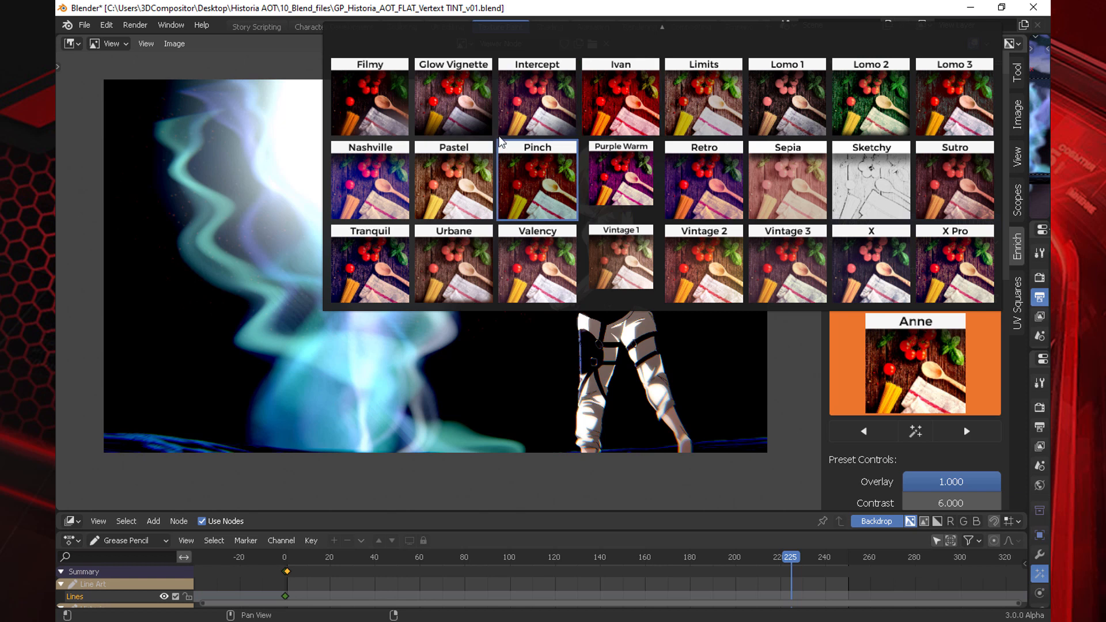
Step: Apply the Filmy preset from the Enrich compositing presets
left_click(395, 112)
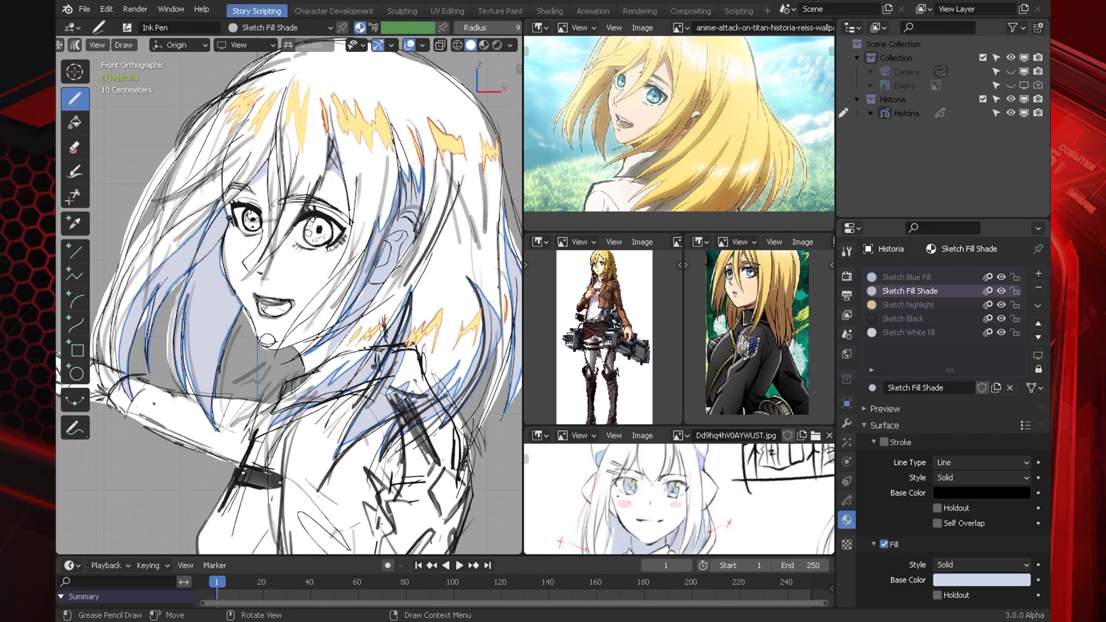
Step: Shade the hair around Historia's face on the sketch using the Sketch Fill Shade material, and save the file
middle_click_drag(374, 366, 372, 489, "shift")
middle_click_drag(371, 490, 372, 438, "ctrl")
mouse_move(248, 410)
left_mouse_down()
mouse_move(334, 260)
mouse_move(247, 414)
left_mouse_up()
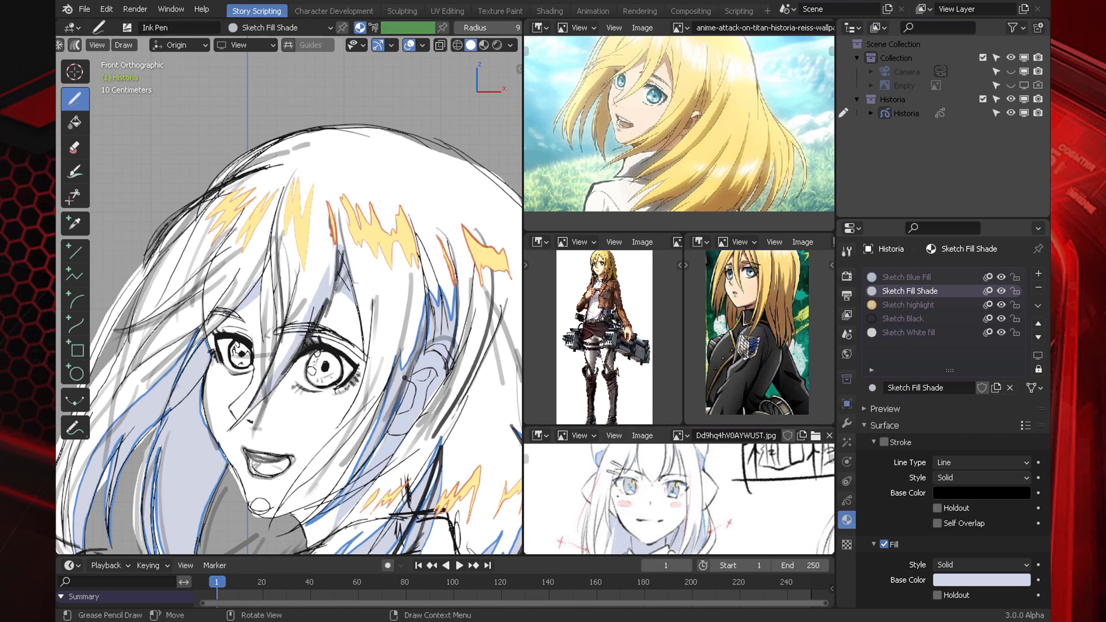
left_click_drag(260, 297, 218, 329)
middle_click_drag(250, 310, 398, 396, "ctrl")
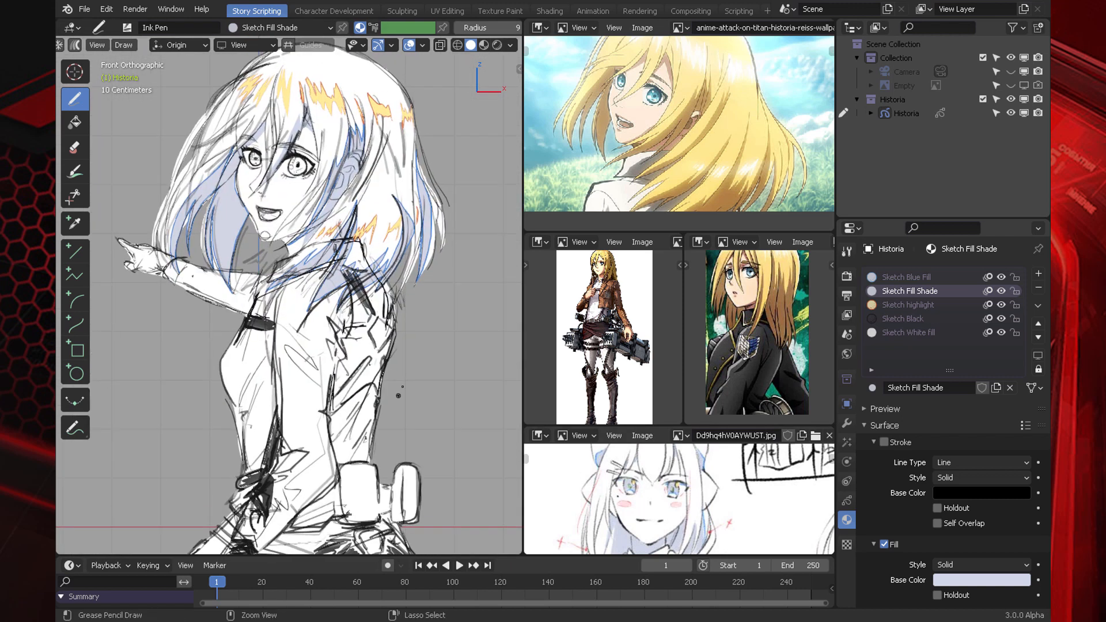
middle_click_drag(430, 317, 425, 388, "shift")
scroll(425, 388, "down", 6)
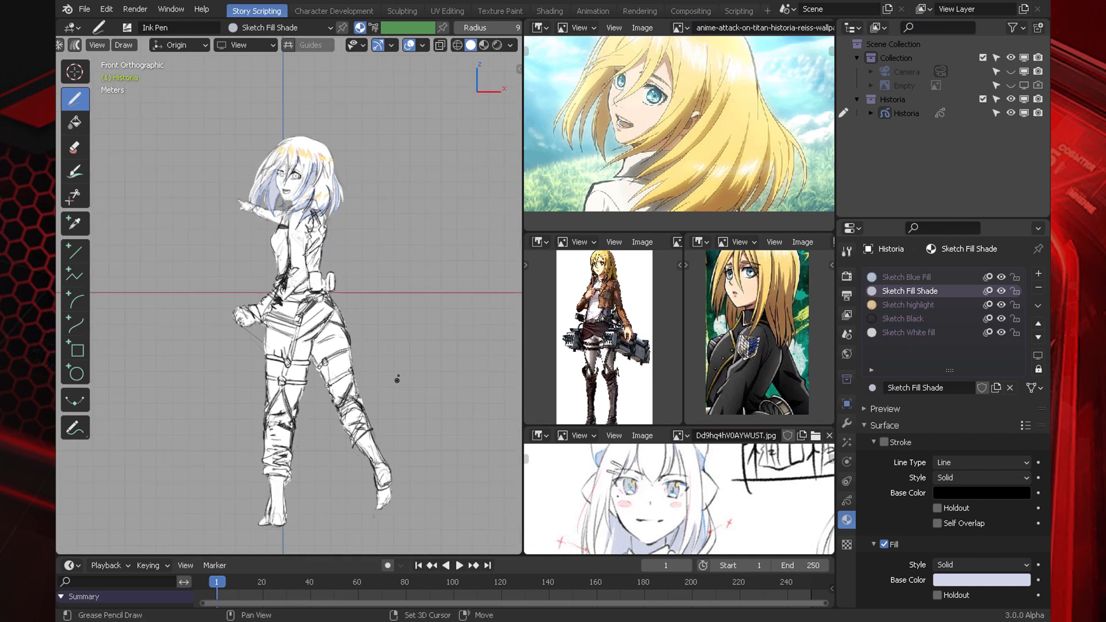
key("ctrl+s")
Step: Switch the active Grease Pencil material from Sketch highlight to Sketch Blue Fill
scroll(410, 367, "up", 6)
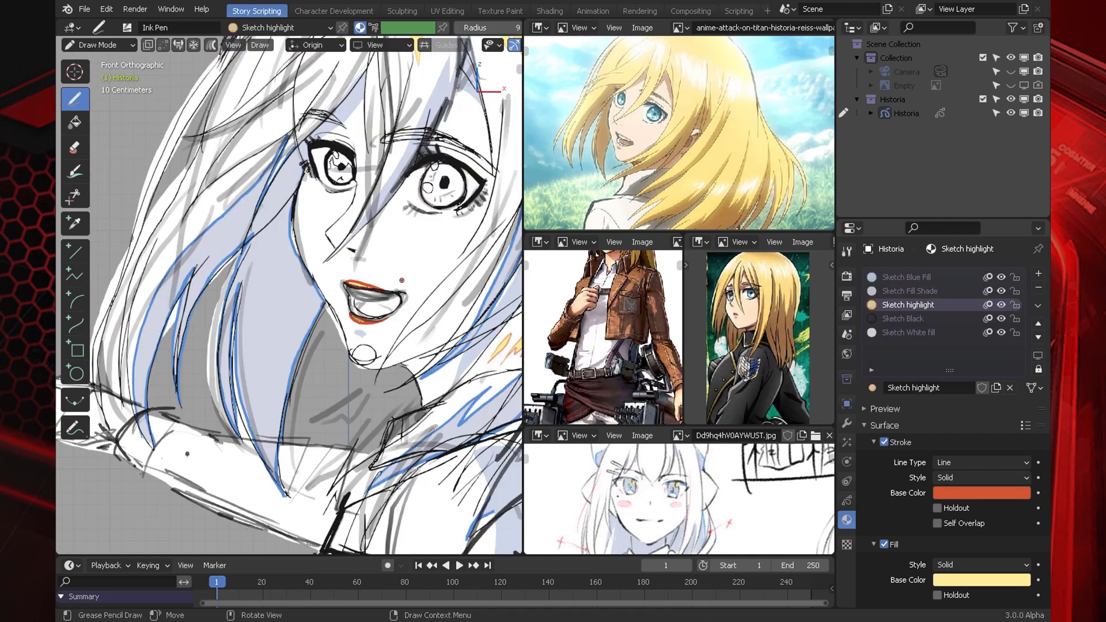
right_click(383, 322)
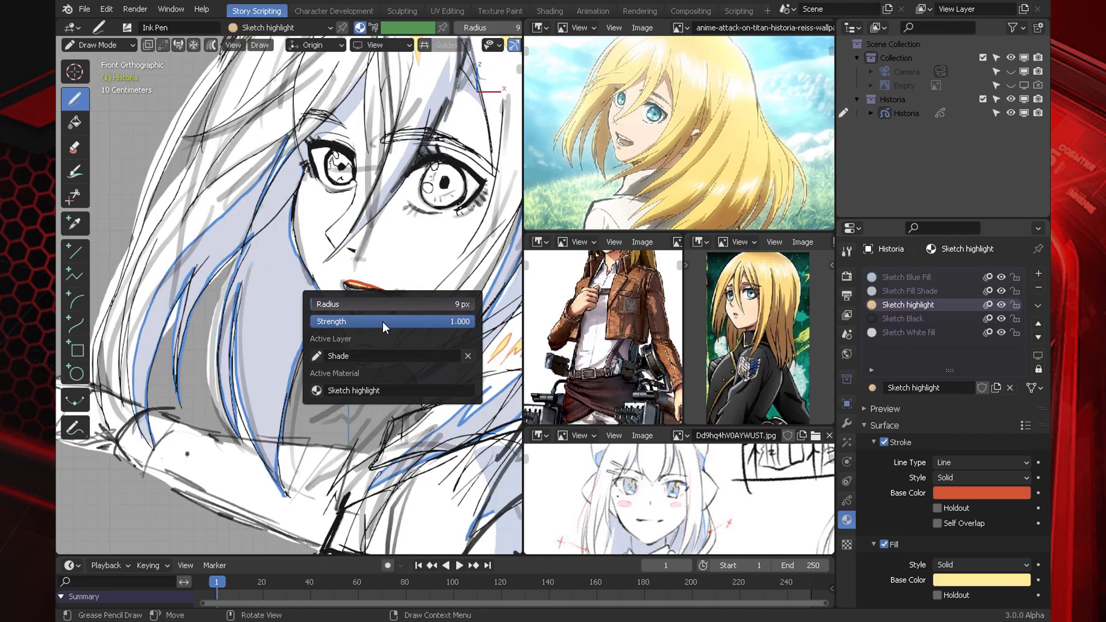
left_click(323, 390)
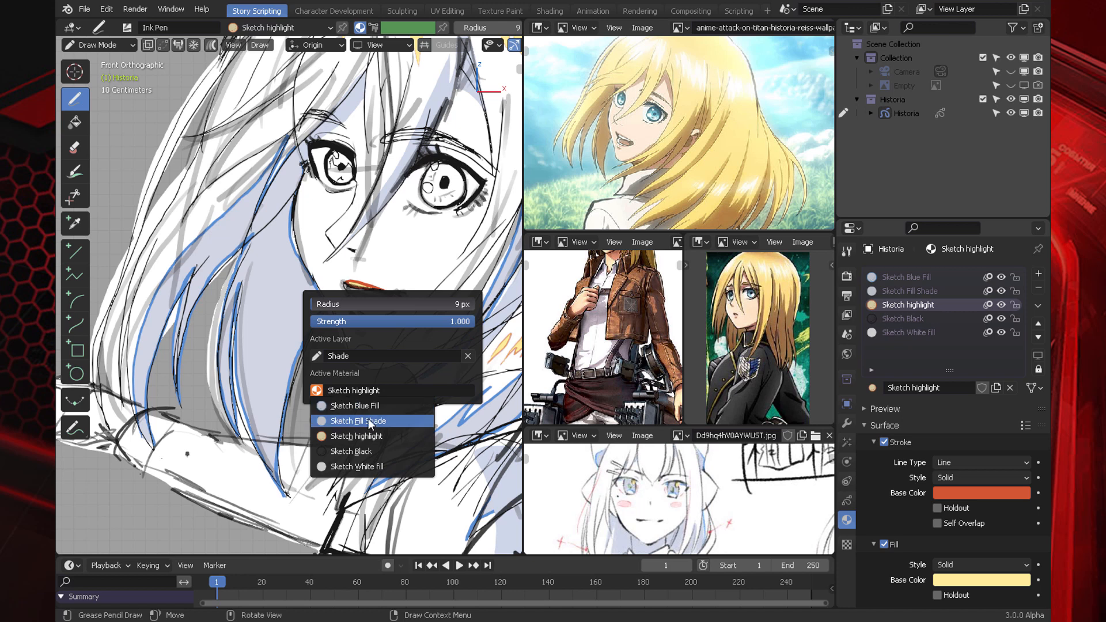
left_click(386, 405)
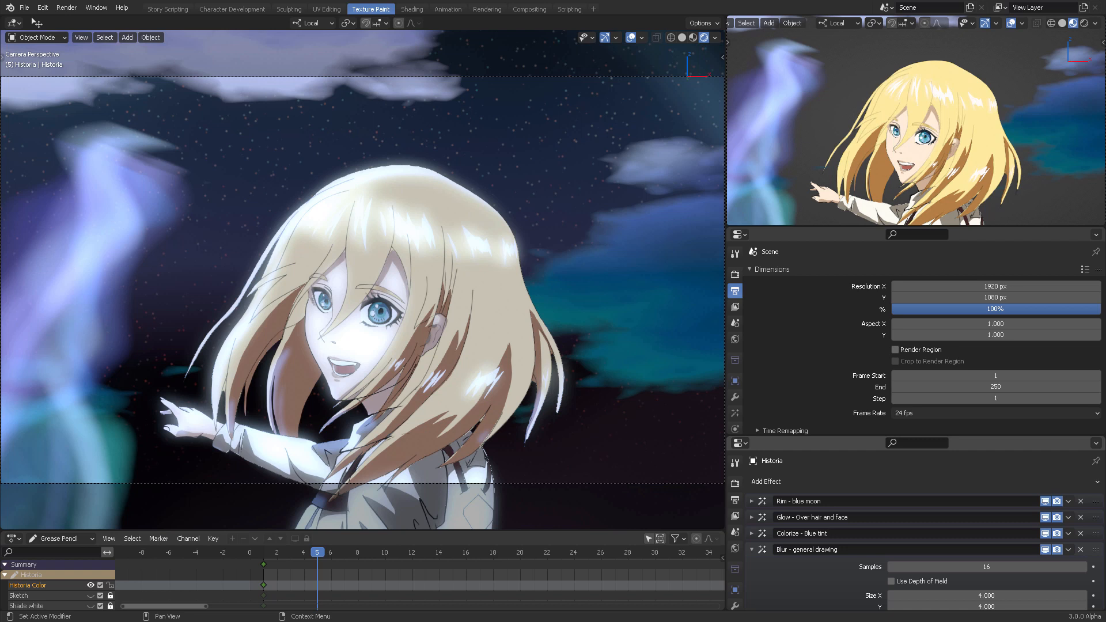
Step: Compare the camera view of the Historia scene in Solid, Material Preview and Rendered shading
left_click(682, 39)
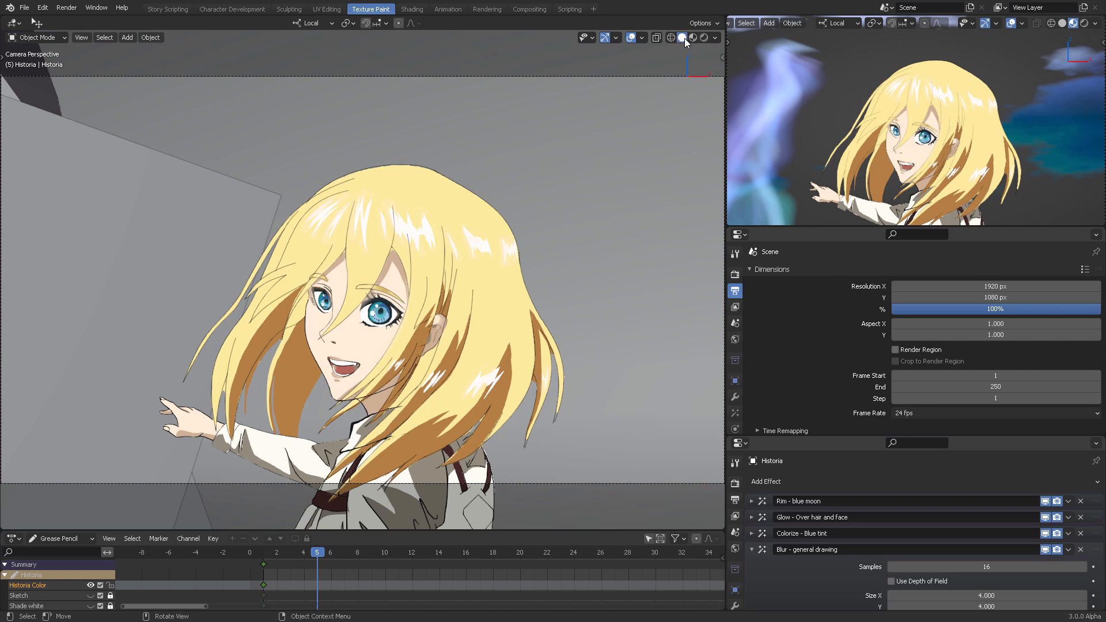
left_click(692, 41)
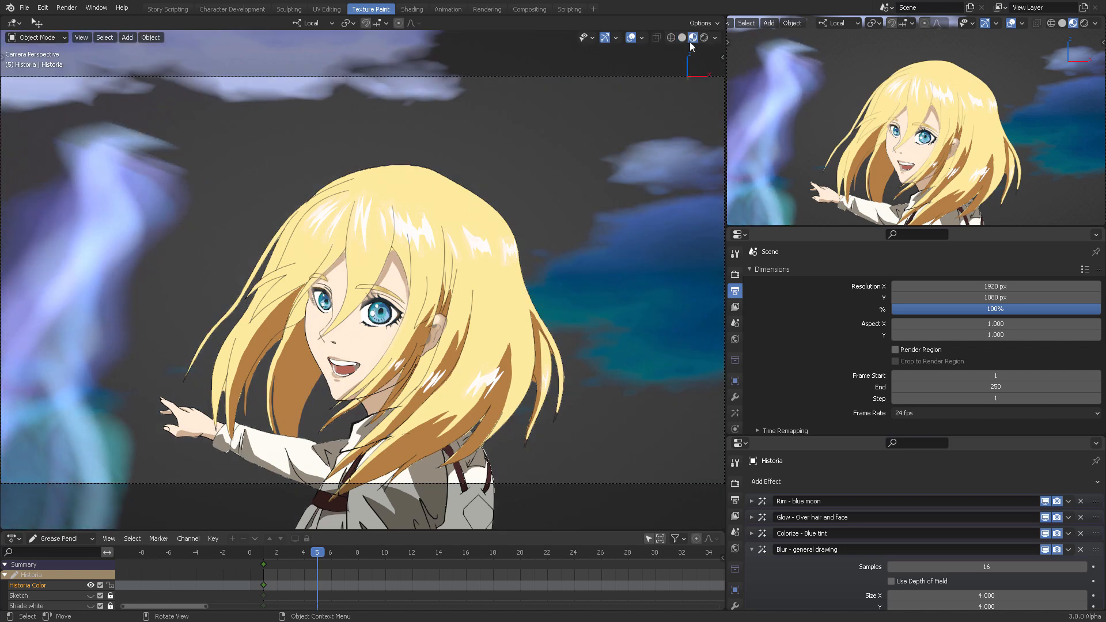
left_click(704, 38)
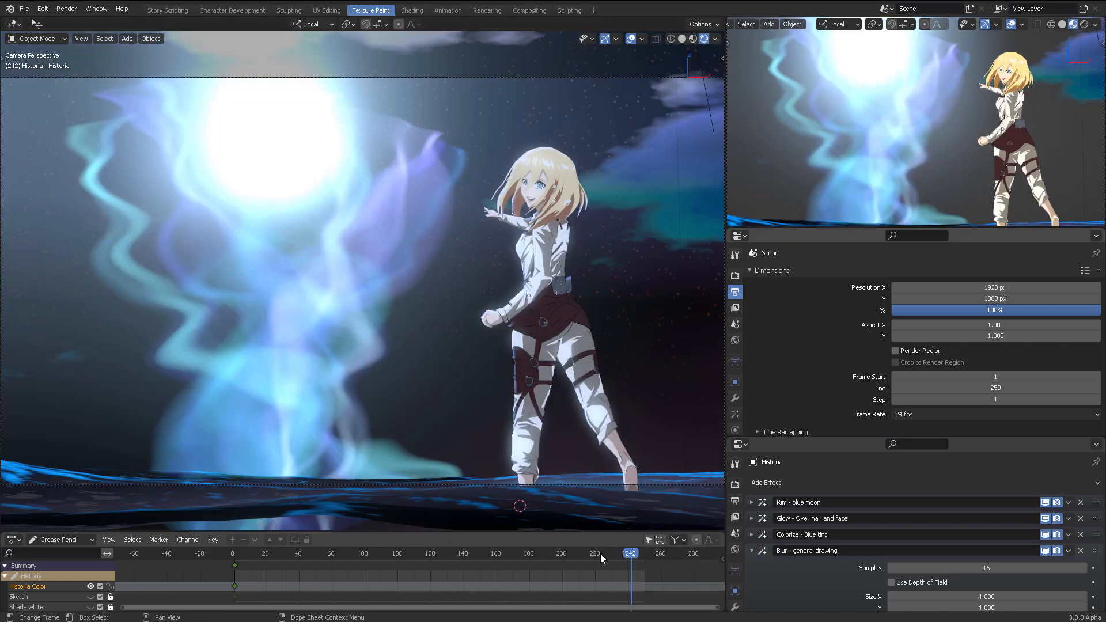
Step: Go to frame 223 and examine the rendered scene from outside the camera view
left_click(600, 554)
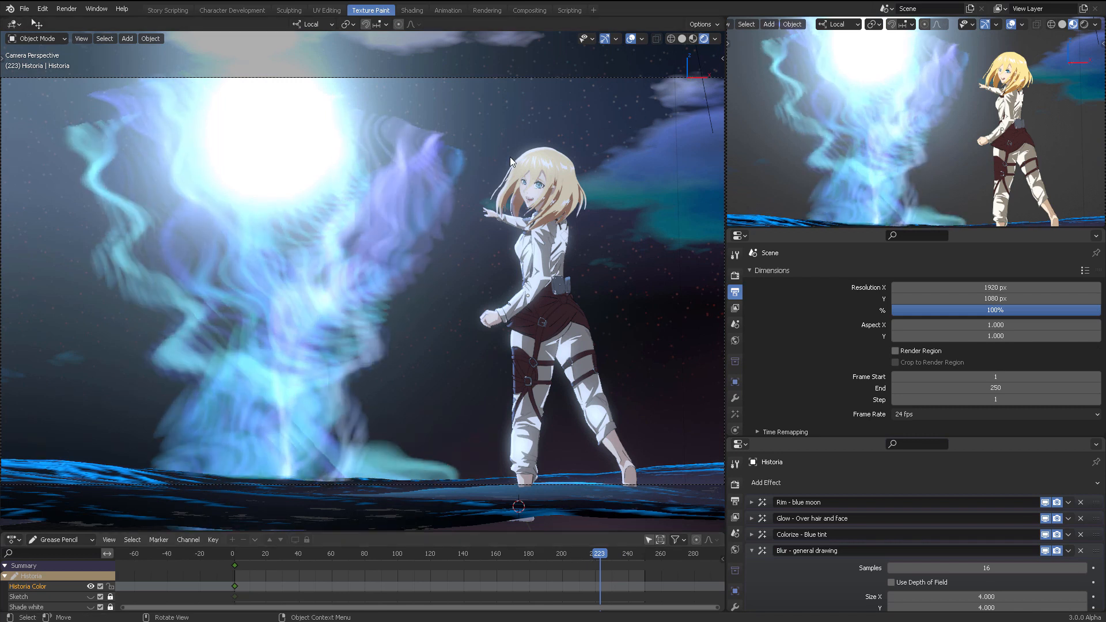
mouse_move(499, 210)
middle_mouse_down()
mouse_move(529, 209)
mouse_move(535, 193)
mouse_move(518, 185)
mouse_move(531, 190)
mouse_move(501, 195)
middle_mouse_up()
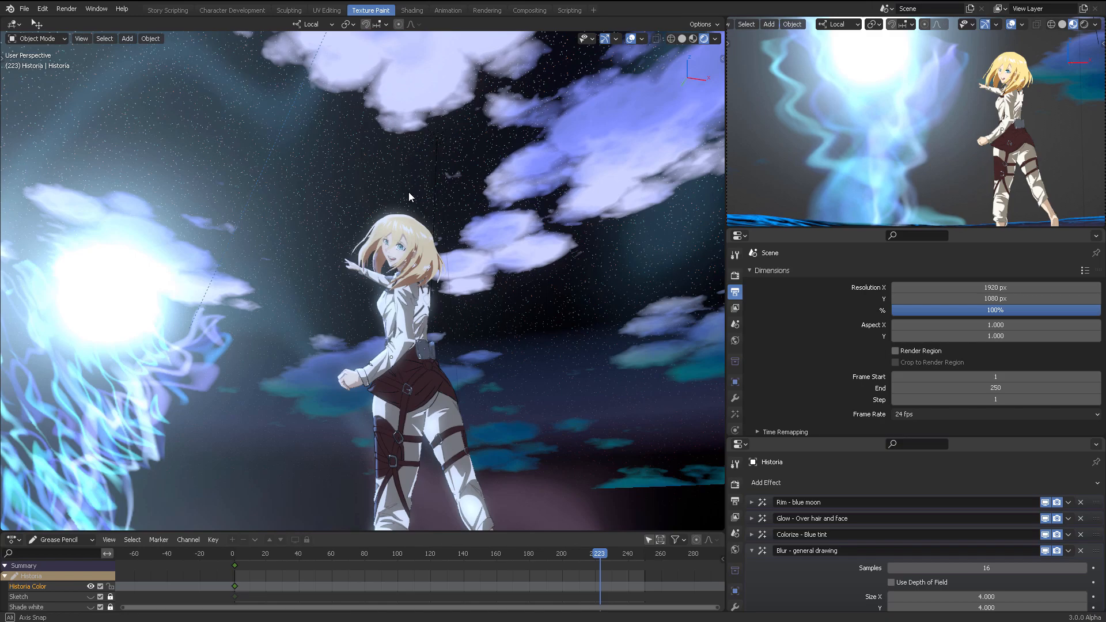
middle_click_drag(409, 193, 199, 202)
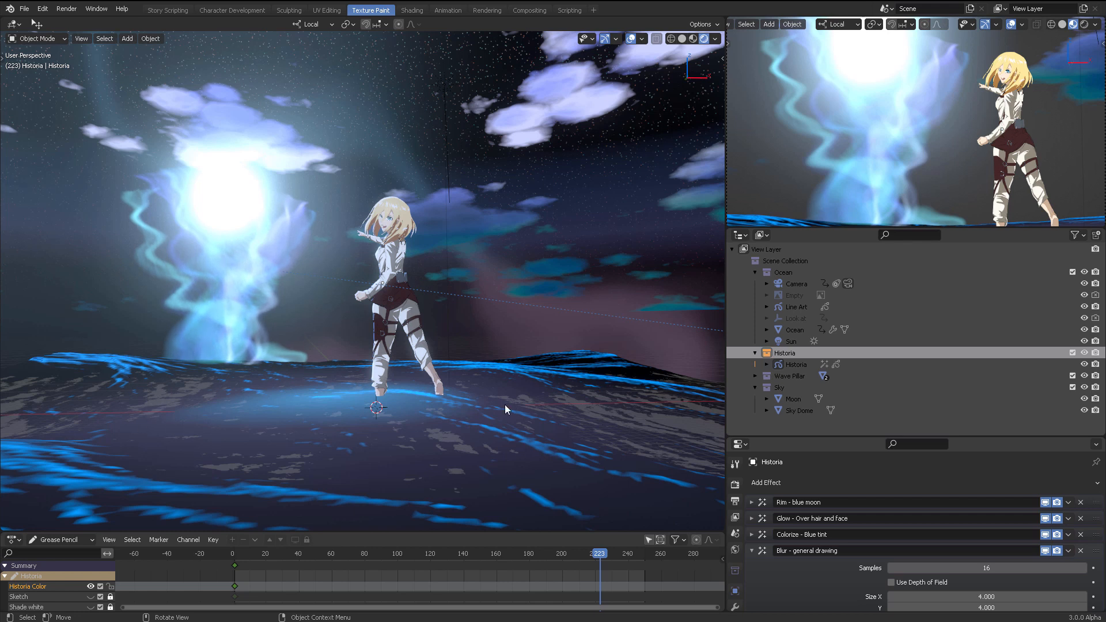
Step: Scrub the animation back to frame 46 to preview the ocean and wave pillar motion
left_click(527, 554)
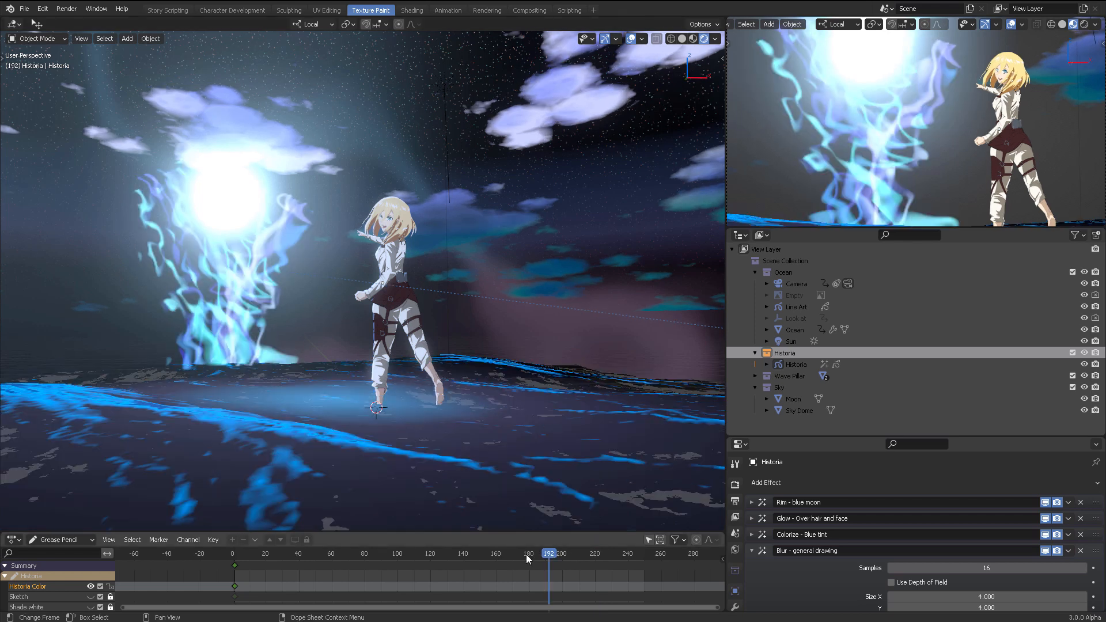
left_click_drag(509, 554, 404, 555)
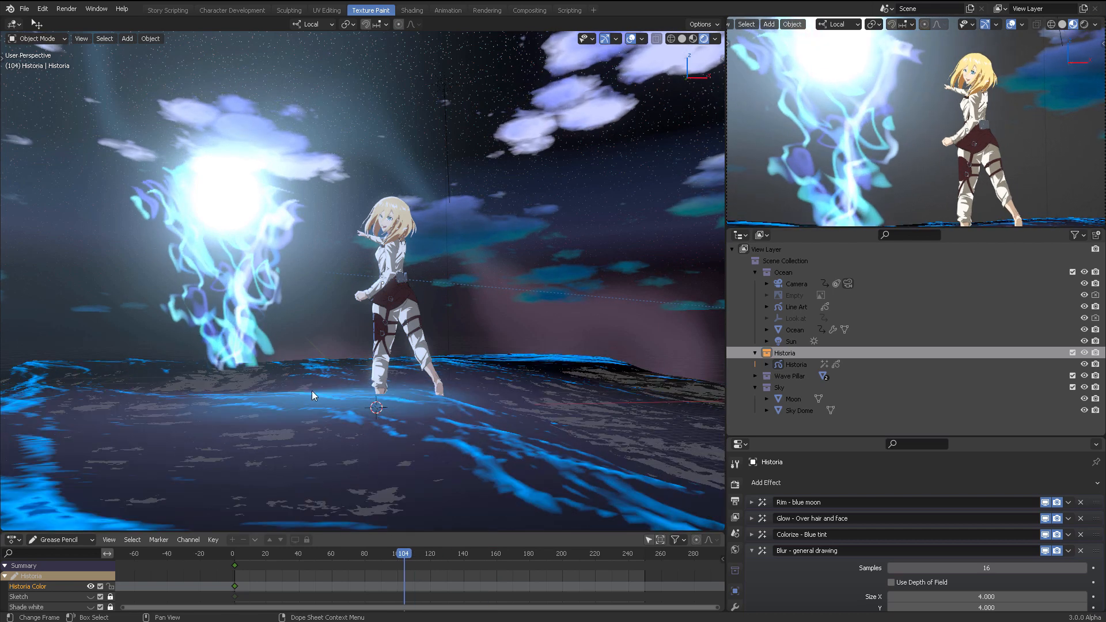
left_click(320, 553)
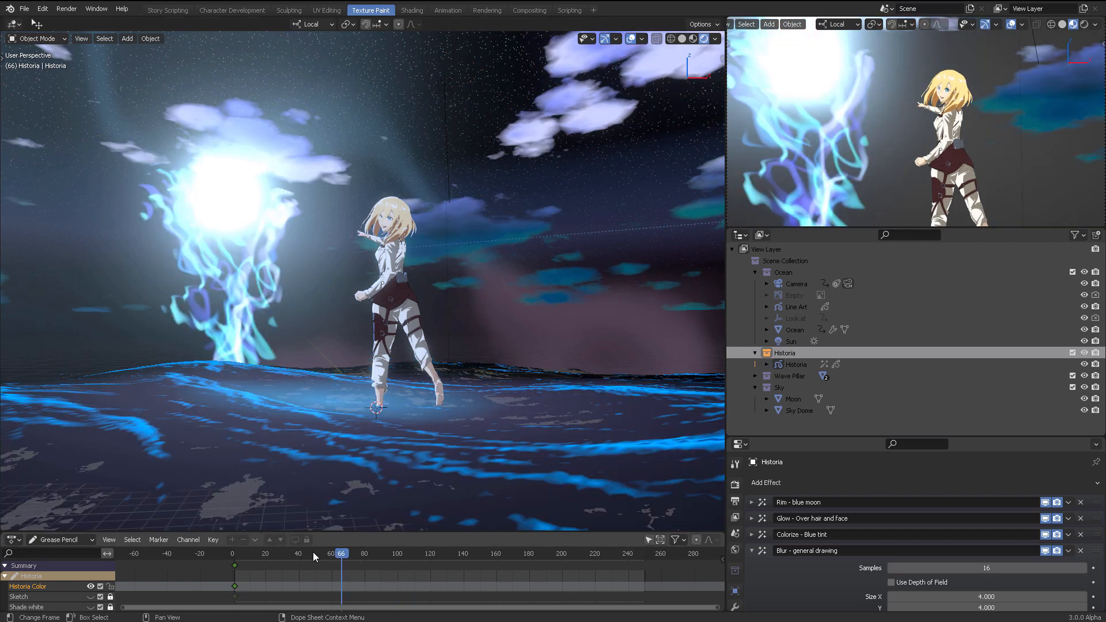
left_click(308, 553)
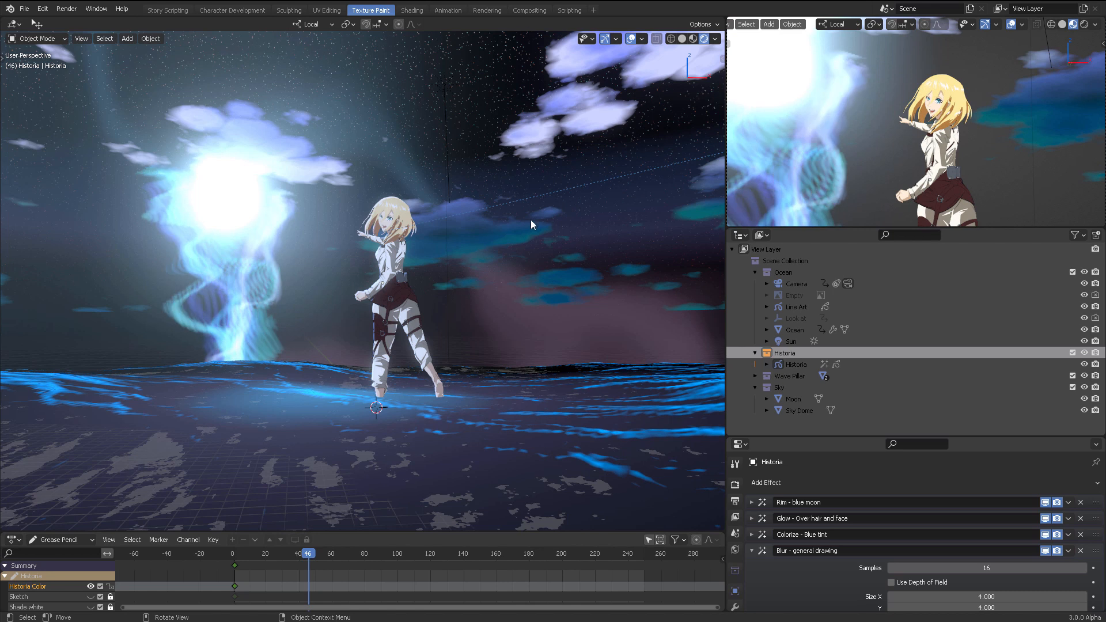
Step: Hide the viewport overlays, and collapse the Ocean collection and exclude it from the view layer
left_click(632, 38)
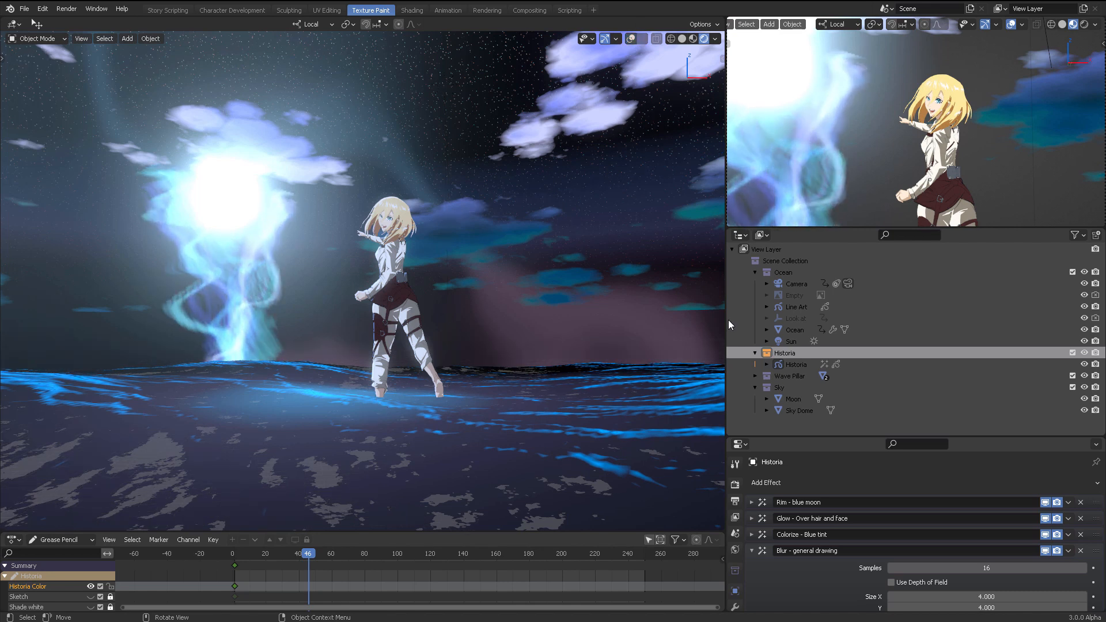
left_click(755, 273)
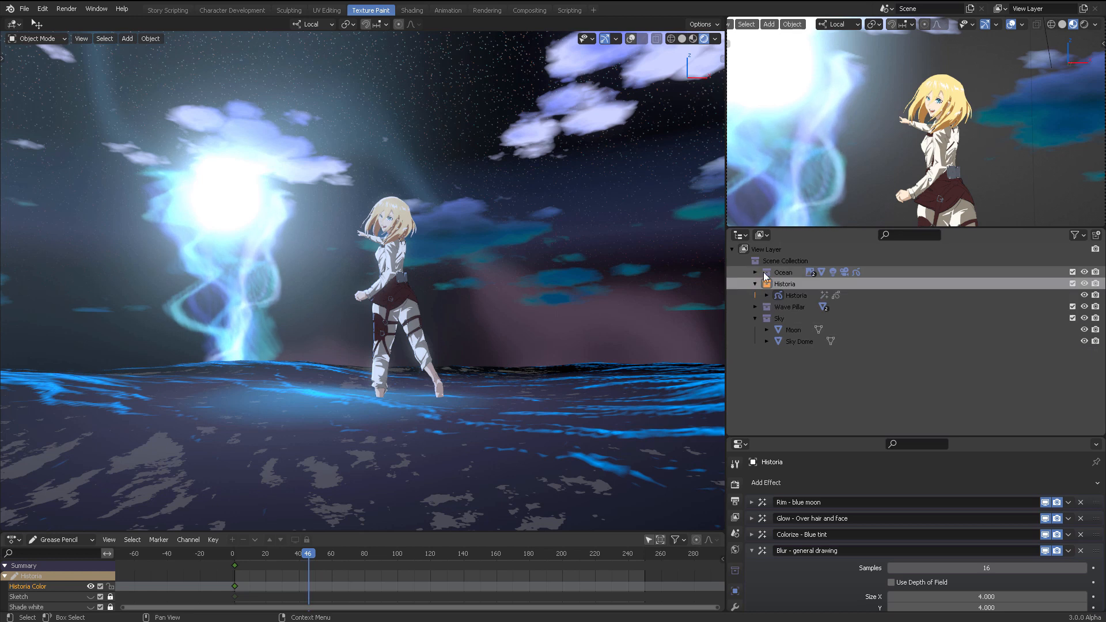
left_click(1073, 273)
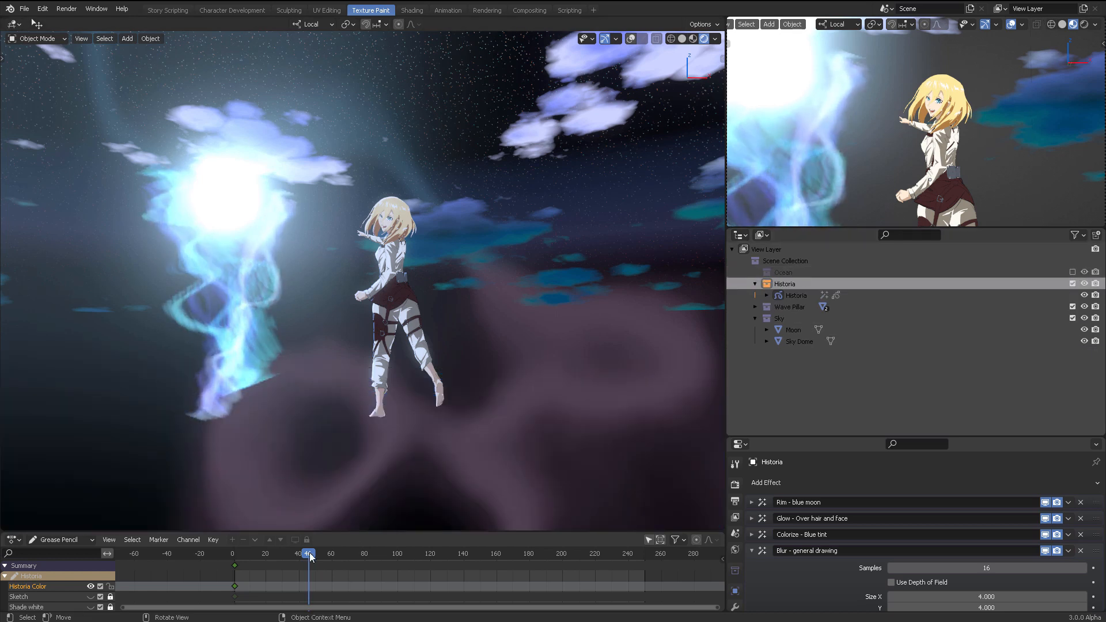
Step: Scrub through the animation to examine the wave pillar and sky with the Ocean collection excluded
left_click(409, 555)
left_click_drag(323, 555, 294, 554)
left_click_drag(393, 555, 523, 554)
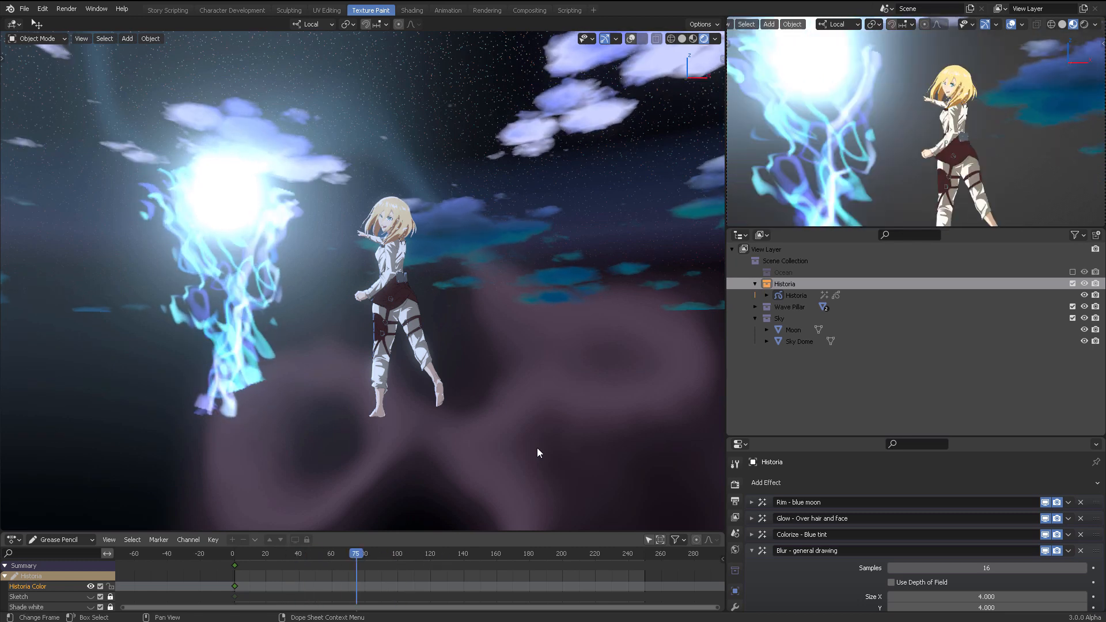
left_click(294, 554)
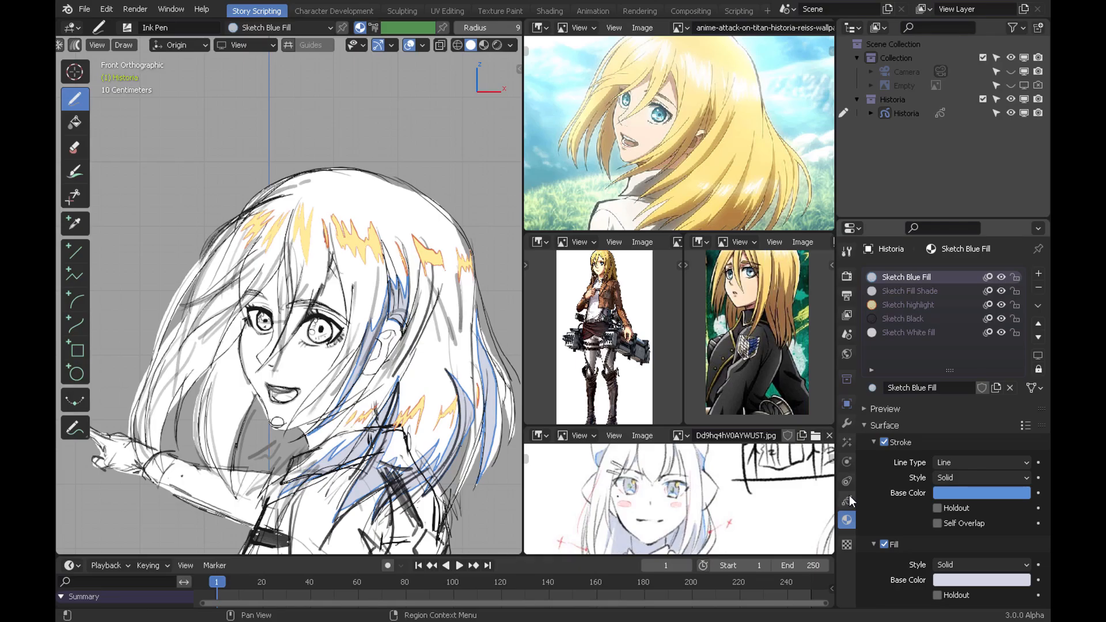
Step: Review Historia's Grease Pencil layers and return to its material slots
left_click(847, 501)
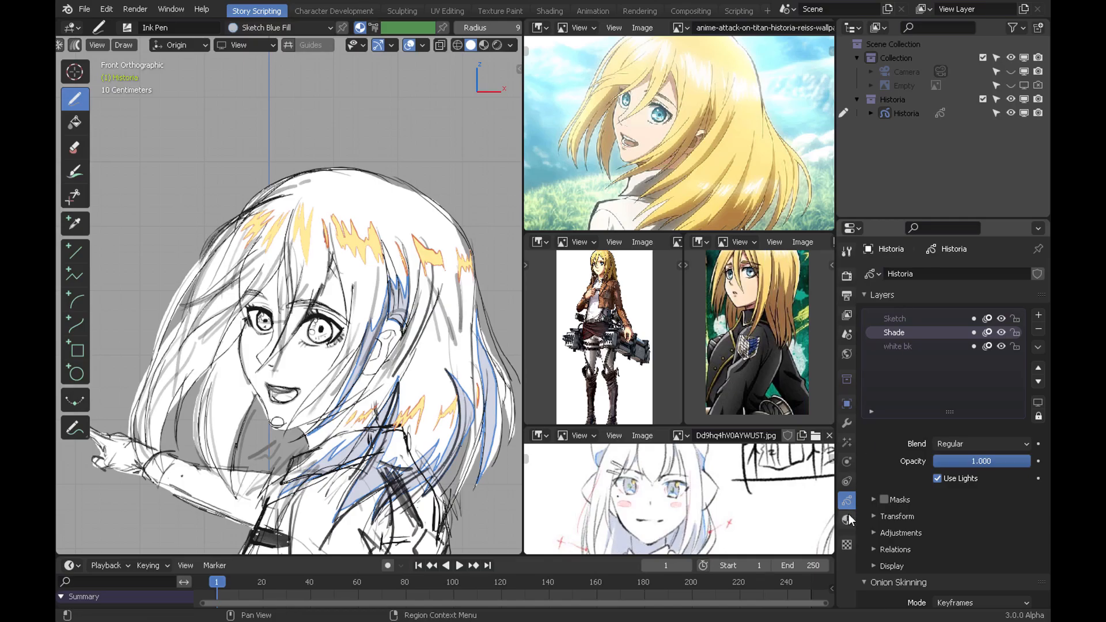
left_click(846, 520)
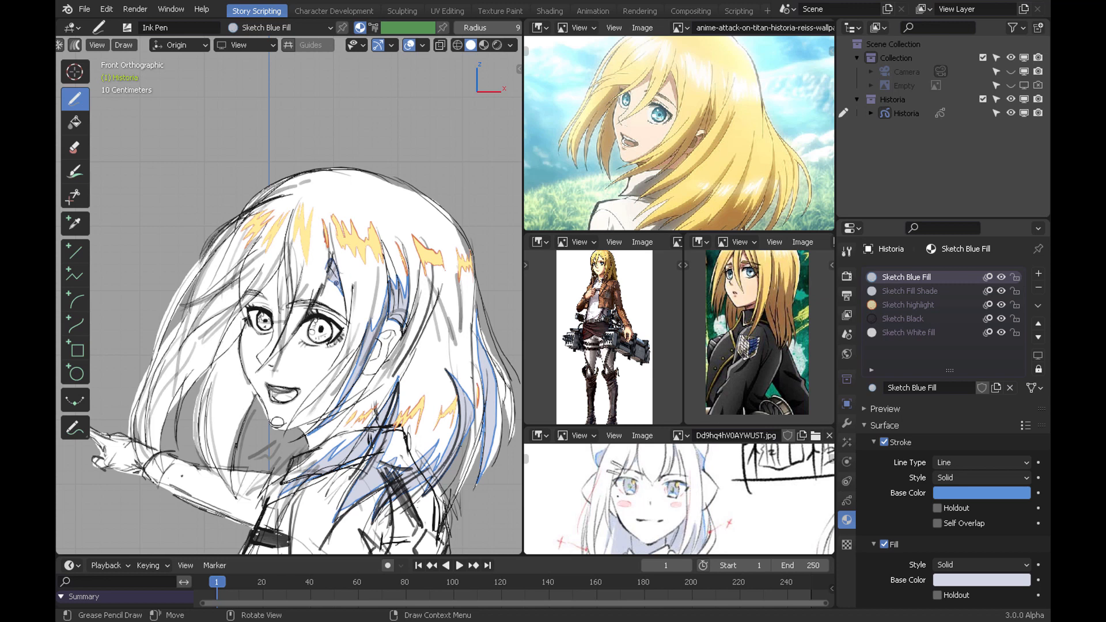
Step: Set the active Grease Pencil material to Sketch Fill Shade for drawing on the Shade layer
scroll(357, 260, "up", 3)
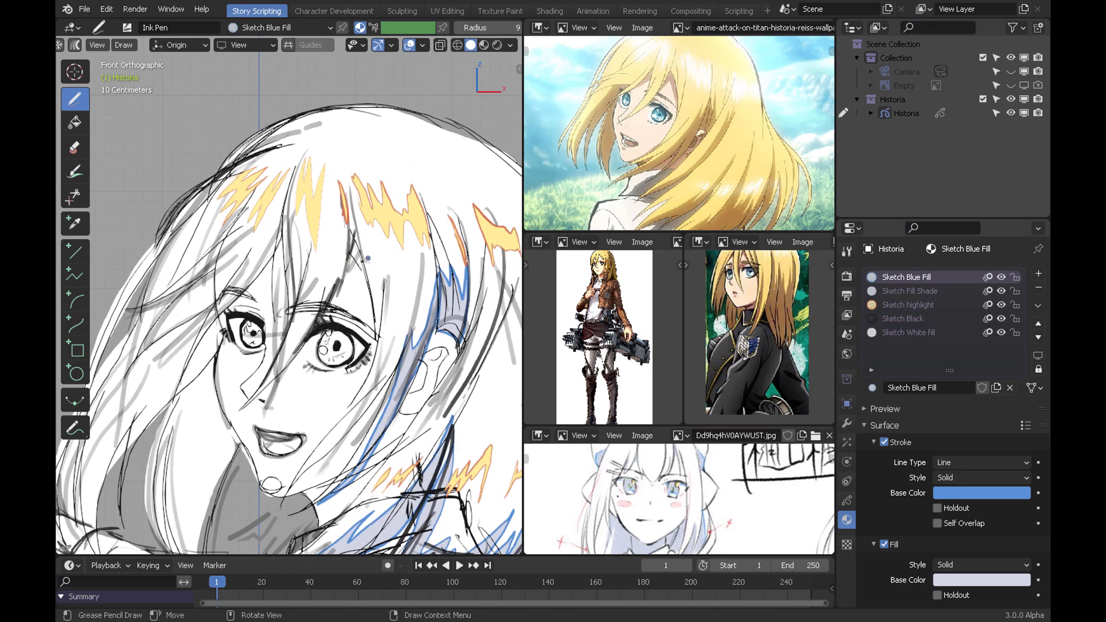
right_click(361, 261)
left_click(284, 343)
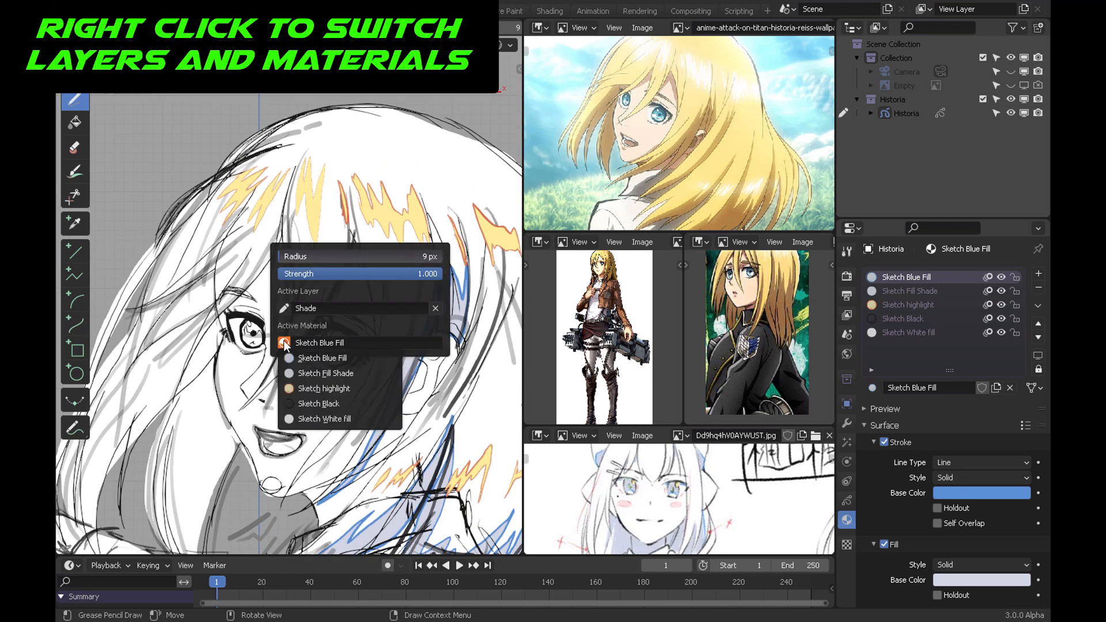
left_click(326, 354)
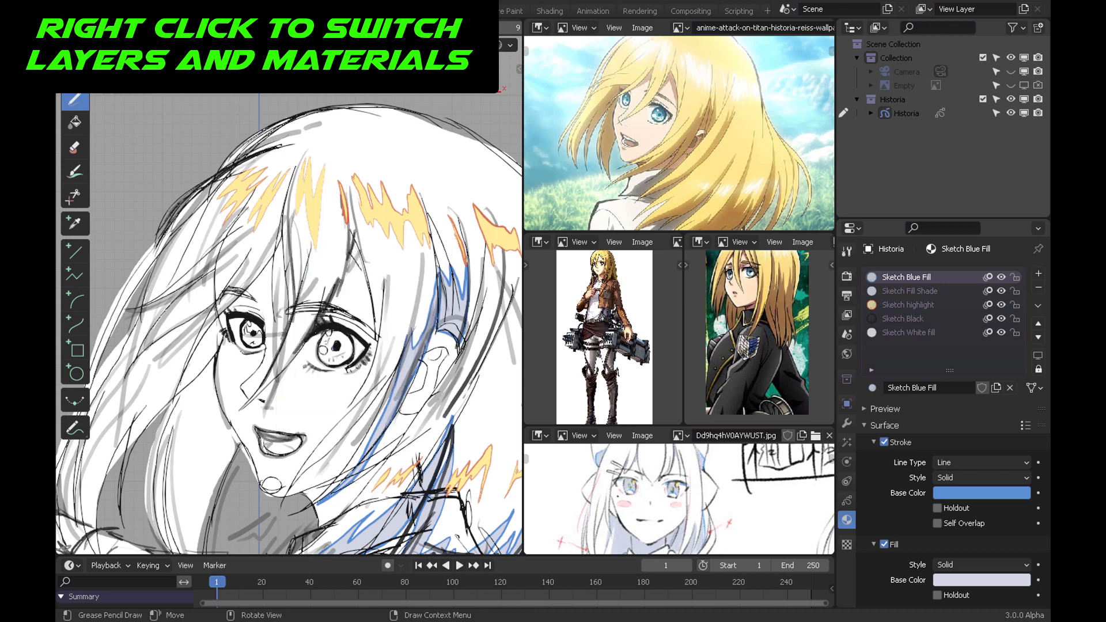
right_click(310, 301)
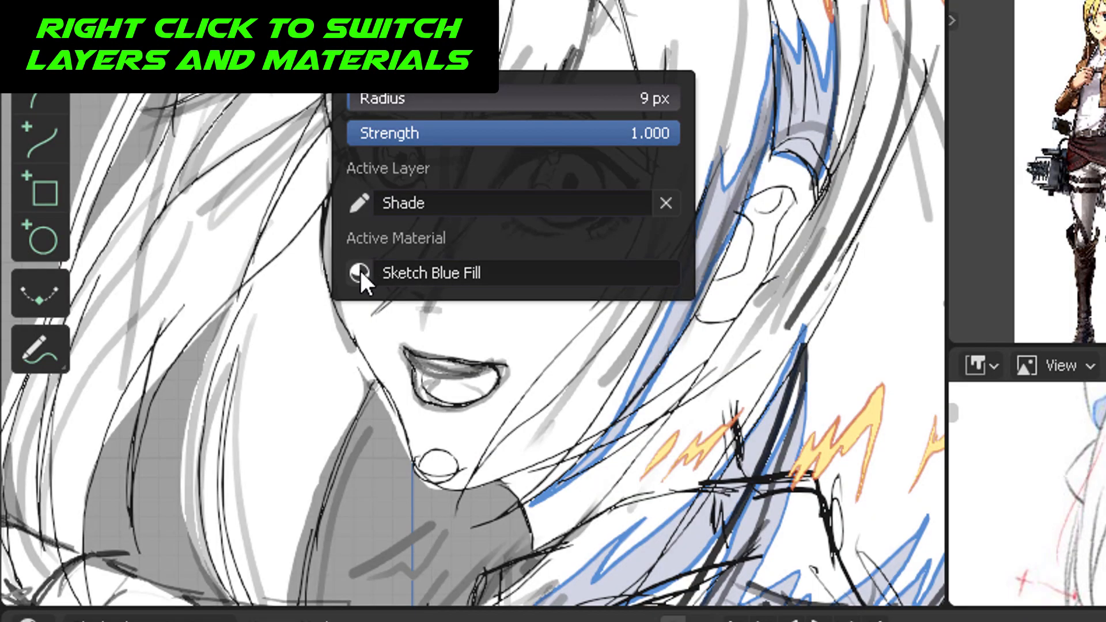
left_click(269, 390)
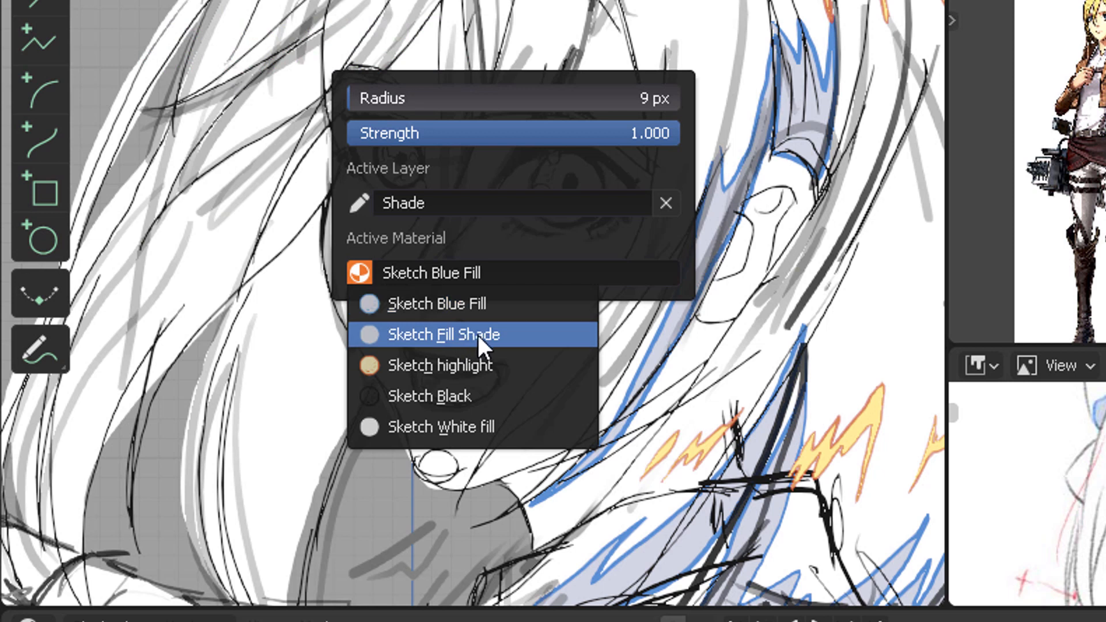
left_click(504, 331)
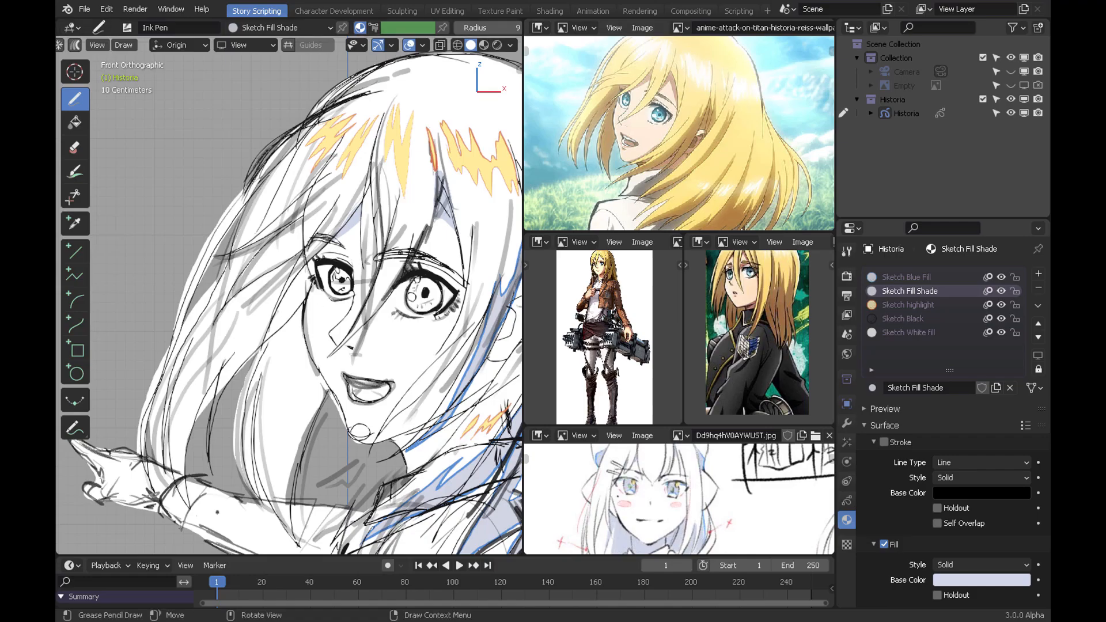
Step: Make Sketch Blue Fill the active material and draw blue-outlined shade shapes along the hair strands beside Historia's face and jaw
right_click(292, 291)
left_click(229, 359)
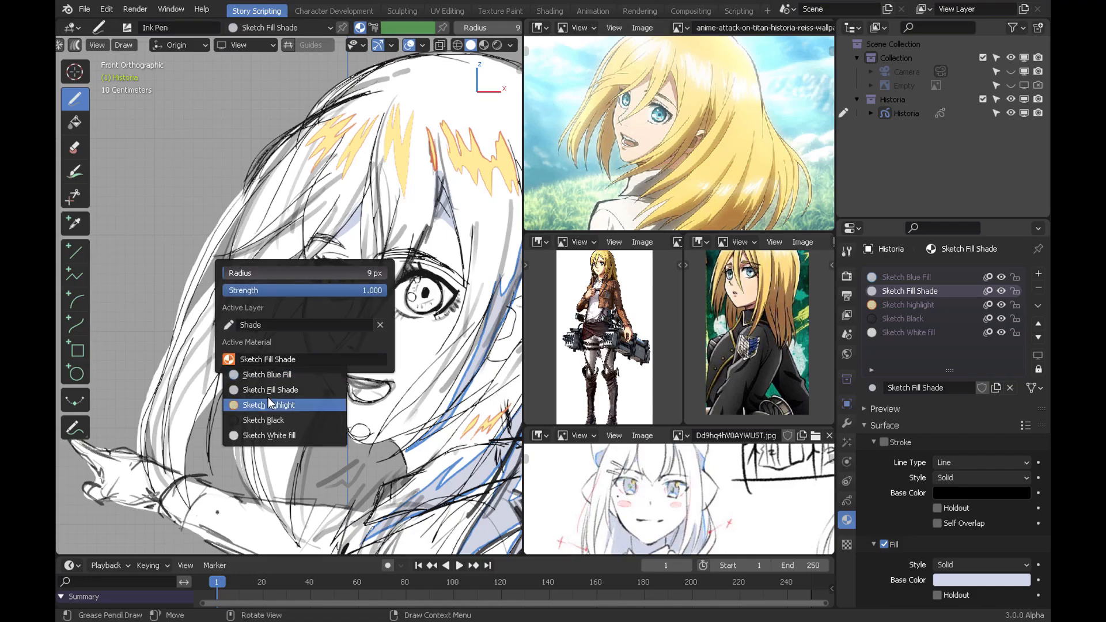
left_click(295, 377)
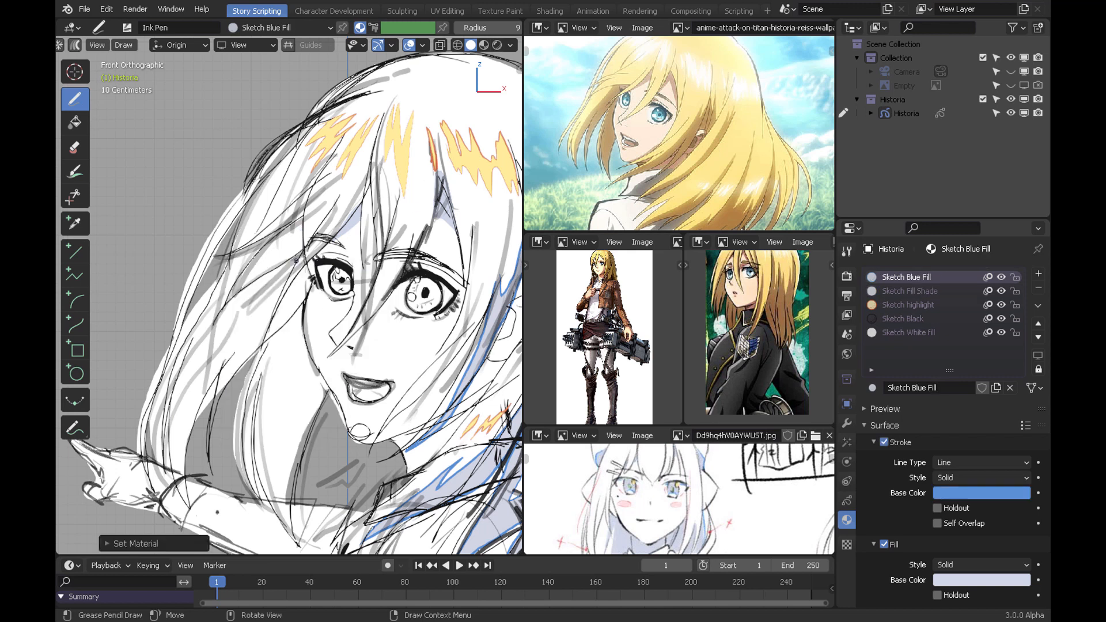
mouse_move(177, 490)
left_mouse_down()
mouse_move(217, 346)
mouse_move(288, 276)
mouse_move(253, 472)
mouse_move(259, 374)
mouse_move(253, 483)
mouse_move(243, 469)
mouse_move(262, 342)
mouse_move(215, 421)
mouse_move(212, 469)
mouse_move(222, 362)
mouse_move(184, 465)
left_mouse_up()
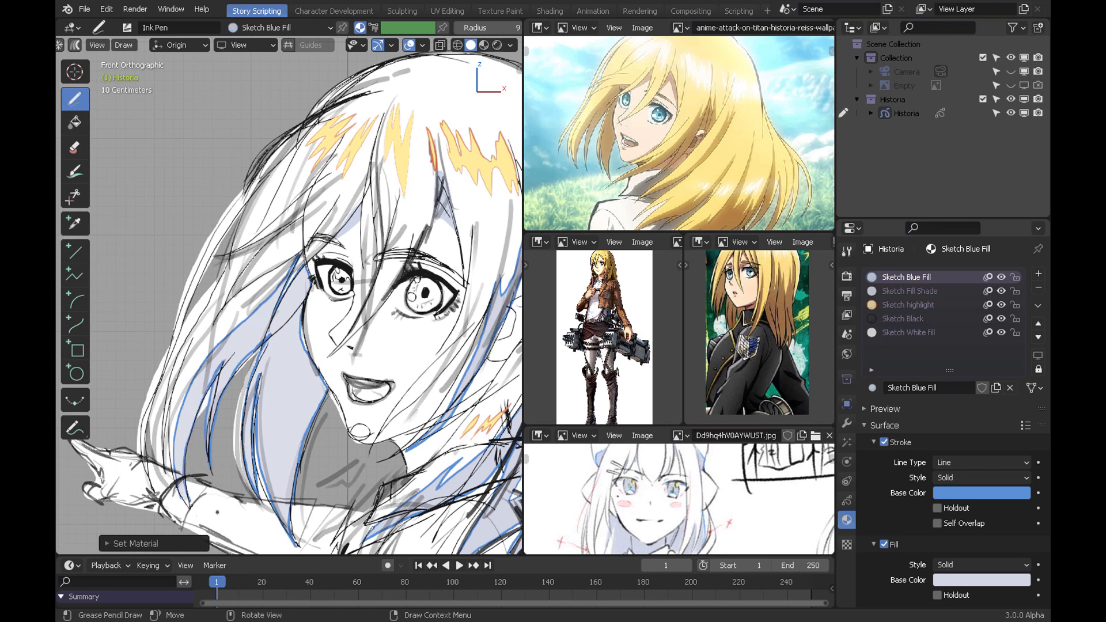
left_click_drag(217, 512, 219, 511)
mouse_move(412, 242)
middle_mouse_down("ctrl")
mouse_move(412, 362)
mouse_move(402, 330)
middle_mouse_up("ctrl")
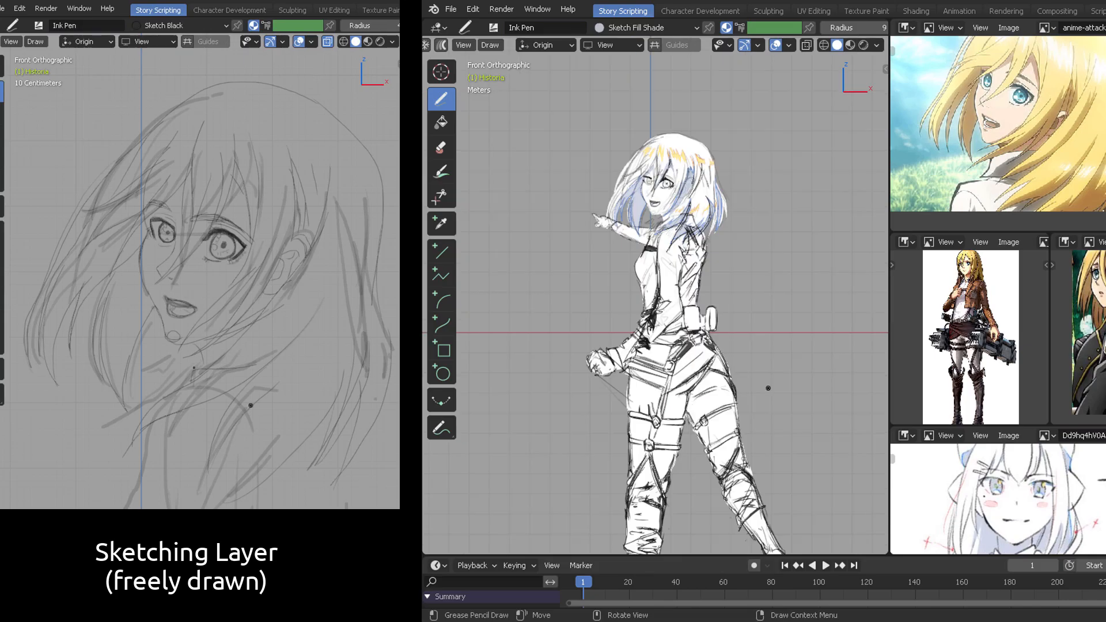
Step: Draw Sketch Fill Shade shapes over Historia's torso, sleeve and jacket back
scroll(768, 388, "up", 6)
left_click_drag(743, 277, 692, 513)
scroll(763, 272, "down", 1)
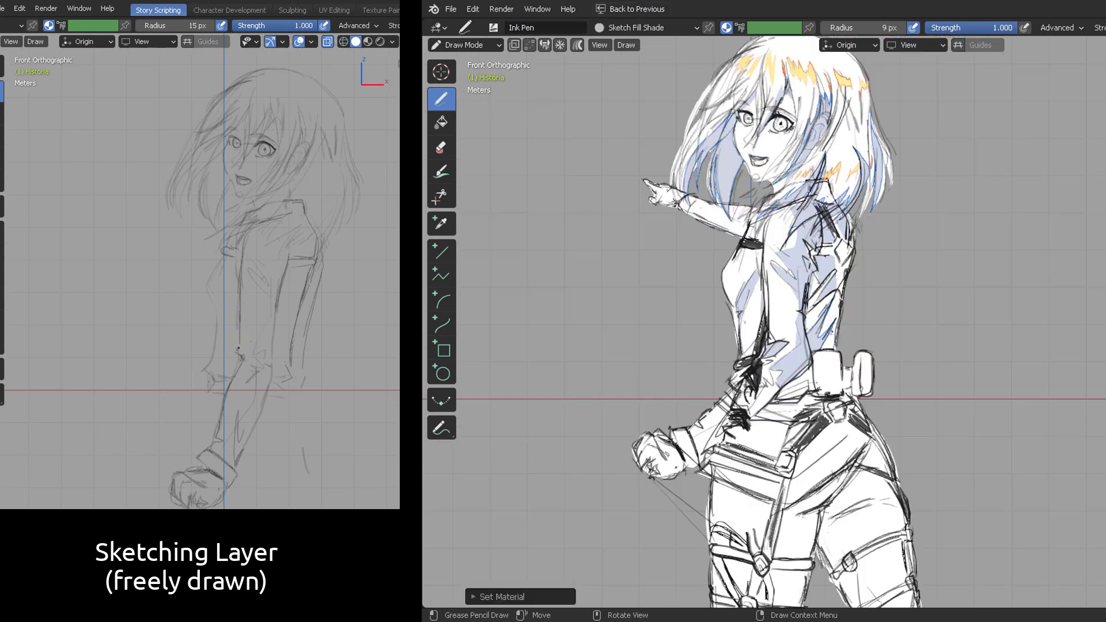
Step: Outline Historia's lips with the Sketch highlight material and draw the inside of her mouth with Sketch Blue Fill
right_click(779, 402)
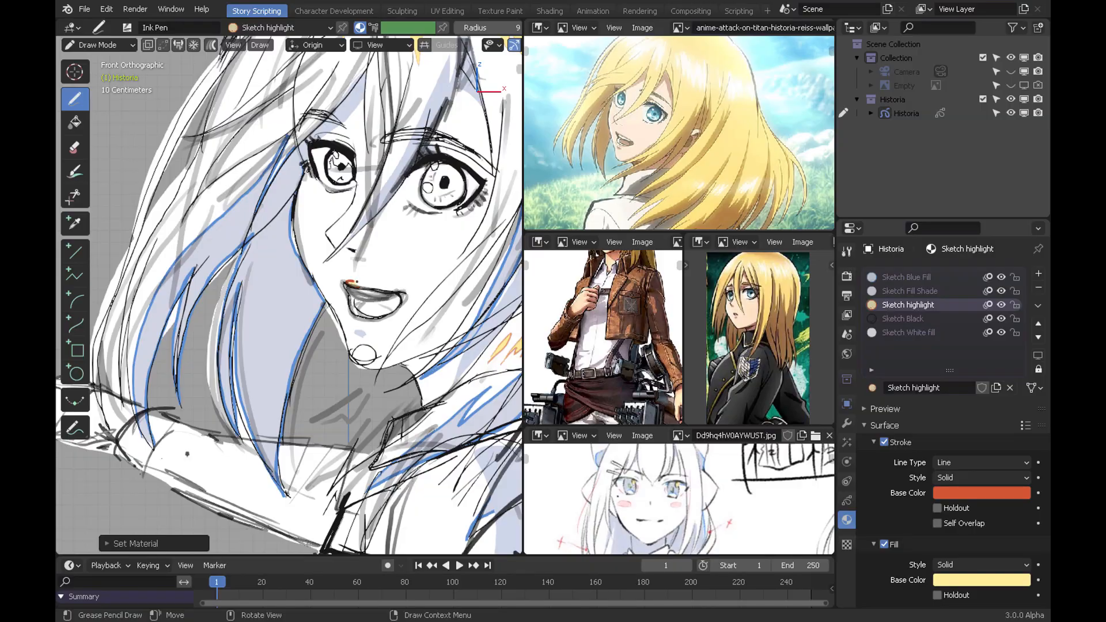
right_click(397, 281)
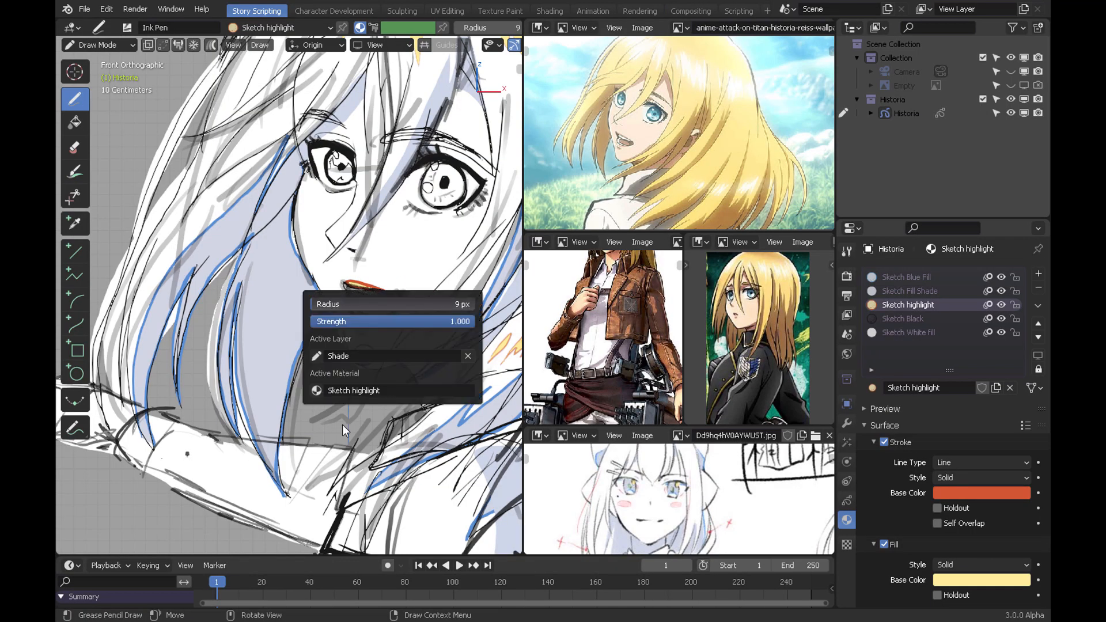
left_click(369, 390)
left_click(368, 397)
left_click_drag(375, 311, 400, 299)
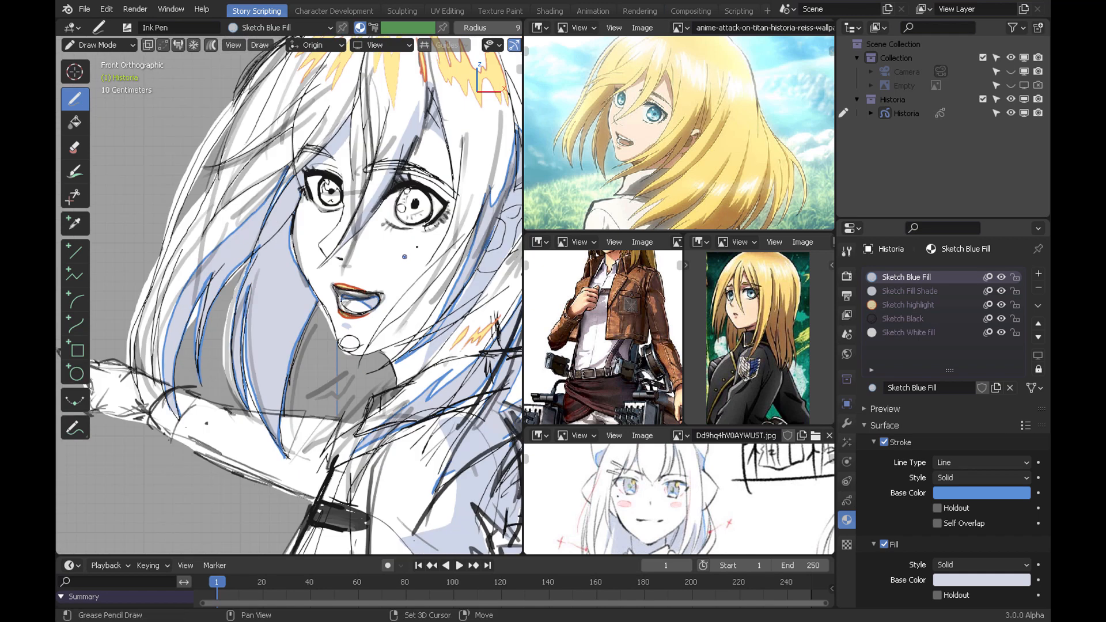
Step: Make Sketch Fill Shade the active material and draw shade strokes on Historia's eyes
middle_click_drag(404, 257, 341, 352, "shift")
middle_click_drag(340, 352, 375, 288, "ctrl")
right_click(378, 285)
left_click(340, 385)
left_click(340, 411)
mouse_move(349, 294)
left_mouse_down()
mouse_move(358, 284)
mouse_move(403, 302)
mouse_move(369, 279)
left_mouse_up()
key("ctrl+z")
left_click_drag(264, 275, 222, 263)
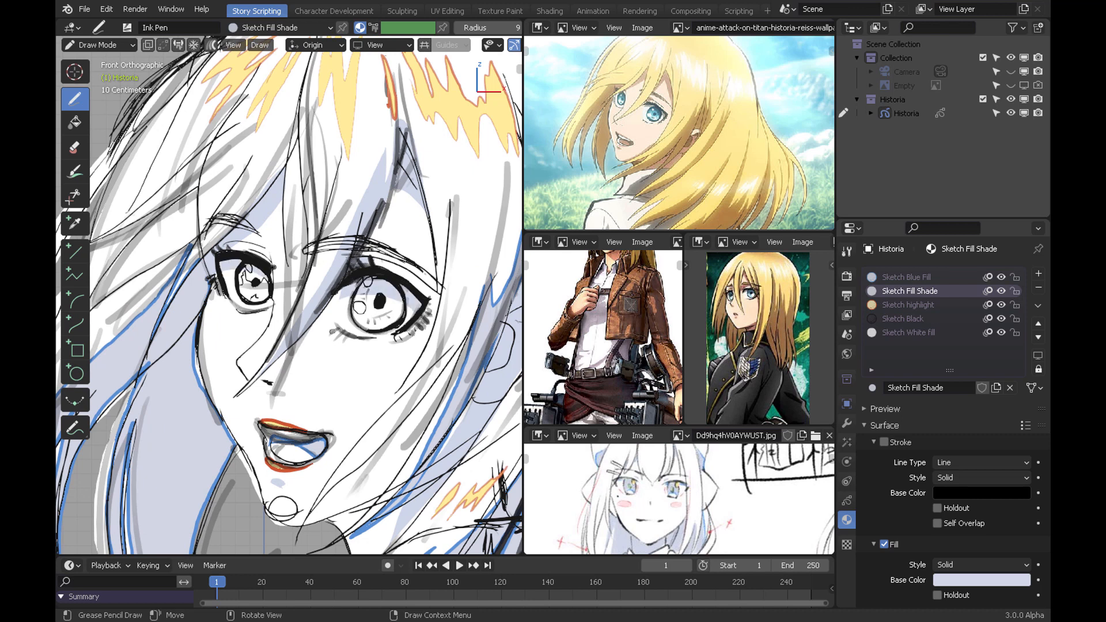
Step: Switch to the Sketch highlight material and outline the light reflections in both of Historia's eyes
right_click(368, 308)
left_click(321, 393)
left_click(314, 439)
left_click_drag(355, 305, 358, 302)
left_click_drag(364, 288, 371, 289)
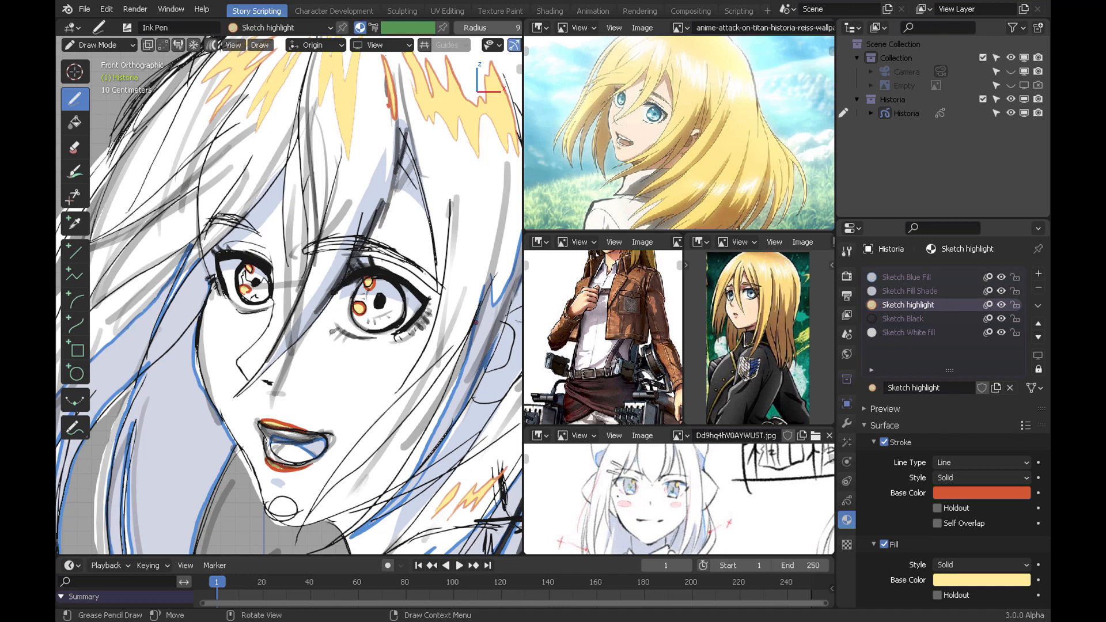
Step: Switch to Sketch Blue Fill and draw a blue-outlined shade shape along the iris of Historia's larger eye
right_click(385, 305)
left_click(358, 391)
left_click(354, 406)
left_click_drag(375, 286, 401, 318)
right_click(344, 330)
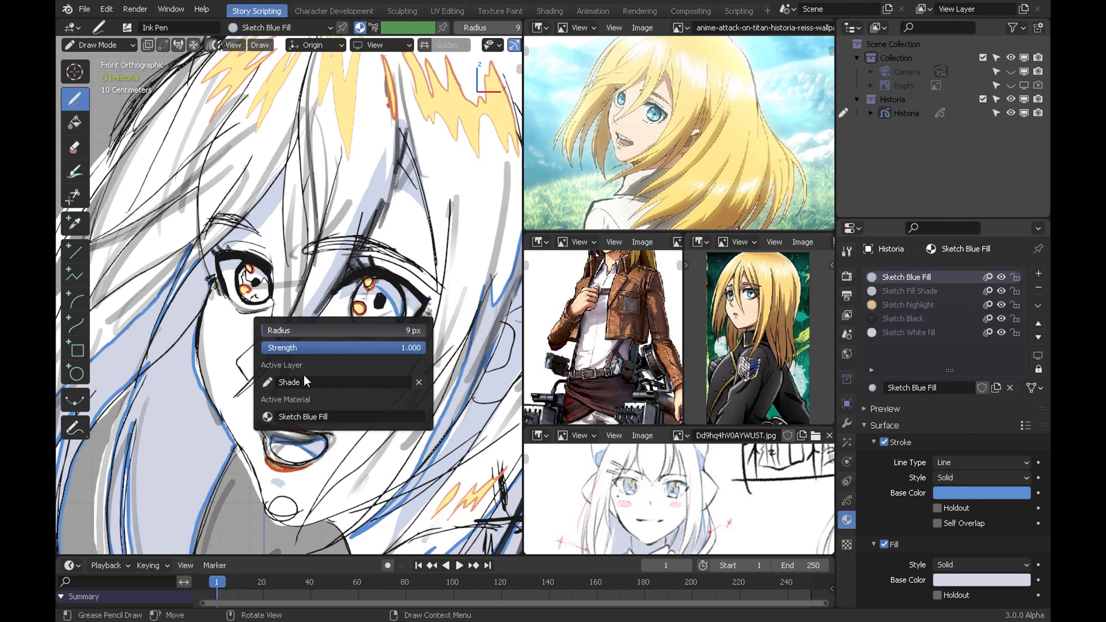
scroll(388, 297, "down", 8)
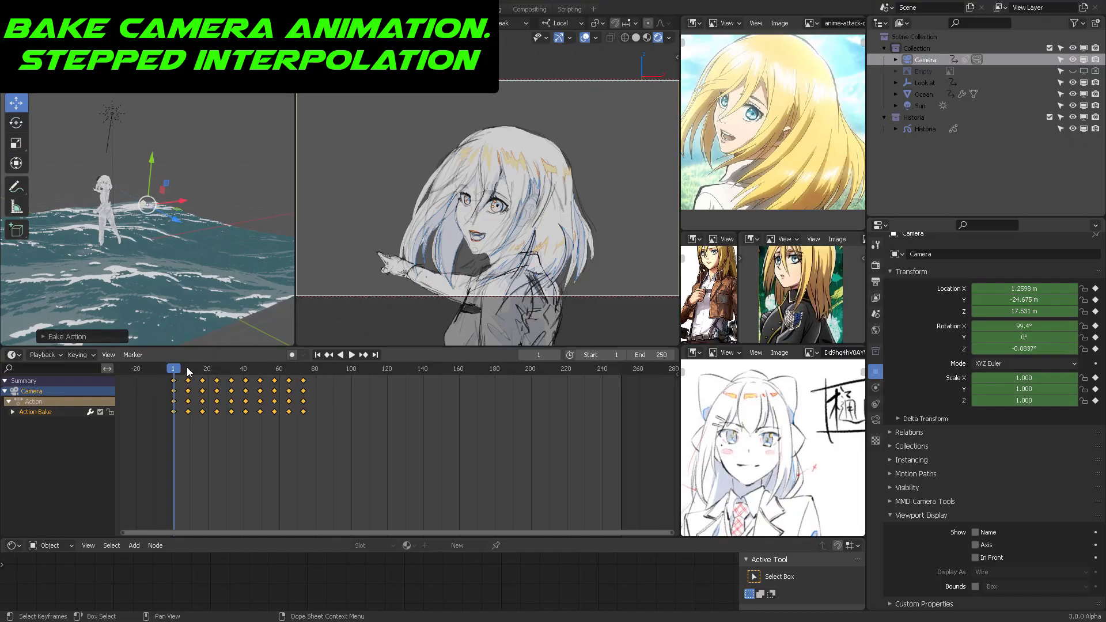
Step: Play the baked camera animation twice, starting from frame 1, to examine its stepped motion
left_click(351, 356)
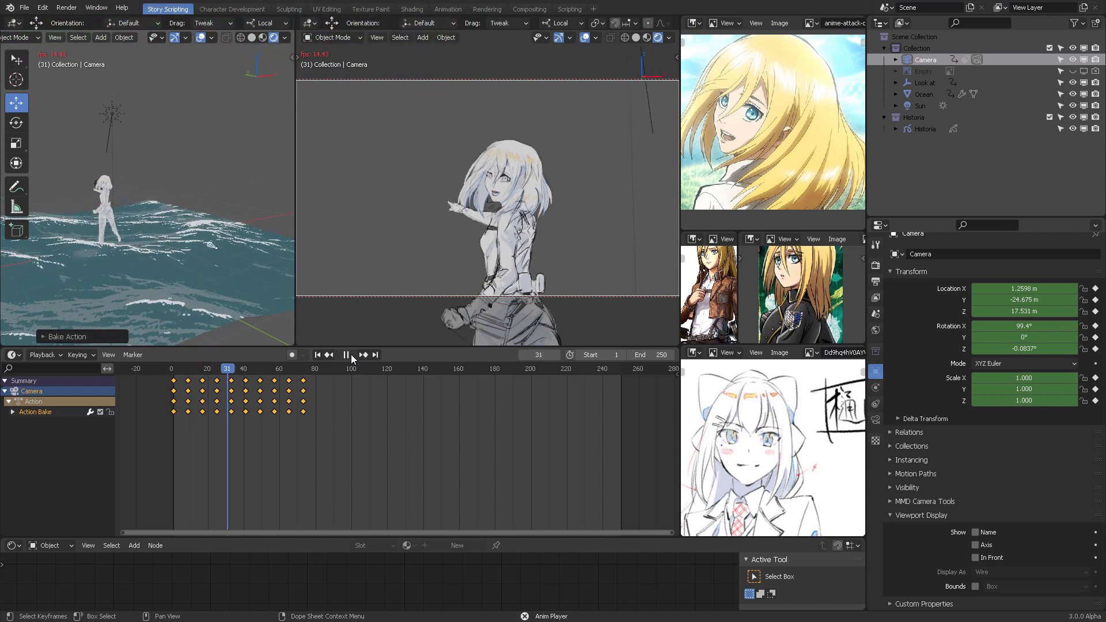
key("space")
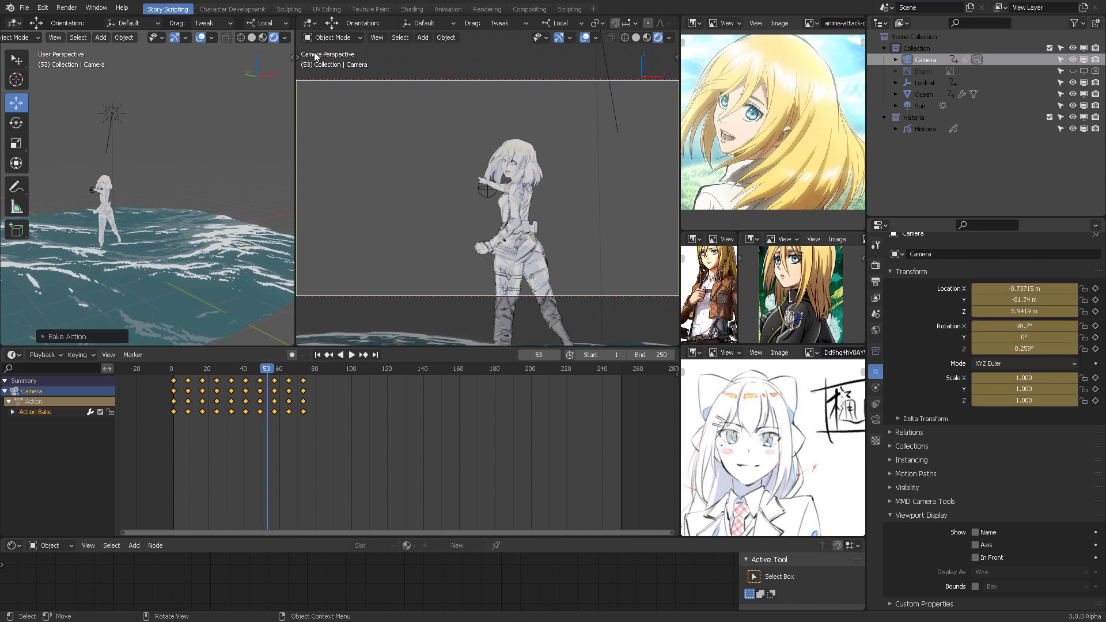
left_click(318, 355)
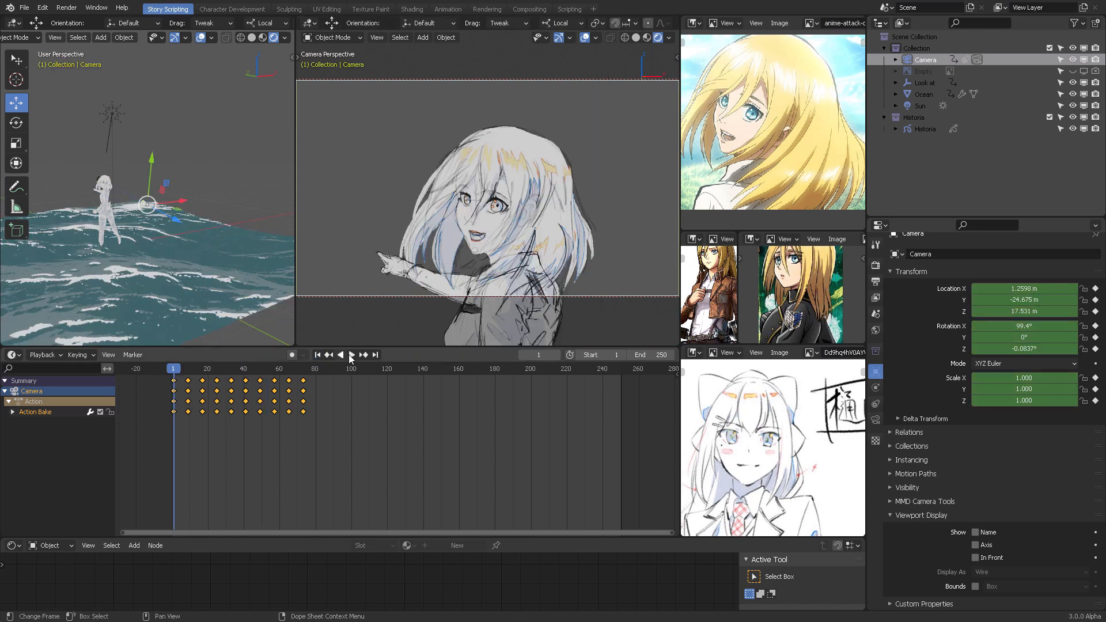
left_click(352, 355)
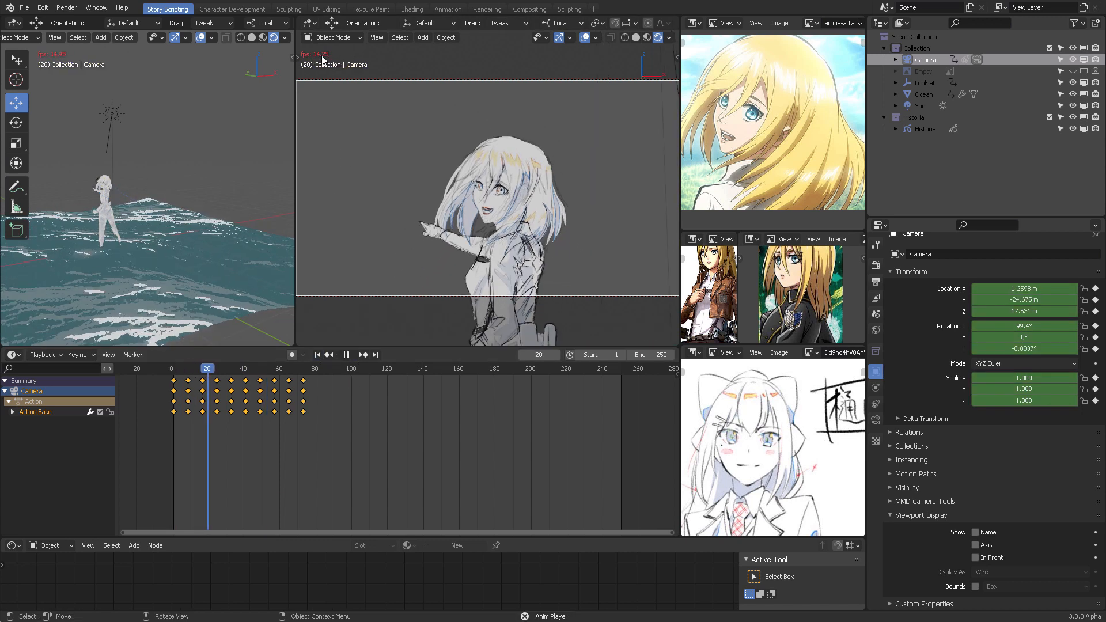
Step: Set the selected keyframes on the baked camera's Z Location curve to Constant interpolation
key("t")
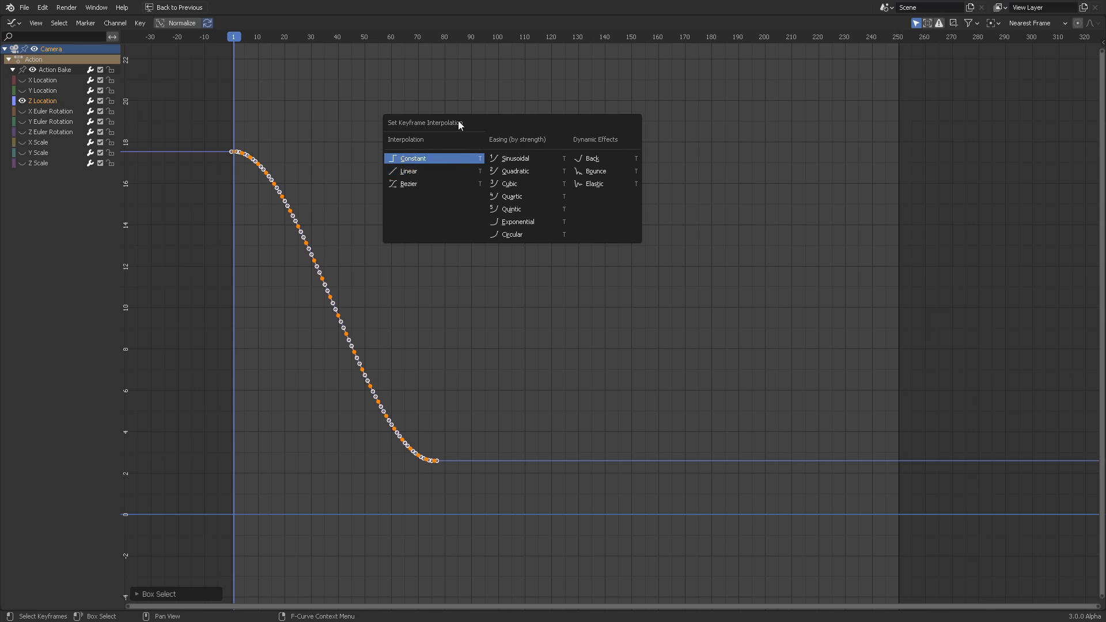
left_click(407, 159)
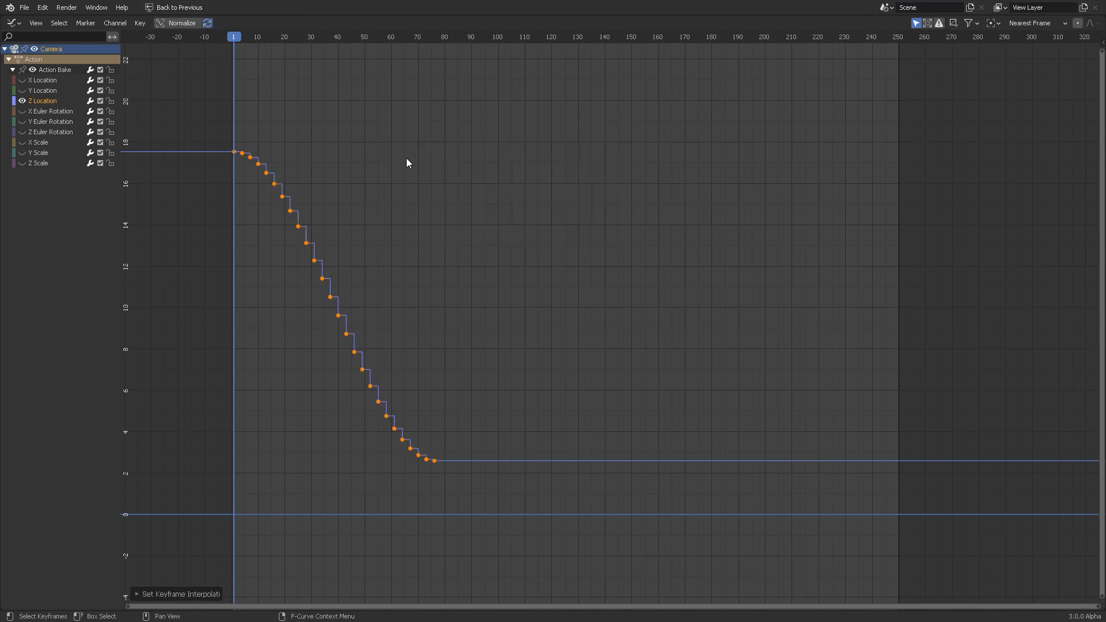
left_click(351, 168)
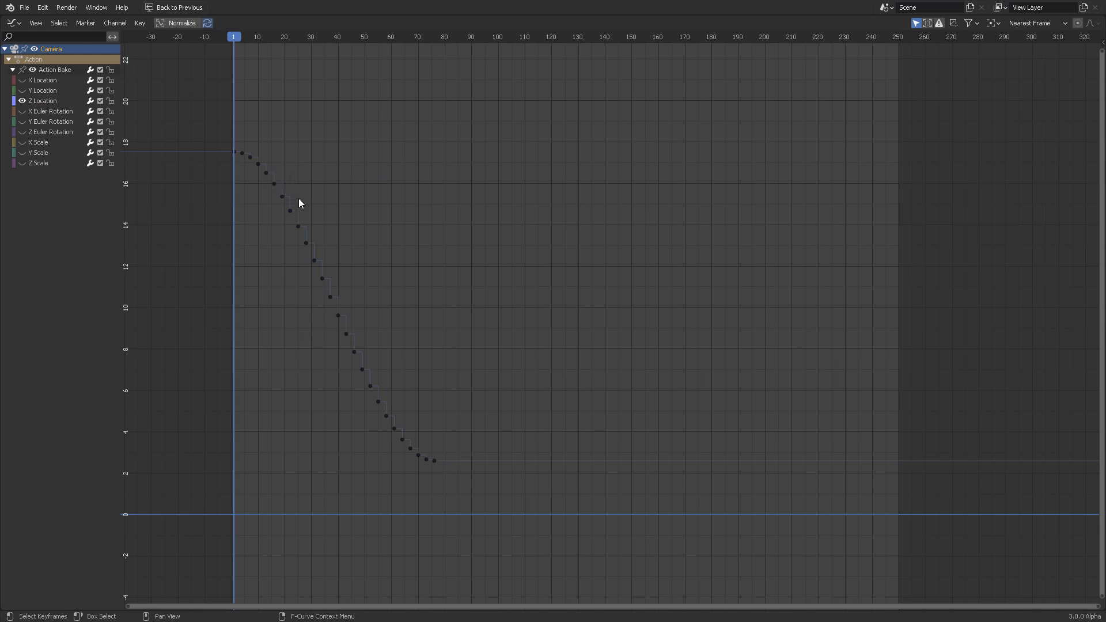
scroll(299, 198, "up", 4)
middle_click_drag(353, 192, 472, 226)
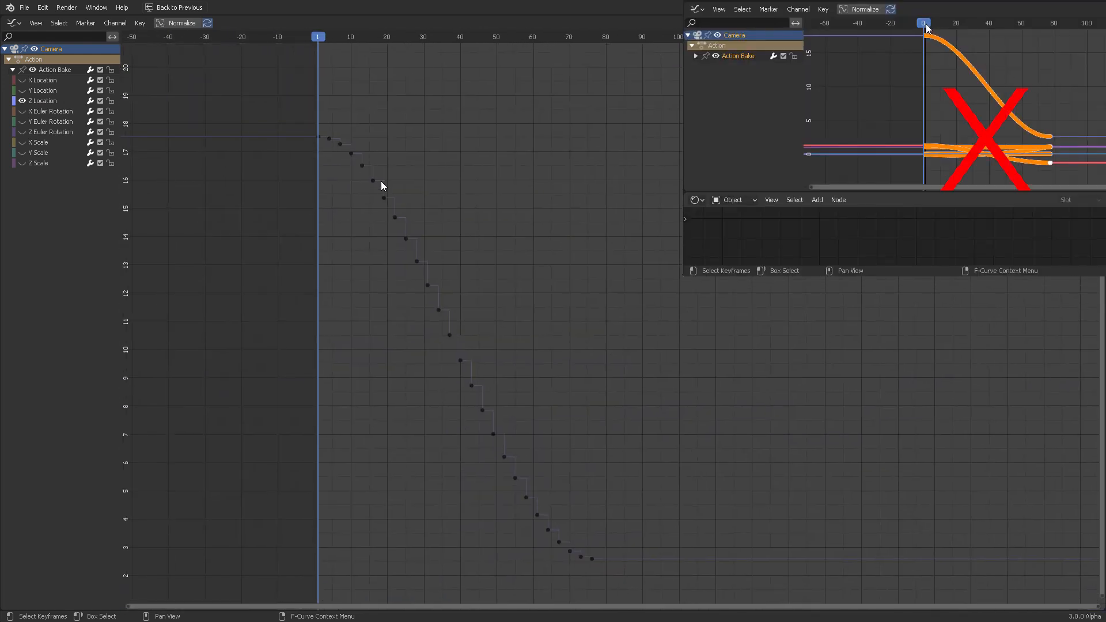
middle_click_drag(523, 300, 488, 201)
scroll(449, 195, "up", 4)
middle_click_drag(348, 203, 386, 215)
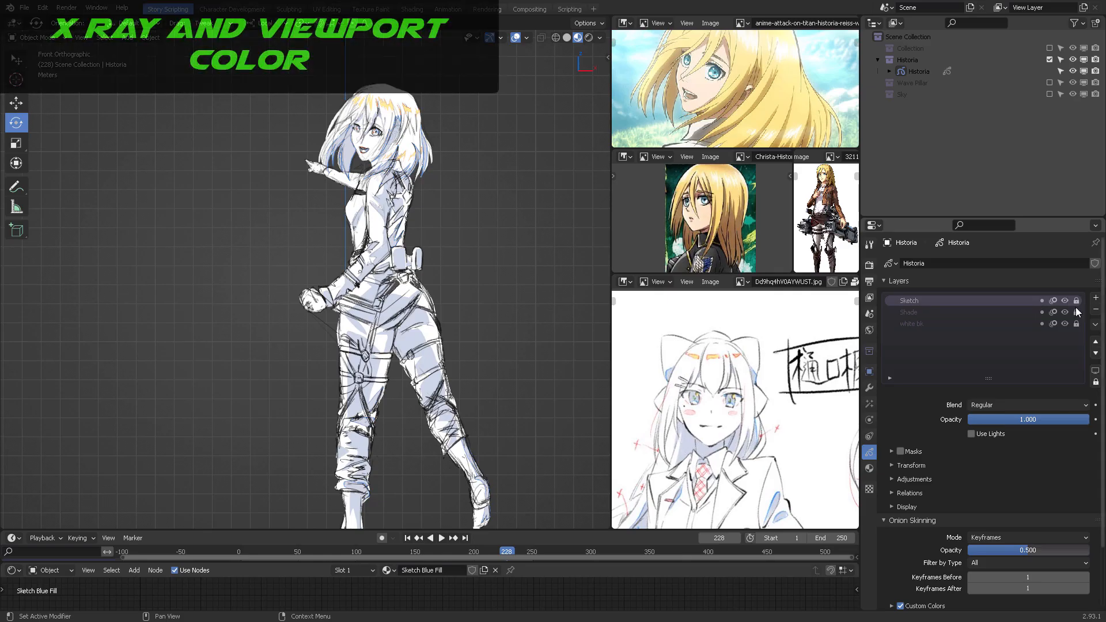
Step: Lock the Sketch, Shade and white bk layers and make Sketch the active layer
left_click(962, 311)
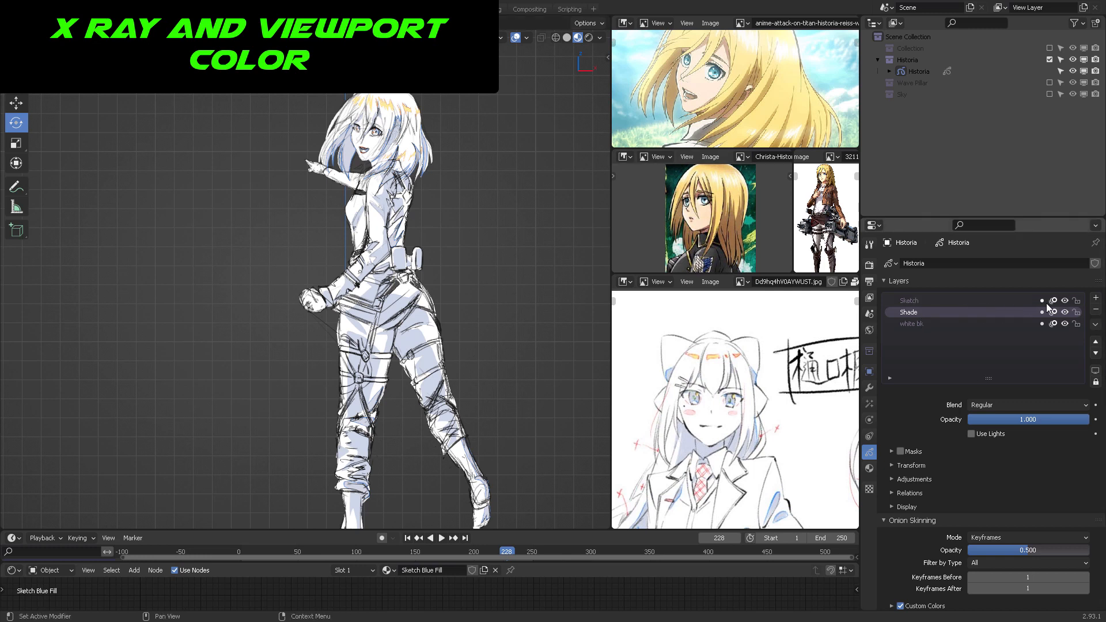
left_click_drag(1076, 300, 1079, 325)
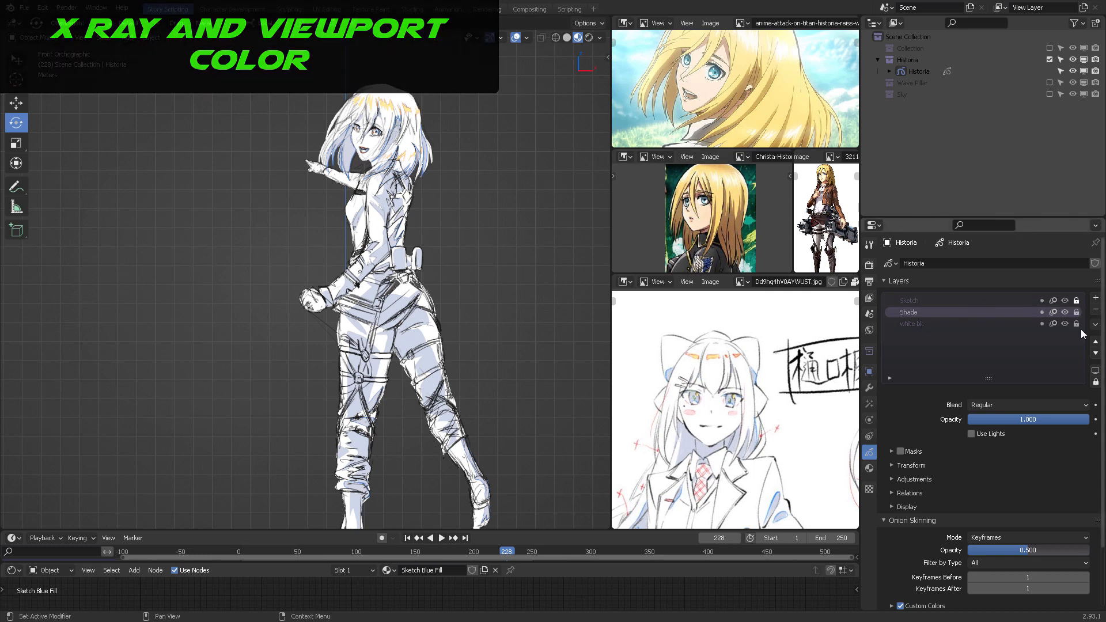
left_click(945, 300)
Step: Turn on X-Ray for the viewport's solid shading and examine the Historia drawing through it
scroll(380, 110, "up", 10)
left_click(601, 38)
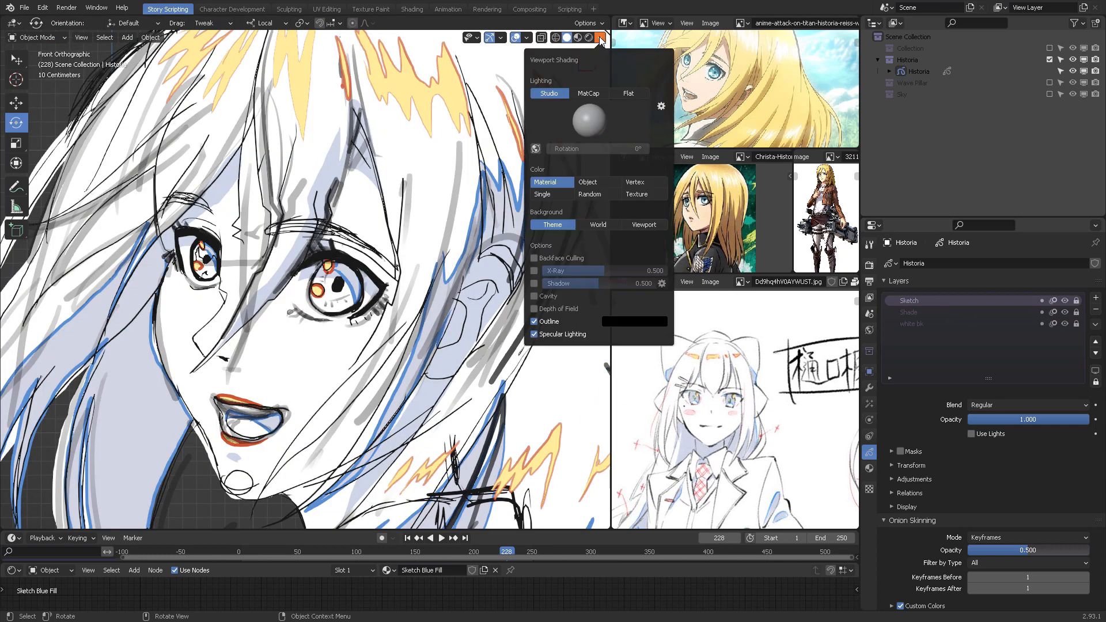
left_click(534, 270)
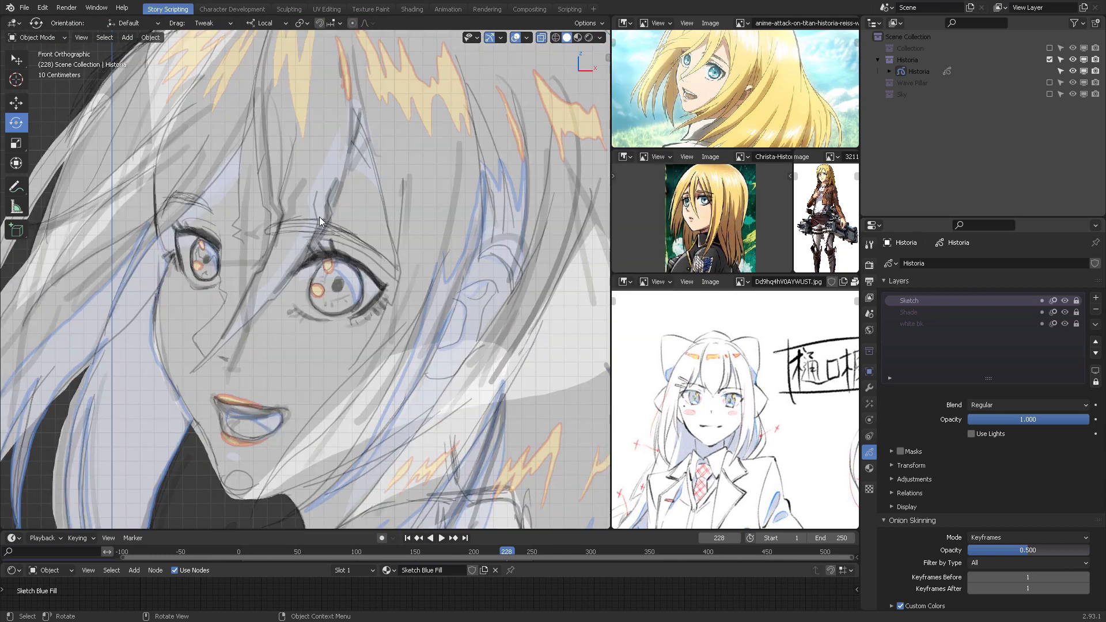
scroll(357, 276, "down", 6)
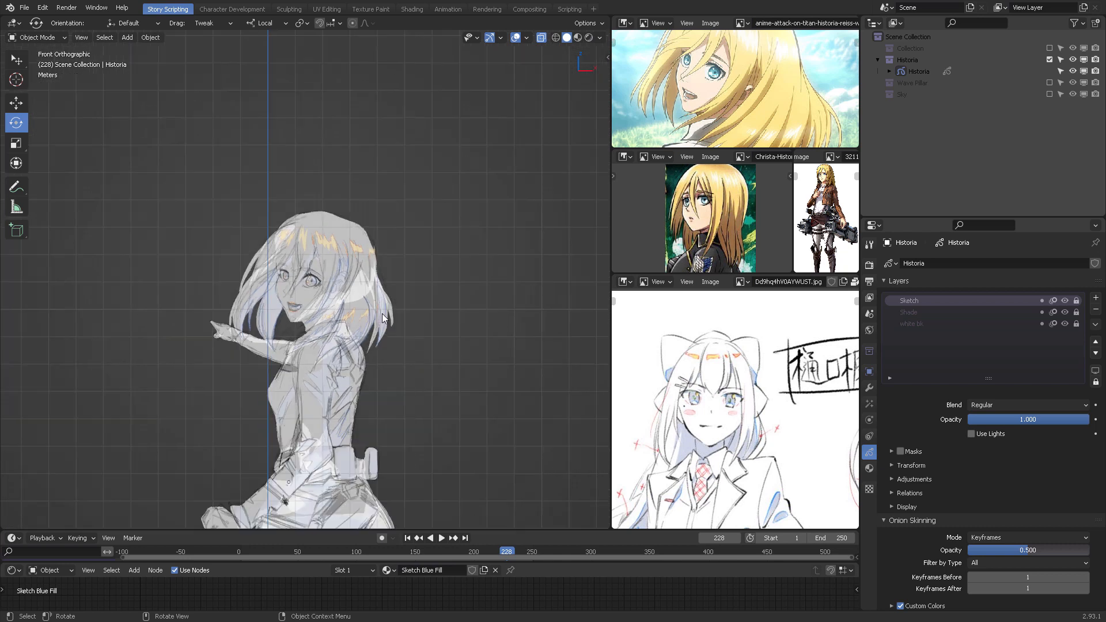
scroll(382, 314, "up", 5)
Step: Set the viewport shading background to Viewport and turn off X-Ray
left_click(601, 38)
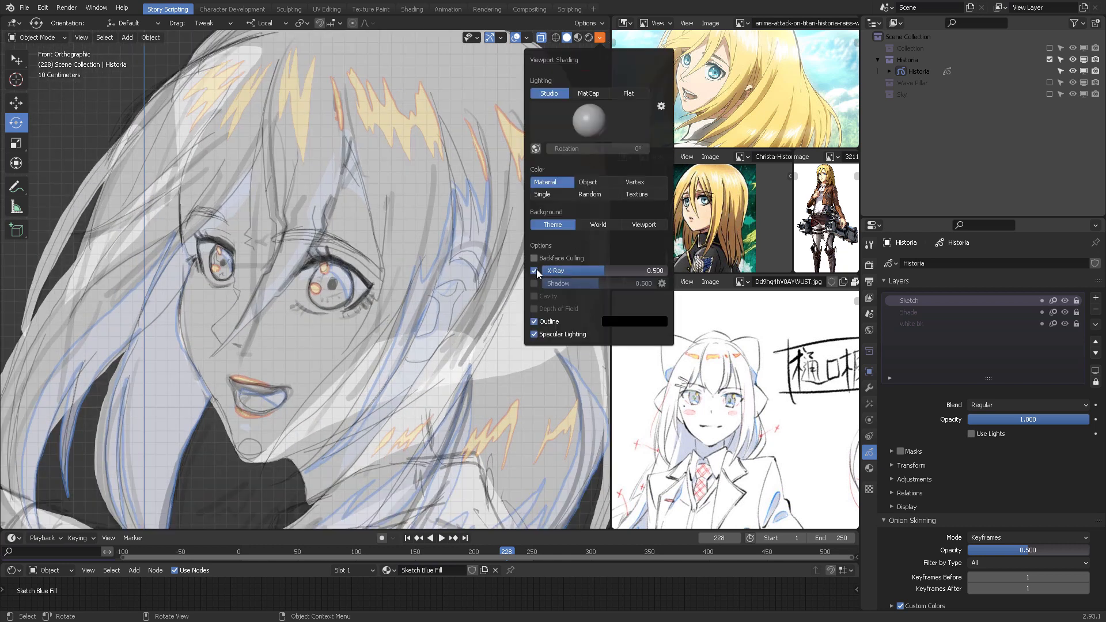
left_click(629, 225)
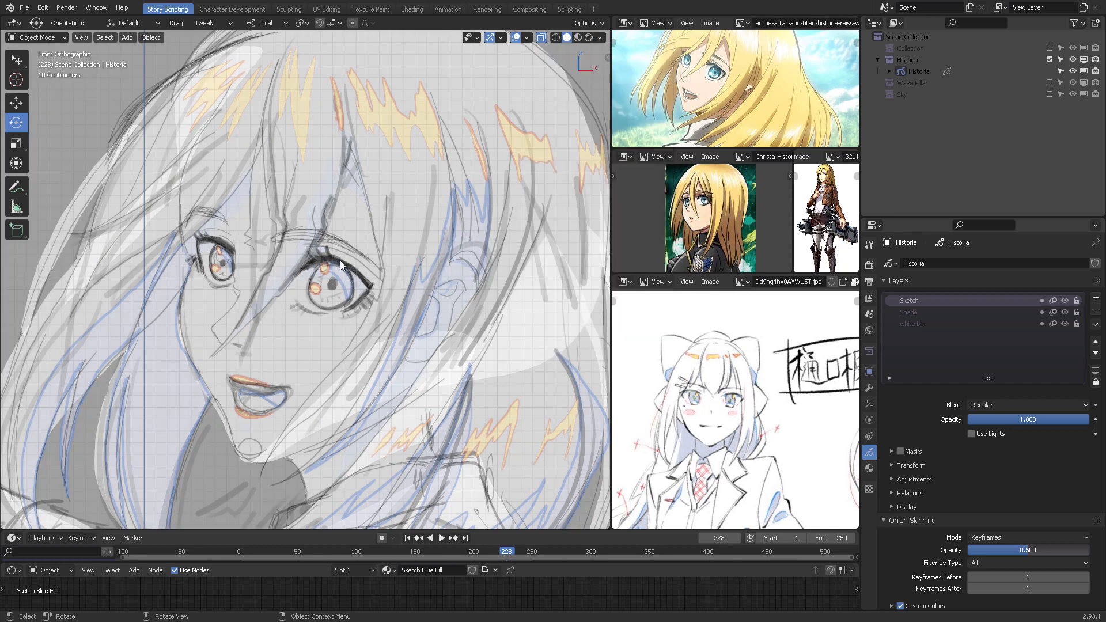
left_click(600, 38)
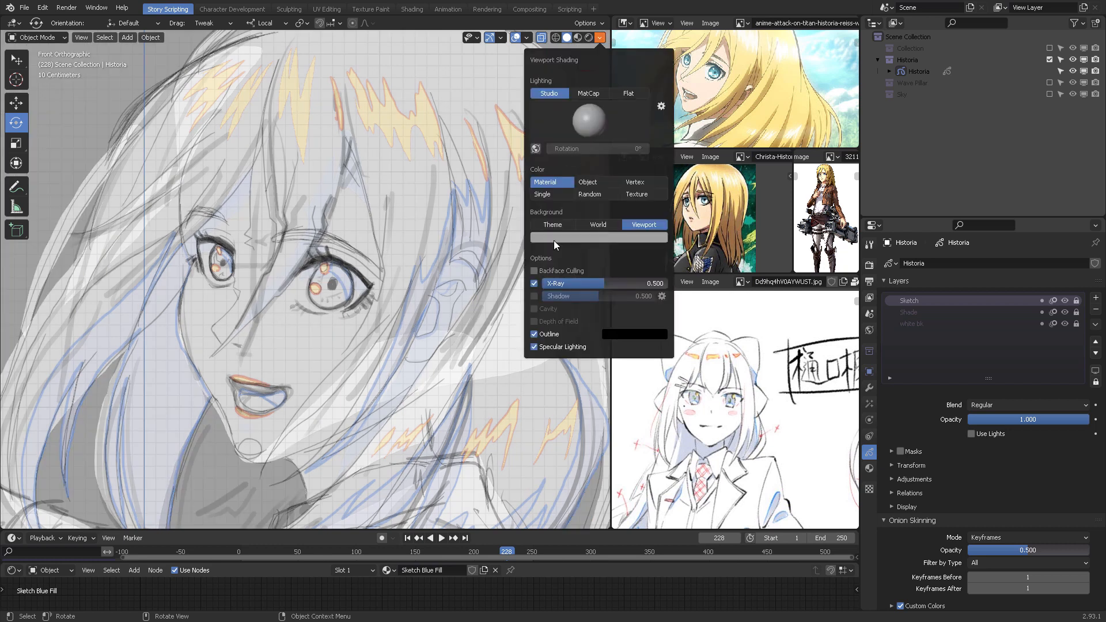
left_click(534, 284)
scroll(442, 264, "down", 5)
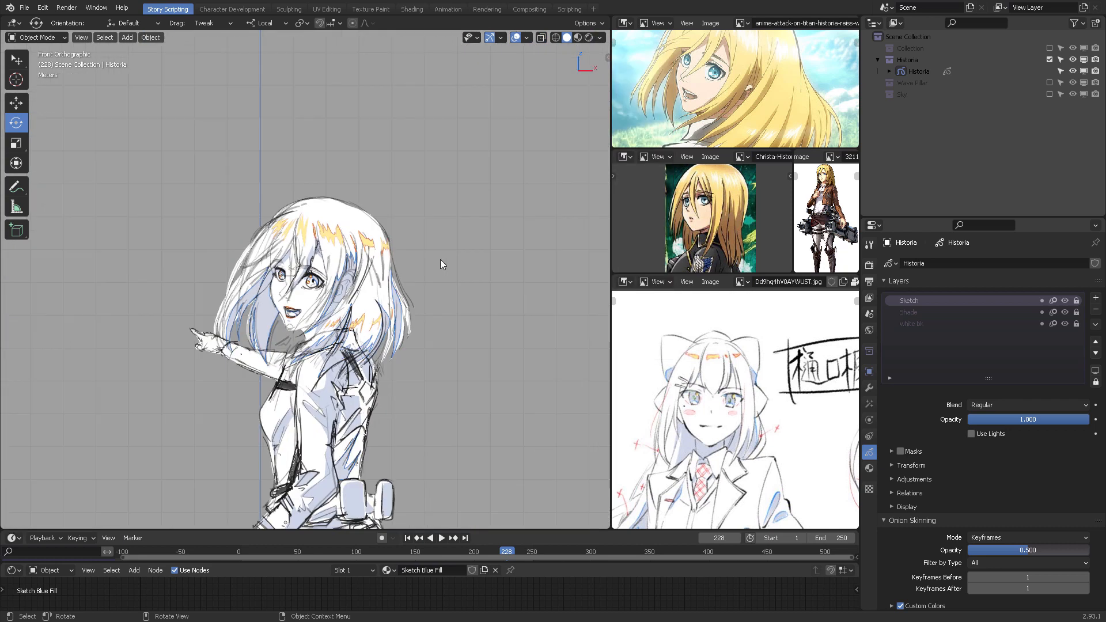
scroll(400, 285, "up", 6)
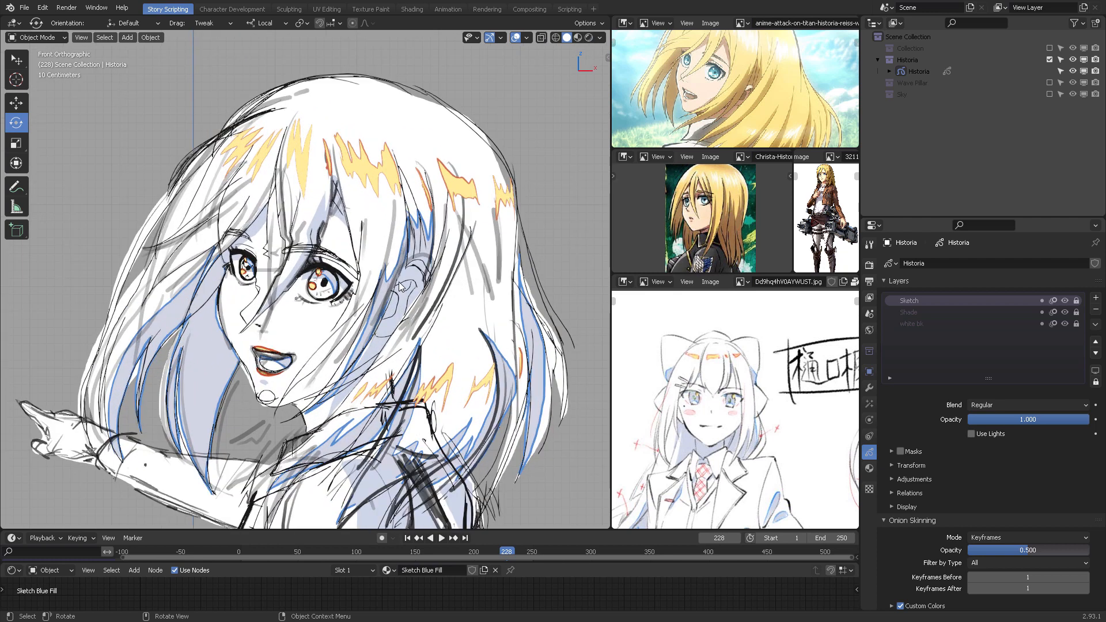
Step: Set the Sketch layer's opacity to 0.2
mouse_move(988, 419)
left_mouse_down()
mouse_move(870, 419)
mouse_move(1021, 420)
left_mouse_up()
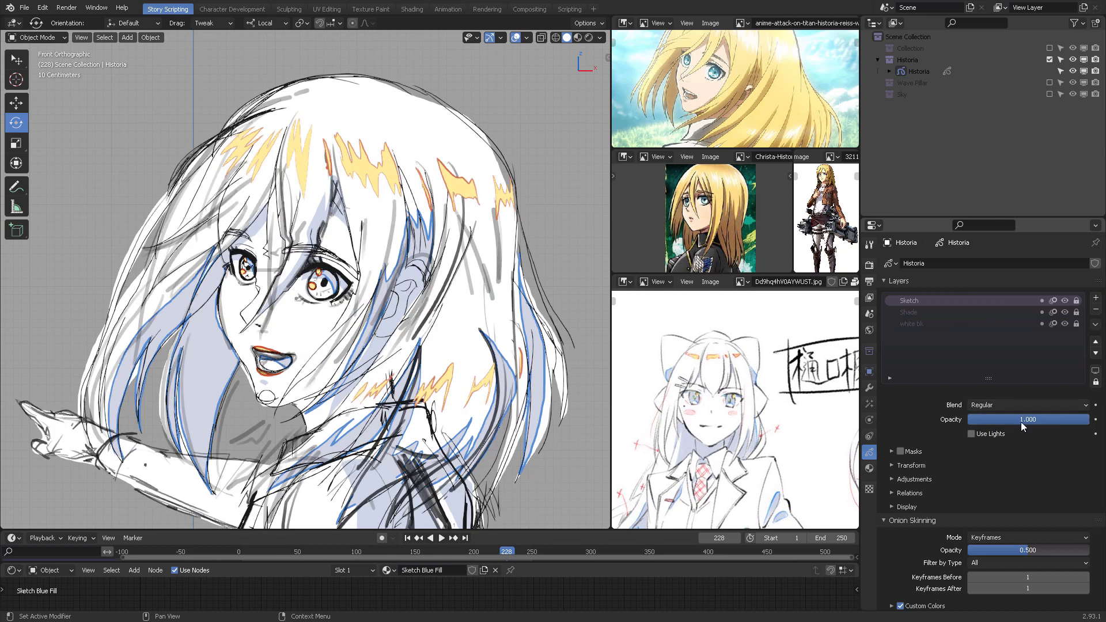
left_click(1025, 420)
type(".2")
key("Return")
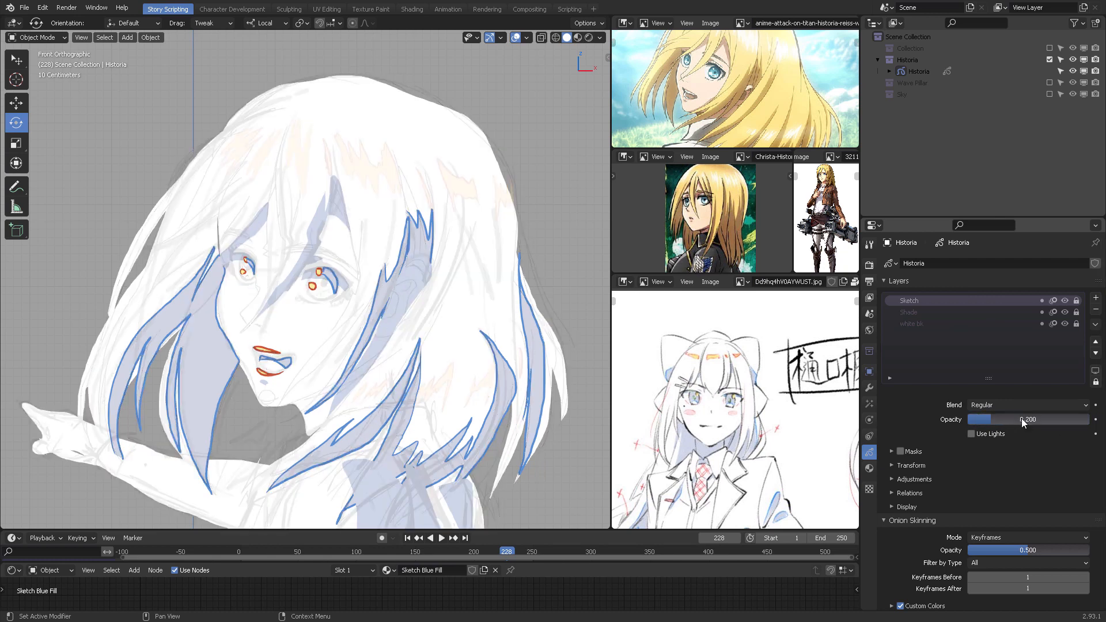
Step: Set the Shade layer's opacity to 0.2 and the white bk layer's opacity to 1
left_click(961, 311)
left_click(1030, 419)
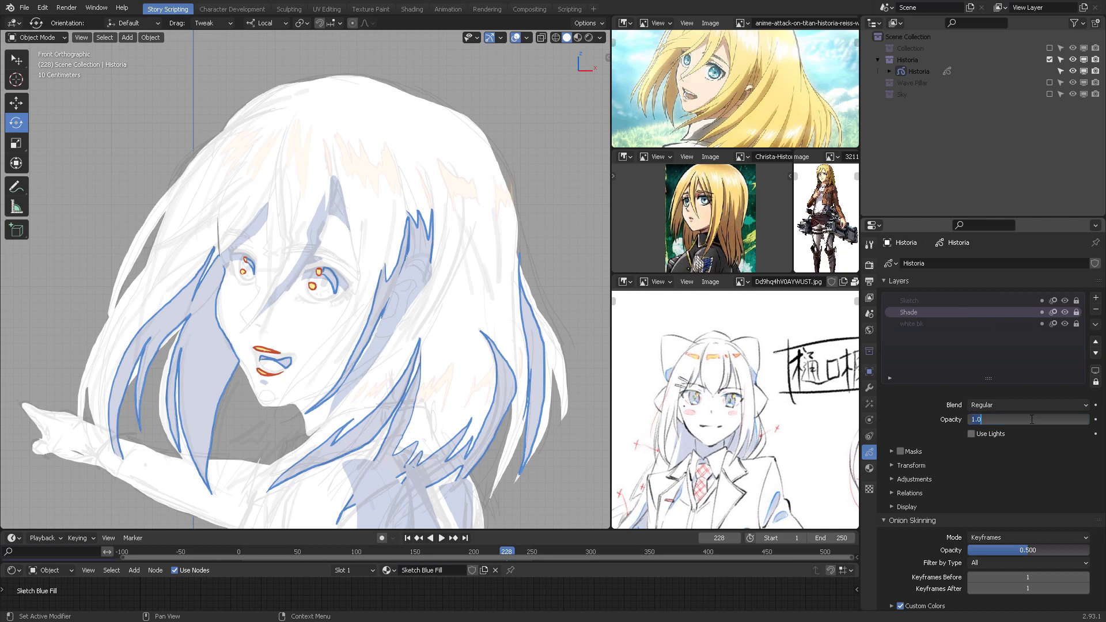
type(".2")
key("Return")
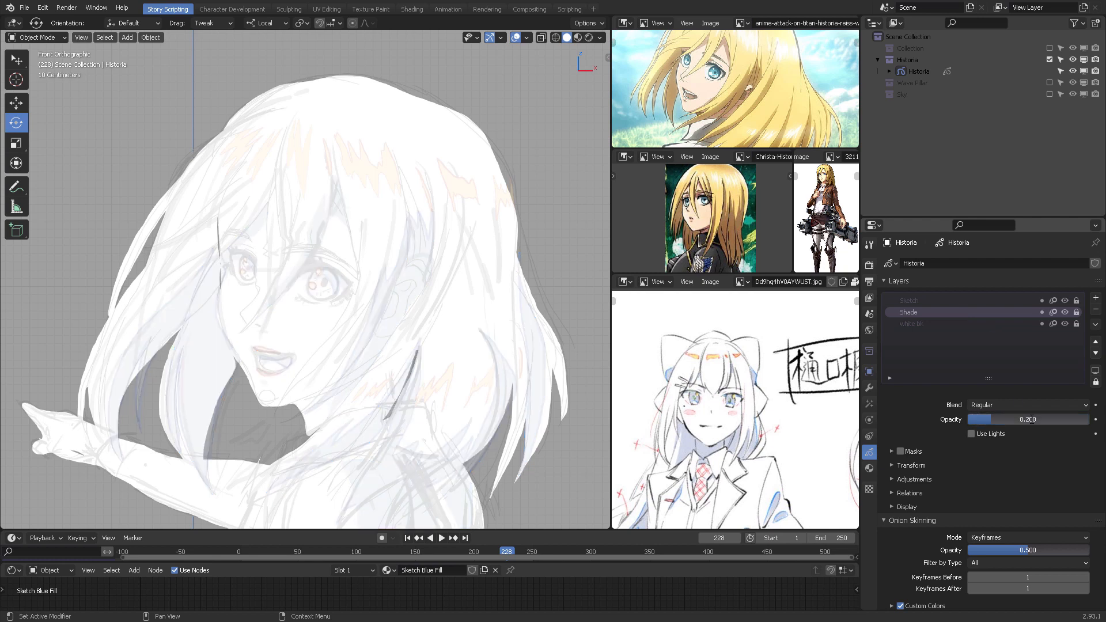
left_click(952, 326)
mouse_move(1077, 419)
left_mouse_down()
mouse_move(957, 419)
mouse_move(1089, 419)
left_mouse_up()
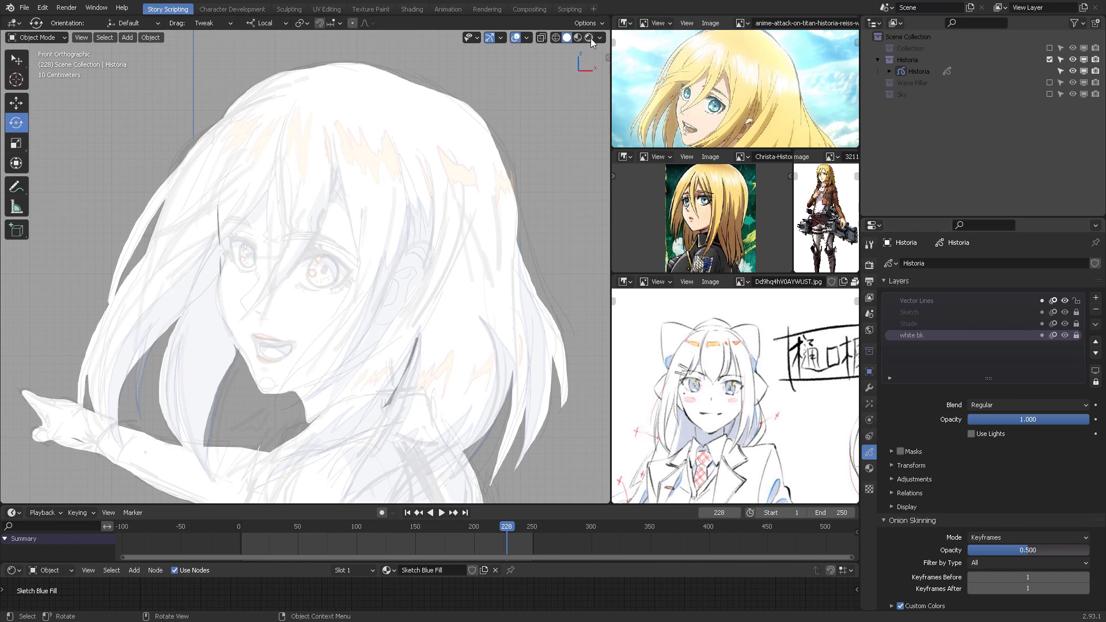
Step: Switch the viewport background to Theme and back to Viewport to compare them behind the faded drawing
left_click(599, 37)
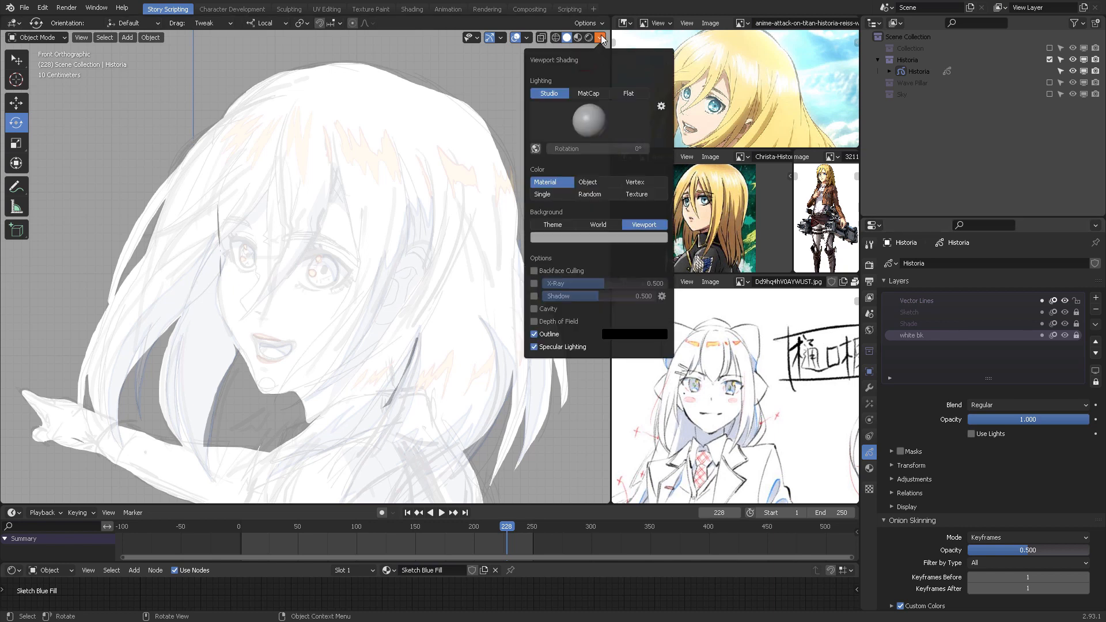
left_click(550, 226)
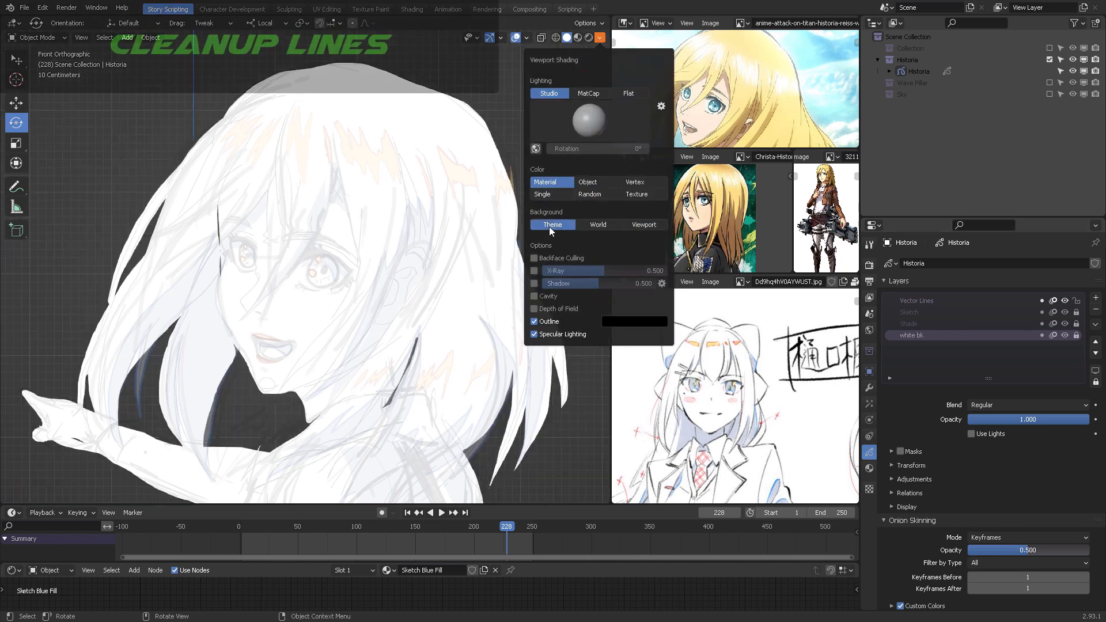
left_click(639, 226)
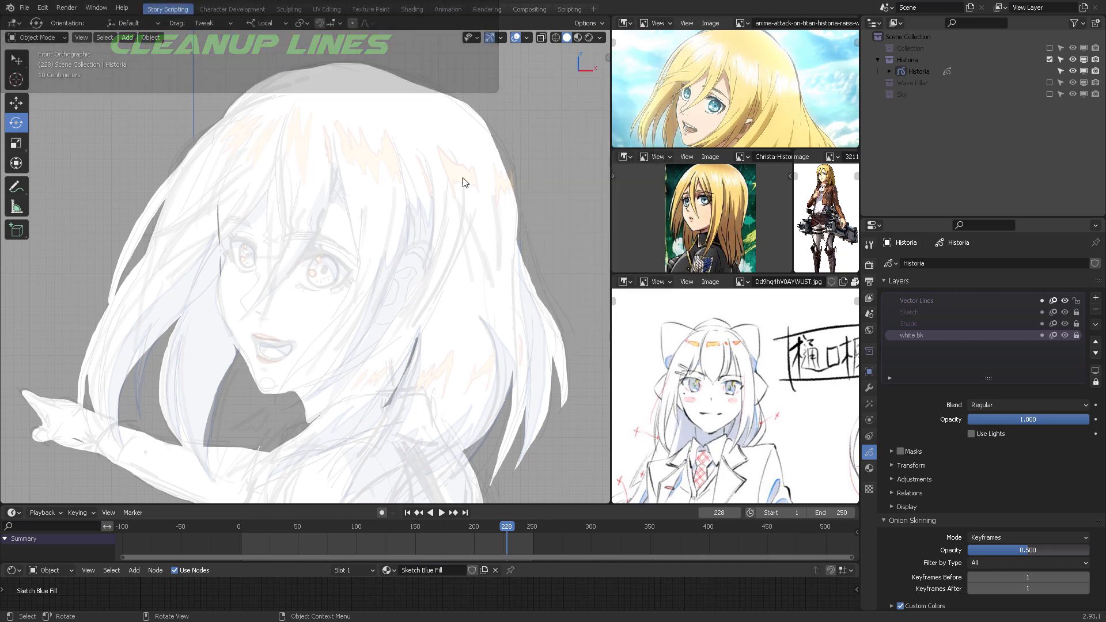
Step: Switch the Historia object to Draw mode and make the Vector Lines layer and the Sketch Black material active
left_click(928, 75)
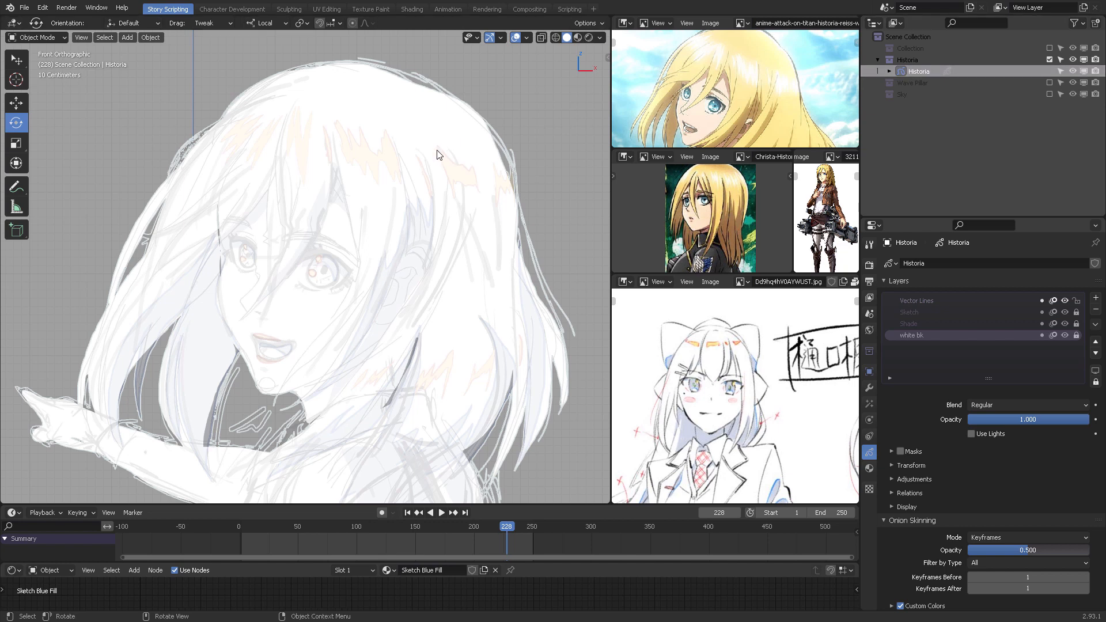
key("ctrl+Tab")
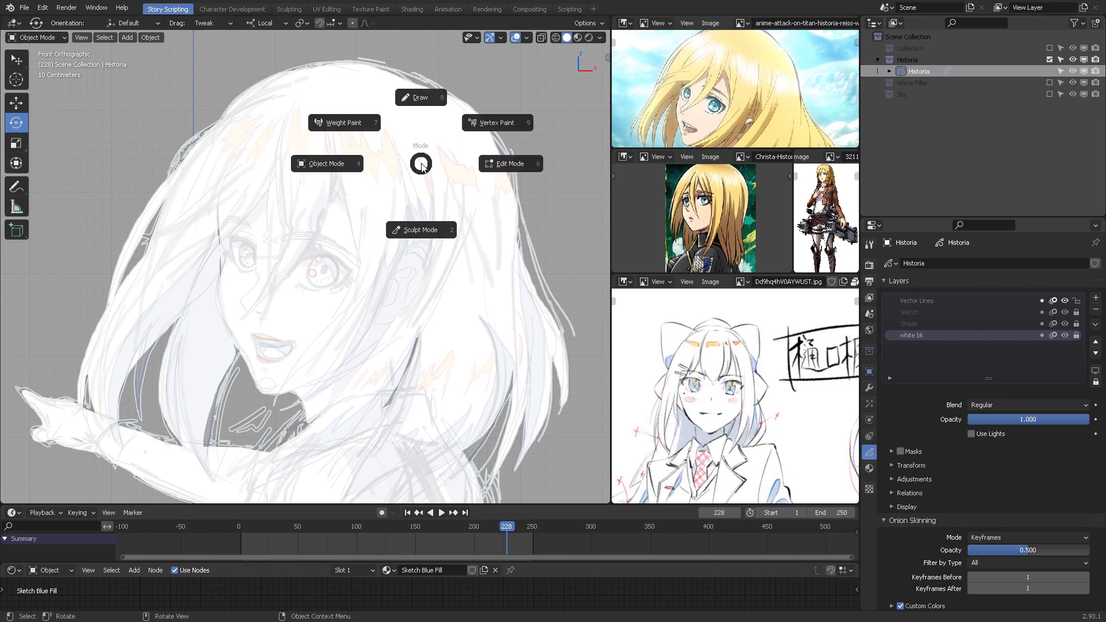
left_click(422, 98)
left_click(974, 300)
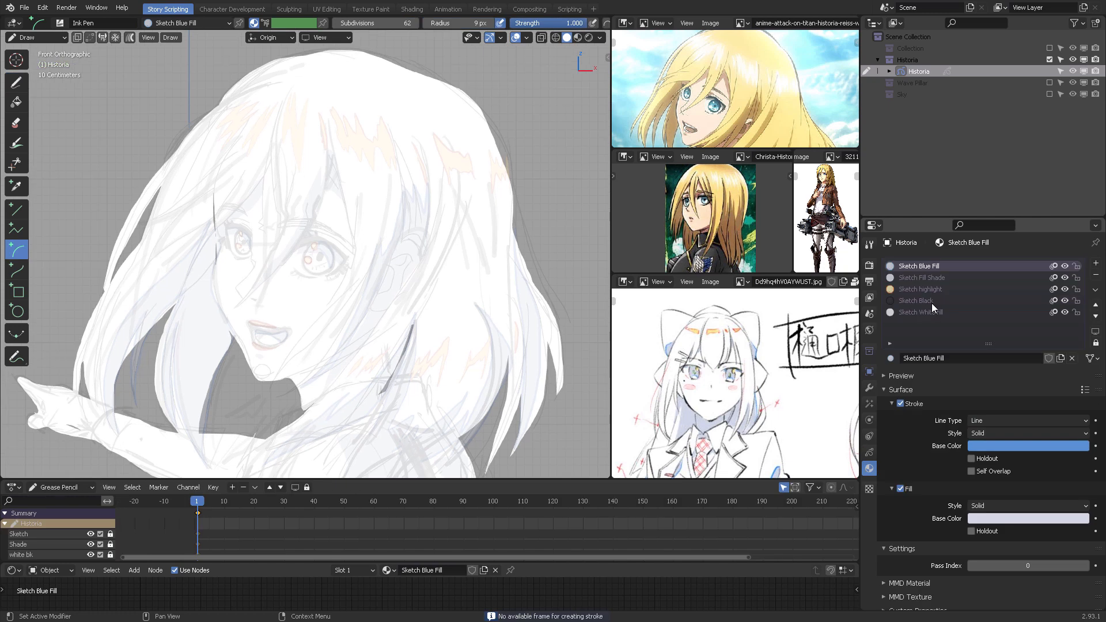
left_click(908, 301)
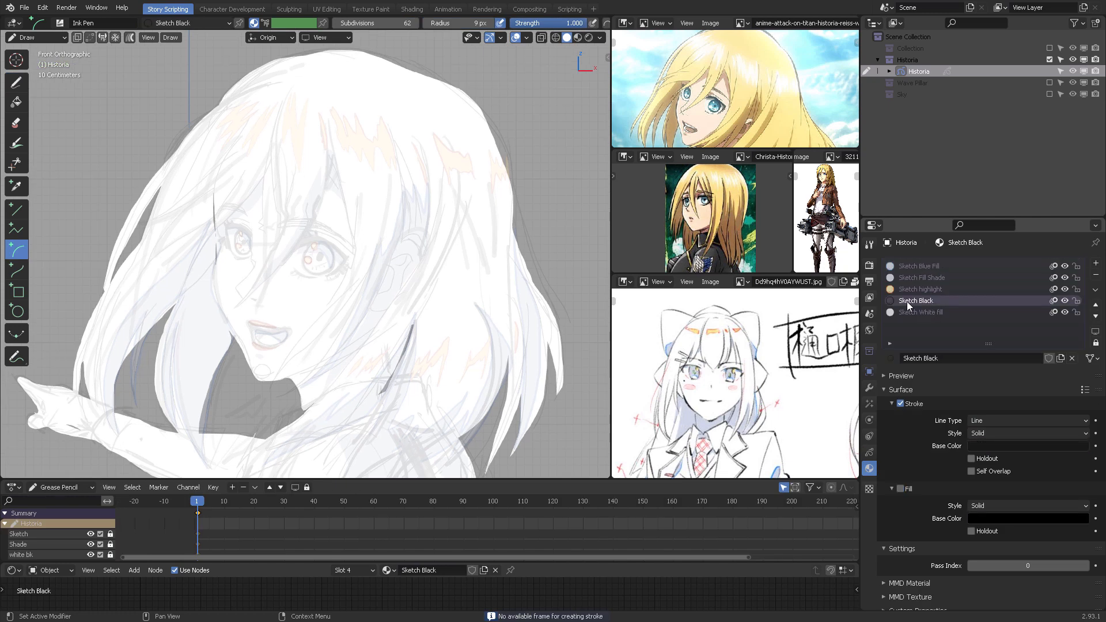
Step: Turn off Use Lights for the Vector Lines layer
left_click(869, 453)
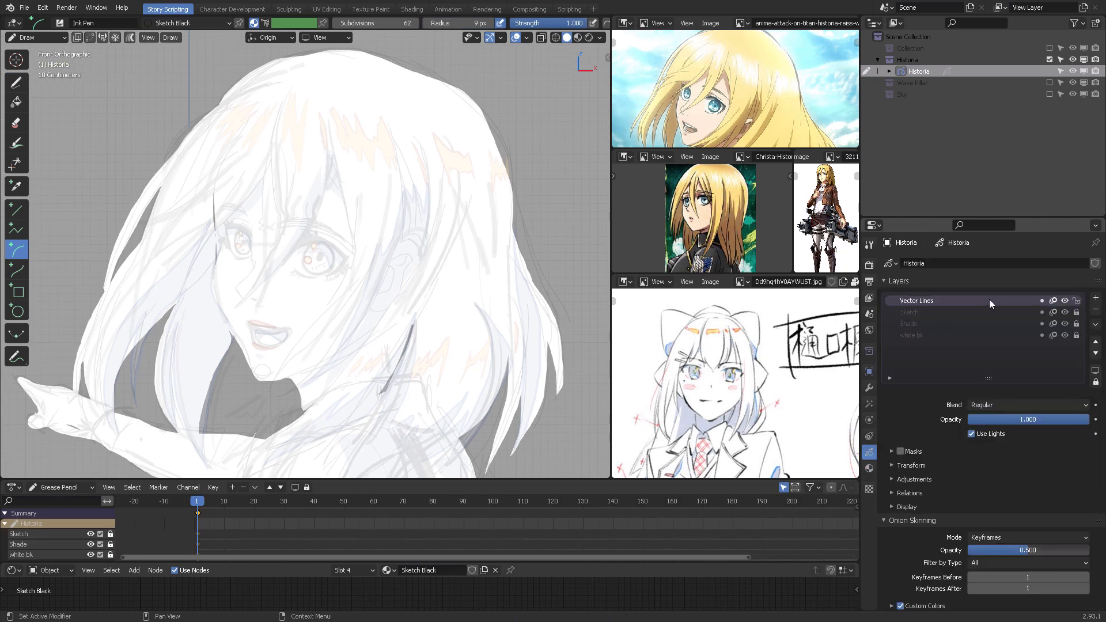
left_click(971, 434)
scroll(991, 446, "down", 3)
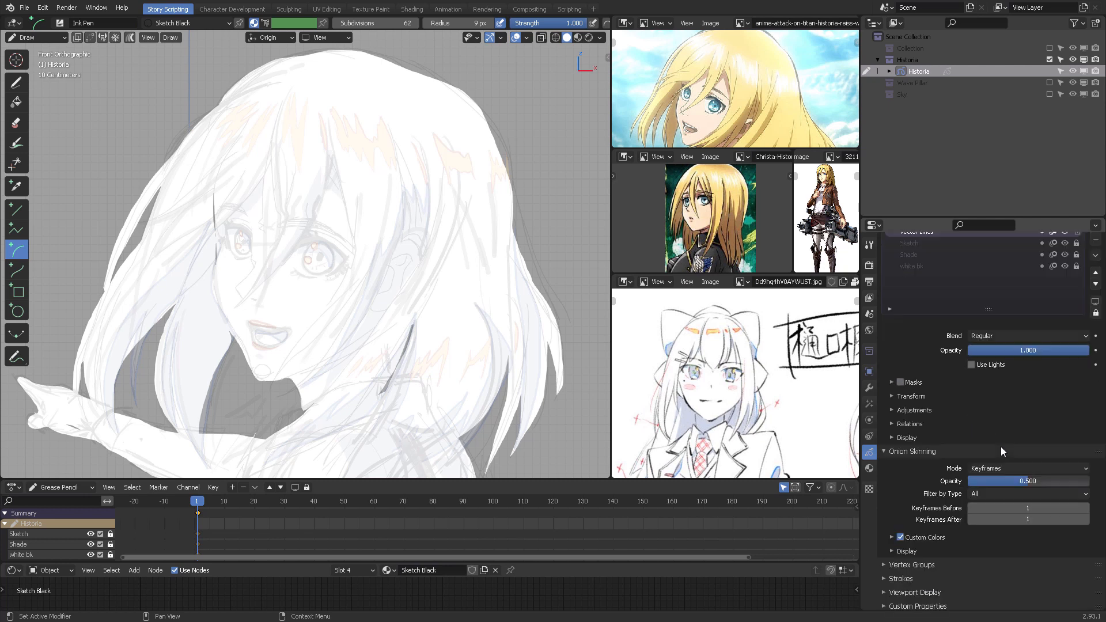
scroll(1002, 449, "up", 3)
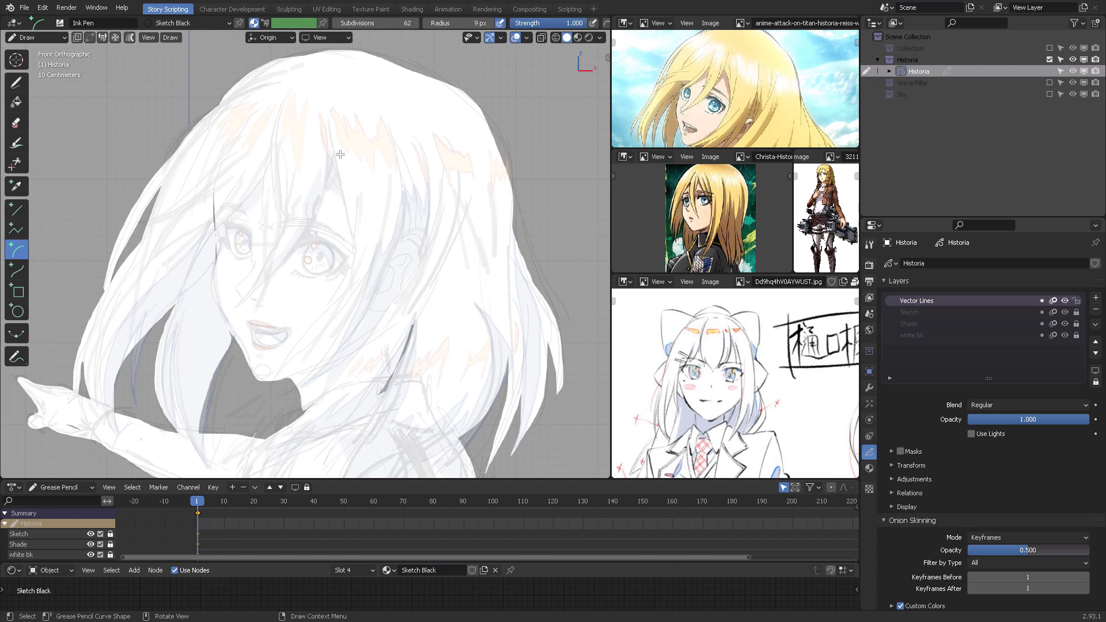
Step: Try to draw an arc down the front of the face on the Vector Lines layer
left_click_drag(222, 170, 243, 282)
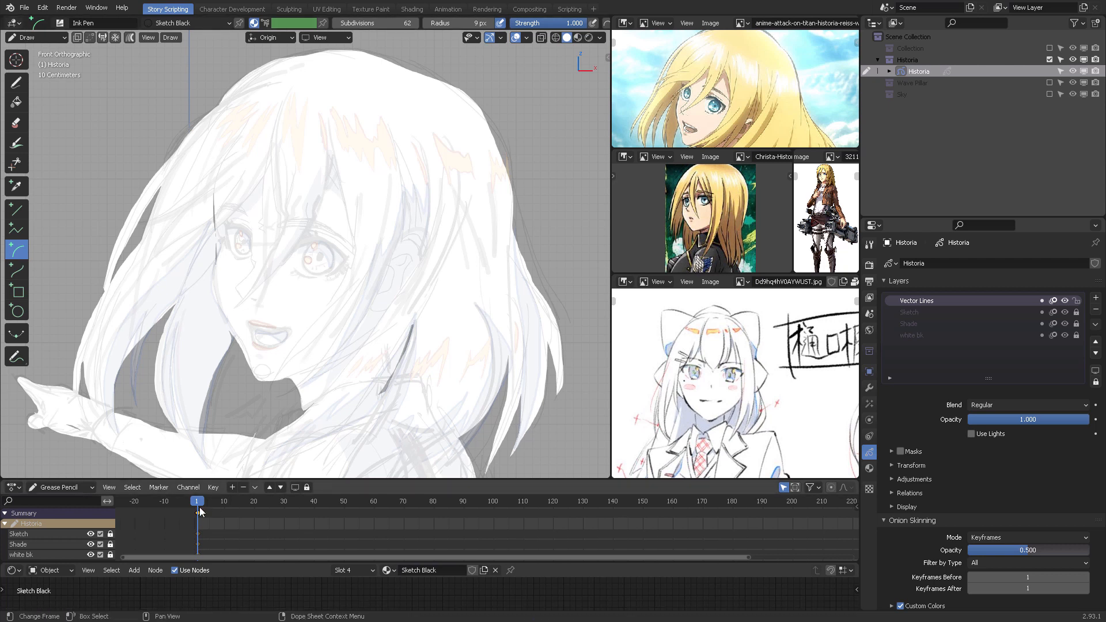
left_click(300, 281)
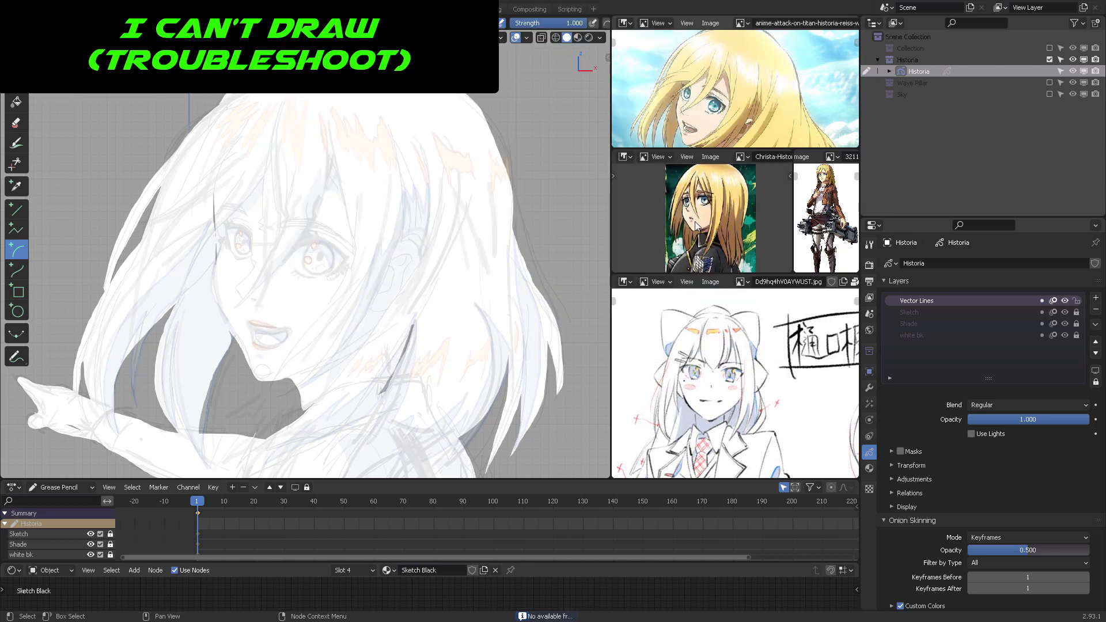
left_click(775, 8)
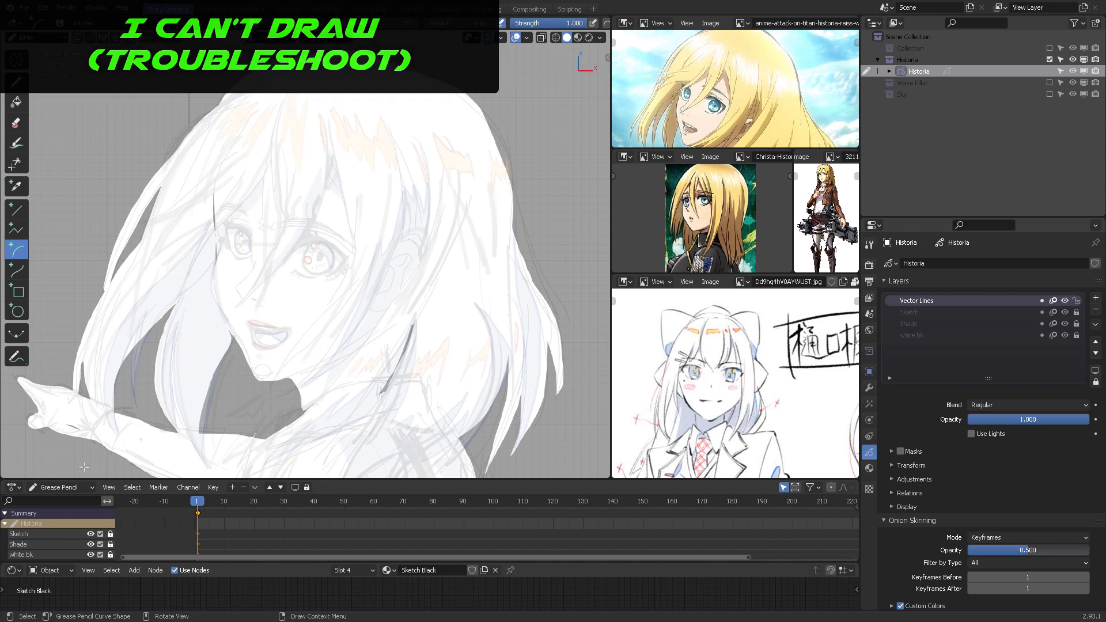
Step: Split off a slim Timeline area beneath the 3D viewport and turn on Auto Keying in it
left_click_drag(9, 466, 23, 425)
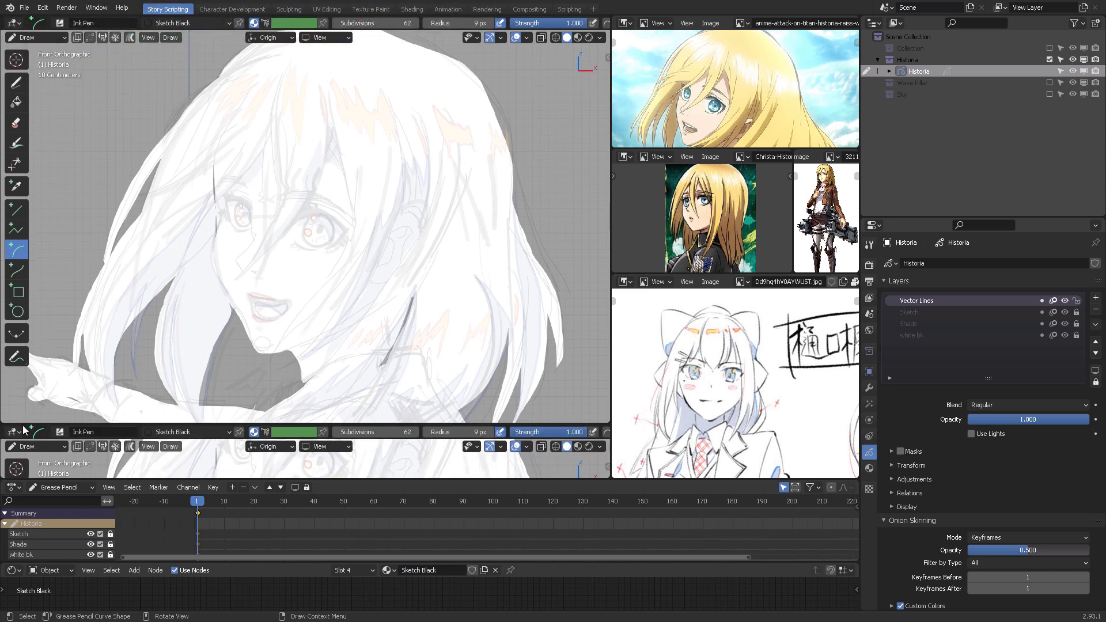
left_click(13, 431)
left_click(152, 478)
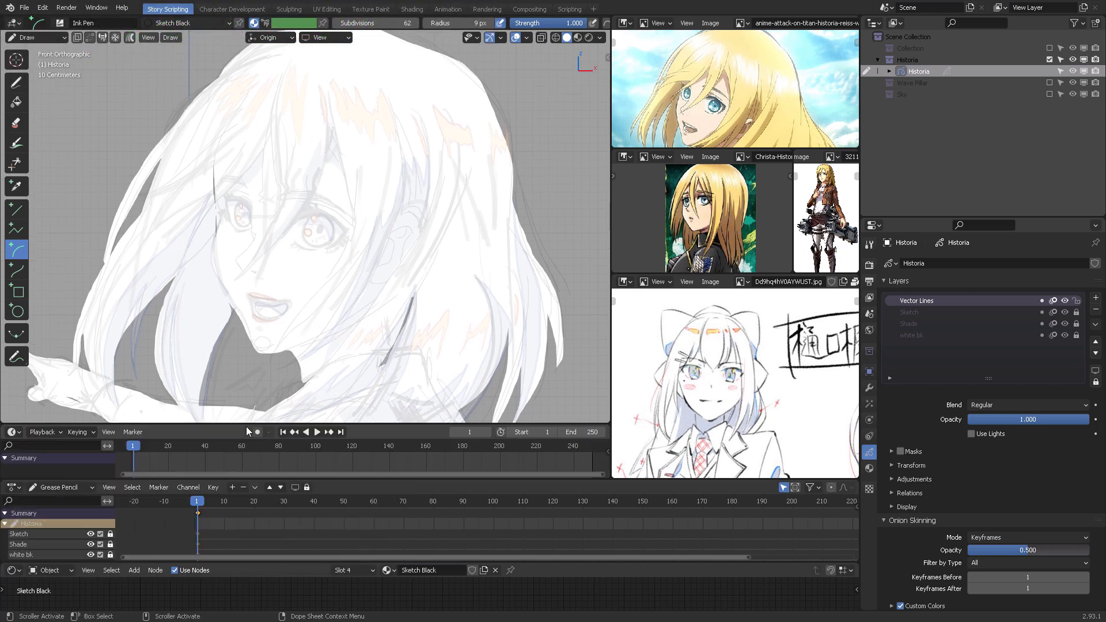
left_click_drag(16, 425, 16, 394)
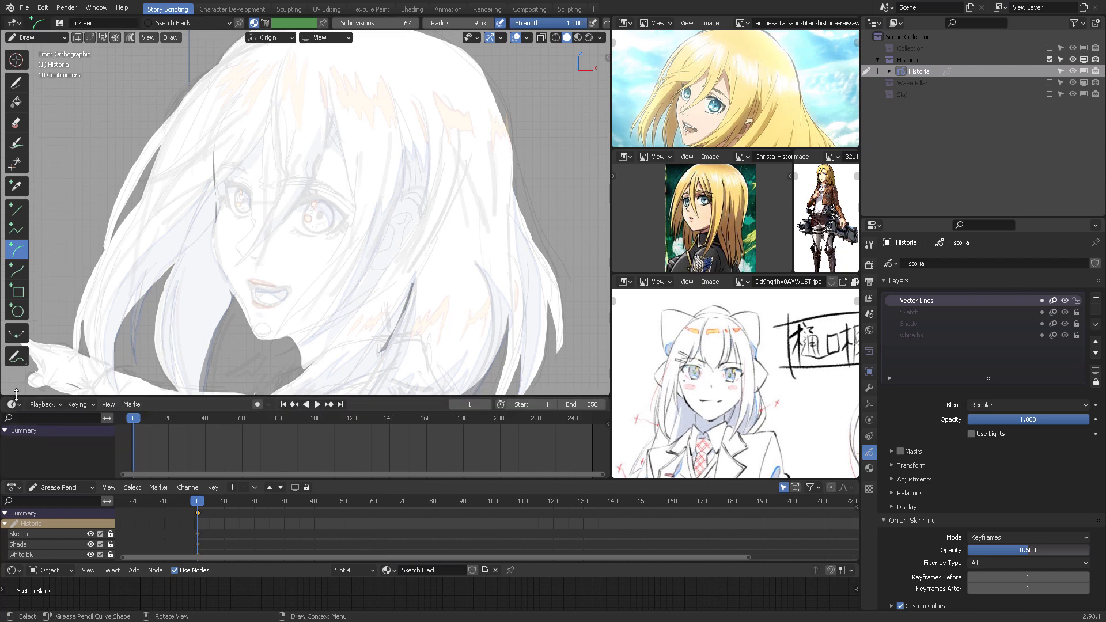
left_click(16, 404)
left_click(15, 402)
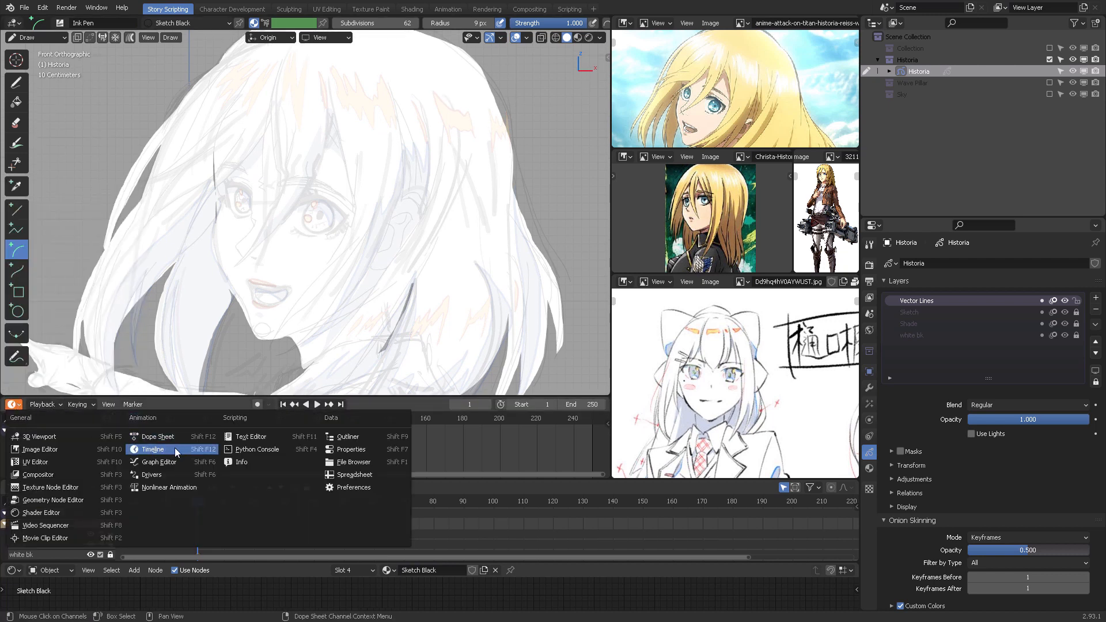
left_click(257, 404)
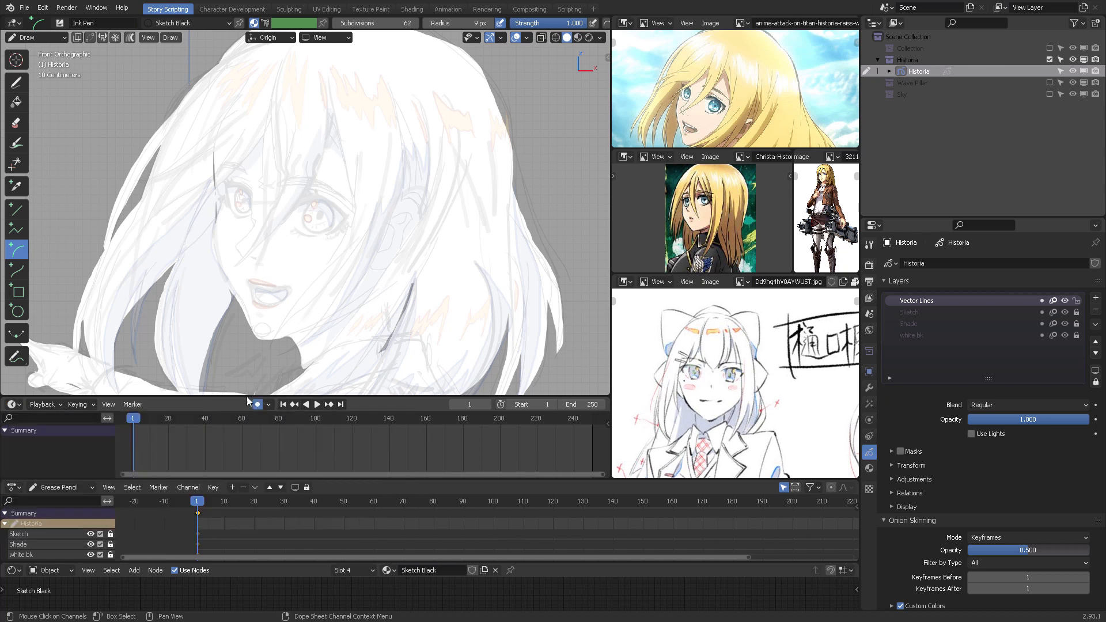
left_click_drag(336, 397, 334, 465)
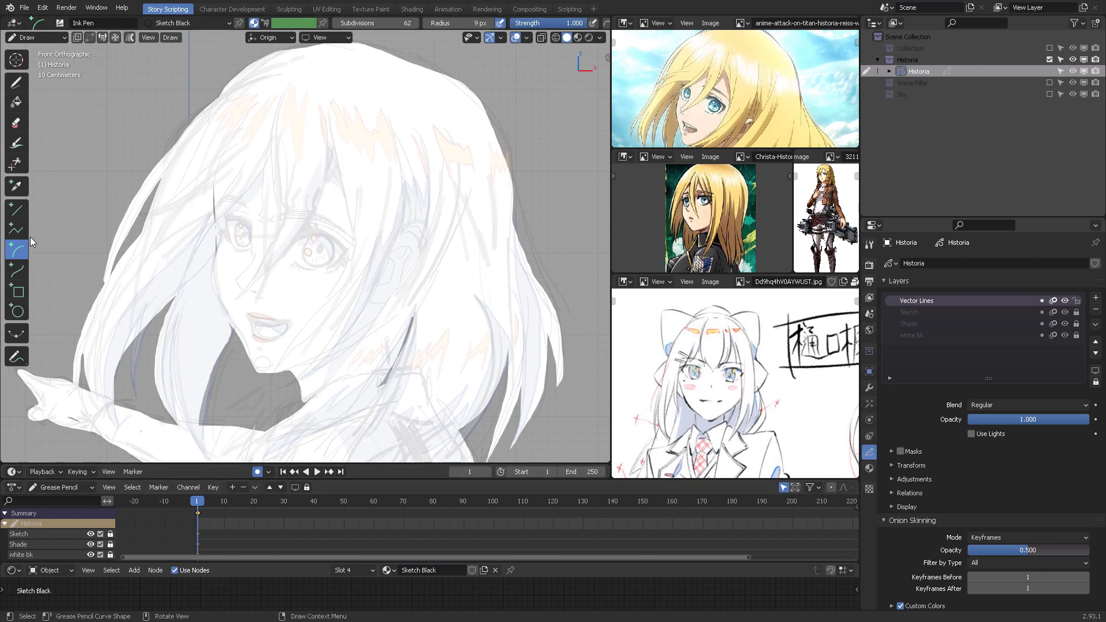
Step: With the Ink Pen brush, draw an arc curving from the hair parting down over the forehead to beside the smaller eye
left_click(60, 24)
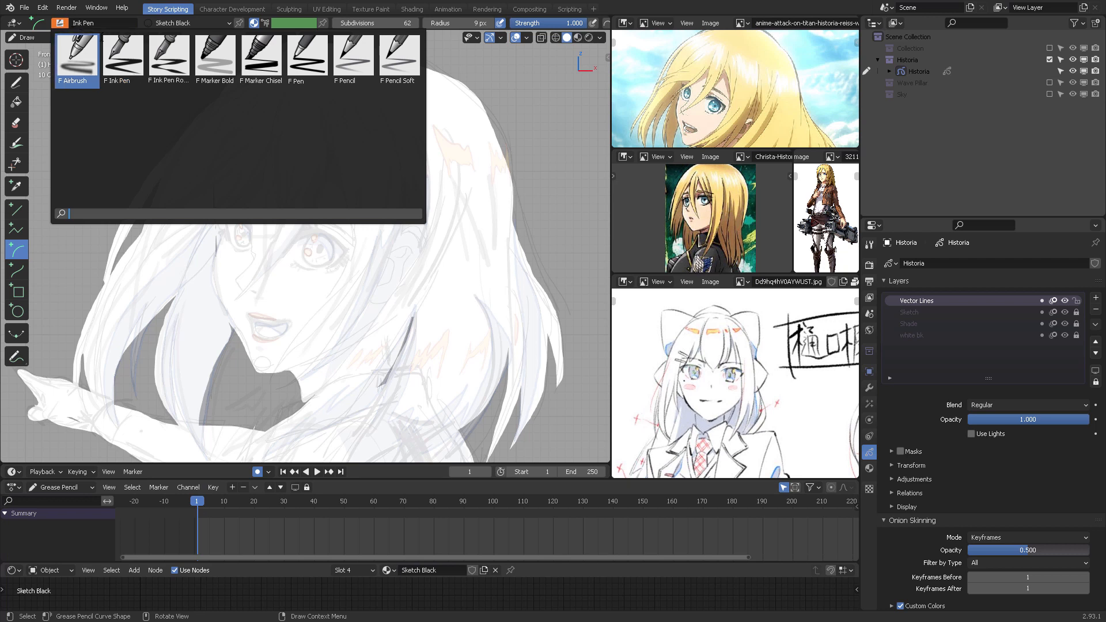
left_click(128, 58)
left_click_drag(243, 124, 213, 251)
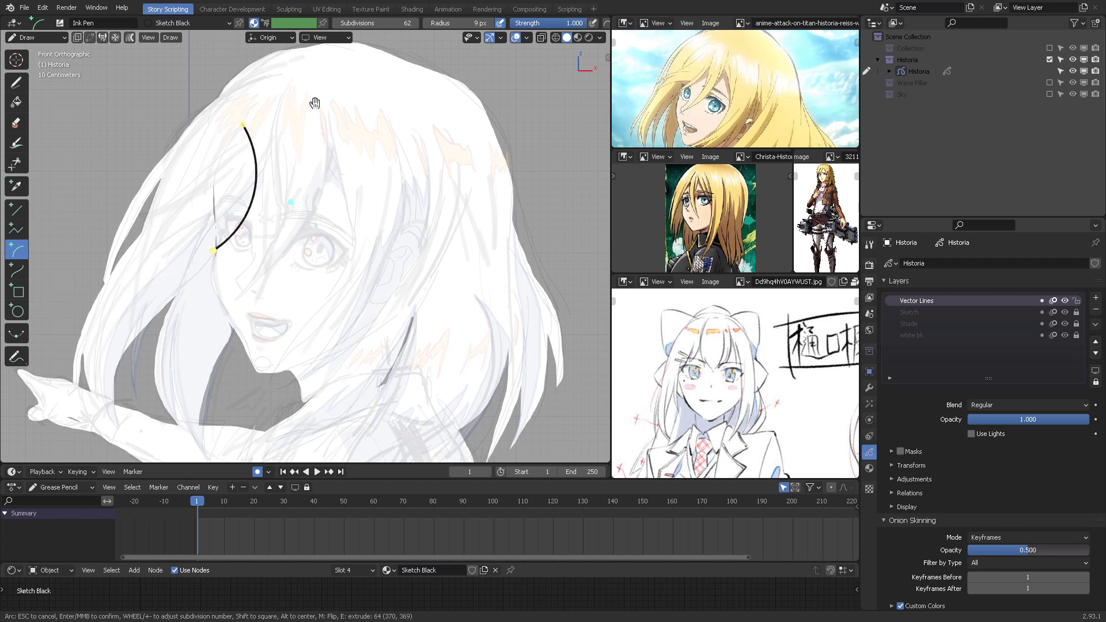
key("Escape")
mouse_move(216, 250)
left_mouse_down()
mouse_move(247, 94)
mouse_move(279, 89)
left_mouse_up()
left_click_drag(168, 139, 193, 132)
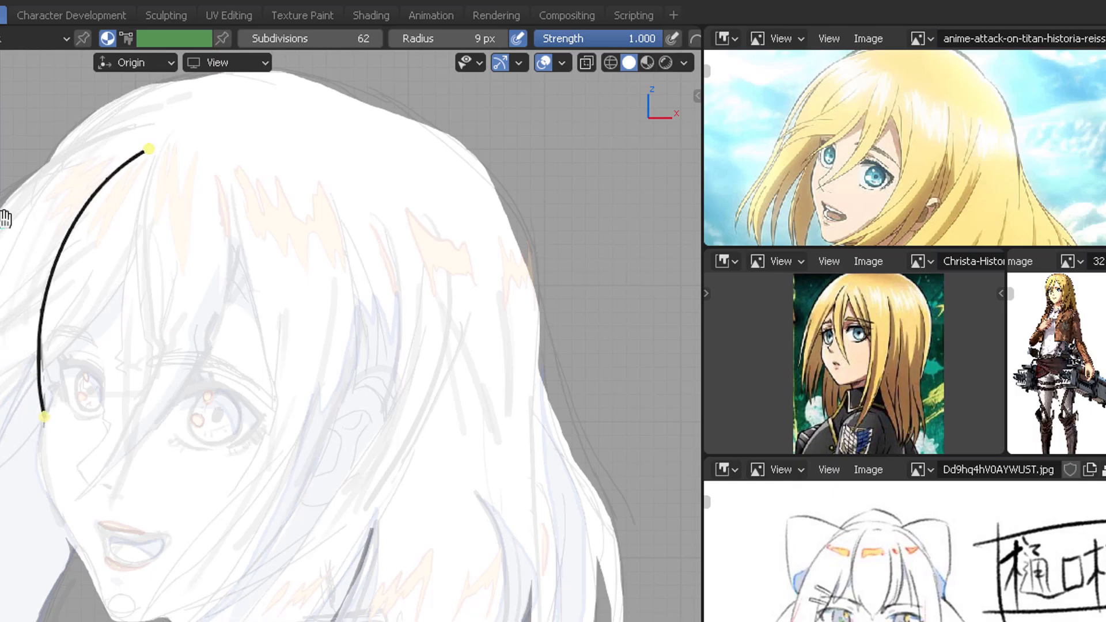
left_click_drag(5, 219, 7, 220)
left_click_drag(44, 415, 46, 409)
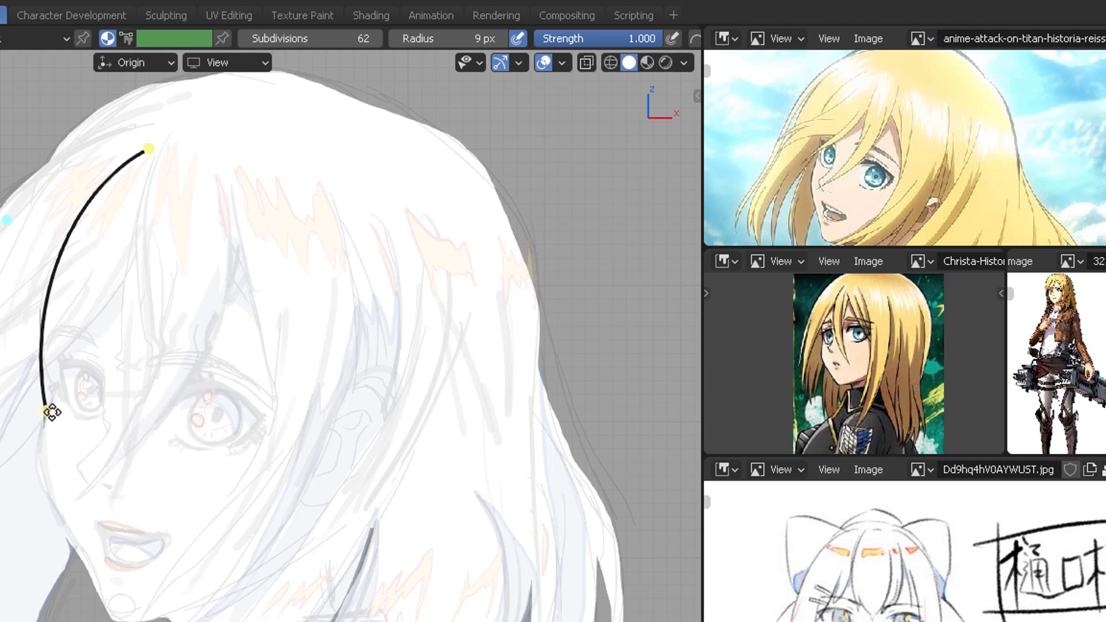
key("Return")
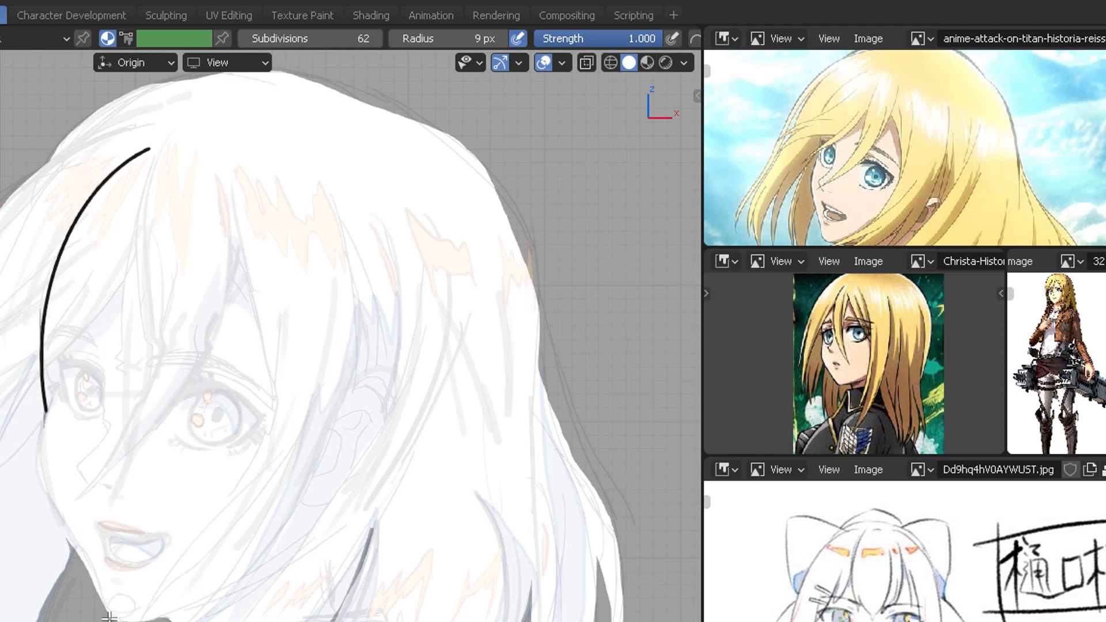
Step: Draw a second arc from the first arc's lower end along the cheek to beside the mouth, bulging outward
left_click_drag(88, 583, 47, 410)
left_click_drag(23, 513, 22, 522)
left_click_drag(87, 583, 74, 534)
left_click_drag(6, 524, 5, 493)
left_click_drag(74, 533, 76, 547)
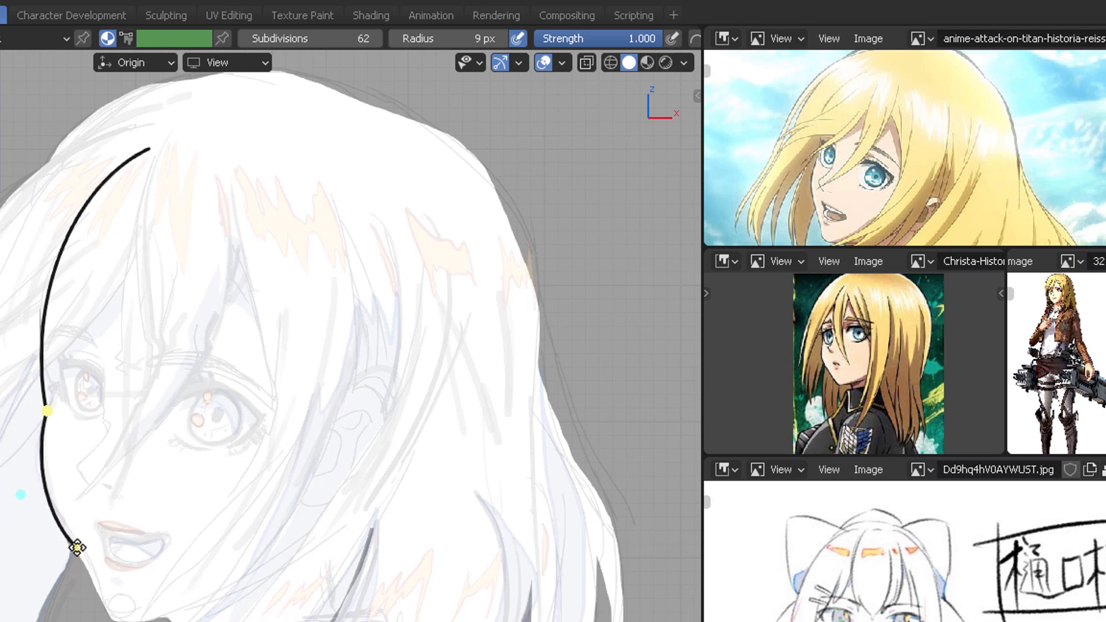
left_click_drag(20, 496, 18, 483)
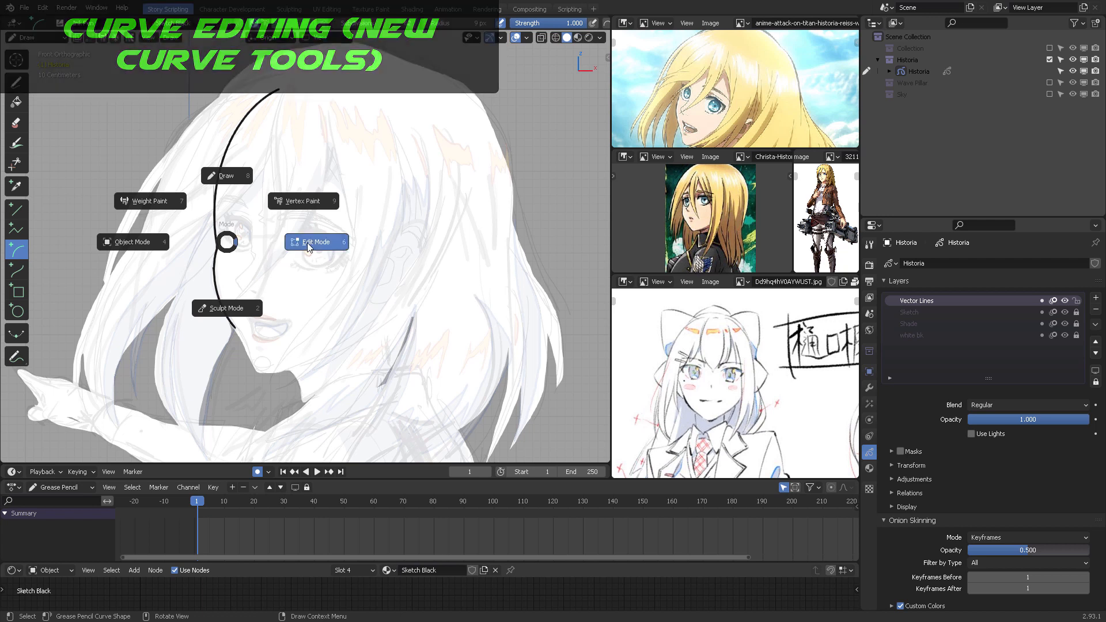
Step: Switch the Historia object to Edit Mode and enable Curve Editing
key("Escape")
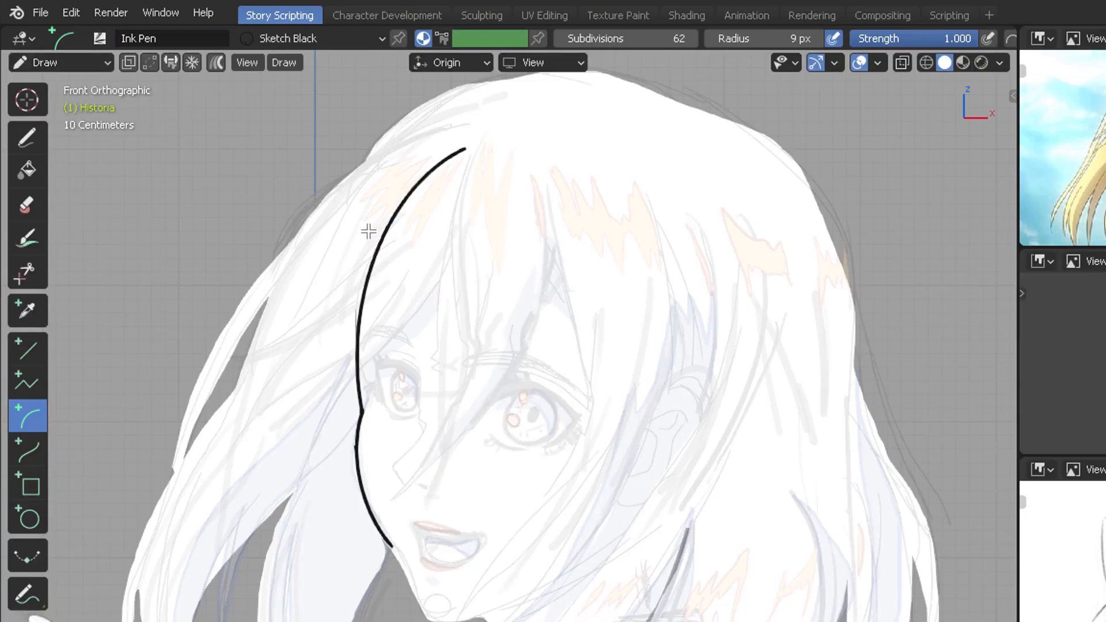
key("ctrl+Tab")
left_click(507, 223)
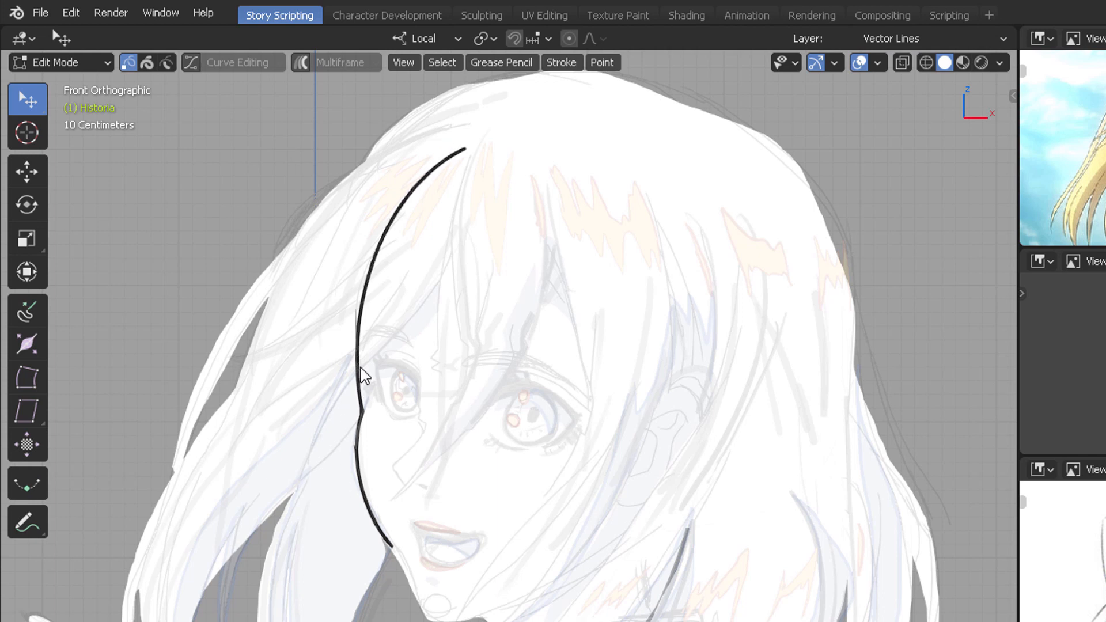
left_click(215, 64)
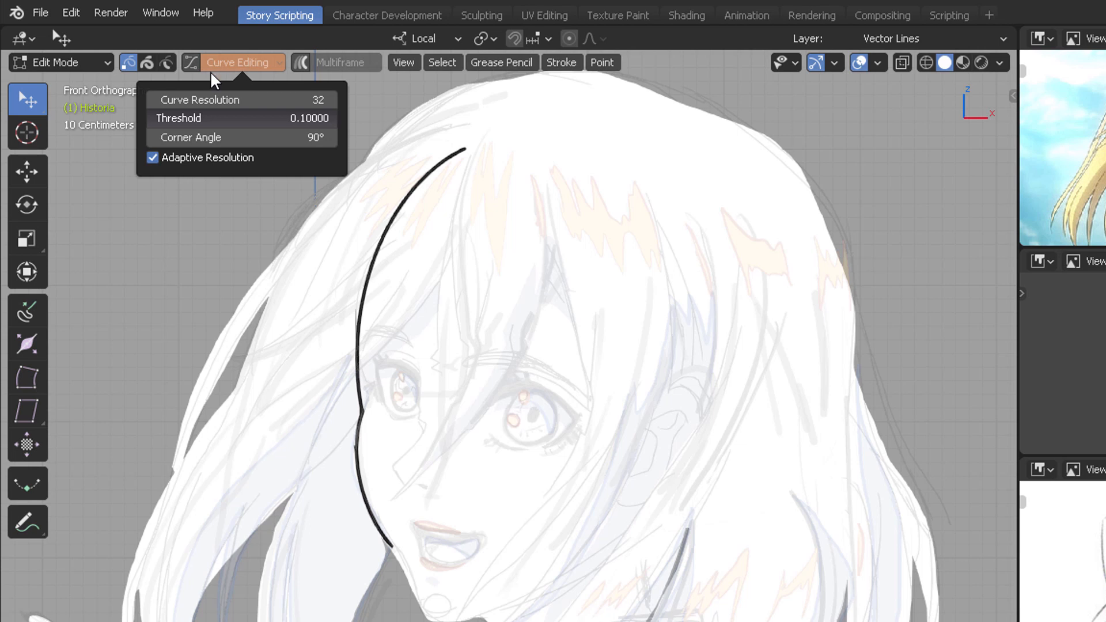
left_click(195, 65)
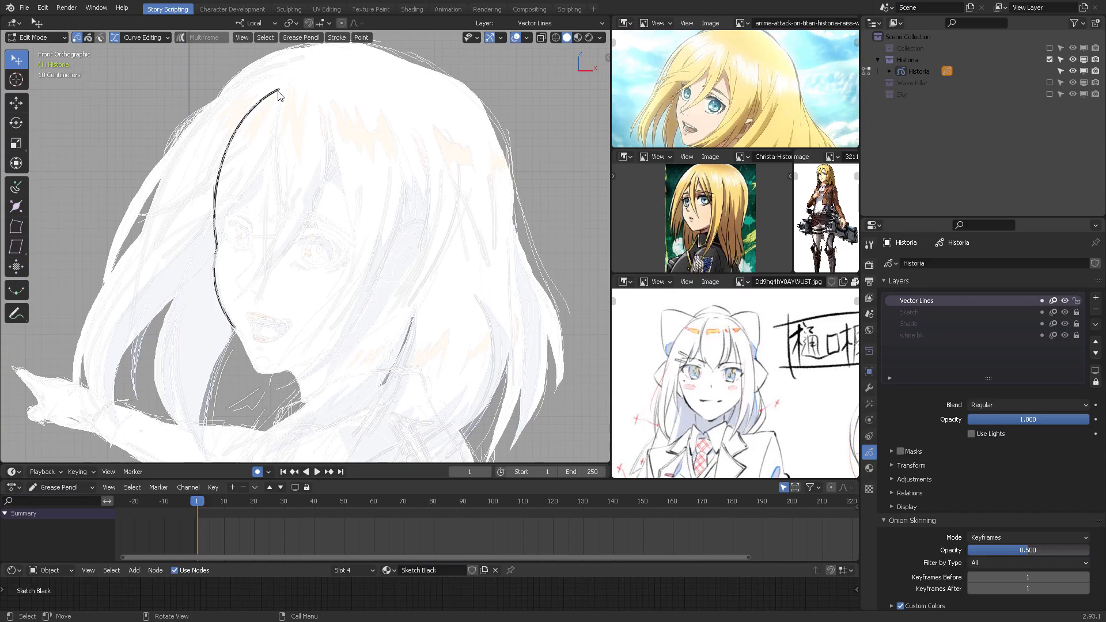
Step: Hide the Sketch and Shade layers and slightly reposition the upper curve points of the forehead arc
left_click_drag(1065, 313, 1064, 326)
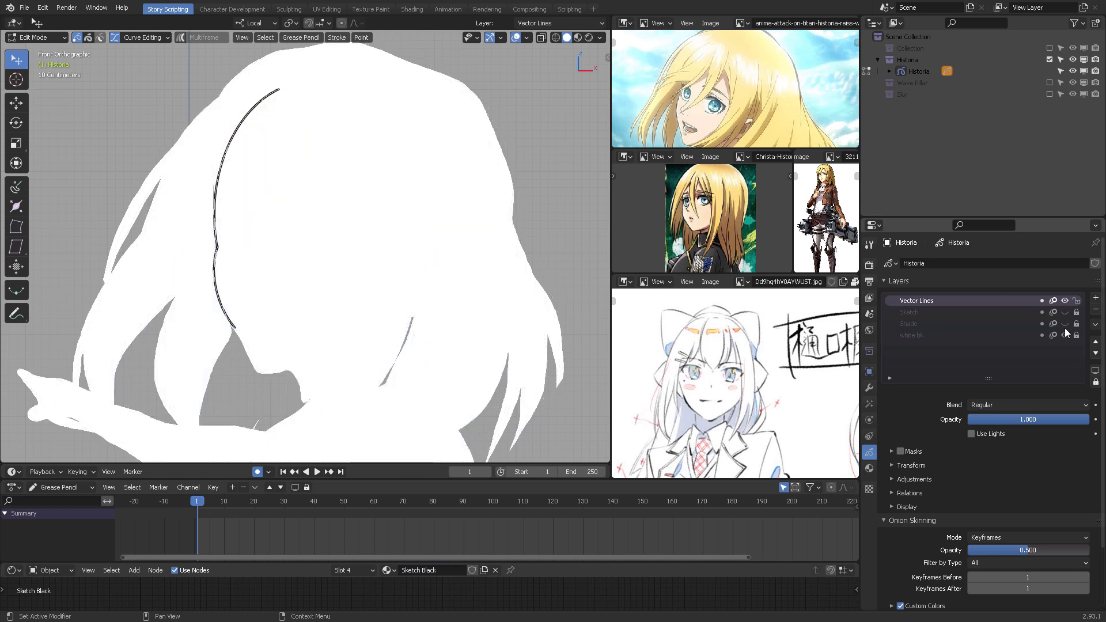
left_click(277, 93)
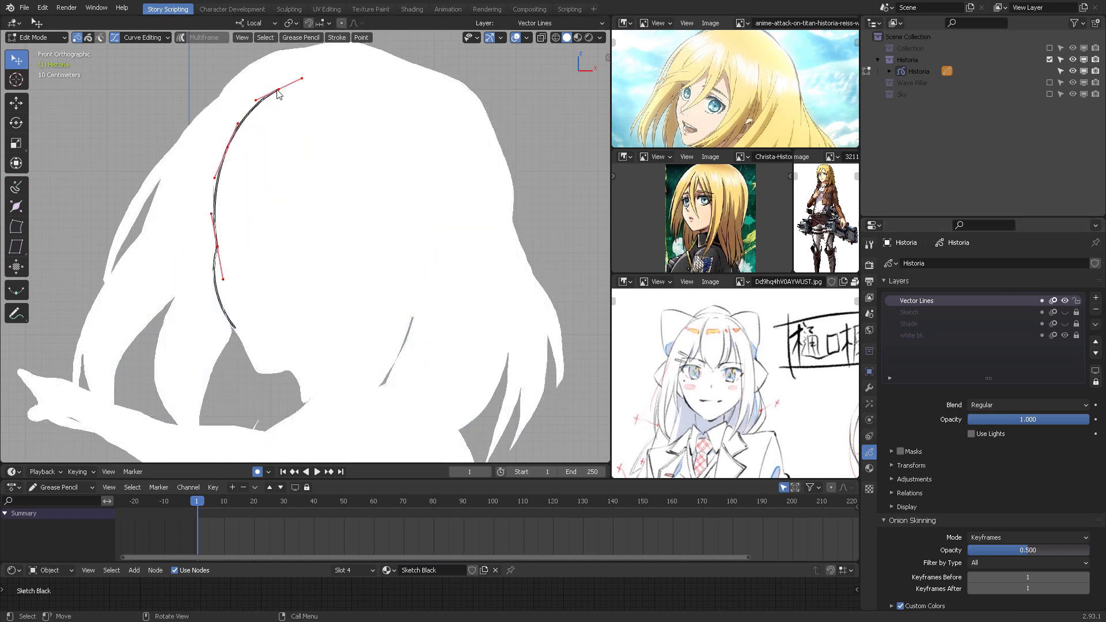
mouse_move(223, 150)
left_mouse_down()
mouse_move(200, 147)
mouse_move(221, 147)
left_mouse_up()
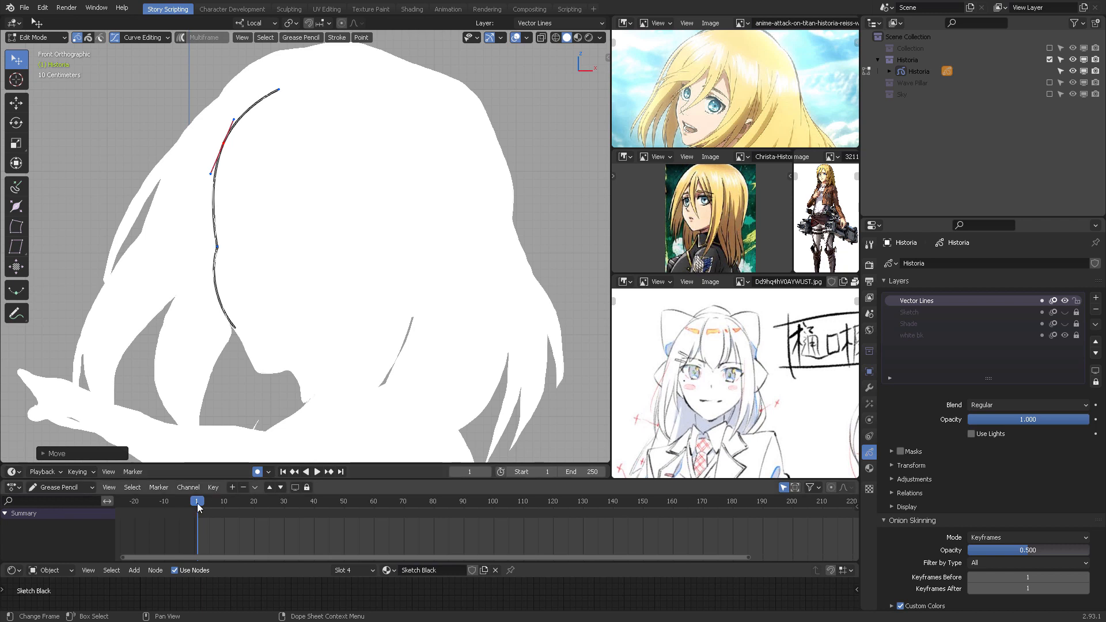
left_click_drag(224, 145, 225, 143)
left_click(277, 91)
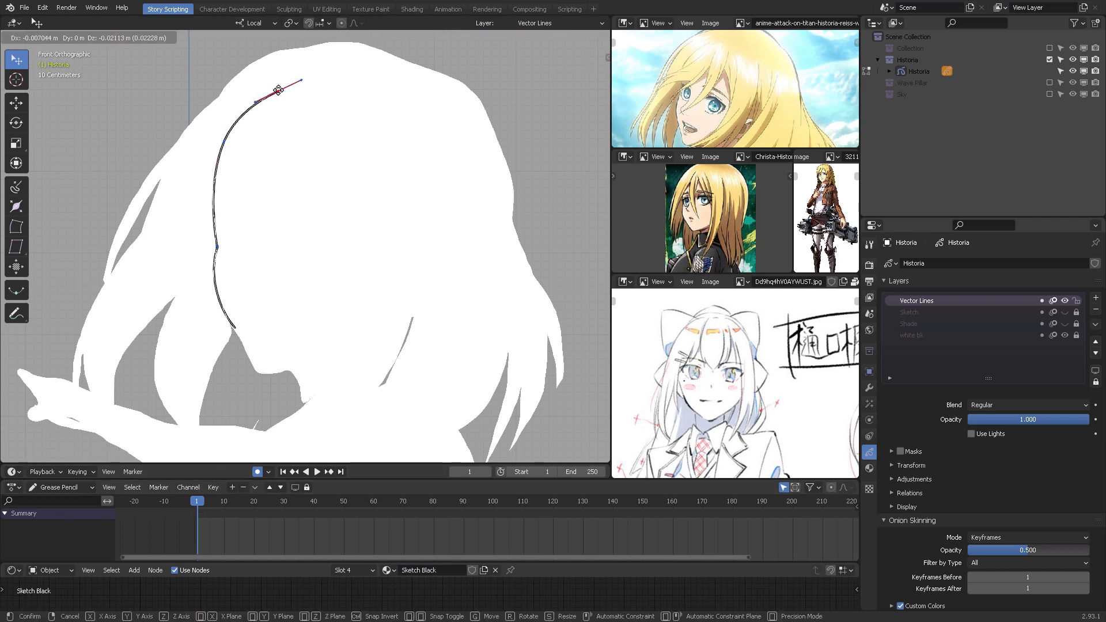
Step: Nudge the curve point where the forehead and cheek arcs meet, and return to Draw mode
left_click(217, 247)
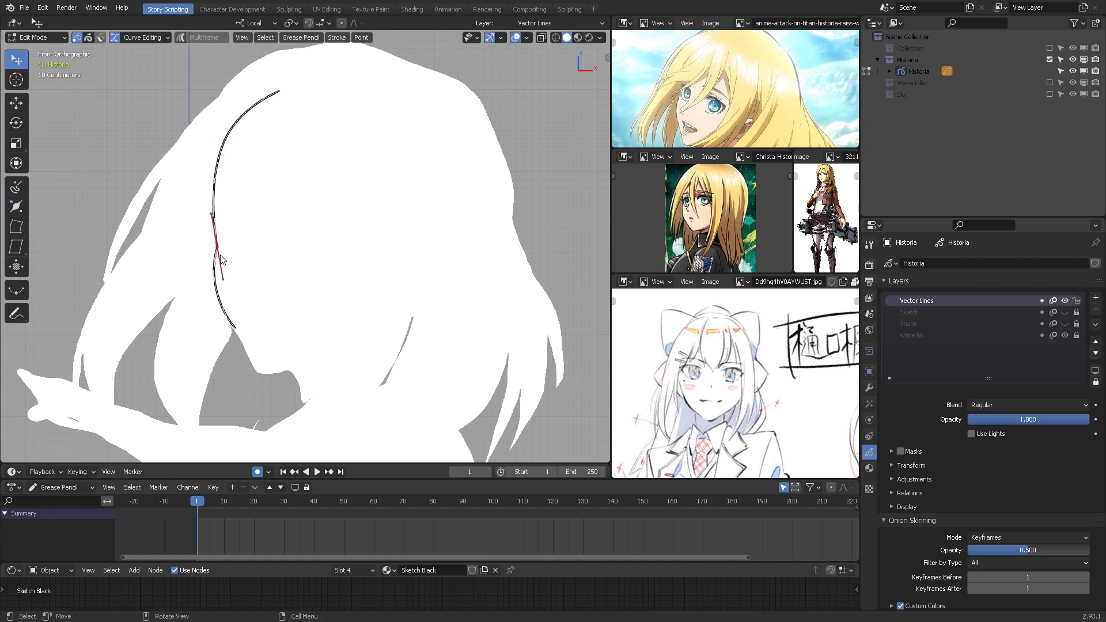
key("KP_Decimal")
scroll(486, 257, "up", 3)
middle_click_drag(174, 265, 422, 259, "shift")
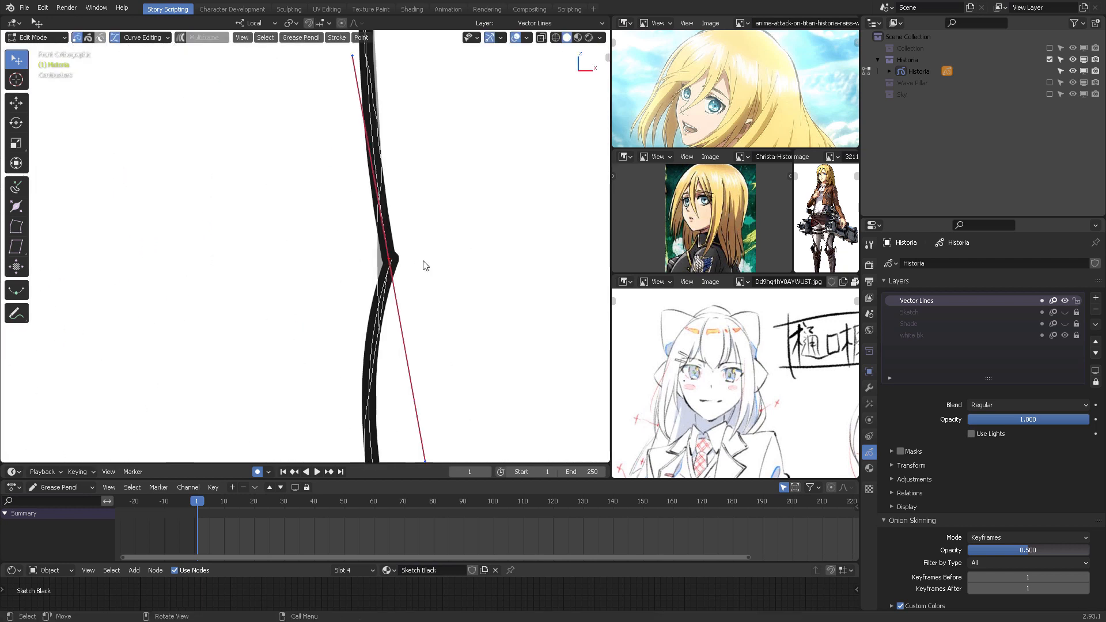
left_click_drag(385, 259, 390, 258)
left_click(336, 124)
key("Home")
key("ctrl+Tab")
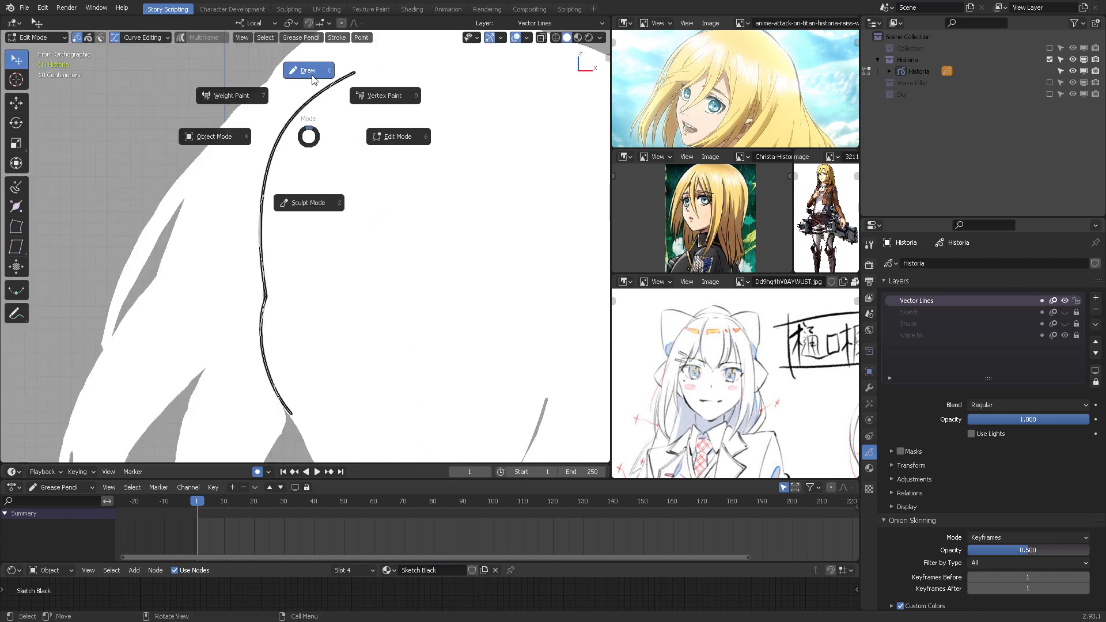
left_click(276, 69)
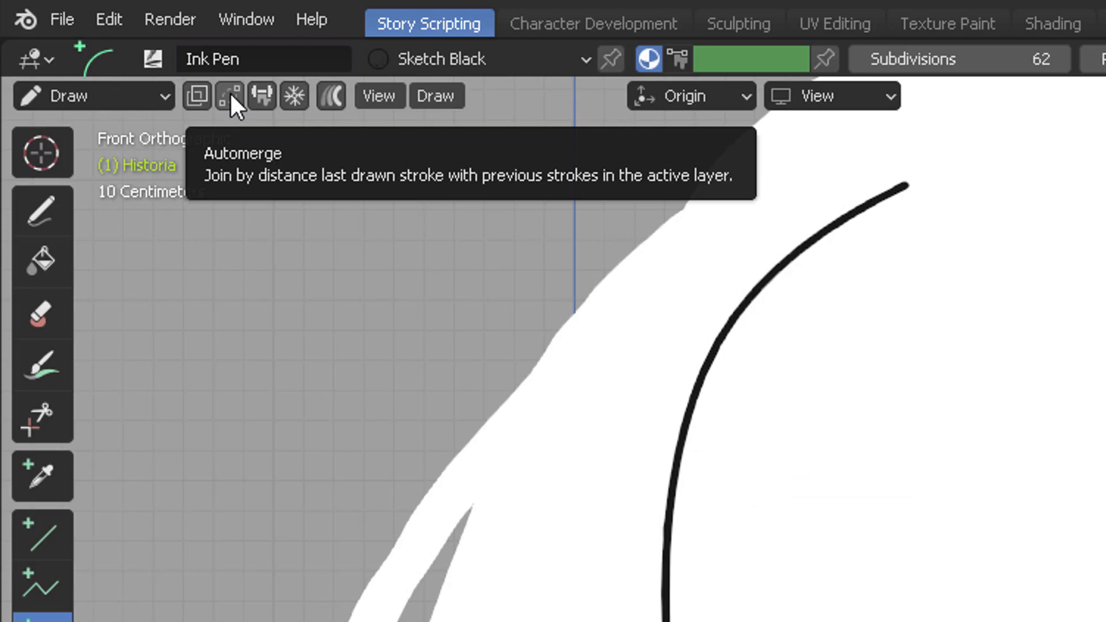
Step: Enable Automerge and draw an arc from the cheek line's lower end down to the chin, bulging slightly towards the face
left_click(230, 92)
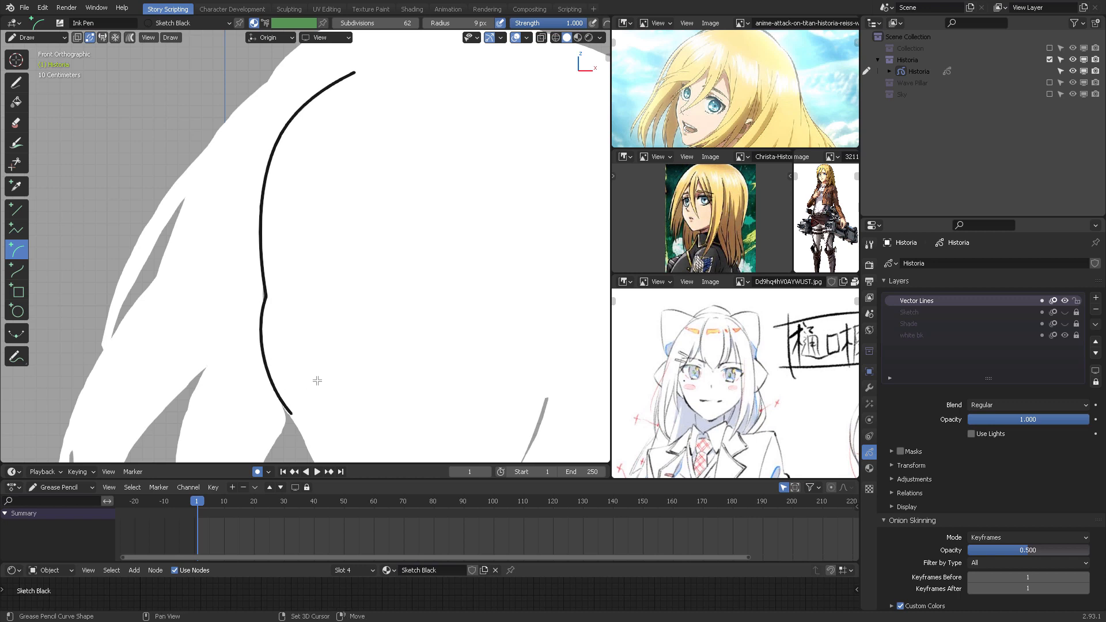
middle_click_drag(316, 380, 348, 241, "shift")
scroll(348, 269, "up", 7)
mouse_move(400, 353)
middle_mouse_down("shift")
mouse_move(284, 178)
mouse_move(239, 154)
middle_mouse_up("shift")
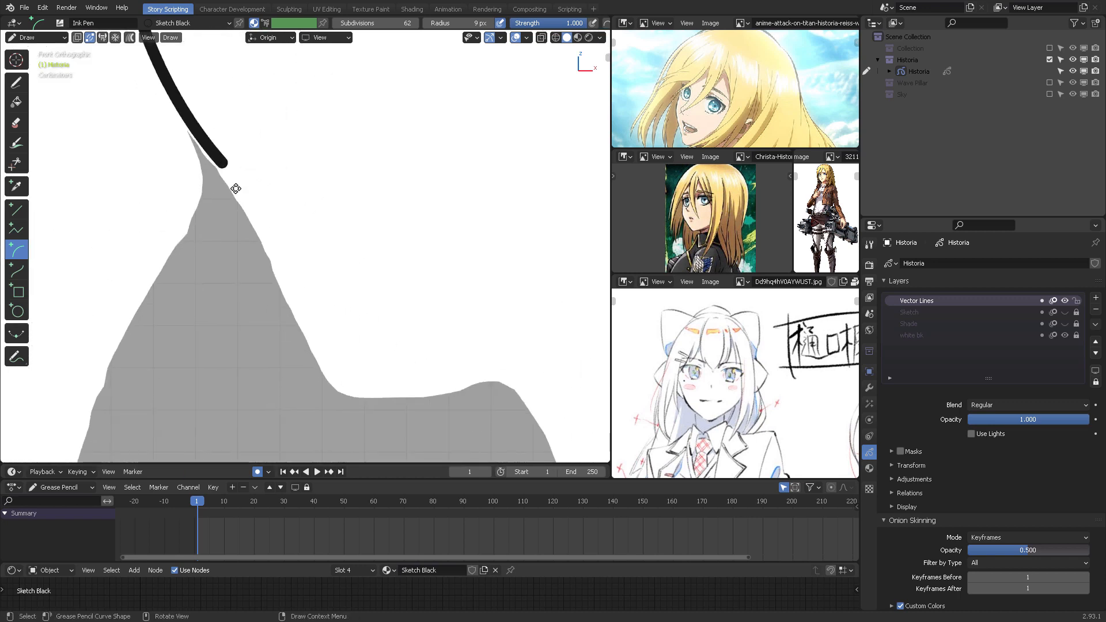
left_click_drag(224, 160, 301, 319)
key("Escape")
left_click_drag(318, 357, 224, 164)
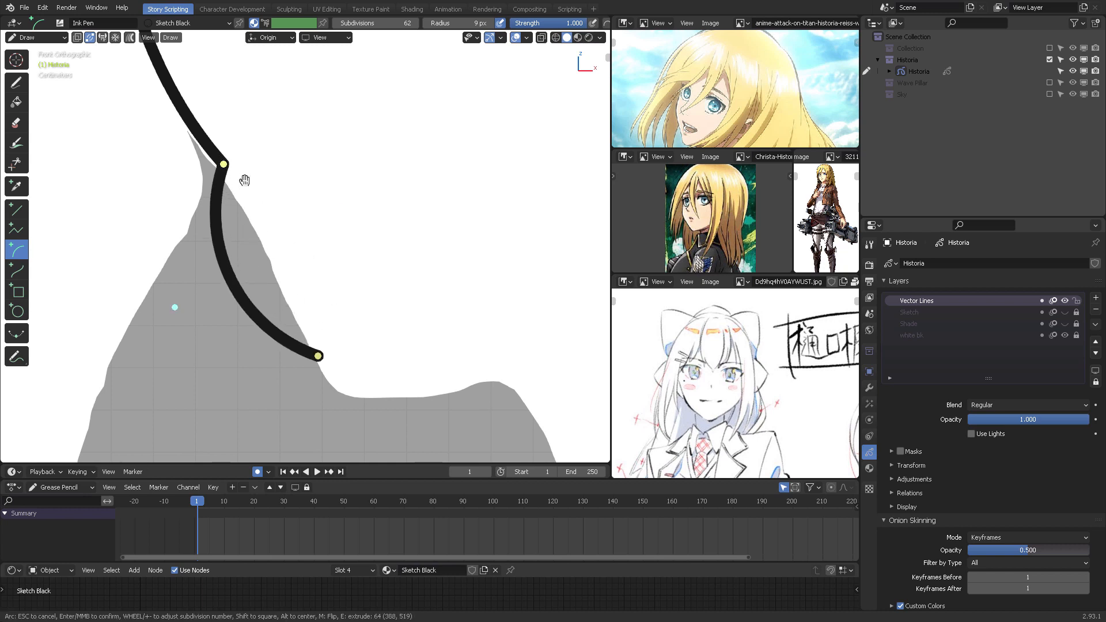
mouse_move(194, 296)
left_mouse_down()
mouse_move(277, 284)
mouse_move(285, 248)
left_mouse_up()
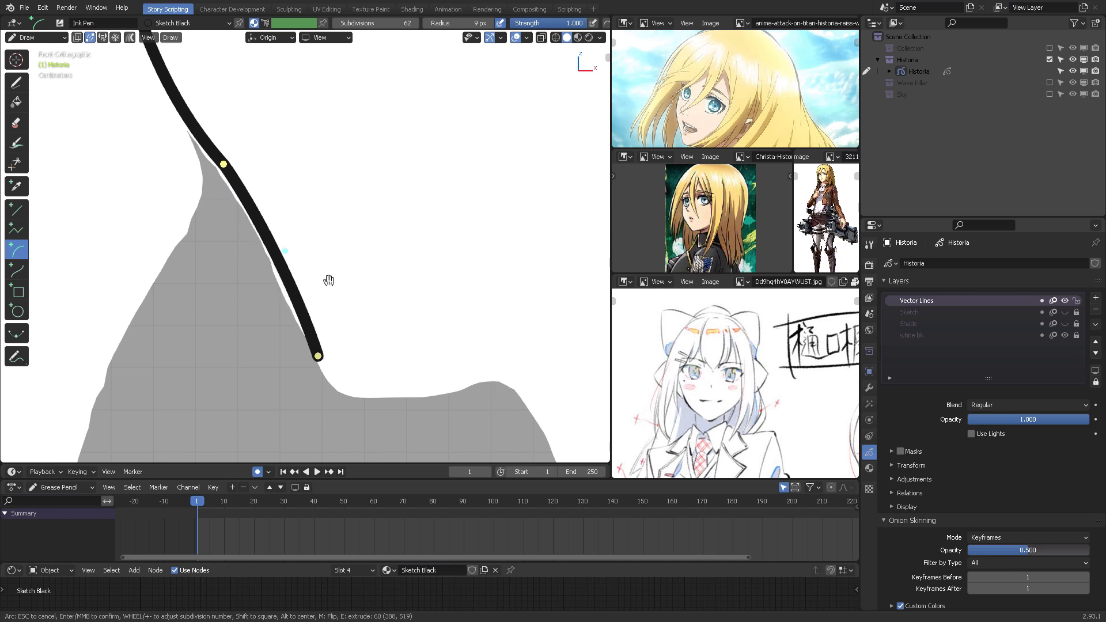
key("Return")
Step: Switch the Historia object to Edit Mode and slightly move the curve point joining the cheek and lower cheek arcs
scroll(316, 284, "down", 2)
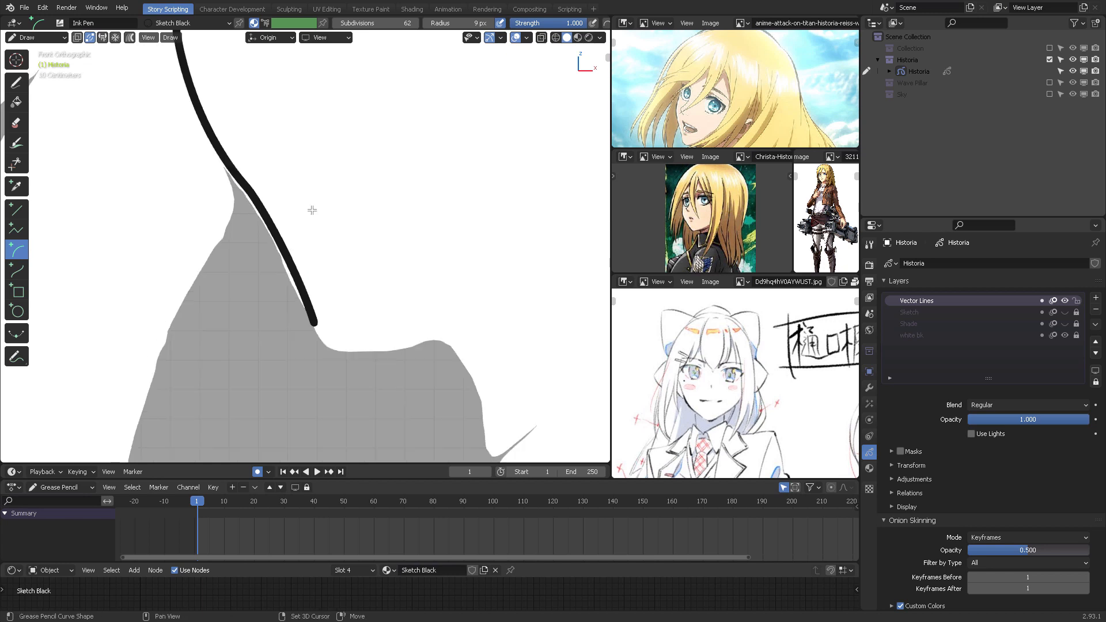
key("ctrl+Tab")
left_click(407, 229)
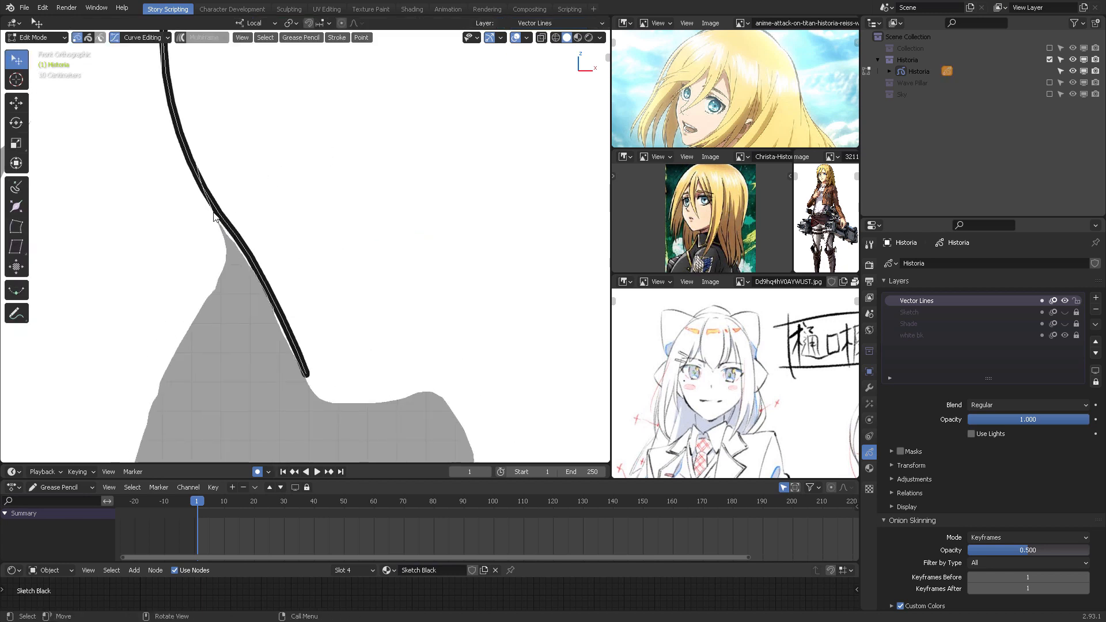
left_click(229, 228)
key("g")
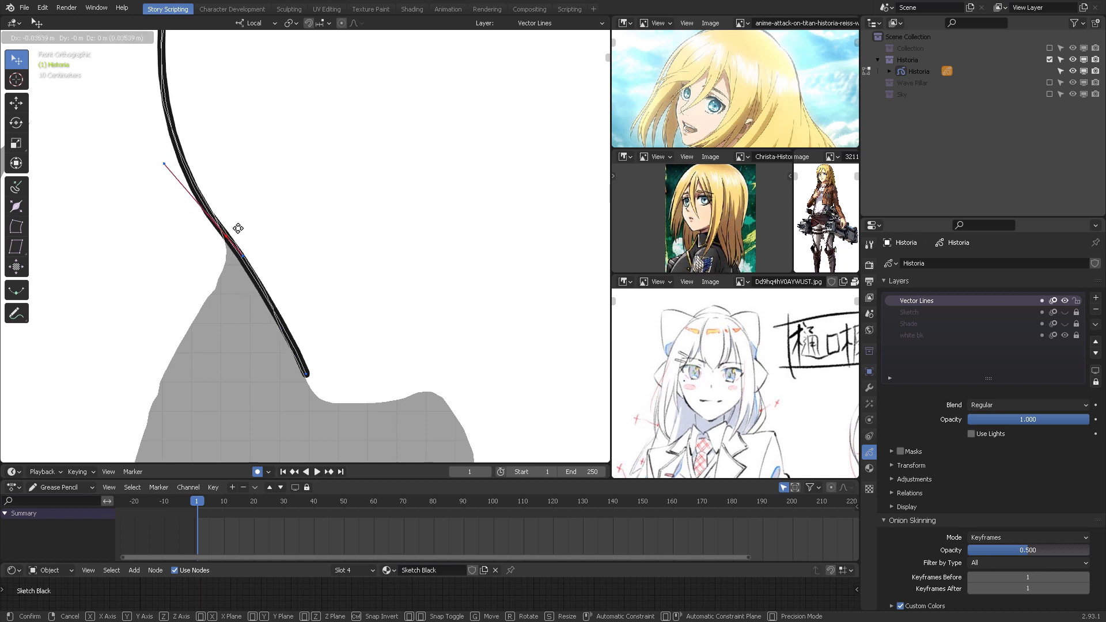
left_click(240, 230)
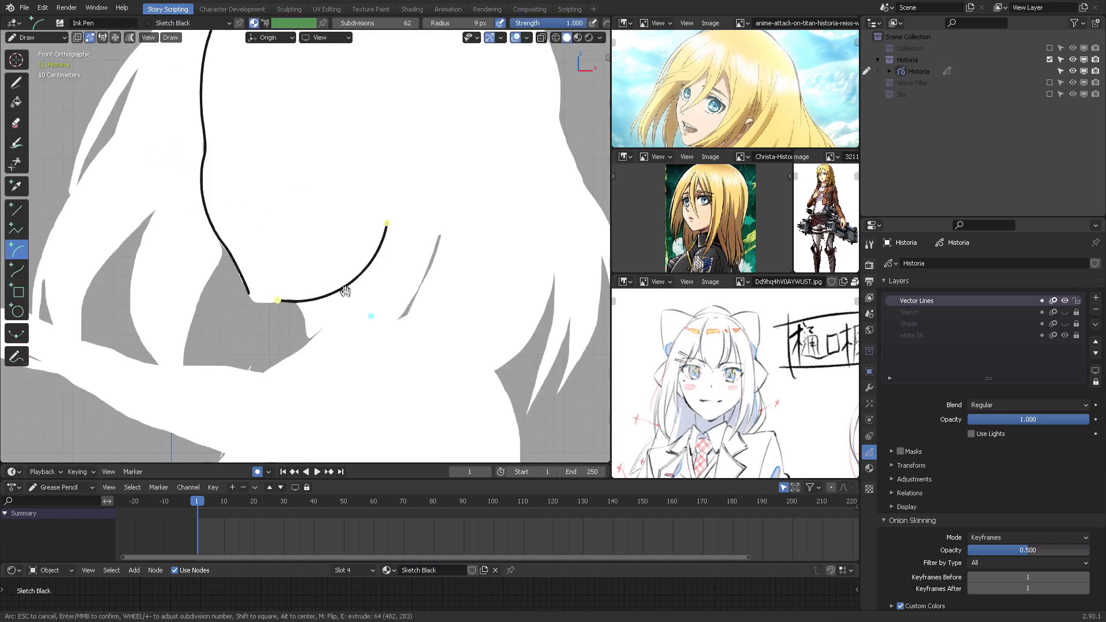
Step: Finish a jaw arc from just beside the chin up towards the ear, flattening its outward bulge
left_click_drag(371, 316, 364, 287)
left_click_drag(278, 300, 287, 300)
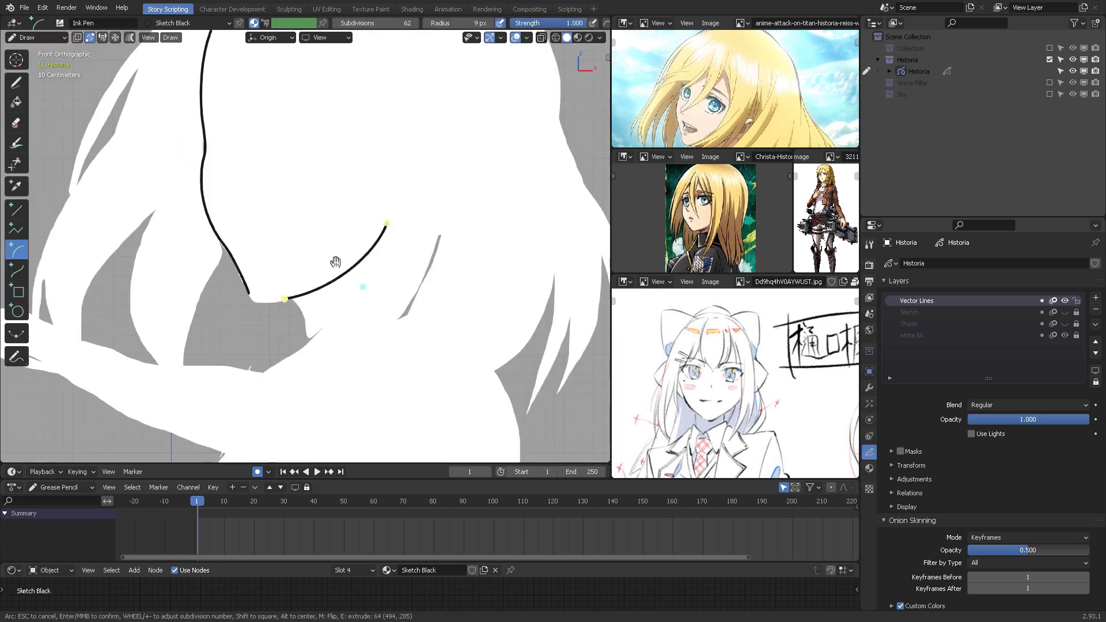
middle_click(336, 263)
Step: Connect the cheek and jaw lines with a short arc around the chin, bulging downward
scroll(254, 275, "up", 5)
left_click_drag(334, 337, 242, 322)
left_click_drag(281, 374, 248, 361)
left_click_drag(334, 337, 339, 337)
mouse_move(248, 363)
left_mouse_down()
mouse_move(247, 383)
mouse_move(244, 366)
left_mouse_up()
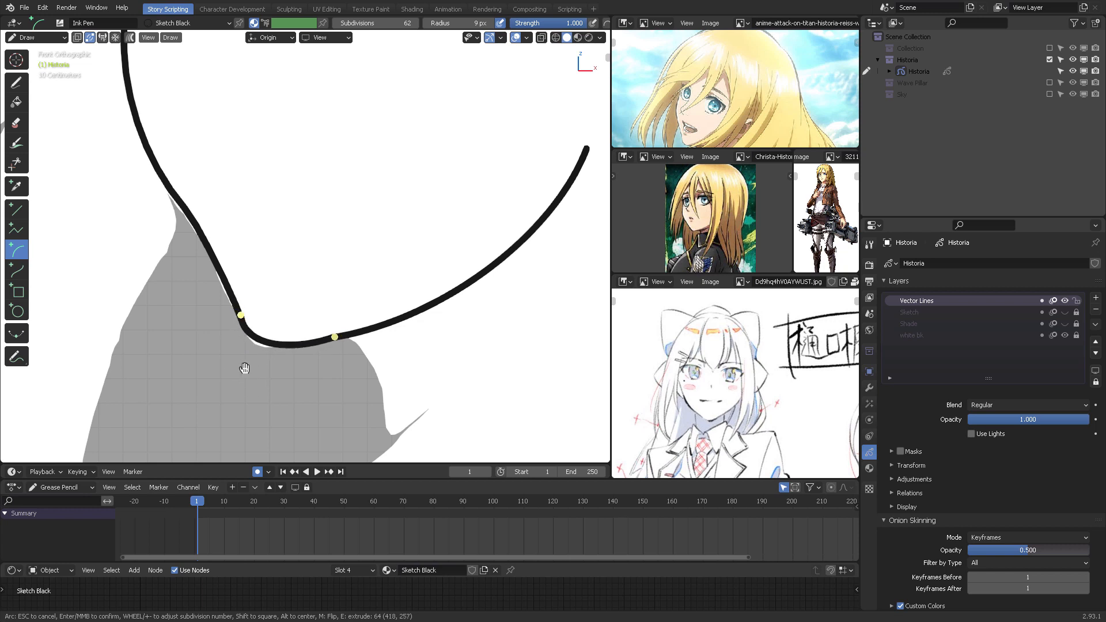
key("Return")
Step: Switch to Edit Mode and try moving the curve points at both ends of the chin arc
key("ctrl+Tab")
left_click(357, 190)
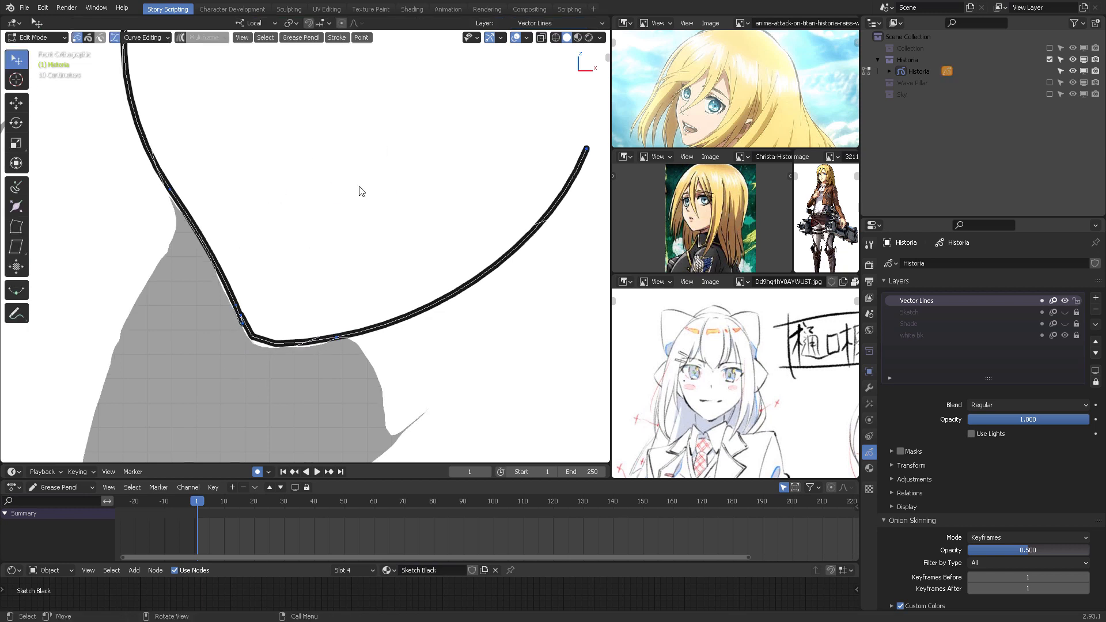
left_click(334, 334)
key("g")
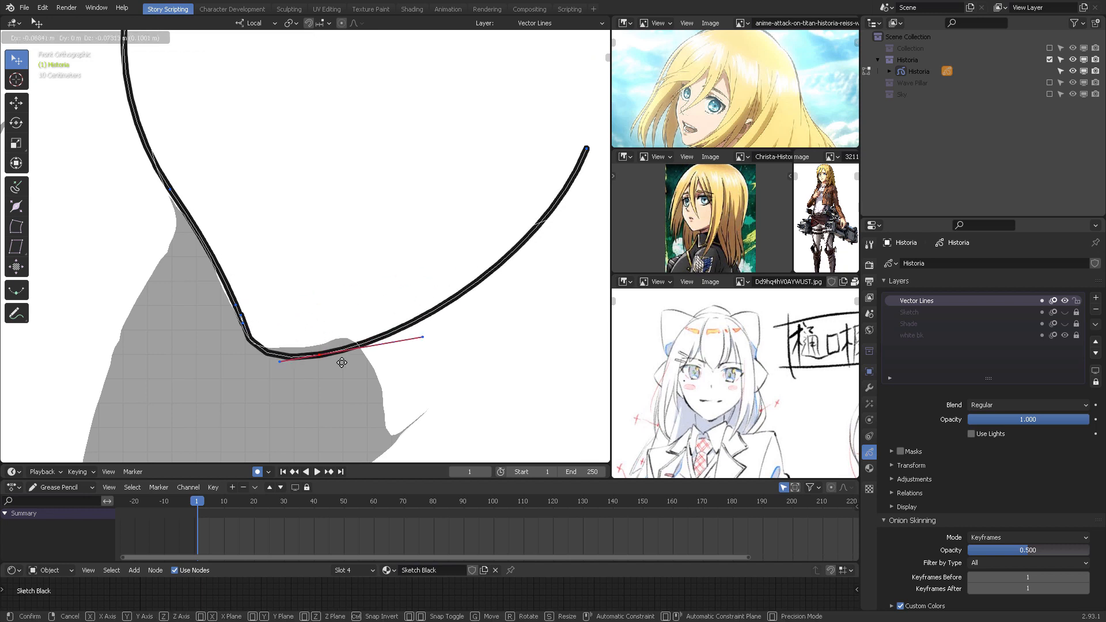
right_click(266, 317)
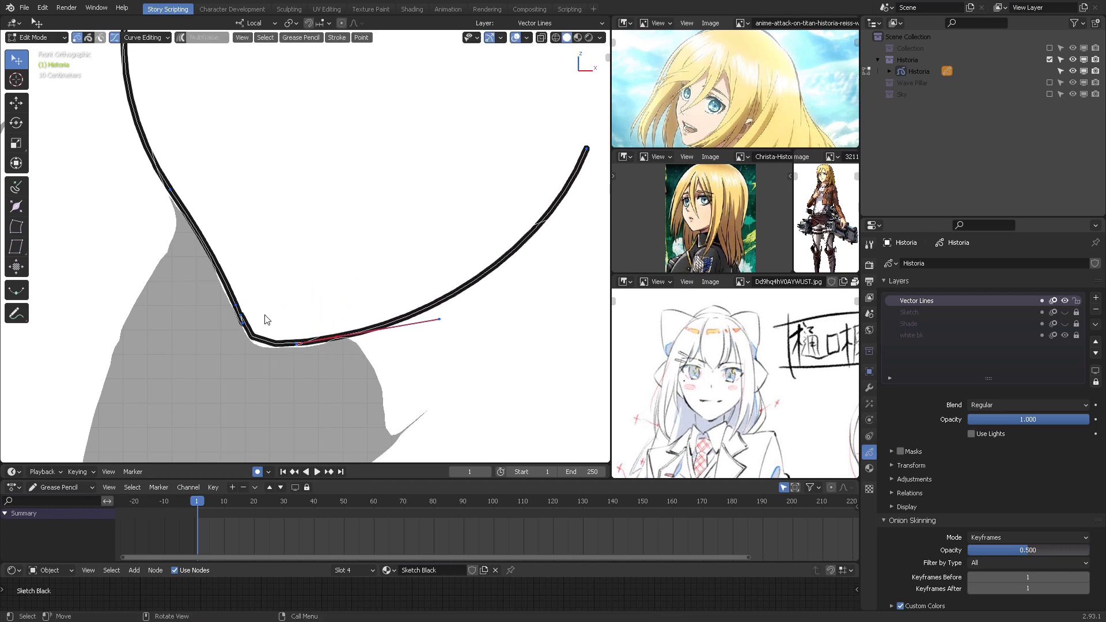
left_click(242, 317)
key("g")
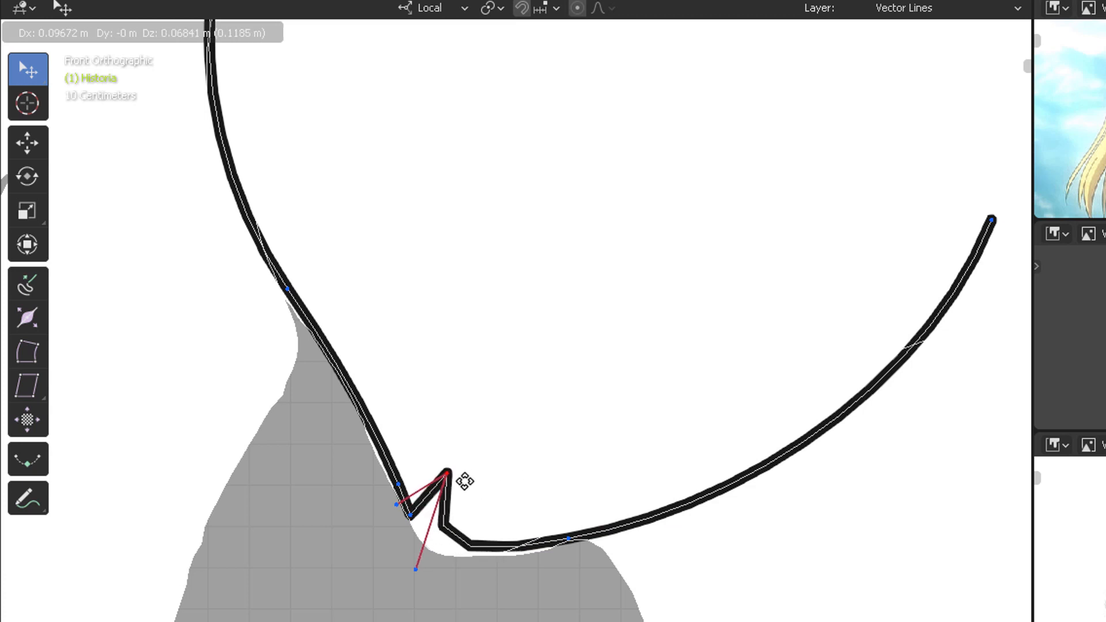
right_click(479, 503)
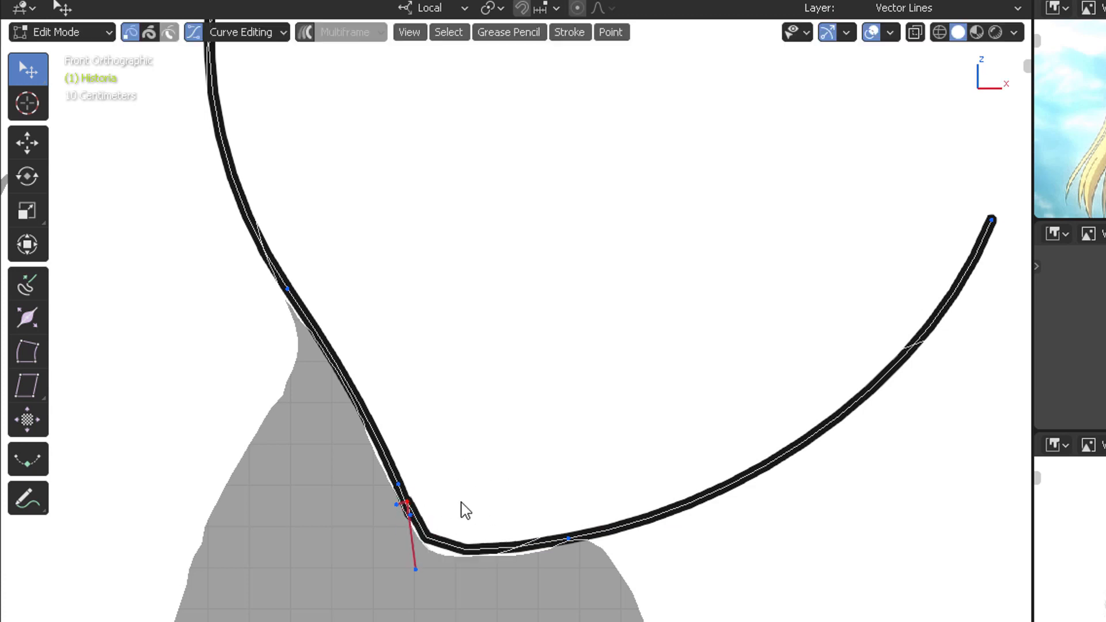
Step: Move the extra overlapping curve point above the chin corner slightly up the line and dissolve it
scroll(462, 509, "up", 5)
middle_click_drag(364, 570, 586, 346, "shift")
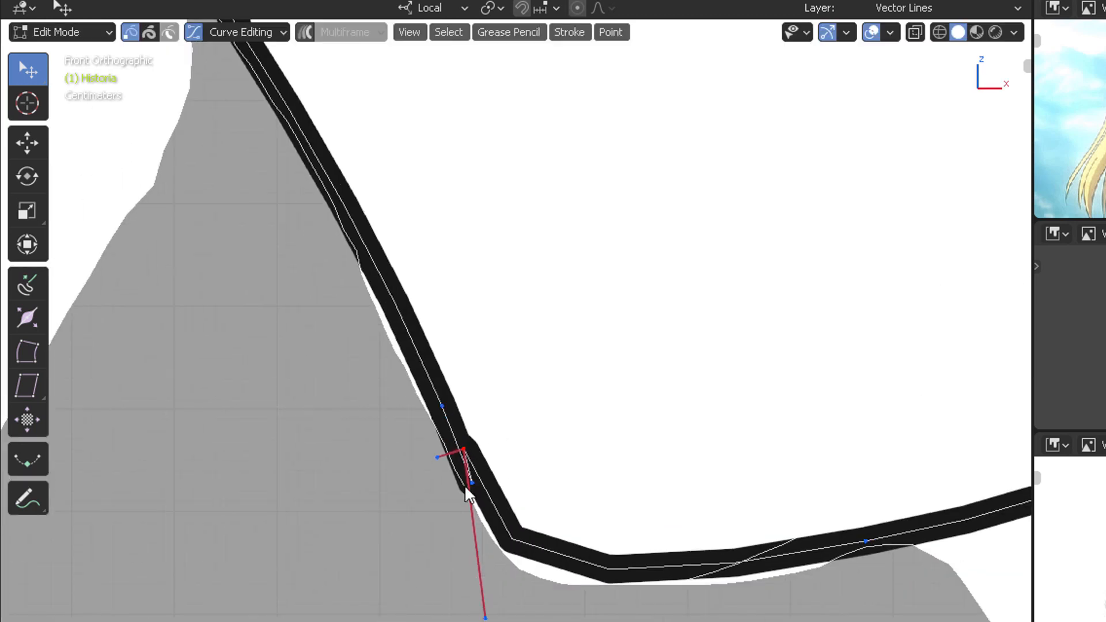
left_click(472, 482)
key("g")
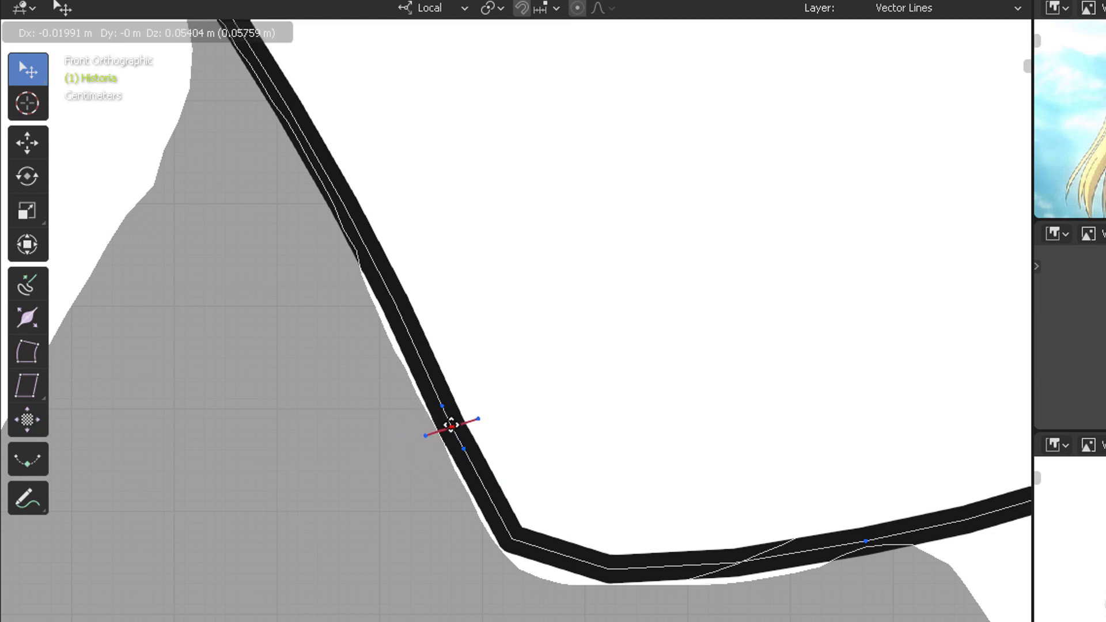
left_click(453, 424)
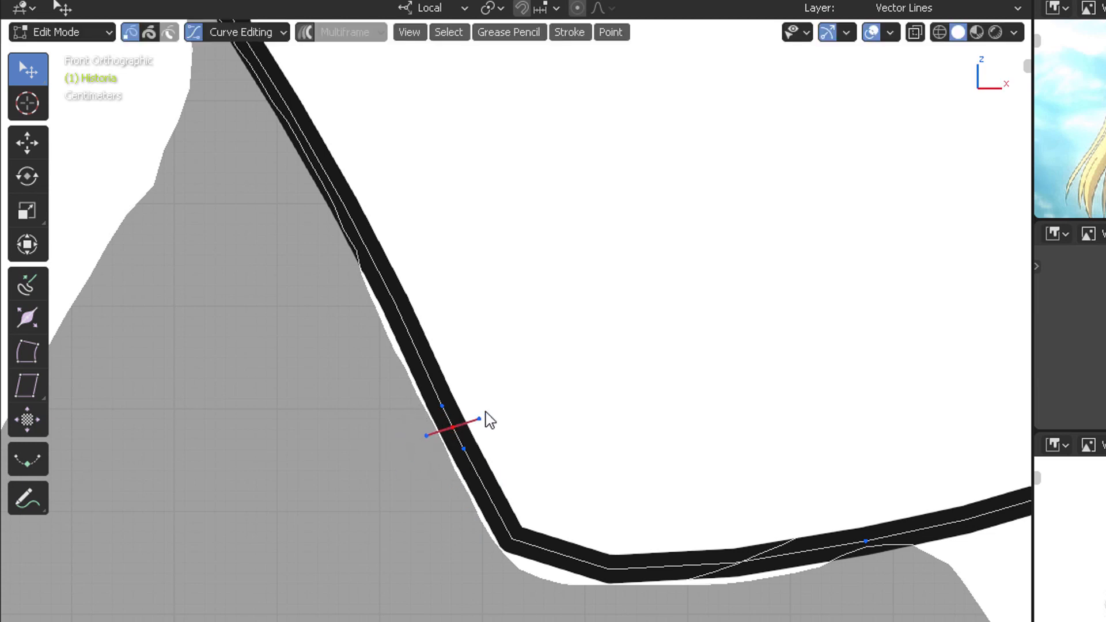
key("x")
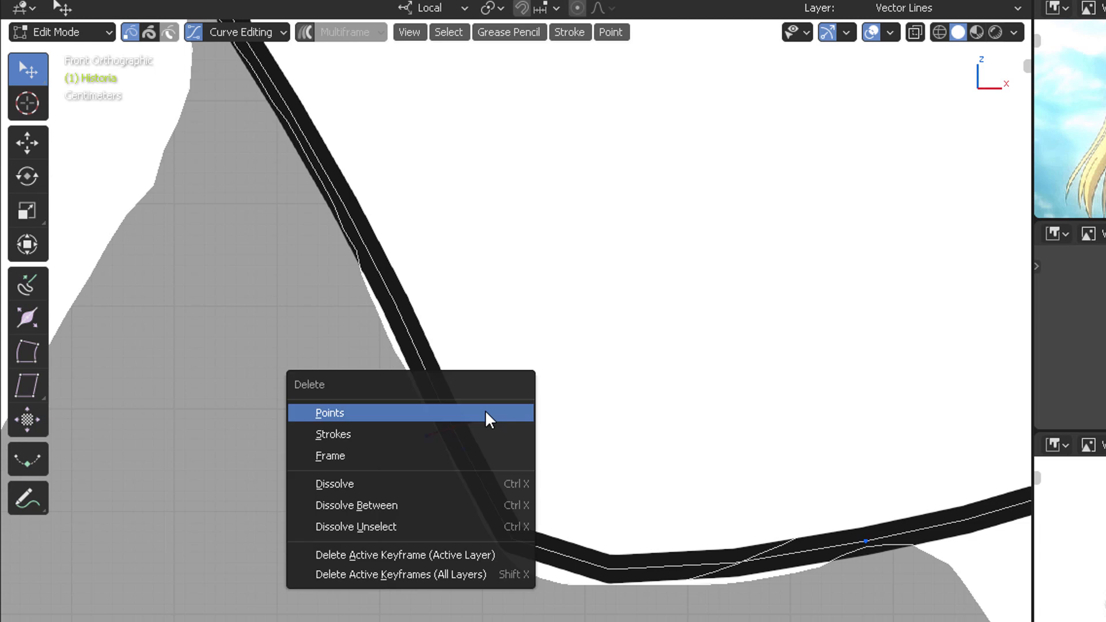
key("Escape")
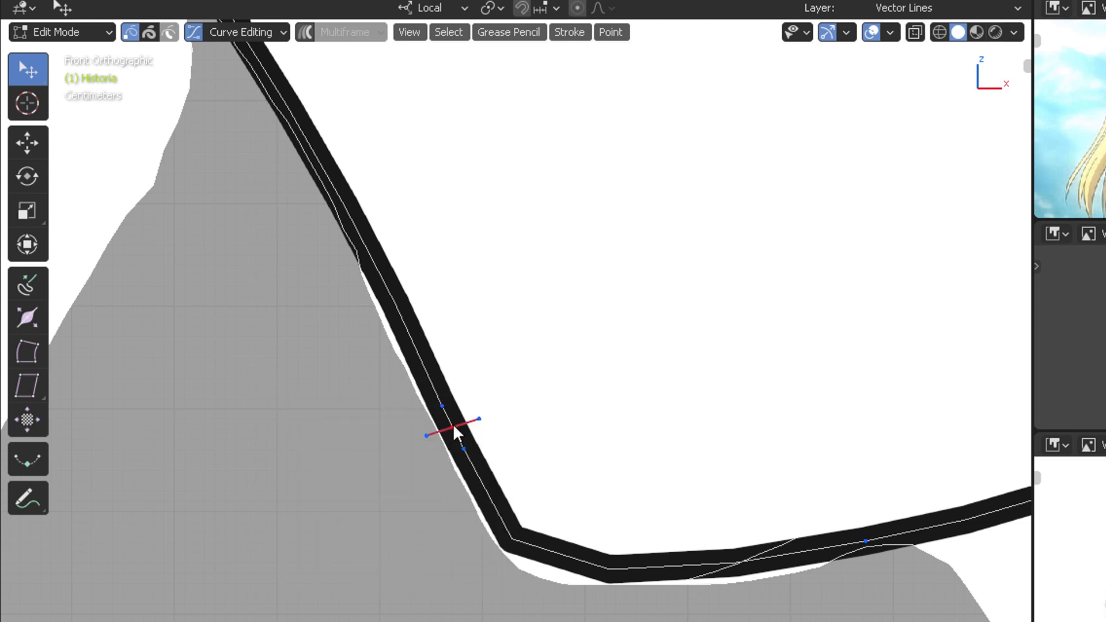
key("x")
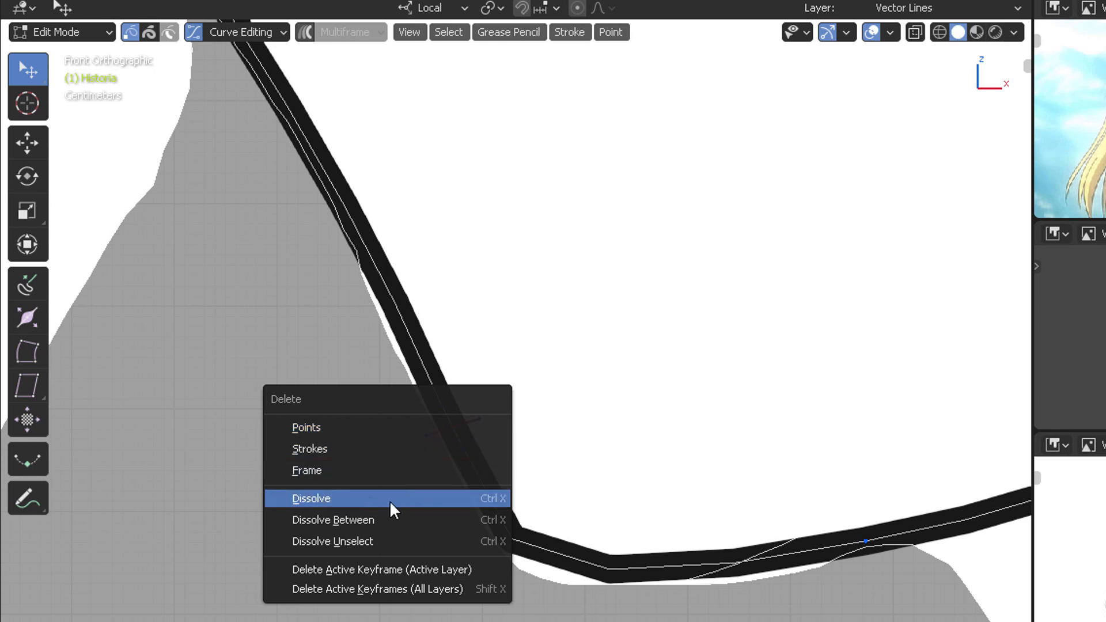
left_click(383, 500)
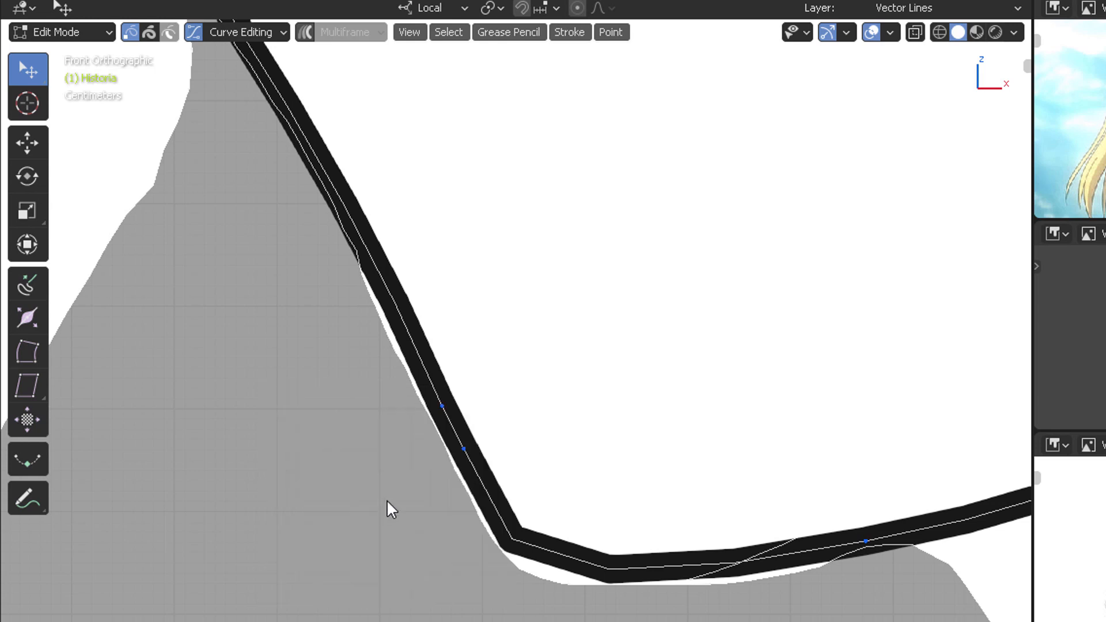
Step: Undo the last edit and dissolve the extra curve point above the chin corner again
left_click(462, 447)
left_click(561, 442)
key("ctrl+z")
key("x")
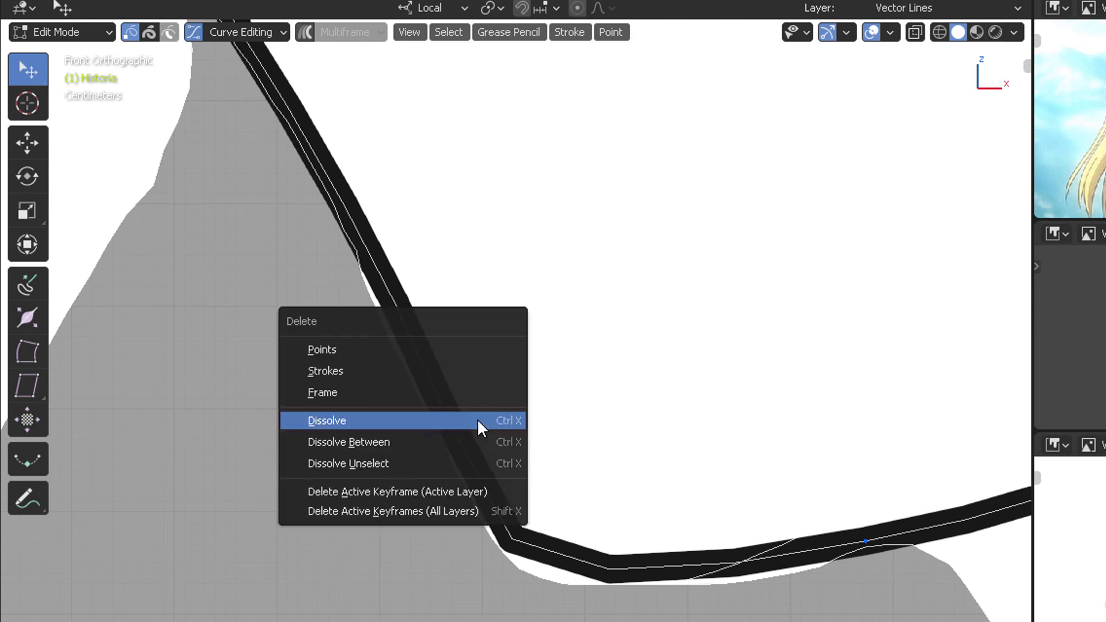
left_click(479, 422)
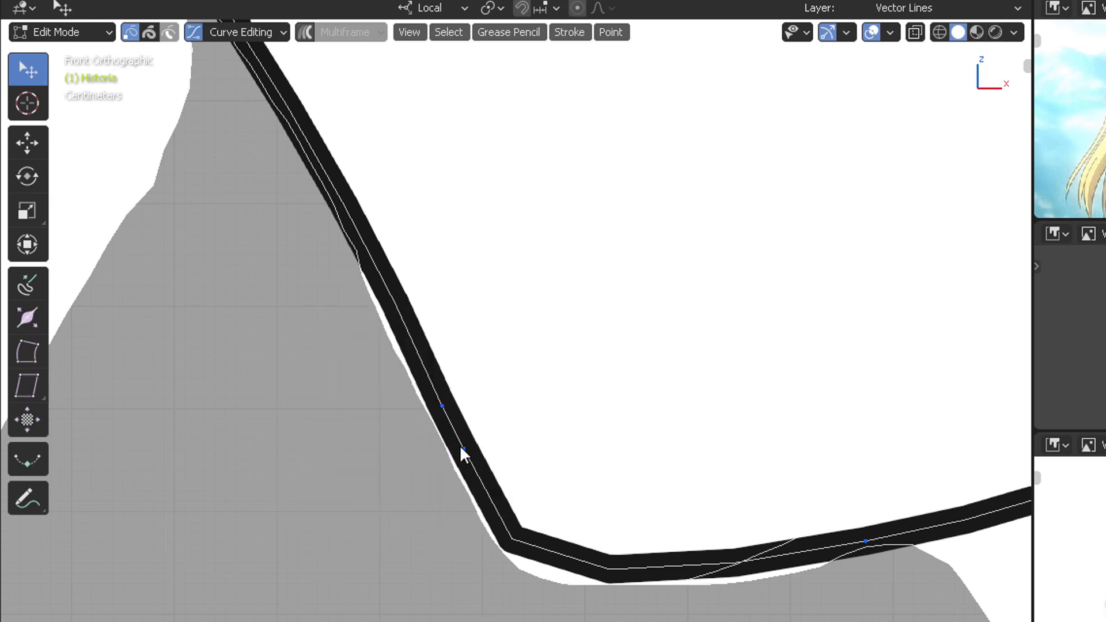
Step: Reposition the remaining curve point above the chin corner and pull its lower handle inward to round the chin
left_click(461, 447)
key("g")
left_click(513, 496)
mouse_move(486, 618)
left_mouse_down()
mouse_move(518, 595)
mouse_move(500, 621)
mouse_move(522, 614)
left_mouse_up()
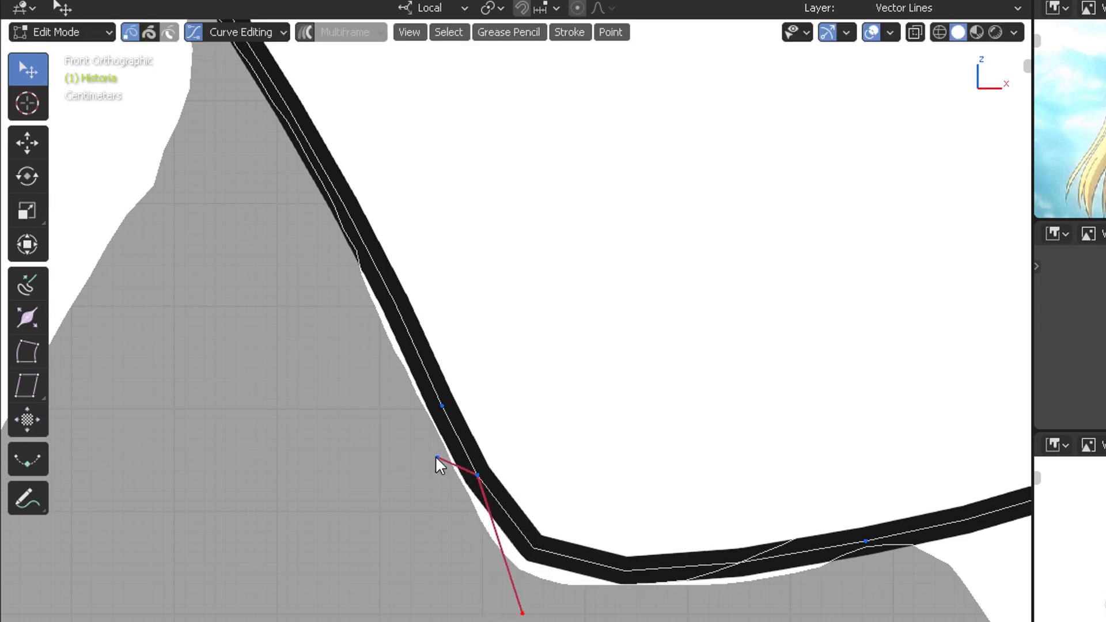
scroll(437, 458, "down", 4)
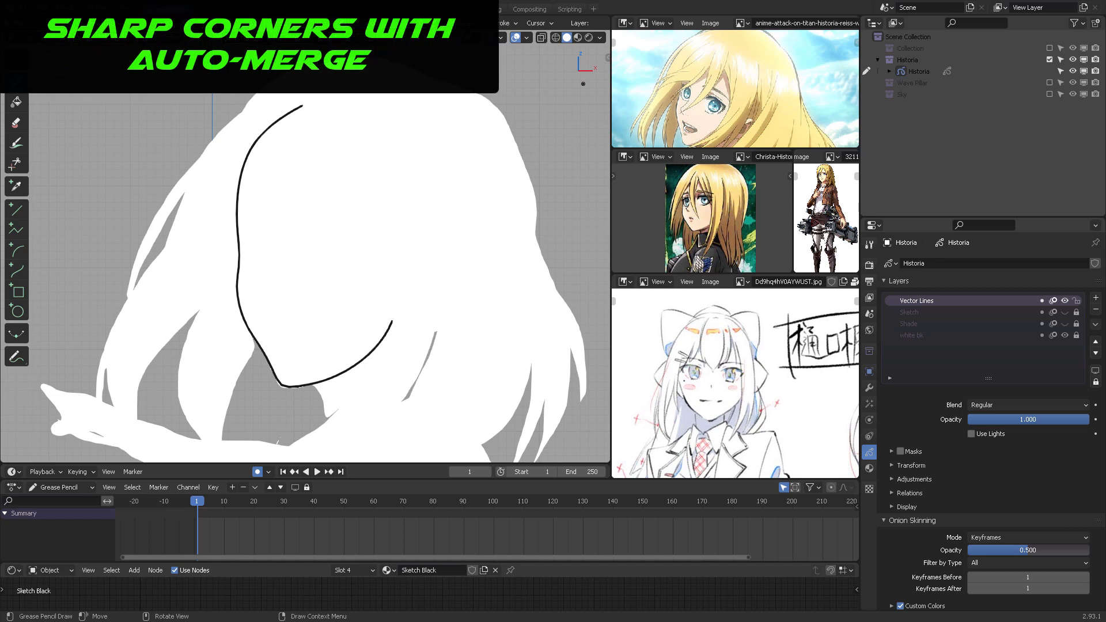
Step: Show the Ink Pen's brush settings and examine its Advanced options and its Stroke Post-Processing options
key("n")
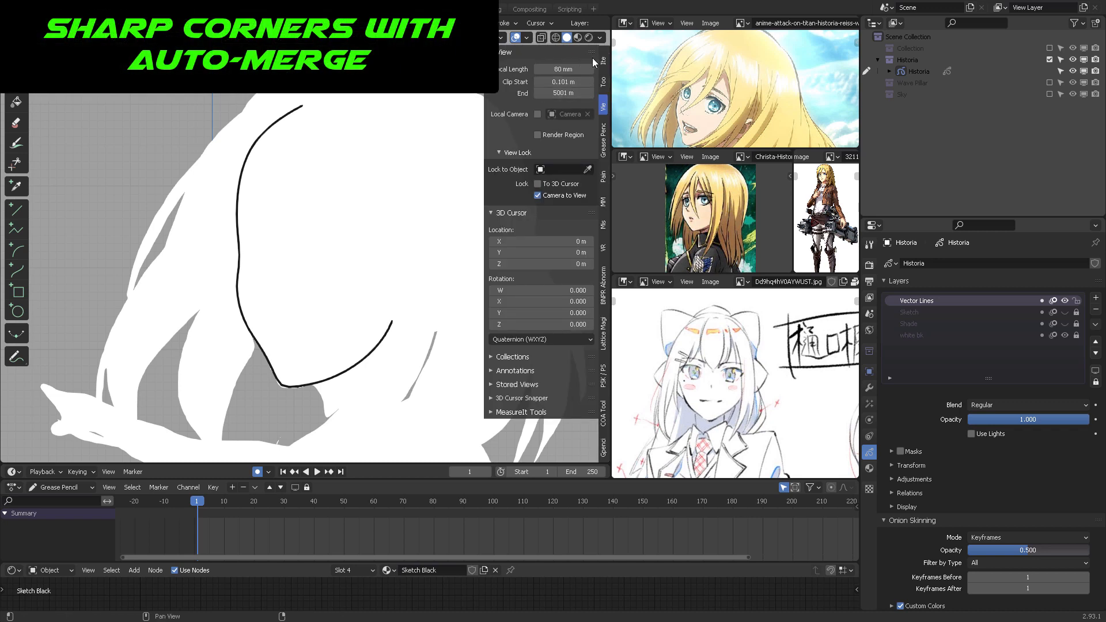
left_click(603, 81)
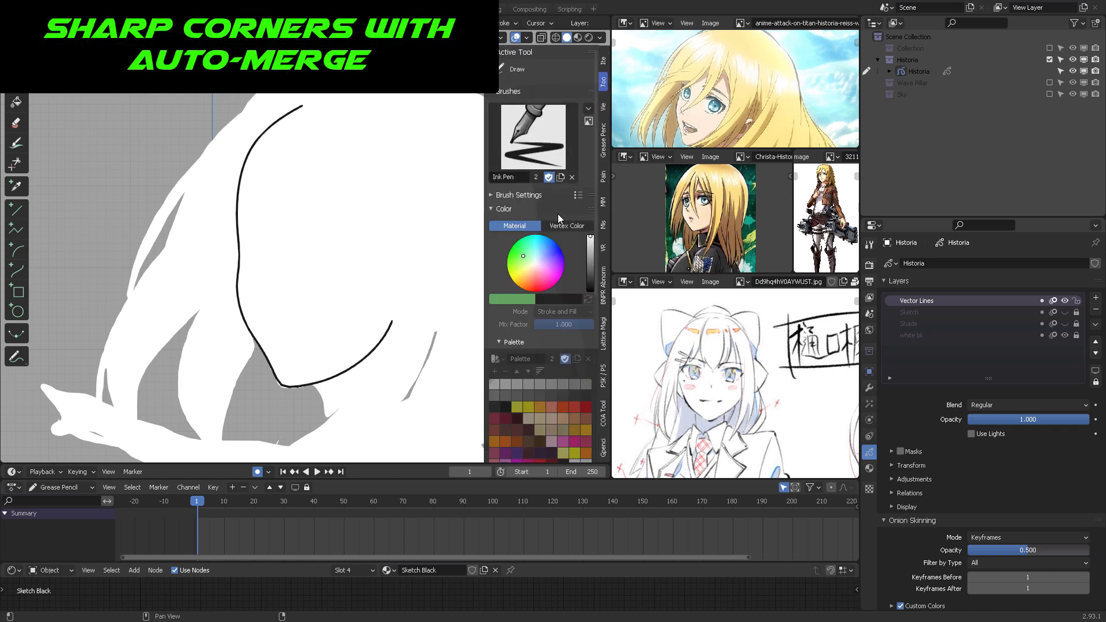
scroll(559, 217, "down", 2)
scroll(561, 222, "up", 2)
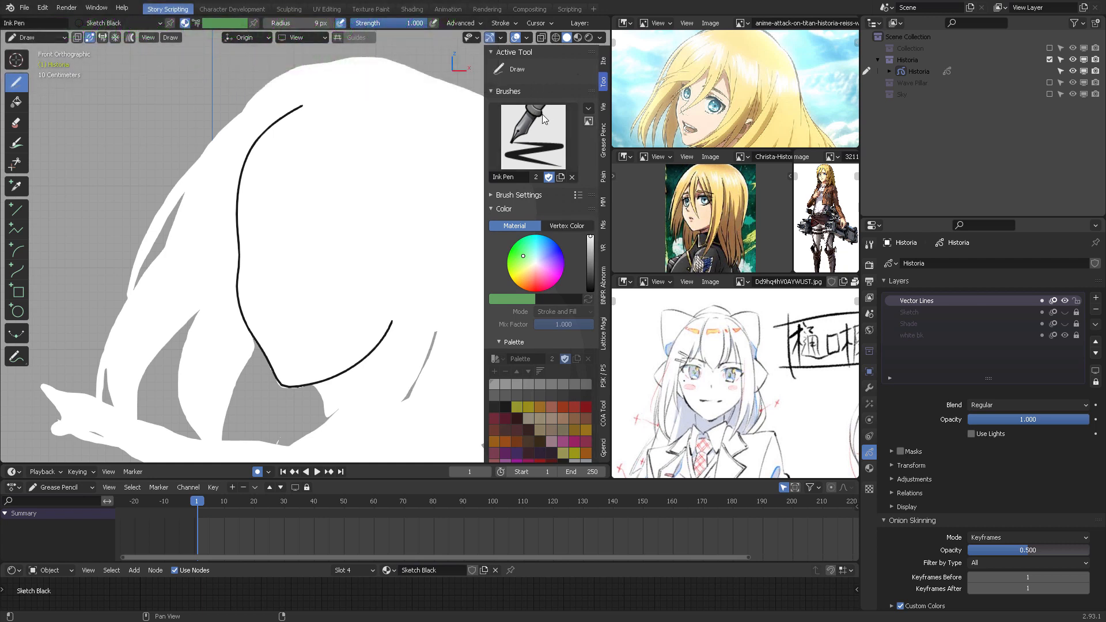
left_click(509, 196)
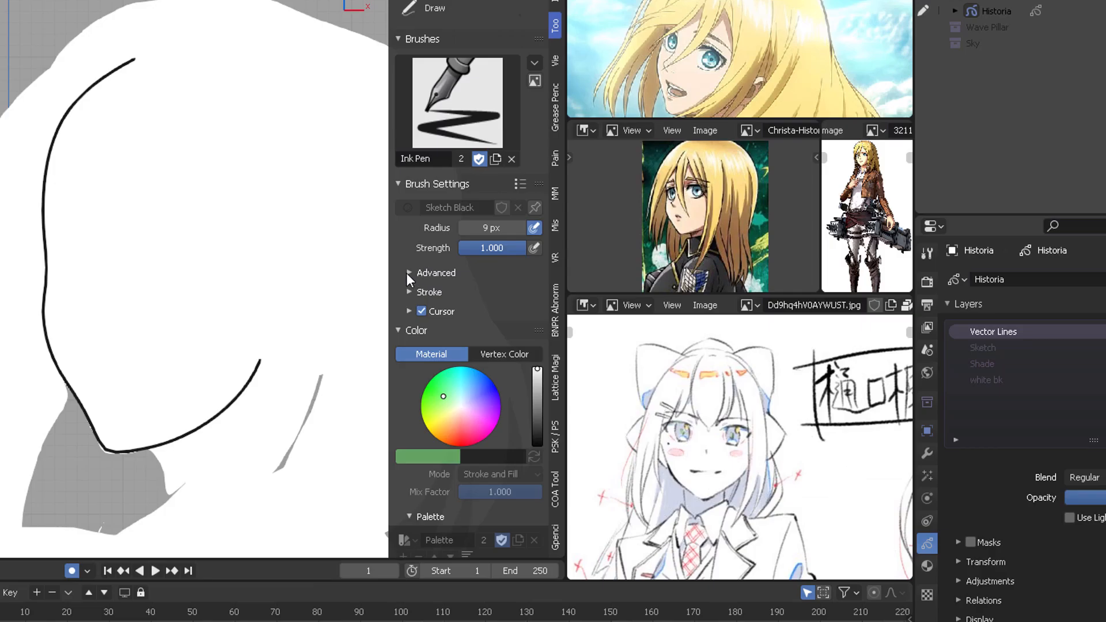
left_click(409, 273)
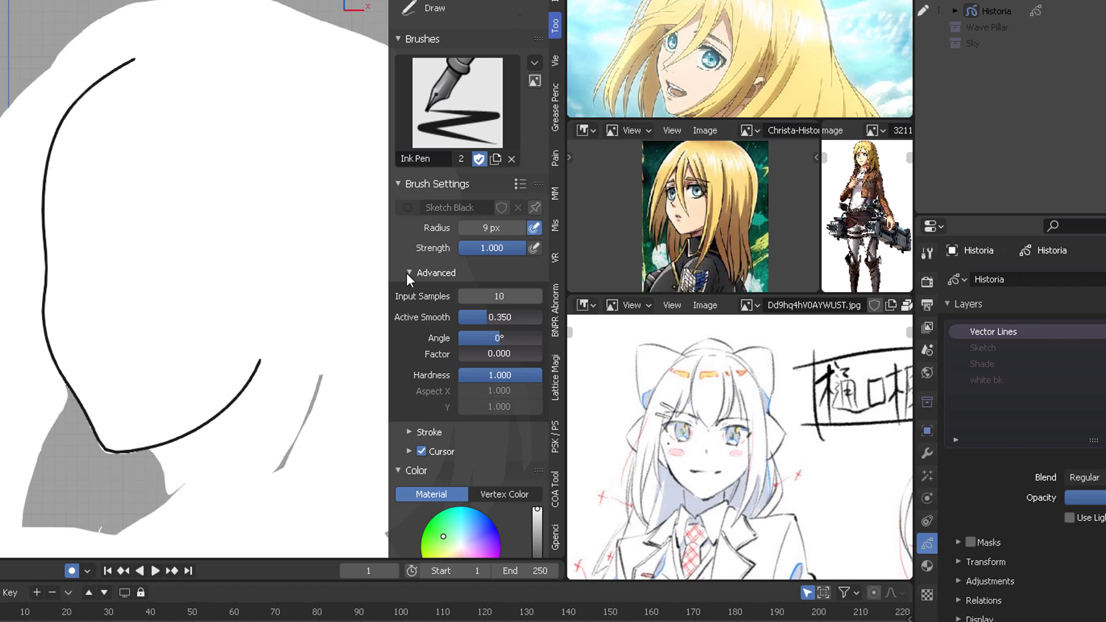
left_click(407, 273)
left_click(408, 291)
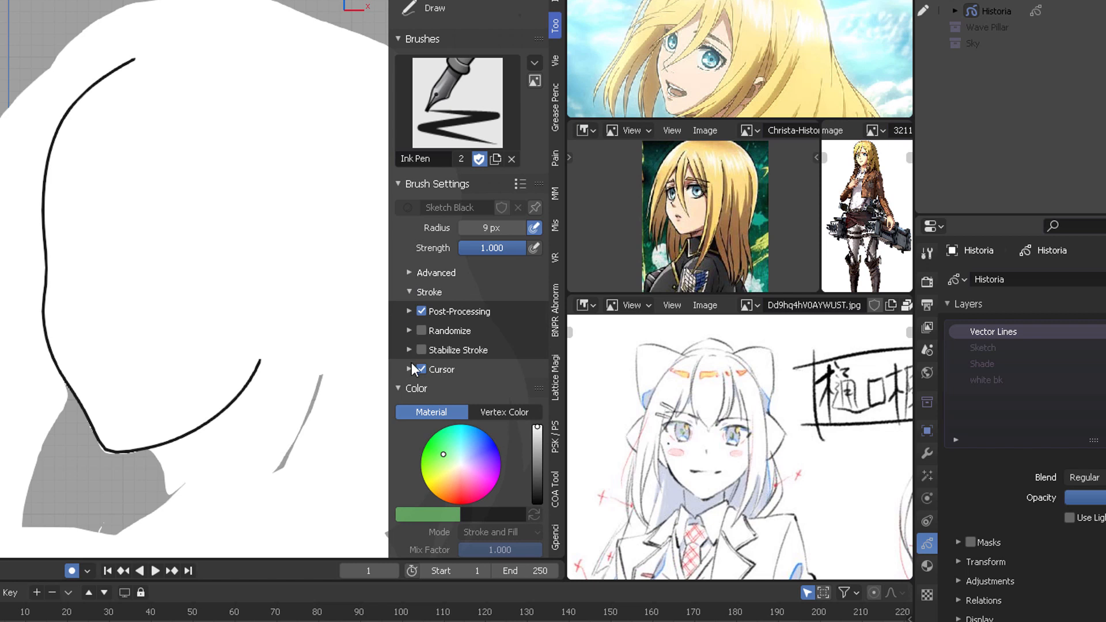
left_click(409, 310)
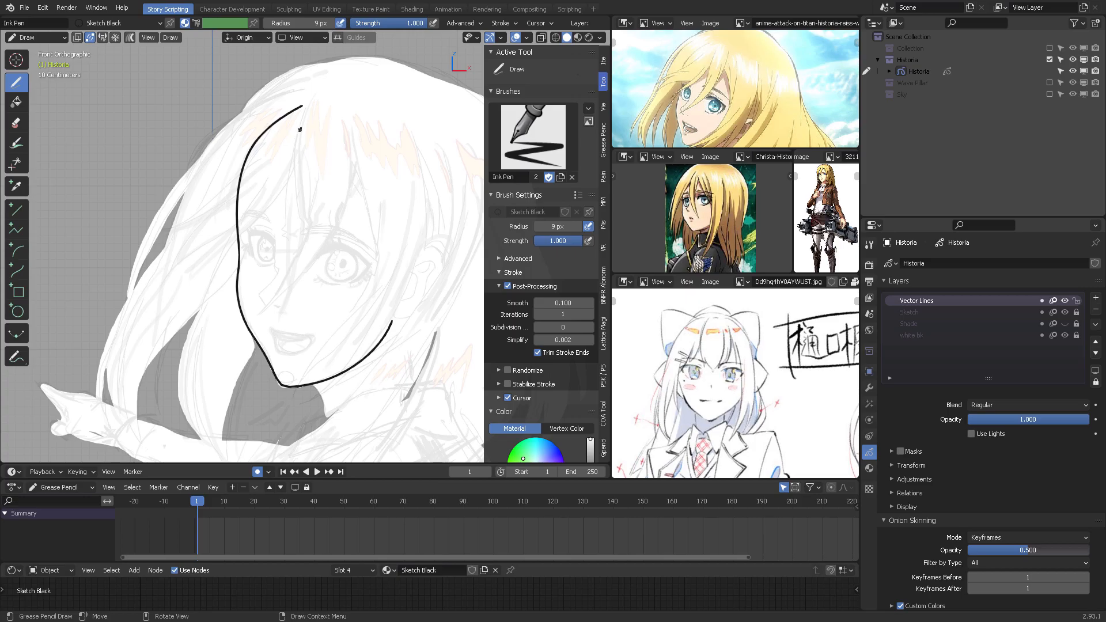
Step: Draw a freehand test stroke from the forehead down to beside the nose and undo it
mouse_move(132, 90)
left_mouse_down()
mouse_move(136, 164)
mouse_move(108, 336)
left_mouse_up()
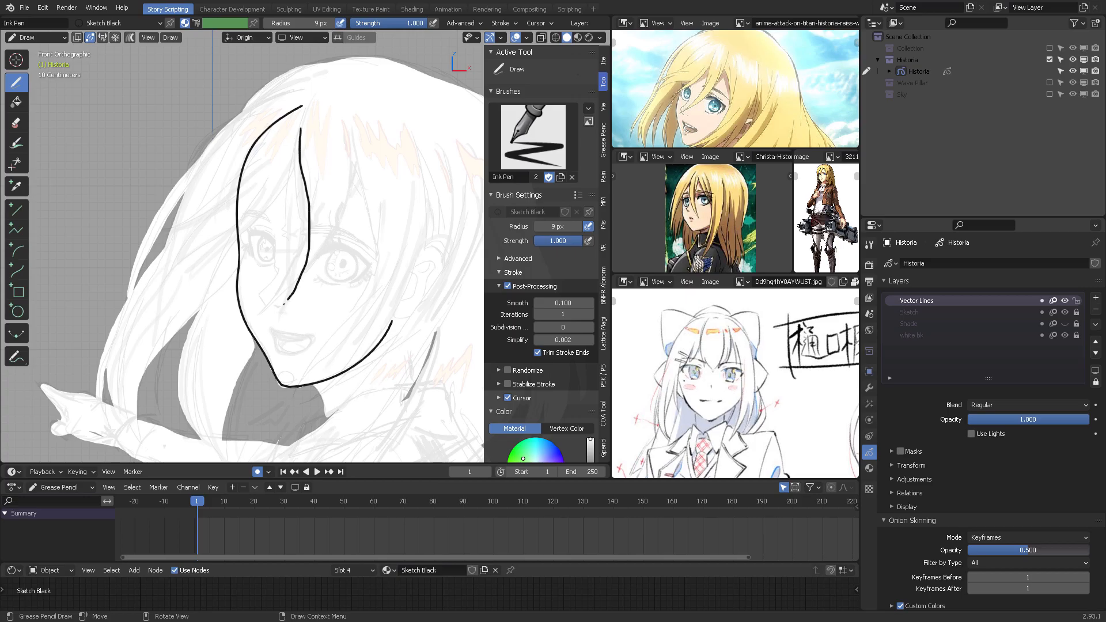
left_click_drag(296, 289, 375, 110)
key("ctrl+z")
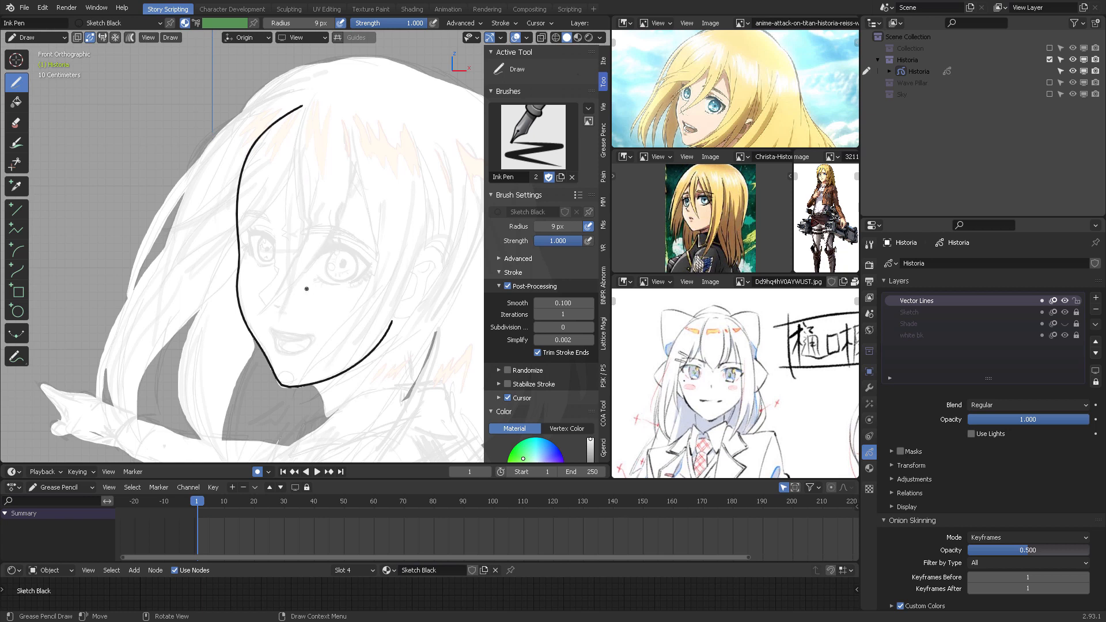
Step: Draw two crossing Ink Pen strokes between the eyes and trim their overhanging ends with the Cutter to form a sharp tip
scroll(305, 289, "up", 6)
left_click_drag(316, 177, 276, 335)
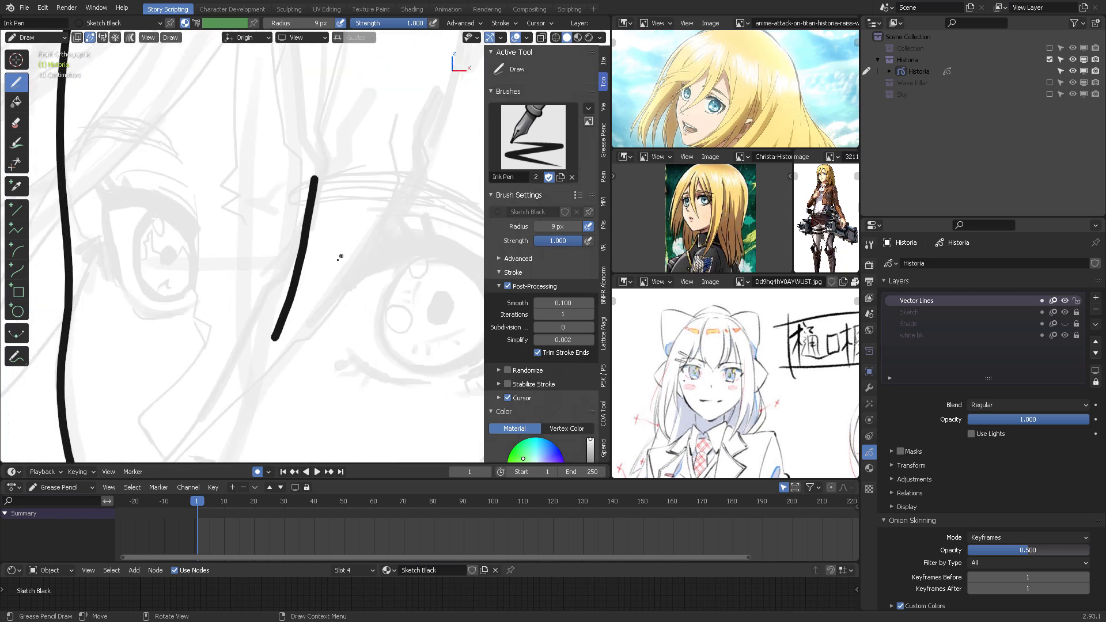
left_click_drag(340, 280, 238, 339)
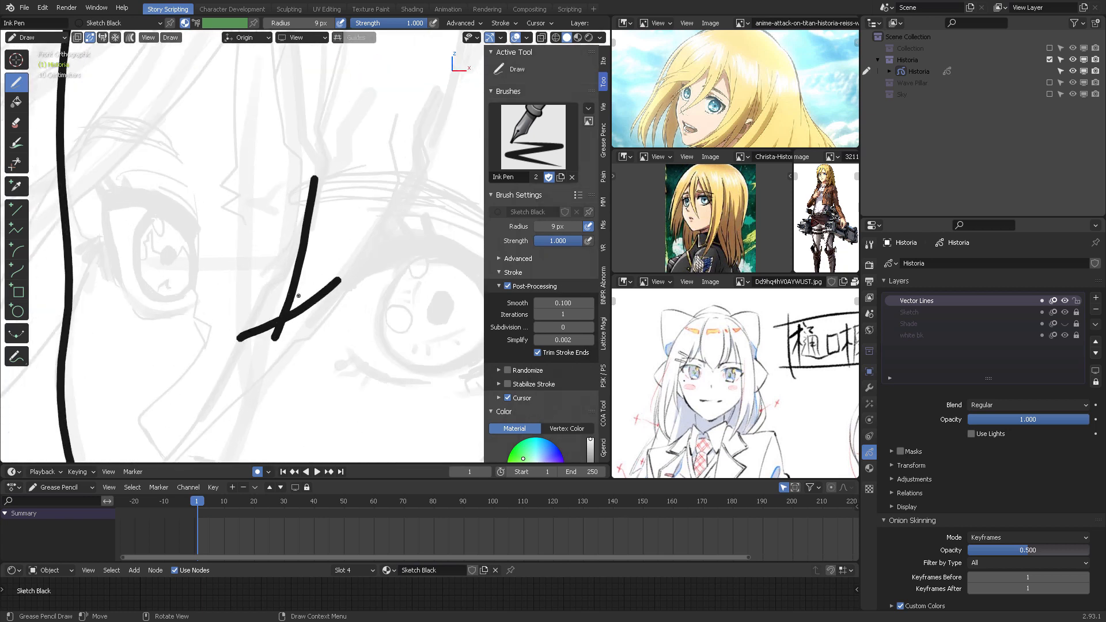
left_click(16, 164)
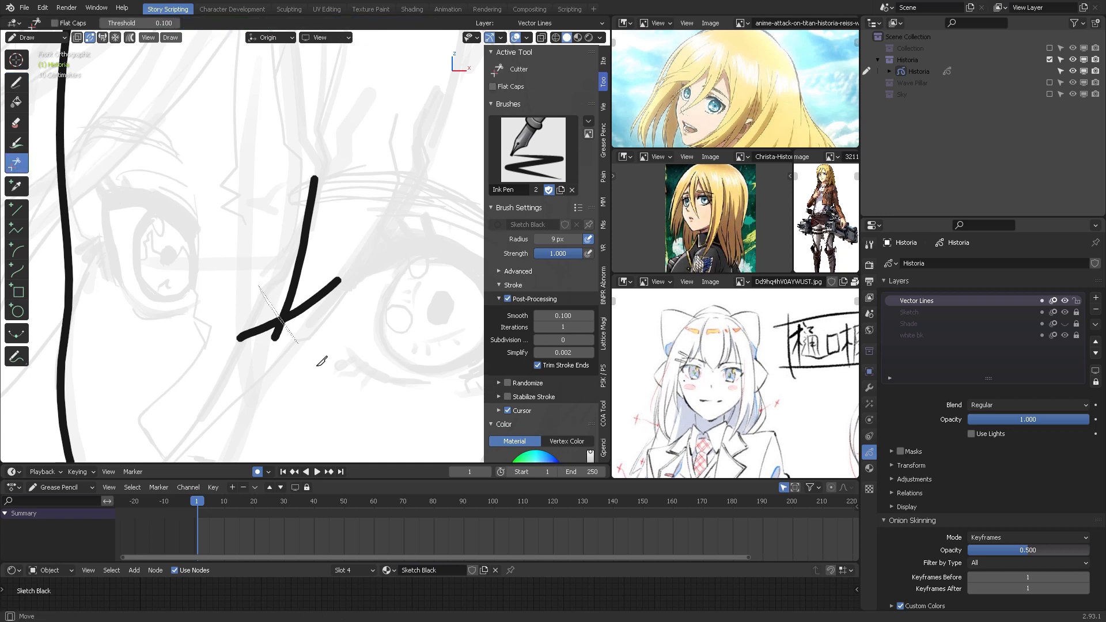
mouse_move(260, 285)
left_mouse_down()
mouse_move(148, 340)
mouse_move(165, 334)
left_mouse_up()
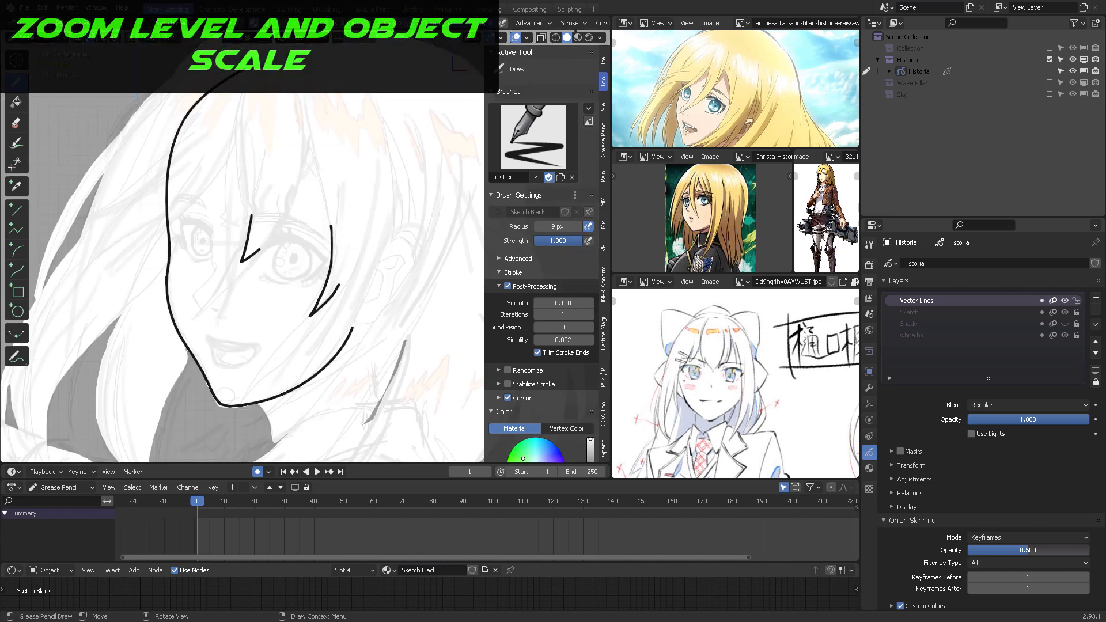
Step: Draw two short vertical test strokes in the empty space beside the hair, one at 9 px radius and one at 1 px
scroll(230, 163, "up", 8)
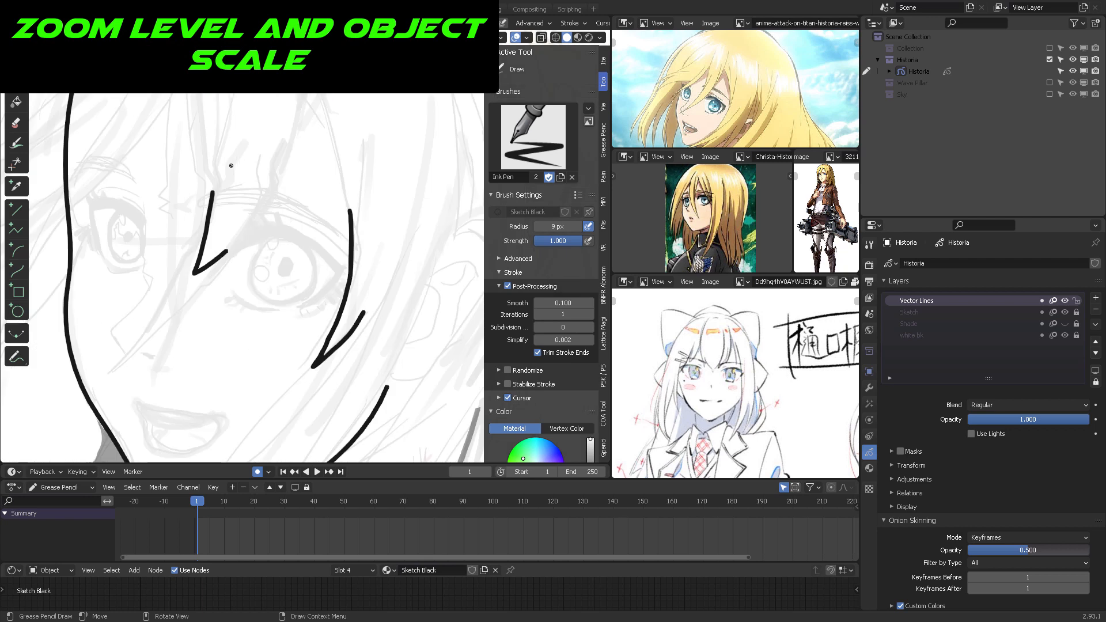
scroll(329, 270, "up", 3)
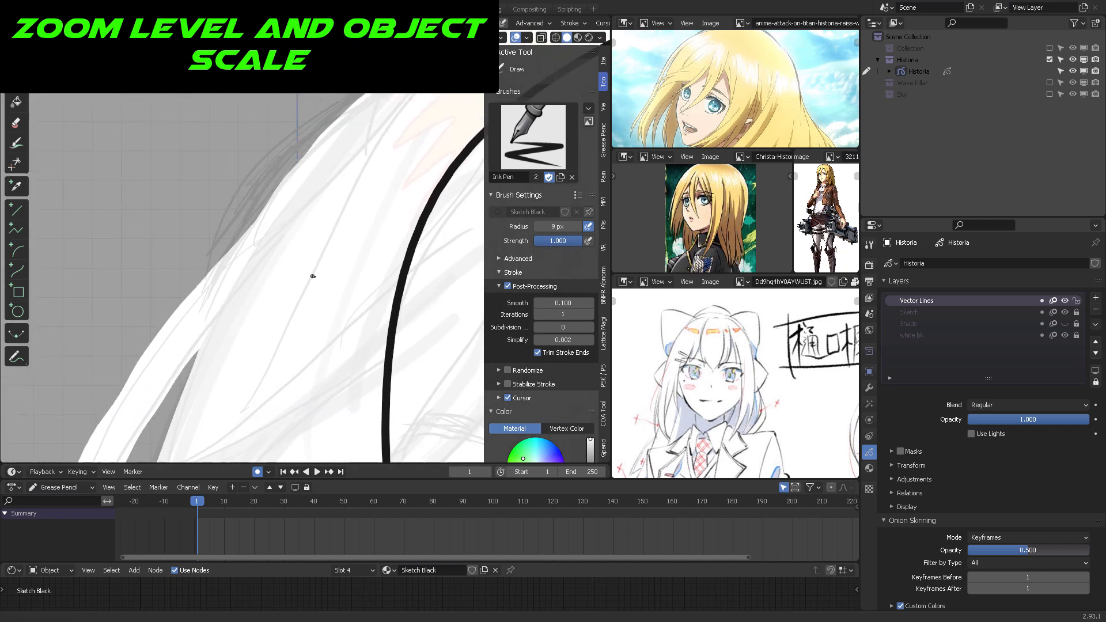
left_click_drag(185, 172, 184, 215)
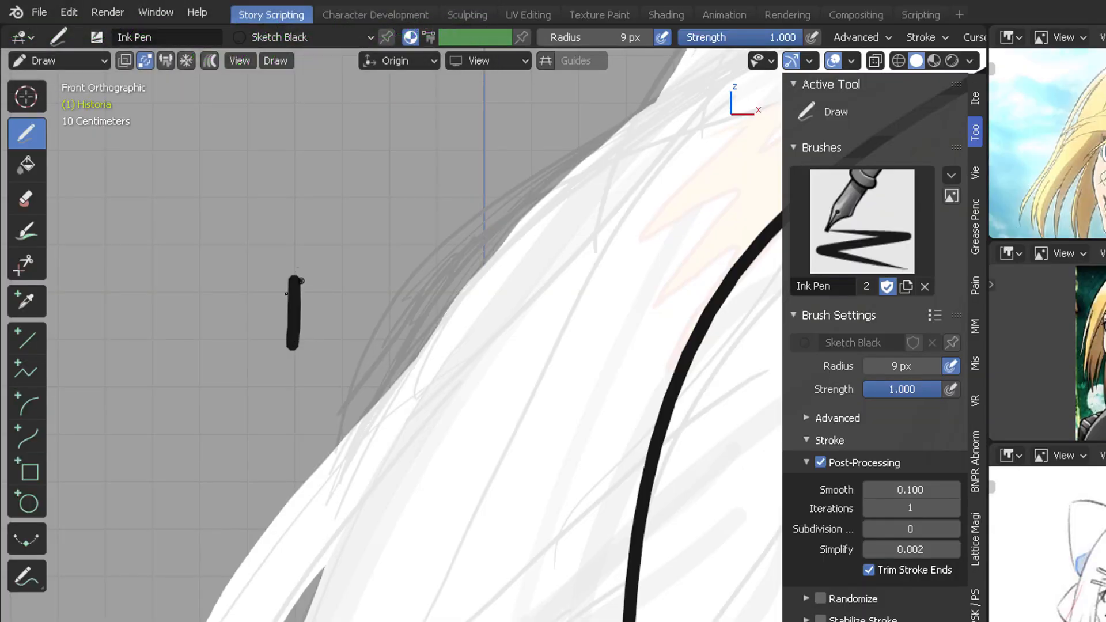
left_click(549, 36)
type("1")
key("Return")
left_click_drag(246, 279, 244, 335)
Step: Set the brush radius to 9 px and draw a curved bang line from the forehead down to the far eye's upper lid
scroll(272, 324, "down", 10)
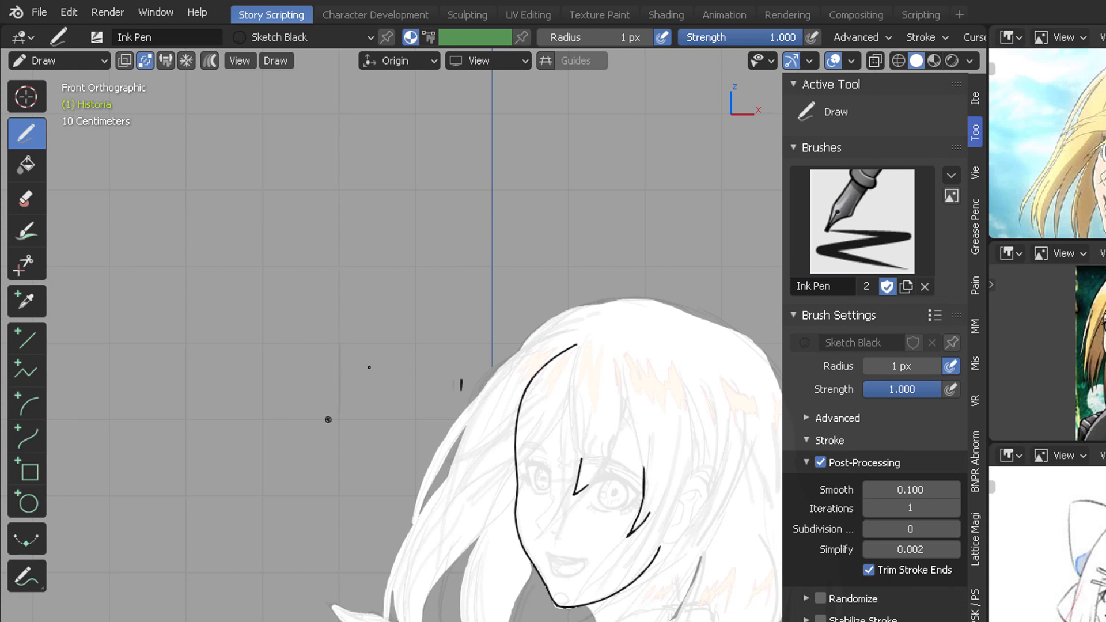
left_click(596, 38)
type("9")
key("Return")
mouse_move(580, 414)
middle_mouse_down("shift")
mouse_move(528, 369)
mouse_move(523, 349)
middle_mouse_up("shift")
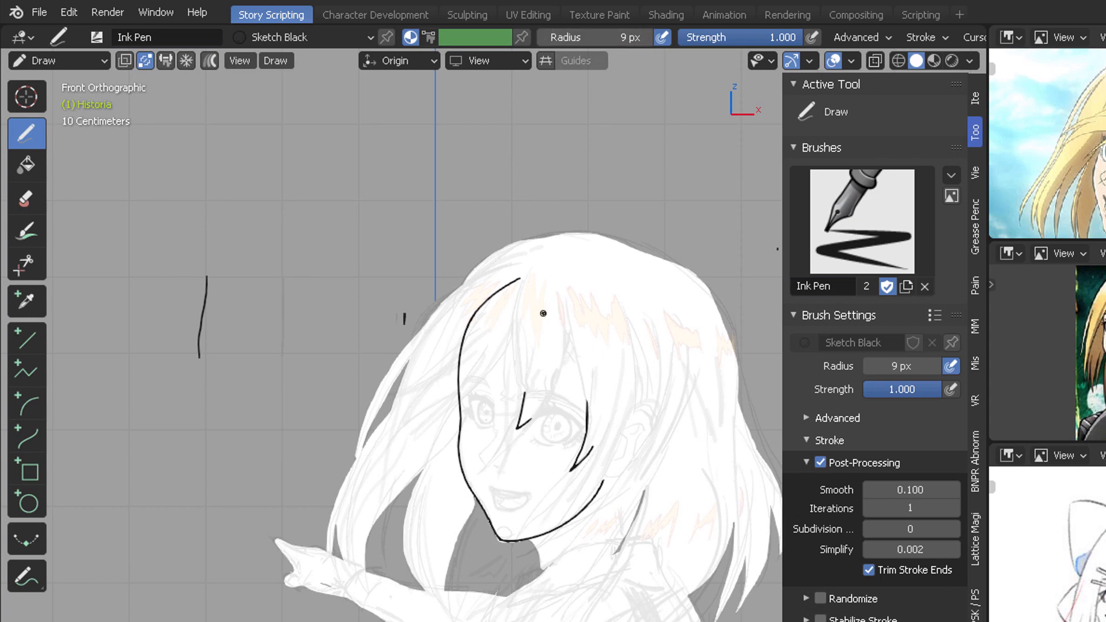
scroll(543, 313, "up", 8)
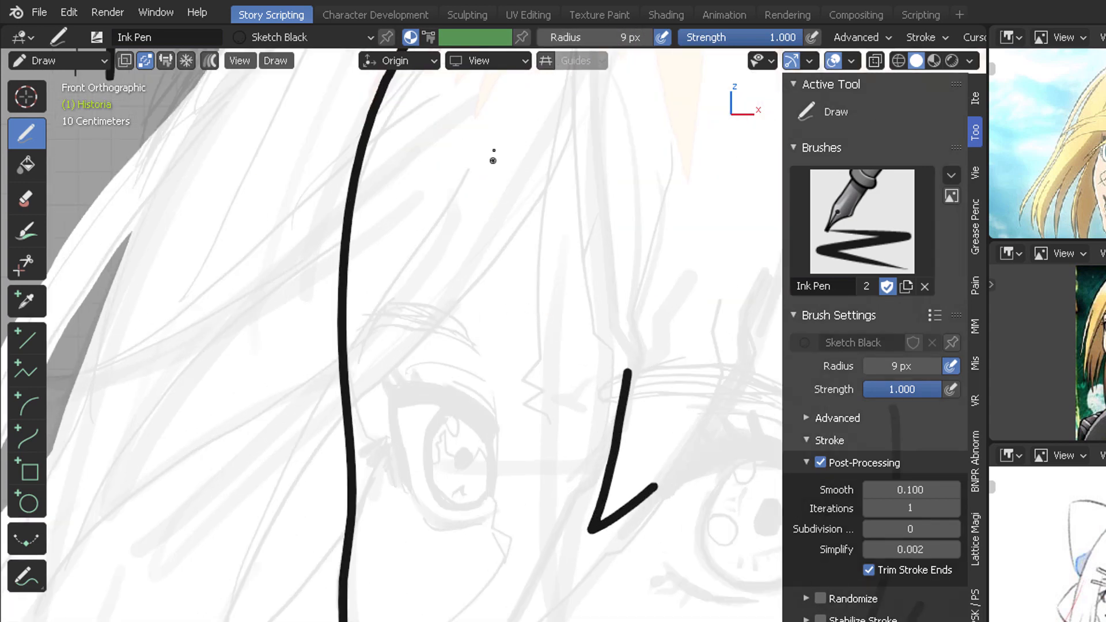
left_click_drag(493, 152, 428, 376)
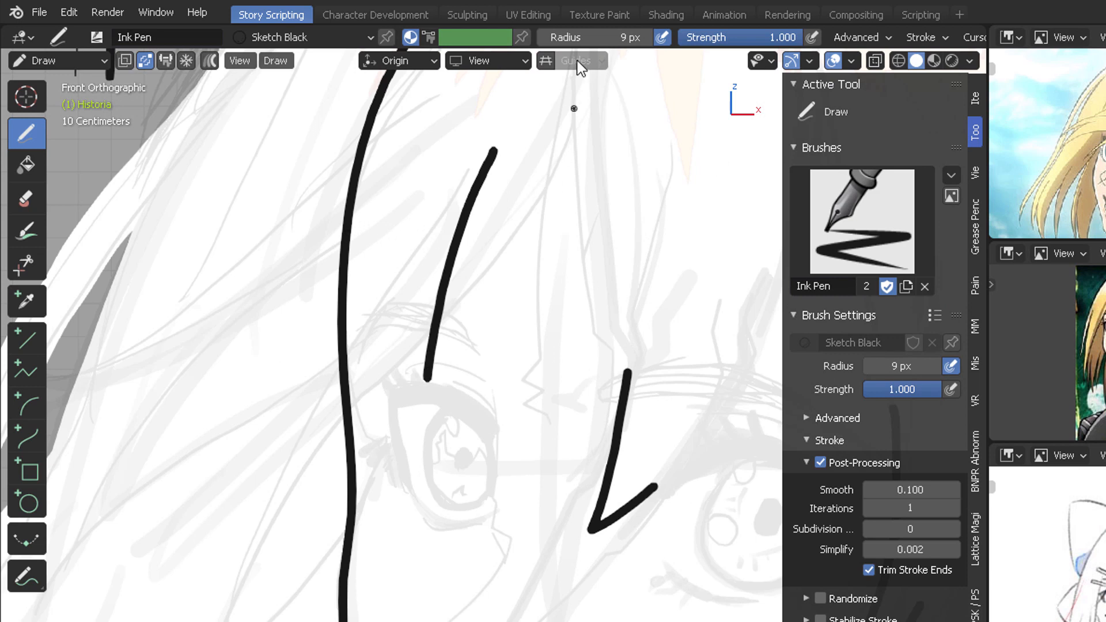
Step: Set the brush radius to 4 px and draw two curved lines that meet in a point as a hair strand beside the far eye
left_click(597, 37)
type("4")
key("Return")
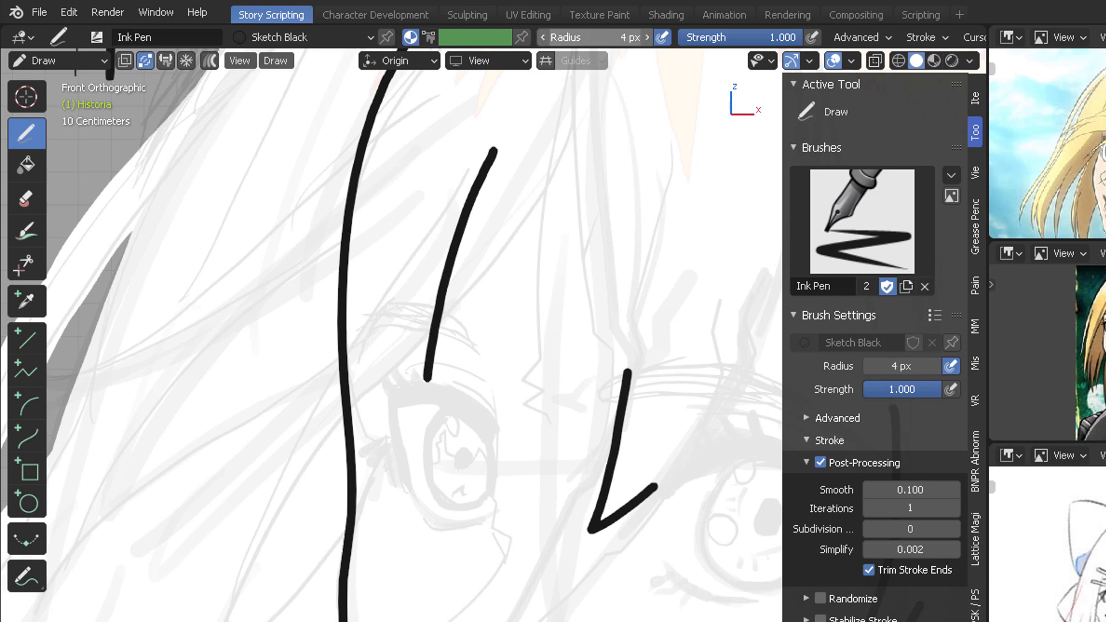
left_click_drag(380, 215, 95, 357)
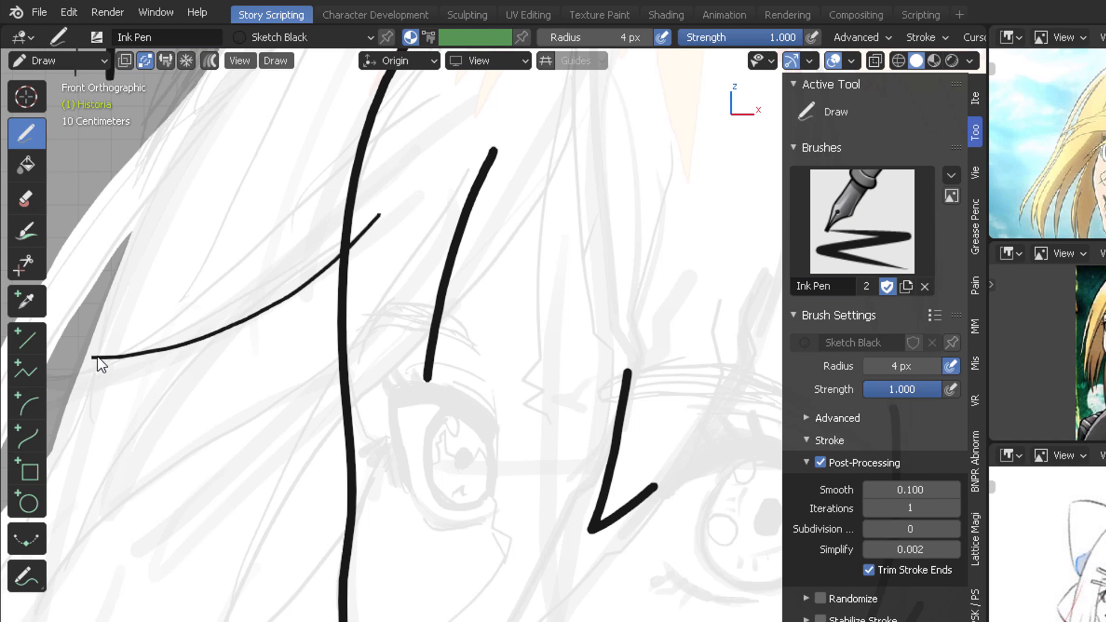
middle_click_drag(302, 228, 578, 266, "shift")
left_click_drag(602, 166, 310, 379)
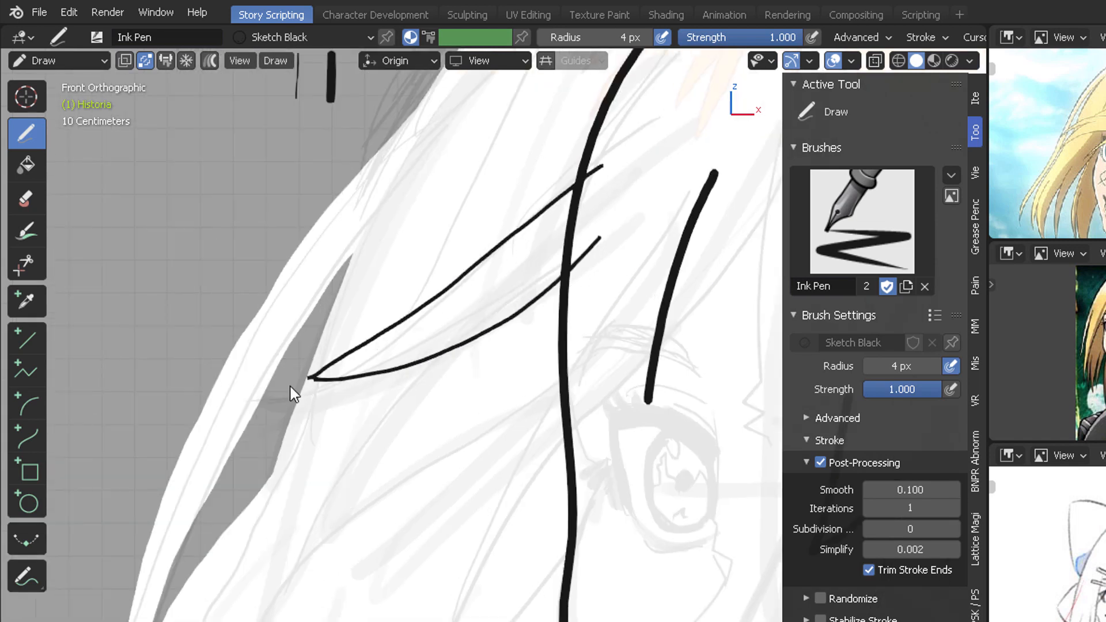
key("ctrl+z")
left_click_drag(540, 216, 412, 316)
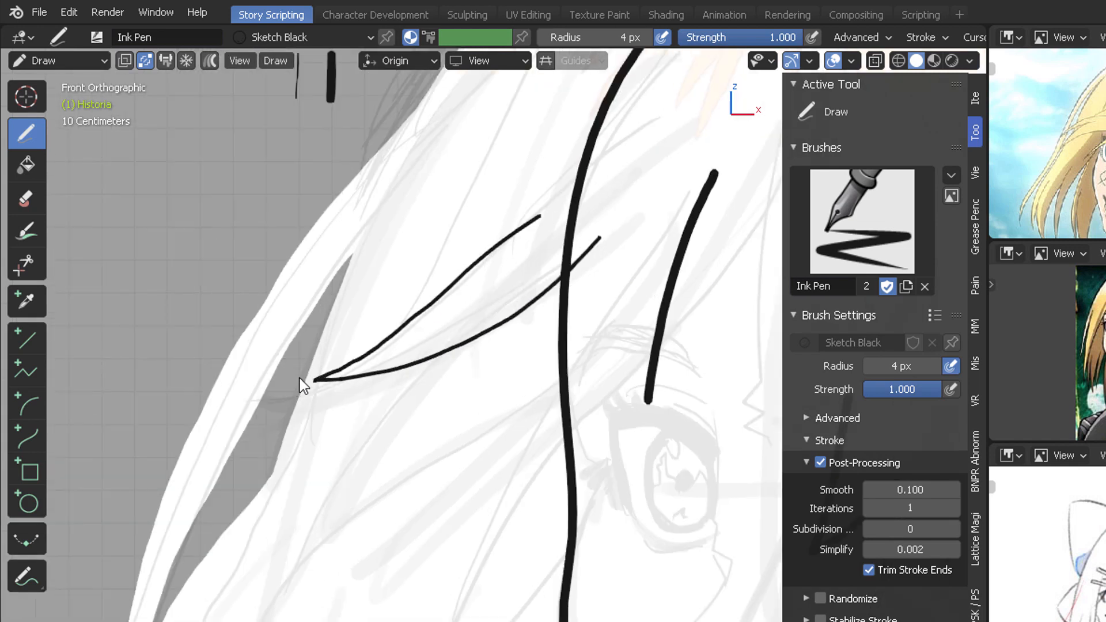
Step: Set the brush radius to 2 px and draw a thin pointed hair strand from two lines in the bangs above the near eye
middle_click_drag(299, 378, 113, 474, "shift")
left_click(596, 37)
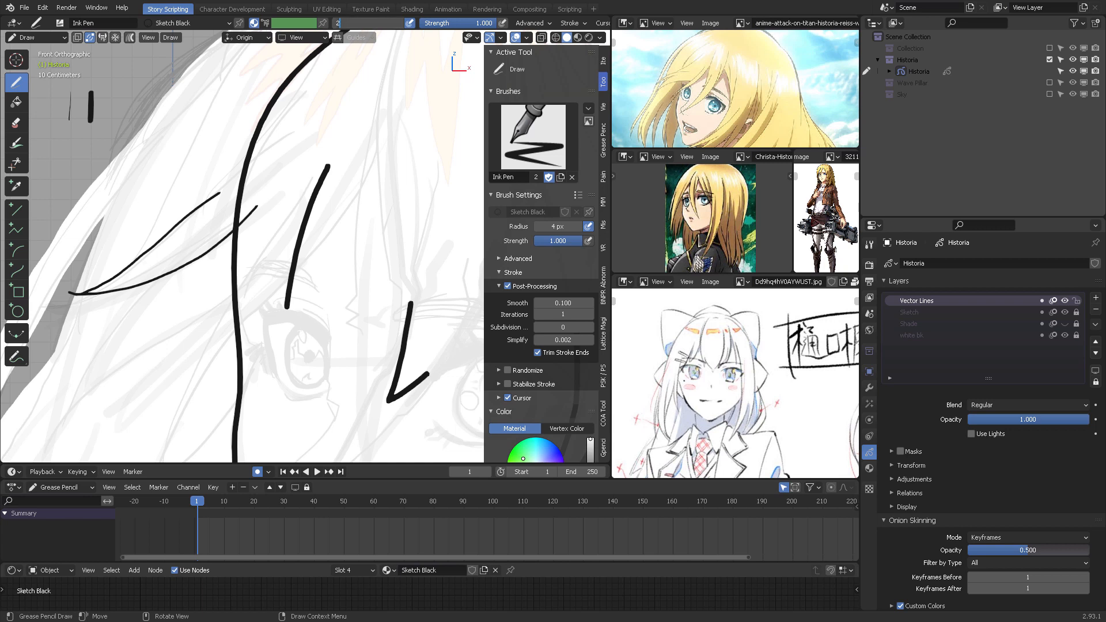
type("2")
key("Return")
scroll(355, 212, "down", 4)
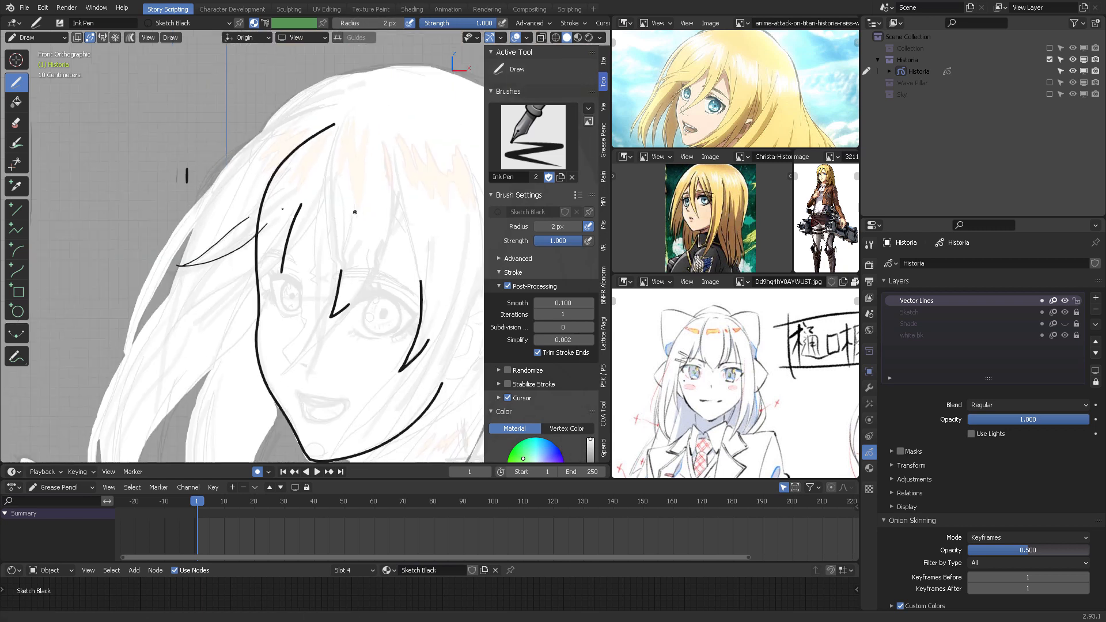
middle_click_drag(355, 212, 257, 195, "shift")
mouse_move(276, 162)
left_mouse_down()
mouse_move(308, 244)
mouse_move(287, 143)
left_mouse_up()
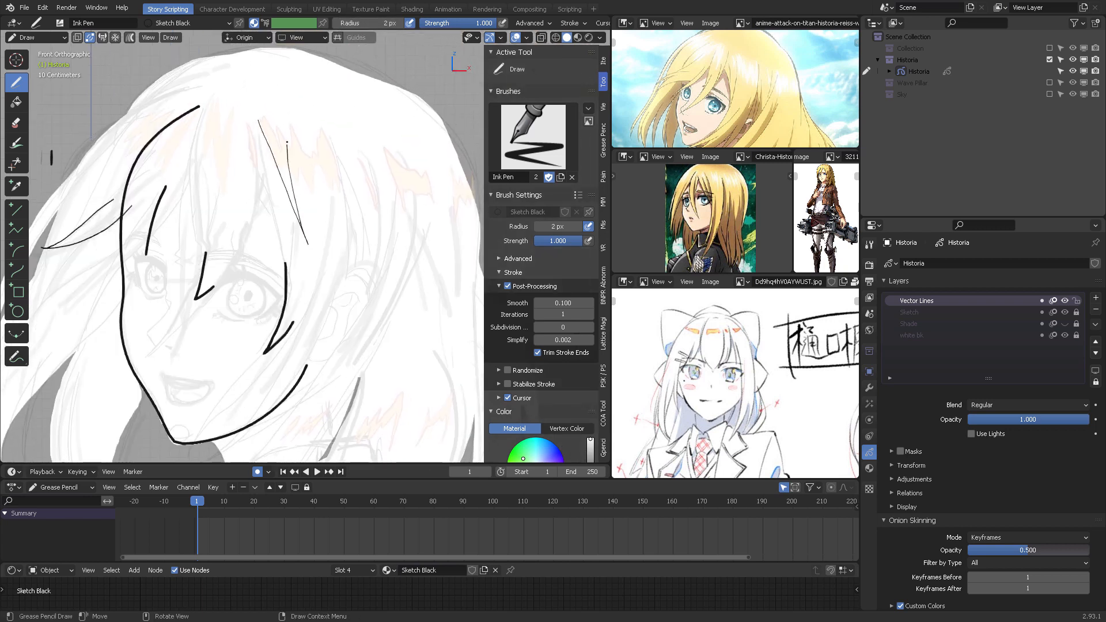
Step: Try a long thin hair line down beside the bangs and undo it
scroll(321, 163, "down", 5)
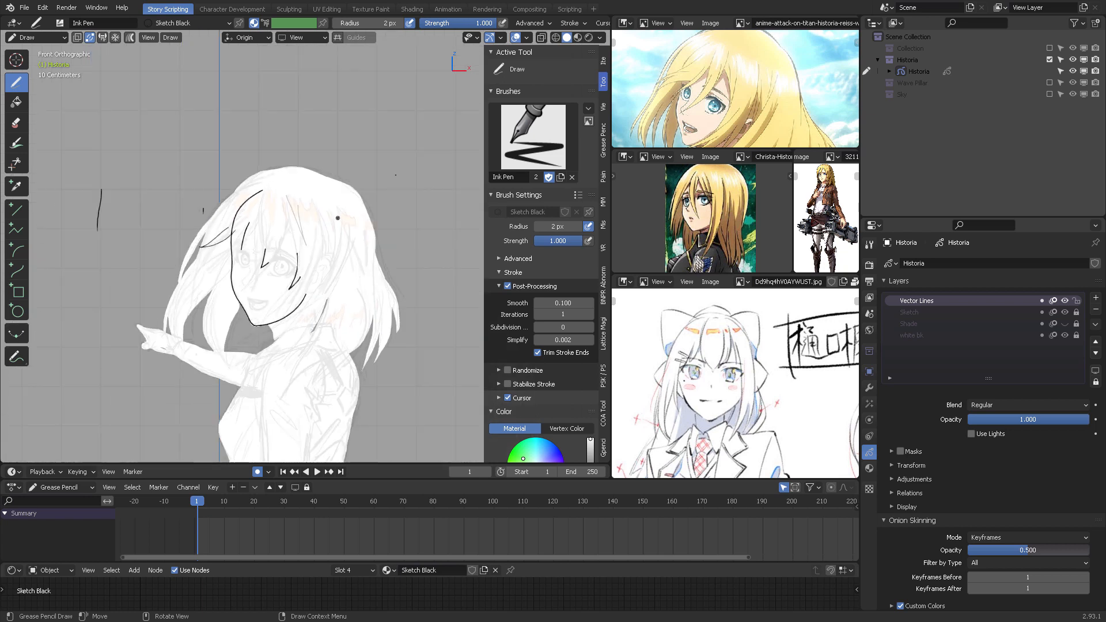
scroll(305, 228, "up", 3)
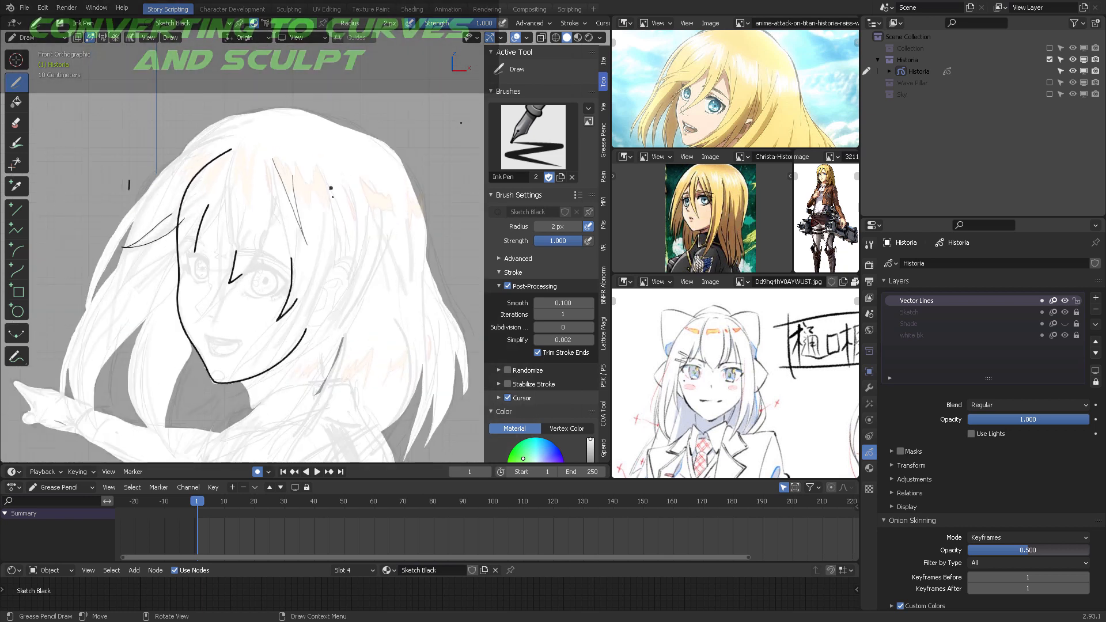
mouse_move(330, 185)
left_mouse_down()
mouse_move(341, 312)
mouse_move(315, 212)
mouse_move(333, 288)
left_mouse_up()
key("ctrl+z")
key("ctrl+z")
Step: Outline the near eye's lids and lashes with 2 px strokes and add its iris outline using the Circle tool
scroll(357, 204, "up", 4)
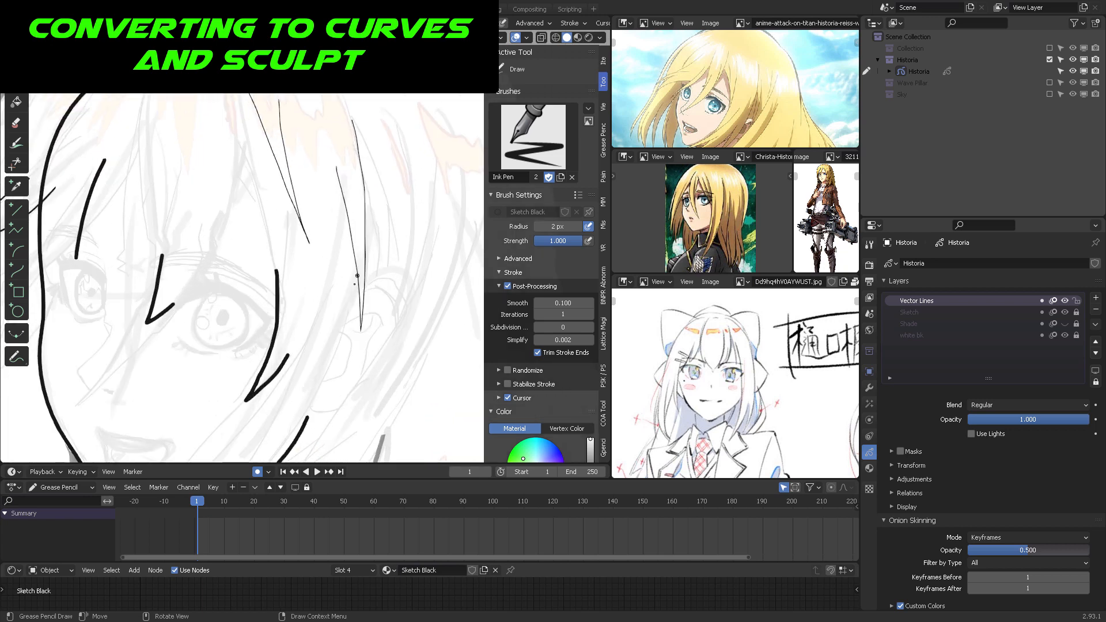
left_click_drag(337, 186, 314, 337)
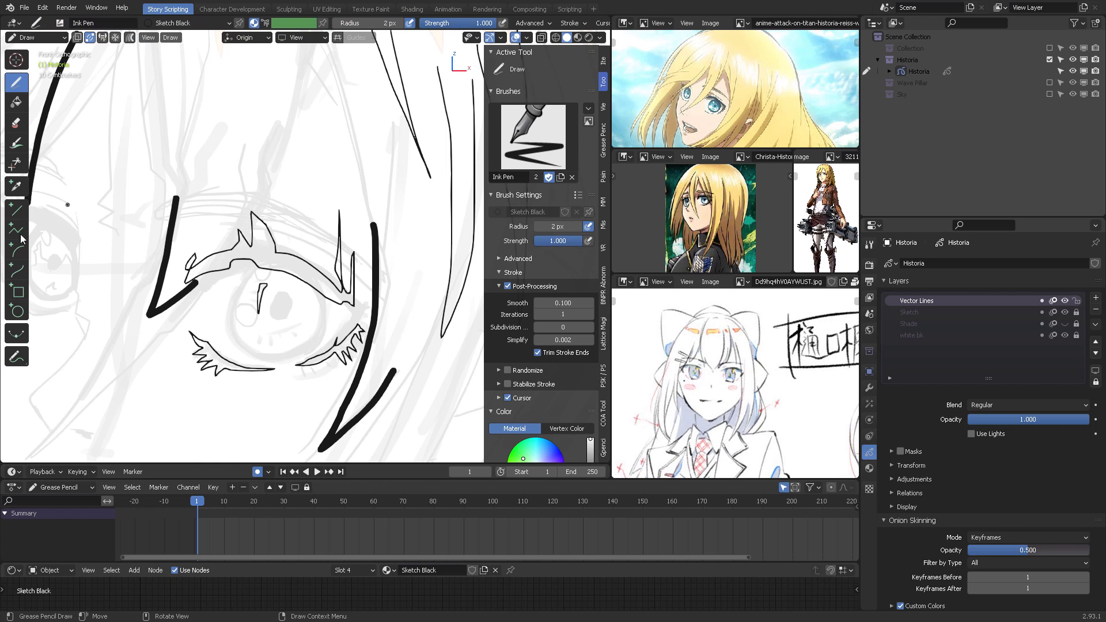
left_click(17, 311)
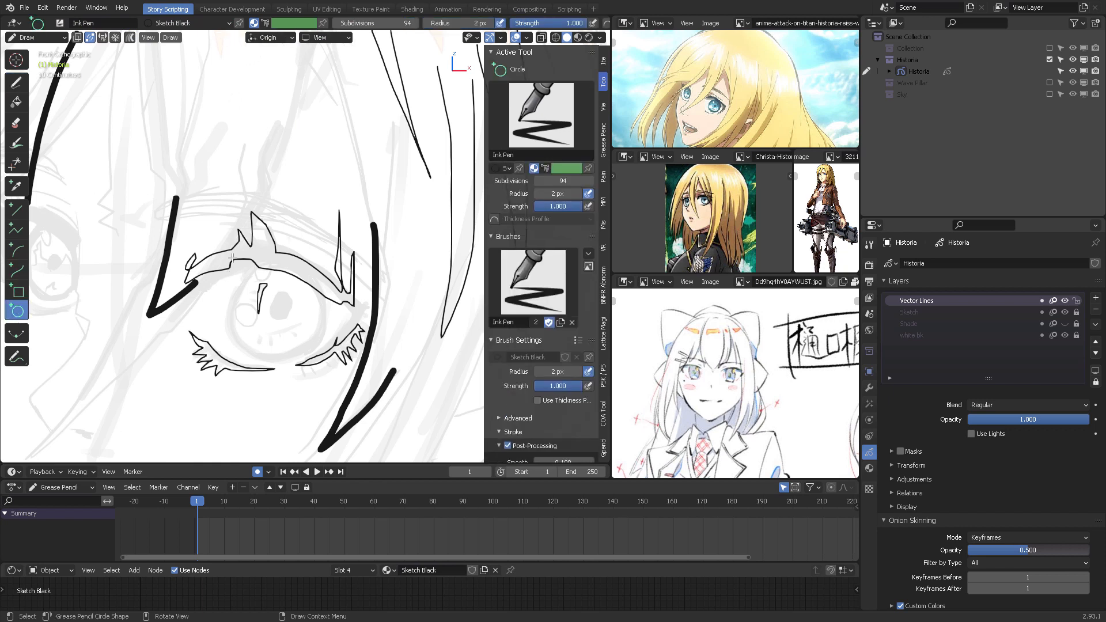
left_click_drag(233, 258, 325, 361)
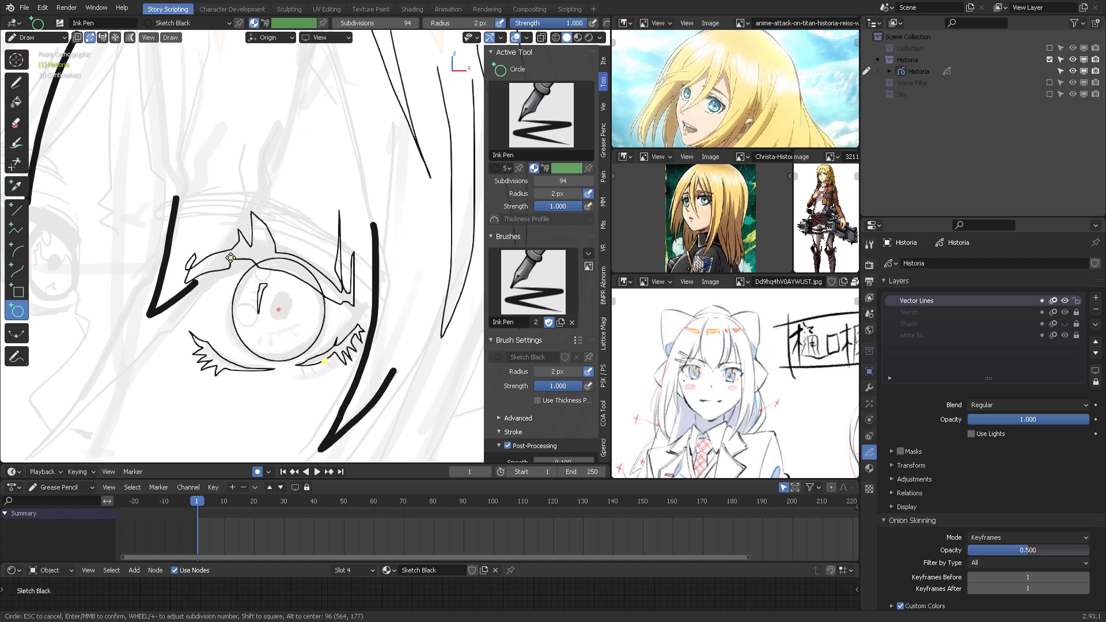
key("Return")
Step: Try pushing the upper edge of the iris outline with the Push brush in Sculpt Mode and undo it
key("ctrl+Tab")
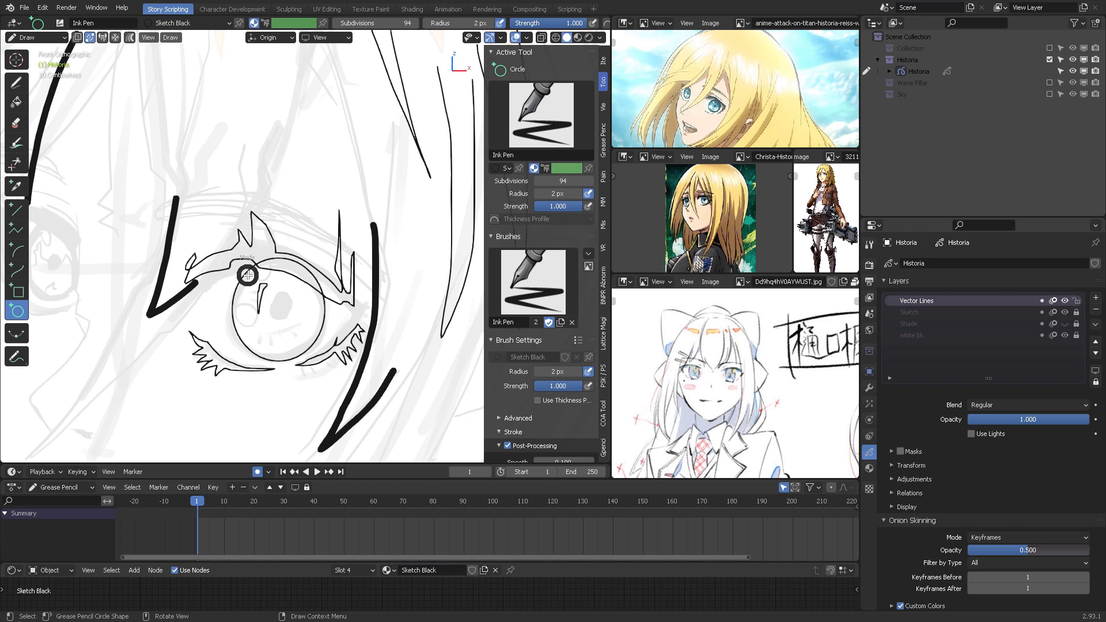
left_click(245, 344)
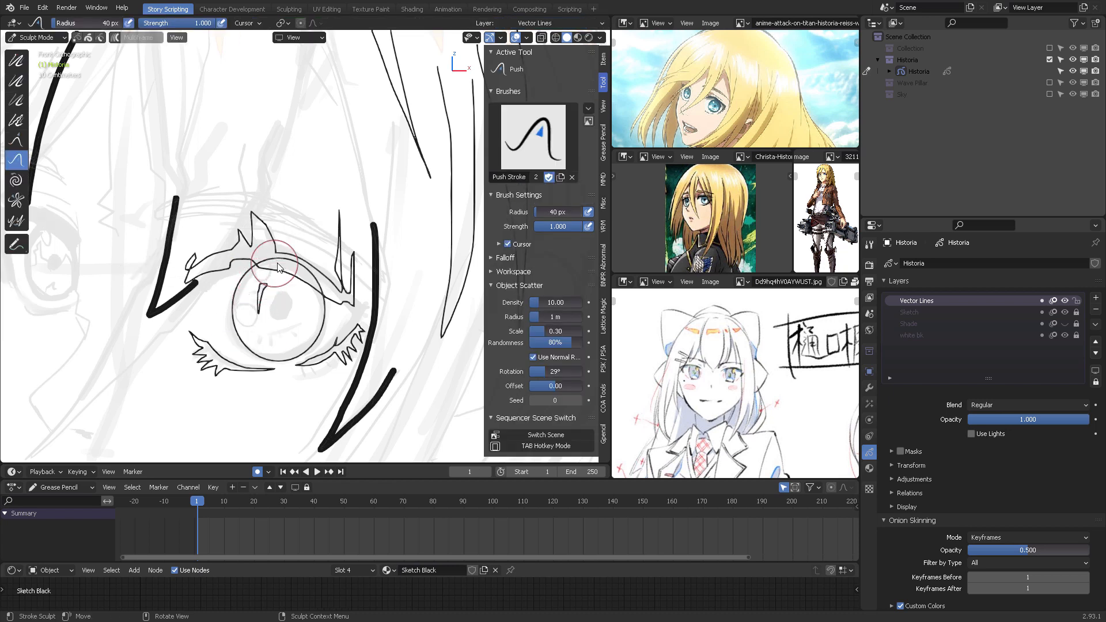
mouse_move(283, 273)
left_mouse_down()
mouse_move(290, 260)
mouse_move(289, 270)
left_mouse_up()
key("ctrl+z")
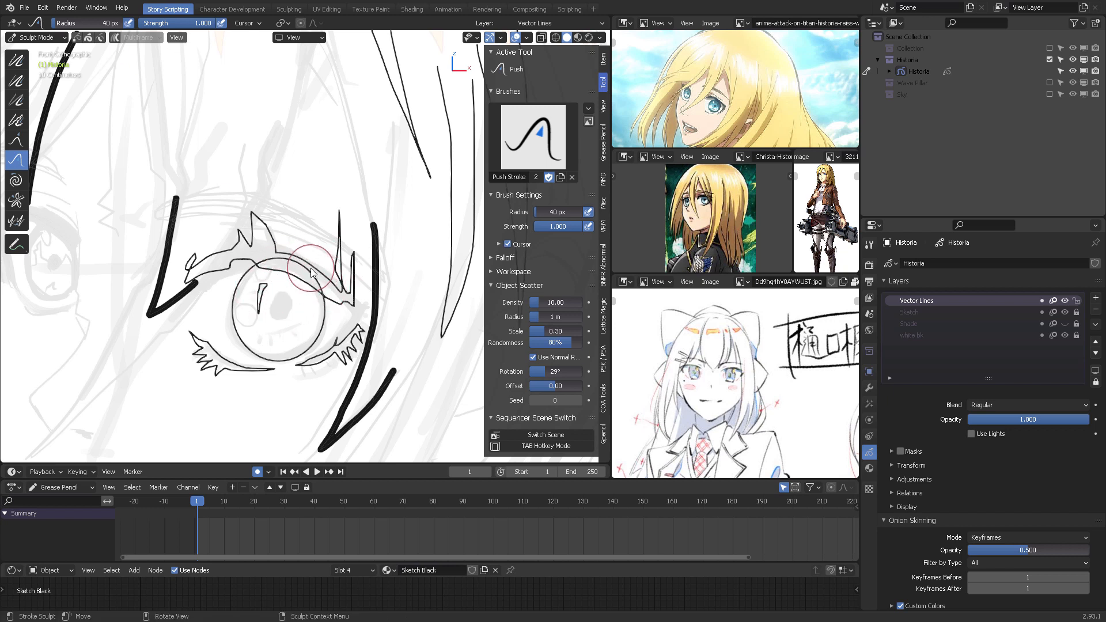
Step: Select the iris circle in Edit Mode with Curve Editing to show its curve points and handles
key("ctrl+Tab")
left_click(337, 276)
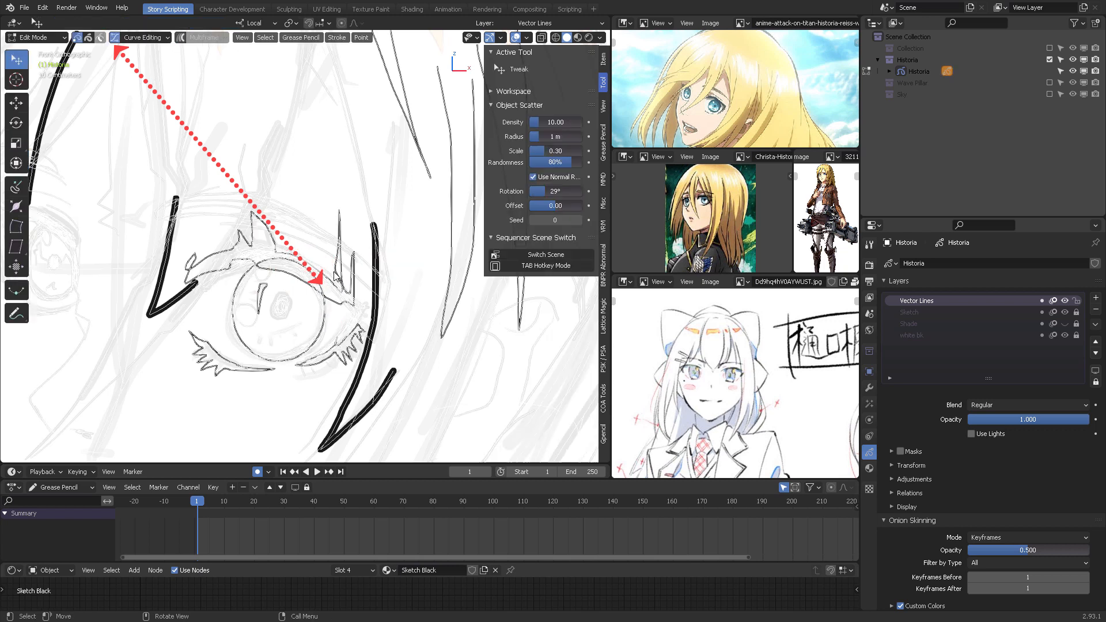
left_click(337, 277)
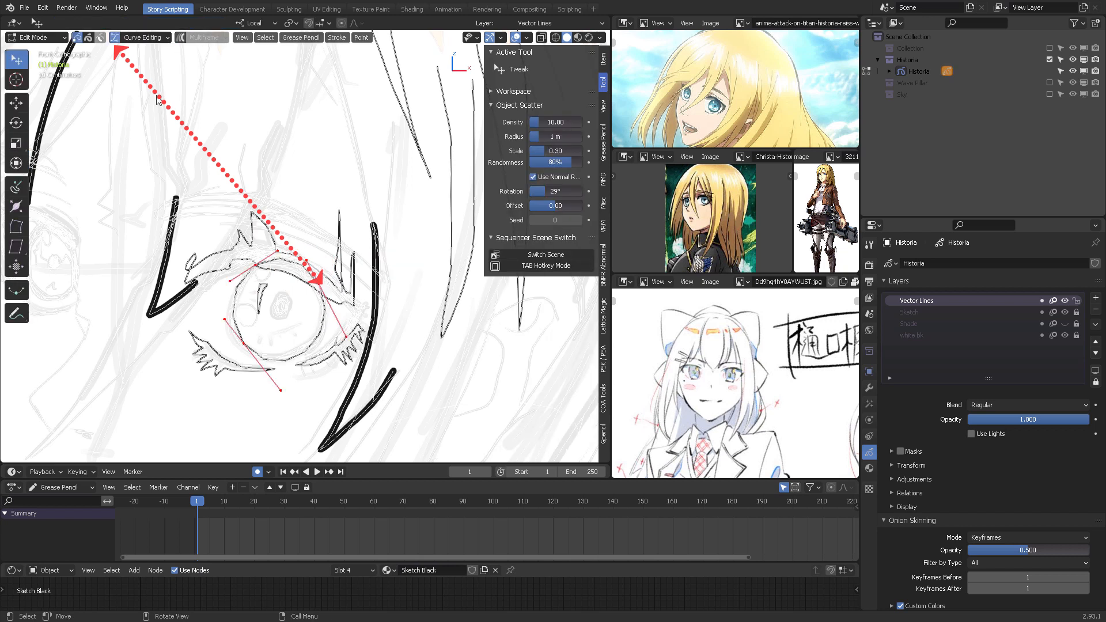
left_click(114, 38)
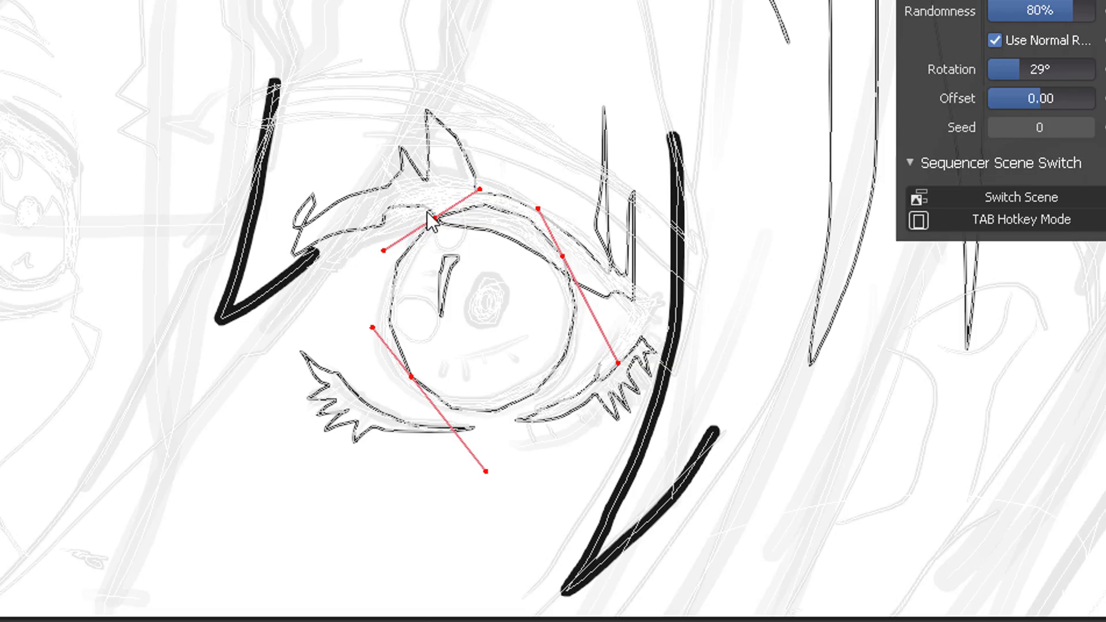
Step: Reshape the iris outline to fit under the eyelid by moving its curve points and shortening their handles, and return to Draw mode
left_click(256, 266)
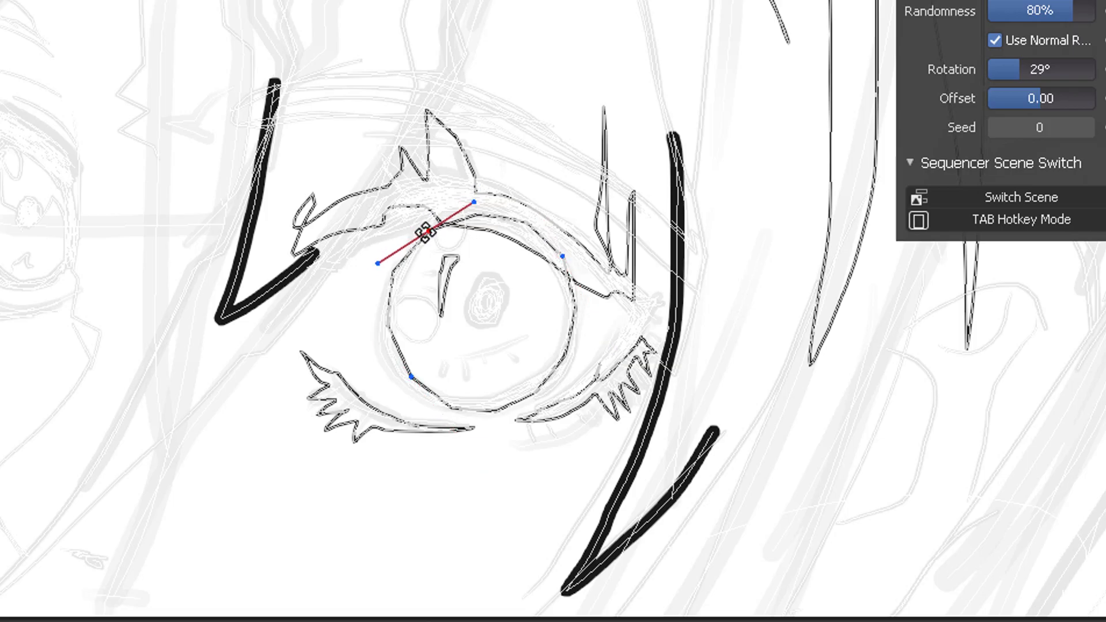
left_click_drag(427, 232, 429, 235)
left_click_drag(565, 256, 561, 281)
left_click_drag(615, 381, 602, 338)
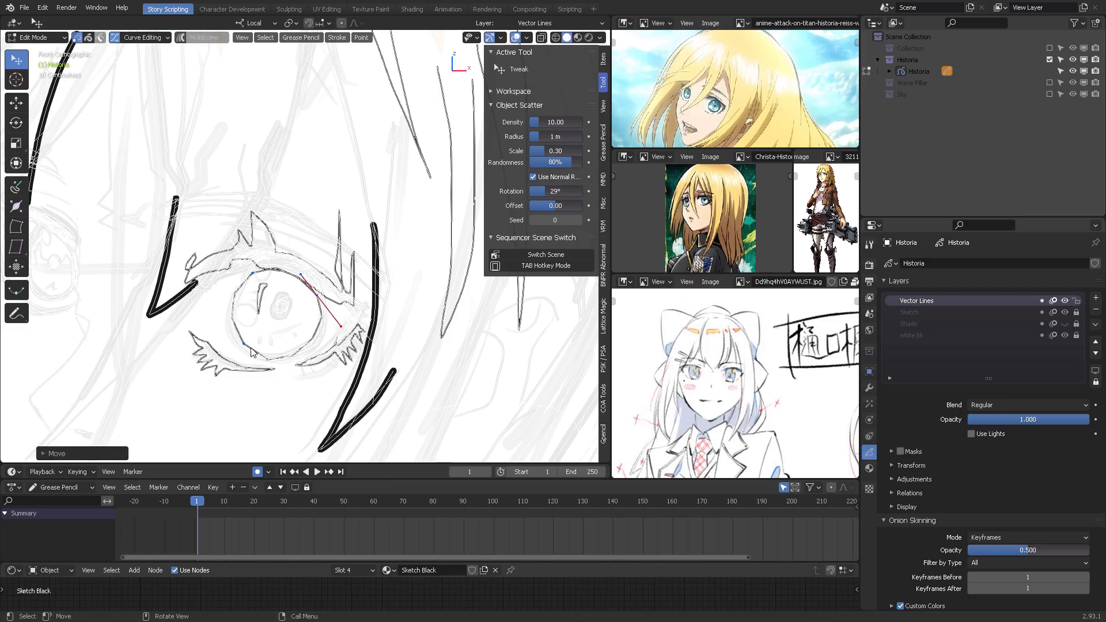
left_click(252, 352)
left_click_drag(279, 392, 285, 379)
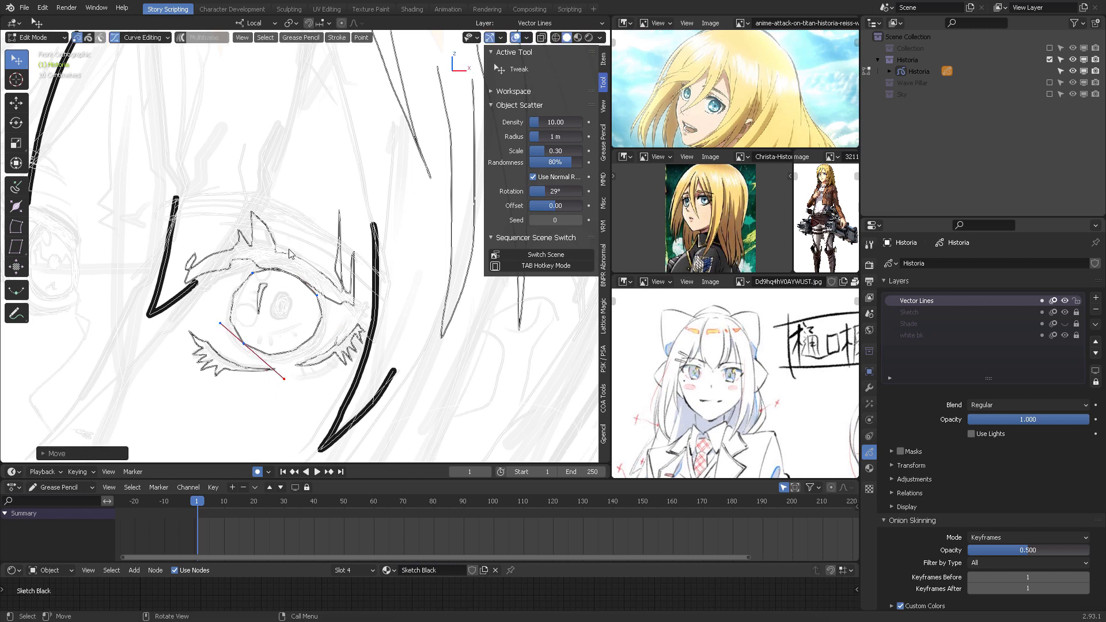
key("ctrl+Tab")
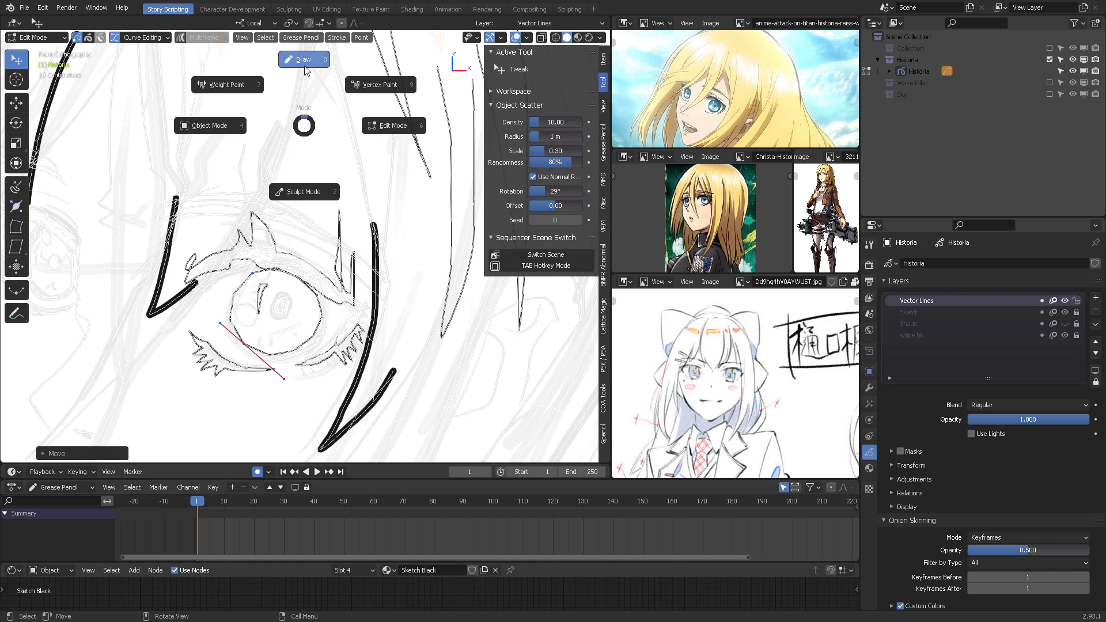
left_click(304, 92)
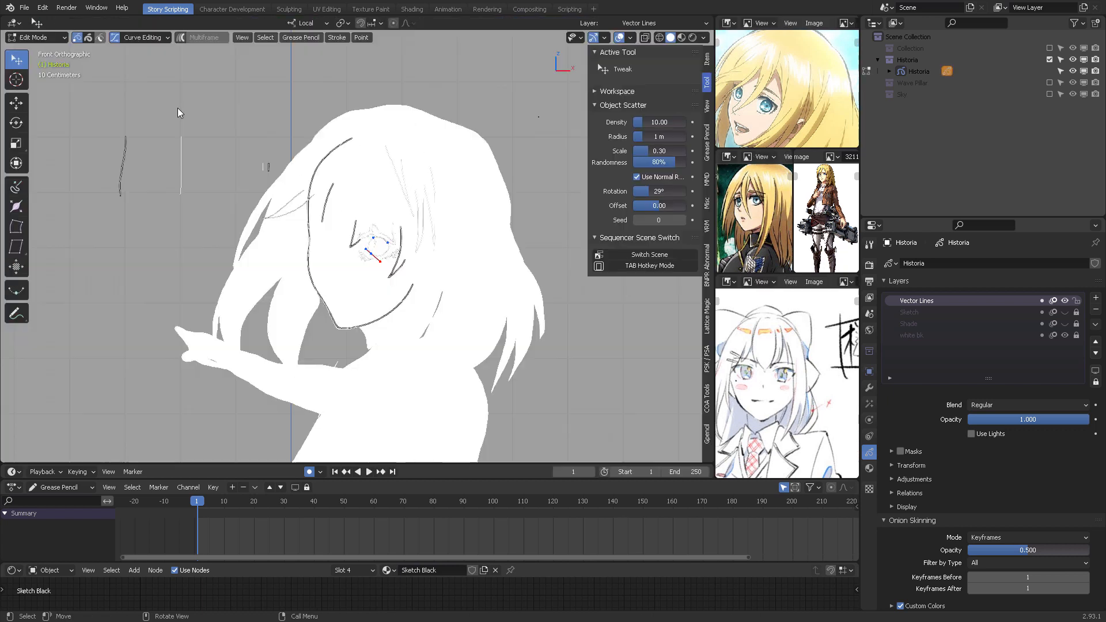
Step: Select everything on the Vector Lines layer in Edit Mode, delete the points and return to Draw mode
key("Tab")
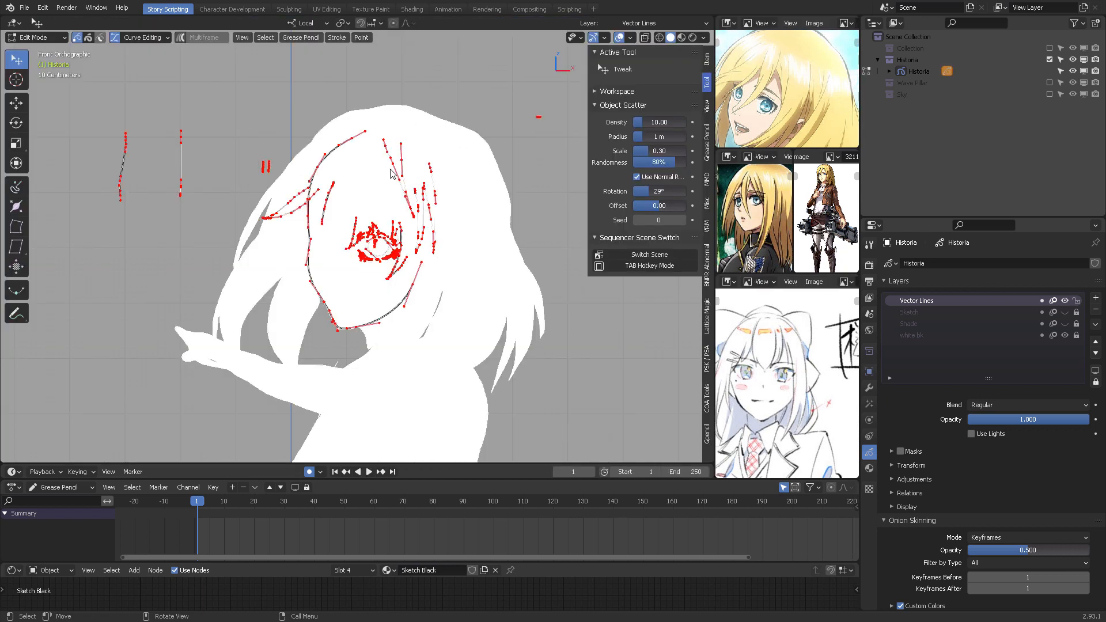
key("x")
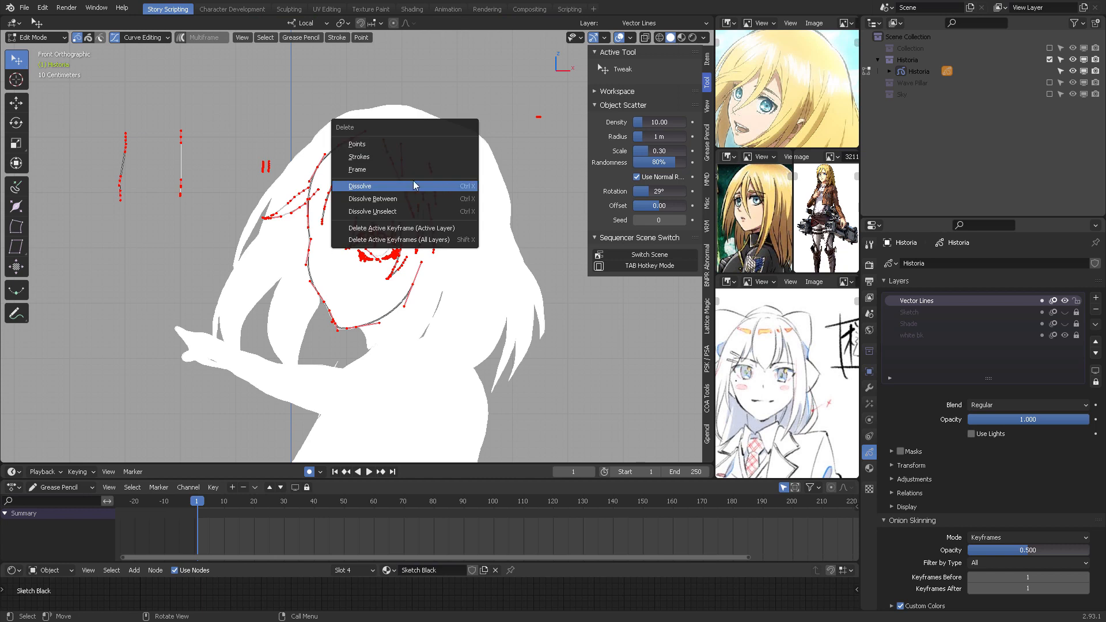
left_click(383, 144)
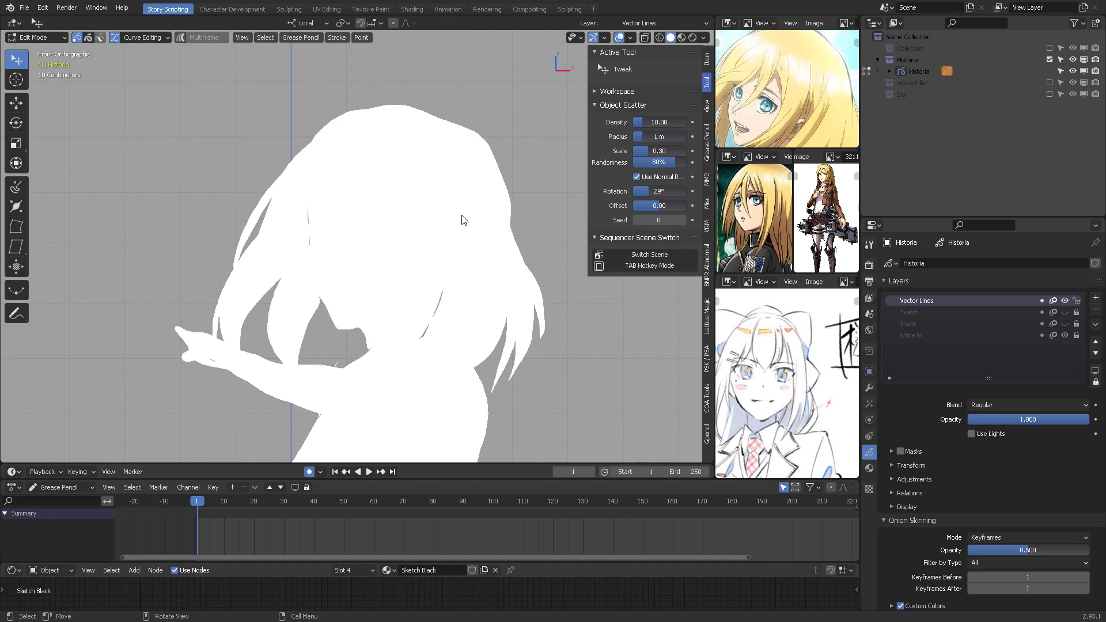
key("Tab")
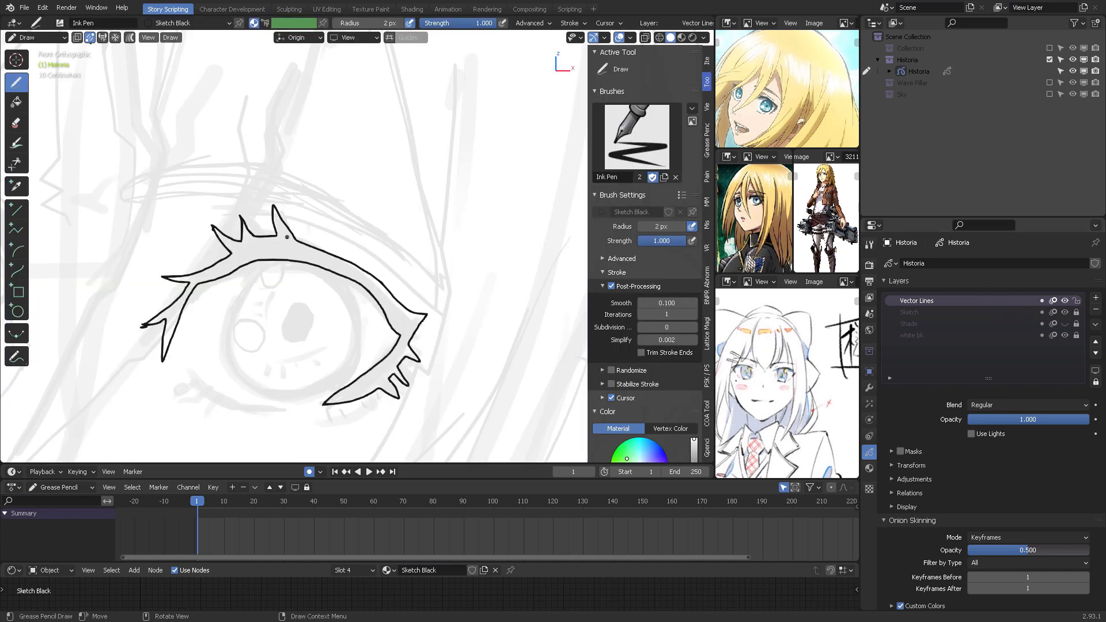
Step: Select the near eye's whole lid and lash outline in Edit Mode and remove it with Dissolve
key("ctrl+Tab")
left_click(355, 234)
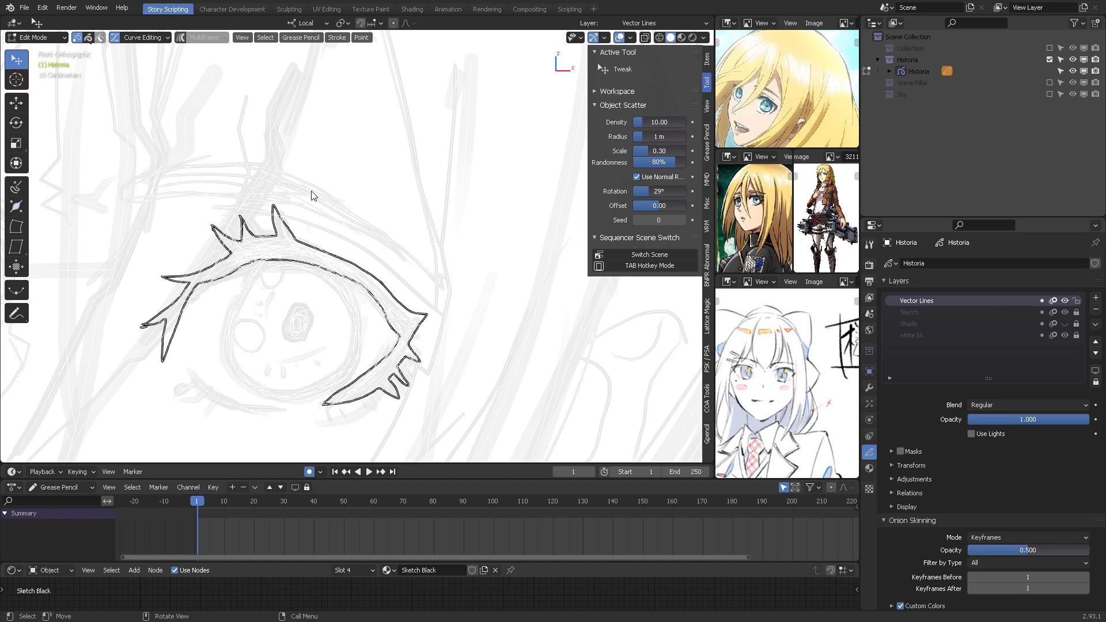
mouse_move(311, 196)
right_mouse_down("ctrl")
mouse_move(69, 346)
mouse_move(469, 345)
mouse_move(328, 190)
right_mouse_up("ctrl")
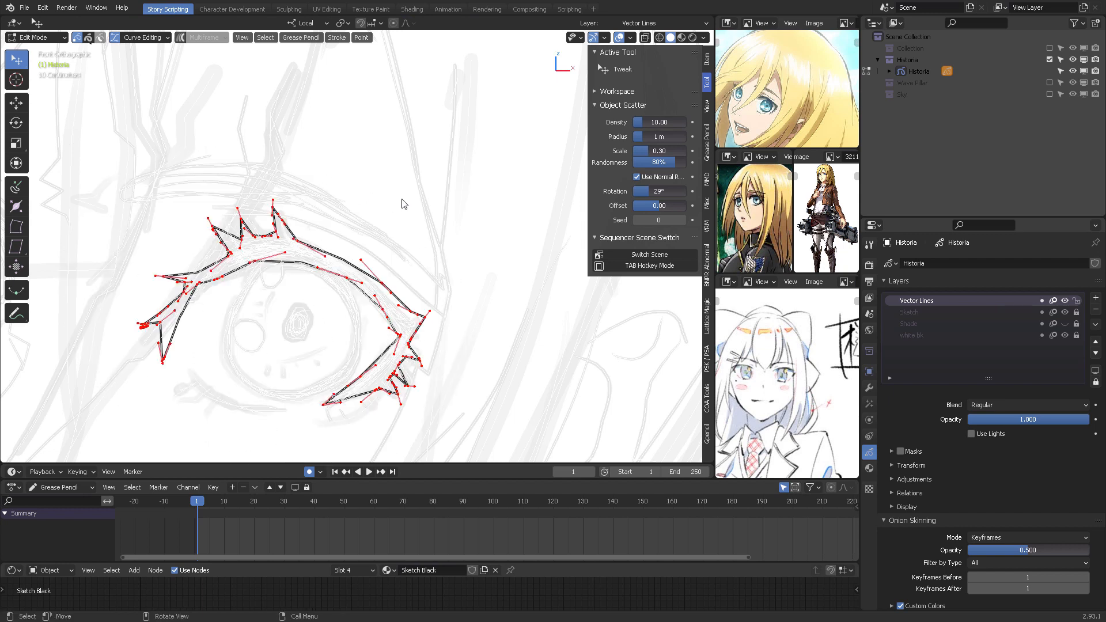
key("x")
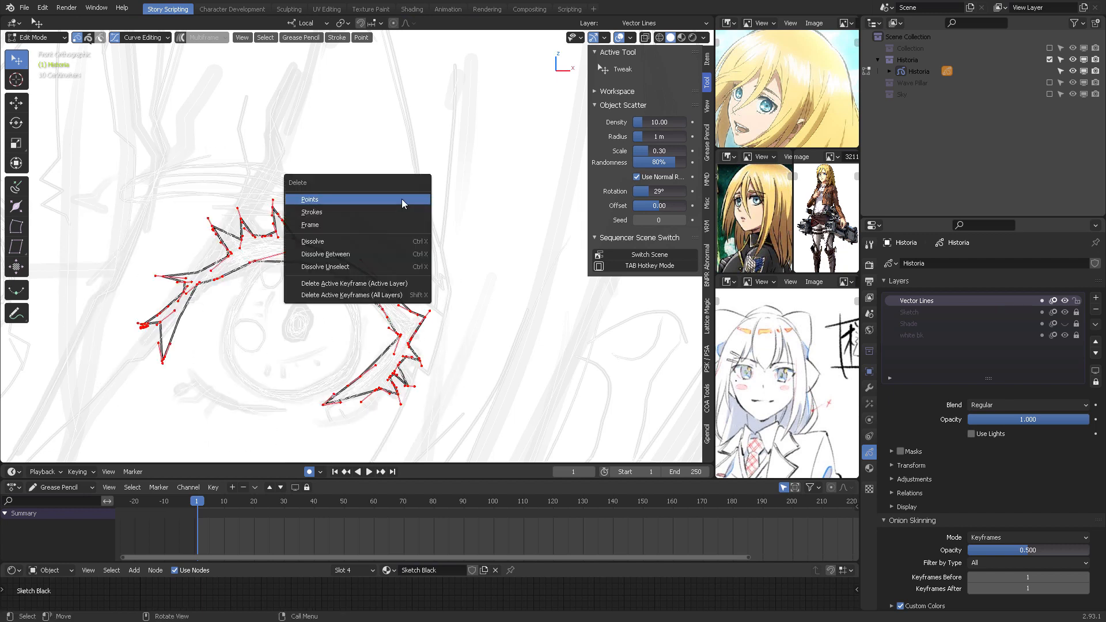
key("Escape")
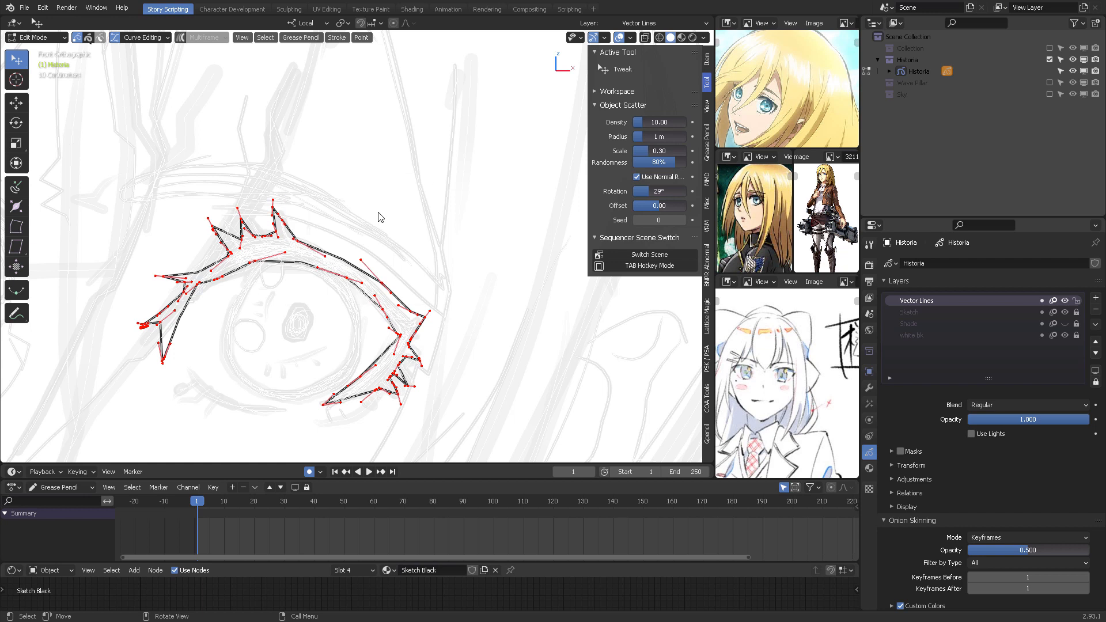
key("x")
key("Escape")
key("x")
key("d")
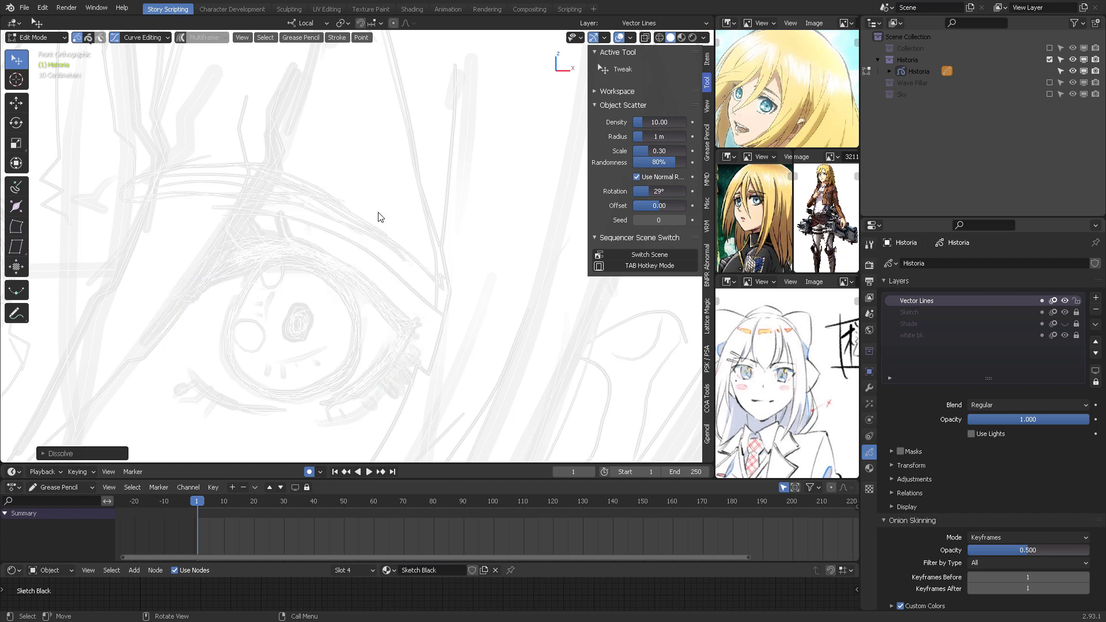
Step: Redraw the near eye's lid edges and pointed lashes in Draw mode with 2 px Ink Pen strokes
key("ctrl+Tab")
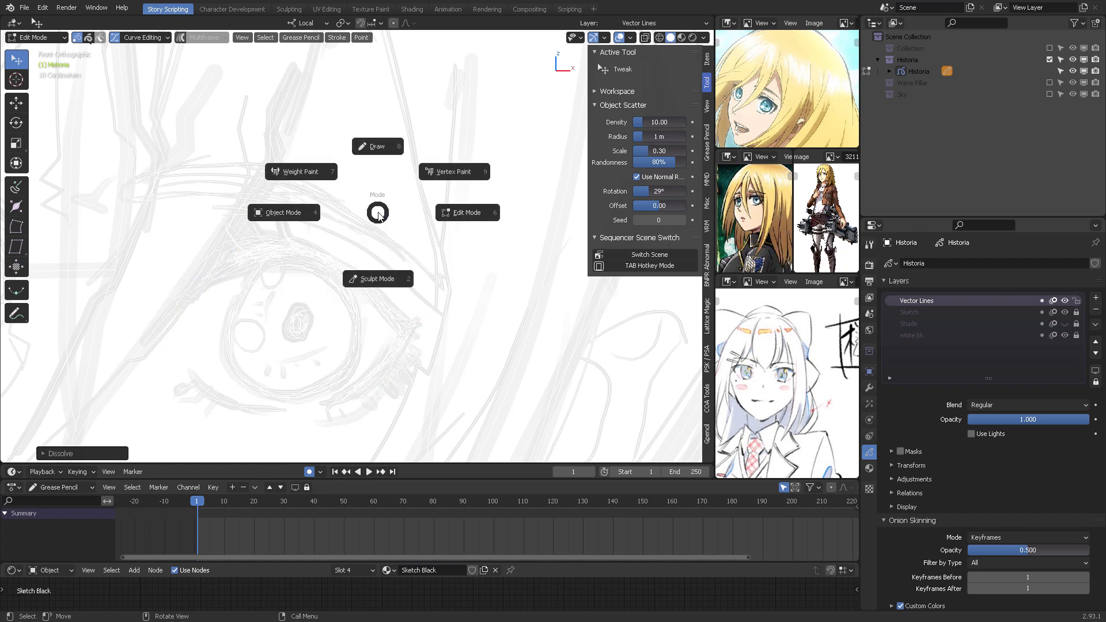
left_click(378, 152)
mouse_move(174, 314)
left_mouse_down()
mouse_move(265, 260)
mouse_move(349, 282)
mouse_move(407, 334)
mouse_move(316, 401)
mouse_move(401, 403)
mouse_move(405, 354)
left_mouse_up()
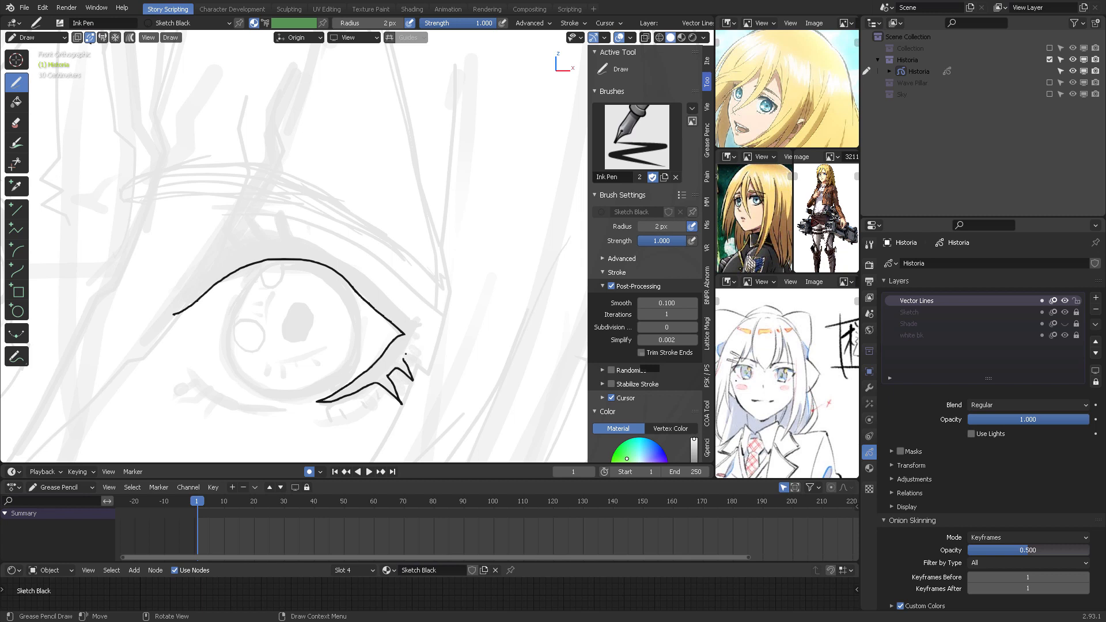
left_click_drag(435, 316, 301, 237)
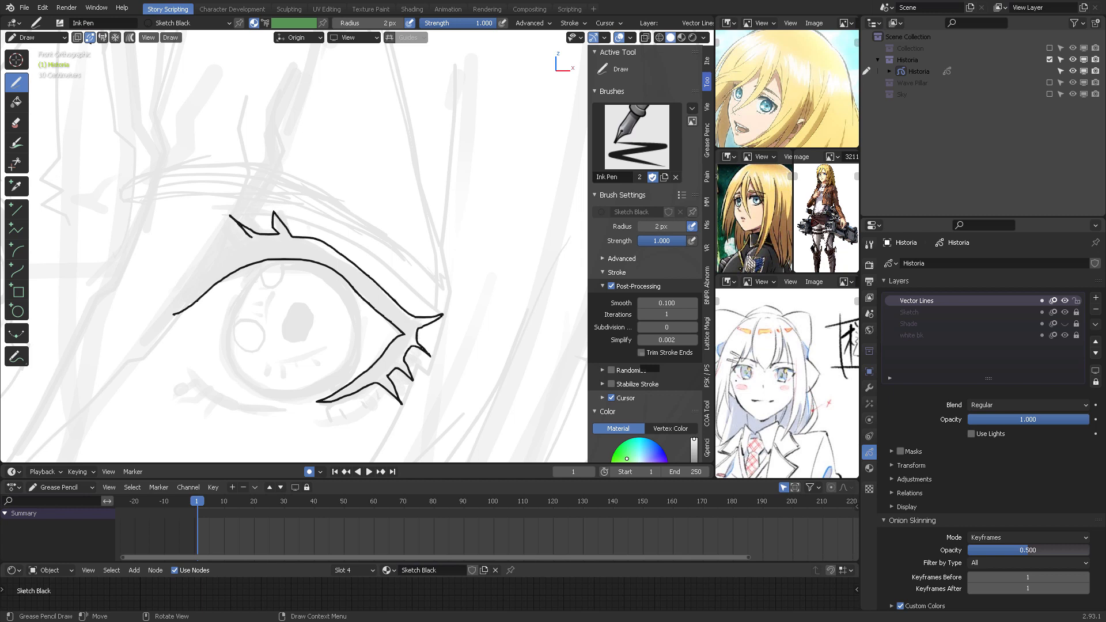
left_click_drag(223, 251, 158, 260)
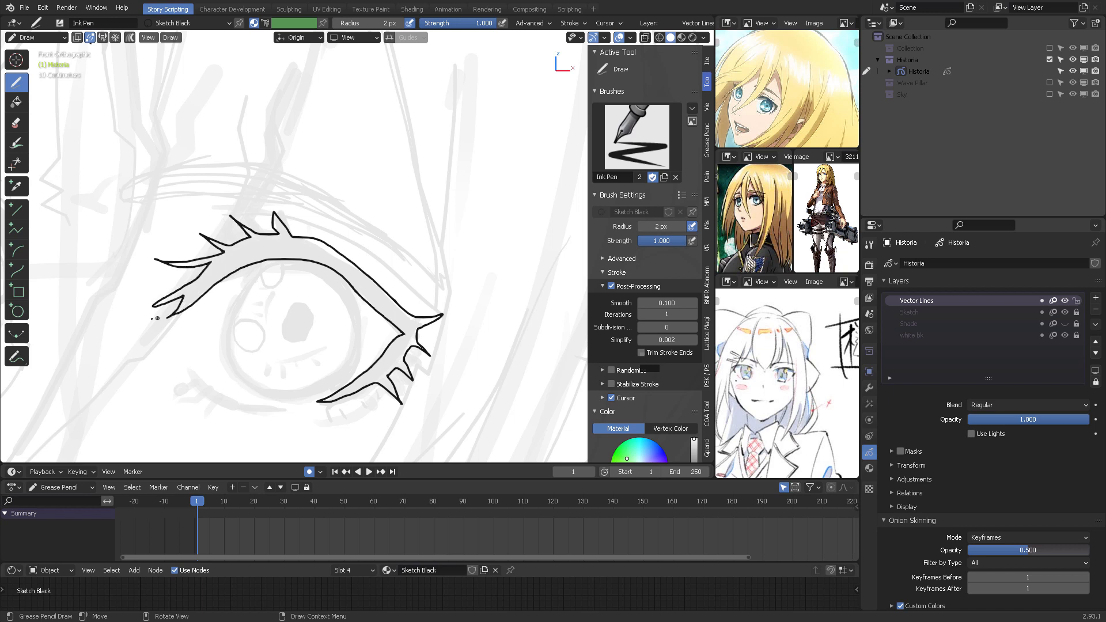
middle_click_drag(368, 313, 410, 244, "shift")
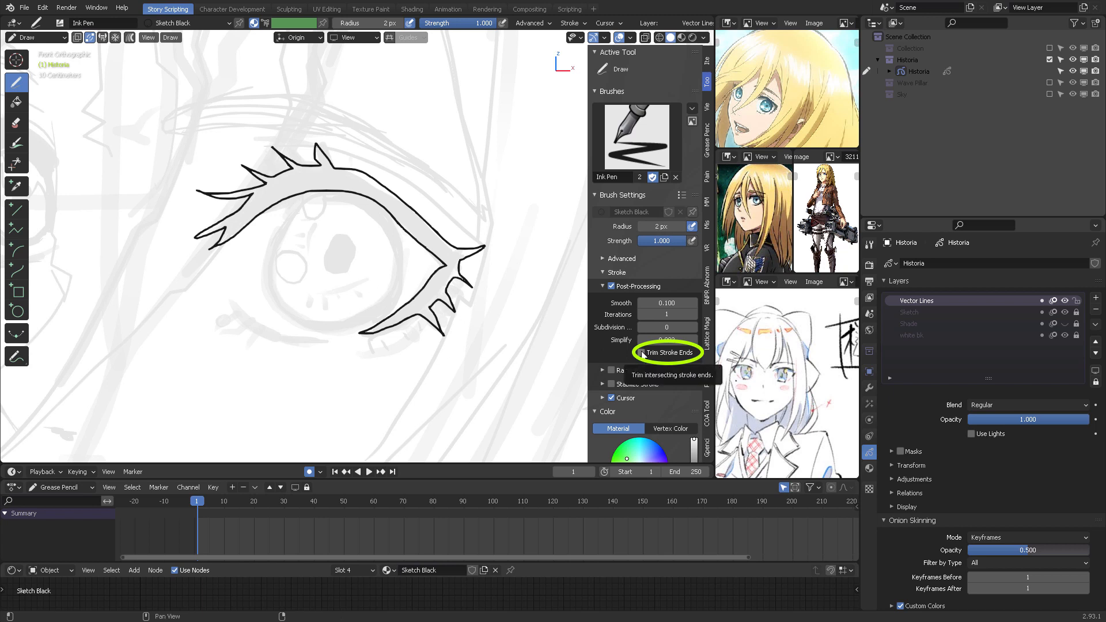
Step: Set the Ink Pen radius to 10 px and draw one thick curved hair stroke between the near eye and the ear
scroll(372, 265, "down", 3)
middle_click_drag(428, 97, 351, 223, "shift")
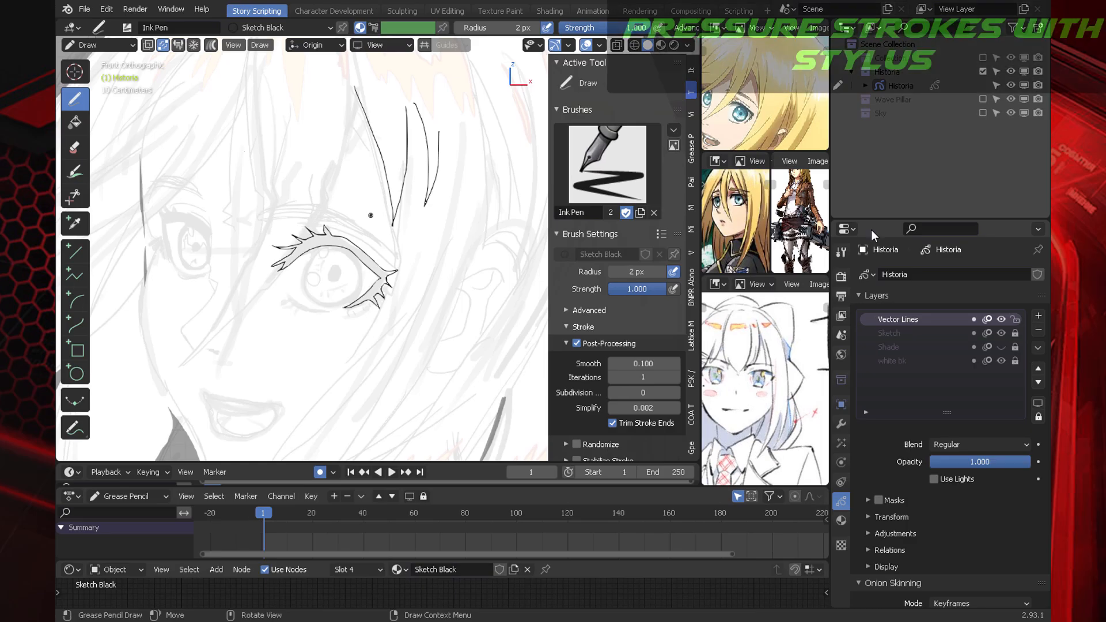
left_click(653, 270)
type("10")
key("Return")
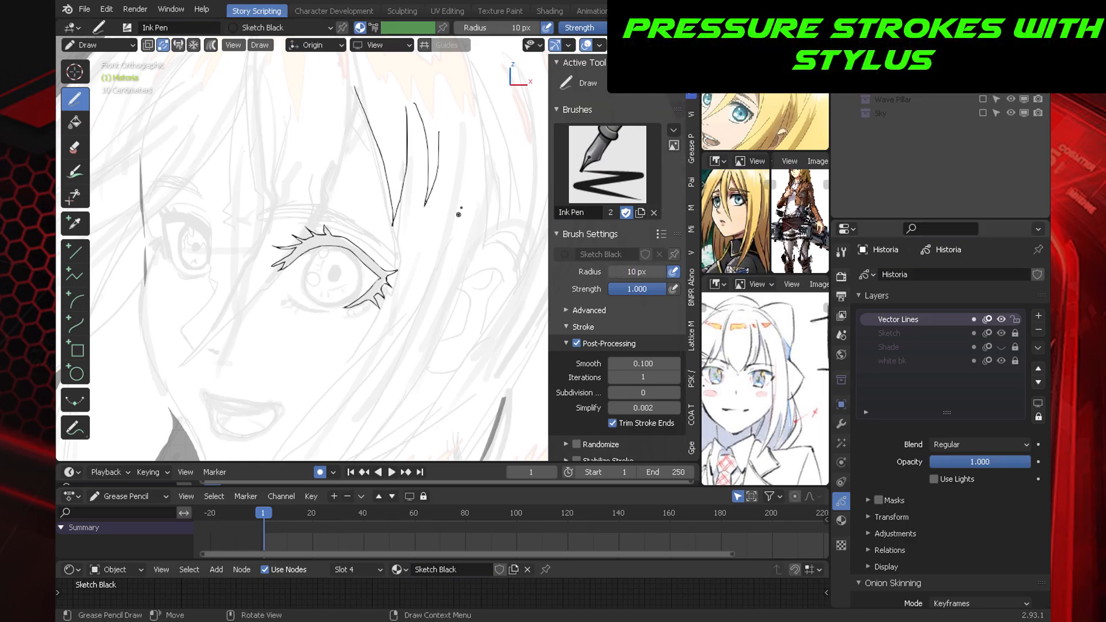
left_click_drag(465, 203, 423, 312)
Step: Set the Ink Pen radius to 2 px and draw thin, tapering hair strokes beside and above the thick one
left_click(643, 271)
type("2")
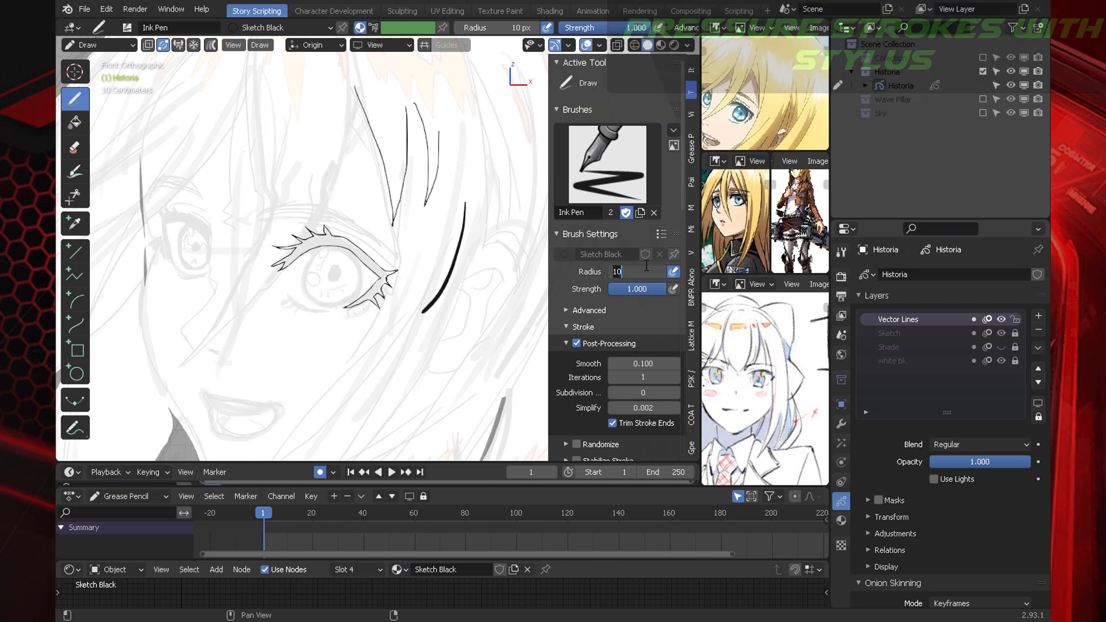
key("Return")
left_click_drag(504, 208, 451, 308)
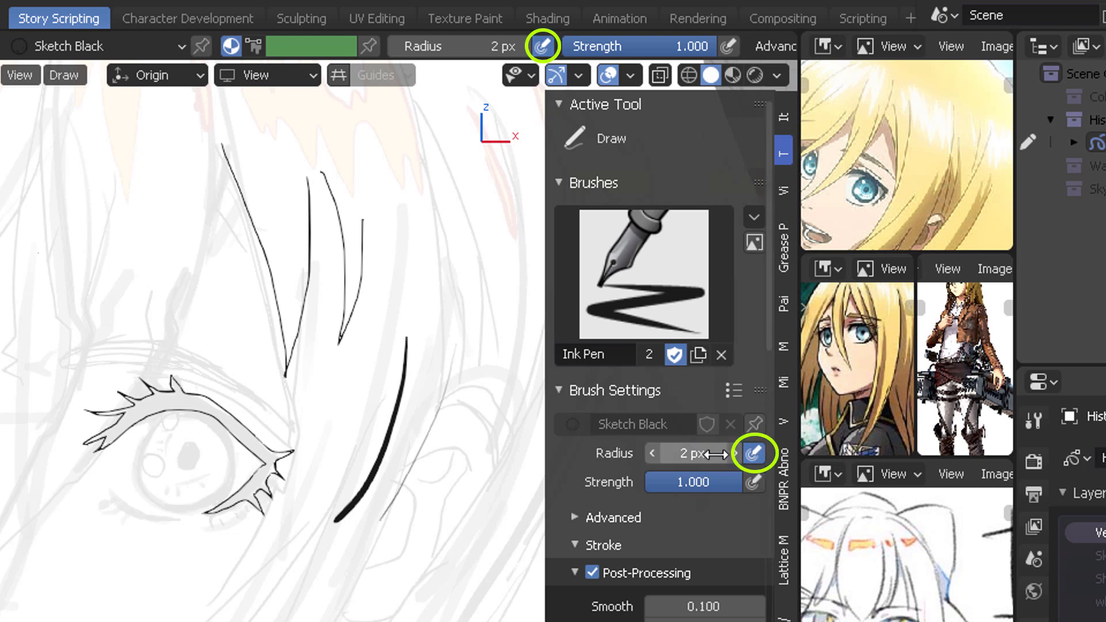
left_click_drag(435, 330, 431, 191)
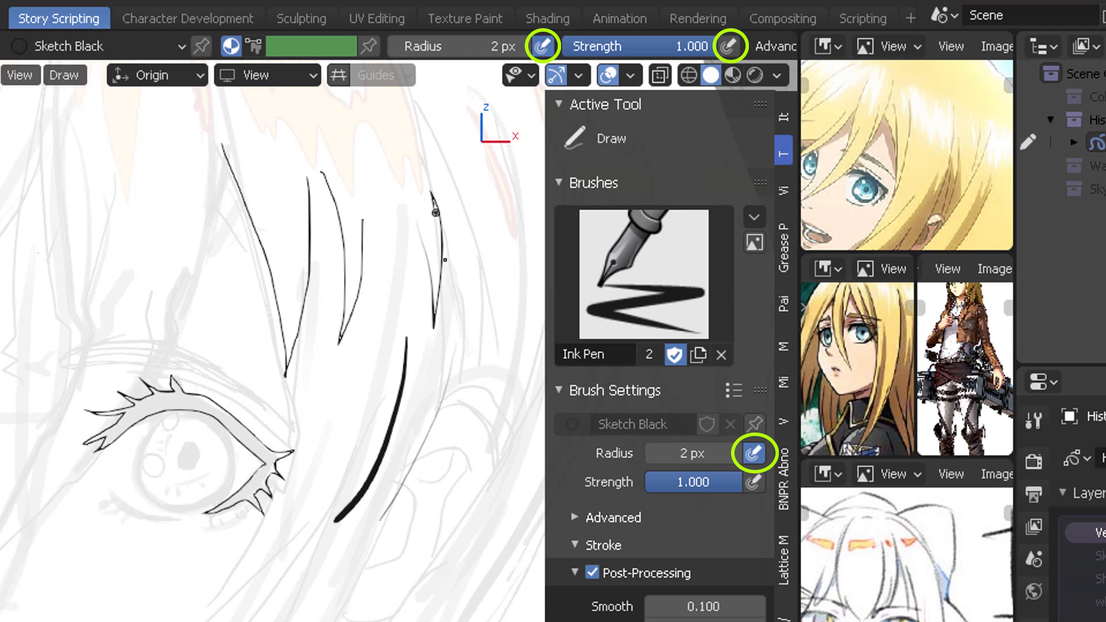
Step: Add a fine 2 px hair strand over the sketch line beyond the pointed strands
scroll(494, 205, "up", 6)
middle_click_drag(478, 234, 90, 553, "shift")
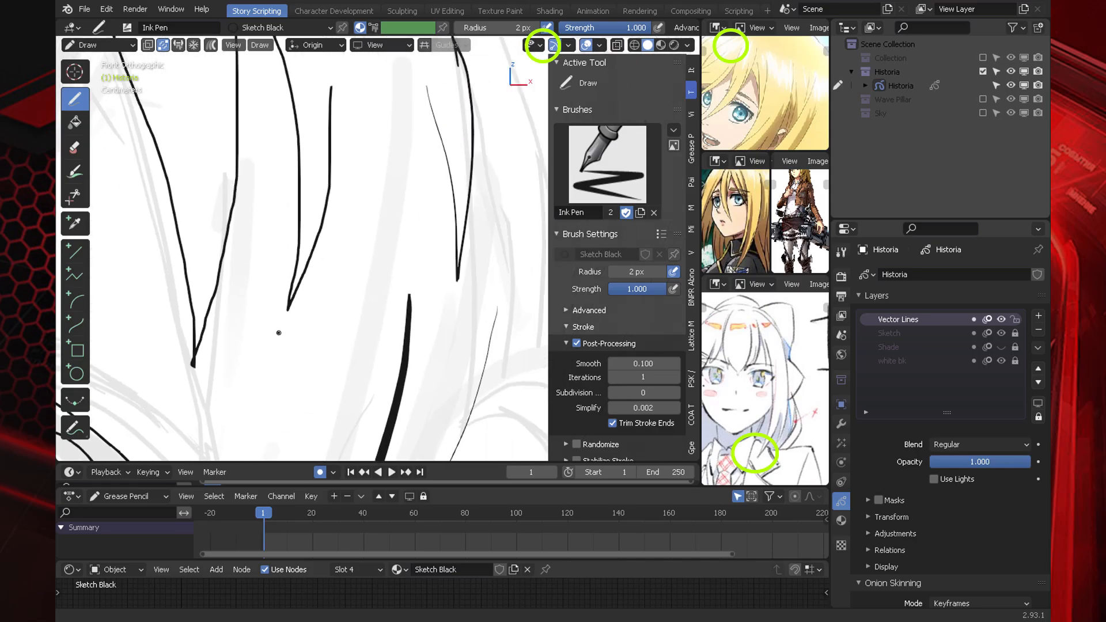
middle_click_drag(435, 236, 330, 289, "shift")
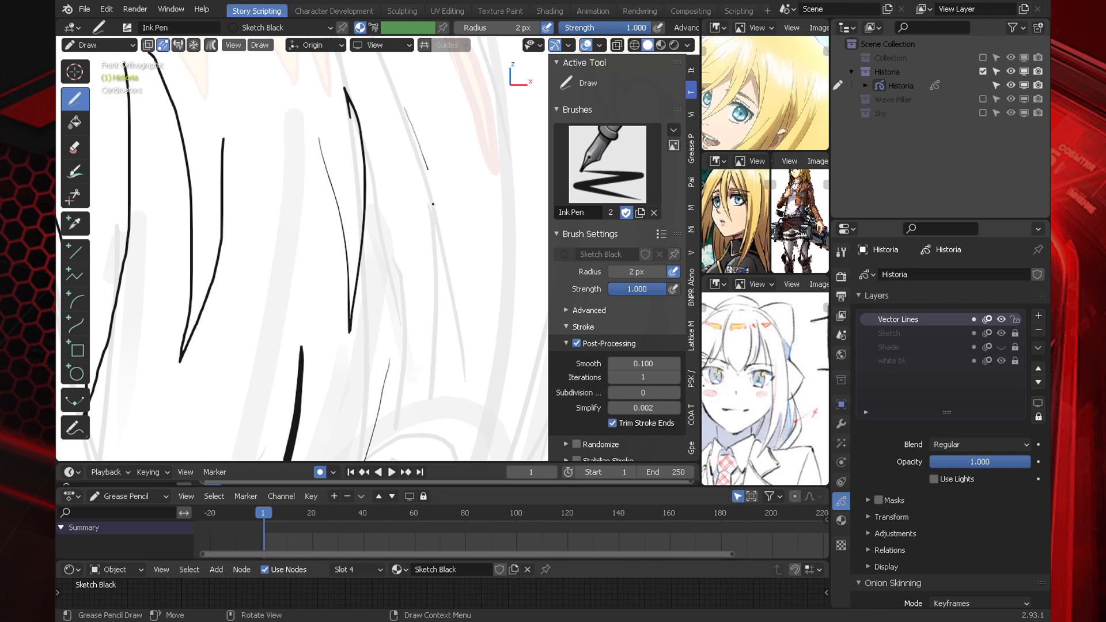
mouse_move(433, 204)
left_mouse_down()
mouse_move(433, 337)
mouse_move(458, 154)
left_mouse_up()
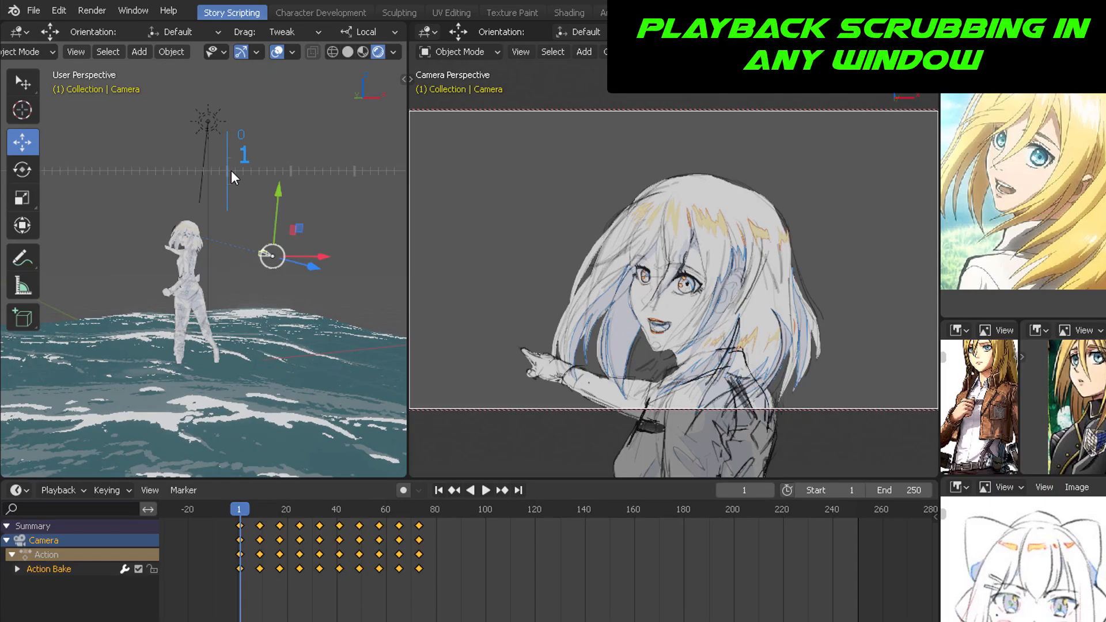
Step: Scrub through the camera animation's frames from inside the 3D viewport
mouse_move(240, 171)
left_mouse_down()
mouse_move(351, 166)
mouse_move(240, 166)
mouse_move(334, 170)
mouse_move(254, 170)
left_mouse_up()
mouse_move(254, 171)
middle_mouse_down("alt")
mouse_move(337, 173)
mouse_move(157, 173)
mouse_move(331, 174)
mouse_move(288, 172)
mouse_move(337, 164)
mouse_move(309, 157)
mouse_move(266, 163)
mouse_move(338, 172)
mouse_move(289, 157)
mouse_move(351, 158)
mouse_move(296, 157)
middle_mouse_up("alt")
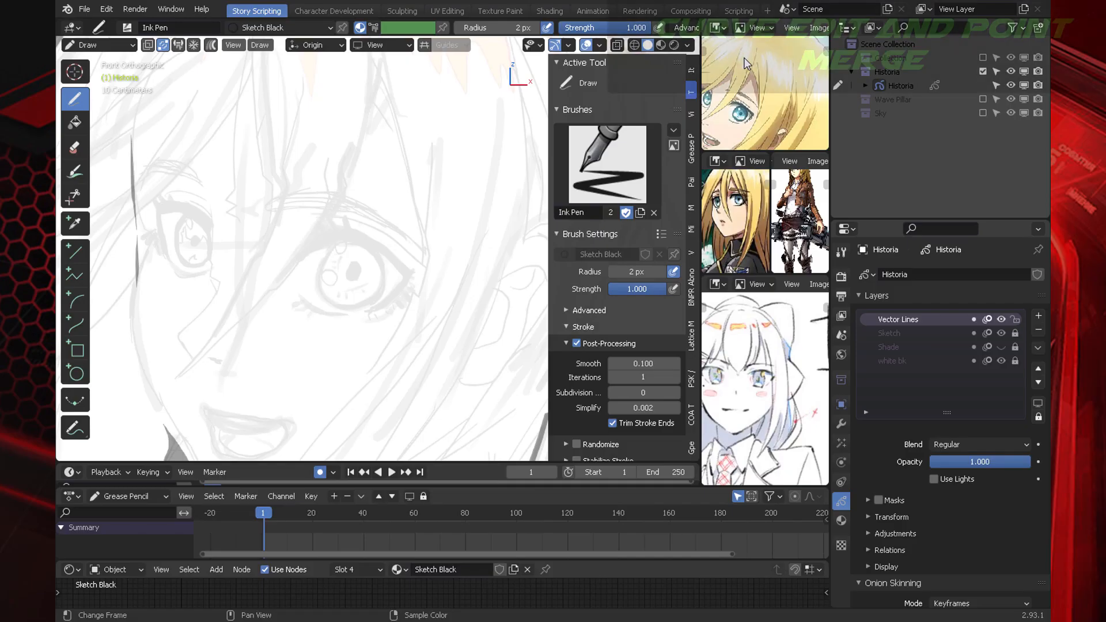
Step: Draw the upper edge of the near eyebrow over the sketch with a 2 px Arc and bend it into an arch
middle_click_drag(369, 211, 377, 198, "shift")
left_click(78, 302)
left_click_drag(277, 184, 439, 244)
left_click_drag(368, 162, 376, 151)
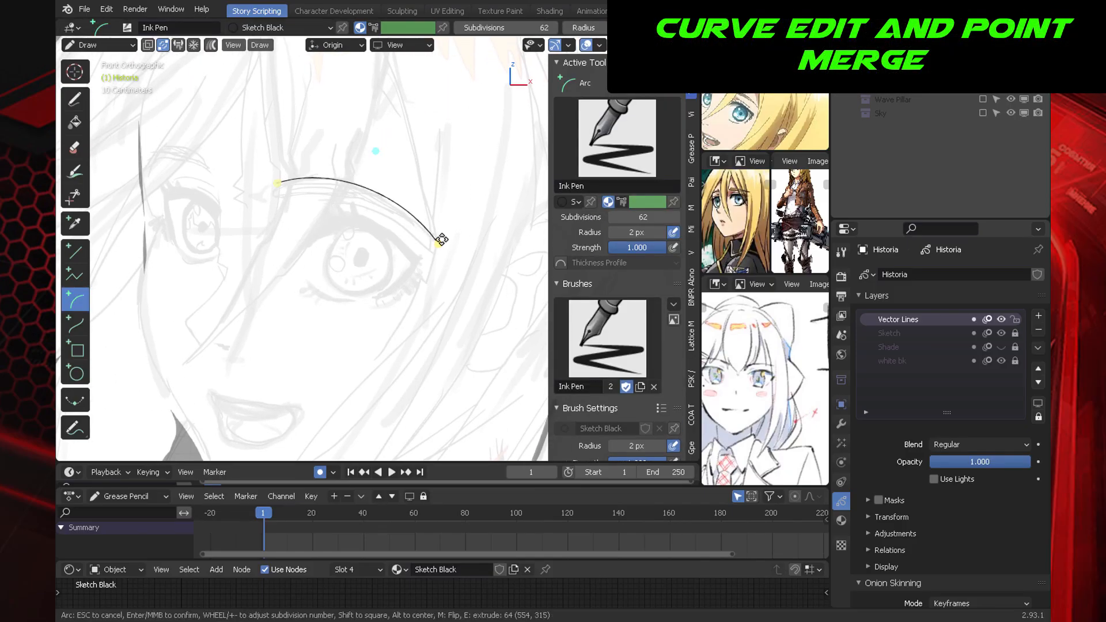
key("Return")
Step: Draw the eyebrow's lower edge with a second Arc, fitting its bend and ends so the outer tips of both lines meet
left_click_drag(267, 198, 434, 246)
left_click_drag(370, 154, 363, 166)
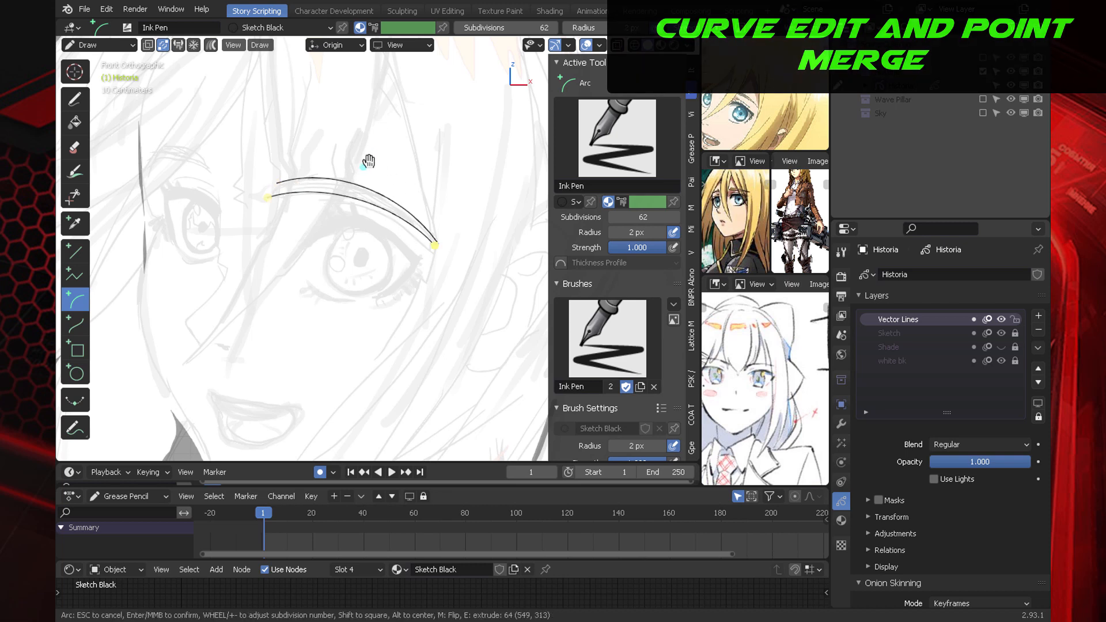
left_click_drag(435, 246, 433, 238)
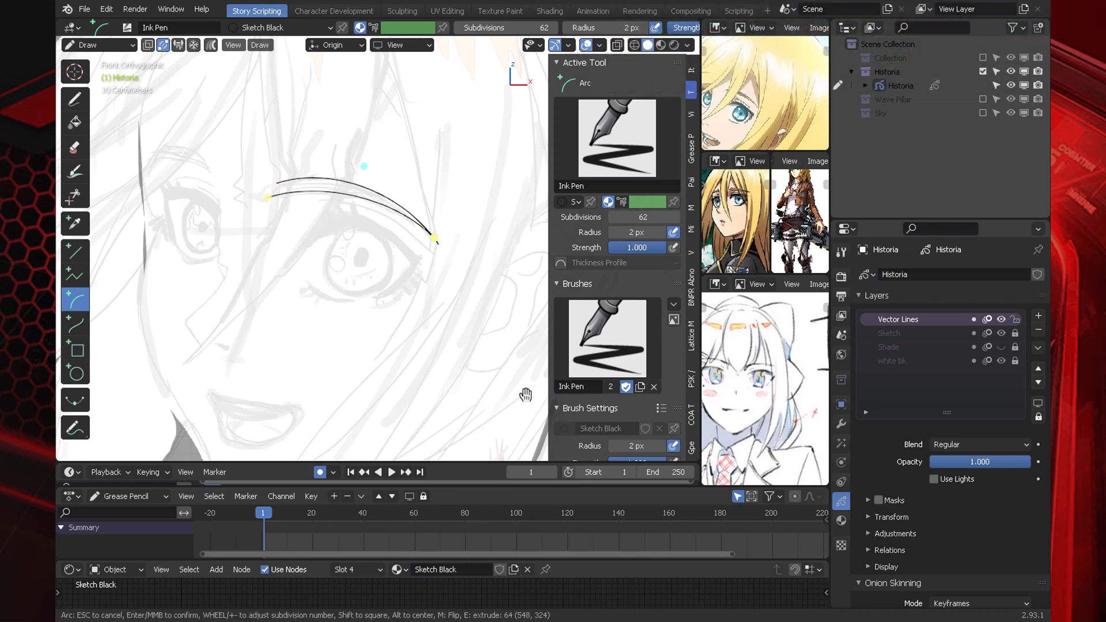
left_click_drag(267, 198, 274, 193)
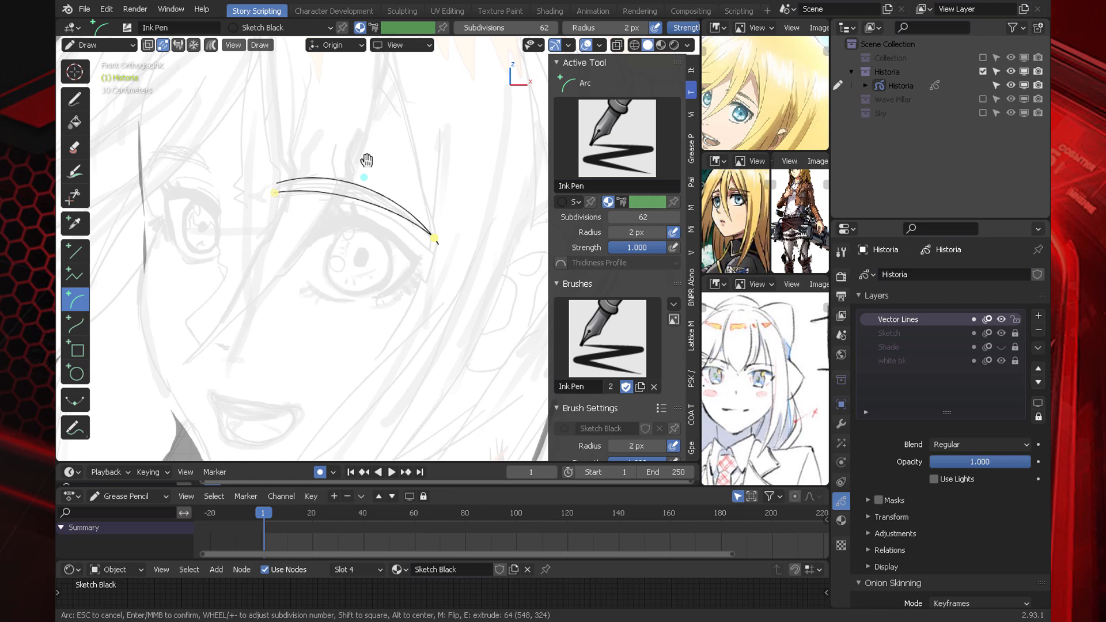
left_click_drag(359, 169, 354, 164)
mouse_move(274, 193)
left_mouse_down()
mouse_move(258, 186)
mouse_move(267, 189)
left_mouse_up()
key("Return")
Step: Select both eyebrow lines in Edit Mode and turn Curve Editing off and on again to compare their points and handles
key("ctrl+Tab")
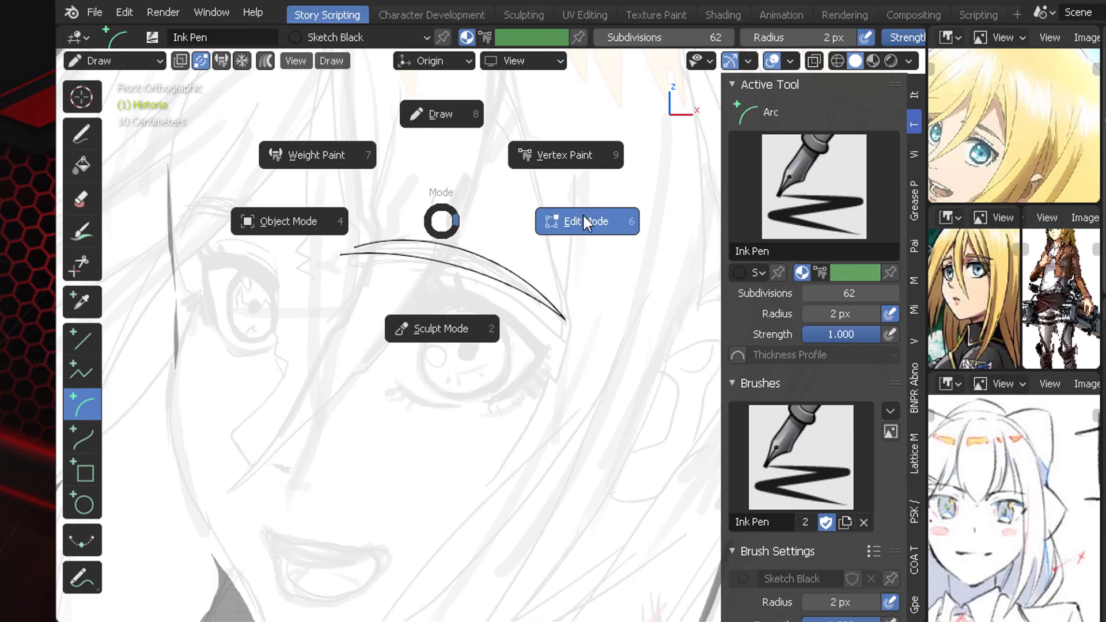
left_click(447, 162)
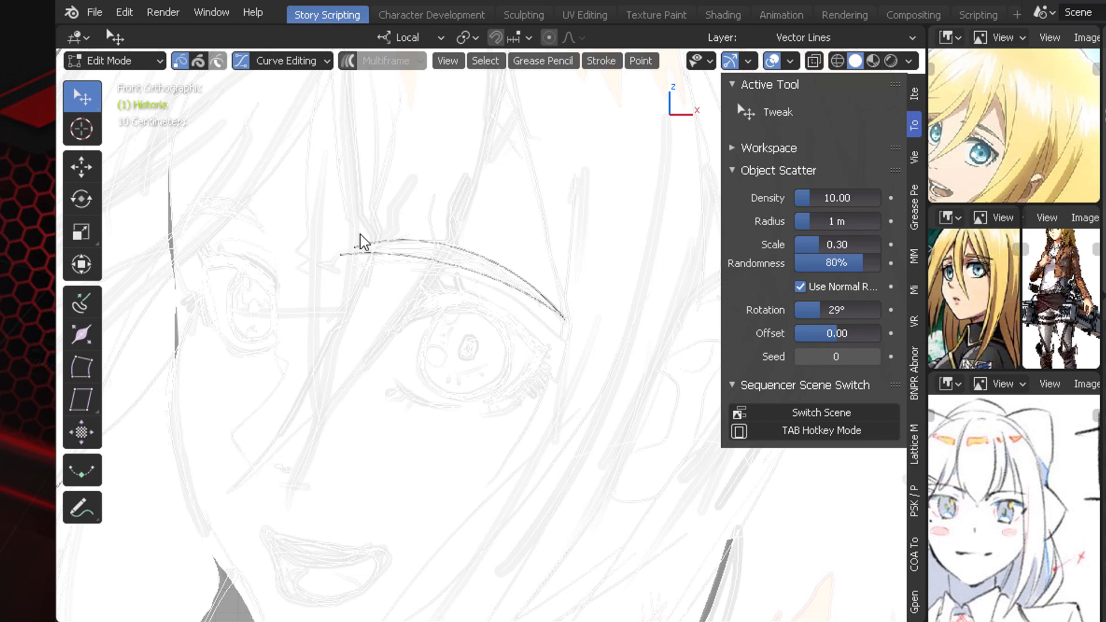
key("a")
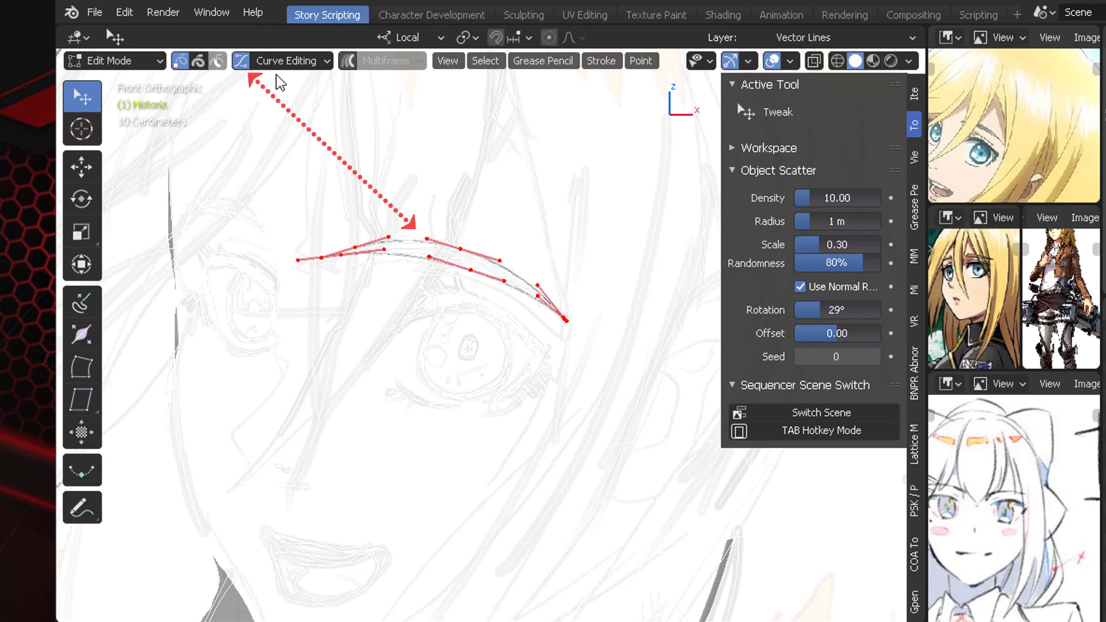
left_click(242, 61)
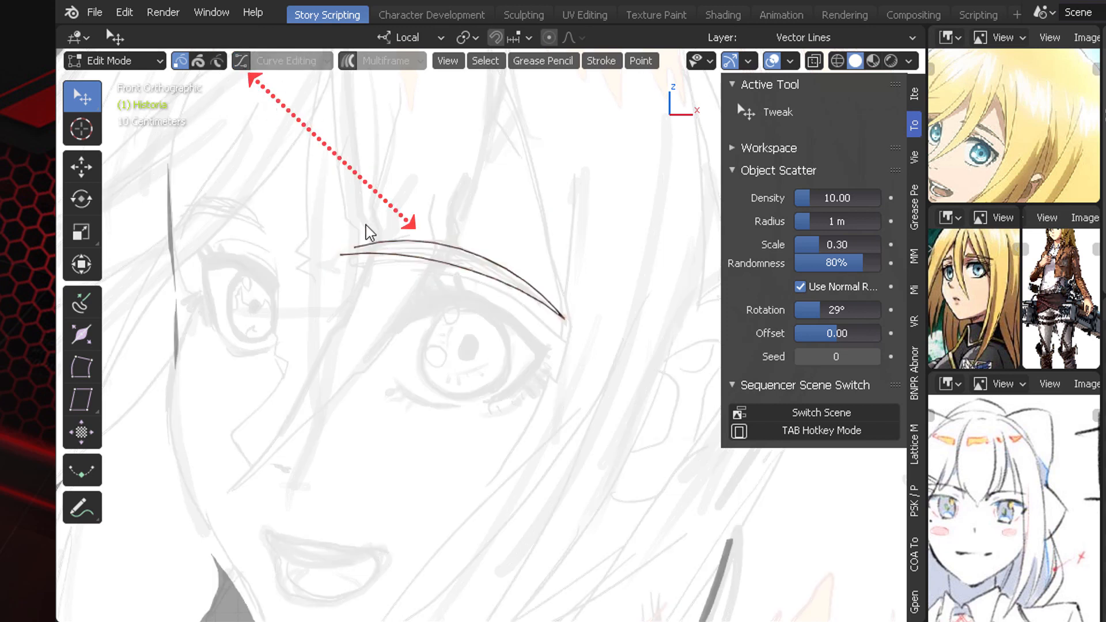
left_click(242, 60)
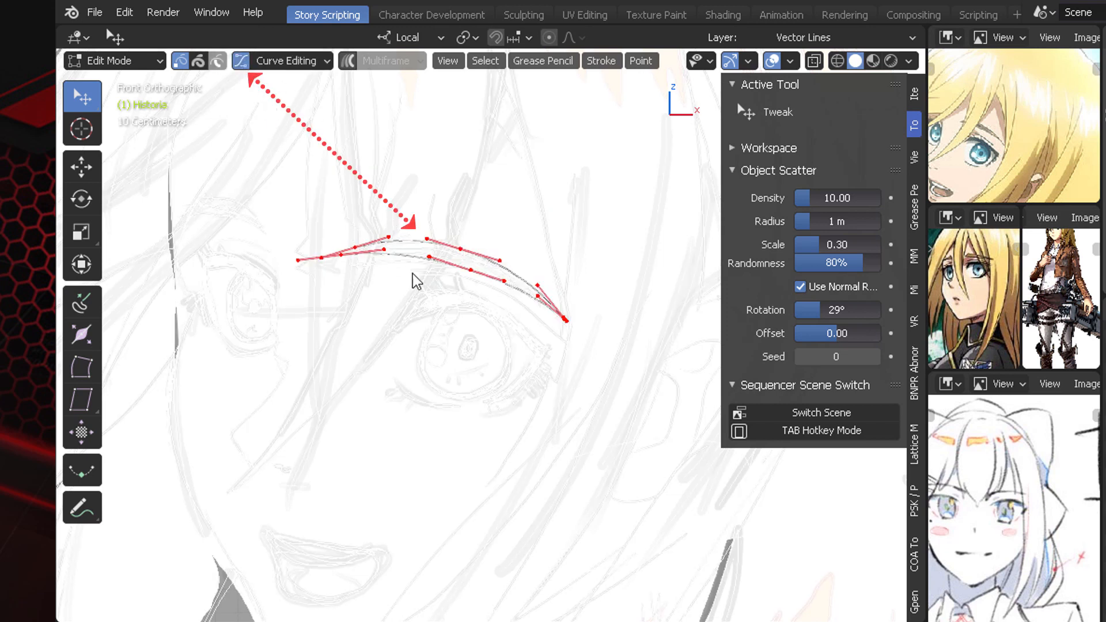
Step: Move the inner end point of the eyebrow's upper line onto the inner end of its lower line
scroll(415, 190, "up", 6)
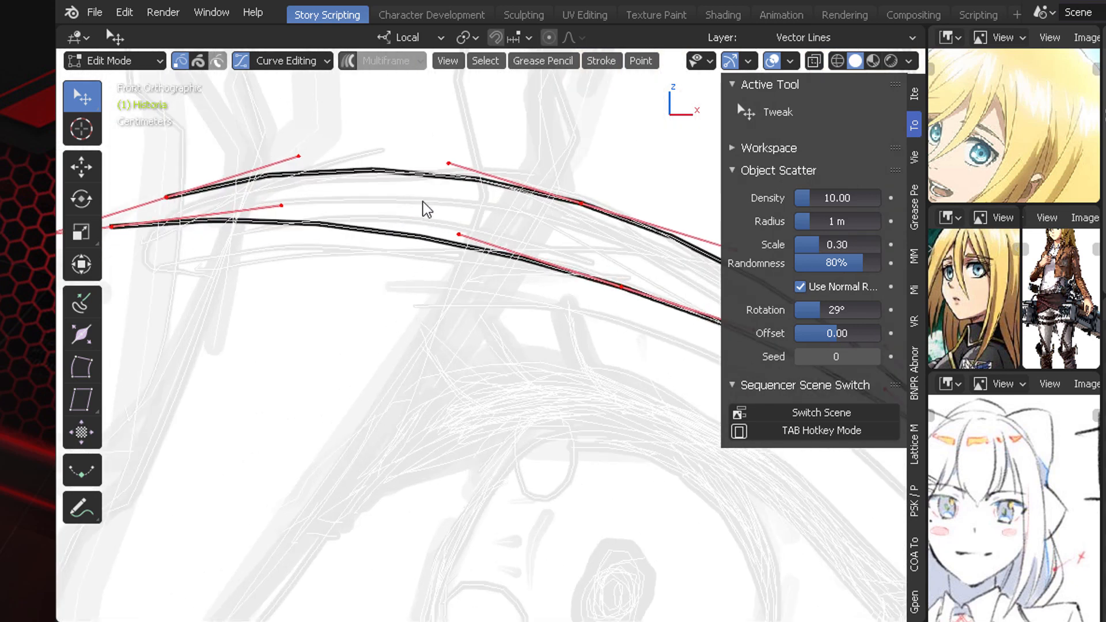
middle_click_drag(426, 209, 515, 288, "shift")
left_click(260, 266)
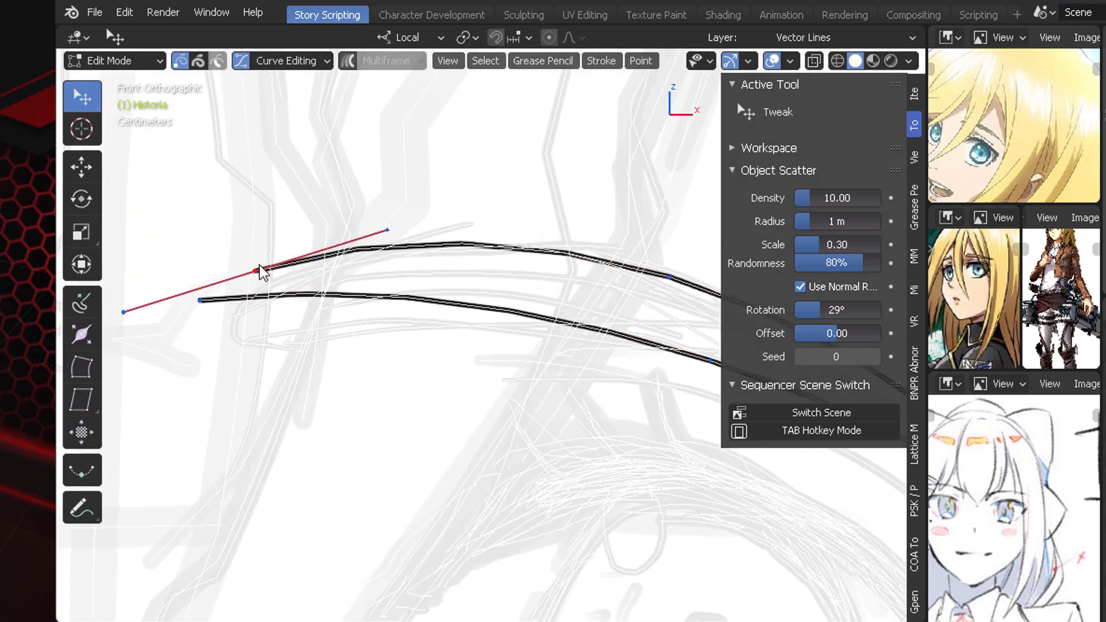
left_click_drag(257, 270, 198, 297)
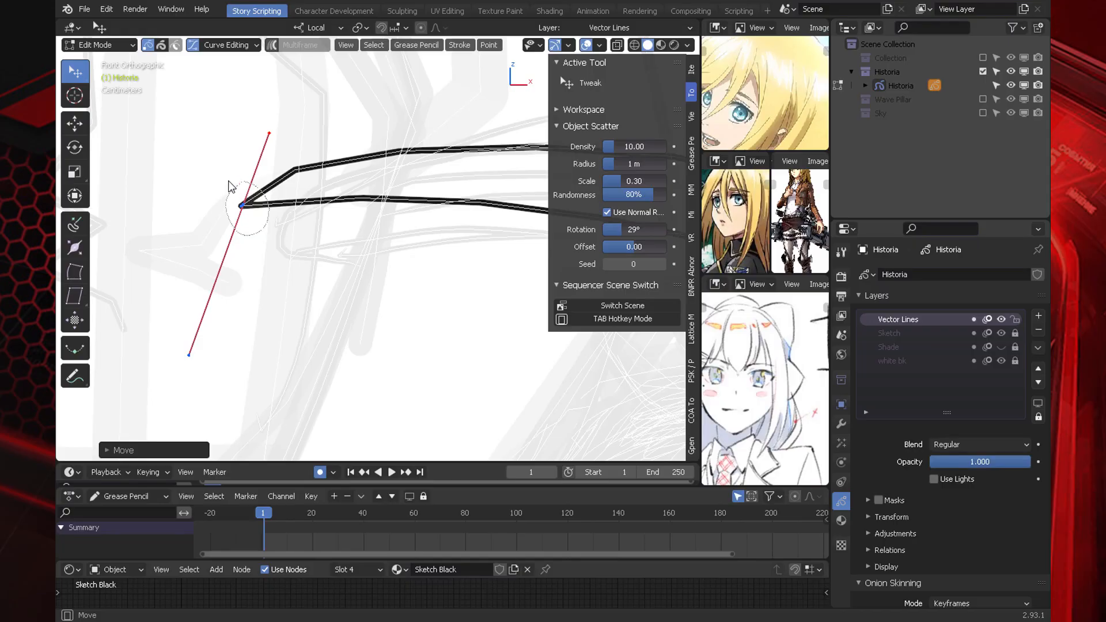
Step: Move the inner end point of the near eyebrow's upper line slightly off the lower line's end and select both end points
left_click(233, 201)
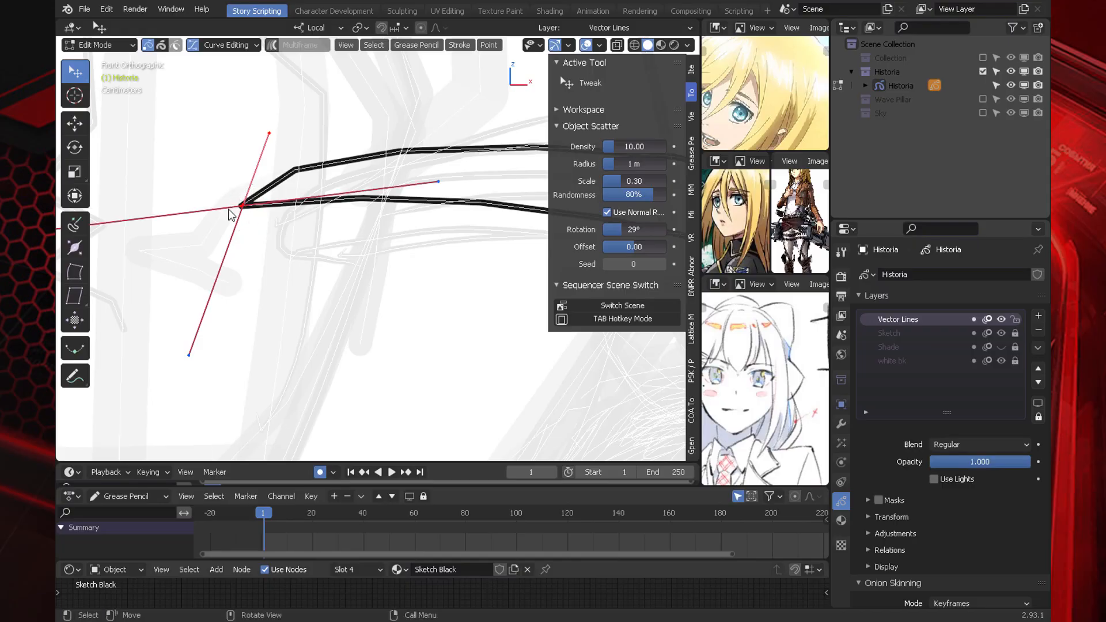
left_click(489, 45)
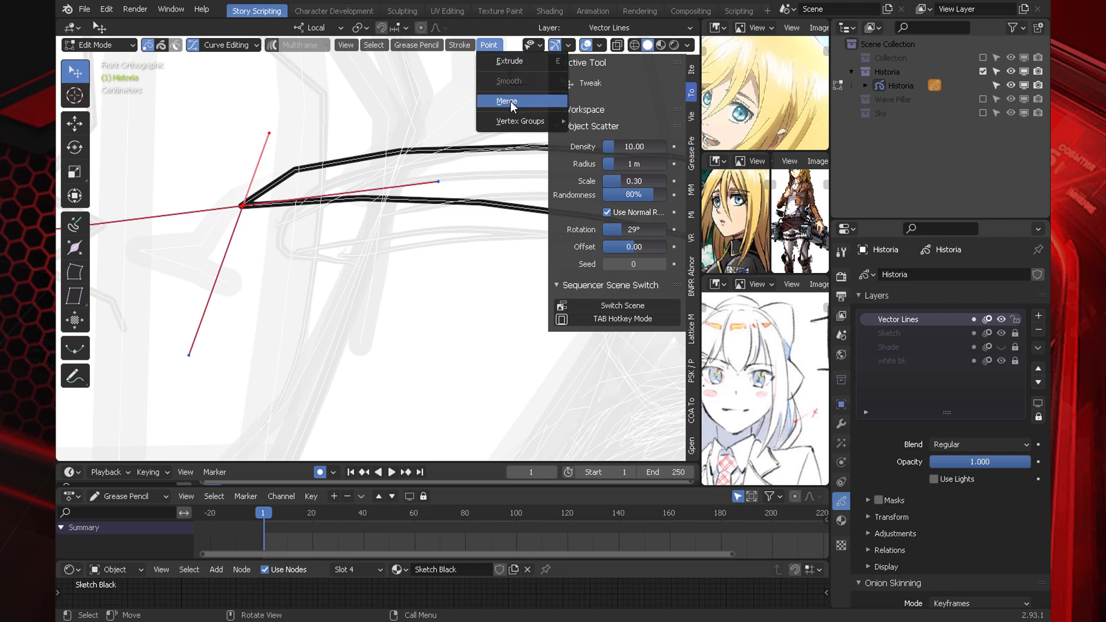
mouse_move(245, 202)
left_mouse_down()
mouse_move(263, 209)
mouse_move(238, 195)
left_mouse_up()
left_click(242, 207, "shift")
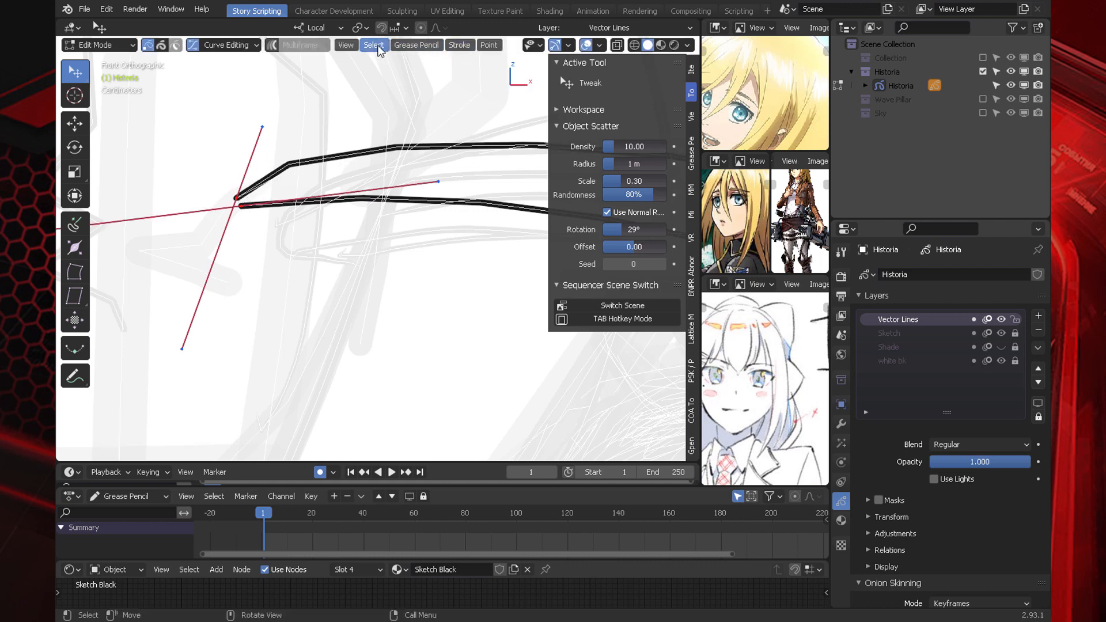
Step: Turn off Curve Editing and raise the Vertex Opacity overlay so the stroke points show clearly
left_click(194, 46)
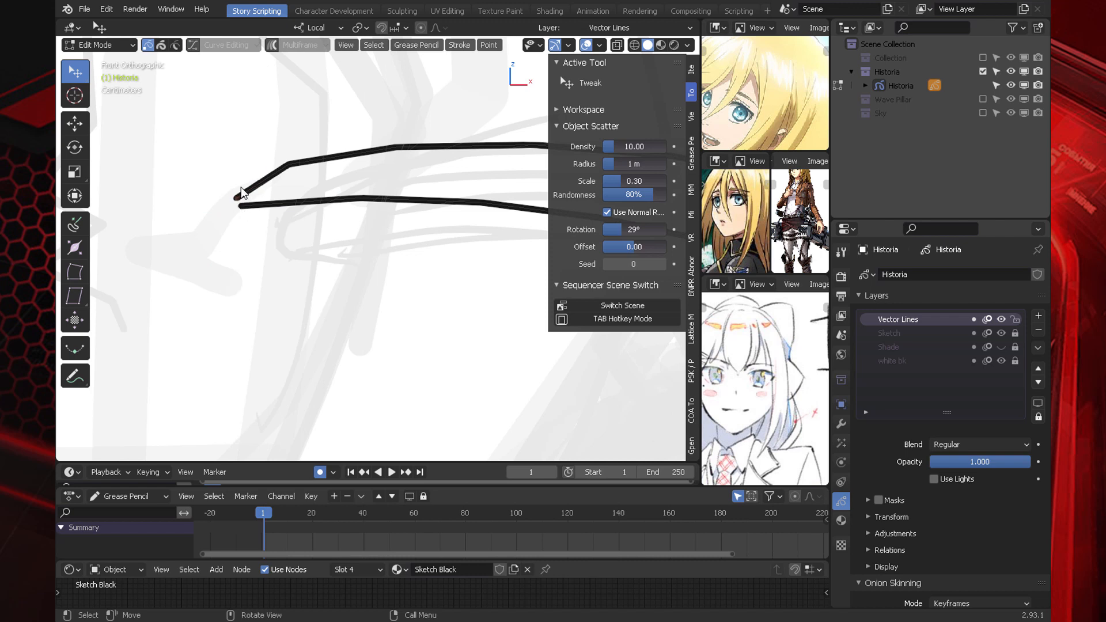
left_click(601, 46)
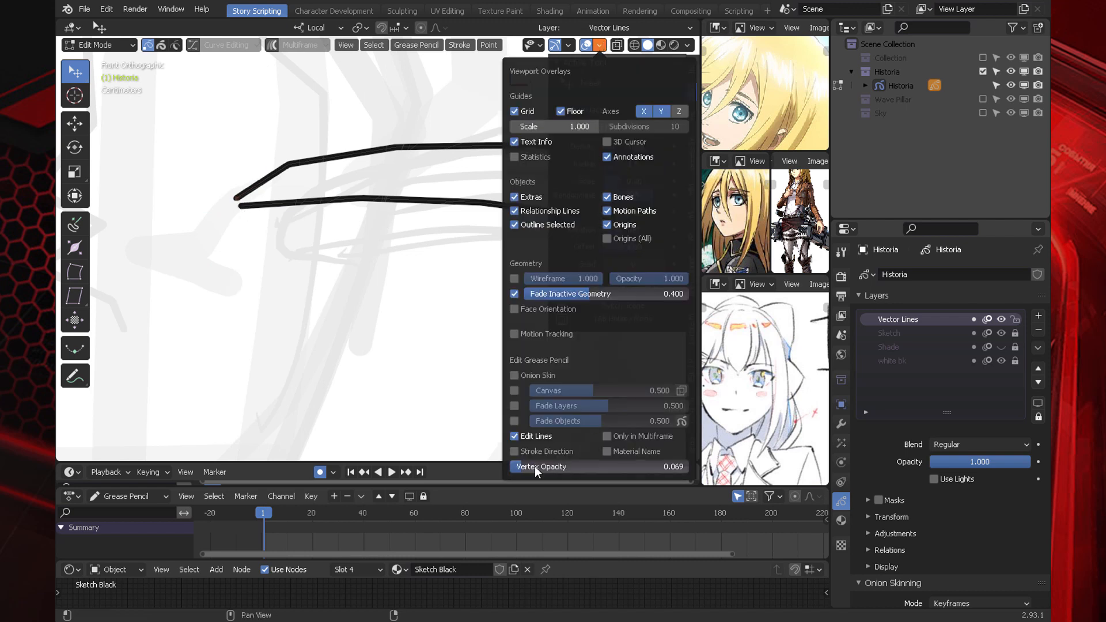
left_click_drag(535, 466, 651, 466)
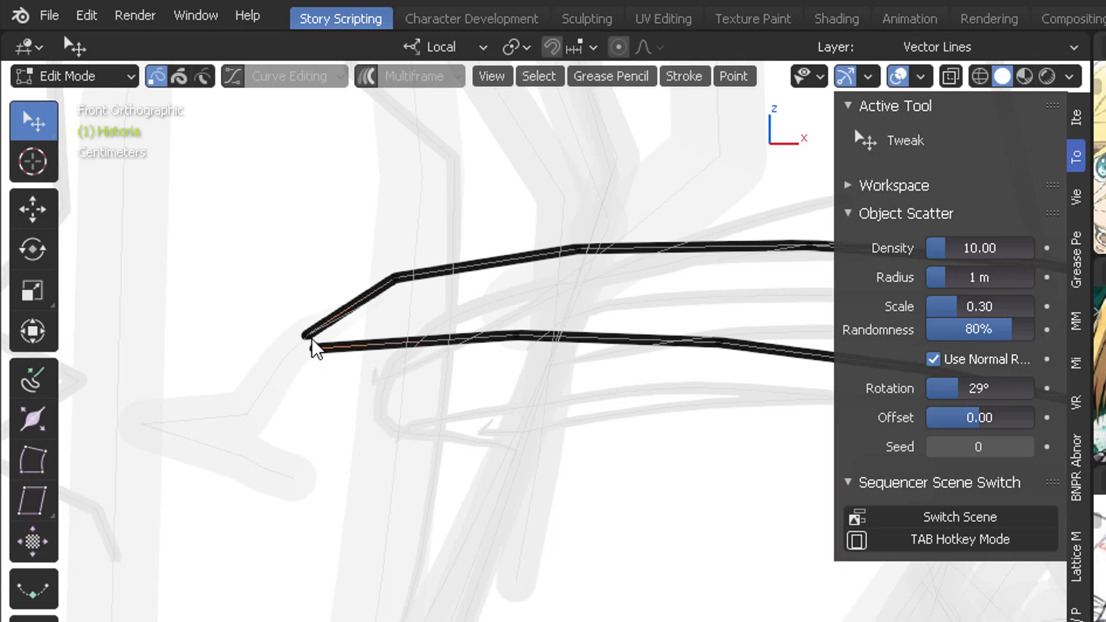
Step: Select the two inner end points of the near eyebrow's lines and merge them into a connected stroke
mouse_move(306, 330)
right_mouse_down("ctrl")
mouse_move(296, 327)
mouse_move(306, 333)
right_mouse_up("ctrl")
left_click(733, 76)
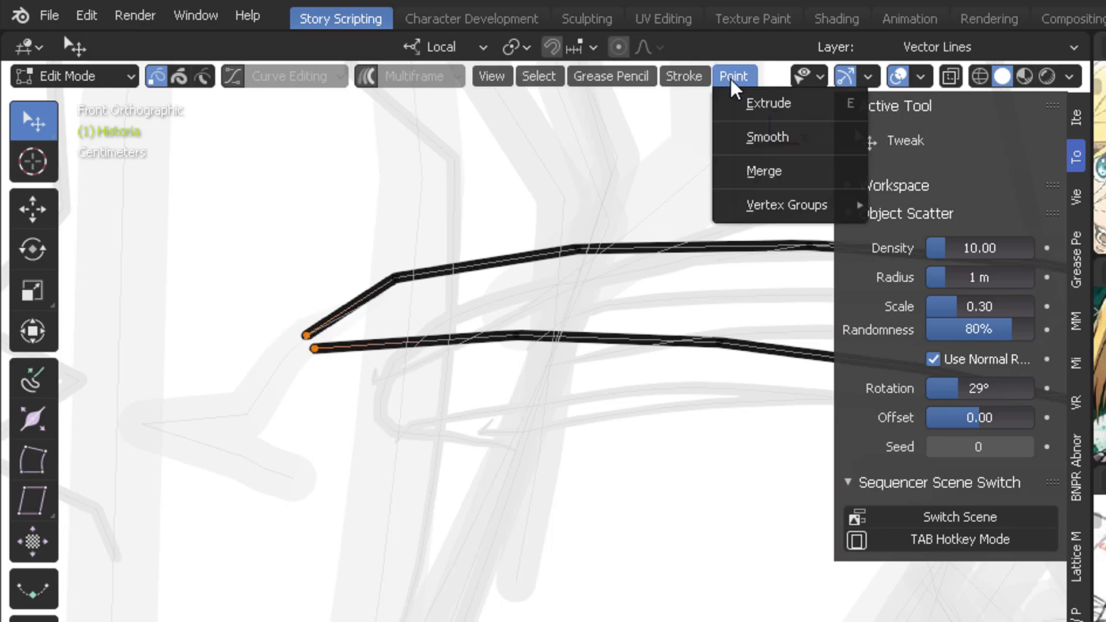
left_click(771, 171)
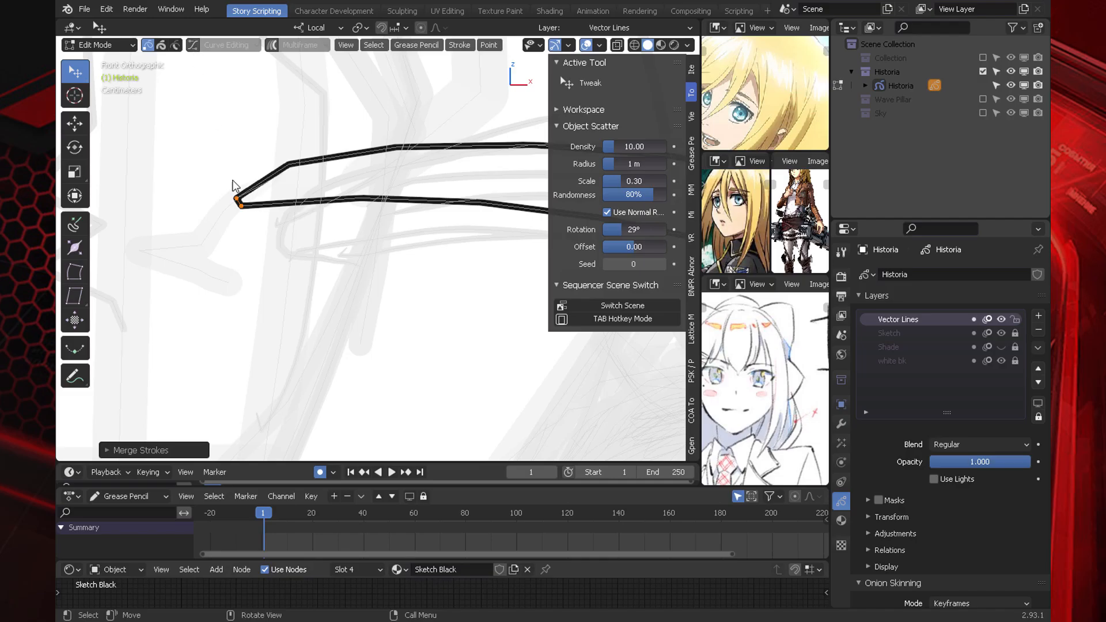
Step: Turn Curve Editing back on and examine the merged eyebrow, including how its lines meet at the outer tip
scroll(376, 249, "down", 6)
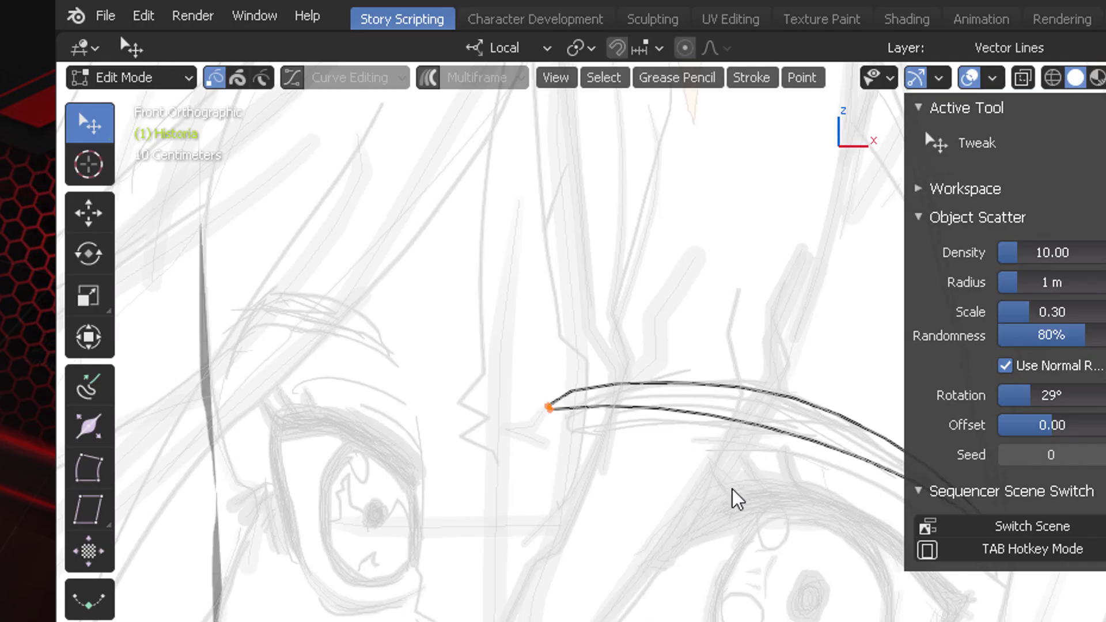
scroll(732, 490, "down", 2)
middle_click_drag(764, 443, 653, 388, "shift")
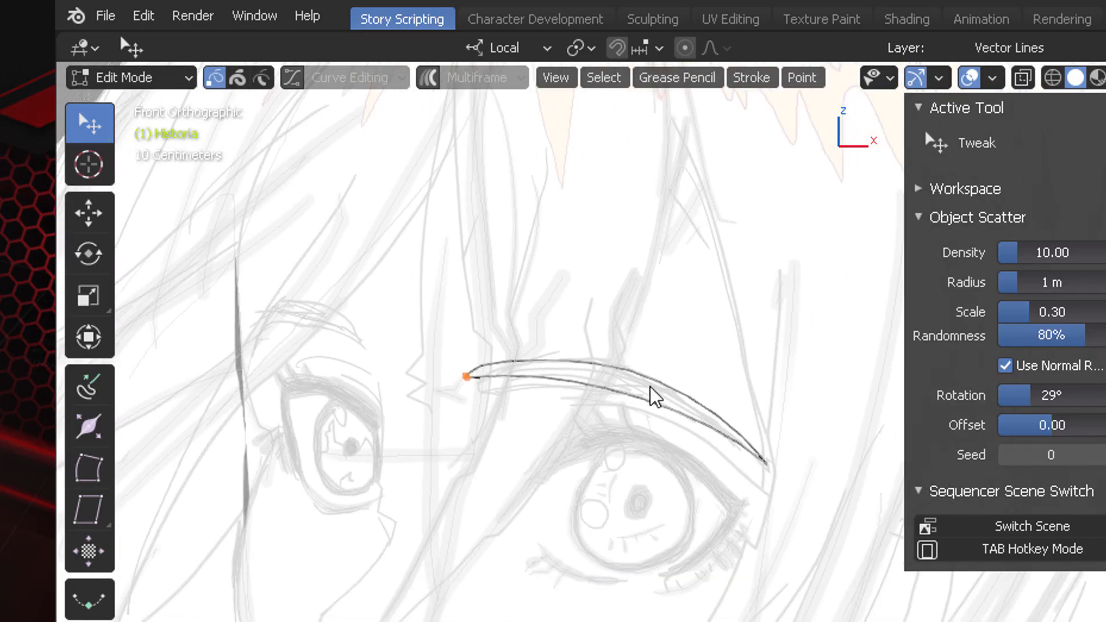
left_click(299, 83)
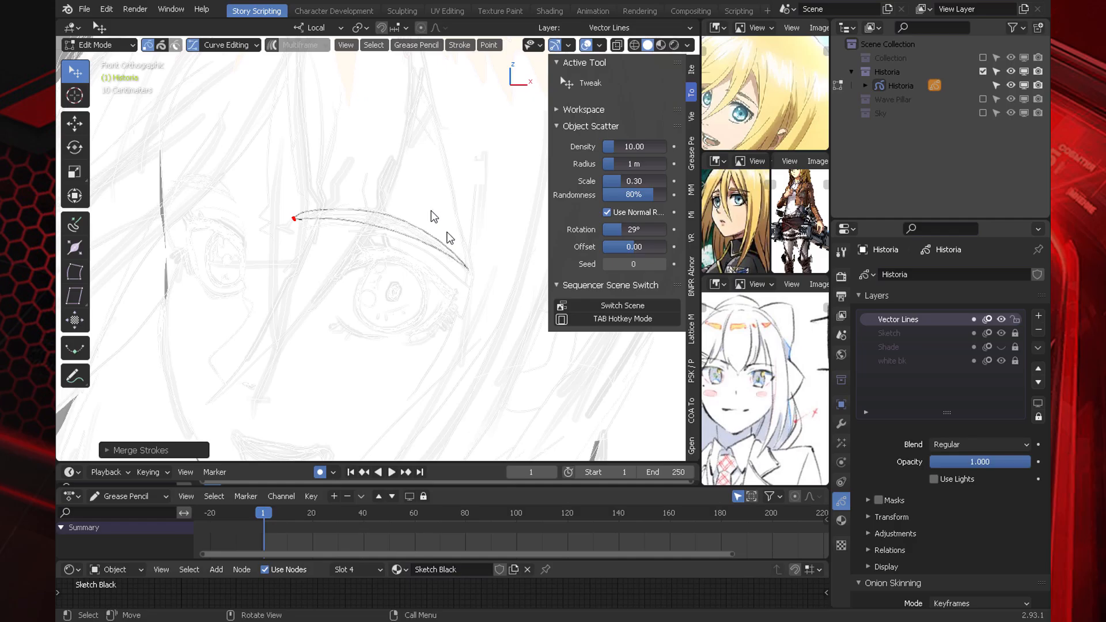
scroll(455, 230, "up", 5)
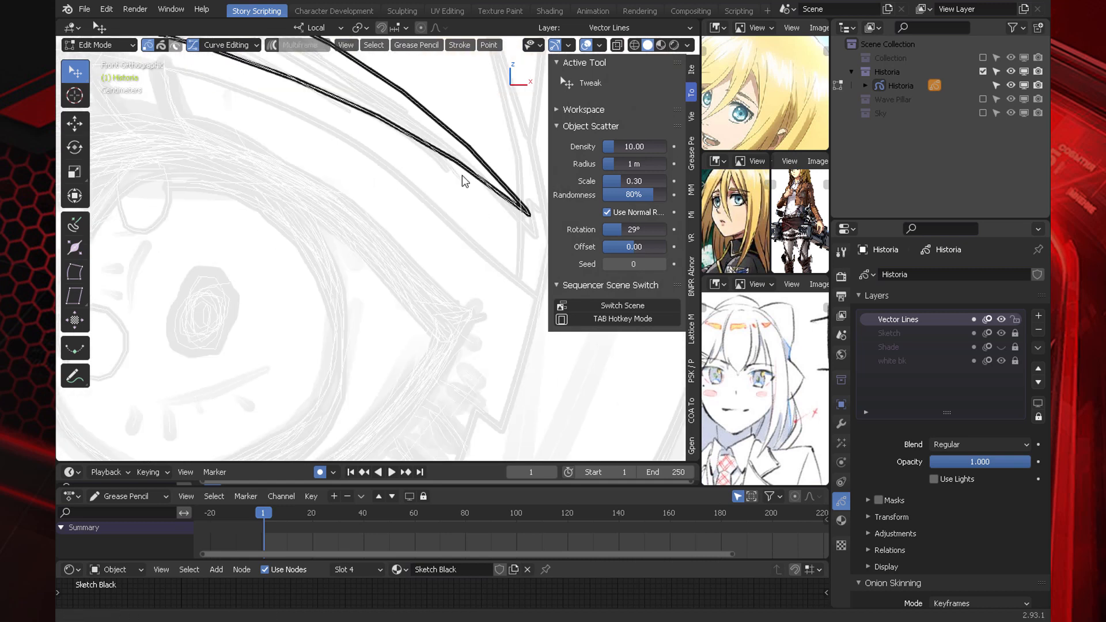
middle_click_drag(497, 213, 387, 225, "shift")
mouse_move(387, 225)
middle_mouse_down("ctrl")
mouse_move(426, 182)
mouse_move(402, 214)
middle_mouse_up("ctrl")
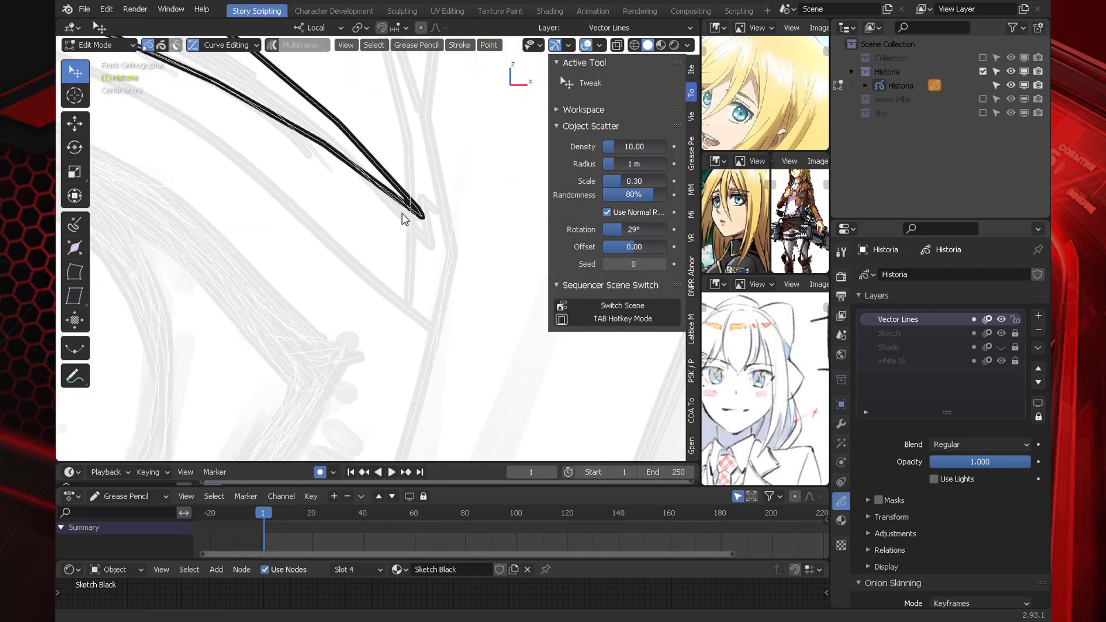
scroll(404, 219, "down", 8)
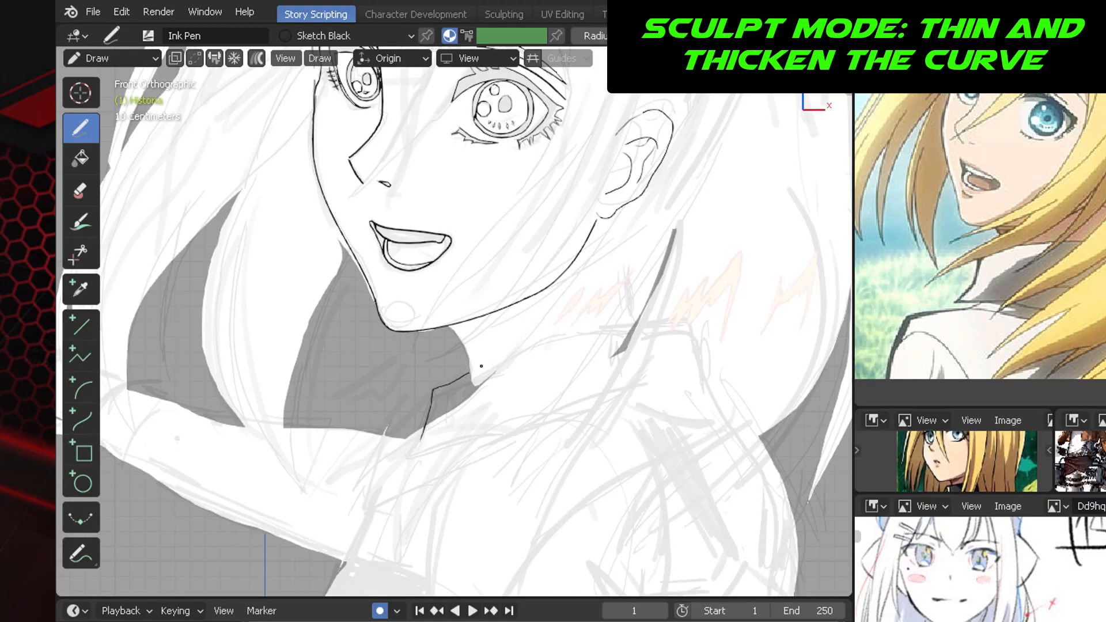
Step: Draw the closed collar outline beneath the jaw with the Ink Pen and hide the other layers
left_click_drag(708, 377, 420, 440)
middle_click_drag(556, 467, 573, 476, "shift")
key("shift+h")
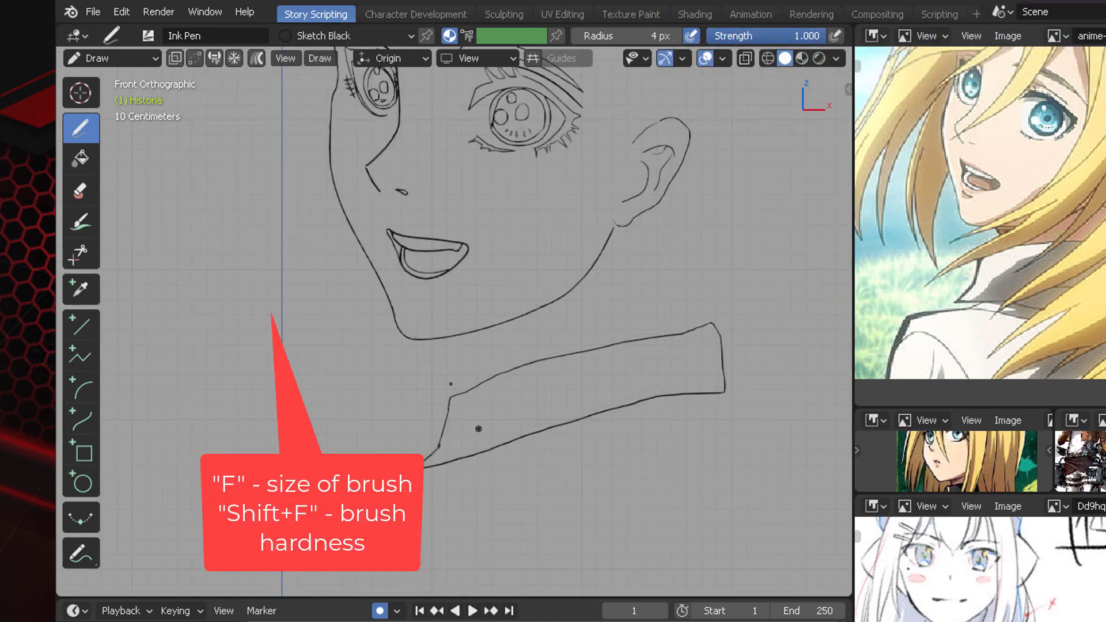
Step: Thicken the collar's front edge in Sculpt Mode with a 25 px Thickness brush at strength 1.000, and check it in Draw Mode
mouse_move(549, 365)
middle_mouse_down("shift")
mouse_move(502, 448)
mouse_move(471, 359)
middle_mouse_up("shift")
key("ctrl+Tab")
left_click(474, 464)
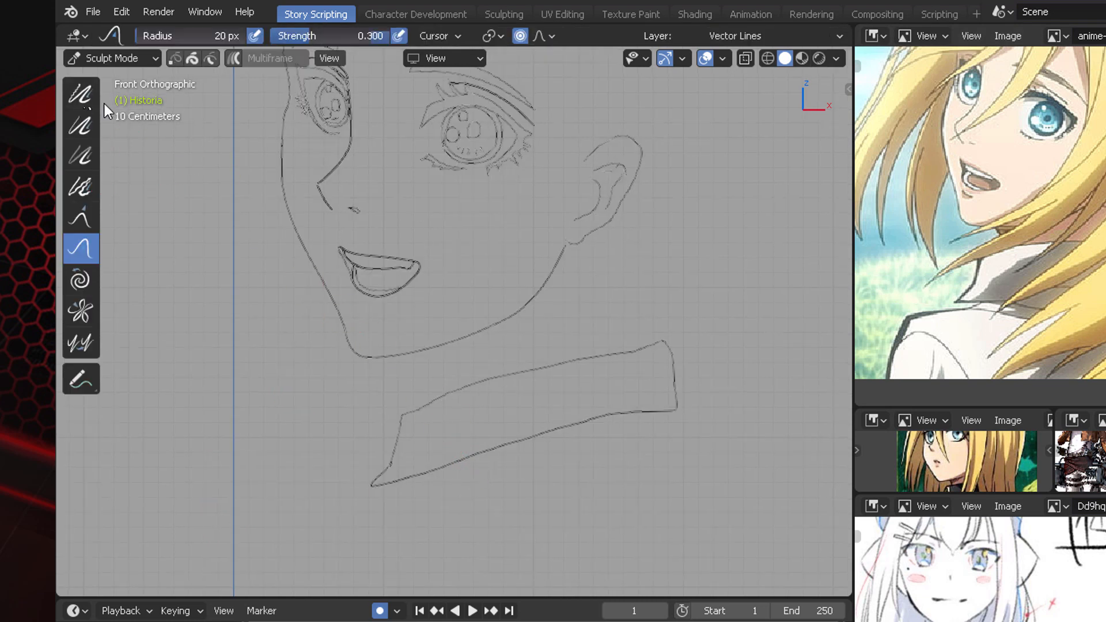
left_click_drag(100, 115, 172, 135)
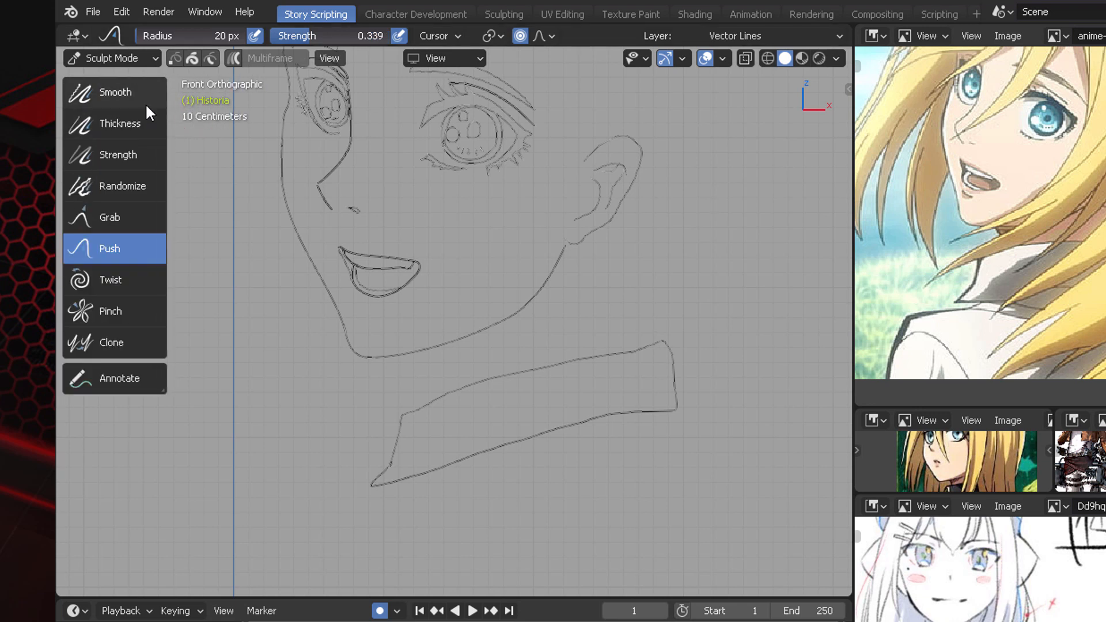
left_click(127, 130)
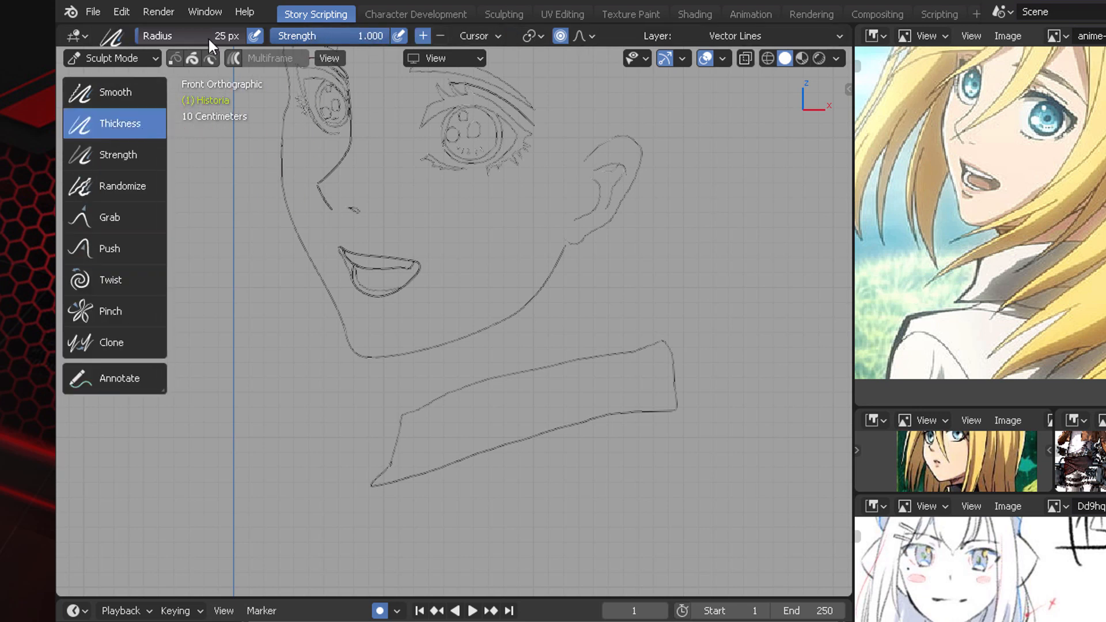
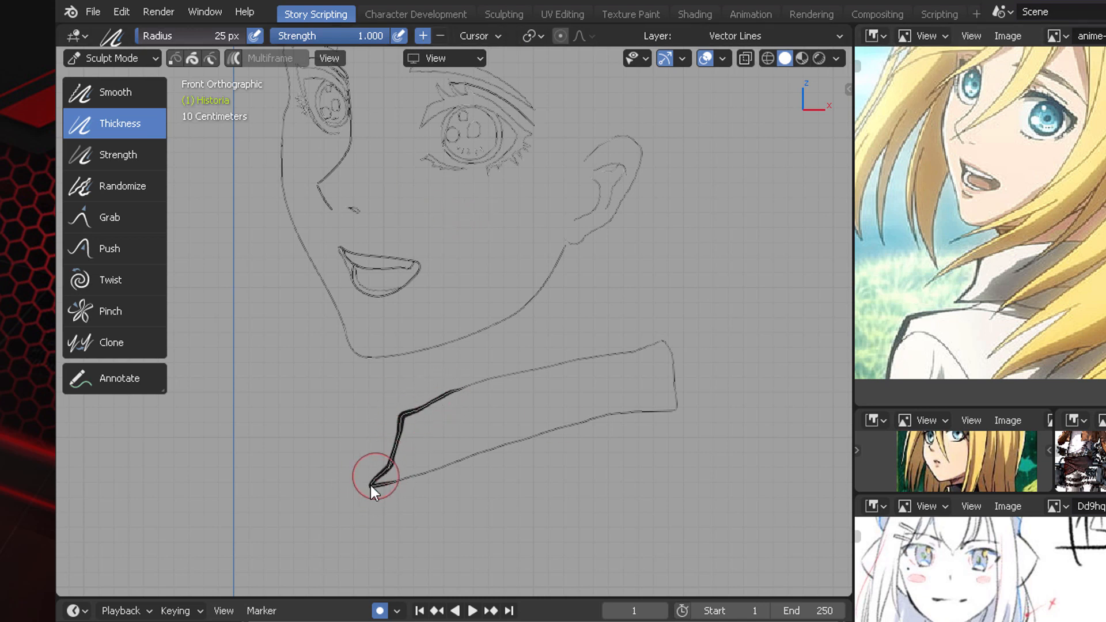
key("ctrl+Tab")
left_click(487, 245)
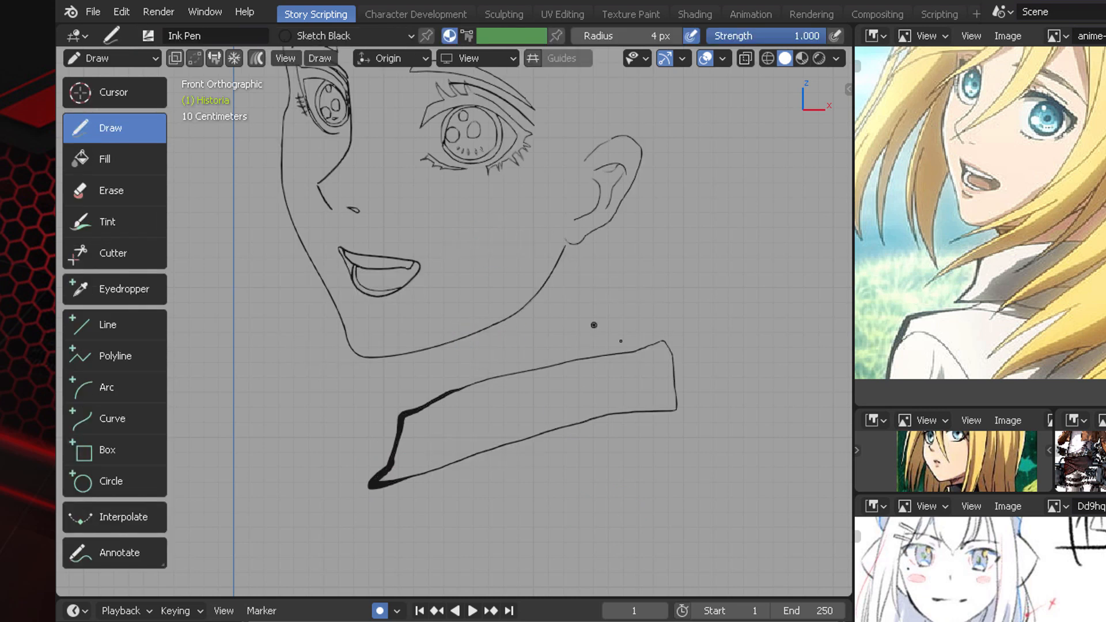
Step: Undo the last thickening and rework the collar's pointed lower tip with the Thickness brush at a 14 px radius
scroll(602, 466, "up", 3)
key("ctrl+Tab")
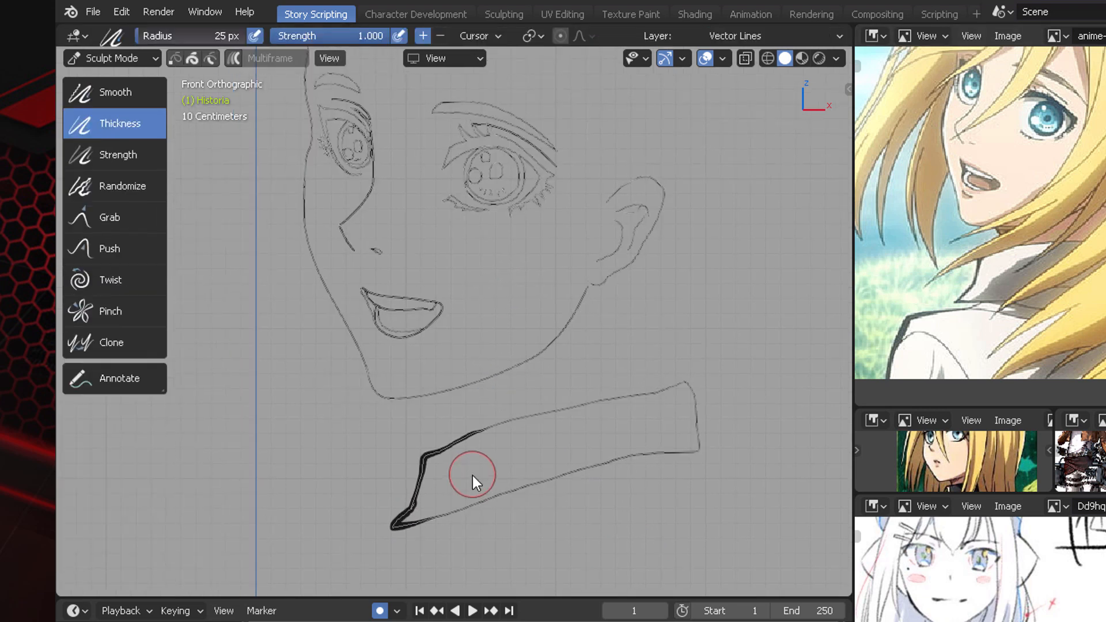
key("ctrl+z")
key("f")
left_click(417, 528)
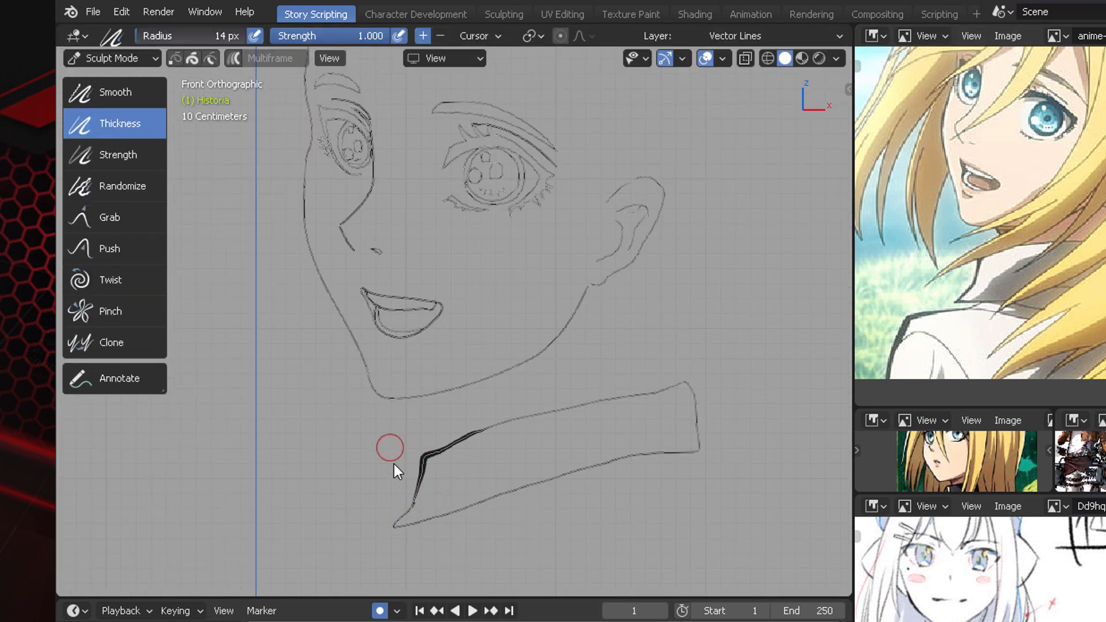
left_click_drag(395, 526, 427, 513)
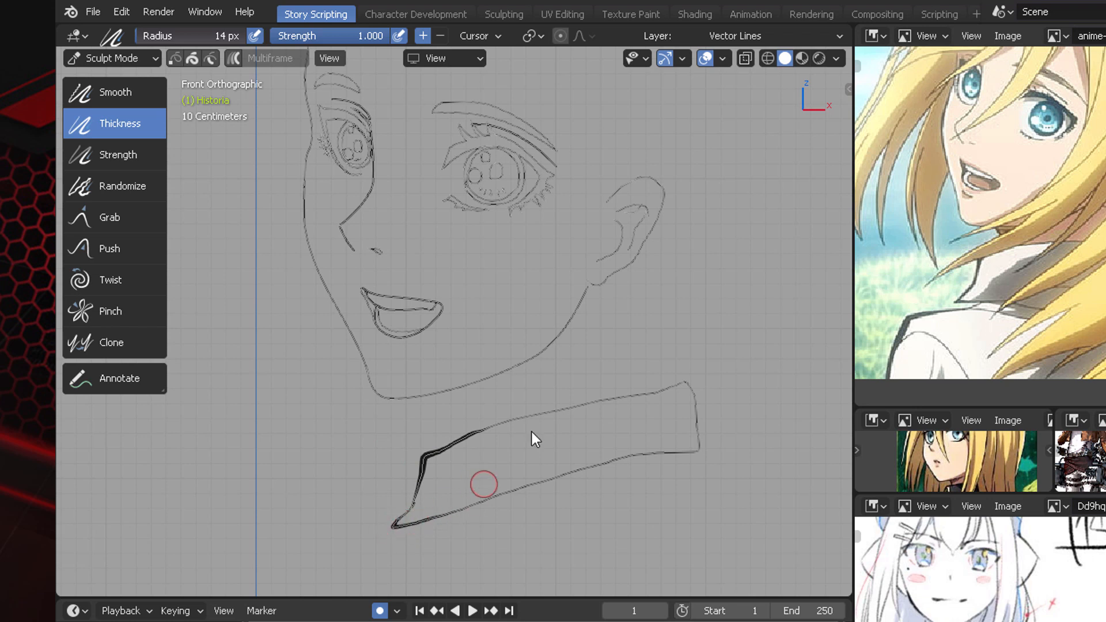
Step: Return to Draw Mode to check the collar's line weight and narrow the tool list to icons only
key("ctrl+Tab")
left_click(510, 299)
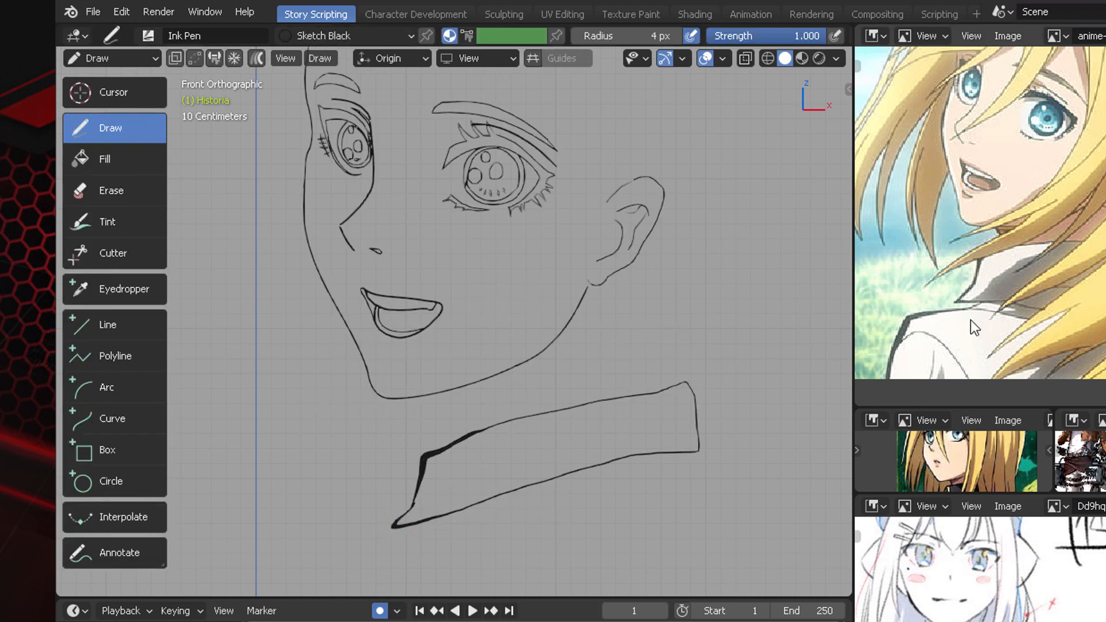
mouse_move(574, 455)
middle_mouse_down("shift")
mouse_move(560, 424)
mouse_move(560, 447)
middle_mouse_up("shift")
key("ctrl+Tab")
left_click(593, 383)
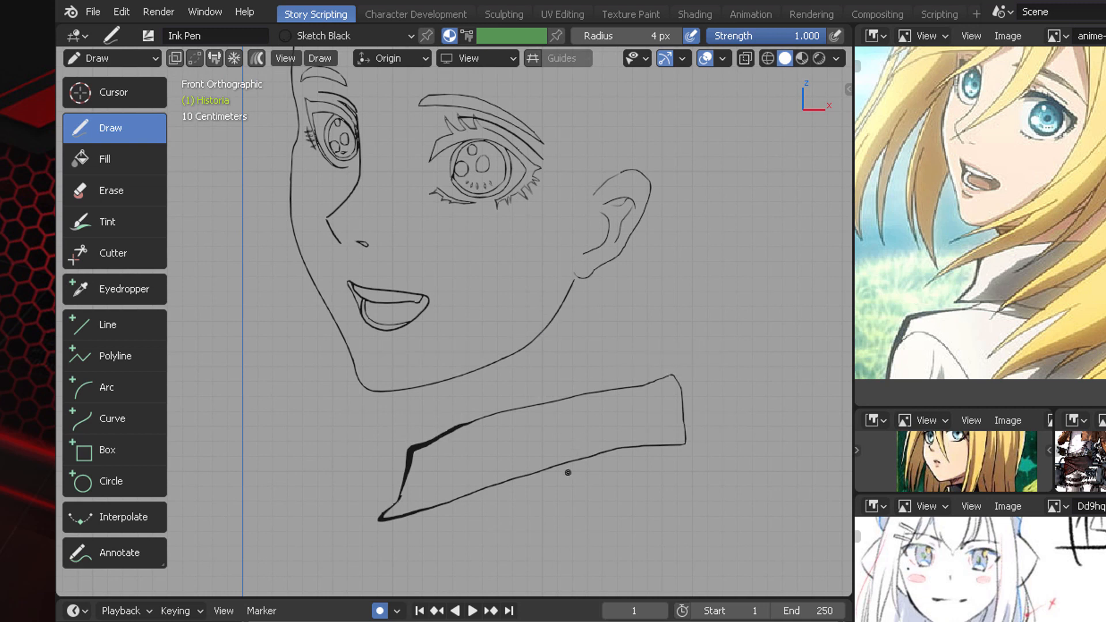
left_click_drag(168, 250, 115, 253)
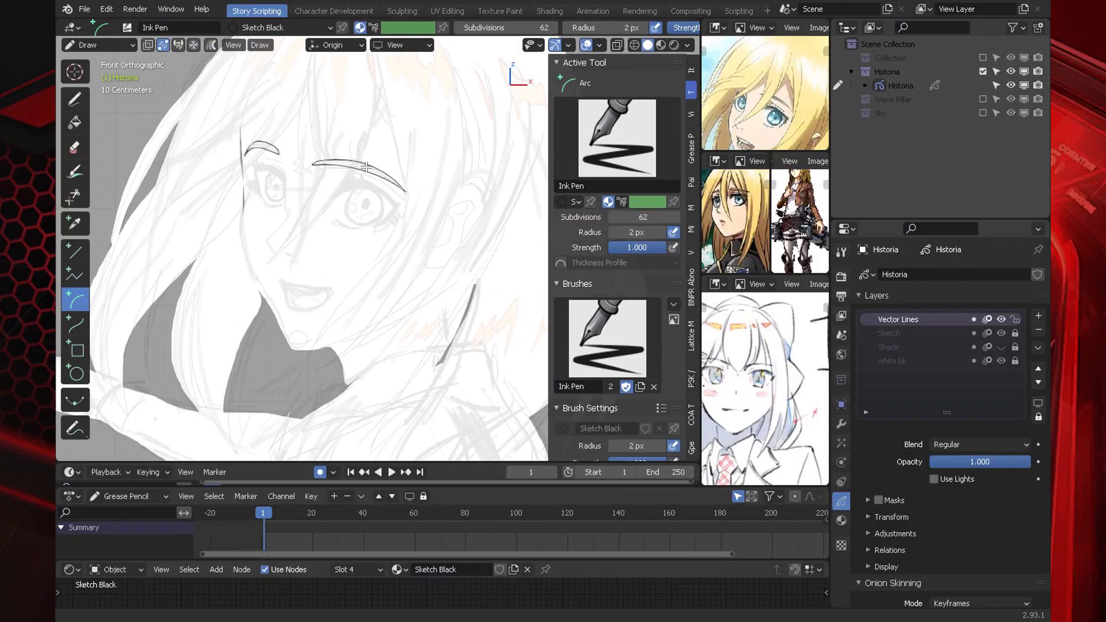
Step: Reshape the inner end of the far eyebrow in Sculpt Mode using the Push brush with a 19 px radius and 0.339 strength
scroll(353, 178, "up", 5)
key("ctrl+Tab")
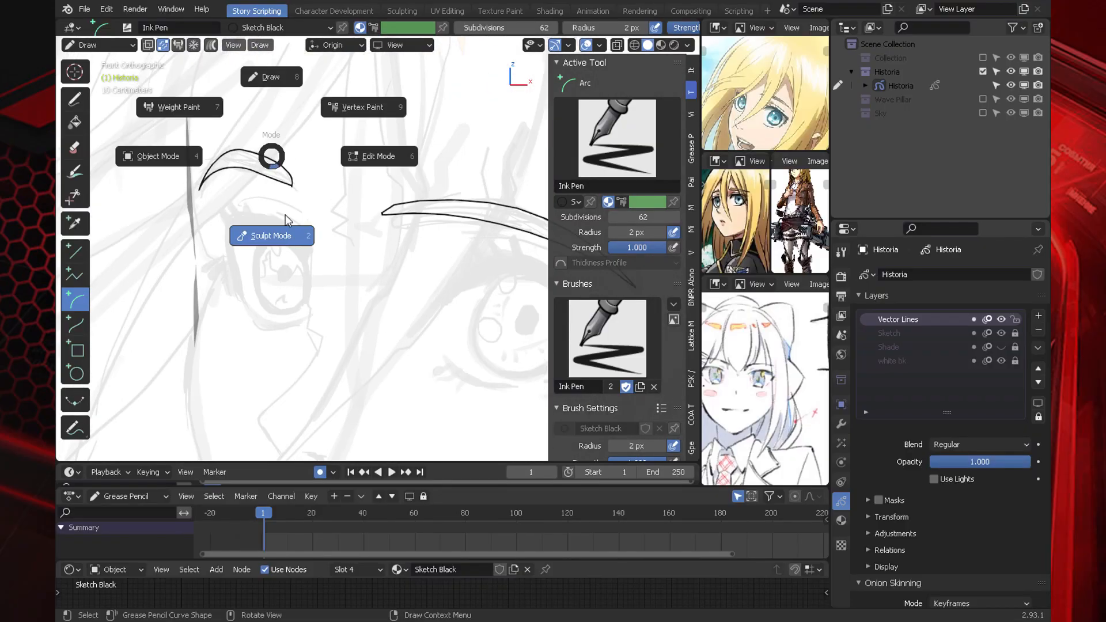
left_click(272, 237)
key("f")
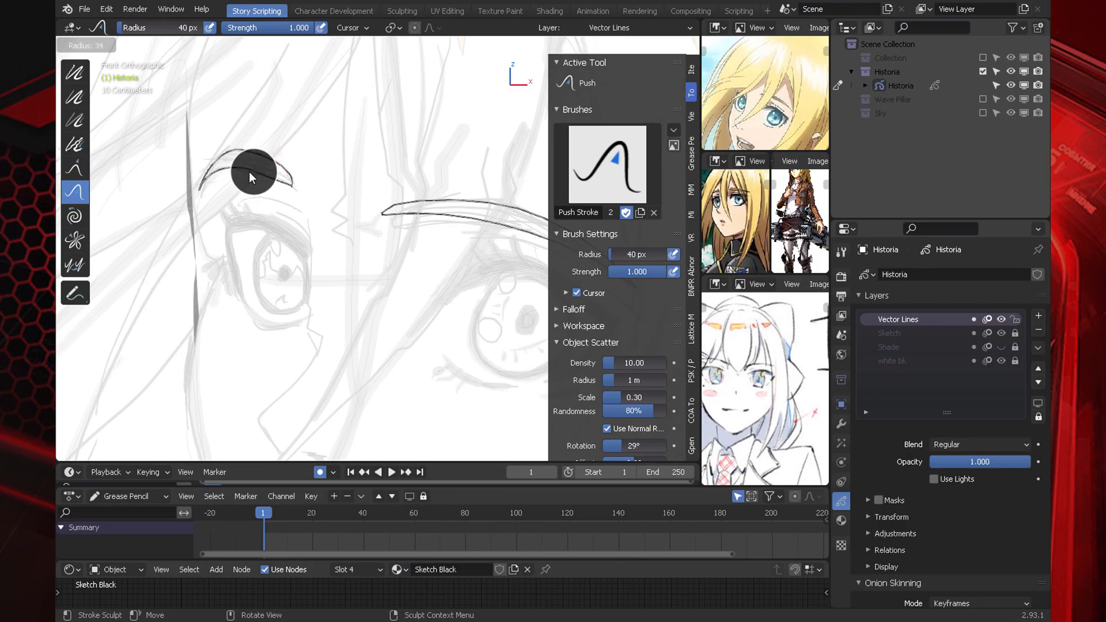
left_click(254, 183)
key("f")
left_click(251, 179)
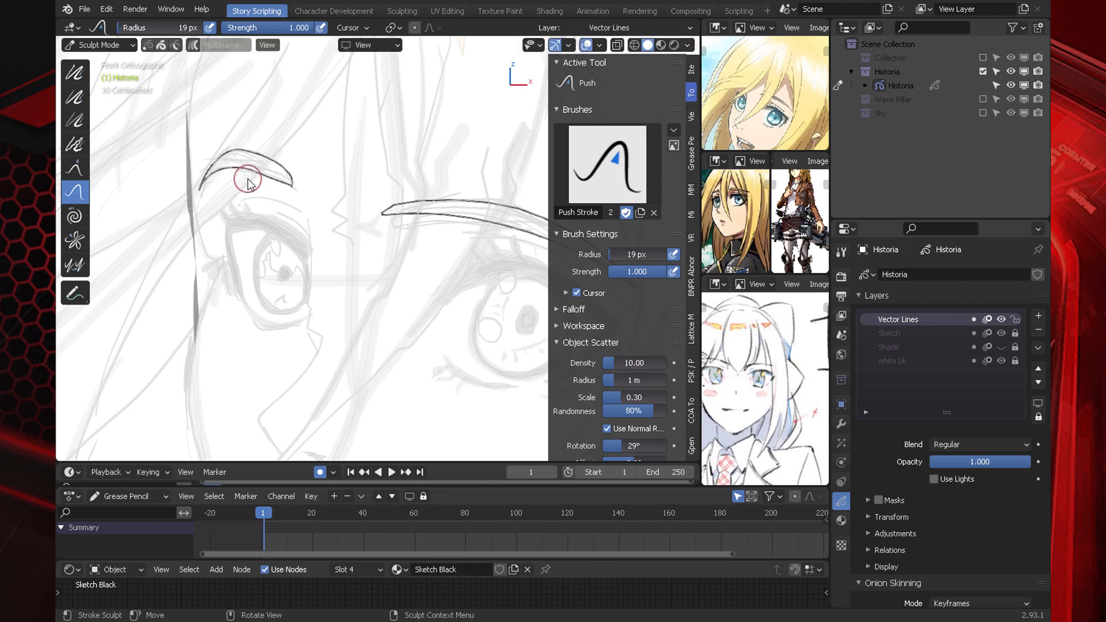
key("shift+f")
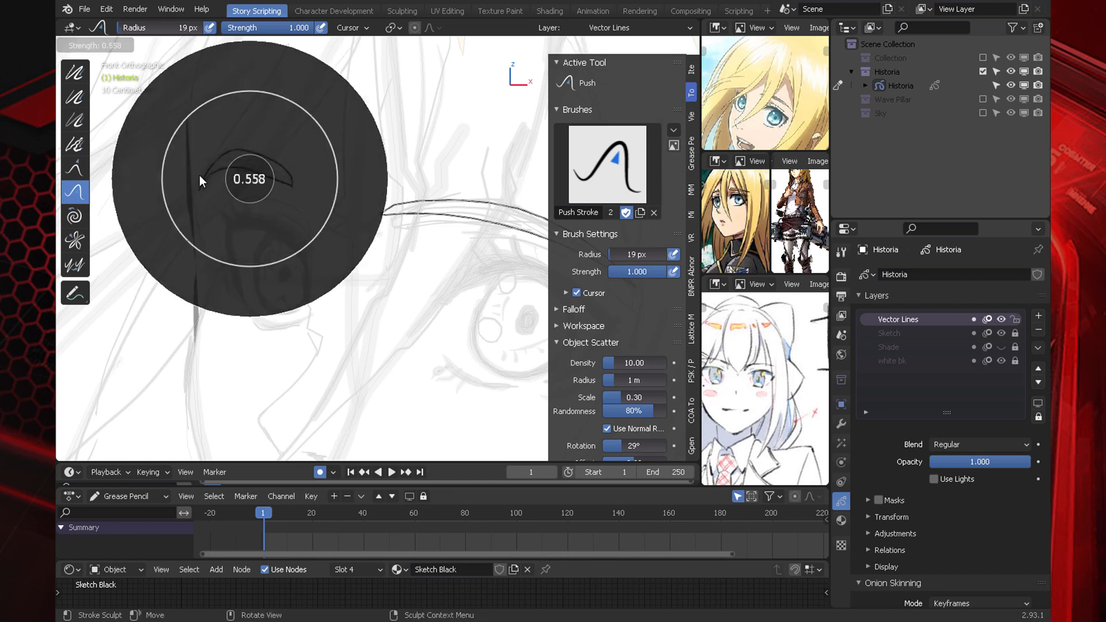
left_click(173, 160)
mouse_move(268, 185)
left_mouse_down()
mouse_move(244, 168)
mouse_move(282, 182)
left_mouse_up()
mouse_move(282, 183)
left_mouse_down()
mouse_move(247, 168)
mouse_move(281, 181)
left_mouse_up()
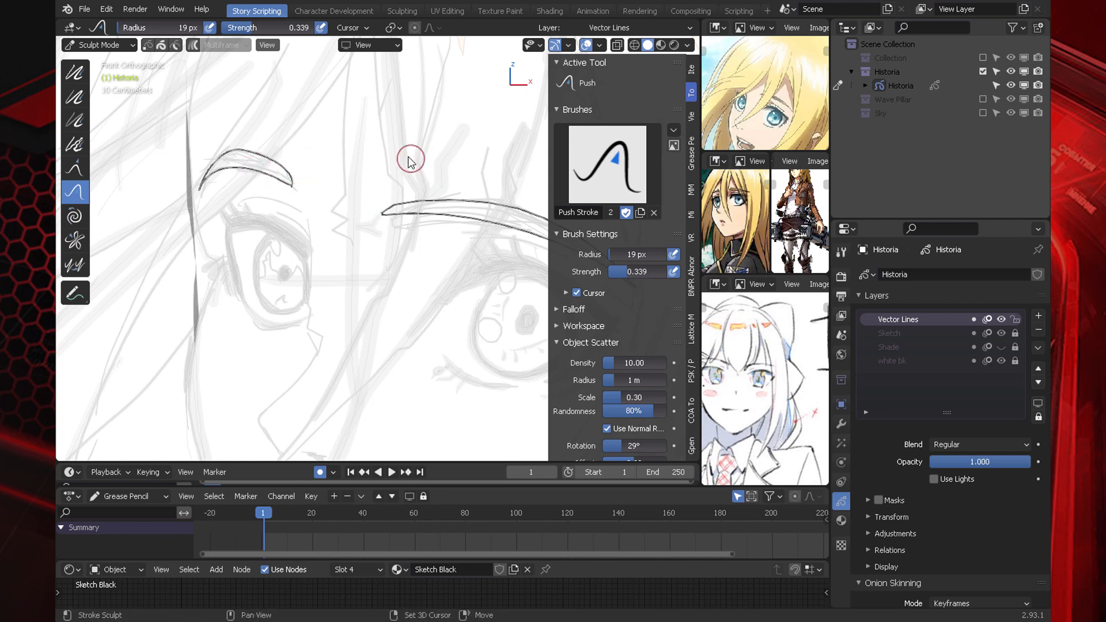
Step: Push the upper line at the near eyebrow's inner end into shape with a 21 px Push brush
mouse_move(408, 161)
middle_mouse_down("shift")
mouse_move(358, 176)
mouse_move(378, 249)
mouse_move(381, 166)
middle_mouse_up("shift")
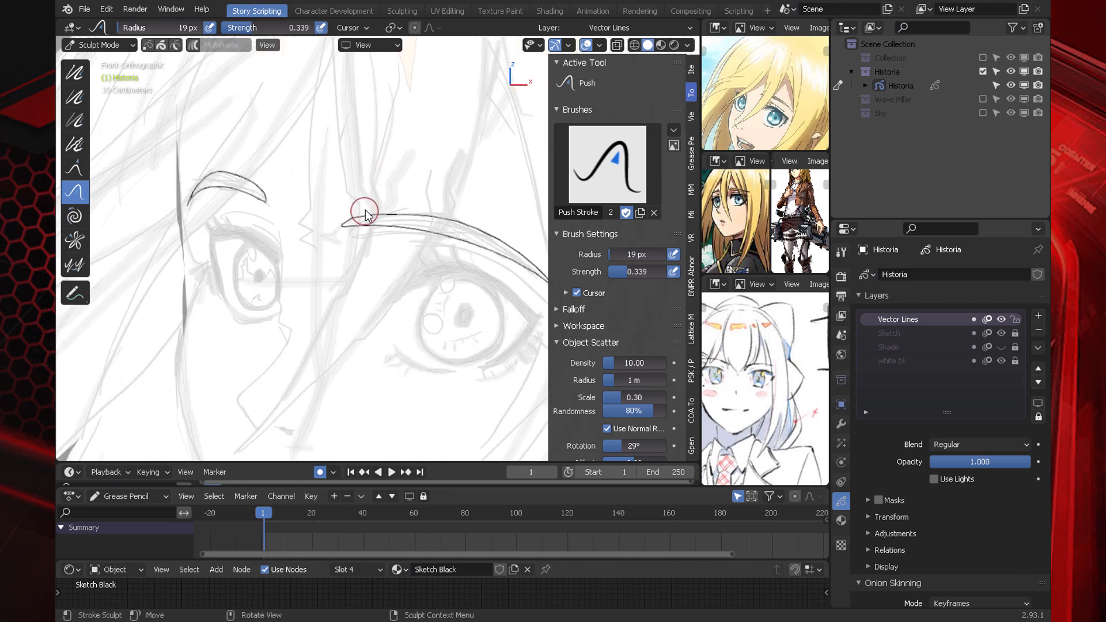
key("f")
left_click(367, 210)
mouse_move(363, 218)
middle_mouse_down("ctrl")
mouse_move(373, 180)
mouse_move(334, 175)
middle_mouse_up("ctrl")
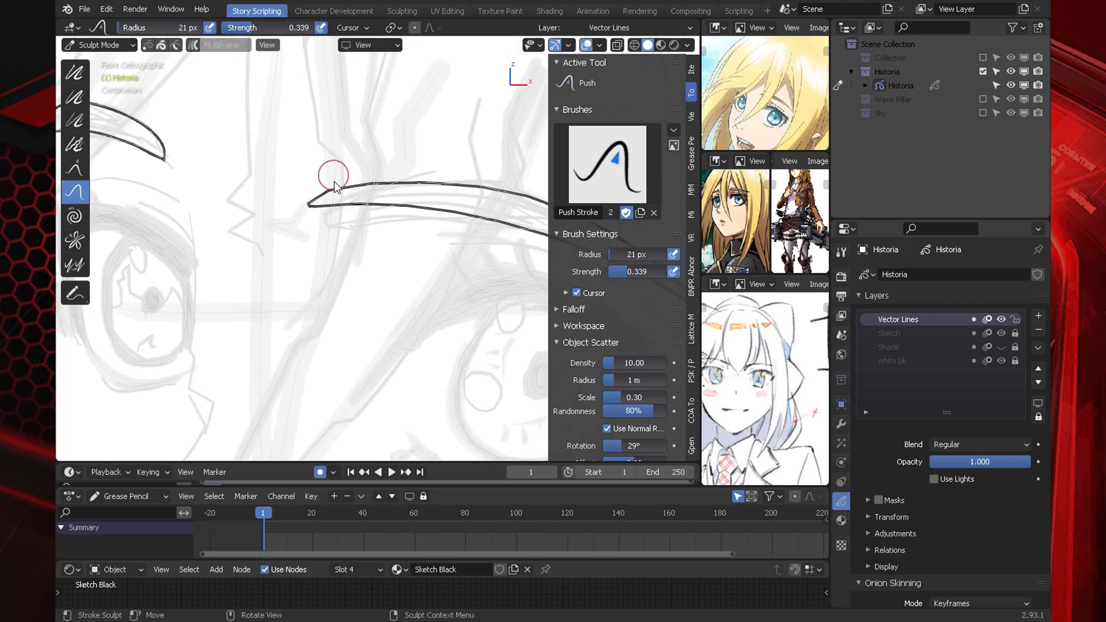
mouse_move(331, 176)
left_mouse_down()
mouse_move(324, 181)
mouse_move(355, 186)
mouse_move(375, 167)
mouse_move(410, 177)
mouse_move(354, 173)
mouse_move(330, 187)
left_mouse_up()
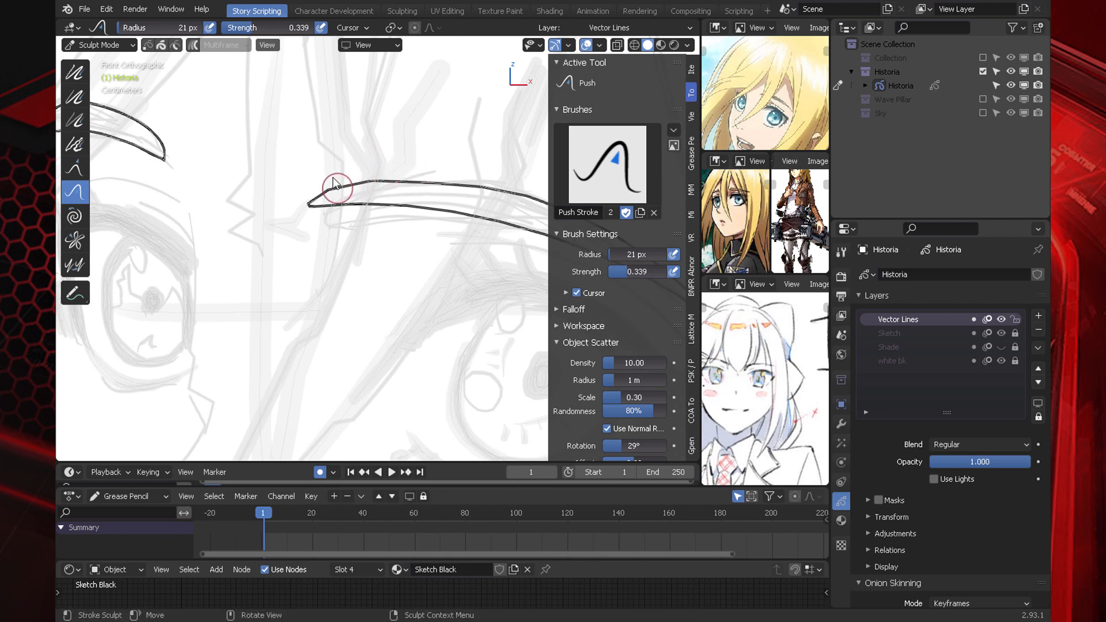
Step: Reshape the near eyebrow's upper inner corner in Edit Mode by moving its curve point and lengthening its handle, and return to Draw Mode
key("ctrl+Tab")
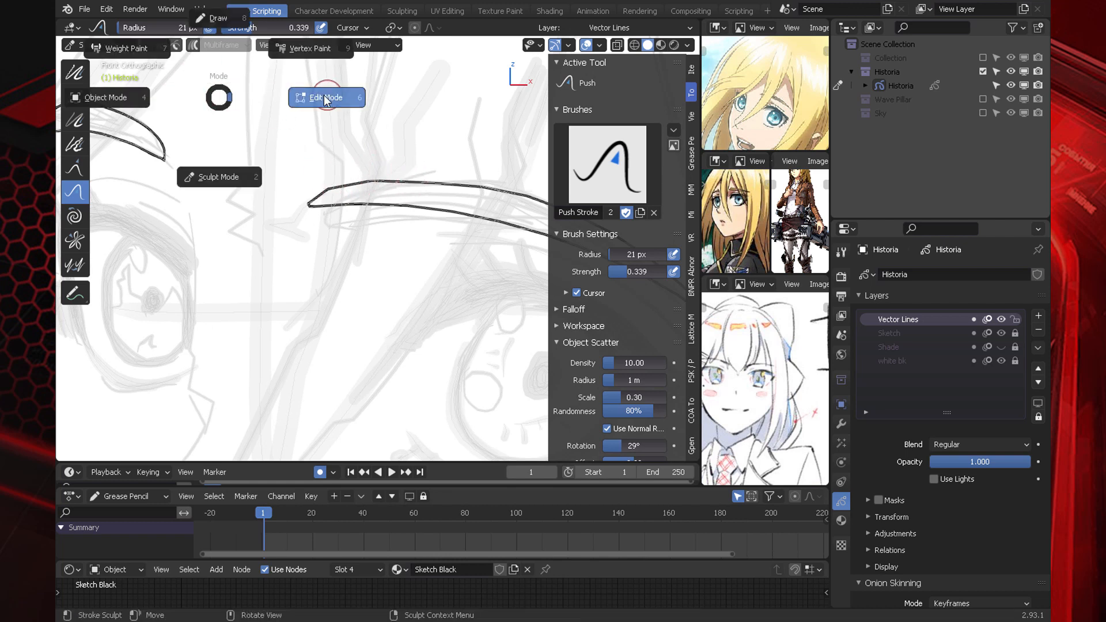
left_click(237, 97)
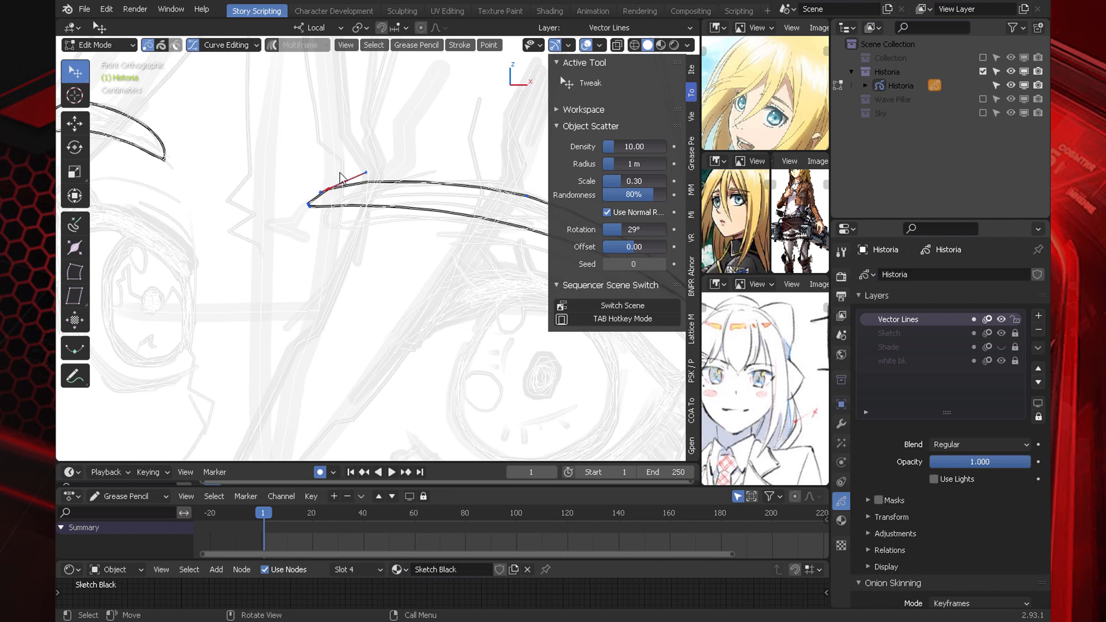
left_click_drag(320, 192, 345, 179)
left_click(414, 159)
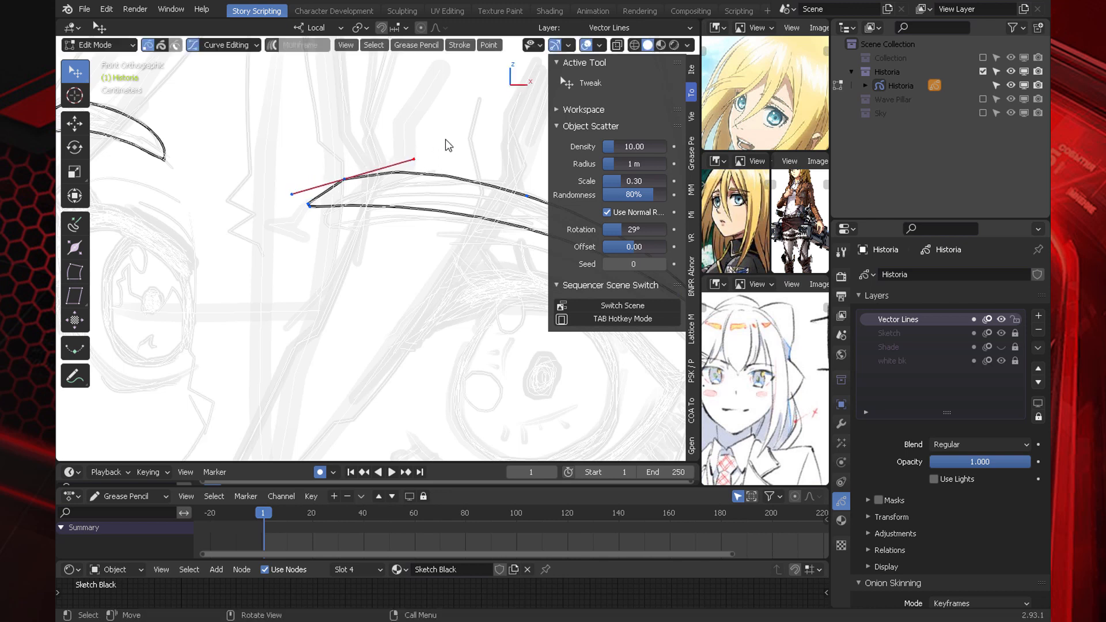
scroll(448, 146, "down", 4)
key("ctrl+Tab")
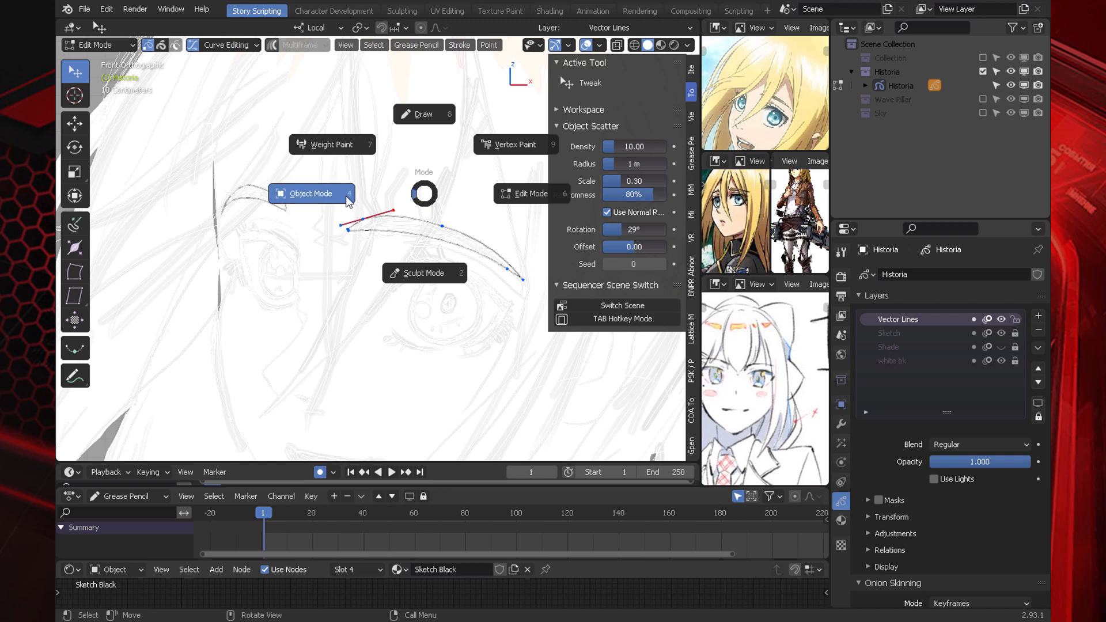
left_click(424, 114)
scroll(439, 257, "down", 3)
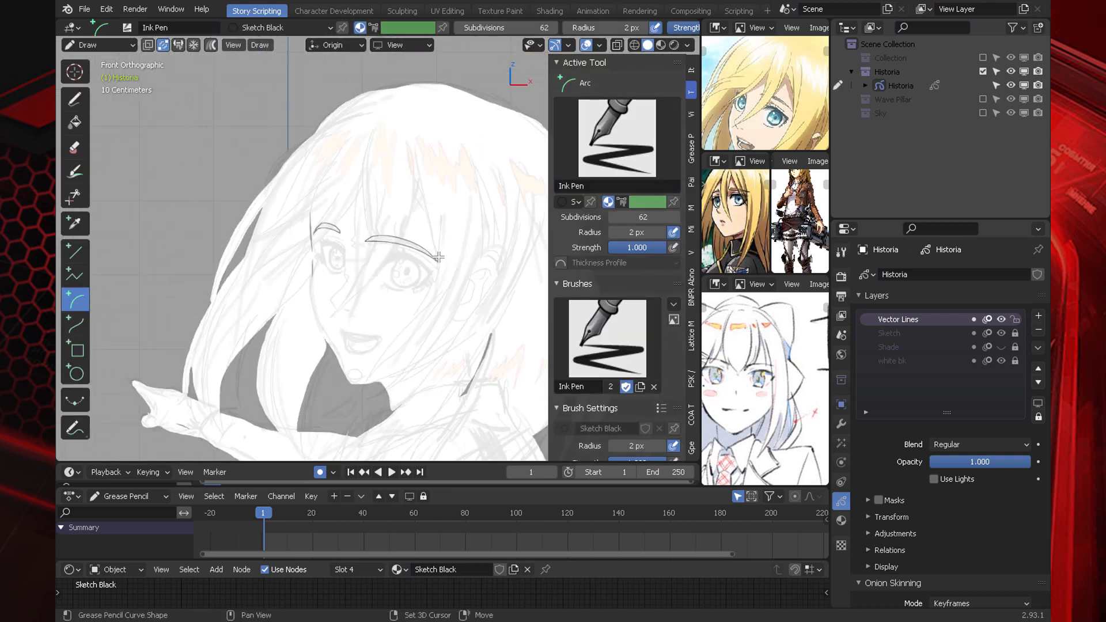
middle_click_drag(439, 257, 414, 216, "shift")
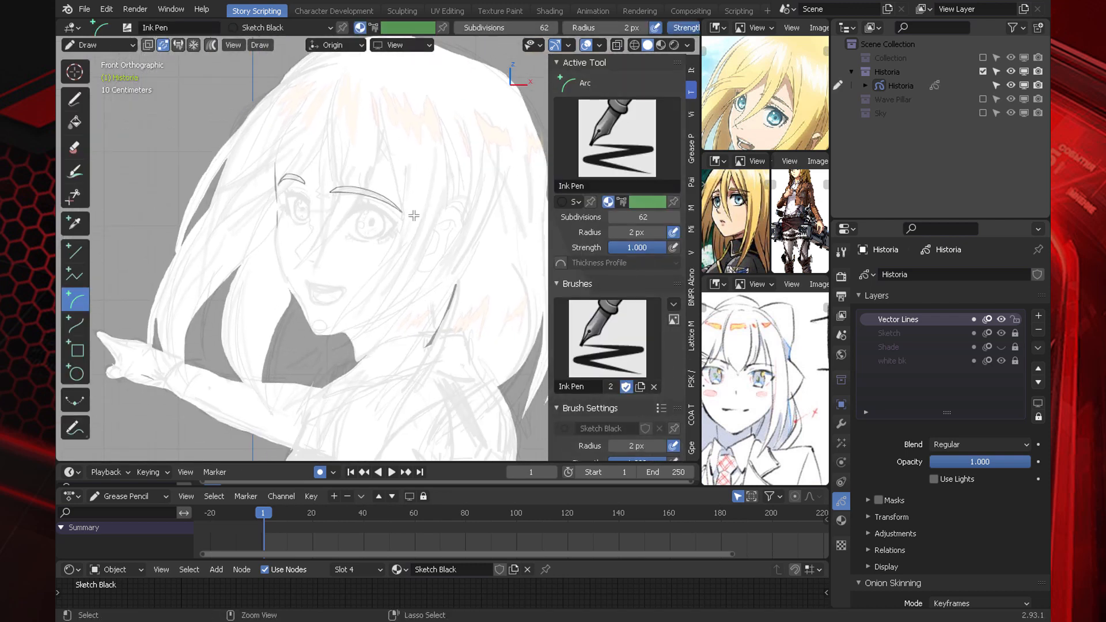
Step: Move the curve point at the middle of the near eyebrow's upper line and extend its handle in Edit Mode
scroll(375, 214, "up", 3)
key("ctrl+Tab")
left_click(431, 165)
key("g")
left_click(337, 148)
scroll(362, 193, "up", 5)
left_click(374, 147)
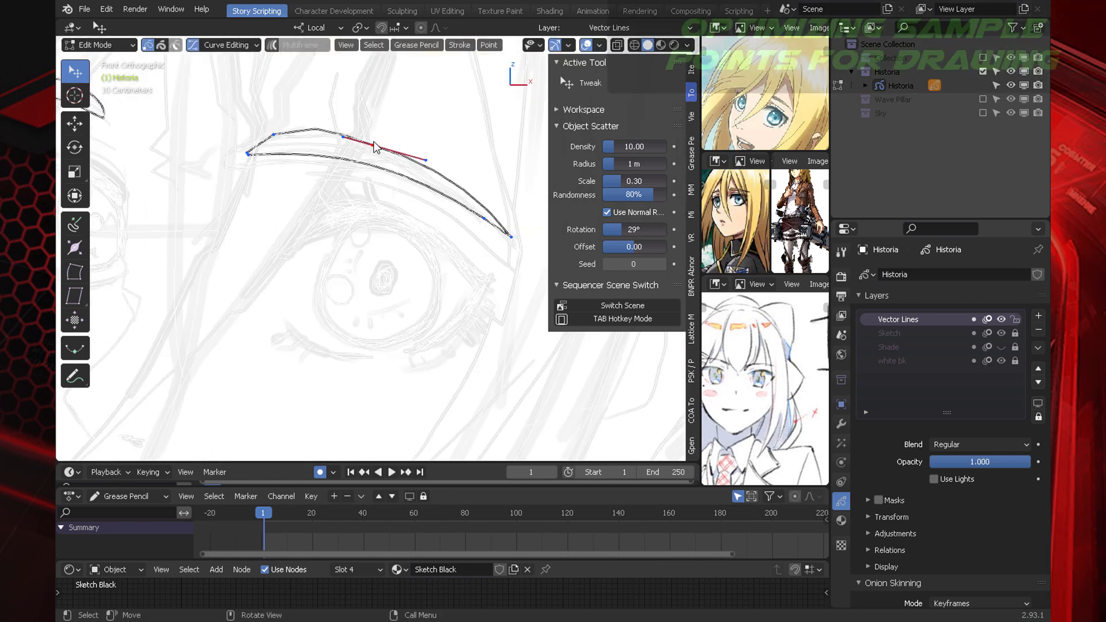
left_click_drag(408, 155, 428, 162)
Step: Adjust the curve point and handle at the near eyebrow's upper inner corner and nudge the inner tip upward
middle_click_drag(303, 123, 329, 153, "shift")
left_click(272, 184, "shift")
key("g")
left_click(285, 160)
left_click(252, 208)
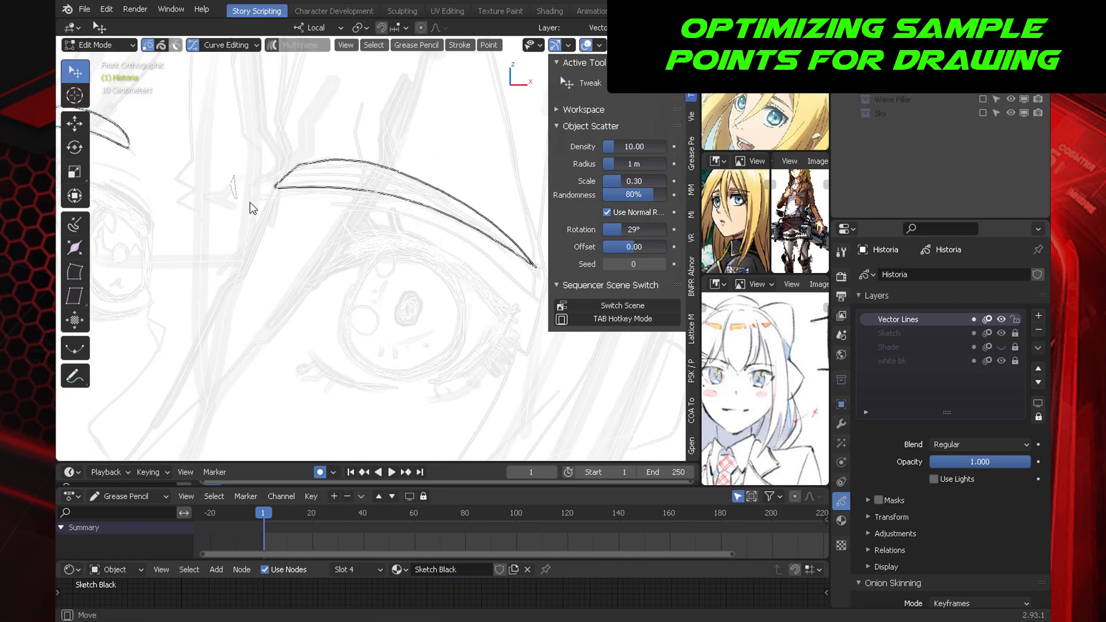
left_click(298, 165)
left_click_drag(350, 156, 373, 162)
left_click_drag(275, 186, 283, 175)
Step: Refine the near eyebrow's inner end with its curve handles into a flatter, angular corner, and return to Draw Mode
middle_click_drag(282, 177, 331, 230, "shift")
scroll(330, 230, "up", 6)
left_click(225, 223)
scroll(242, 226, "down", 2)
left_click_drag(272, 233, 283, 210)
scroll(381, 193, "down", 3)
key("ctrl+Tab")
left_click(388, 116)
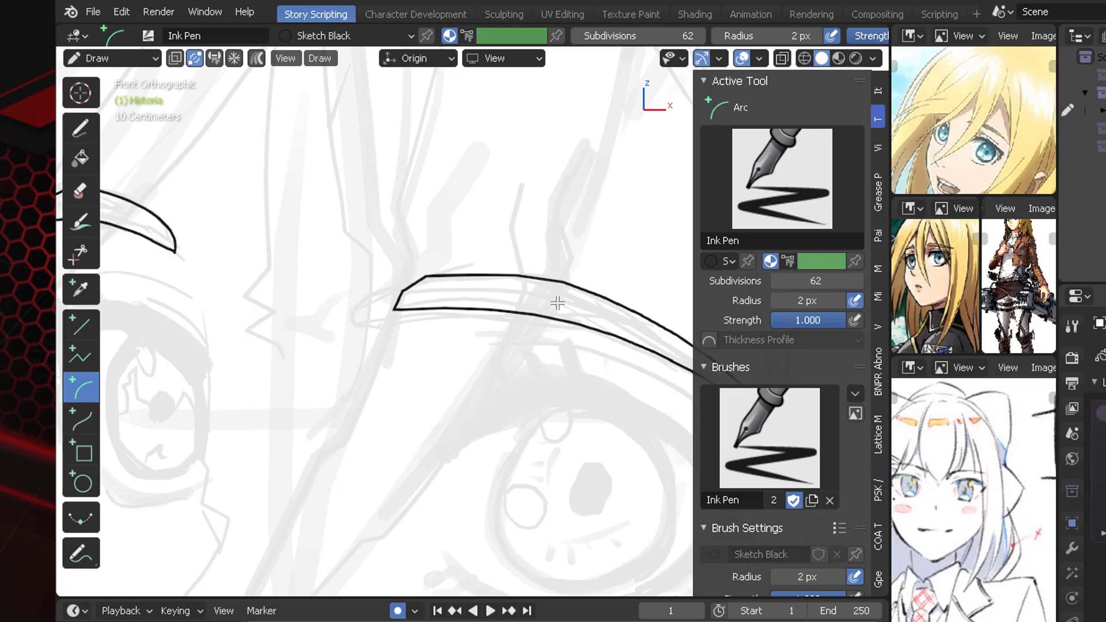
Step: Set the Arc tool's subdivisions to 32 and try a test arc across the near eye
scroll(558, 303, "down", 5)
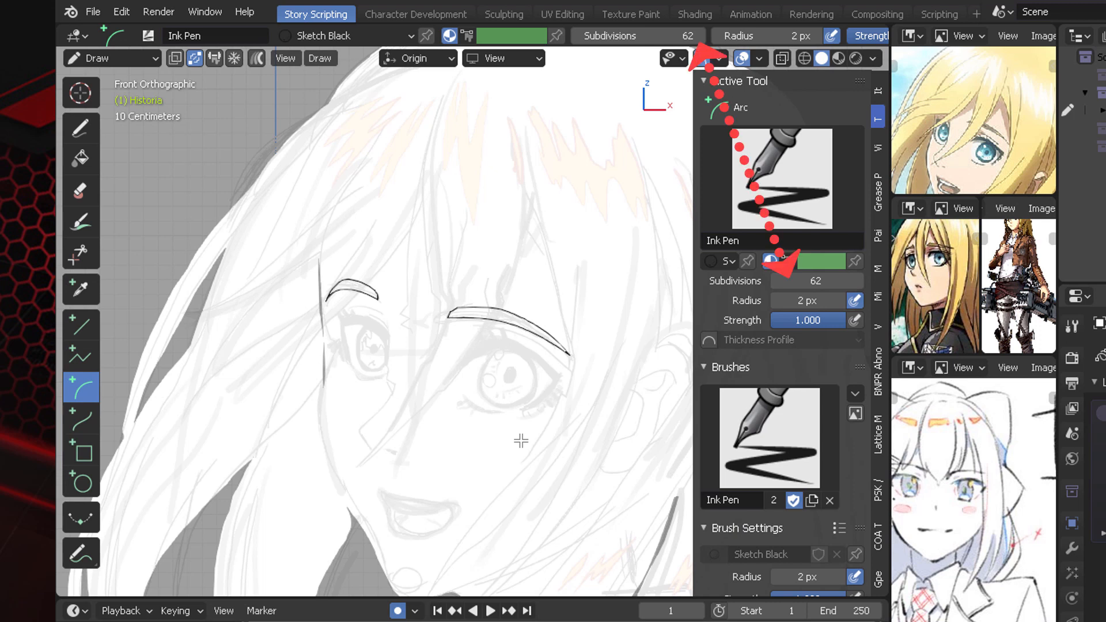
middle_click_drag(556, 368, 494, 352, "shift")
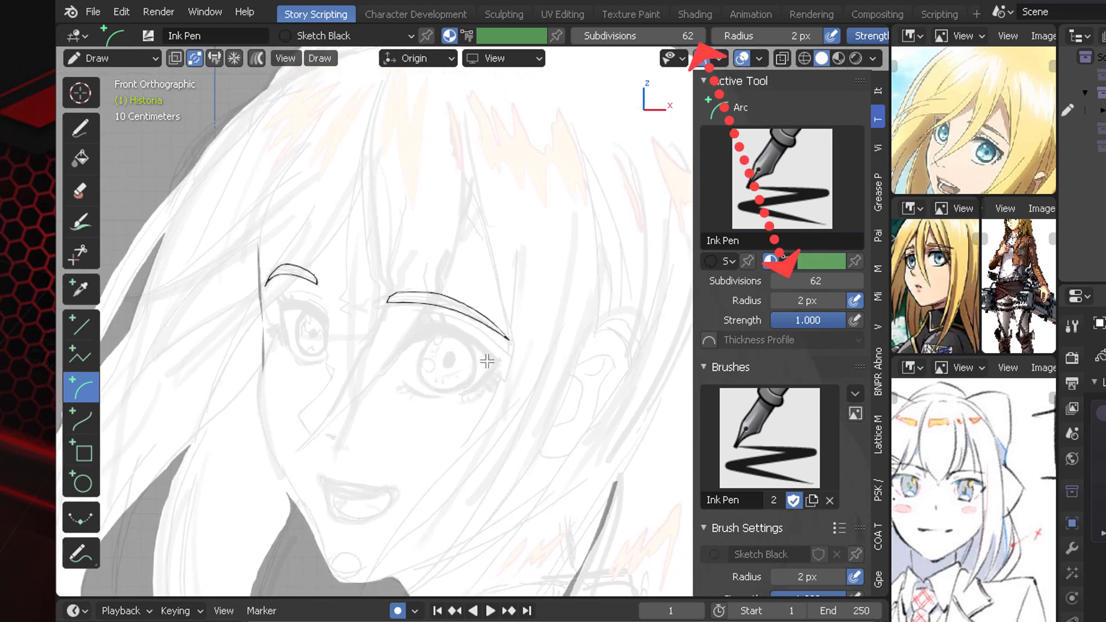
key("ctrl+Tab")
left_click(474, 199)
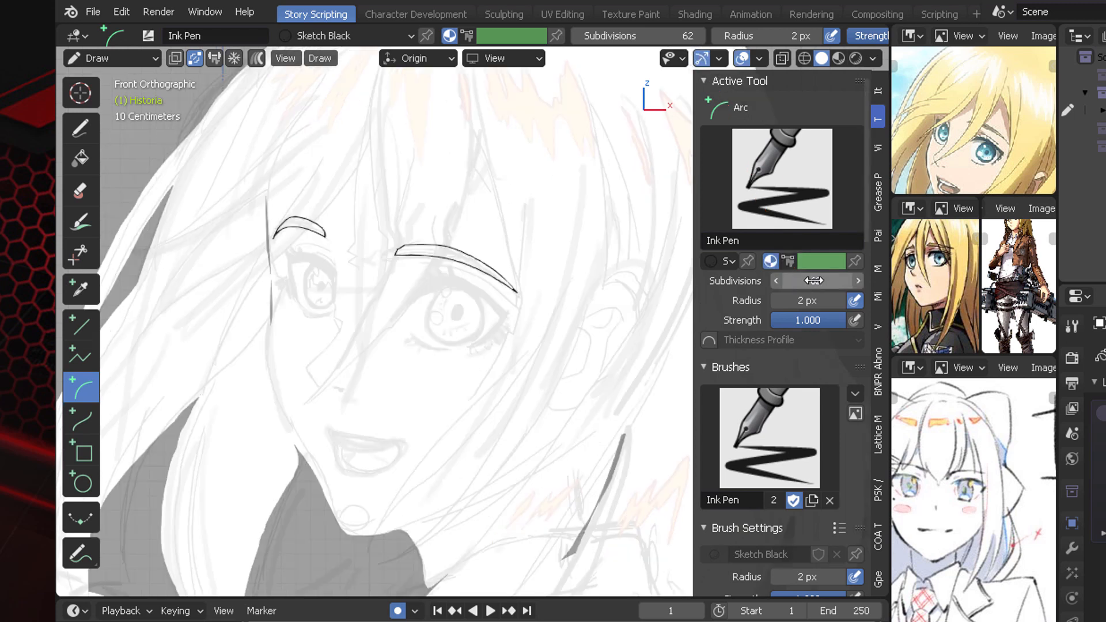
left_click(814, 281)
type("3")
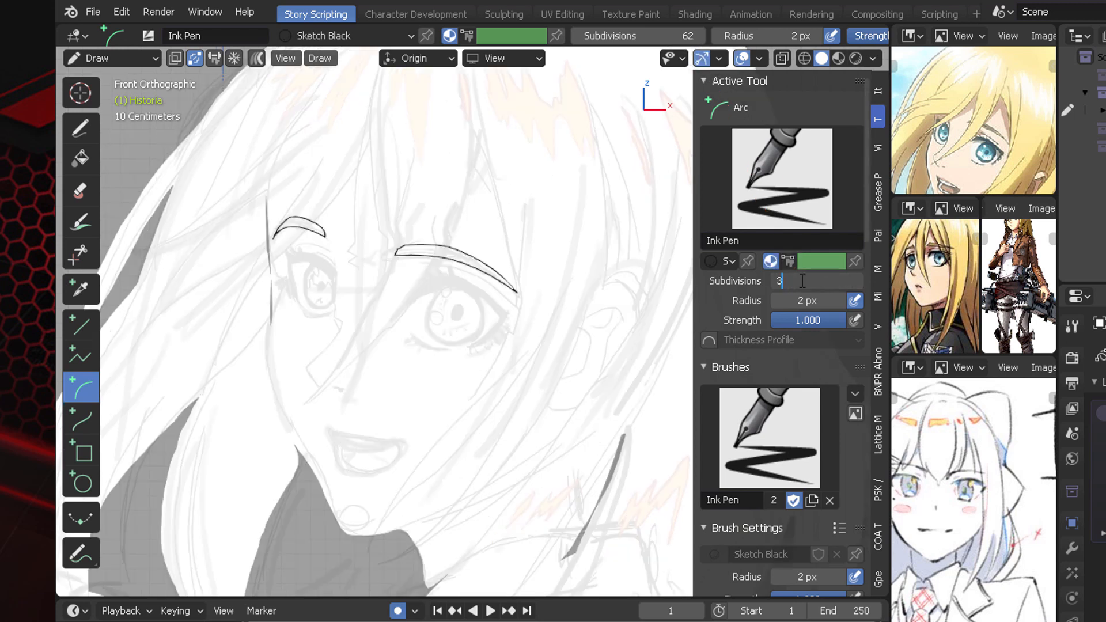
type("2")
key("Return")
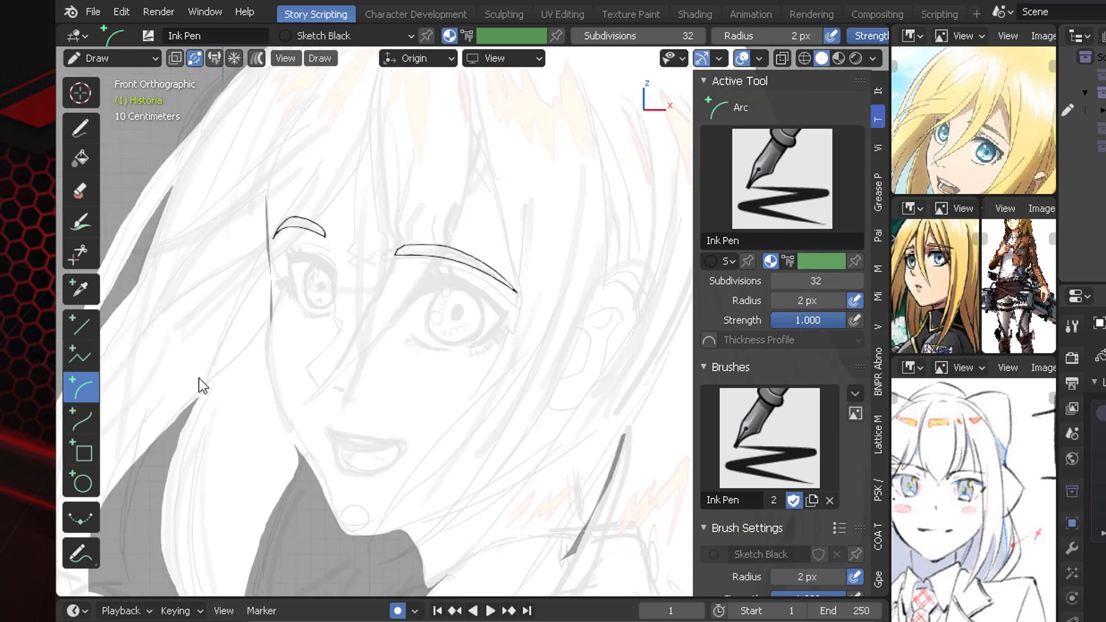
left_click_drag(378, 324, 484, 375)
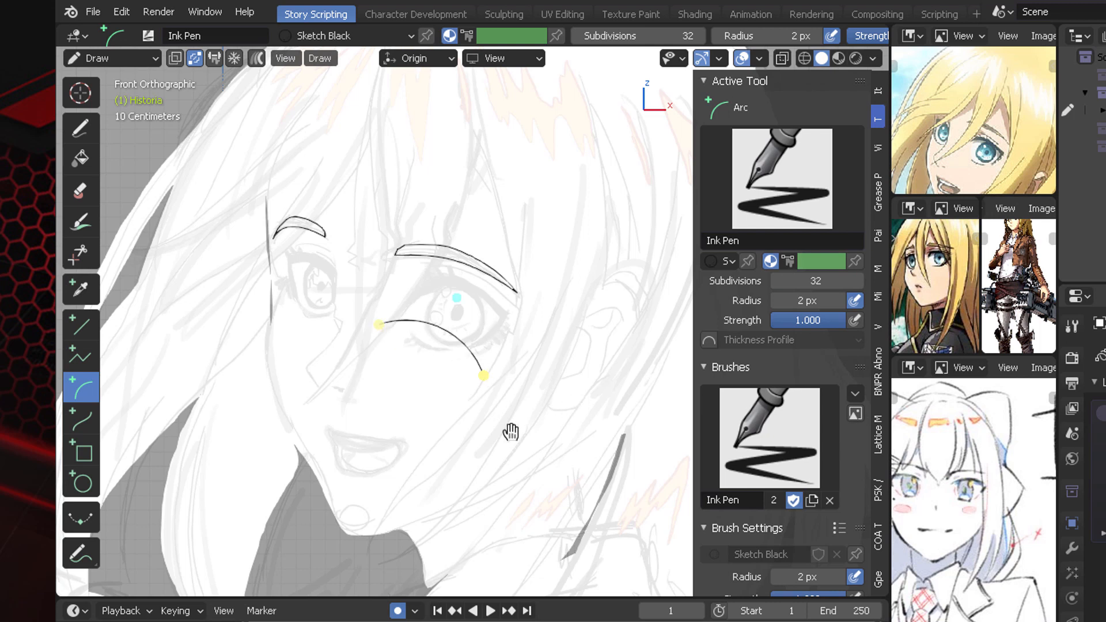
key("Escape")
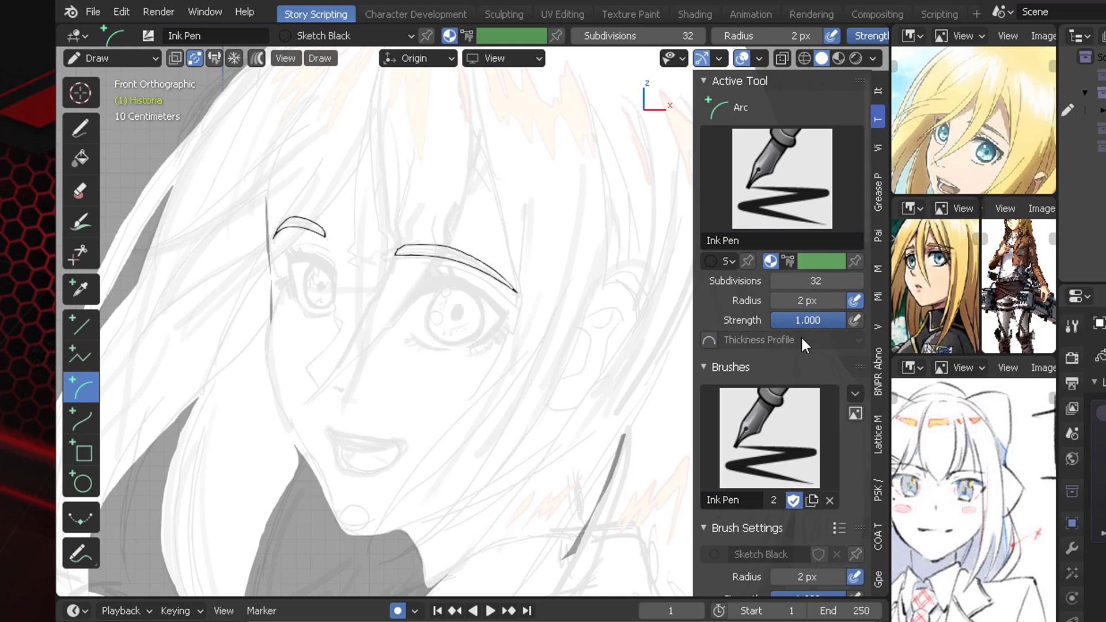
Step: Inspect the Arc tool's thickness profile and the Ink Pen brush's post-processing and advanced settings, including Input Samples
left_click(826, 341)
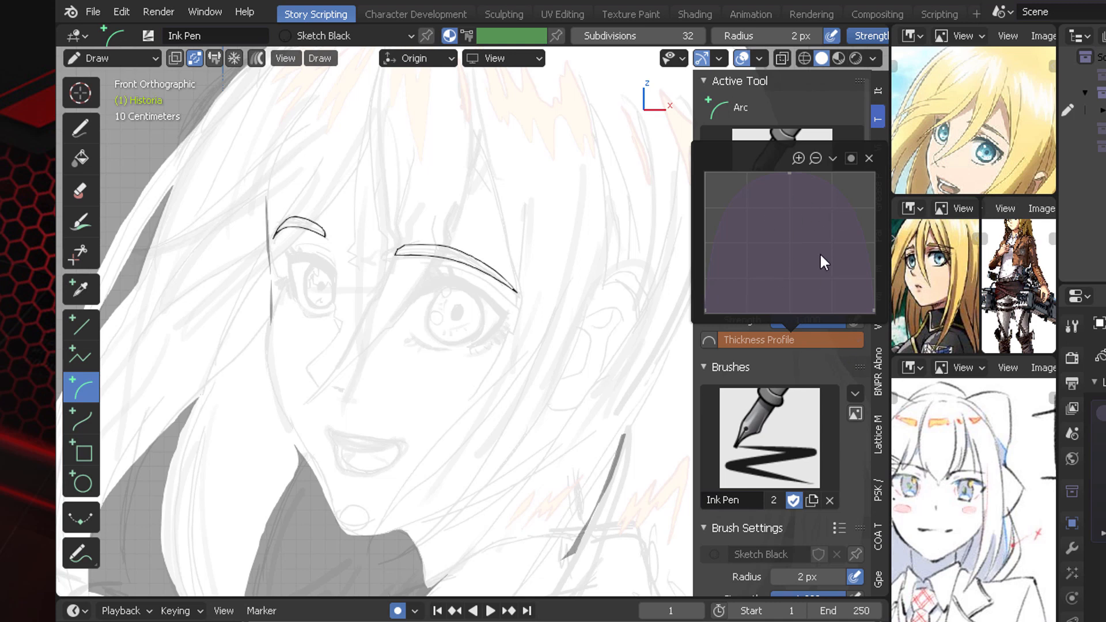
left_click(729, 338)
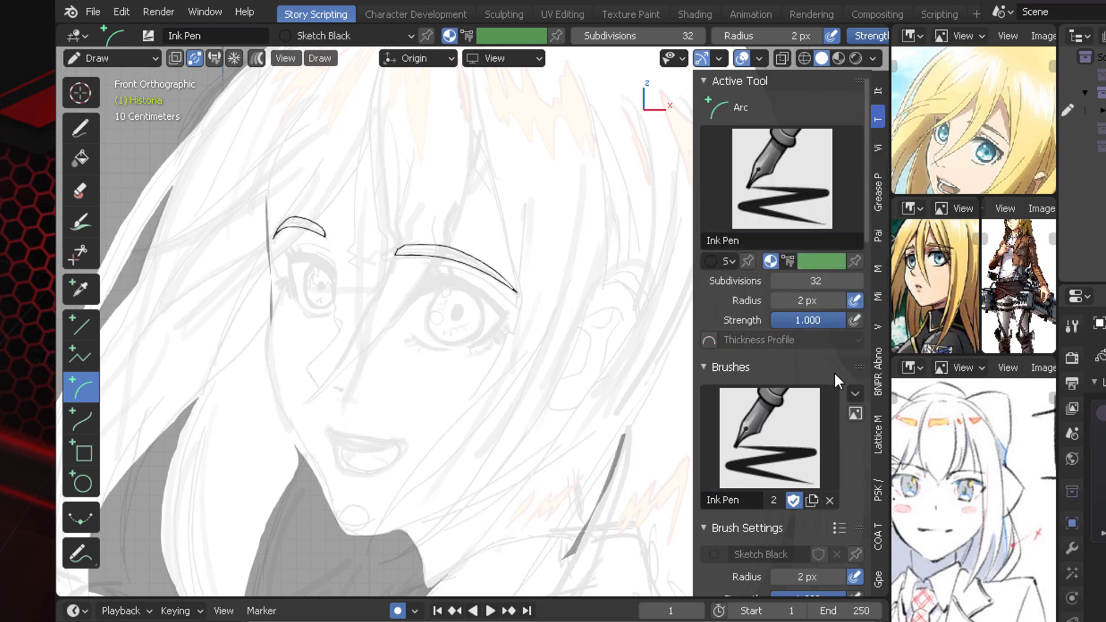
scroll(831, 451, "down", 10)
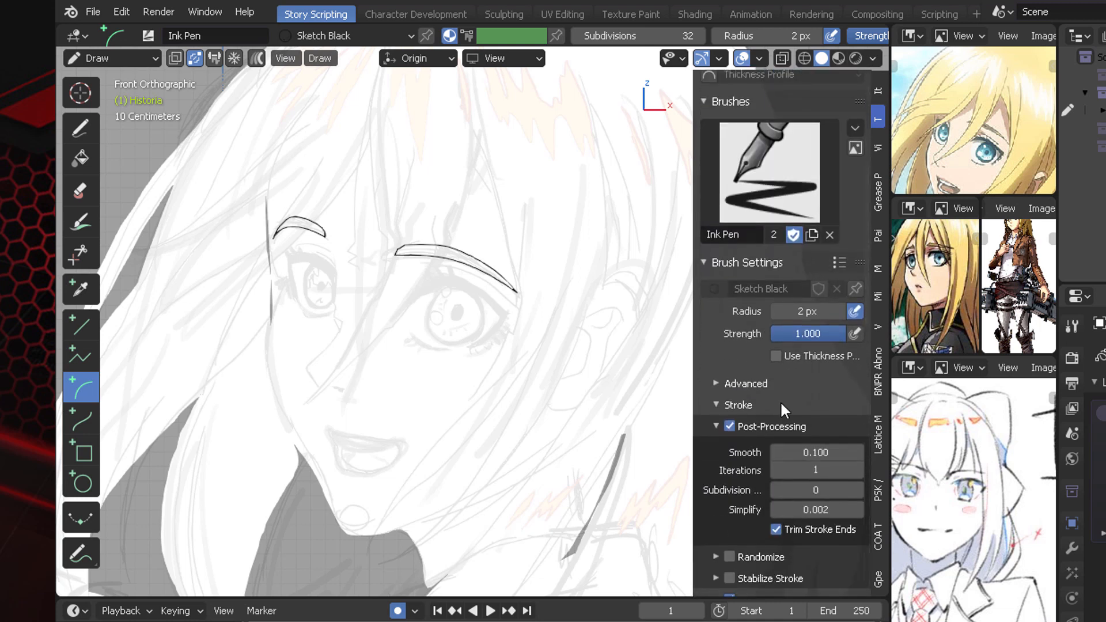
left_click(770, 382)
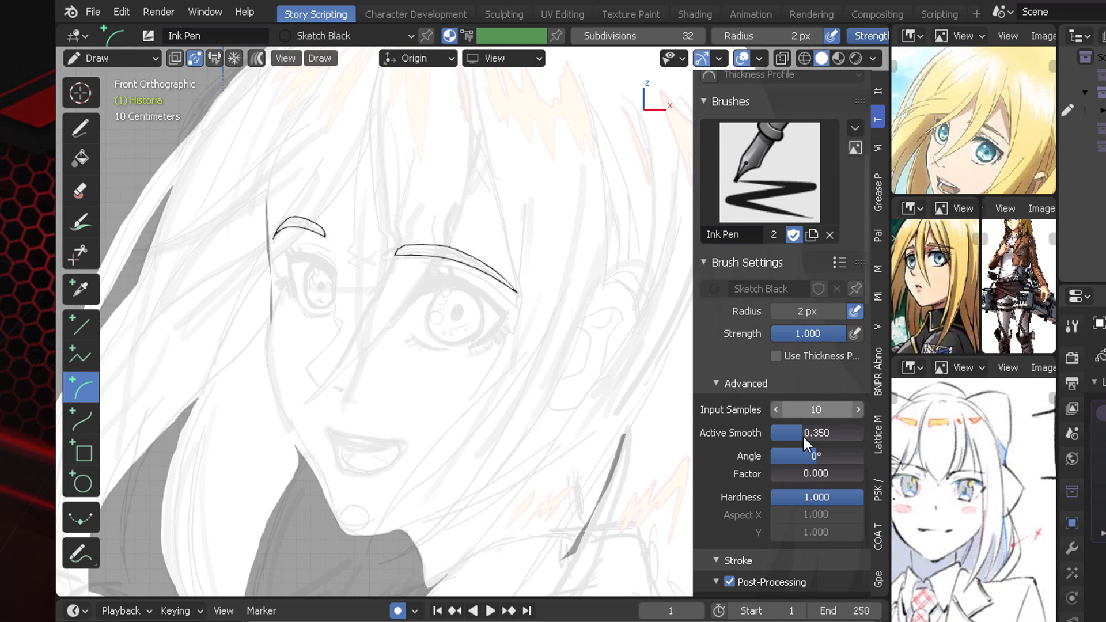
Step: Turn off curve editing in Edit Mode and select all stroke points of the near eyebrow
key("ctrl+Tab")
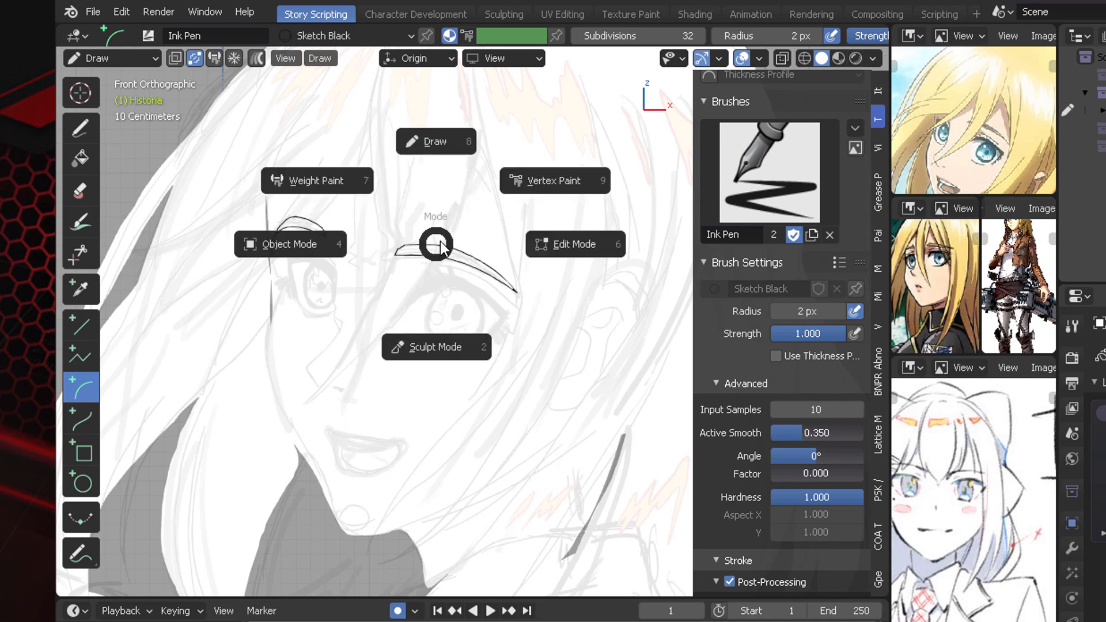
left_click(514, 248)
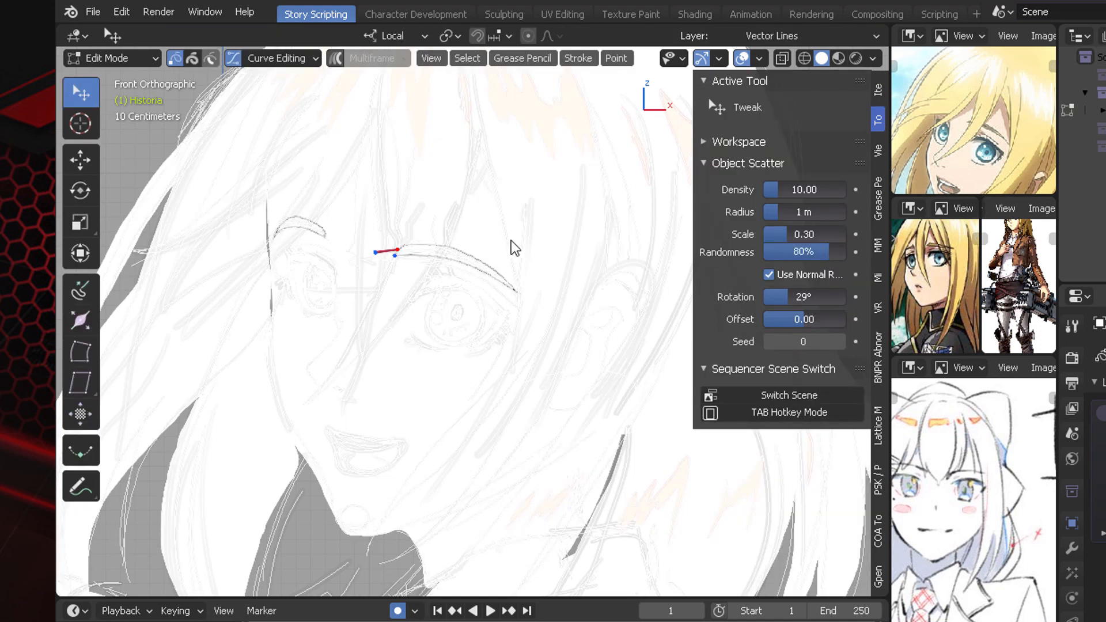
left_click(233, 58)
mouse_move(403, 219)
right_mouse_down("ctrl")
mouse_move(516, 217)
mouse_move(416, 193)
right_mouse_up("ctrl")
scroll(536, 298, "up", 5)
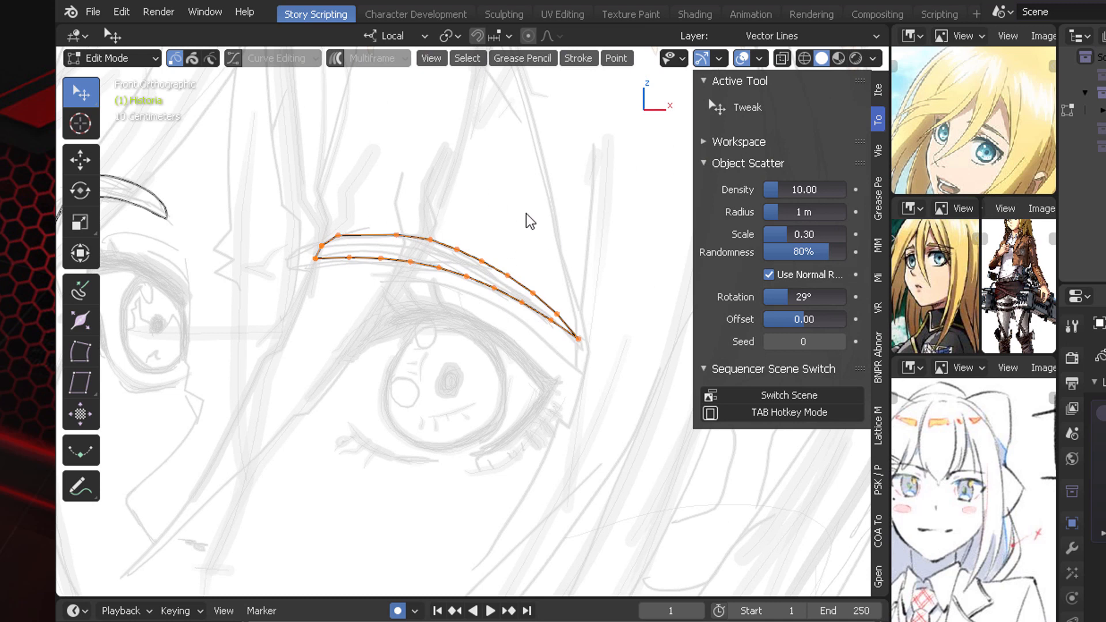
Step: Compare the spacing of the stroke points on the far eyebrow with those on the near eyebrow
scroll(493, 326, "down", 4)
left_click(303, 265)
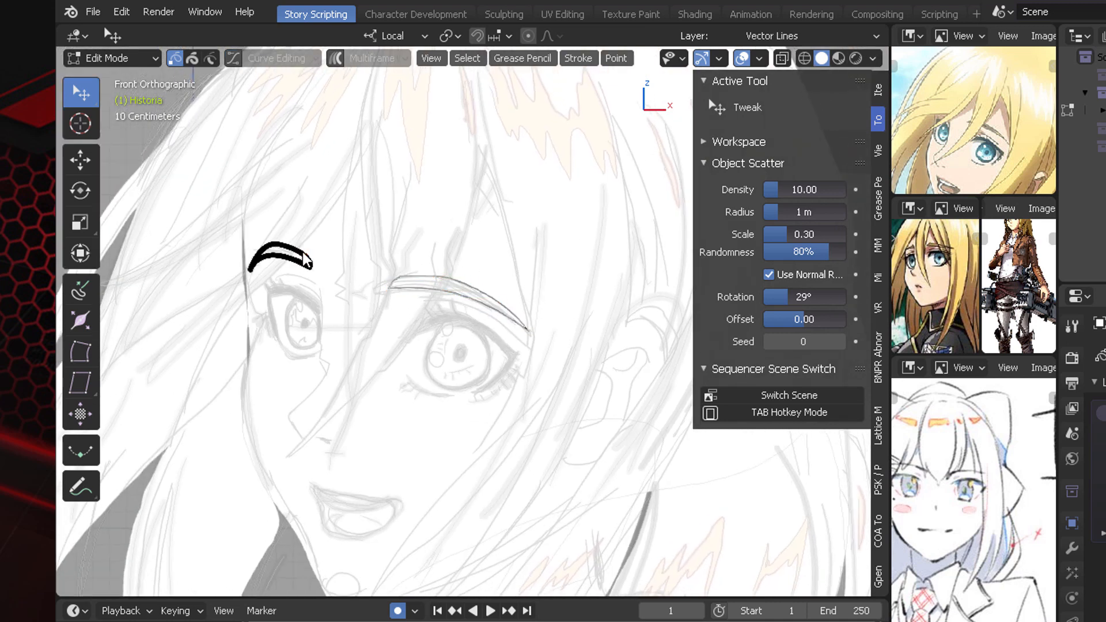
mouse_move(363, 259)
middle_mouse_down("shift")
mouse_move(489, 298)
mouse_move(458, 220)
middle_mouse_up("shift")
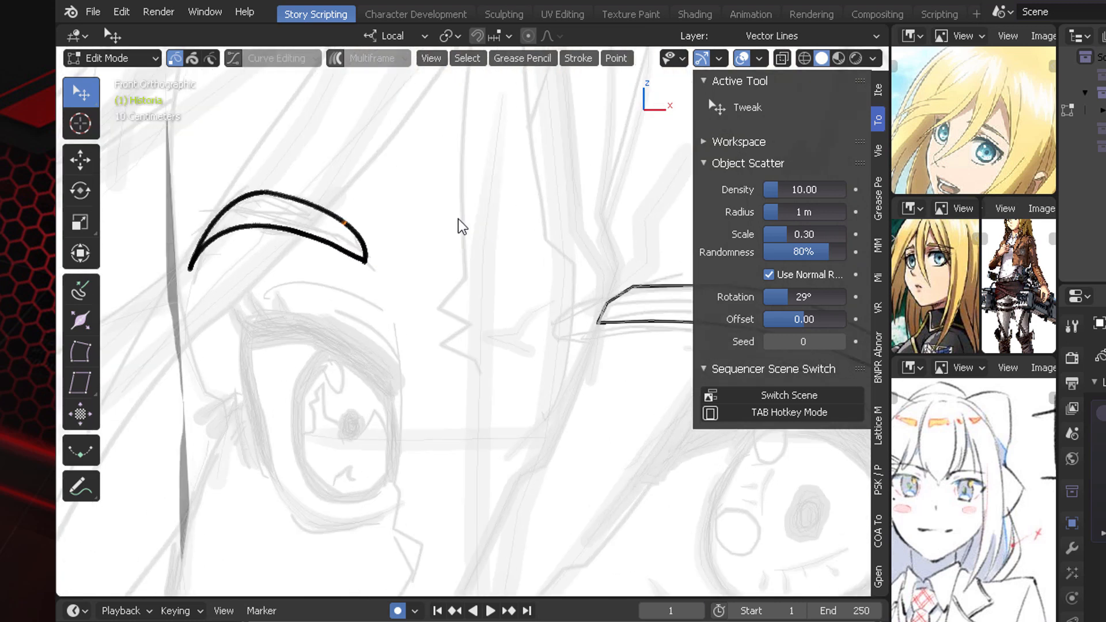
mouse_move(410, 249)
middle_mouse_down("shift")
mouse_move(489, 310)
mouse_move(367, 203)
middle_mouse_up("shift")
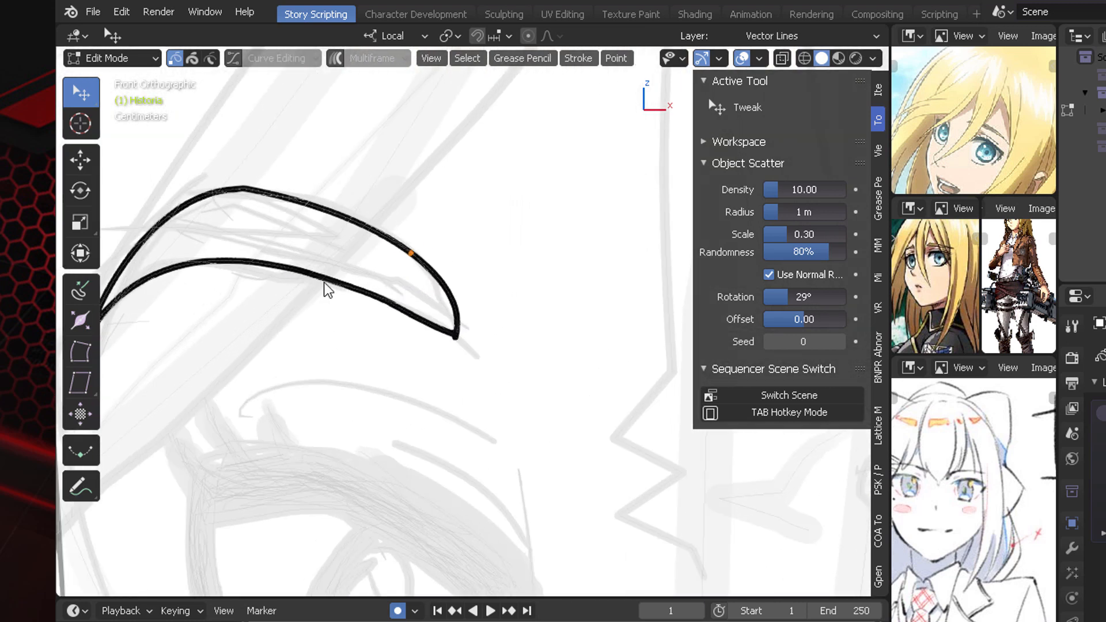
scroll(486, 292, "down", 4)
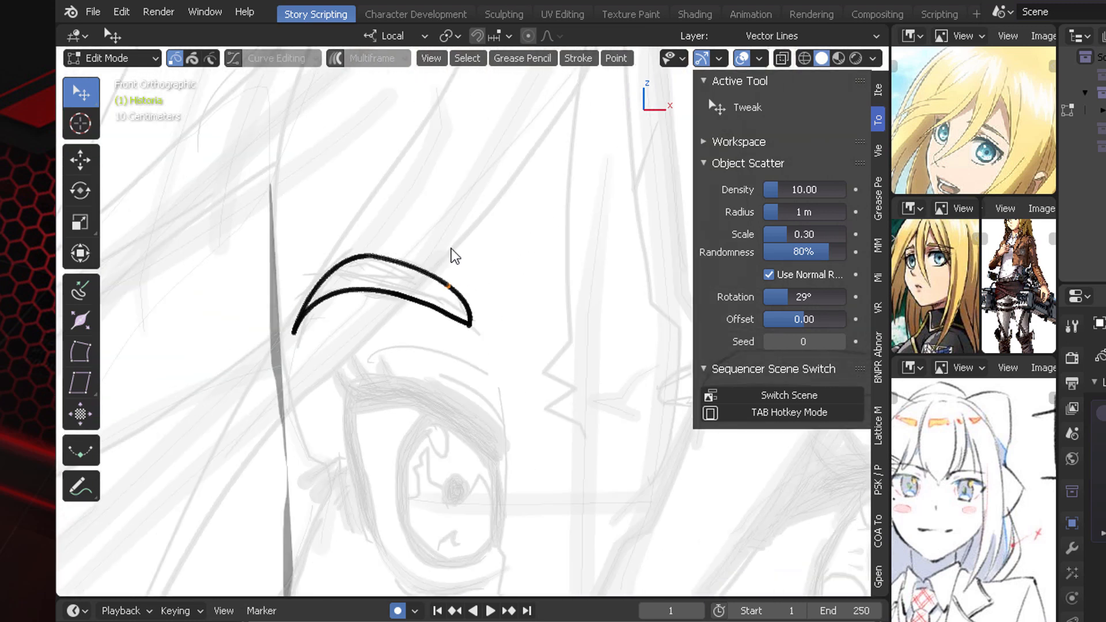
left_click(446, 253)
middle_click_drag(558, 325, 387, 283, "shift")
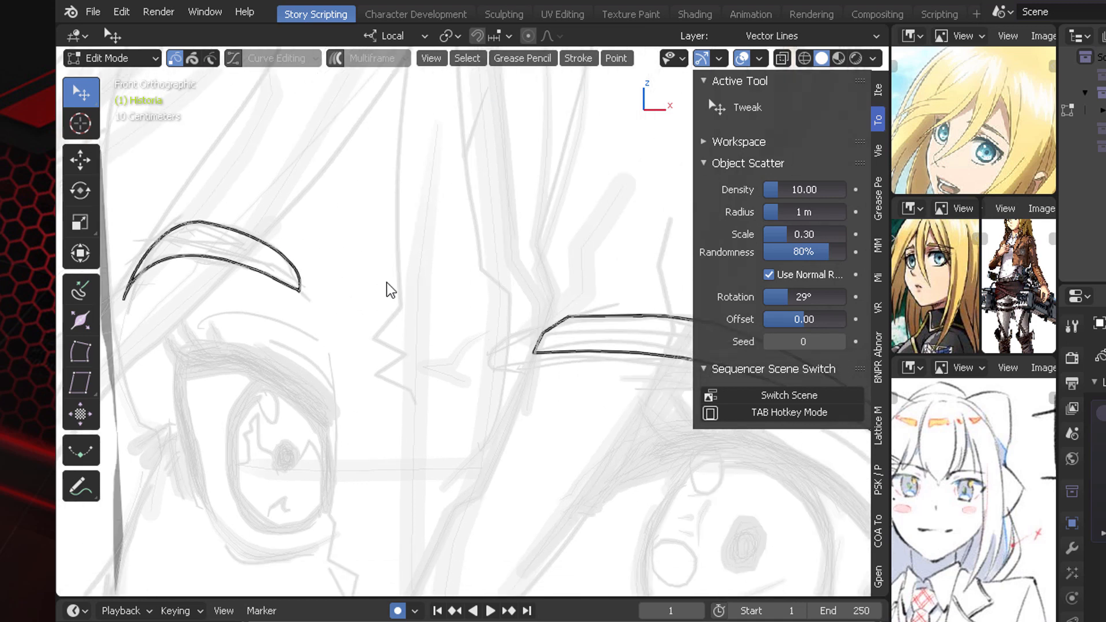
middle_click_drag(514, 261, 506, 307, "ctrl")
middle_click_drag(586, 304, 515, 272, "shift")
left_click(516, 274)
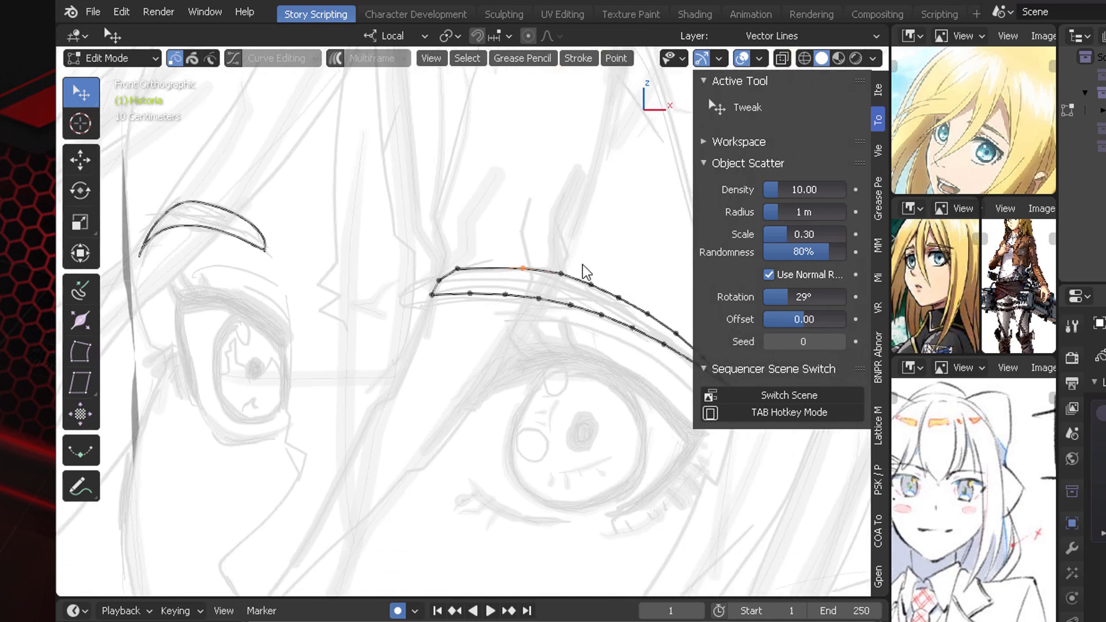
middle_click_drag(568, 367, 560, 392, "ctrl")
mouse_move(607, 319)
middle_mouse_down("shift")
mouse_move(571, 271)
mouse_move(598, 309)
middle_mouse_up("shift")
middle_click_drag(556, 344, 619, 401, "shift")
Step: Select all points of the far eyebrow's stroke and simplify it with the Adaptive method
middle_click_drag(420, 328, 392, 274, "ctrl")
middle_click_drag(333, 249, 384, 268, "shift")
left_click(388, 261)
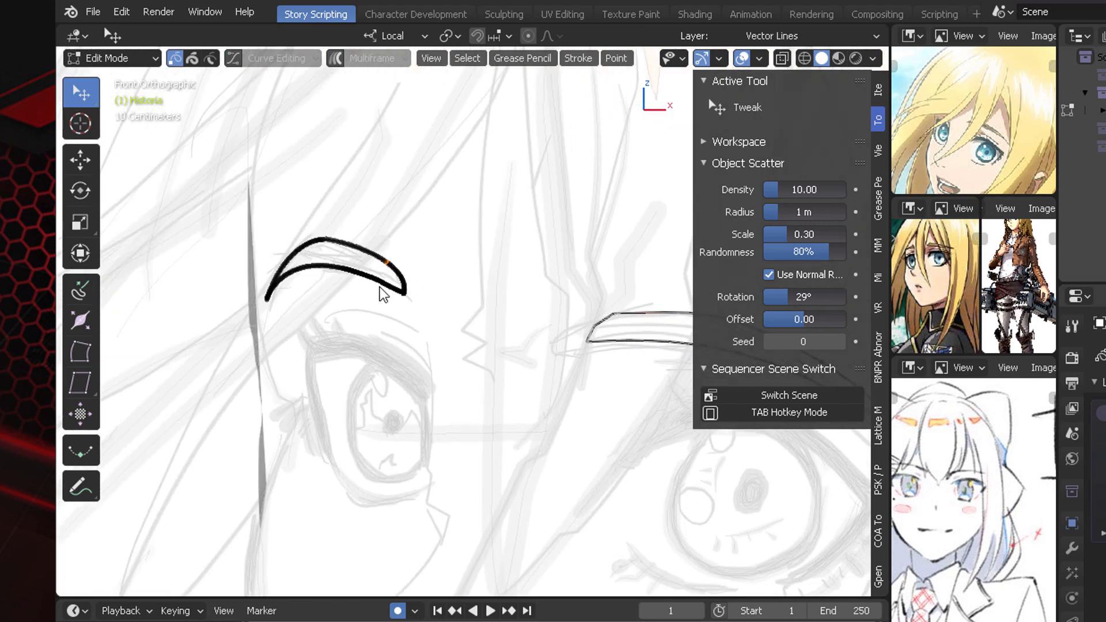
mouse_move(363, 217)
right_mouse_down("ctrl")
mouse_move(296, 323)
mouse_move(447, 279)
mouse_move(432, 242)
right_mouse_up("ctrl")
mouse_move(383, 197)
right_mouse_down("ctrl")
mouse_move(301, 208)
mouse_move(454, 275)
right_mouse_up("ctrl")
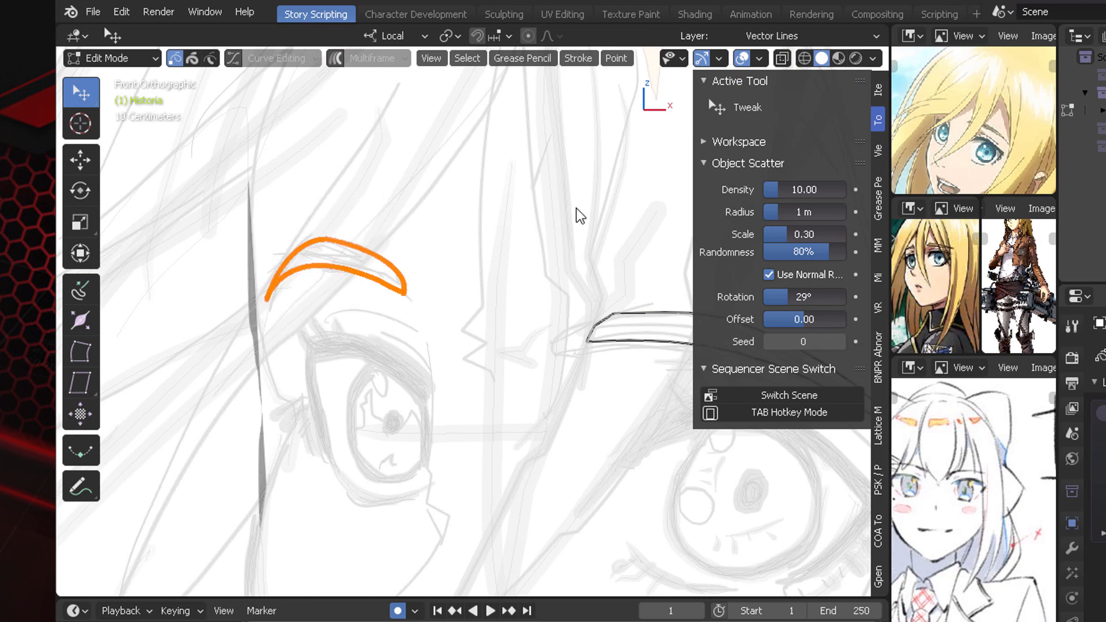
left_click(615, 58)
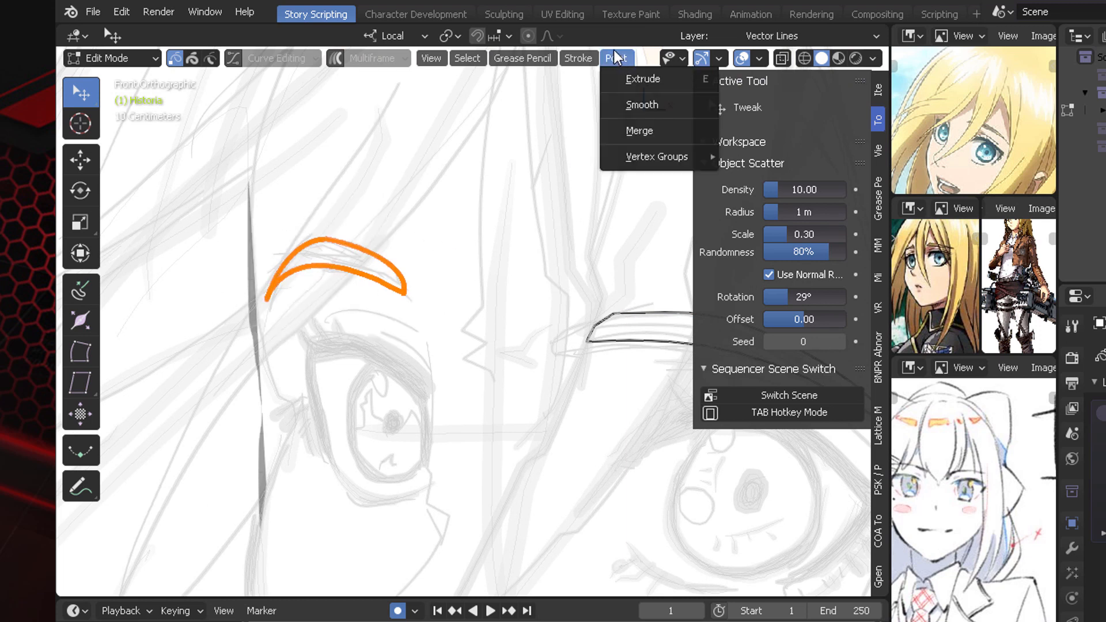
mouse_move(590, 60)
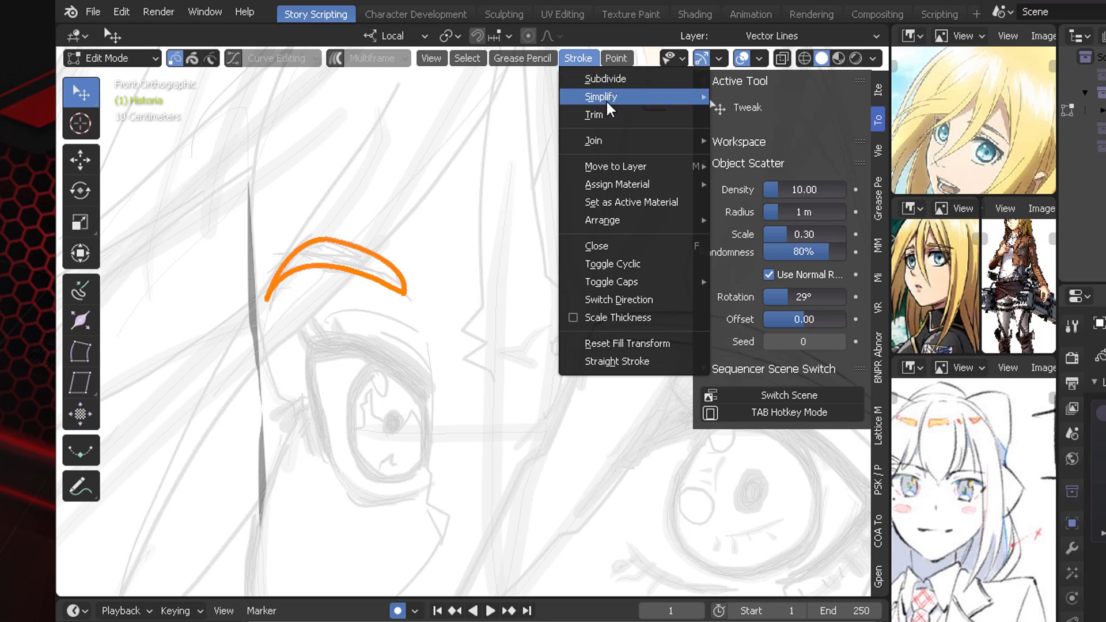
mouse_move(599, 98)
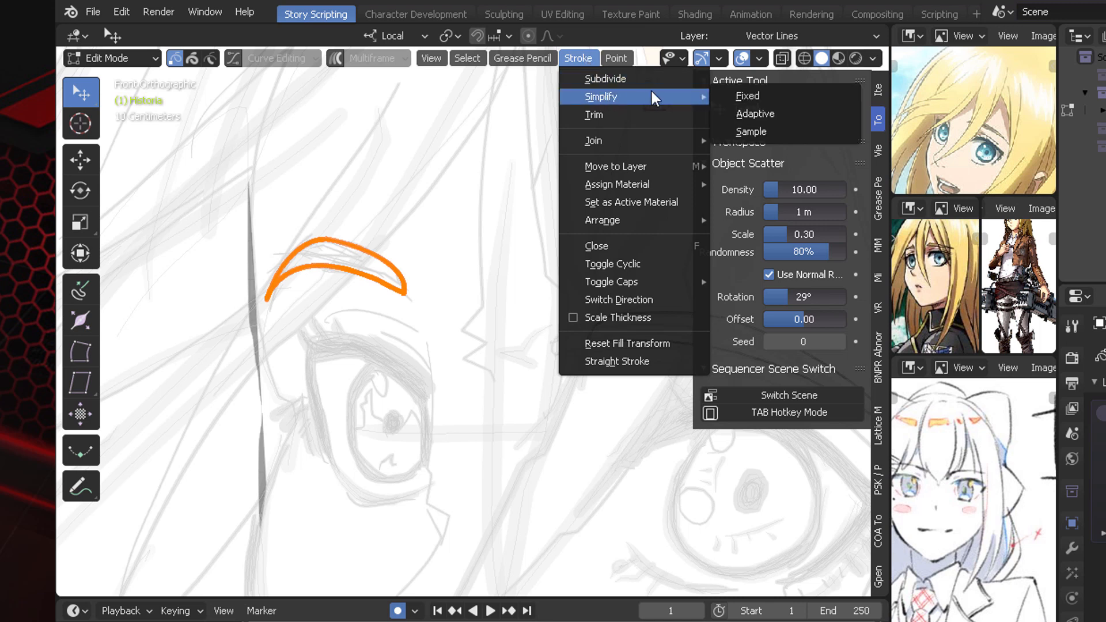
left_click(758, 114)
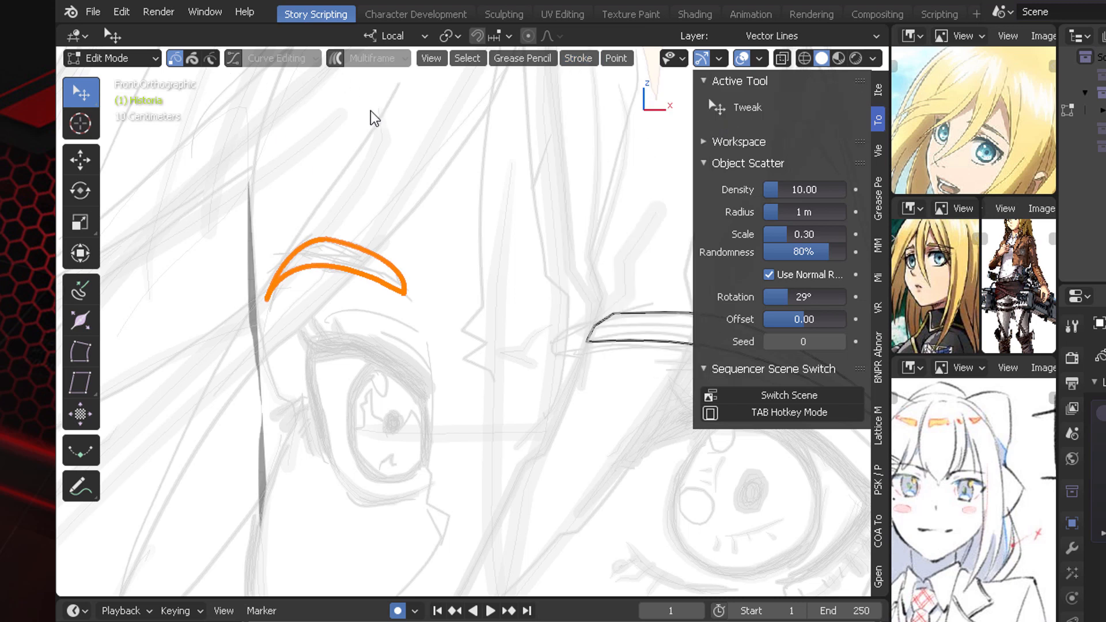
Step: Try to reshape the far eyebrow's upper edge with a curve handle, undo it, and return to point editing
left_click(233, 57)
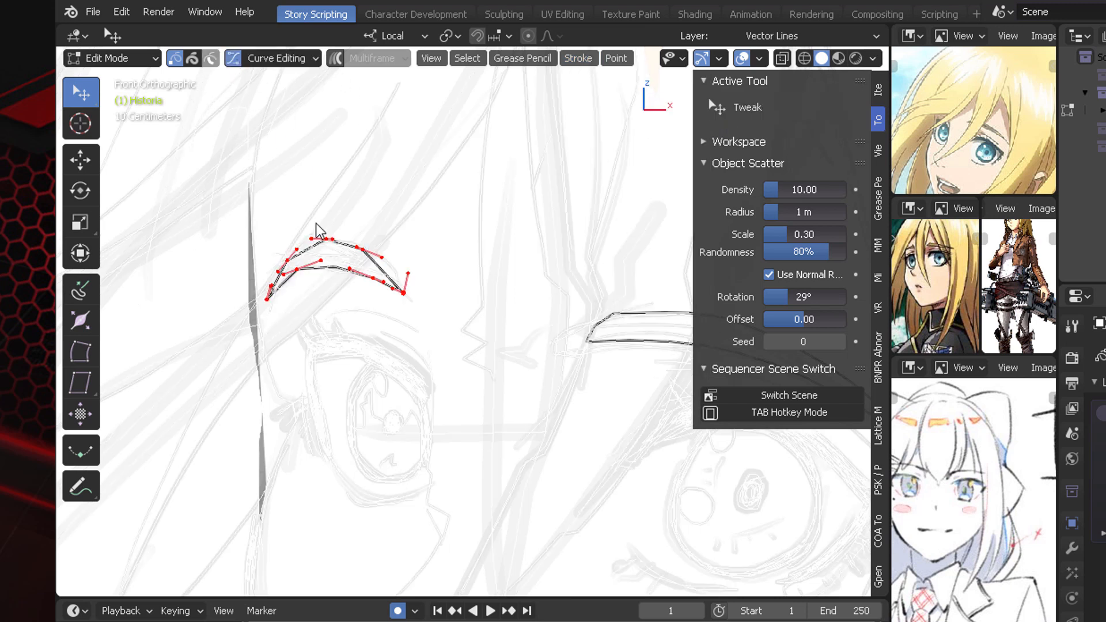
left_click(343, 234)
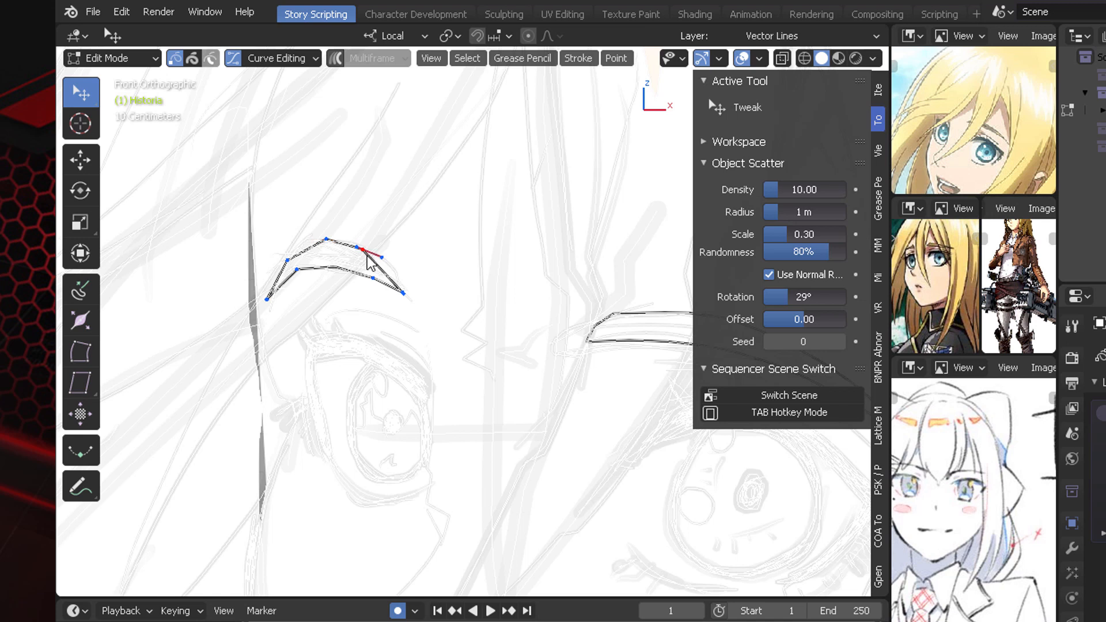
mouse_move(379, 255)
left_mouse_down()
mouse_move(424, 252)
mouse_move(407, 245)
left_mouse_up()
key("ctrl+z")
key("ctrl+Tab")
key("ctrl+Tab")
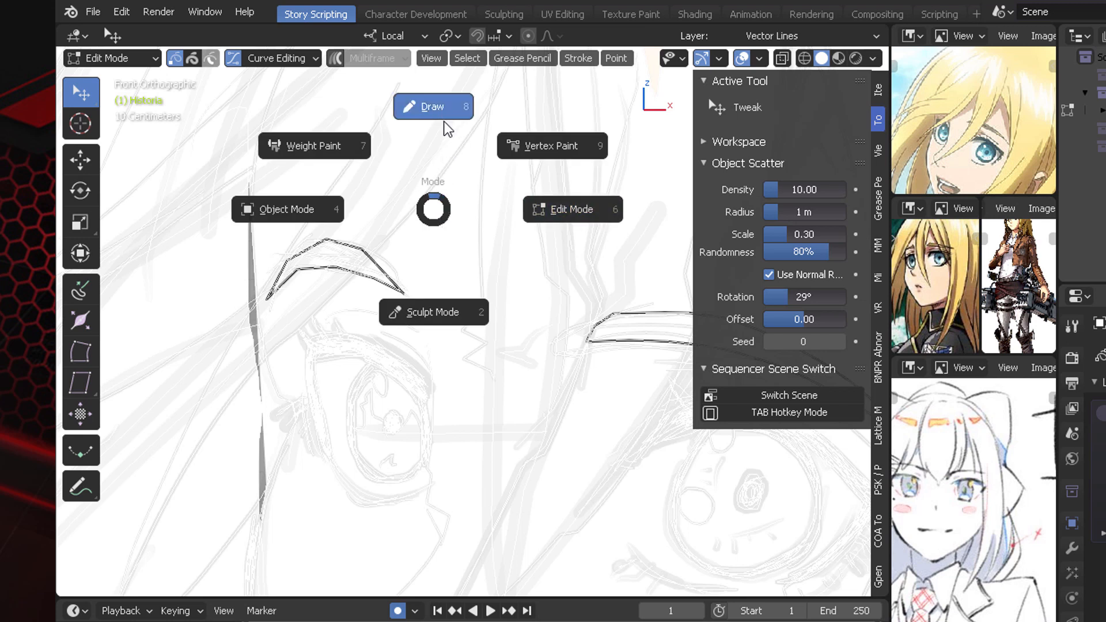
left_click(571, 208)
left_click(234, 59)
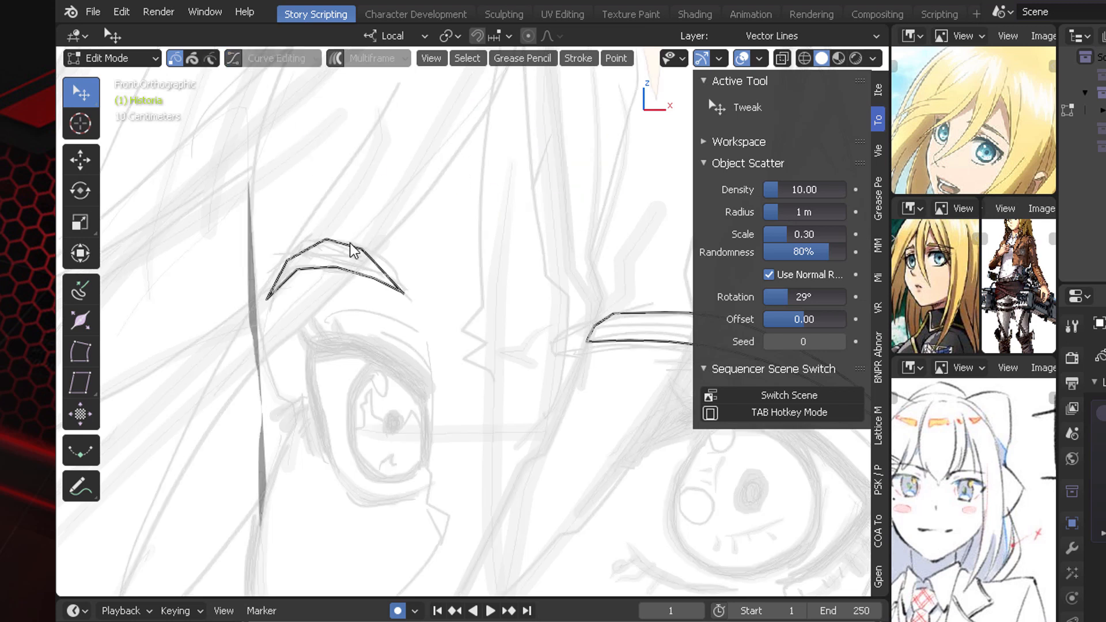
Step: Select the upper-edge point of the far eyebrow beside its peak, enable curve editing, and extend its handle to round the inner end
left_click(362, 251)
scroll(482, 301, "down", 3)
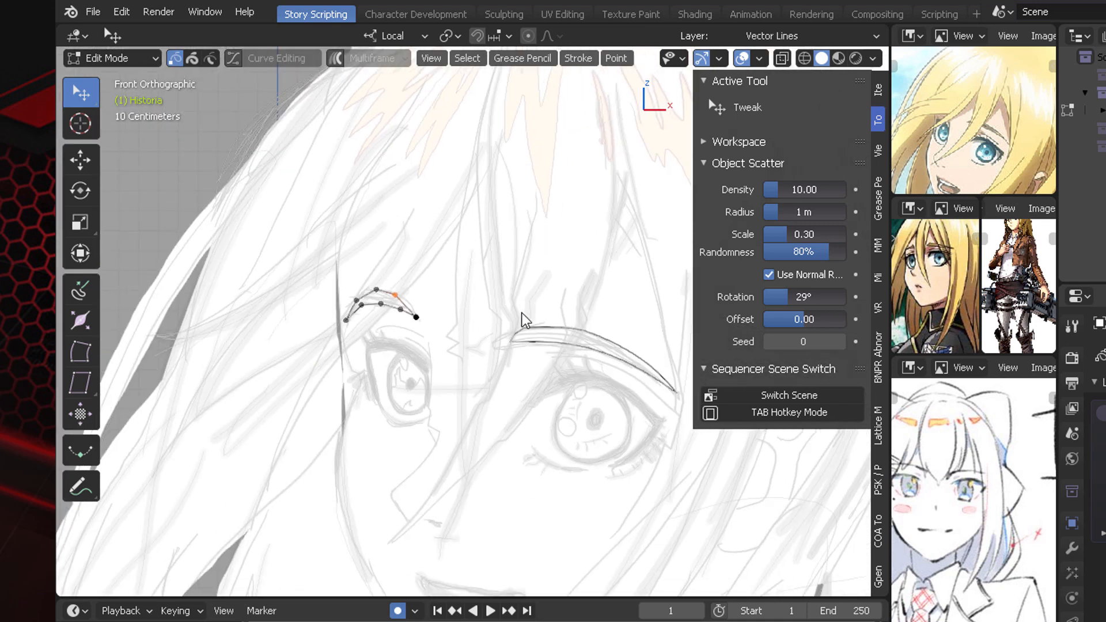
scroll(484, 340, "up", 6)
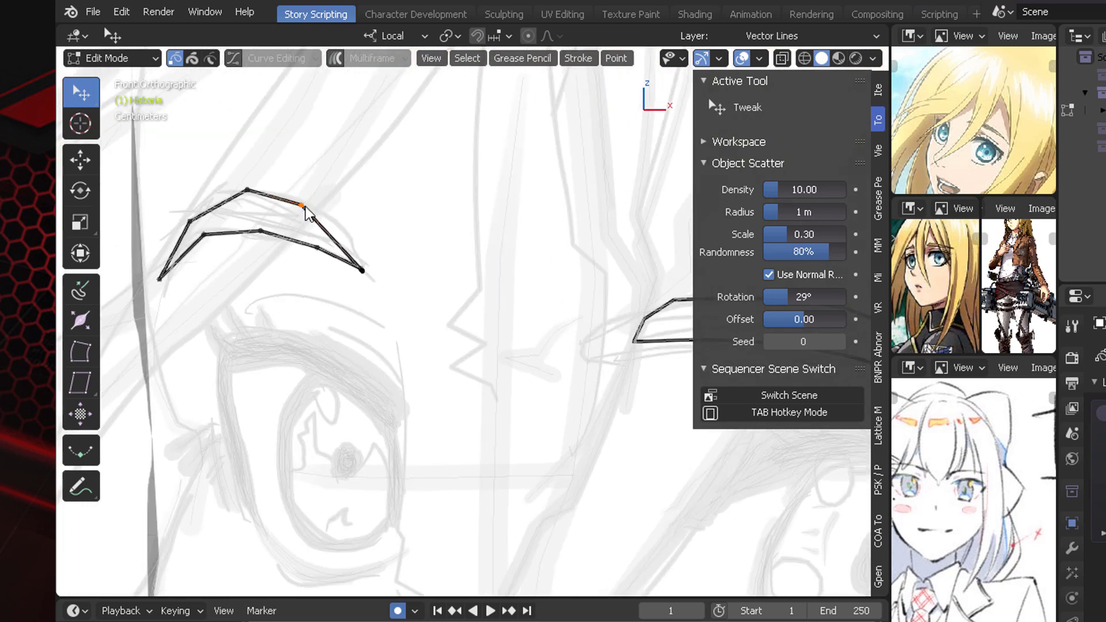
left_click(236, 60)
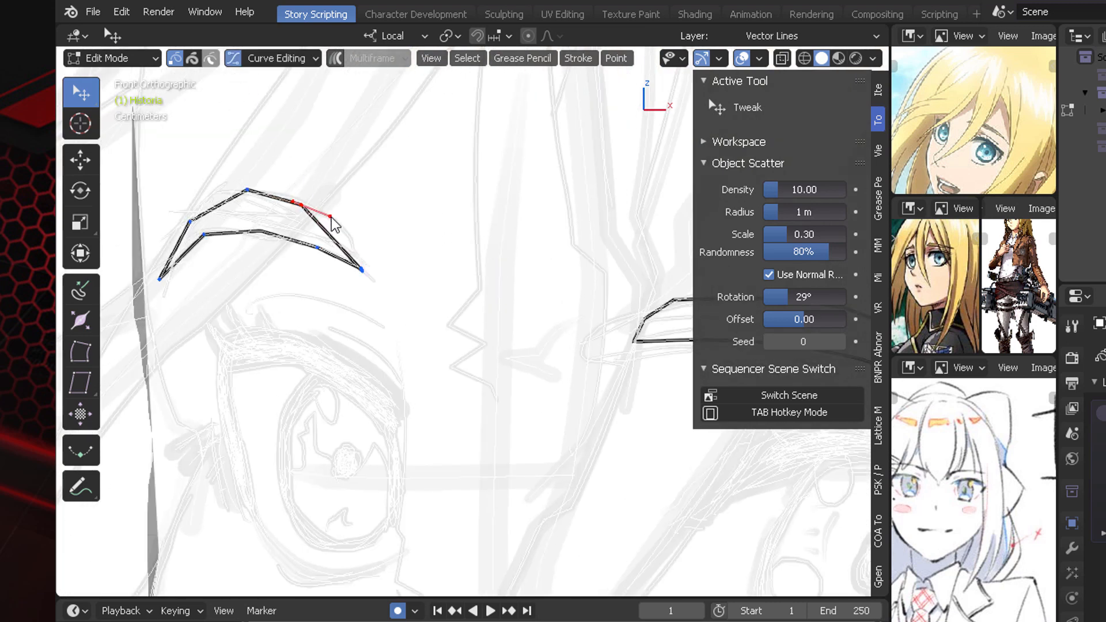
left_click_drag(332, 218, 395, 238)
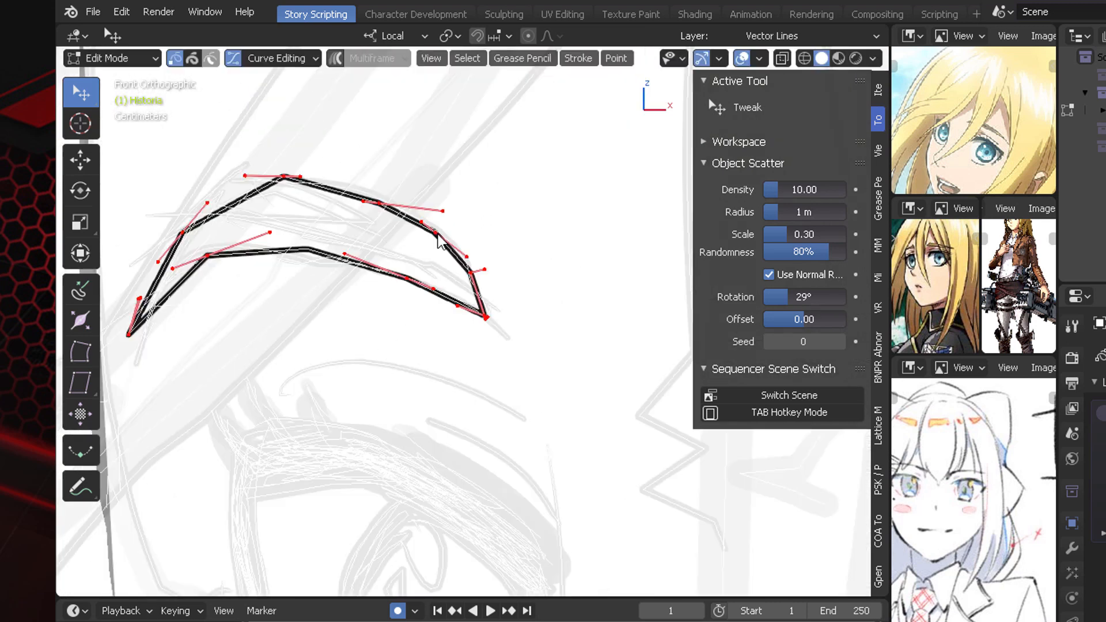
middle_click_drag(402, 217, 427, 208, "shift")
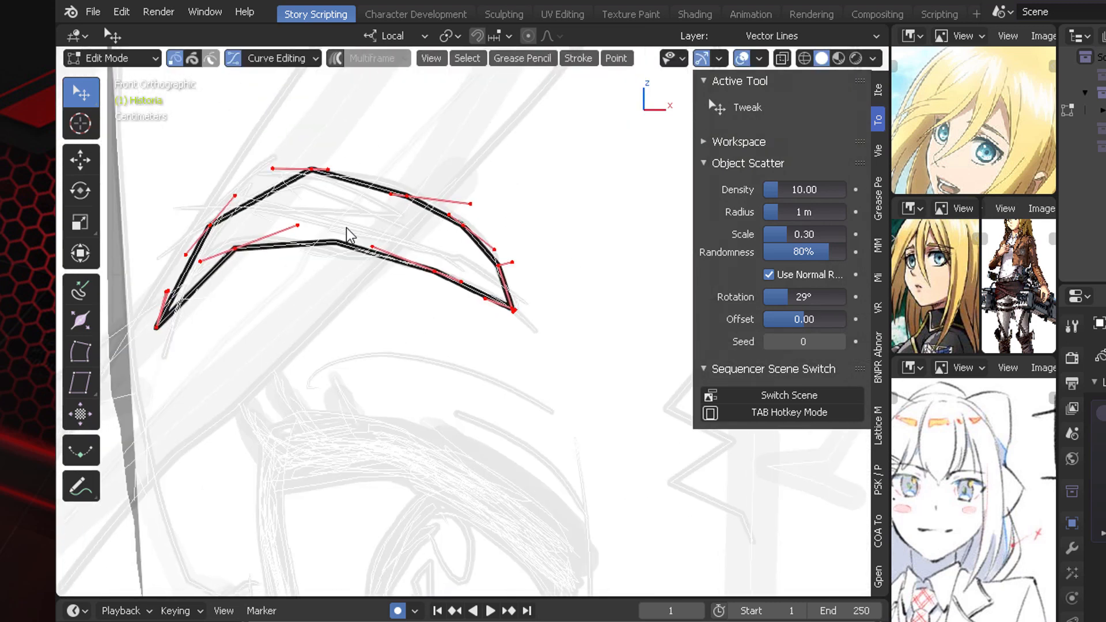
Step: Subdivide the selected stretch of the far eyebrow's lower edge with Number of Cuts set to 2
left_click(459, 283)
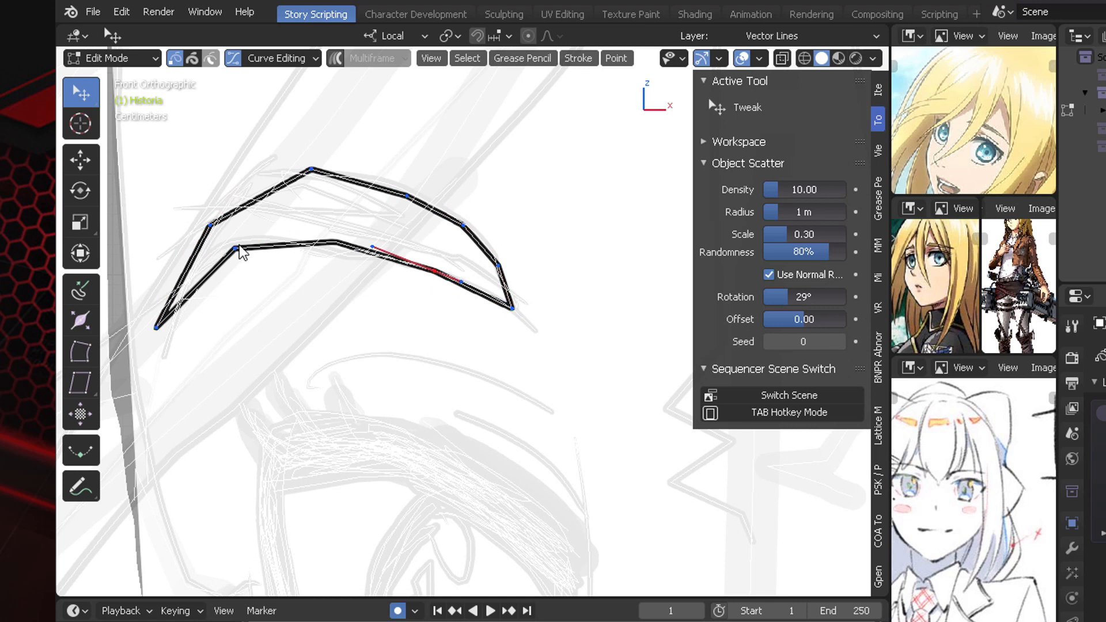
right_click(303, 244)
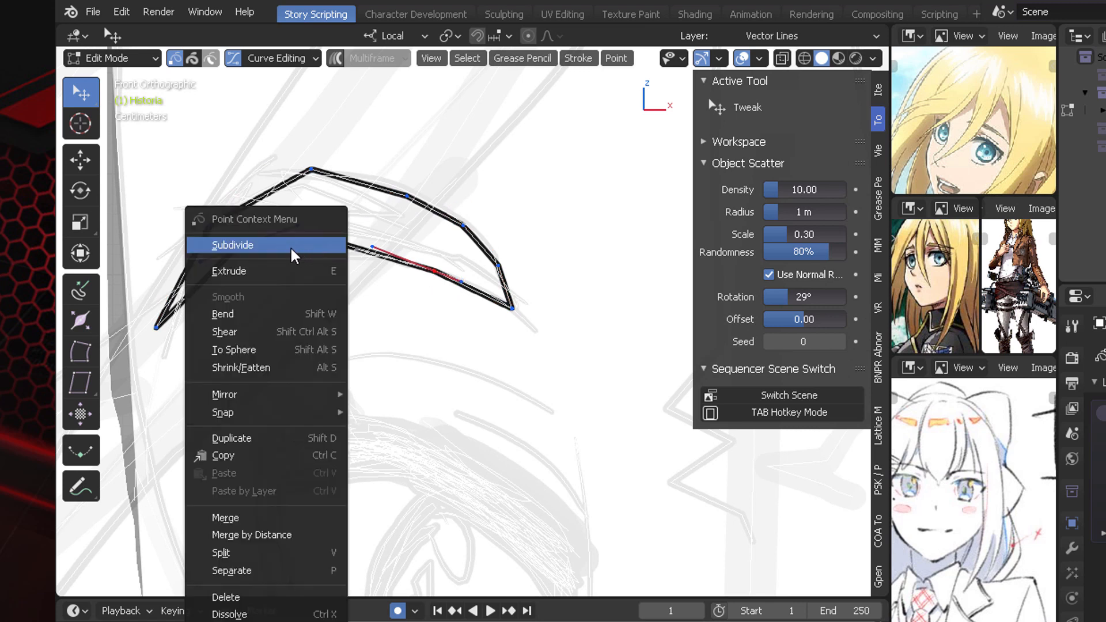
left_click(294, 246)
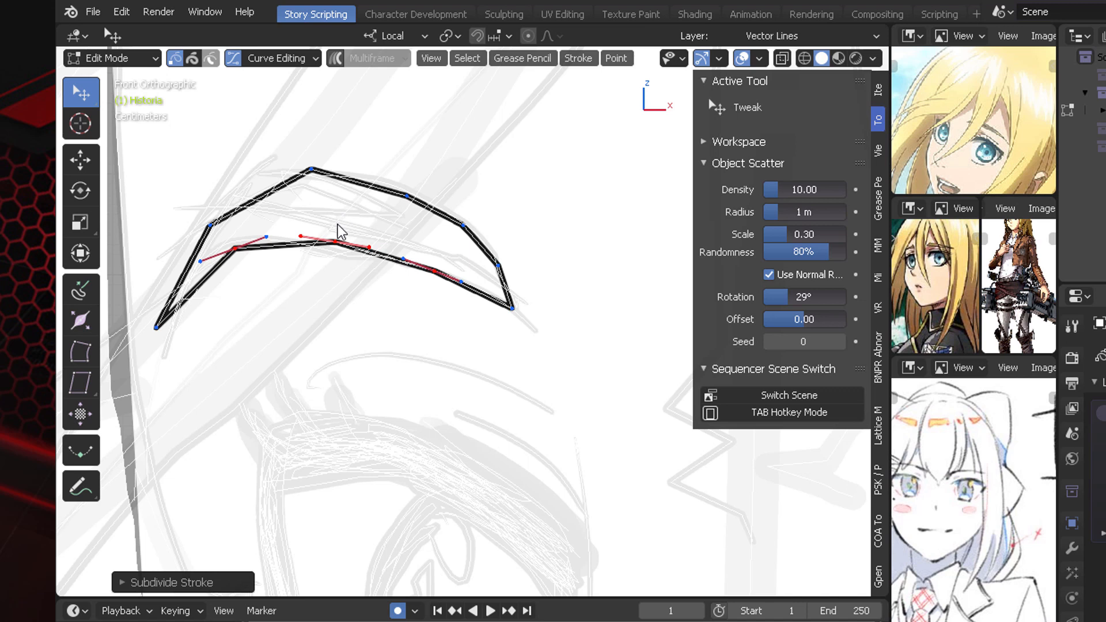
left_click(140, 583)
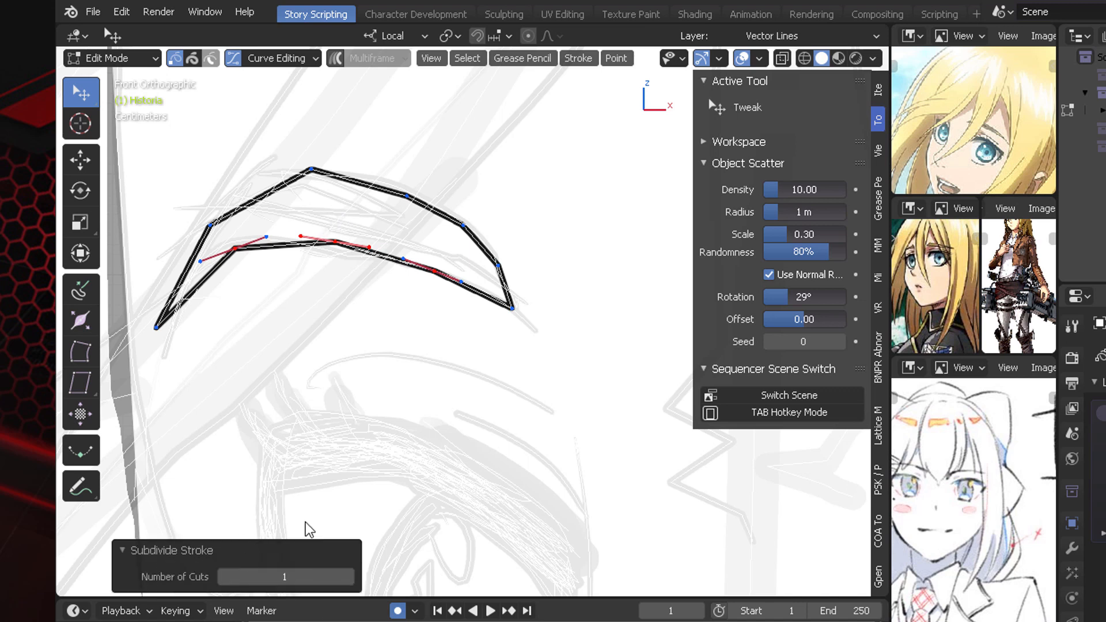
left_click(347, 577)
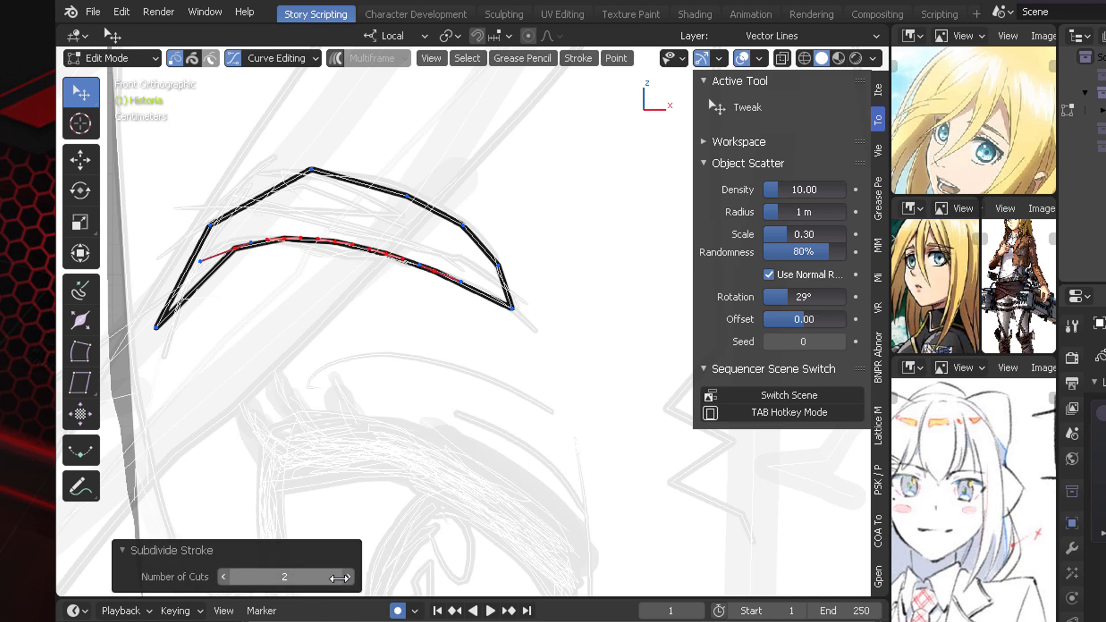
left_click(347, 576)
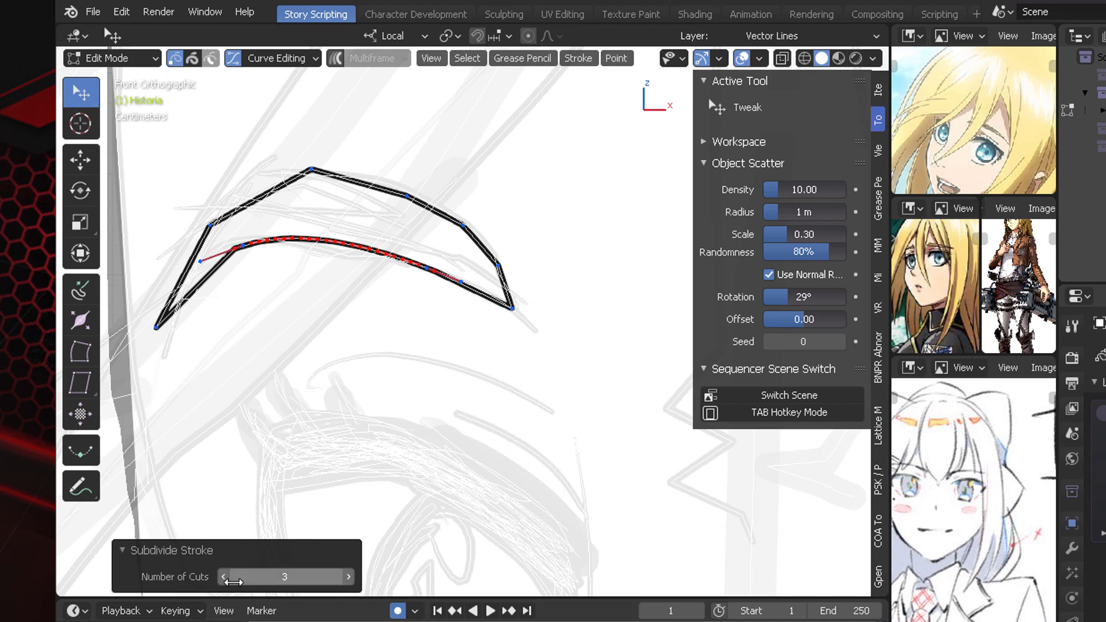
left_click(232, 577)
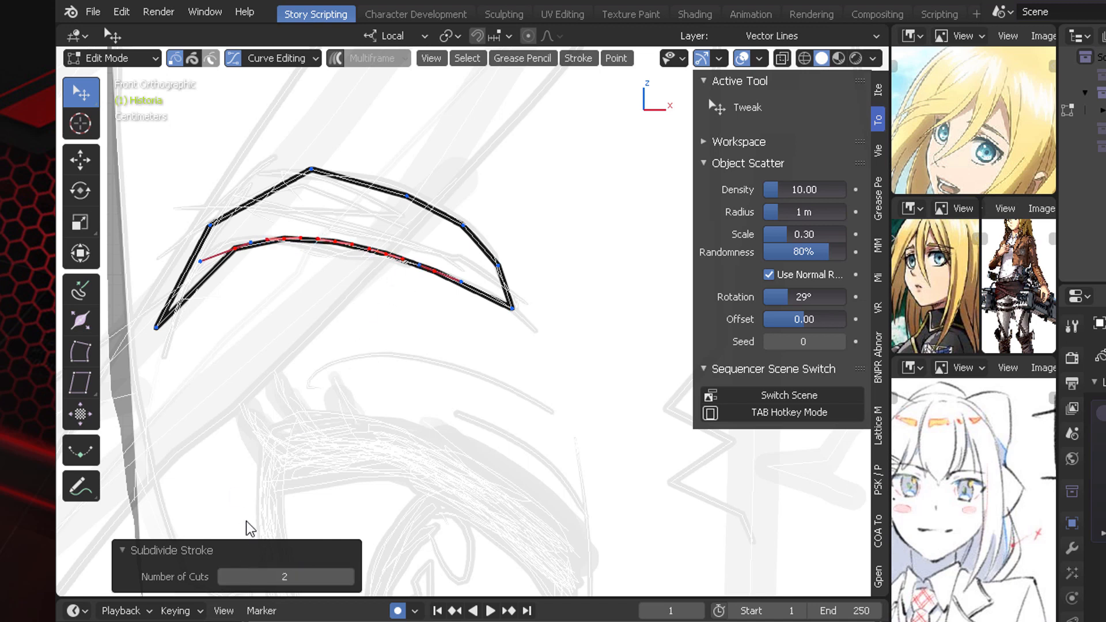
key("ctrl+z")
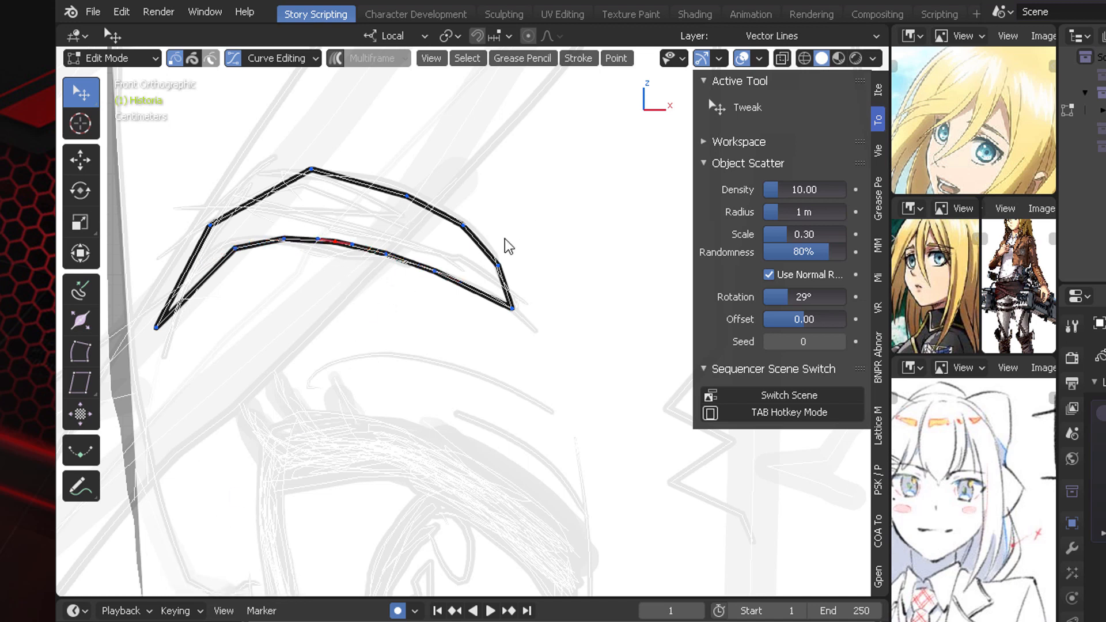
Step: Subdivide the far eyebrow's upper edge across three neighbouring curve points around its peak
left_click(314, 171)
left_click(403, 194, "shift")
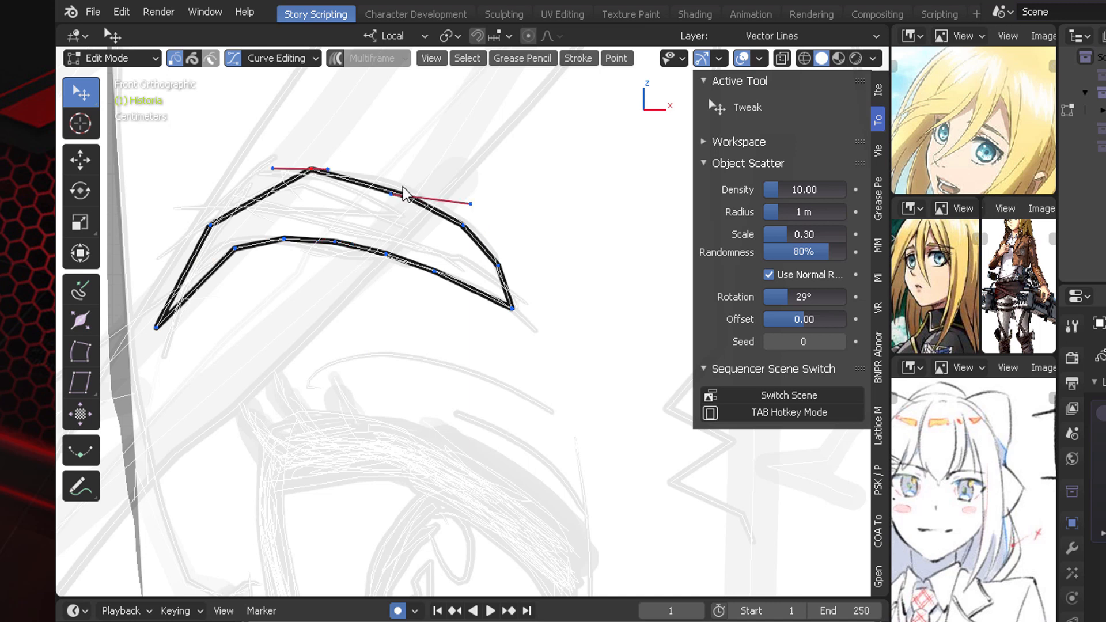
left_click(212, 221, "shift")
right_click(320, 185)
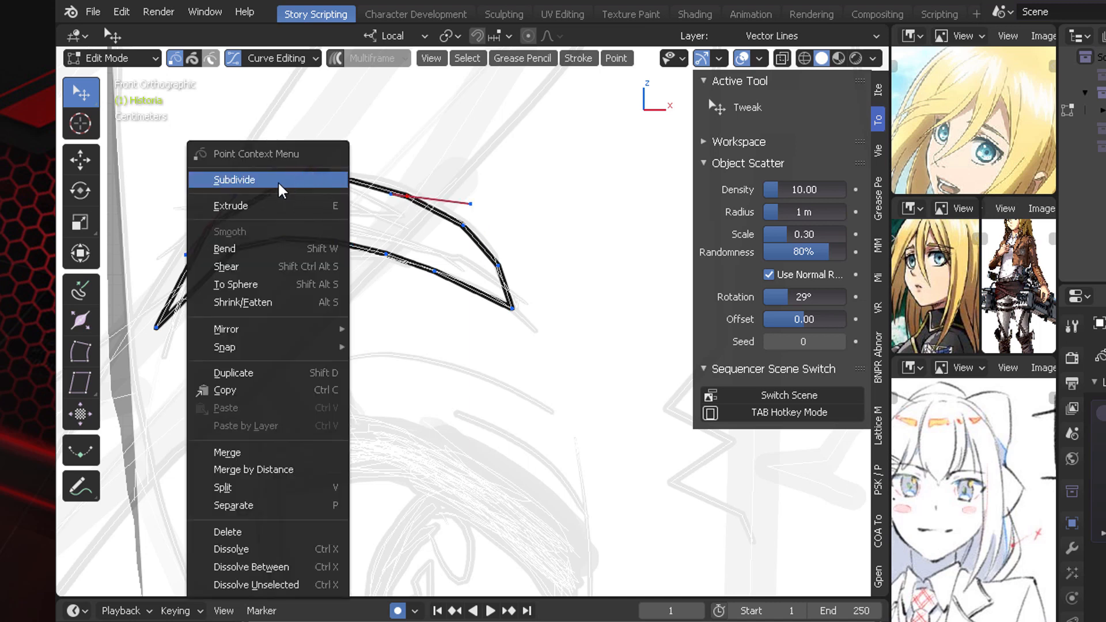
Step: Subdivide the selected points along the upper edge of the eyebrow stroke and adjust the number of cuts
left_click(294, 180)
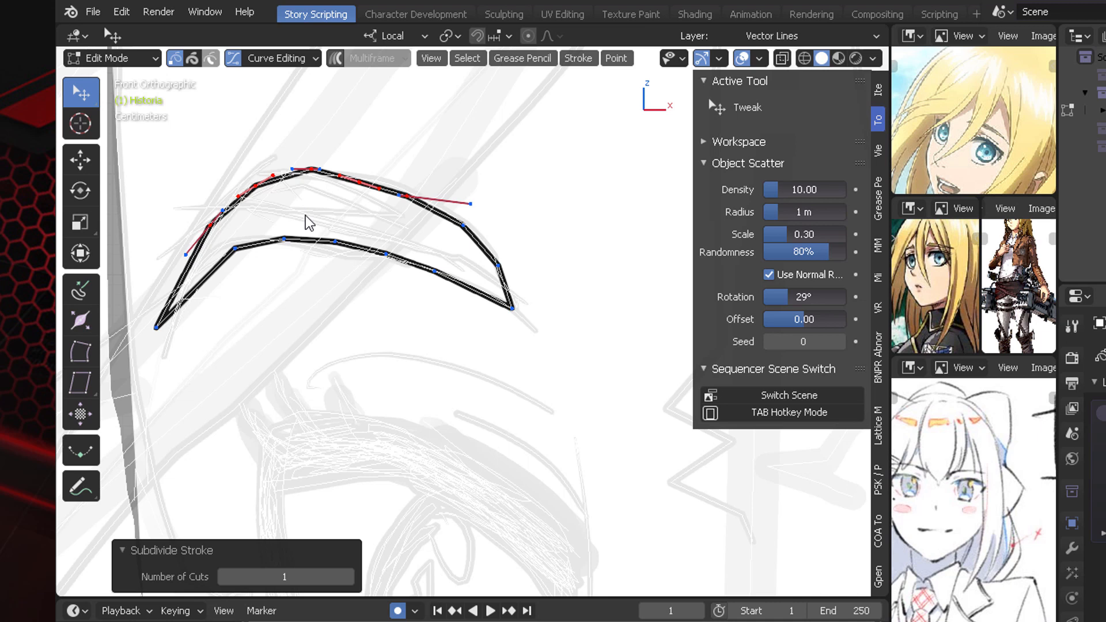
left_click(347, 577)
left_click(314, 175)
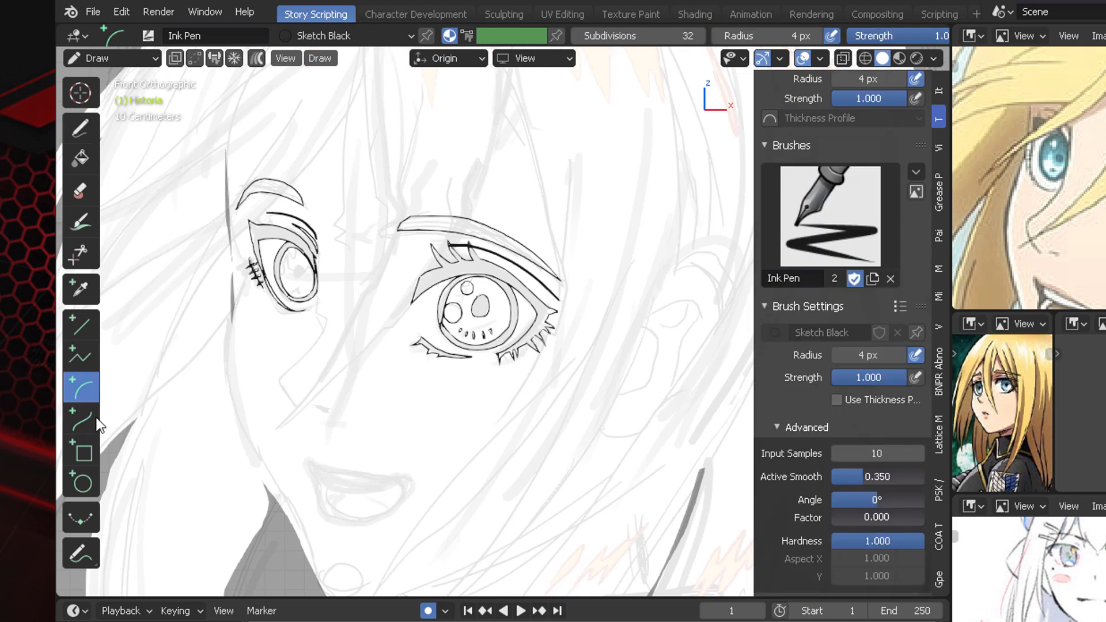
Step: Trace the tip of the nose with Curve strokes, running from the bridge out to the tip and back under it
left_click(92, 423)
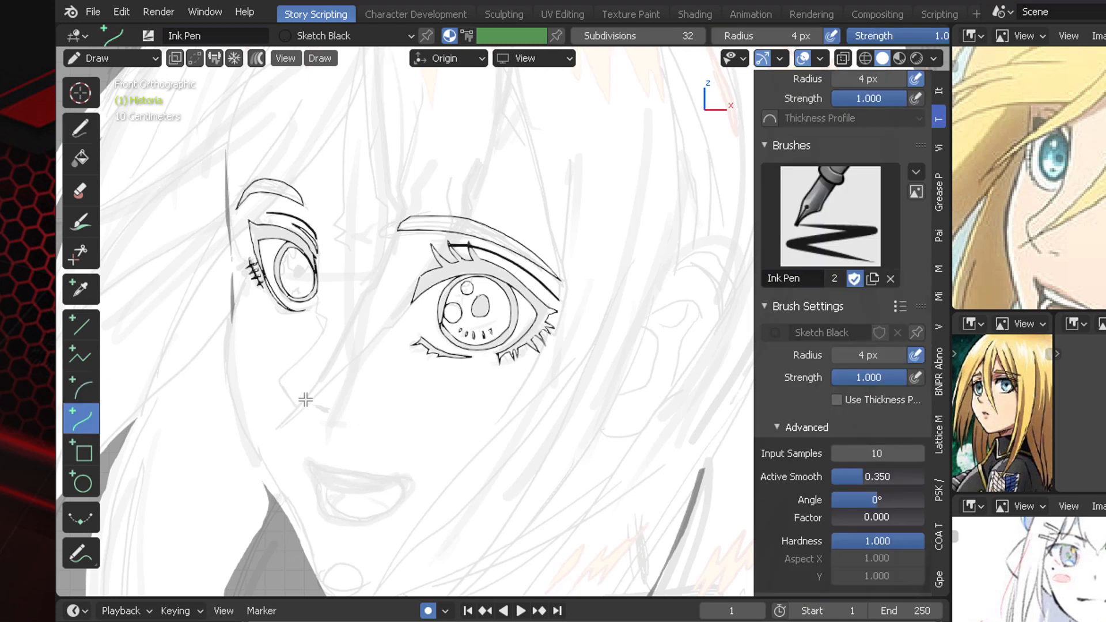
left_click_drag(296, 401, 279, 375)
key("Escape")
mouse_move(309, 405)
middle_mouse_down("ctrl")
mouse_move(321, 366)
mouse_move(401, 329)
middle_mouse_up("ctrl")
mouse_move(295, 367)
left_mouse_down()
mouse_move(324, 412)
mouse_move(355, 303)
mouse_move(330, 348)
left_mouse_up()
key("Return")
left_click_drag(356, 304, 349, 308)
mouse_move(294, 366)
left_mouse_down()
mouse_move(295, 355)
mouse_move(298, 367)
left_mouse_up()
key("Return")
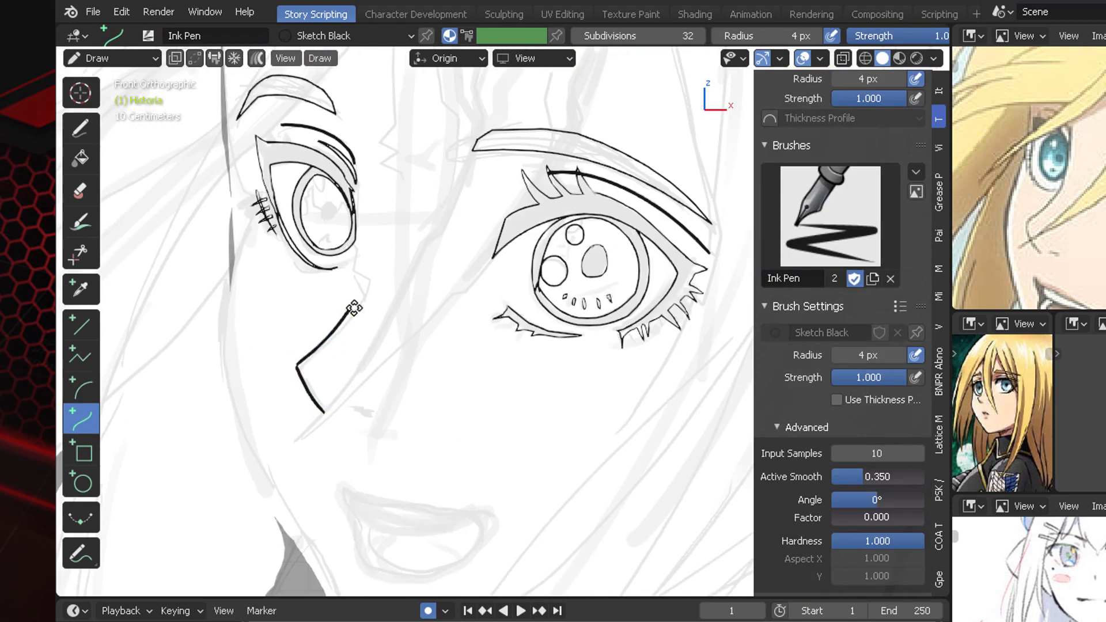
Step: Draw a Curve stroke from the upper end of the nose line to the inner corner of the left eye, bending it to the sketch
mouse_move(347, 309)
left_mouse_down()
mouse_move(349, 159)
mouse_move(354, 166)
left_mouse_up()
mouse_move(352, 214)
left_mouse_down()
mouse_move(372, 281)
mouse_move(351, 297)
mouse_move(369, 271)
left_mouse_up()
key("Escape")
mouse_move(349, 309)
left_mouse_down()
mouse_move(365, 224)
mouse_move(350, 166)
left_mouse_up()
left_click_drag(361, 254, 377, 272)
left_click_drag(349, 214, 361, 215)
left_click_drag(350, 166, 355, 170)
left_click_drag(377, 274, 366, 299)
key("Return")
Step: Draw the small nostril freehand with the Draw tool beside the underside of the nose
middle_click_drag(363, 253, 434, 459, "ctrl")
mouse_move(483, 384)
middle_mouse_down("ctrl")
mouse_move(447, 244)
mouse_move(447, 330)
middle_mouse_up("ctrl")
left_click(80, 128)
left_click_drag(374, 344, 397, 357)
mouse_move(394, 326)
middle_mouse_down("ctrl")
mouse_move(536, 330)
mouse_move(563, 236)
mouse_move(459, 481)
mouse_move(421, 403)
middle_mouse_up("ctrl")
Step: Draw an oval pupil freehand inside the iris of the left eye, undoing and redrawing strokes until it fits
left_click_drag(349, 269, 344, 289)
mouse_move(345, 289)
middle_mouse_down("ctrl")
mouse_move(427, 501)
mouse_move(695, 212)
middle_mouse_up("ctrl")
key("ctrl+z")
left_click_drag(298, 255, 296, 283)
key("ctrl+z")
key("ctrl+z")
middle_click_drag(280, 260, 281, 274, "ctrl")
key("ctrl+z")
left_click_drag(291, 254, 286, 277)
mouse_move(287, 277)
middle_mouse_down("ctrl")
mouse_move(574, 444)
mouse_move(326, 262)
middle_mouse_up("ctrl")
left_click_drag(326, 262, 323, 288)
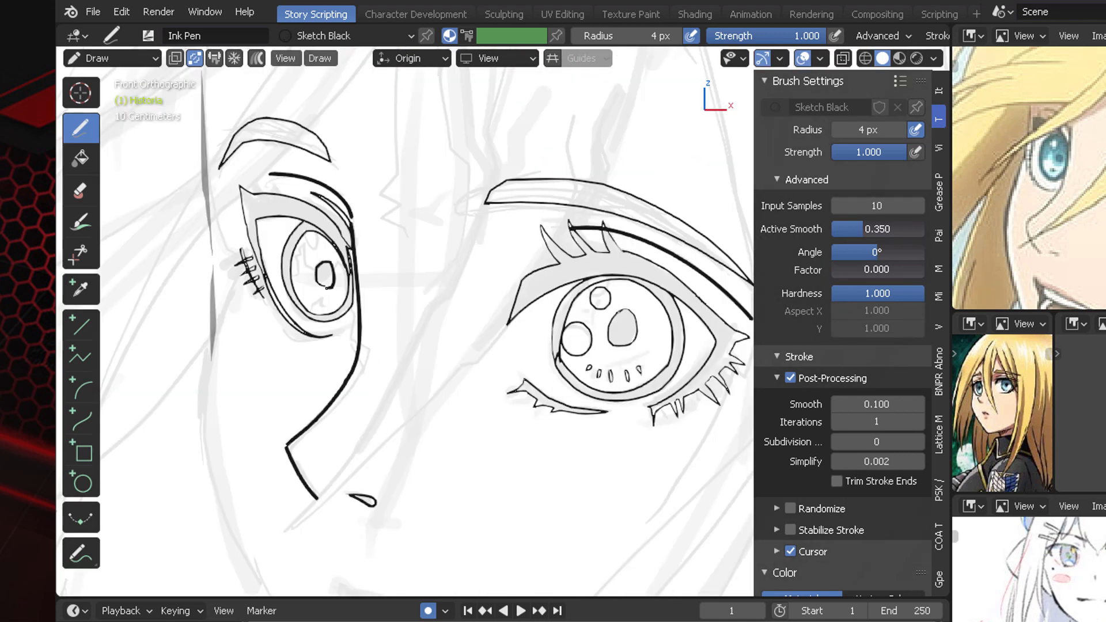
Step: Draw small round highlights freehand around the pupil inside the left eye's iris
middle_click_drag(323, 288, 437, 438, "ctrl")
middle_click_drag(437, 438, 557, 256, "ctrl")
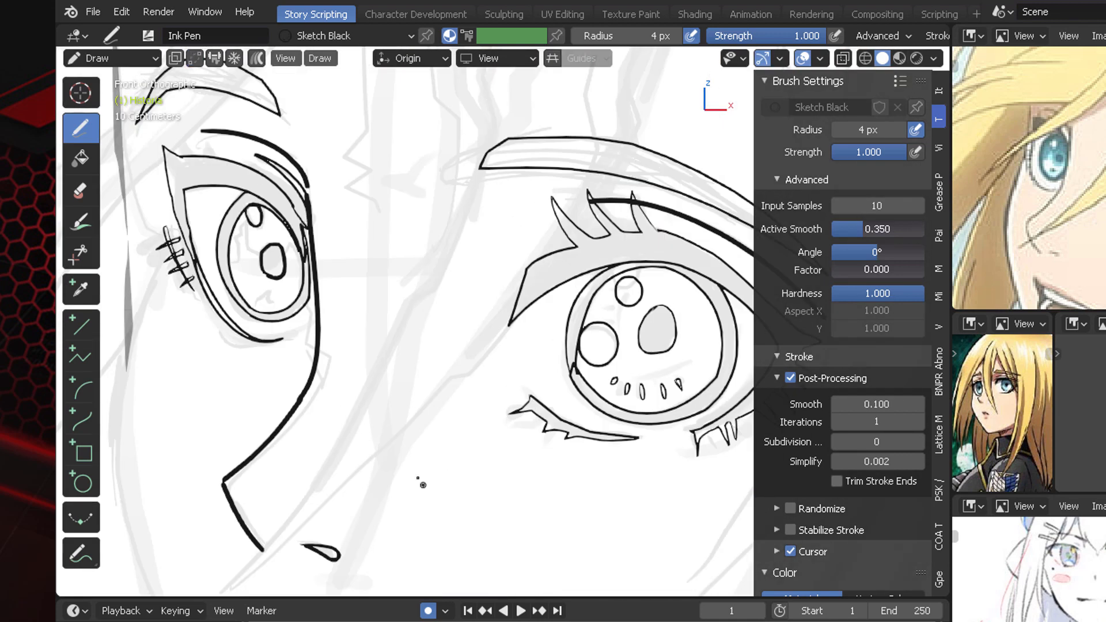
left_click_drag(248, 266, 237, 270)
mouse_move(258, 250)
middle_mouse_down("ctrl")
mouse_move(575, 405)
mouse_move(398, 279)
middle_mouse_up("ctrl")
Step: Trace the upper lip with Curve strokes and bend the end around the right corner of the mouth
middle_click_drag(397, 280, 440, 368, "shift")
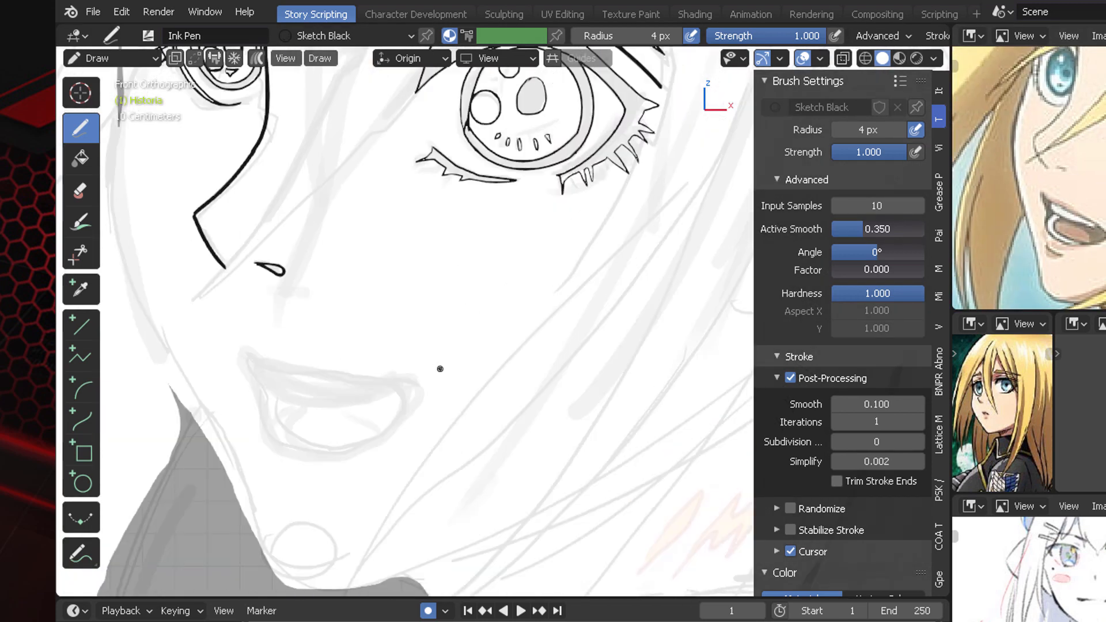
left_click(81, 390)
mouse_move(247, 352)
left_mouse_down()
mouse_move(311, 375)
mouse_move(388, 379)
mouse_move(303, 365)
left_mouse_up()
key("Escape")
left_click(81, 420)
key("Return")
mouse_move(387, 379)
left_mouse_down()
mouse_move(375, 432)
mouse_move(420, 407)
left_mouse_up()
mouse_move(385, 393)
left_mouse_down()
mouse_move(427, 384)
mouse_move(430, 396)
mouse_move(393, 424)
left_mouse_up()
key("Return")
key("ctrl+z")
left_click_drag(392, 395, 438, 379)
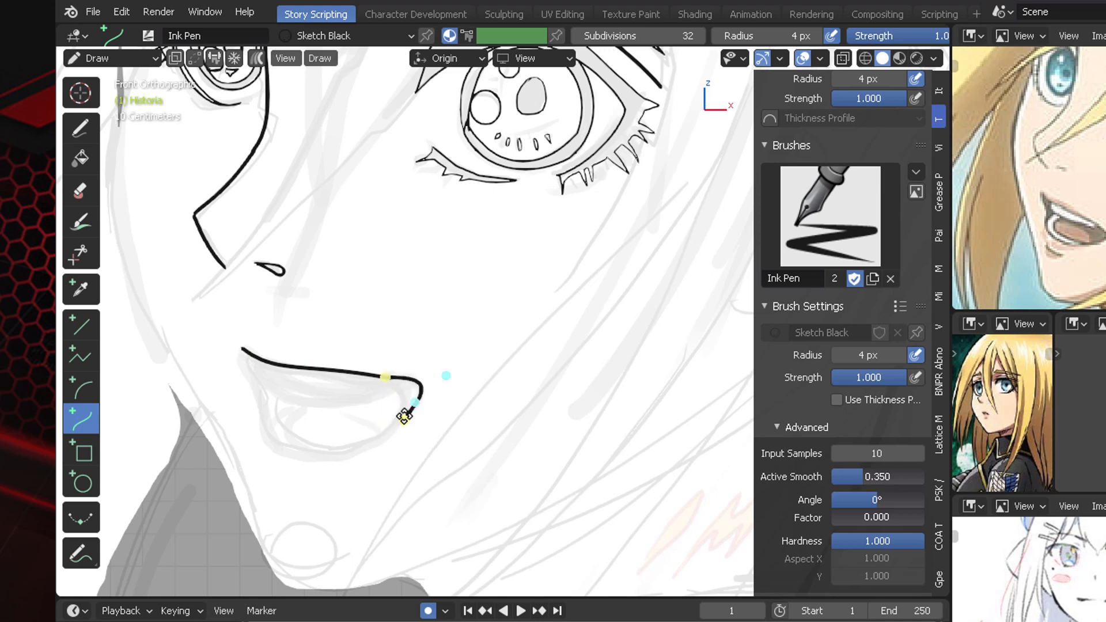
left_click_drag(403, 420, 427, 413)
left_click_drag(454, 381, 443, 383)
Step: Draw the lower edge of the upper teeth as a curve below the lip line and close it near the right mouth corner
mouse_move(291, 393)
left_mouse_down()
mouse_move(249, 354)
mouse_move(255, 405)
mouse_move(392, 388)
mouse_move(321, 400)
left_mouse_up()
key("Return")
left_click_drag(381, 386, 403, 381)
key("Return")
left_click(81, 128)
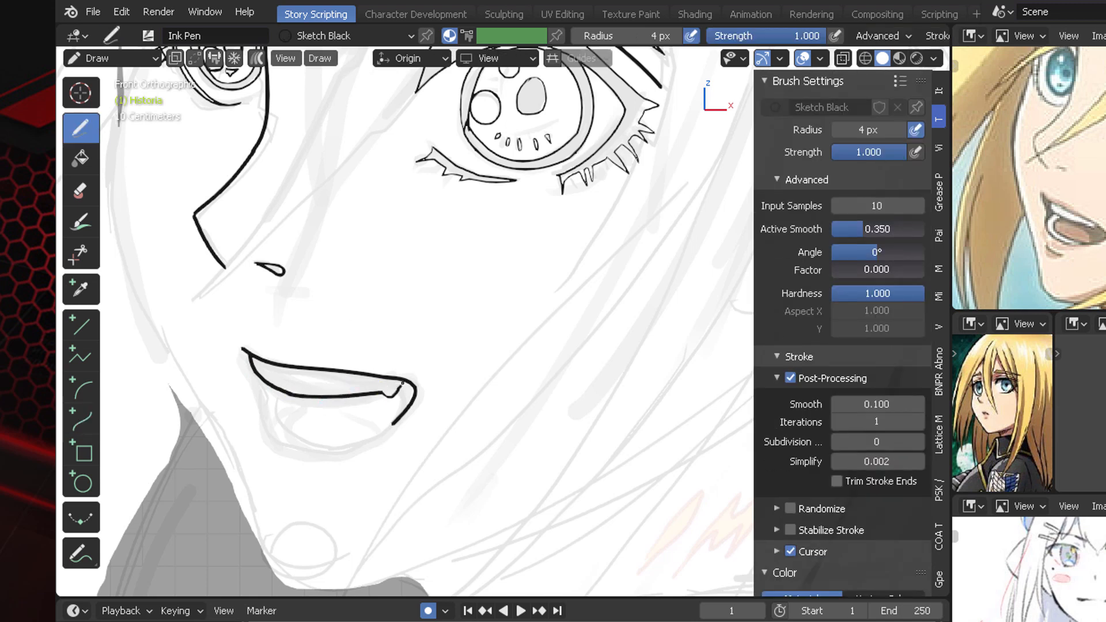
Step: Draw a thin arc for the inner edge of the lower mouth with the Arc tool, using a smaller brush radius
middle_click_drag(523, 291, 541, 261, "ctrl")
middle_click_drag(439, 389, 500, 332, "shift")
left_click(80, 387)
left_click_drag(316, 346, 392, 400)
key("Return")
mouse_move(323, 357)
middle_mouse_down("ctrl")
mouse_move(322, 496)
mouse_move(323, 380)
middle_mouse_up("ctrl")
key("ctrl+z")
left_click_drag(884, 354, 867, 353)
left_click_drag(344, 341, 431, 382)
left_click_drag(344, 385, 334, 410)
key("Return")
Step: Set the brush radius to 4 px and draw the lower lip as an arc beneath the inner mouth line
left_click_drag(847, 355, 864, 355)
left_click_drag(323, 348, 447, 386)
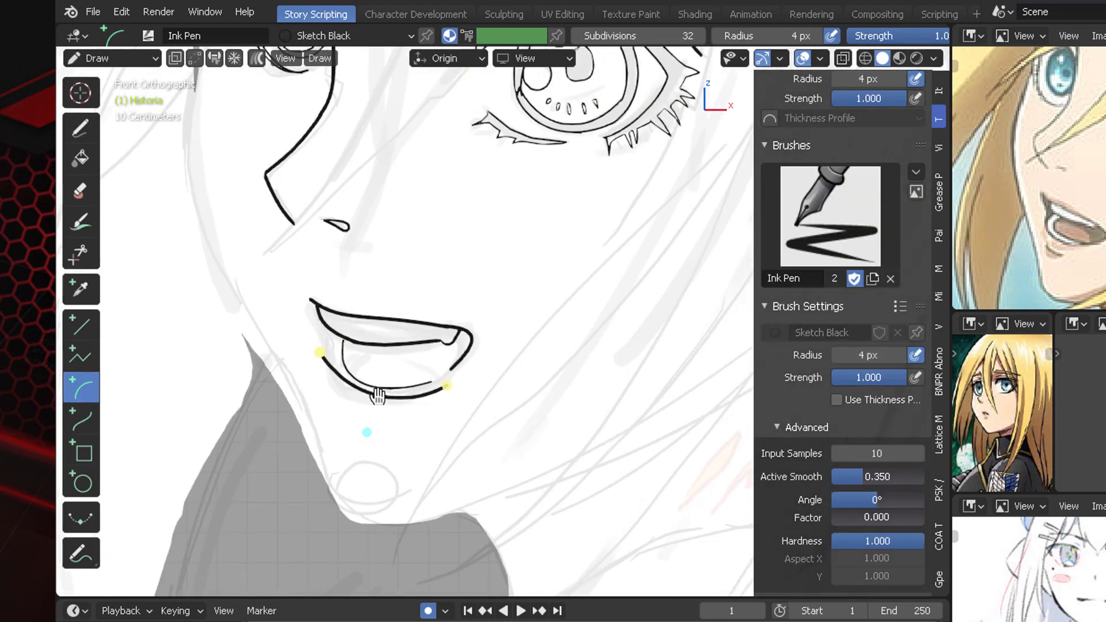
left_click_drag(365, 431, 313, 437)
left_click_drag(336, 343, 336, 342)
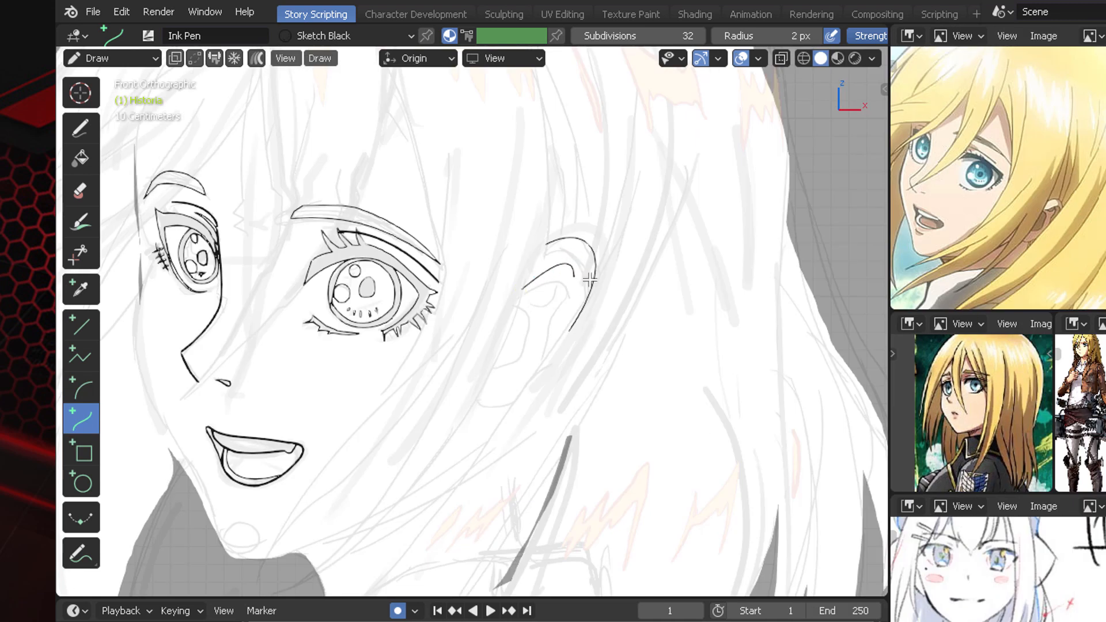
Step: Add a freehand stroke with the Draw tool along the outer rim of the ear
left_click(81, 126)
left_click_drag(593, 262, 576, 291)
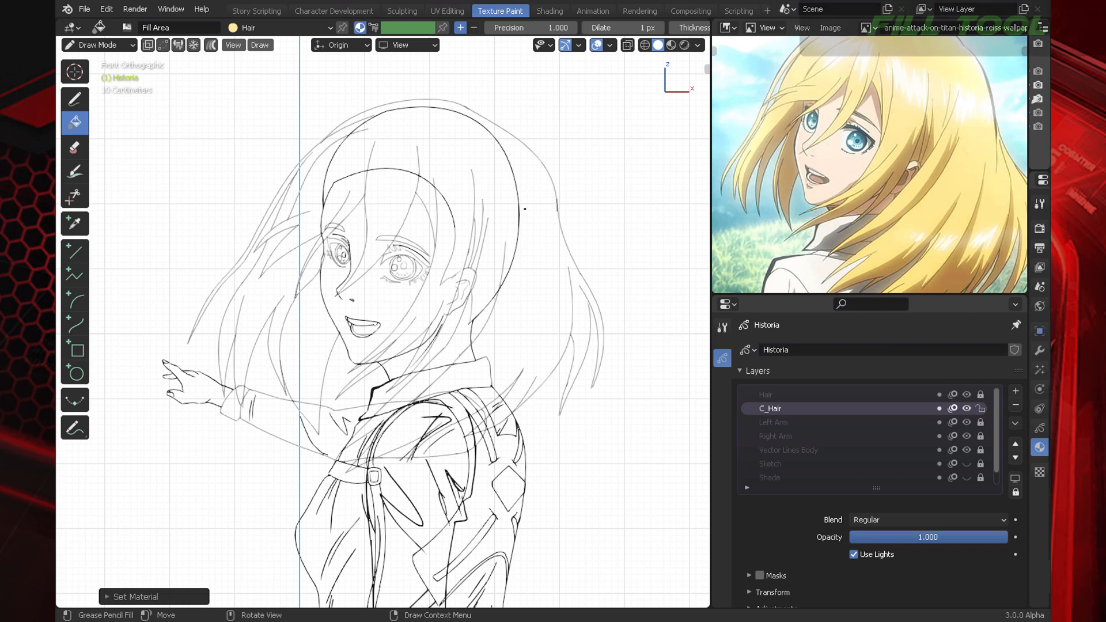
Step: Open the Fill tool's advanced options and try the visibility toggles for the boundary and stroke extension lines
middle_click_drag(433, 30, 171, 30)
middle_click_drag(551, 40, 475, 33)
left_click(475, 32)
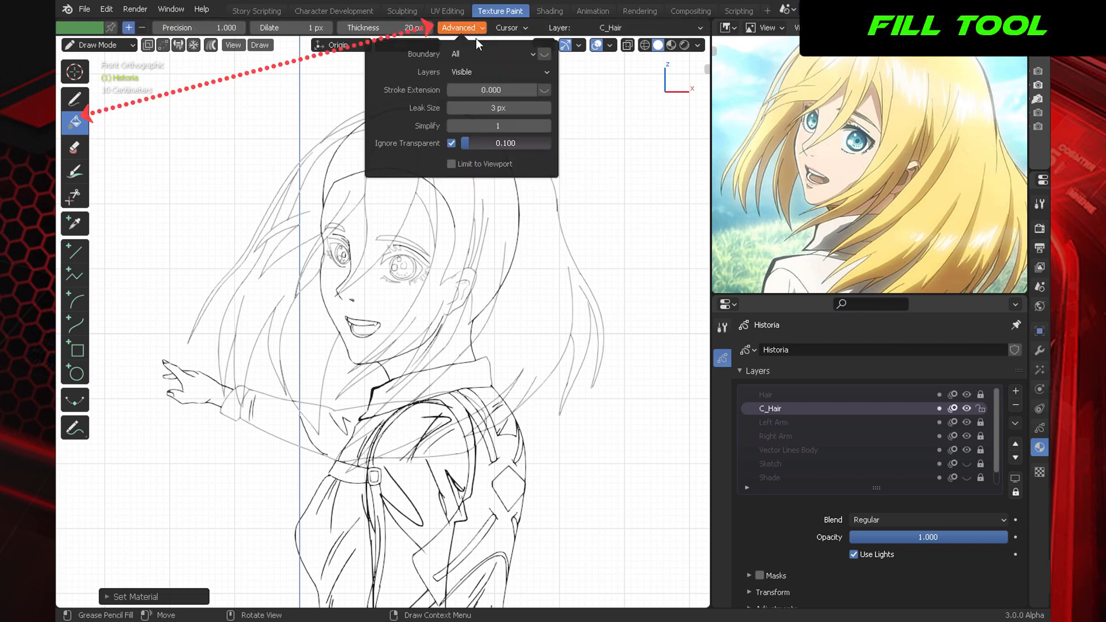
left_click(545, 54)
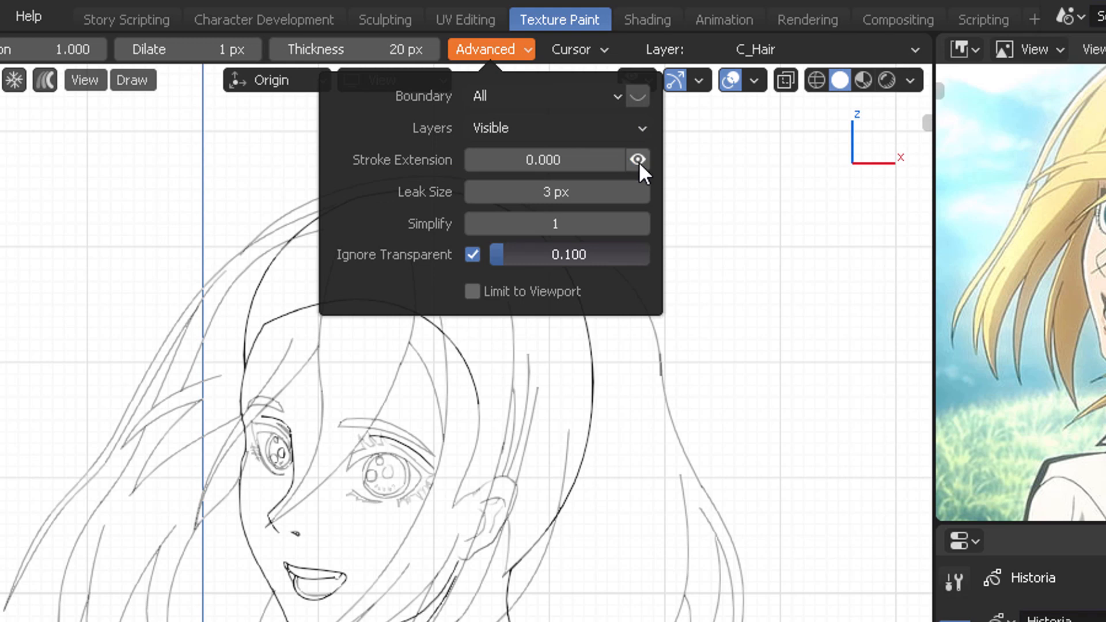
left_click(638, 161)
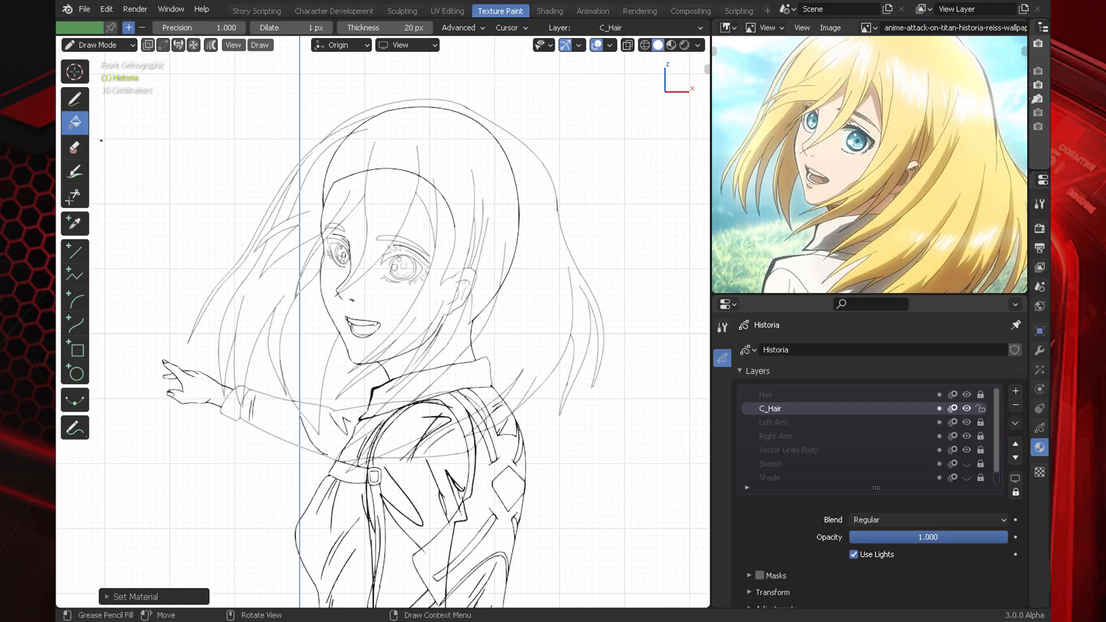
Step: Choose All as the Fill tool's boundary mode and toggle on the display of boundary lines
left_click(480, 29)
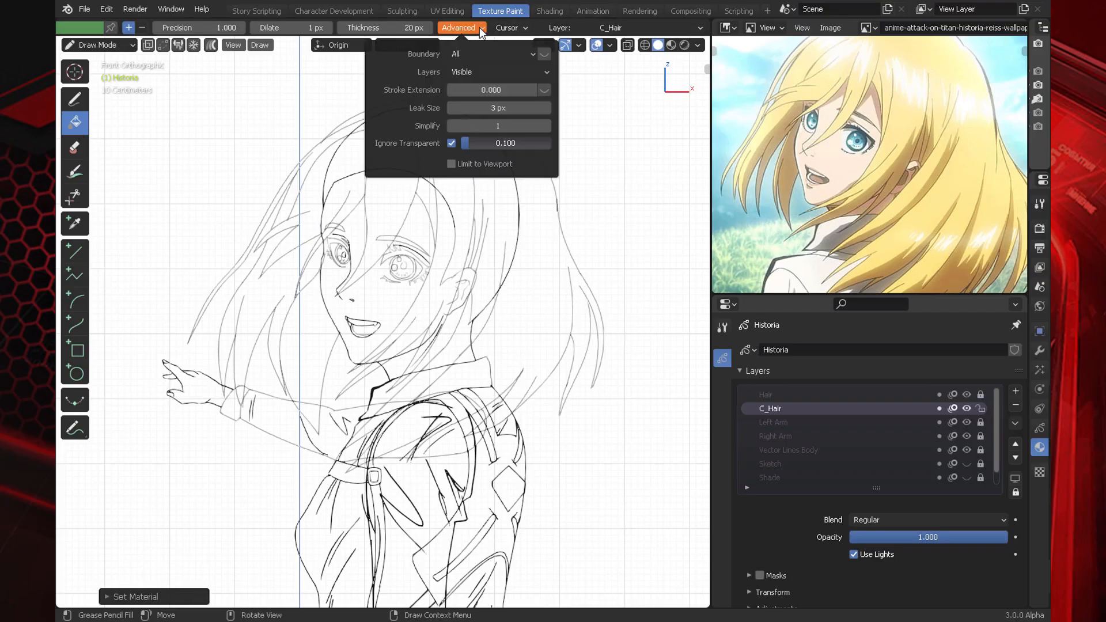
left_click(495, 54)
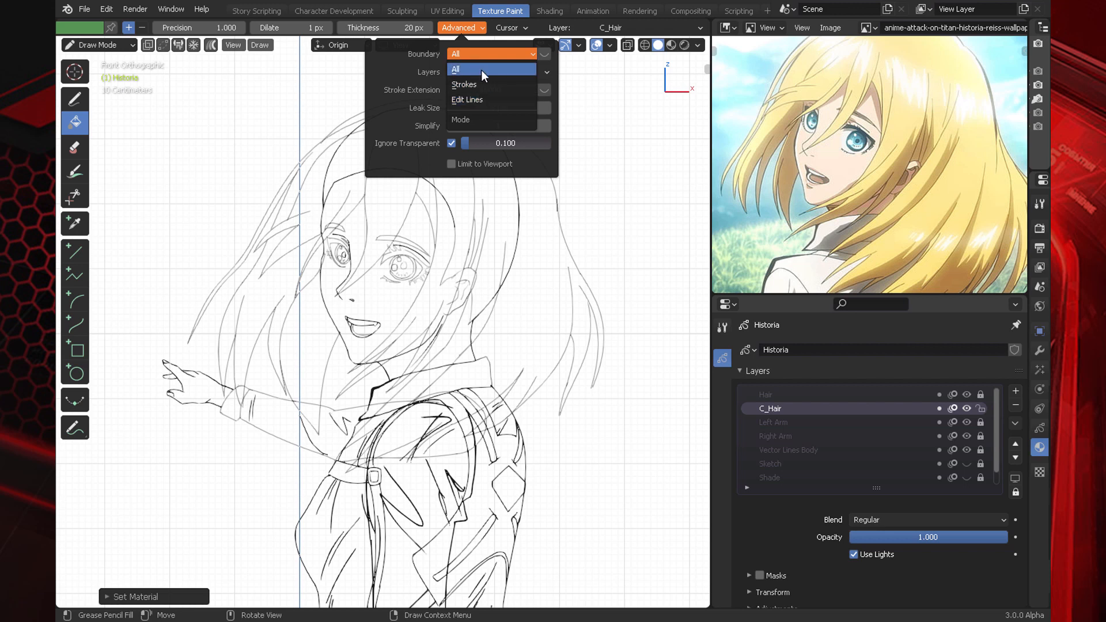
left_click(481, 70)
left_click(545, 54)
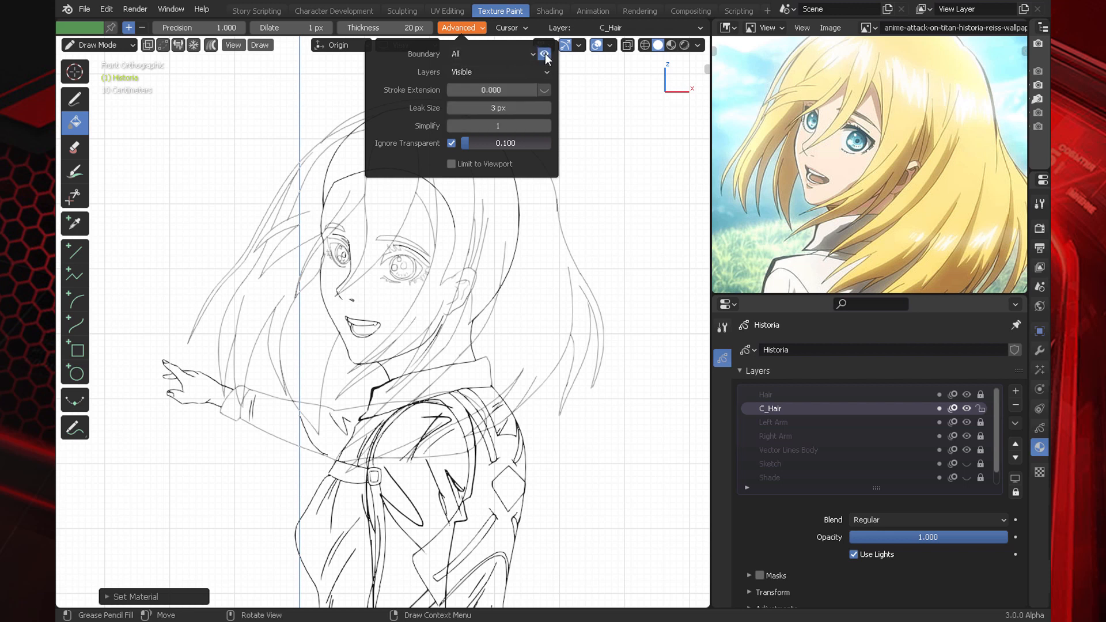
Step: Check the material list and the active layer and material, keeping Hair as the fill material for C_Hair
scroll(243, 26, "up", 5)
left_click(238, 29)
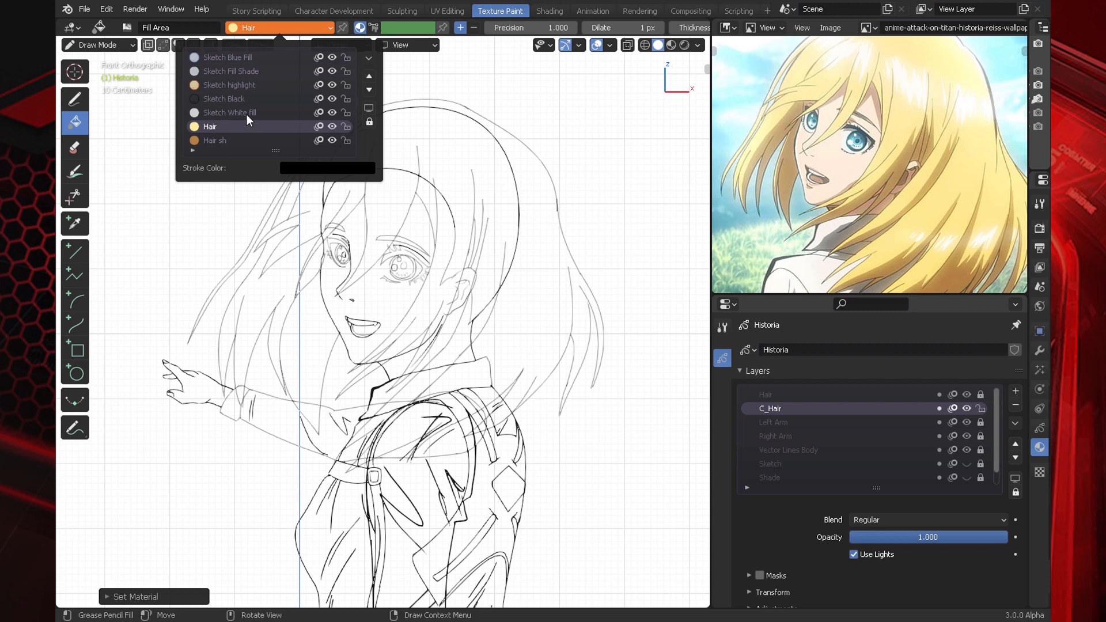
right_click(405, 249)
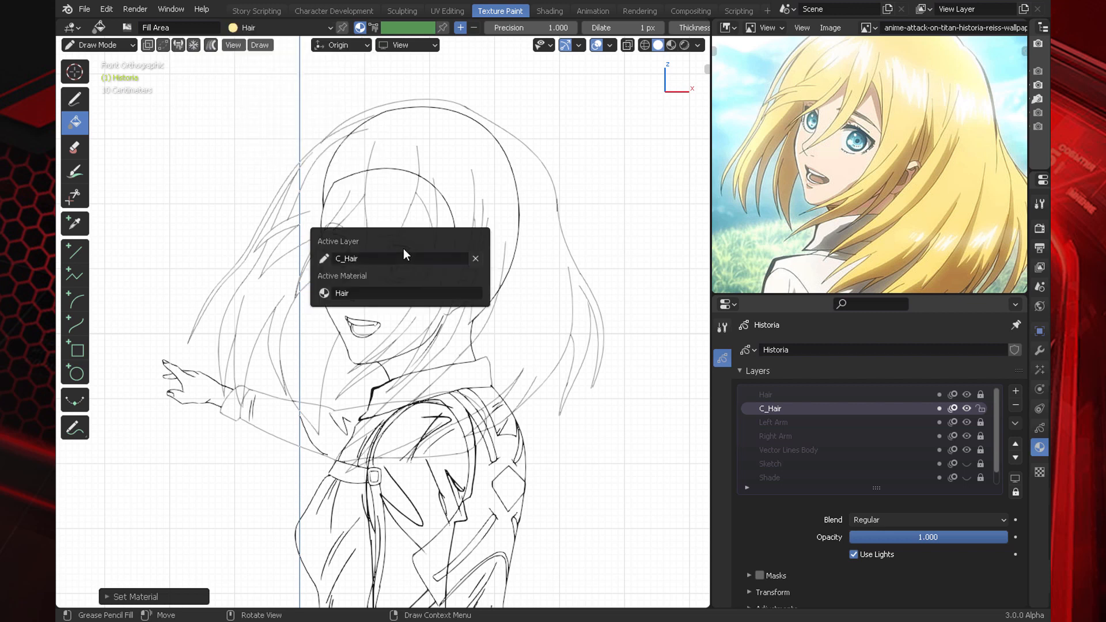
left_click(331, 295)
left_click(361, 383)
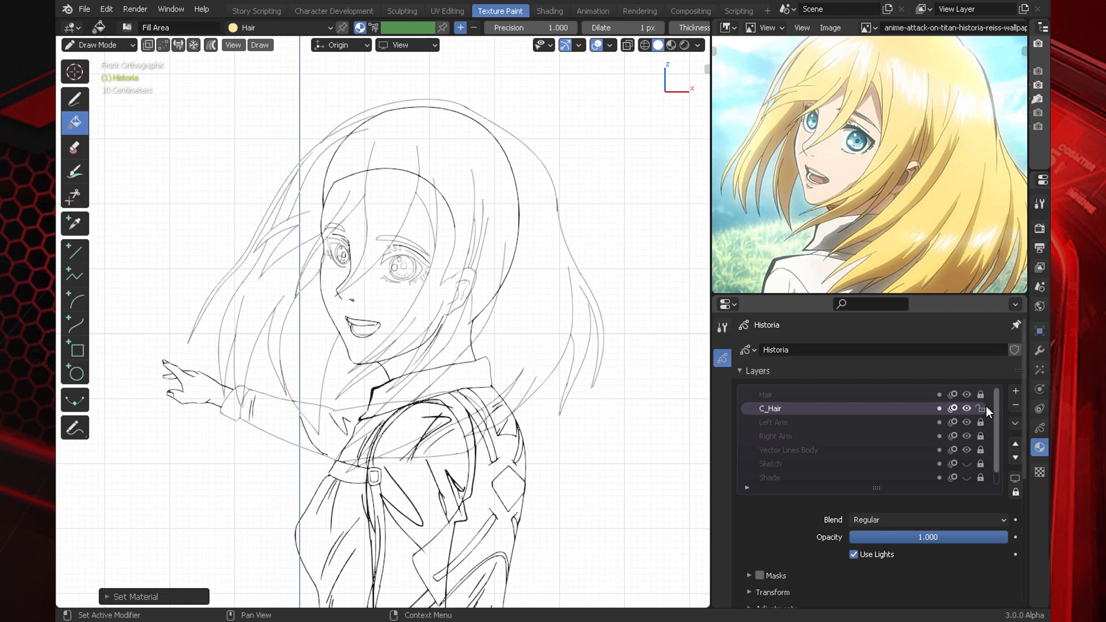
Step: Try to fill the hair area behind the head with the Hair material, and undo the fill
left_click(541, 225)
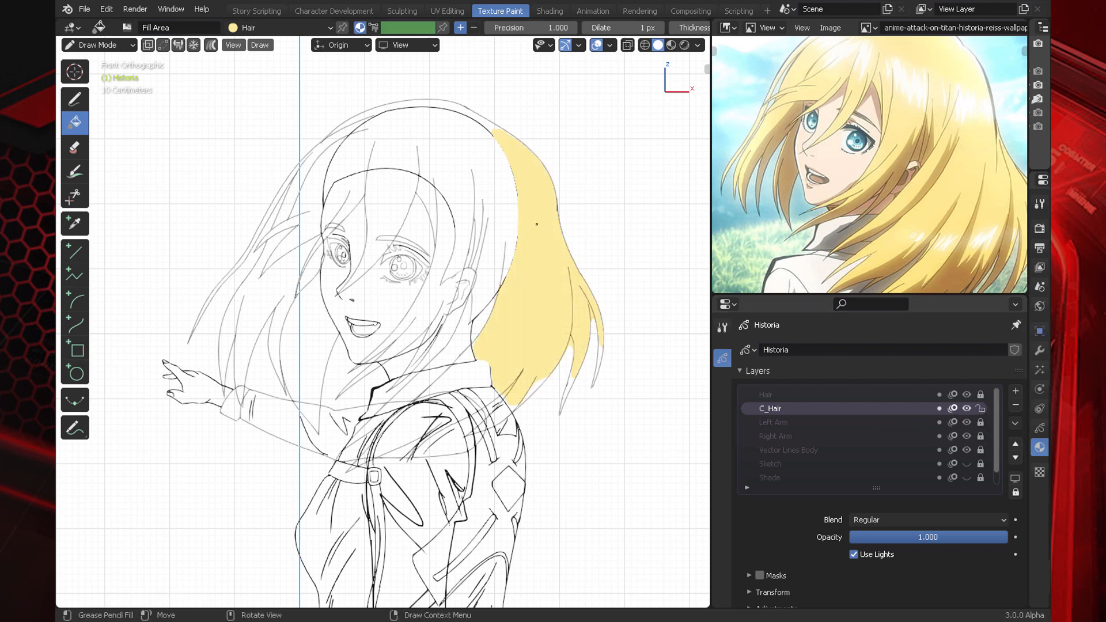
key("ctrl+z")
Step: Toggle the visibility of the Vector Lines Body layer, leaving it hidden so its lines do not block the fill
left_click(966, 450)
left_click(966, 451)
left_click(966, 450)
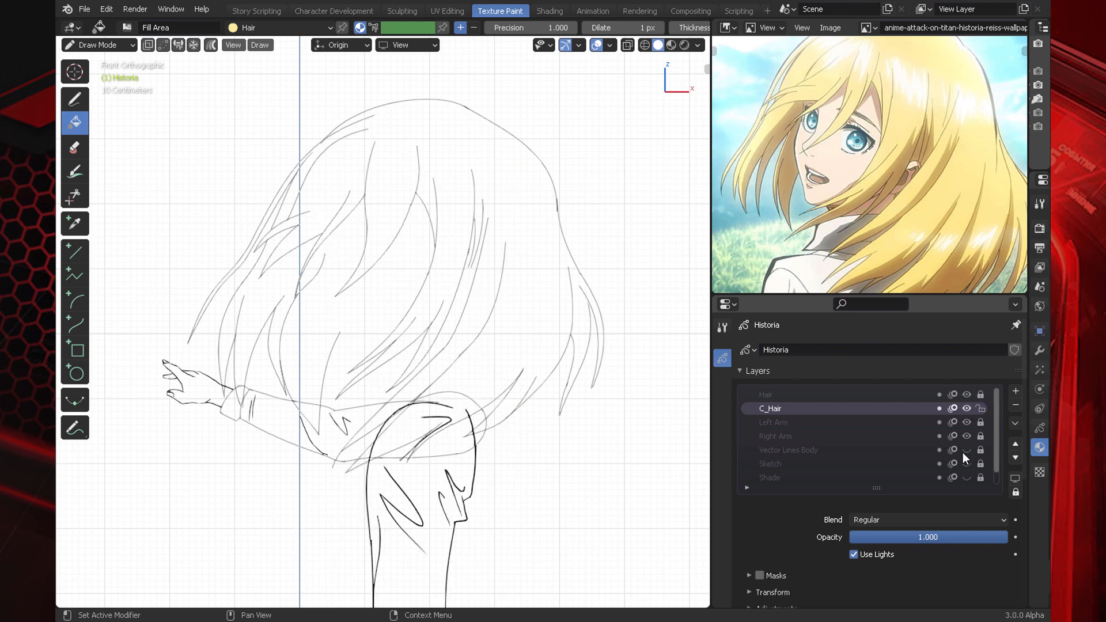
left_click(962, 452)
left_click(963, 451)
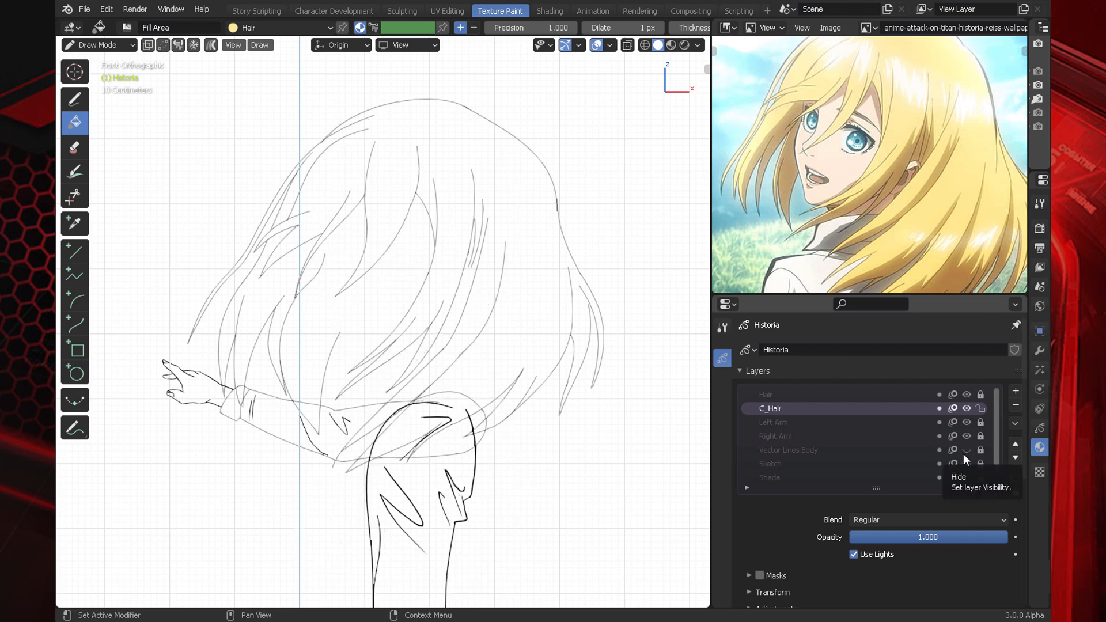
Step: Fill the main hair shape and the left hair lock with the Hair material on the C_Hair layer
left_click(550, 237)
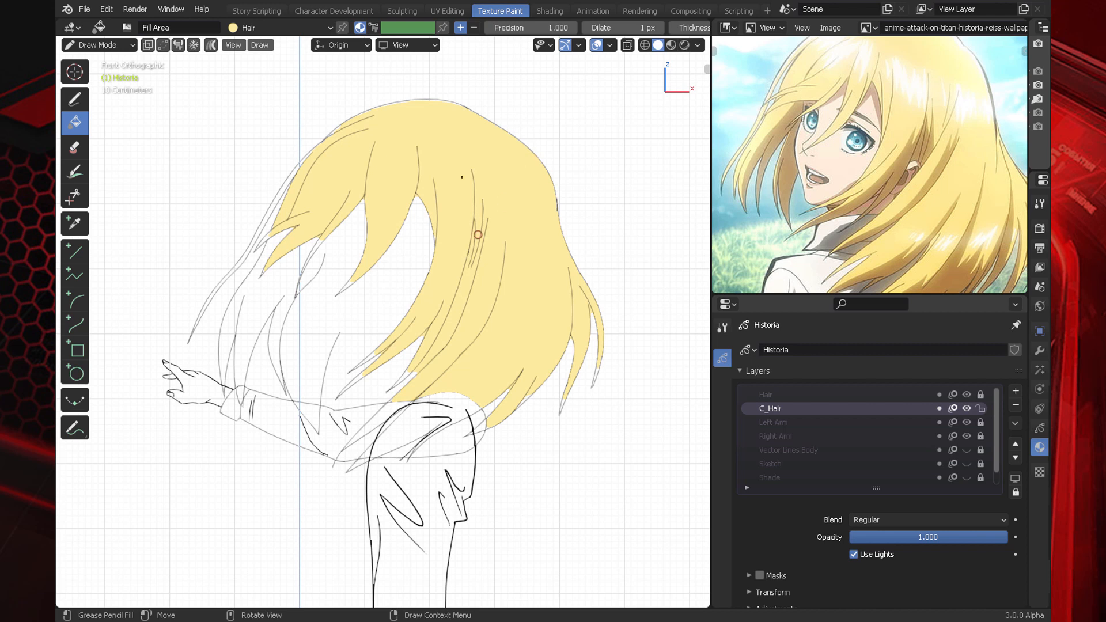
left_click(276, 279)
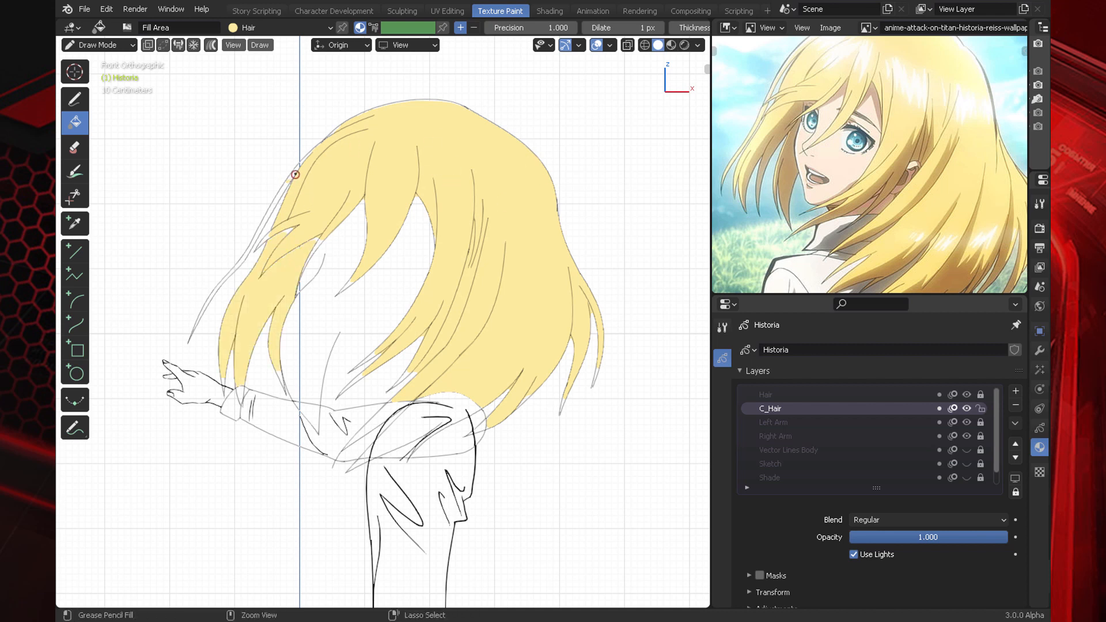
Step: Set the Fill tool's Stroke Extension to 0.400 and turn on the display of the extension lines
scroll(304, 149, "up", 5)
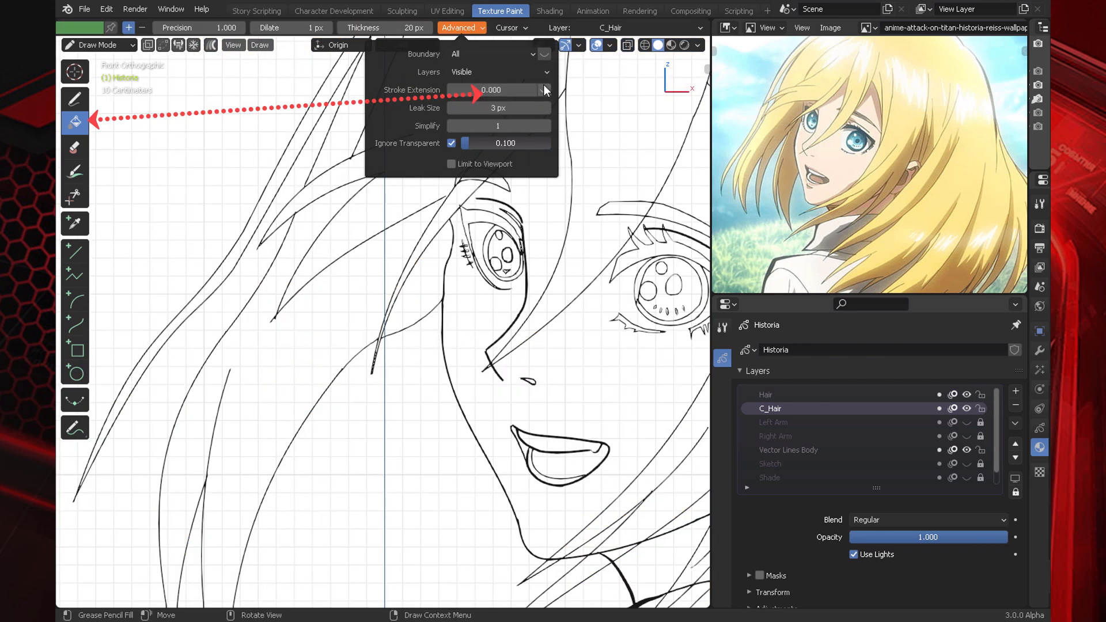
left_click(543, 87)
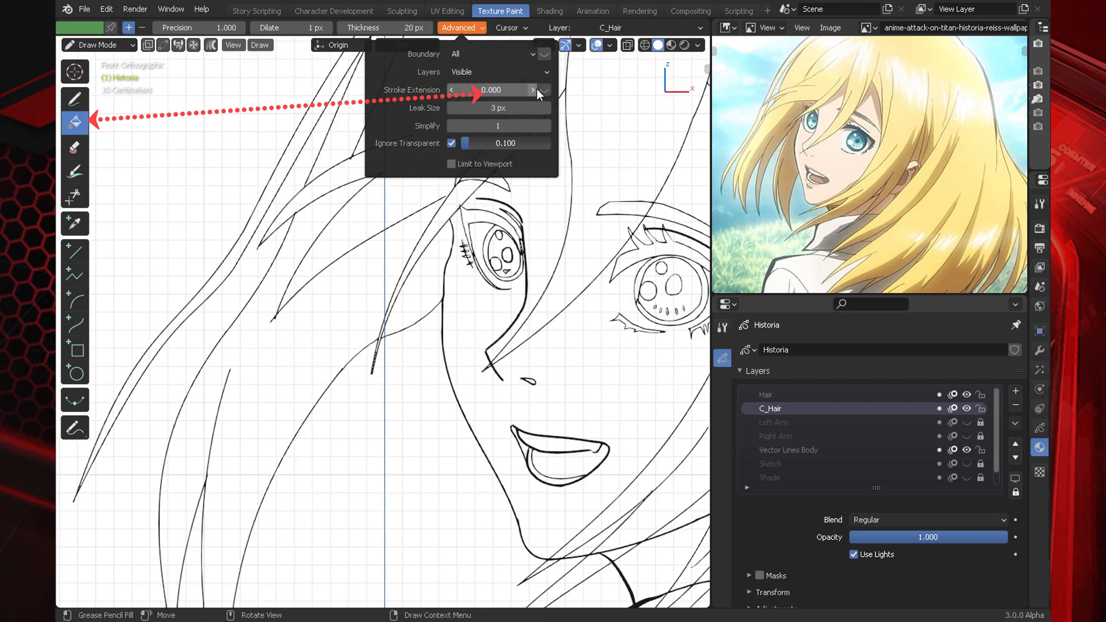
left_click(533, 89)
left_click(534, 89)
left_click(534, 89)
left_click(534, 89)
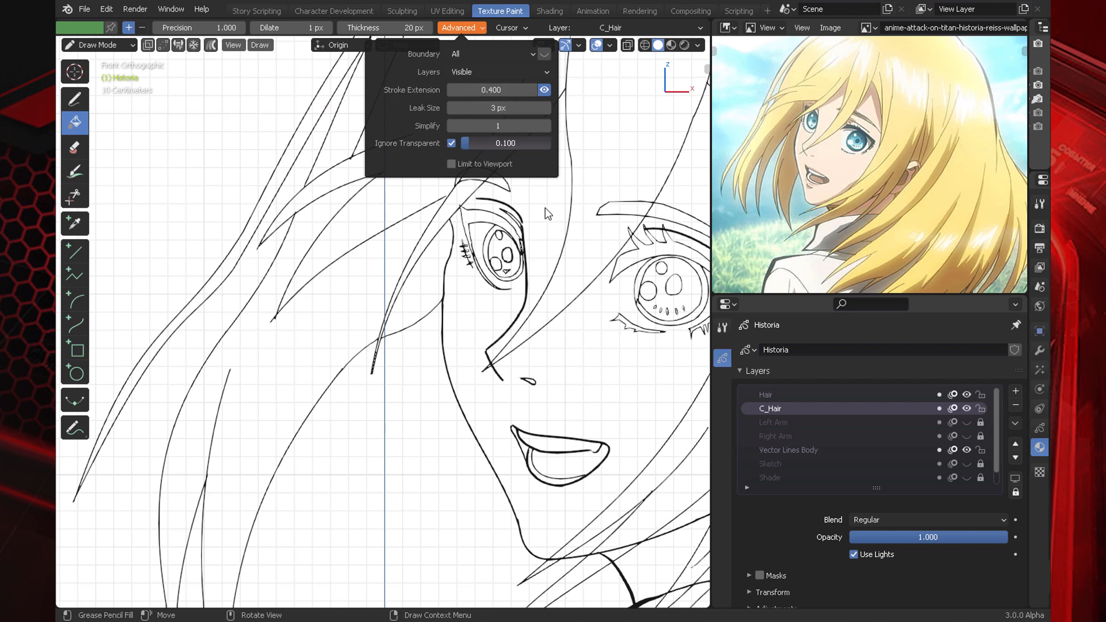
Step: Preview the gap-closing extension lines in the hair, adjust their length, and fill the main hair area with the Hair material
left_click(412, 181)
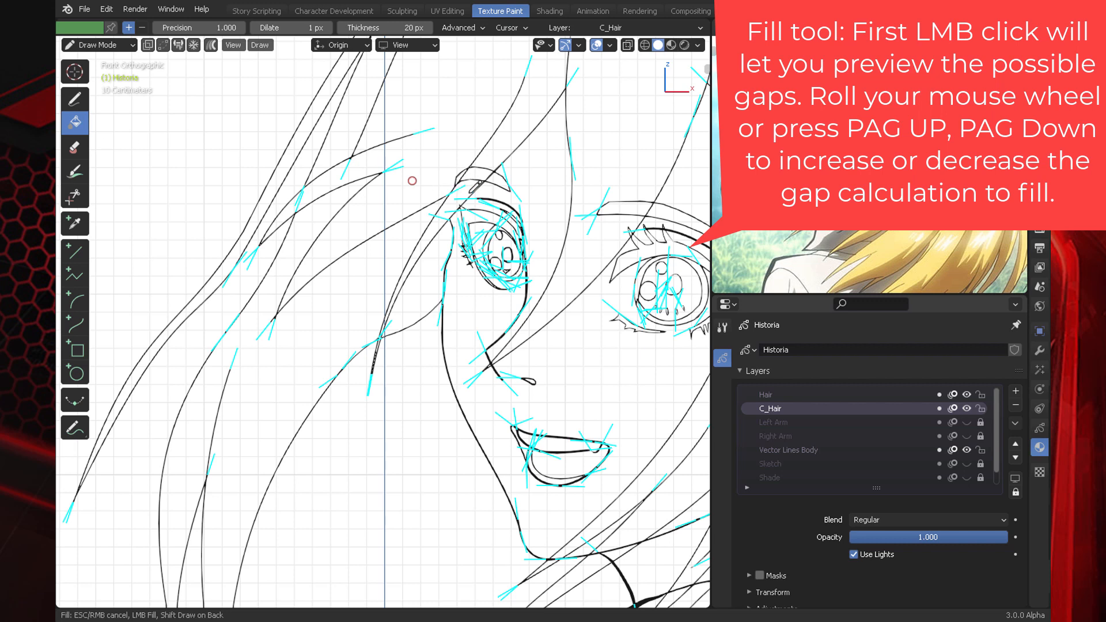
scroll(426, 167, "down", 2)
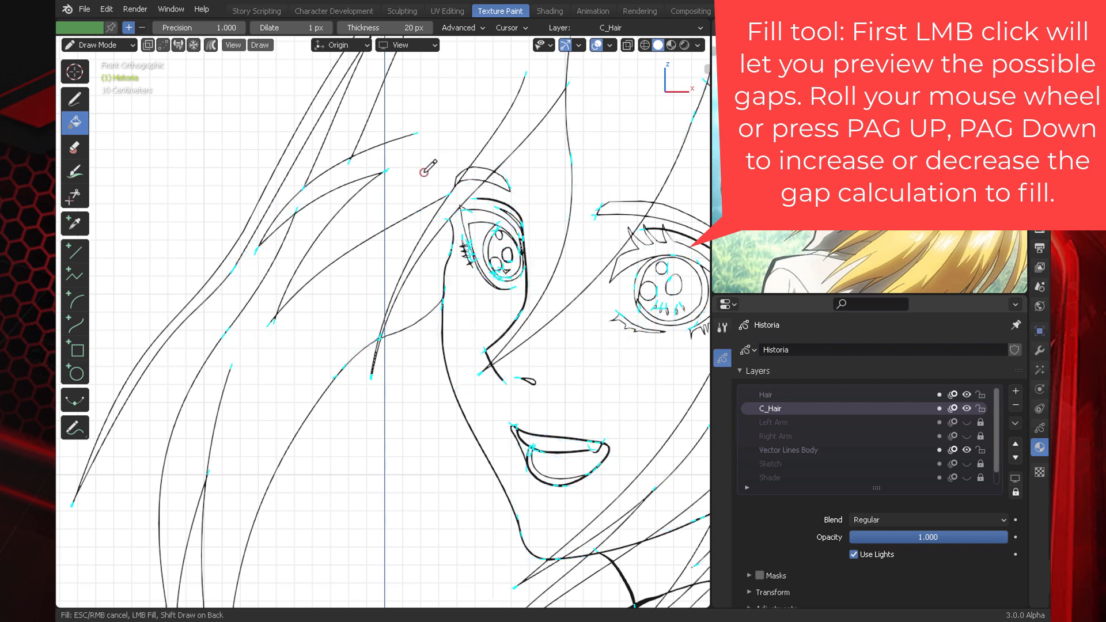
scroll(427, 168, "up", 4)
scroll(426, 168, "down", 3)
left_click(424, 171)
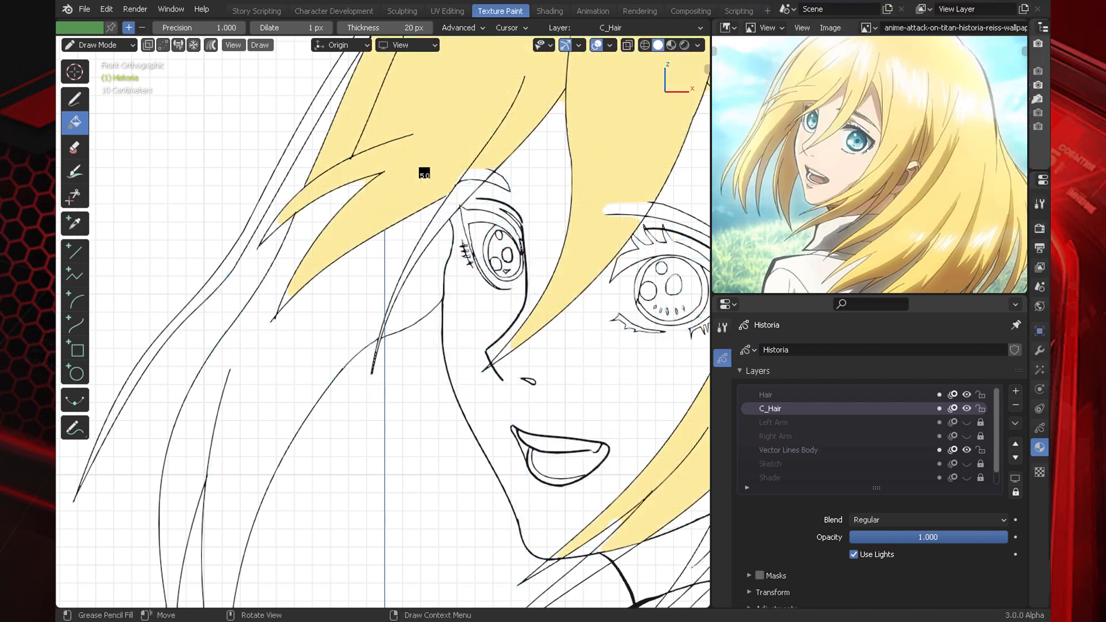
Step: Fill the narrow unfilled strip of hair just above the ear with the Hair material
scroll(542, 158, "down", 3)
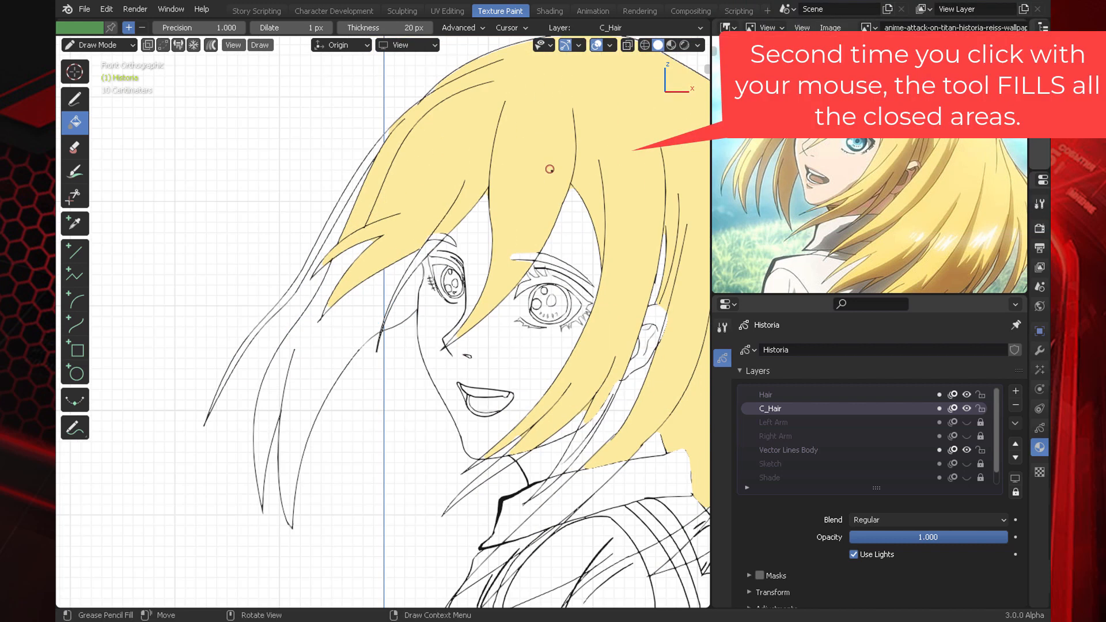
middle_click_drag(578, 224, 385, 173, "shift")
scroll(451, 217, "up", 5)
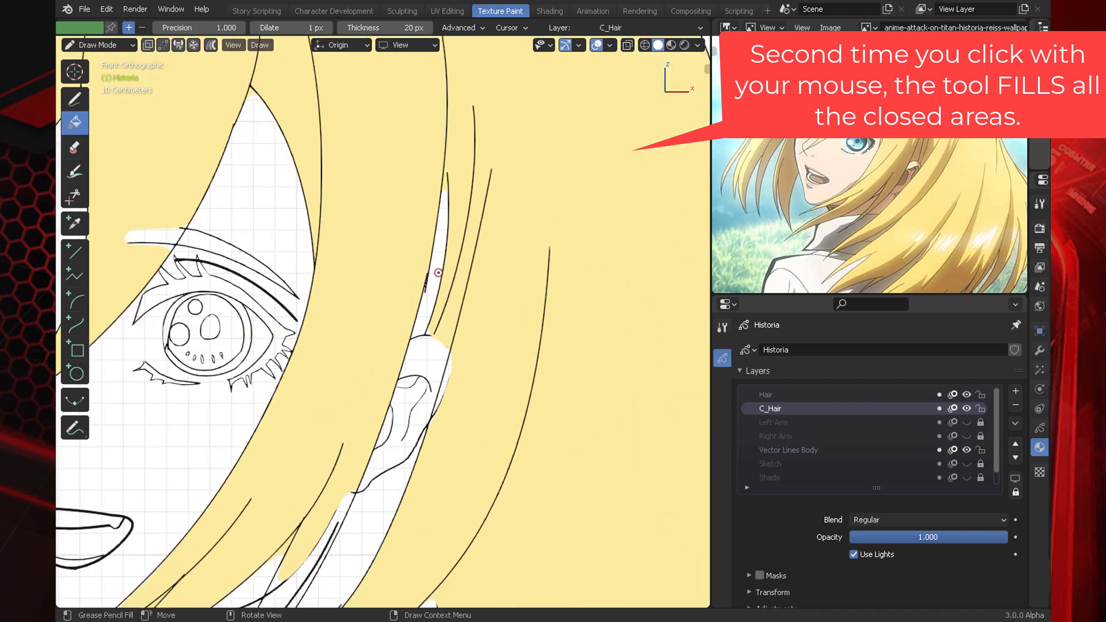
left_click(439, 272)
left_click(439, 271)
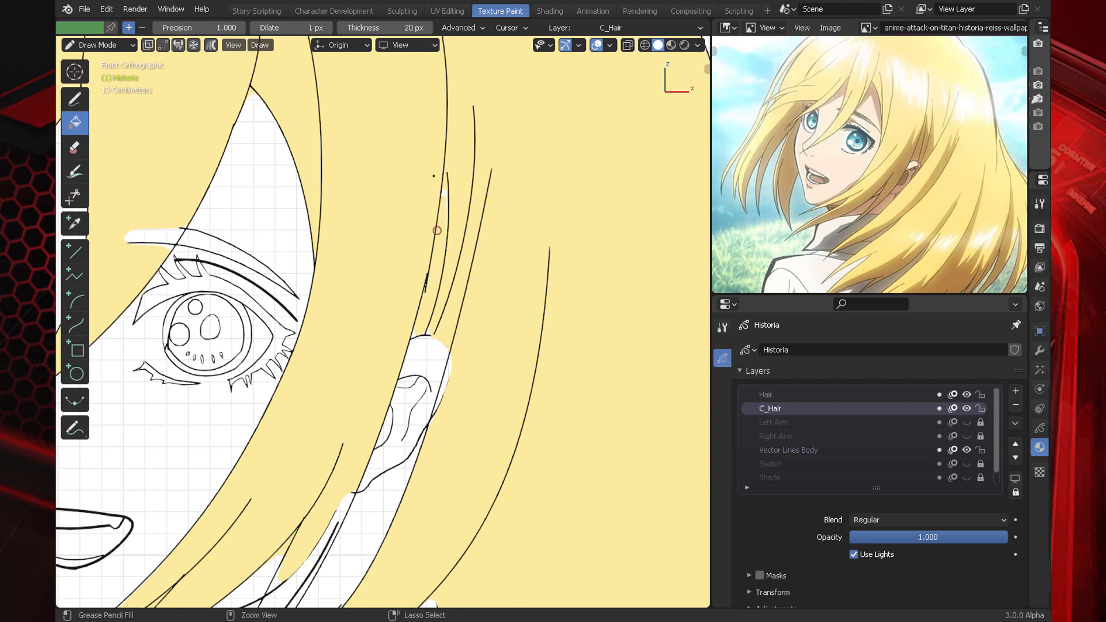
Step: Draw a short freehand stroke with the Draw tool down the hair lock beside the face's left eye
scroll(414, 141, "down", 5)
left_click(75, 99)
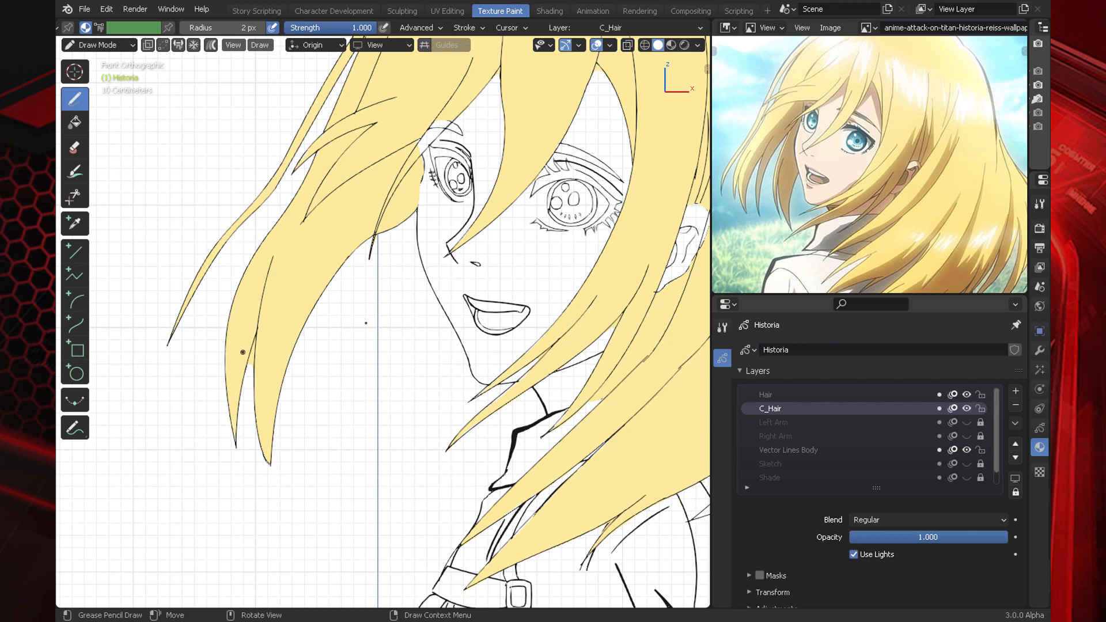
middle_click_drag(422, 230, 349, 376, "shift")
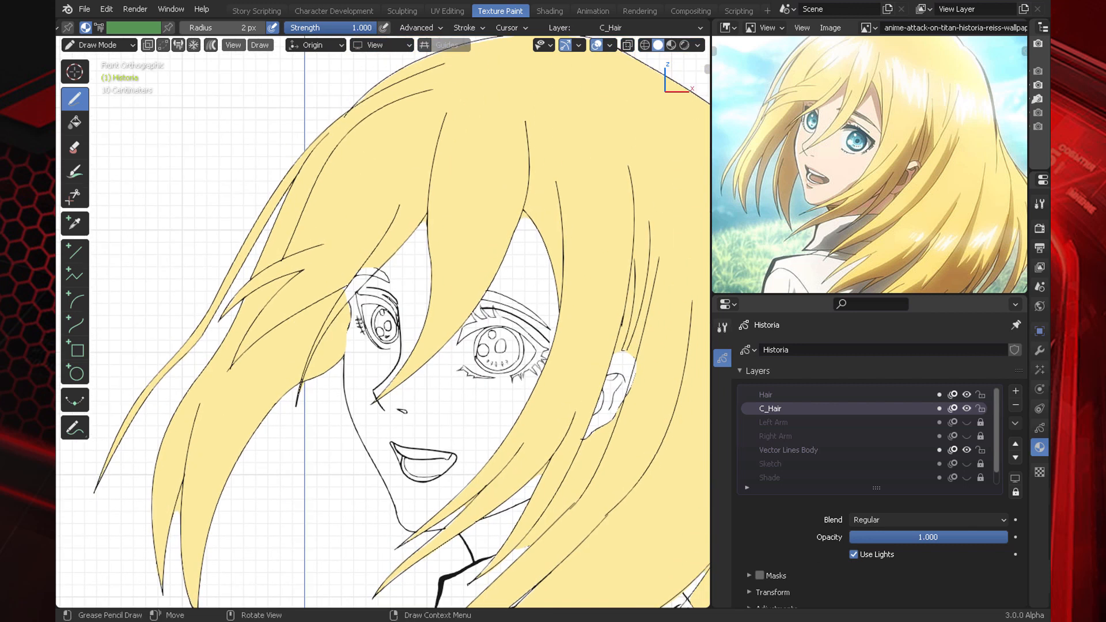
left_click_drag(364, 243, 322, 317)
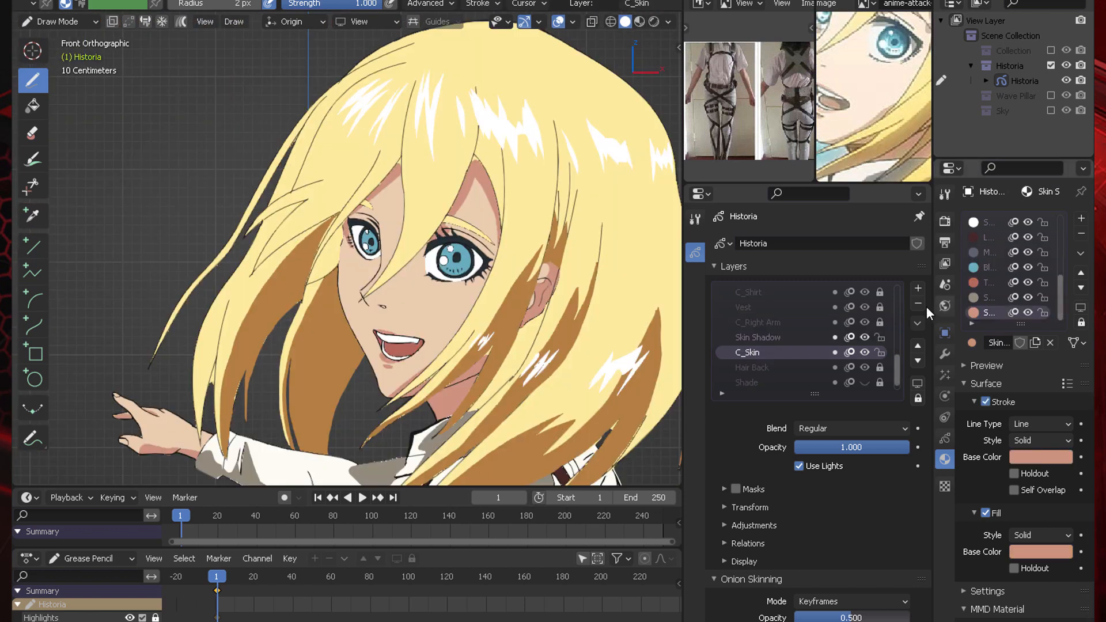
Step: Set the Skin material's fill base color by sampling the light face skin in the reference image
left_click_drag(933, 305, 870, 305)
scroll(1059, 276, "up", 4)
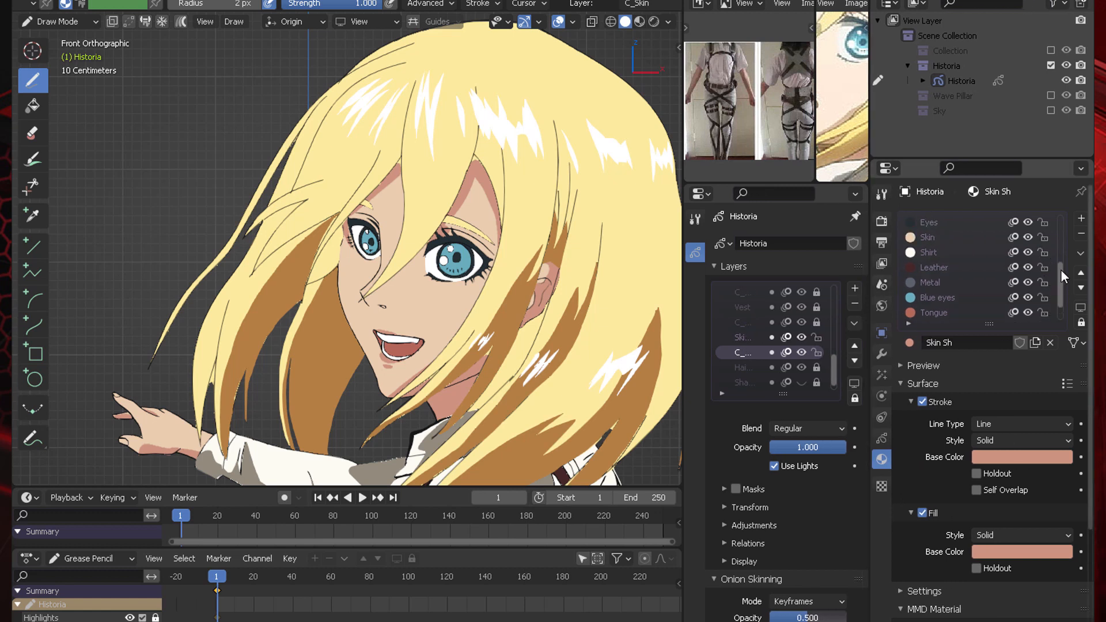
left_click(953, 267)
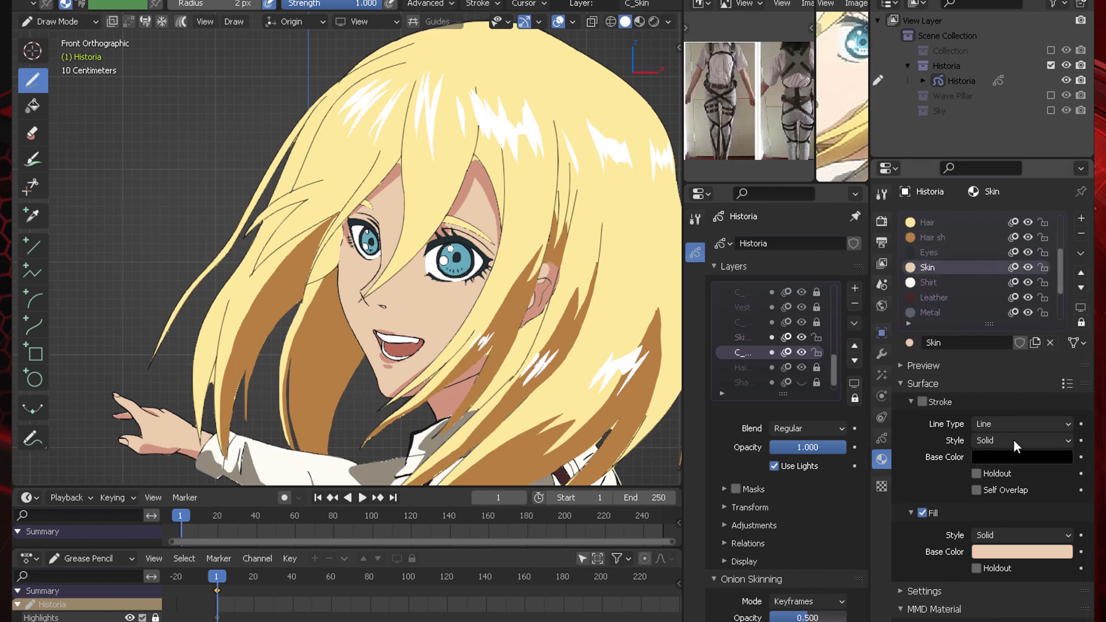
left_click(1016, 552)
left_click(1060, 476)
left_click(841, 89)
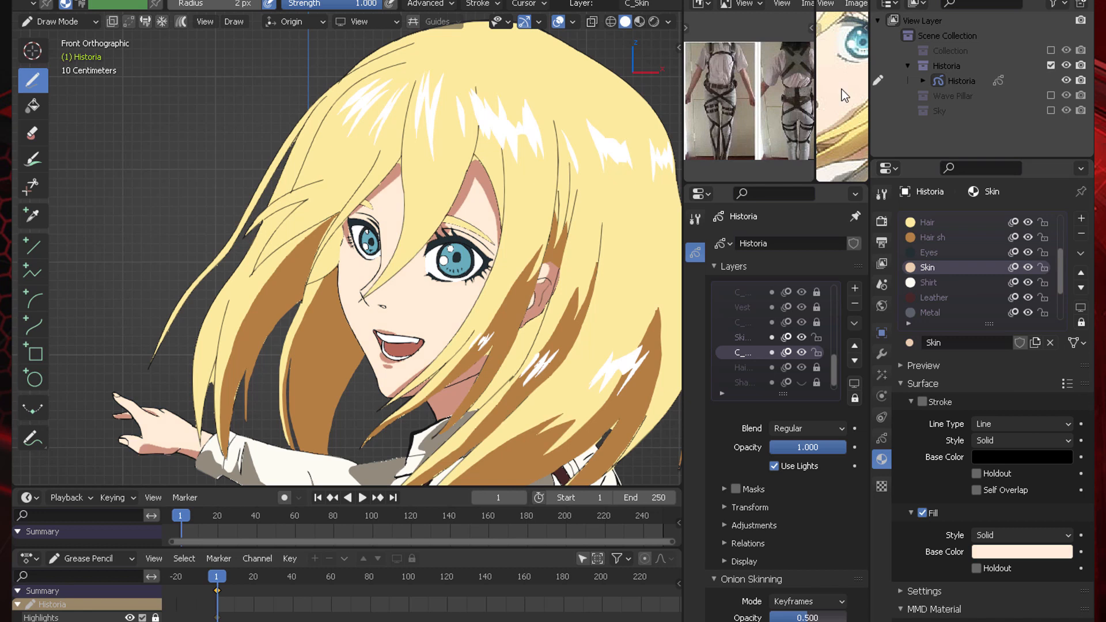
Step: Set the Skin Sh material's fill color by sampling the shaded forehead in the reference image, and copy it to the stroke base color
scroll(495, 287, "down", 4)
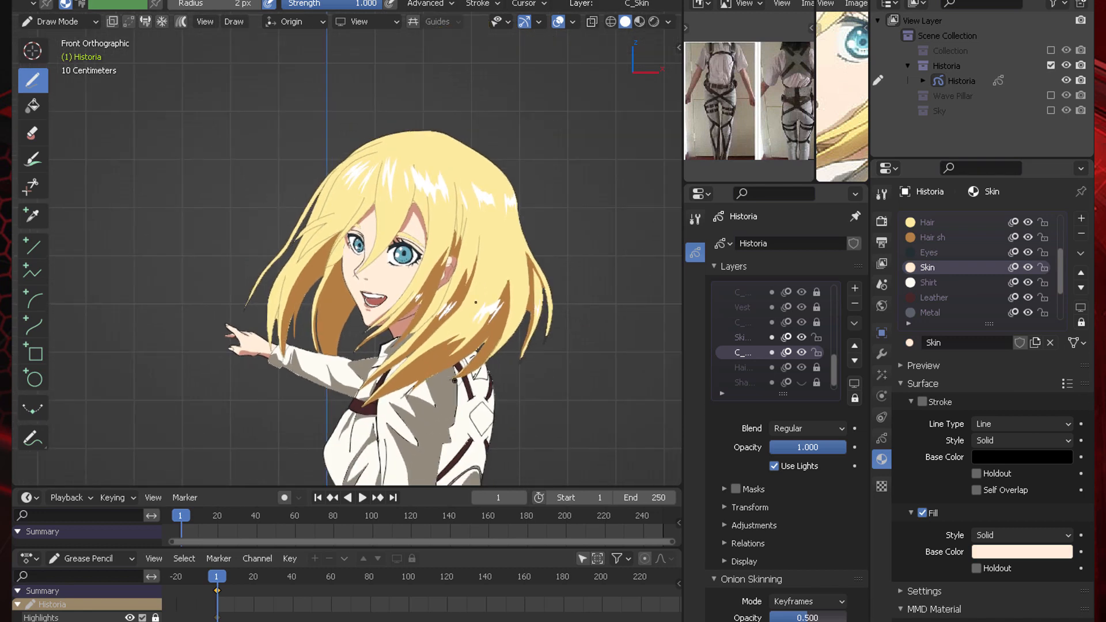
scroll(484, 304, "up", 2)
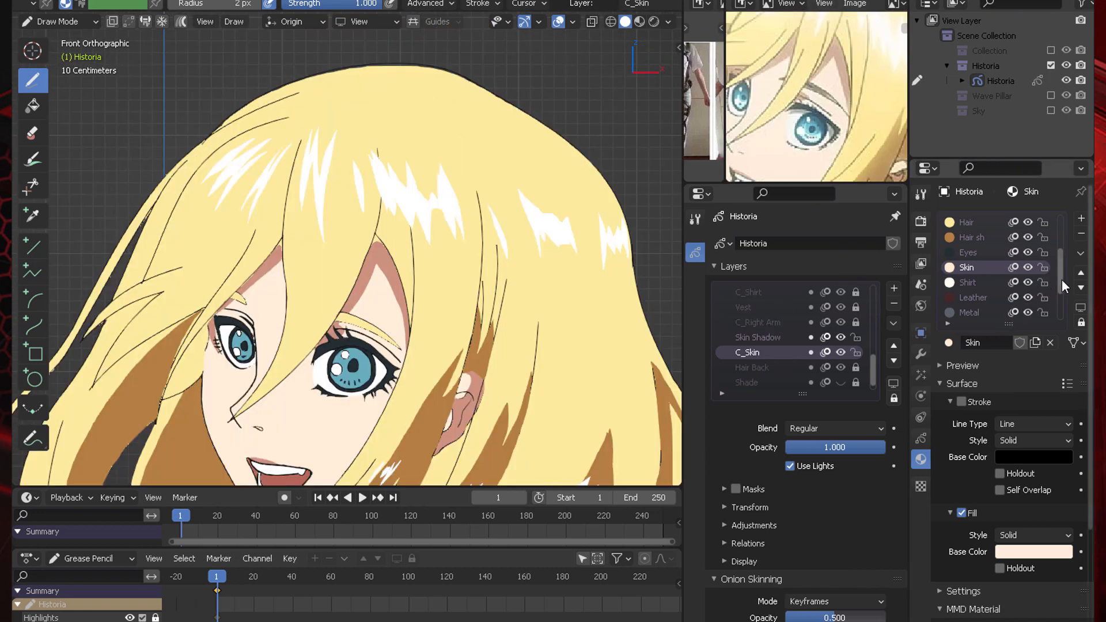
left_click_drag(1062, 278, 1063, 302)
left_click(980, 313)
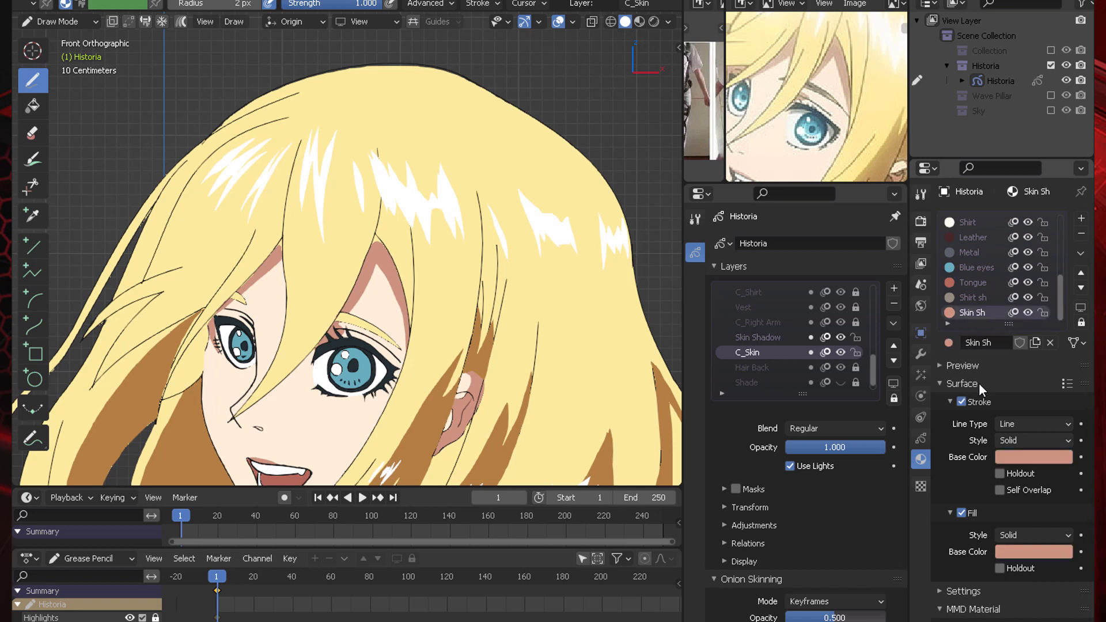
left_click(1034, 552)
left_click(1059, 484)
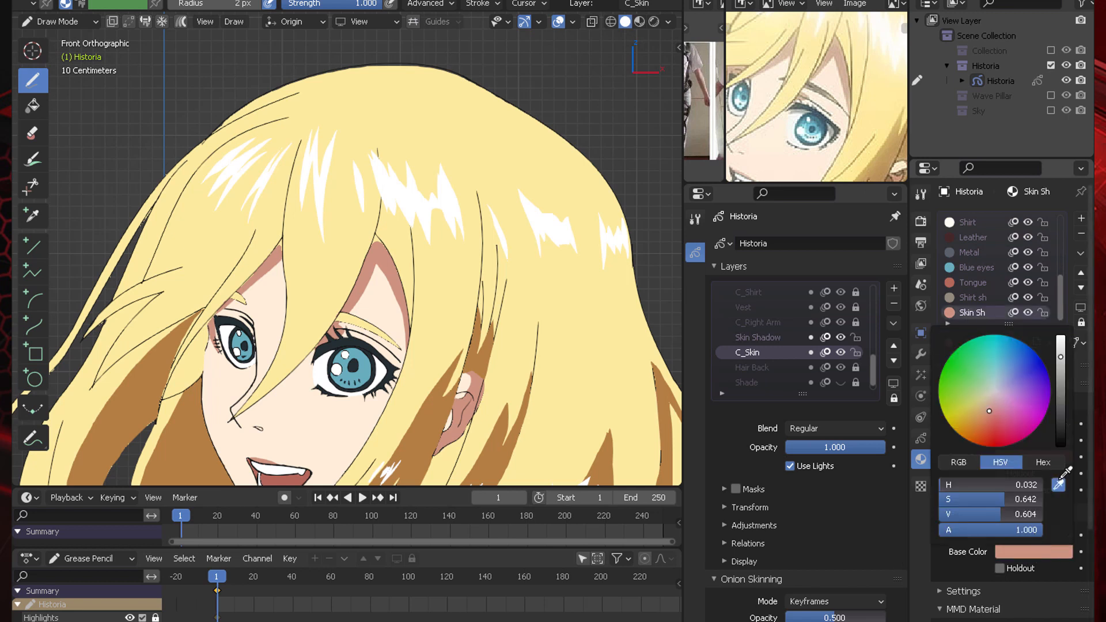
left_click(838, 62)
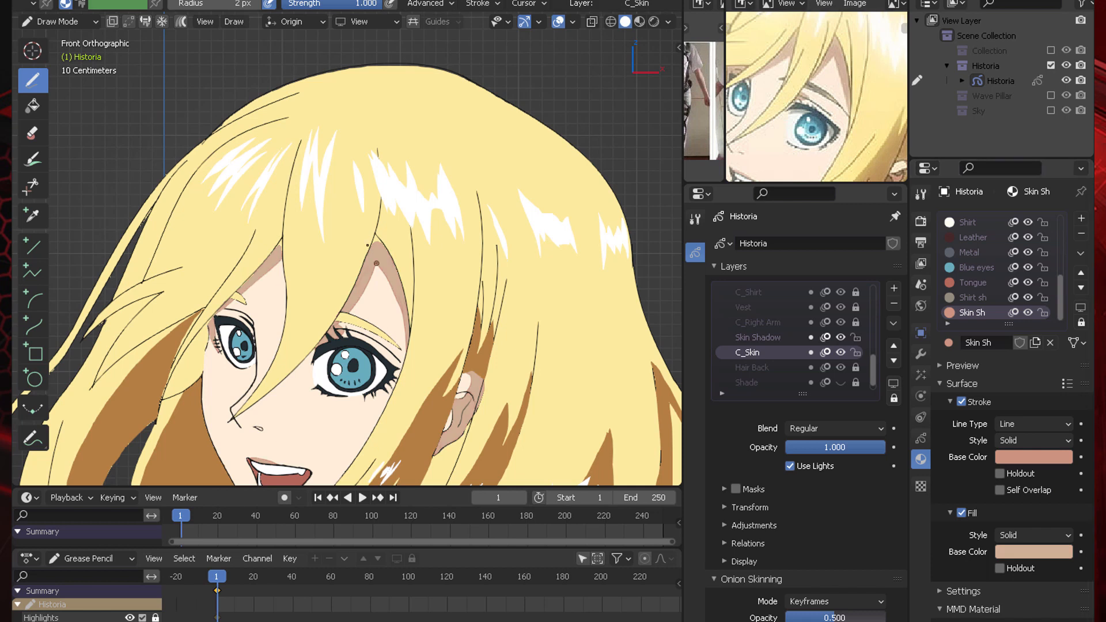
mouse_move(1027, 550)
left_mouse_down()
mouse_move(1054, 475)
mouse_move(1043, 456)
left_mouse_up()
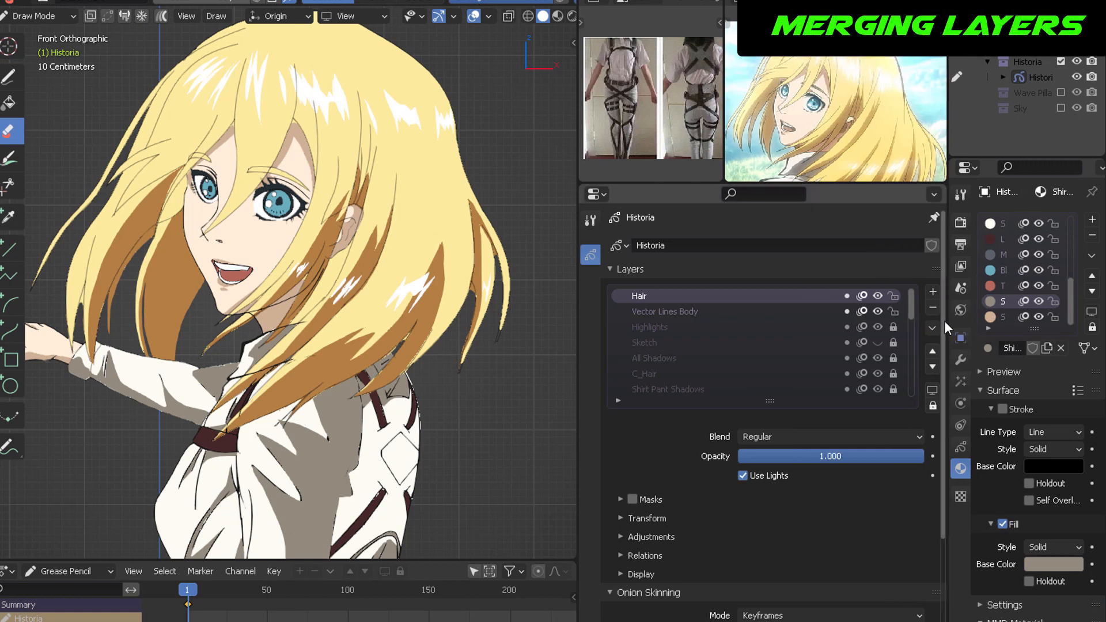
Step: Widen the properties area and unpin the Historia data in the editor that holds the layer list
left_click(695, 311)
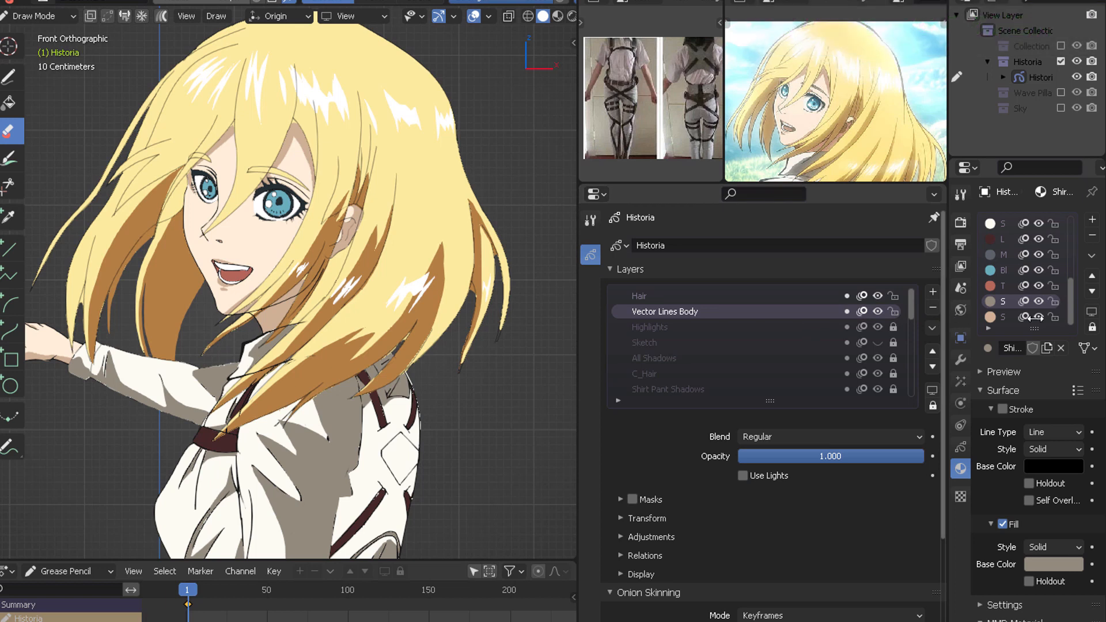
left_click_drag(949, 321, 1065, 340)
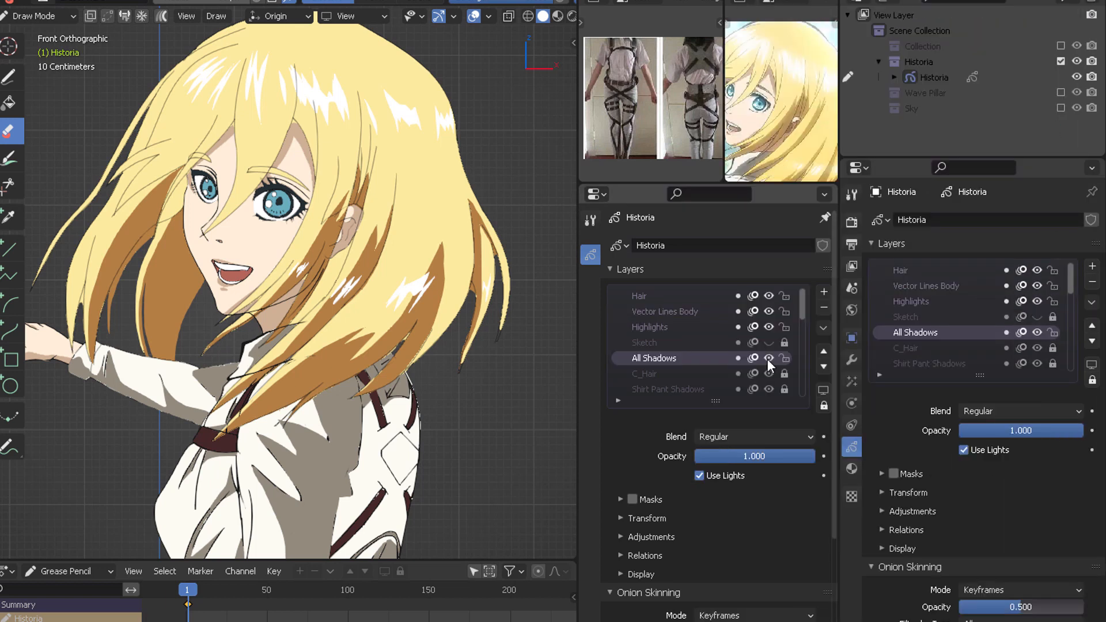
left_click(825, 217)
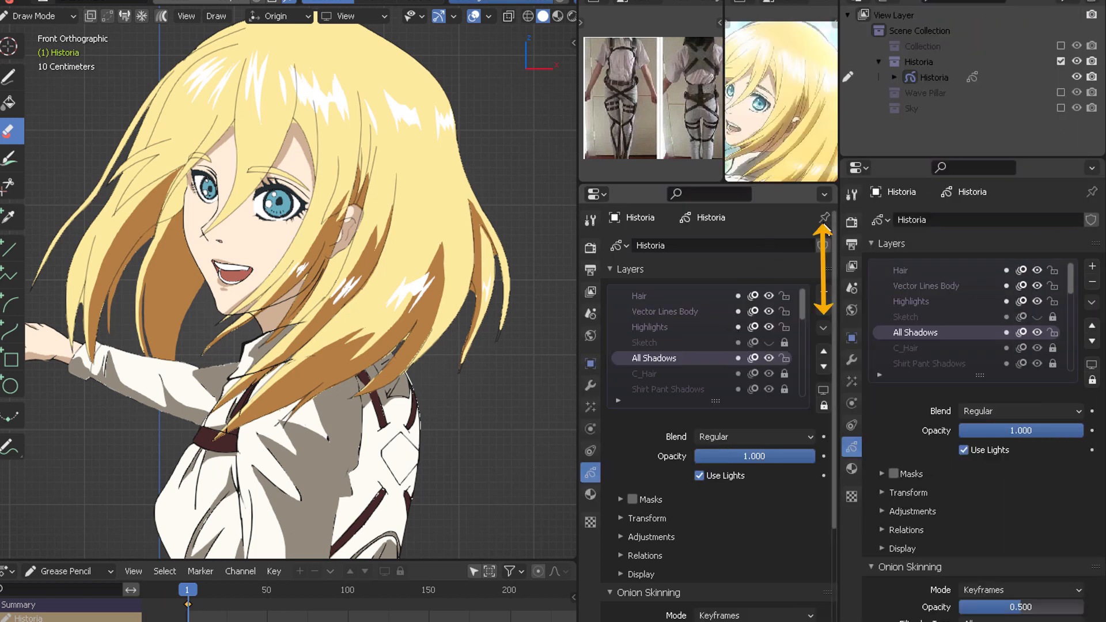
left_click(823, 328)
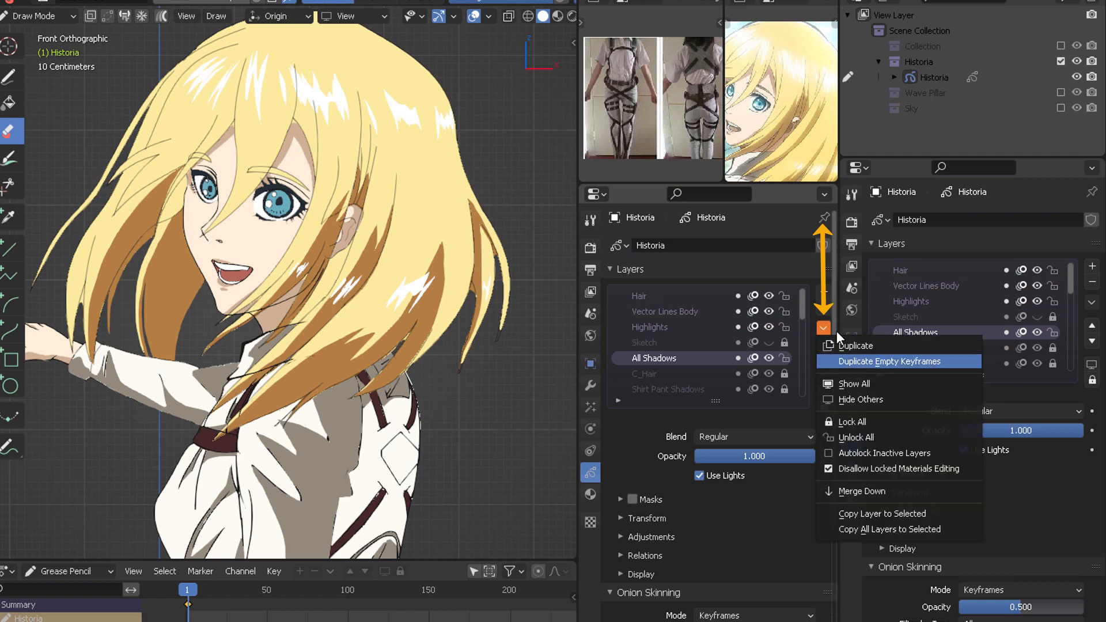
left_click(824, 217)
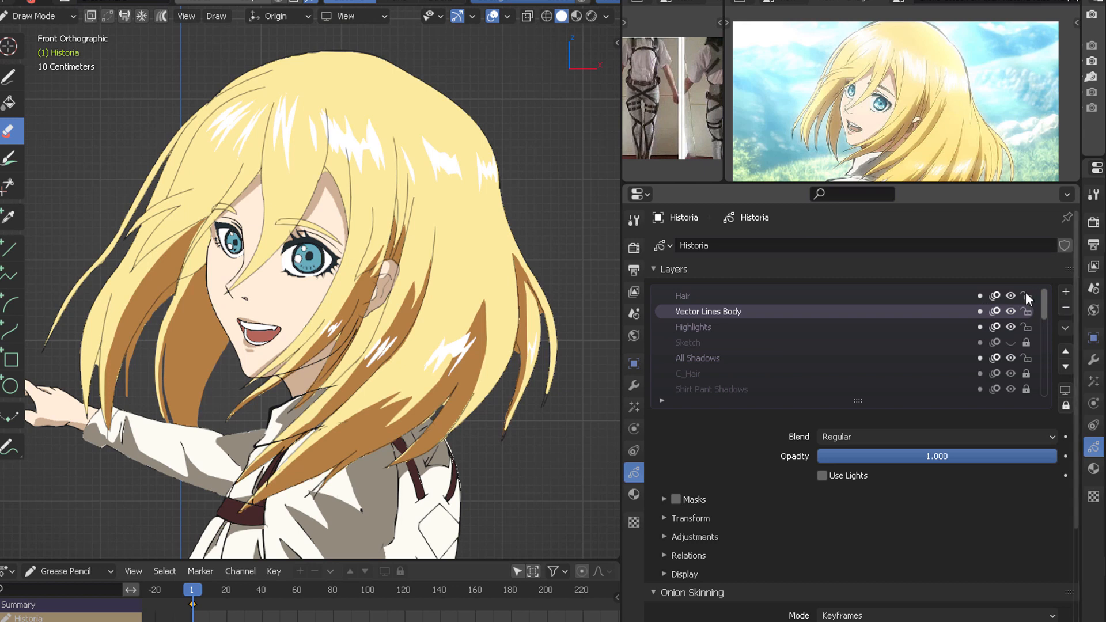
Step: Try to merge the Hair layer with the layer below it
left_click(923, 296)
left_click(1064, 327)
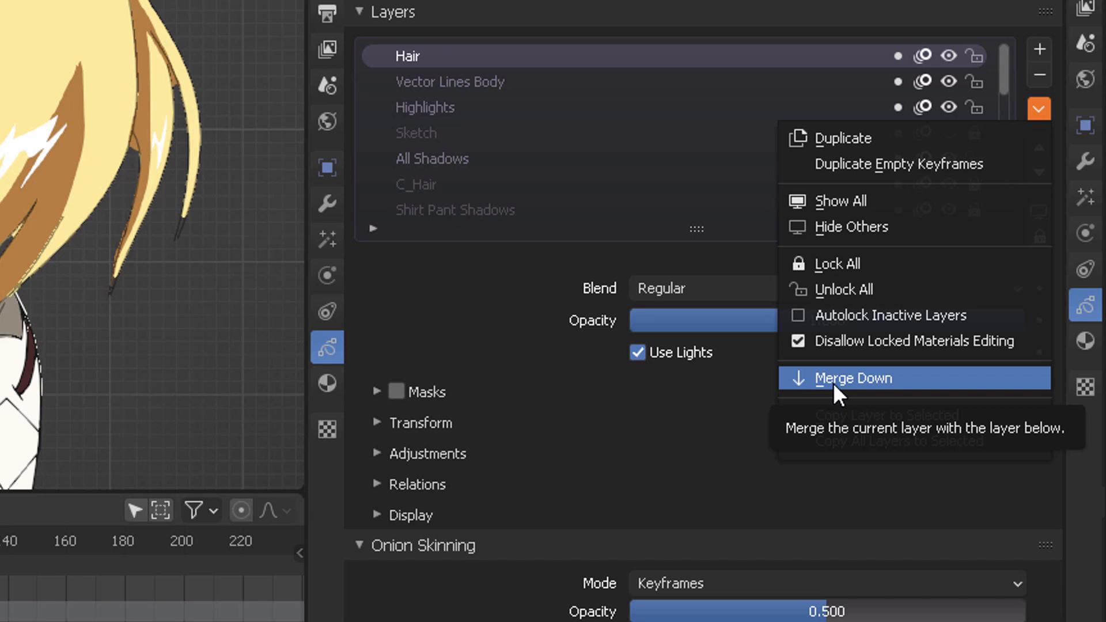
left_click(833, 382)
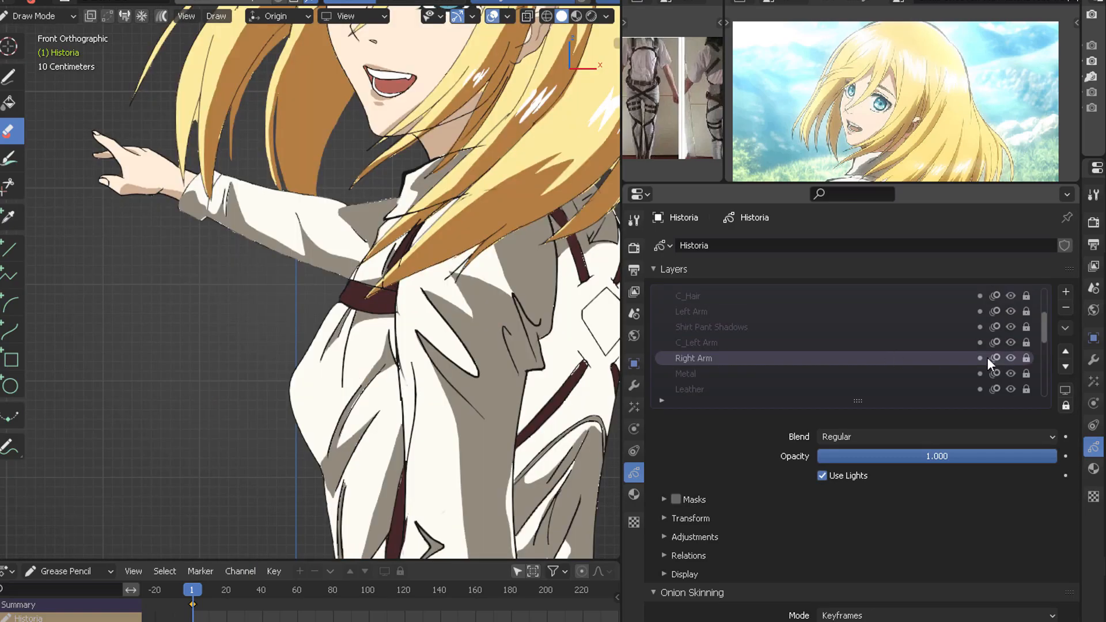
Step: Move the Right Arm layer up to directly below Left Arm and unlock the locked artwork layers
left_click(1066, 352)
left_click(1066, 351)
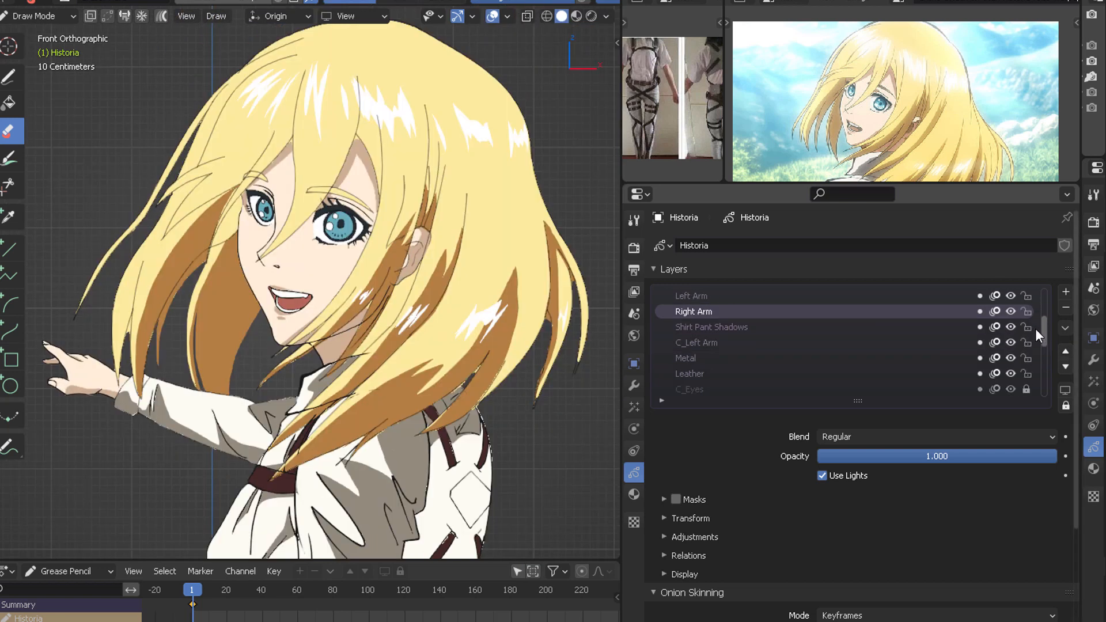
scroll(1036, 329, "down", 6)
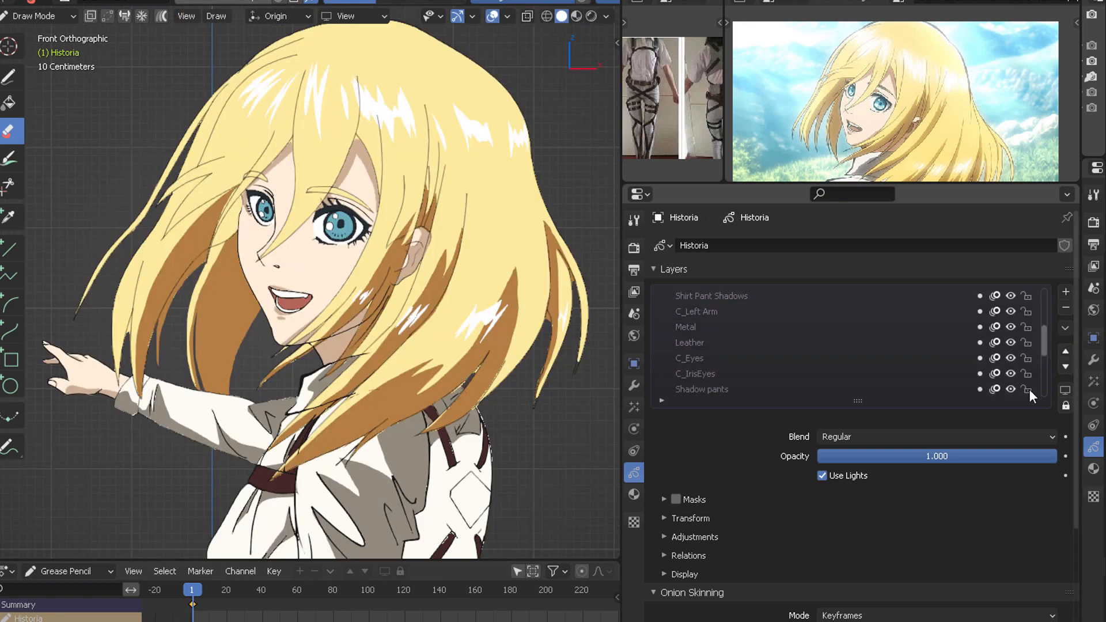
Step: Merge the Hair layer down into Vector Lines Body, and merge that result down into Highlights
left_click(1066, 328)
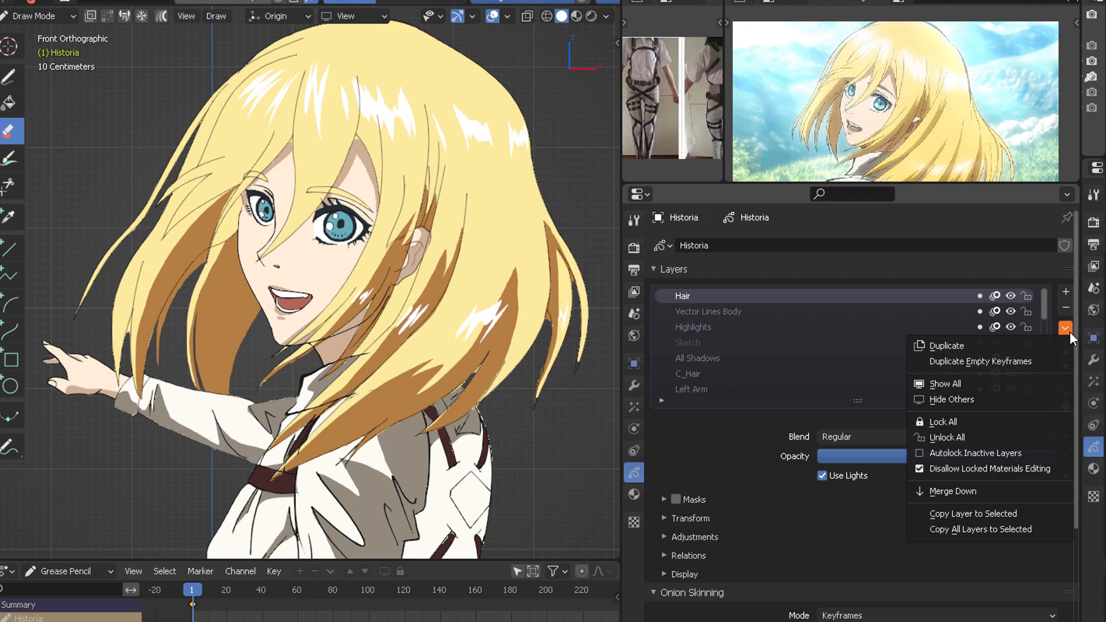
left_click(1006, 490)
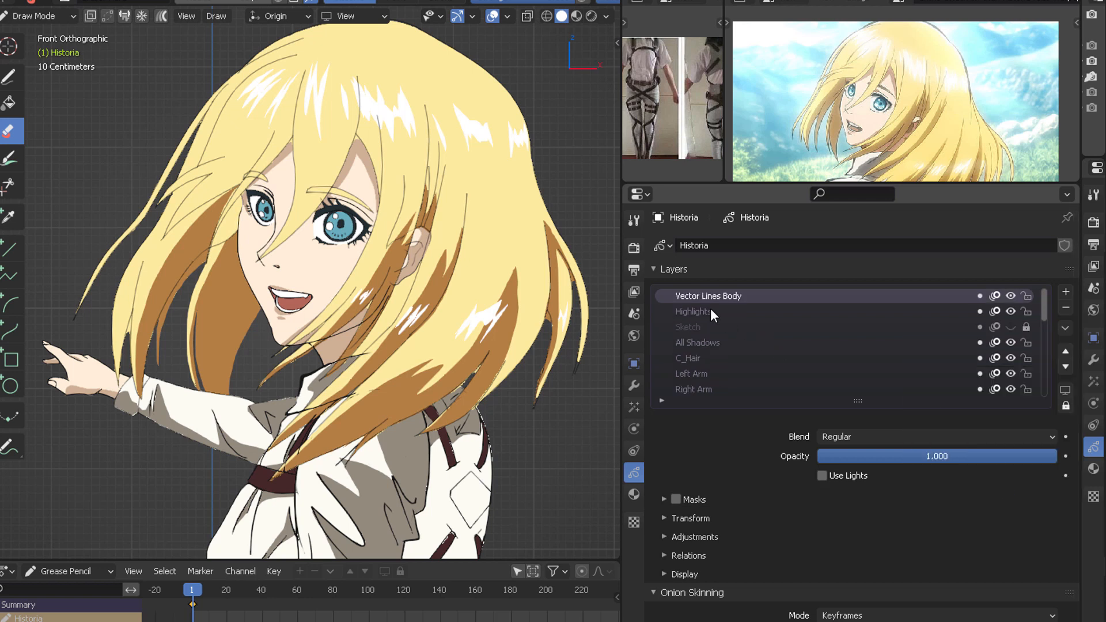
left_click(1065, 328)
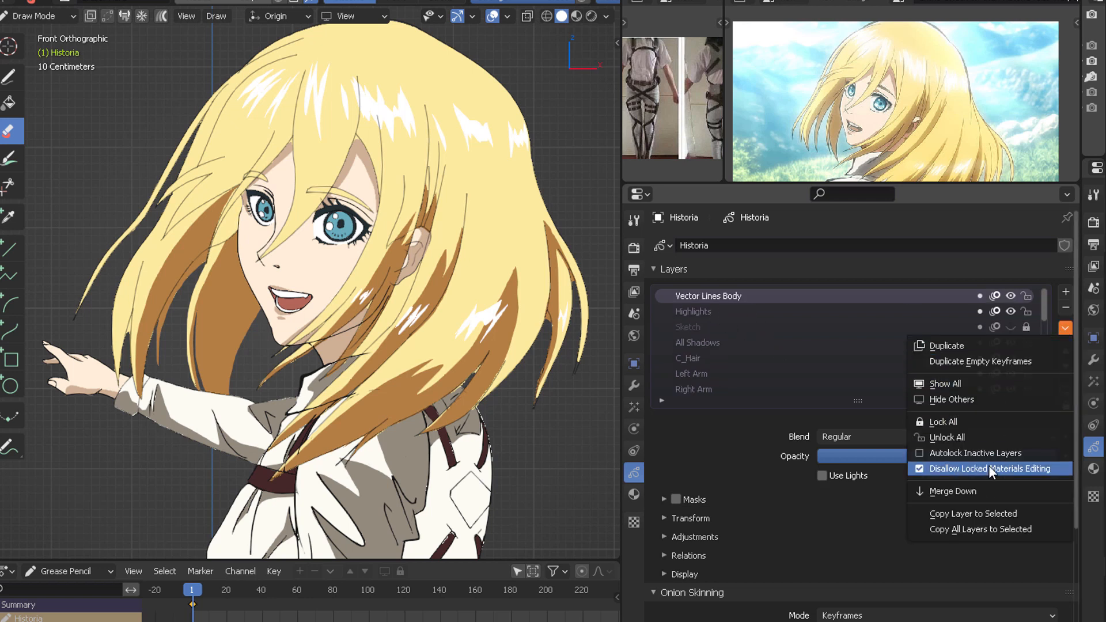
left_click(989, 489)
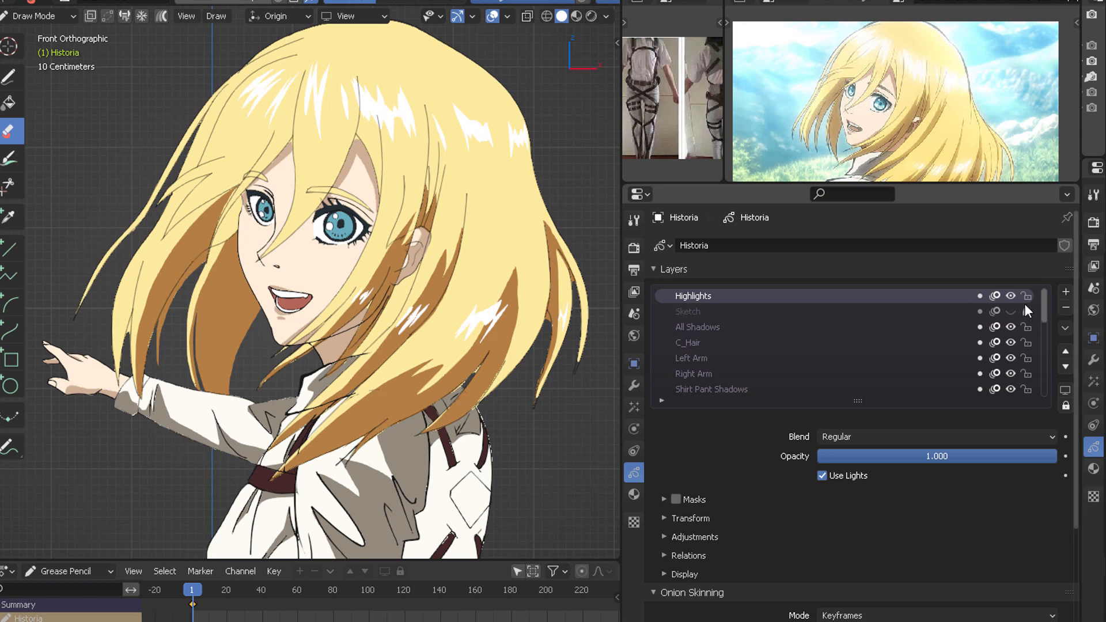
Step: Try to merge the Highlights layer down into Sketch, and undo that merge
left_click(1065, 327)
left_click(980, 488)
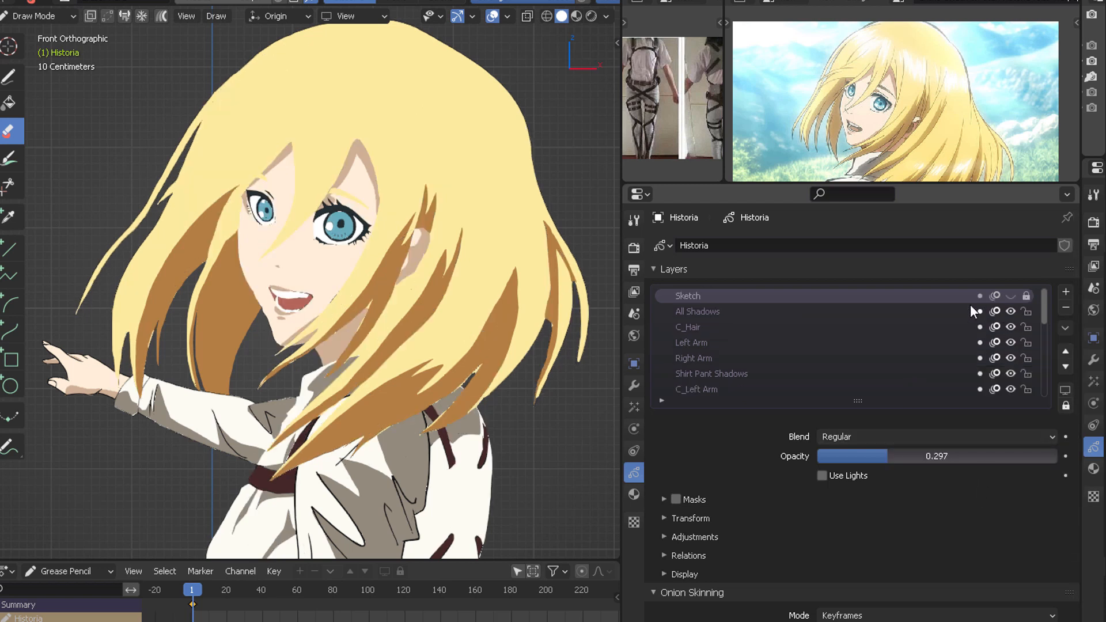
key("ctrl+z")
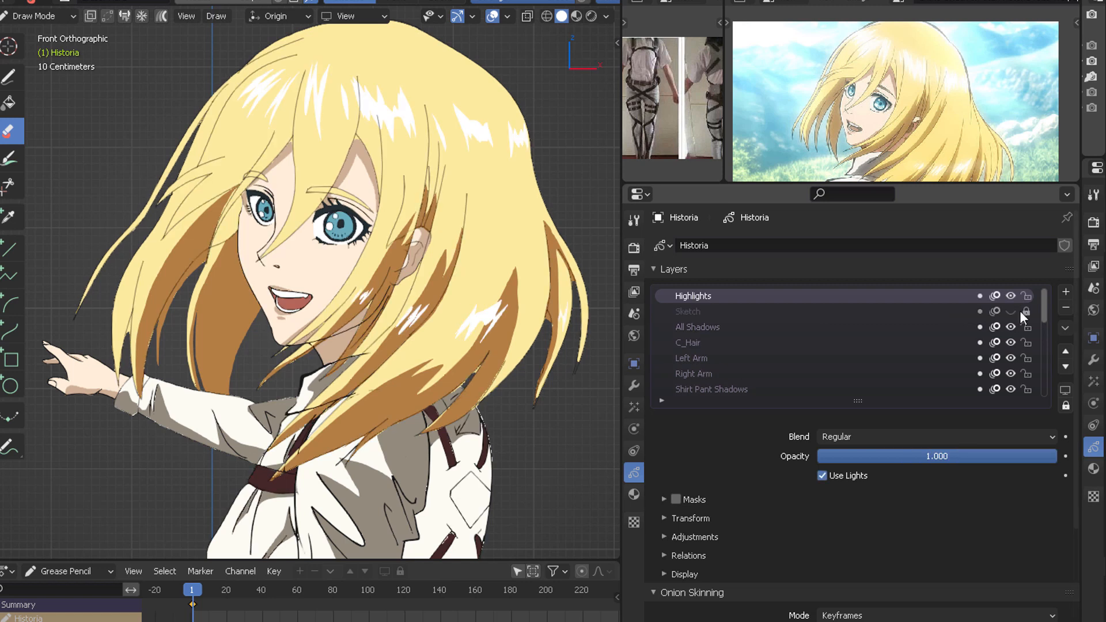
Step: Move the Highlights layer below Sketch and merge it down layer by layer into C_Shirt
left_click(1065, 366)
left_click(1066, 326)
key("m")
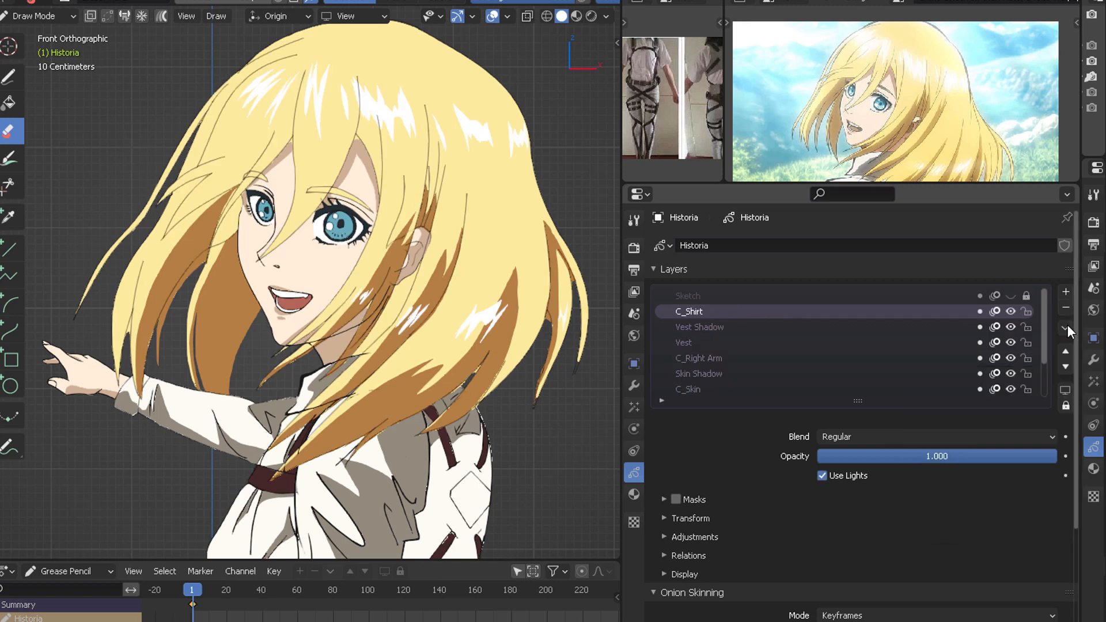
Step: Keep merging C_Shirt down through Vest Shadow, Vest, C_Right Arm, Skin Shadow and C_Skin into Hair Back
left_click(1067, 326)
key("m")
left_click(1067, 326)
key("m")
left_click(1067, 326)
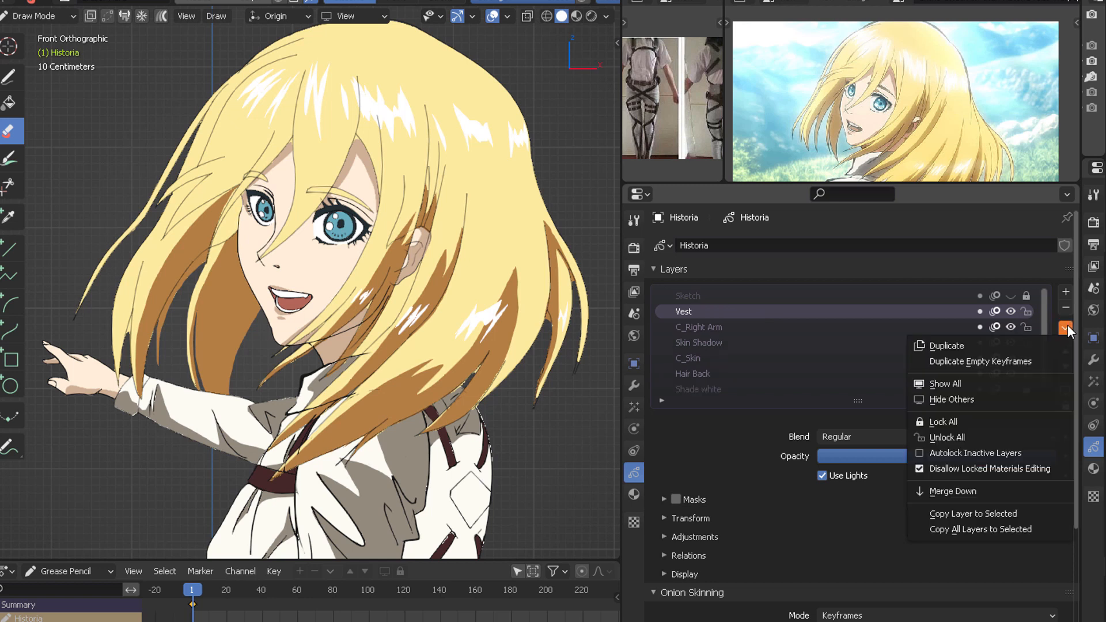
key("m")
left_click(1067, 326)
key("m")
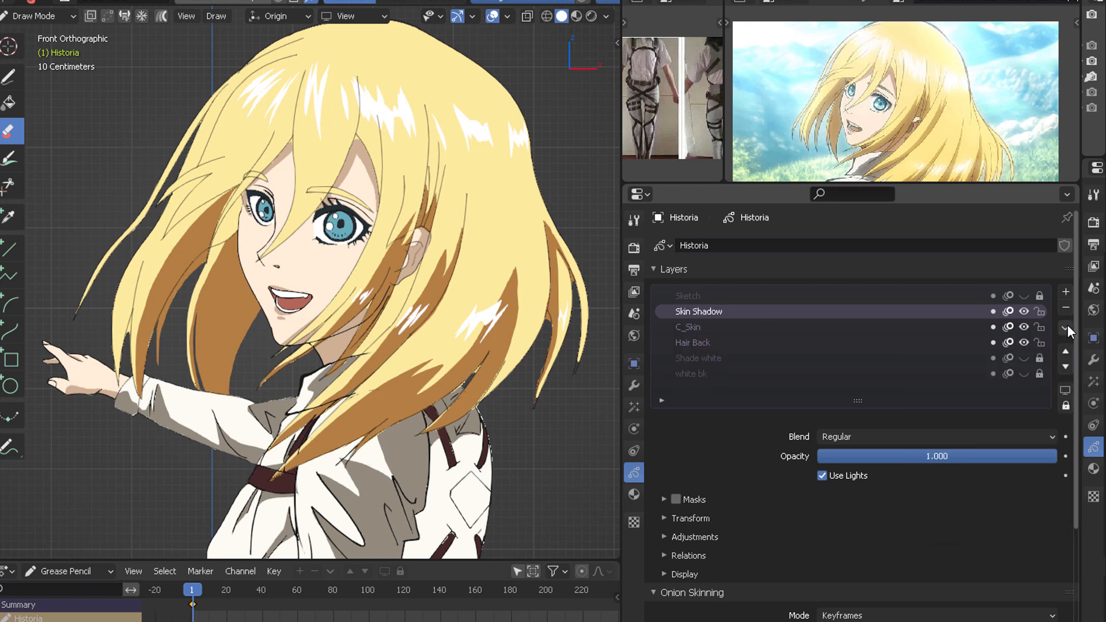
left_click(1067, 326)
key("m")
left_click(1067, 326)
key("m")
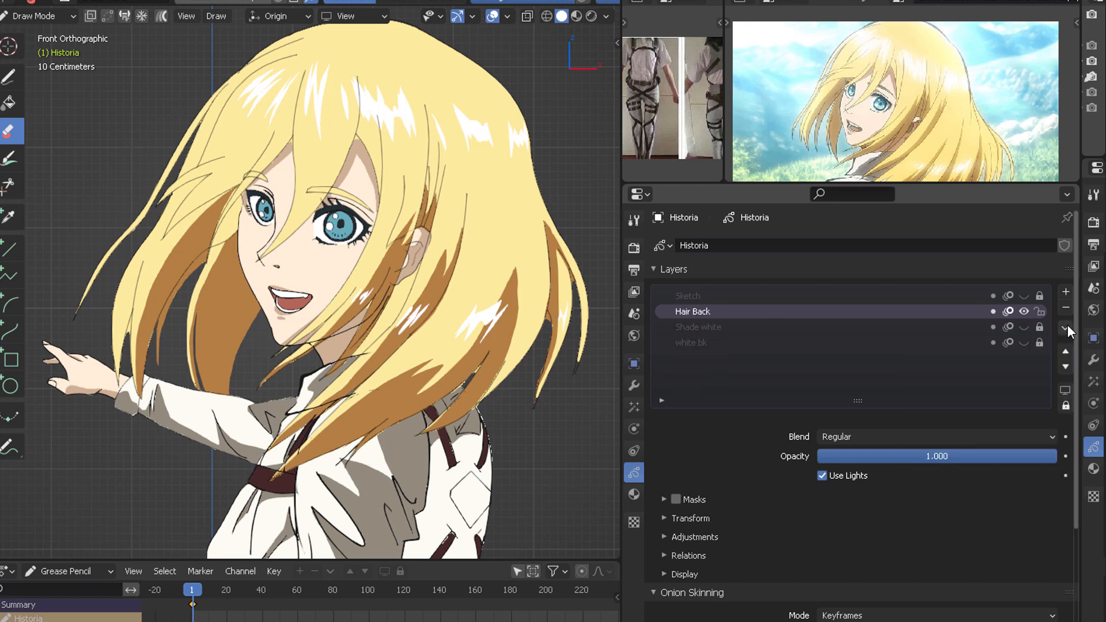
Step: Rename the merged Hair Back layer as Historia Color and check its contents by hiding and showing it
double_click(729, 311)
type("Historia Color")
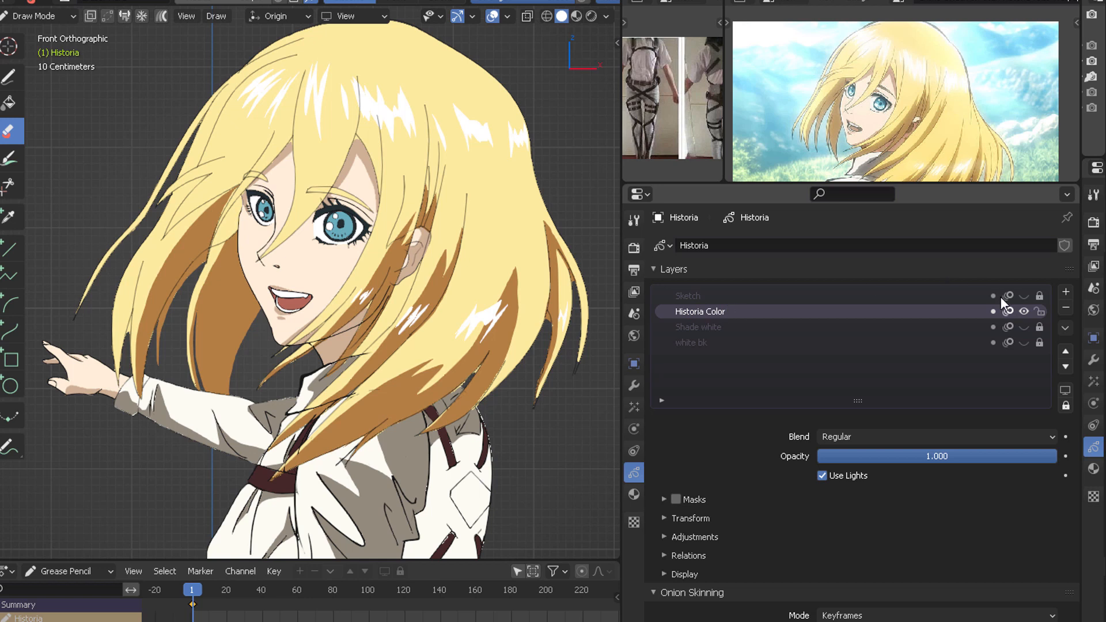
left_click(1025, 310)
left_click(1025, 310)
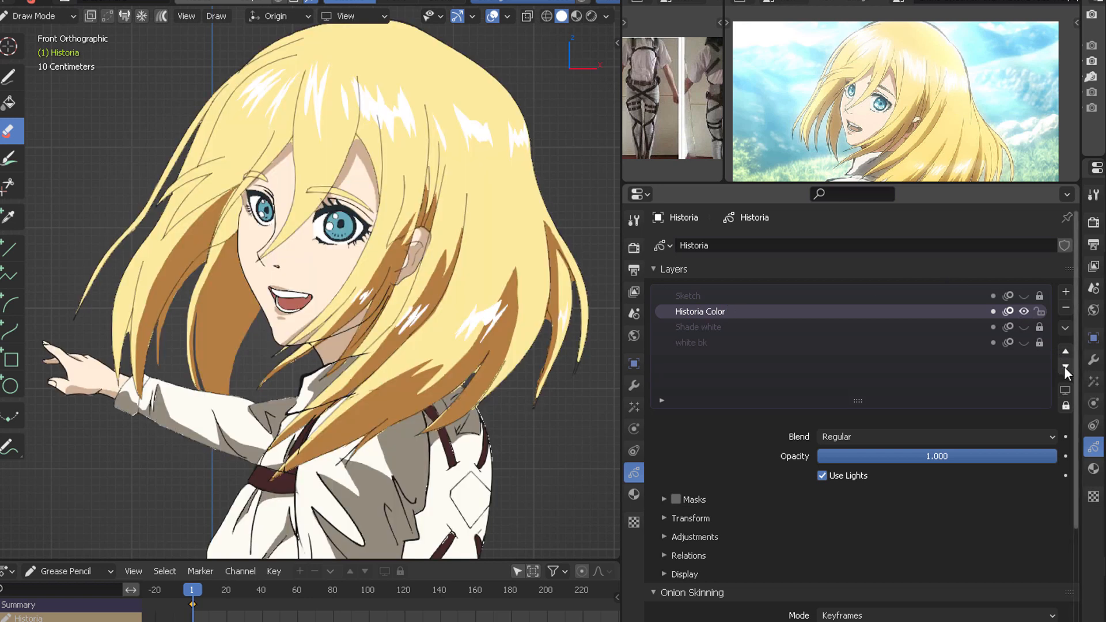
Step: Move Historia Color above Sketch and hide it, with the Sketch, Shade white and white bk layers shown
left_click(1065, 351)
left_click(1024, 311)
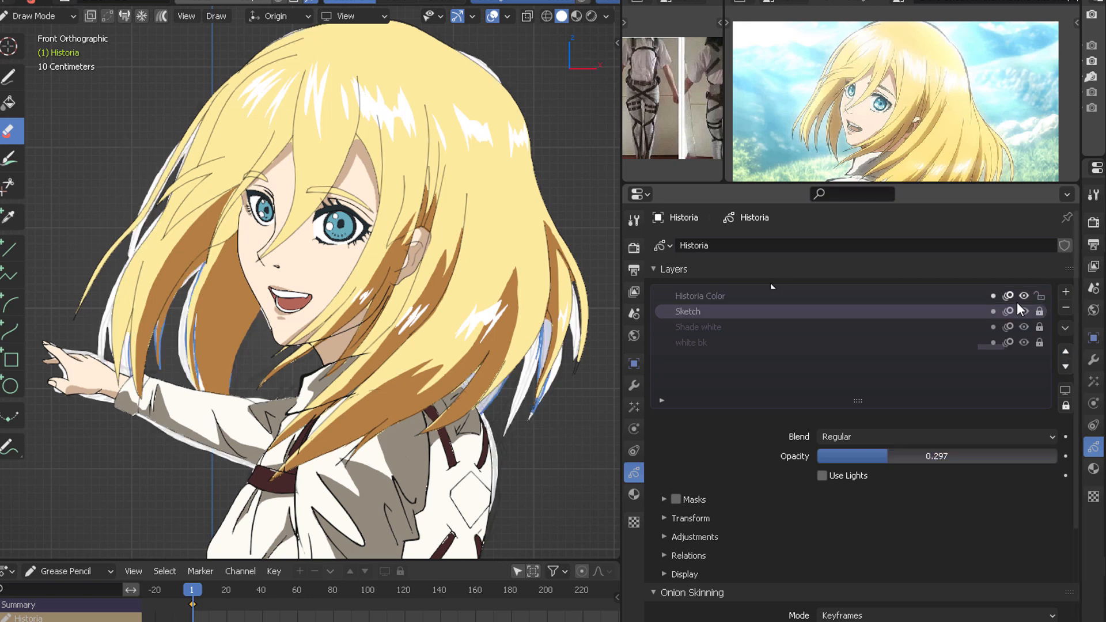
left_click(1024, 295)
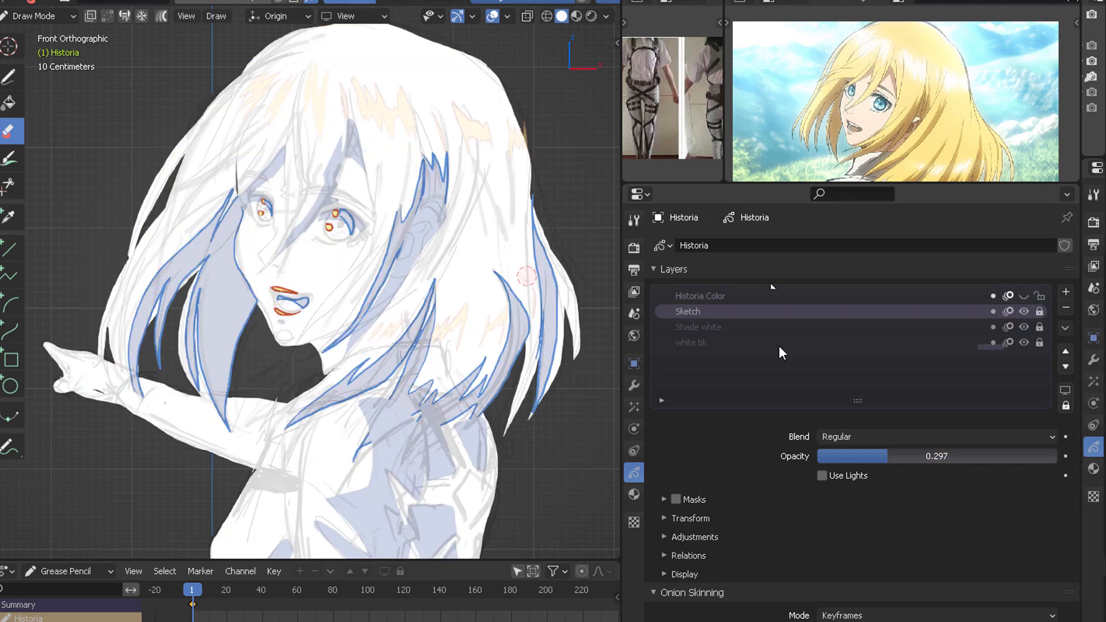
Step: Set the Sketch layer's opacity to 1.000 and check the white bk layer by hiding and showing it
mouse_move(995, 458)
left_mouse_down()
mouse_move(936, 461)
mouse_move(1049, 451)
left_mouse_up()
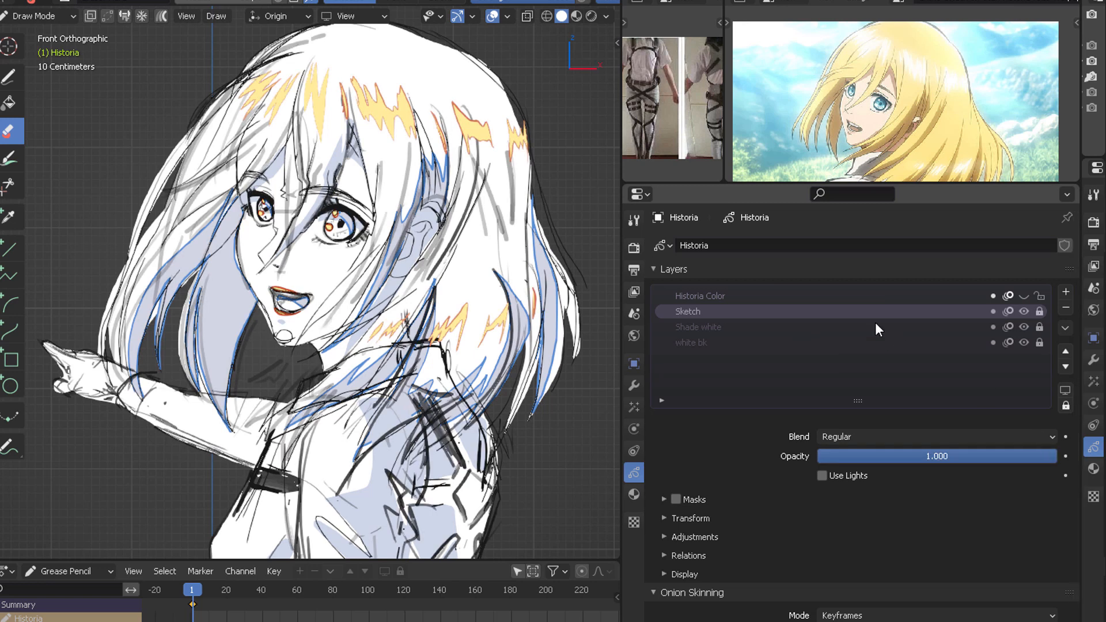
left_click(755, 329)
left_click(773, 345)
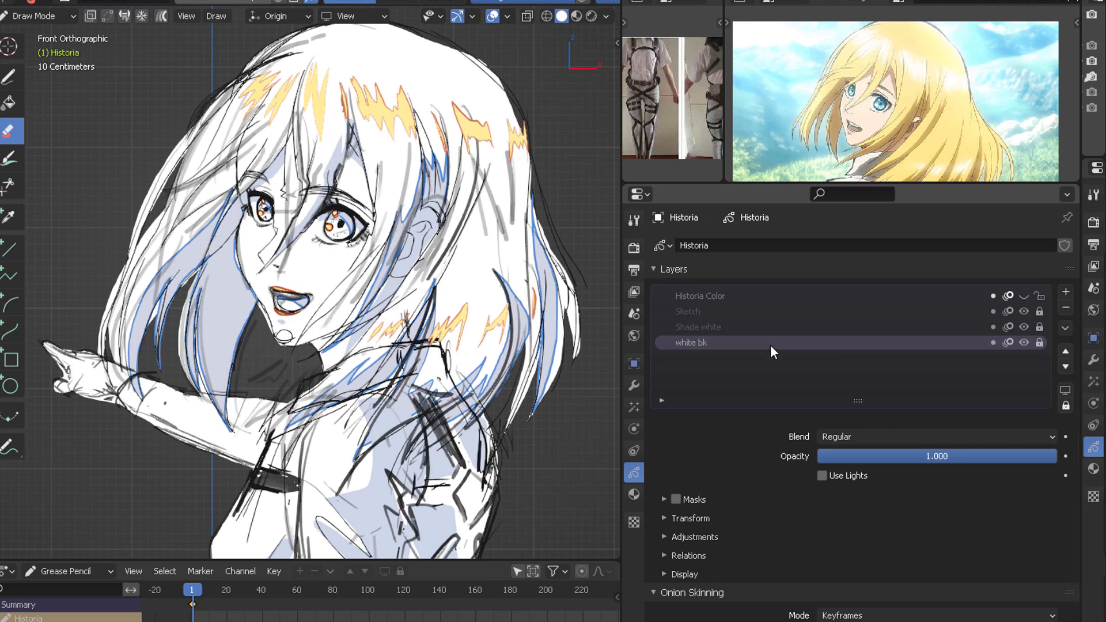
left_click(1023, 342)
left_click(1025, 341)
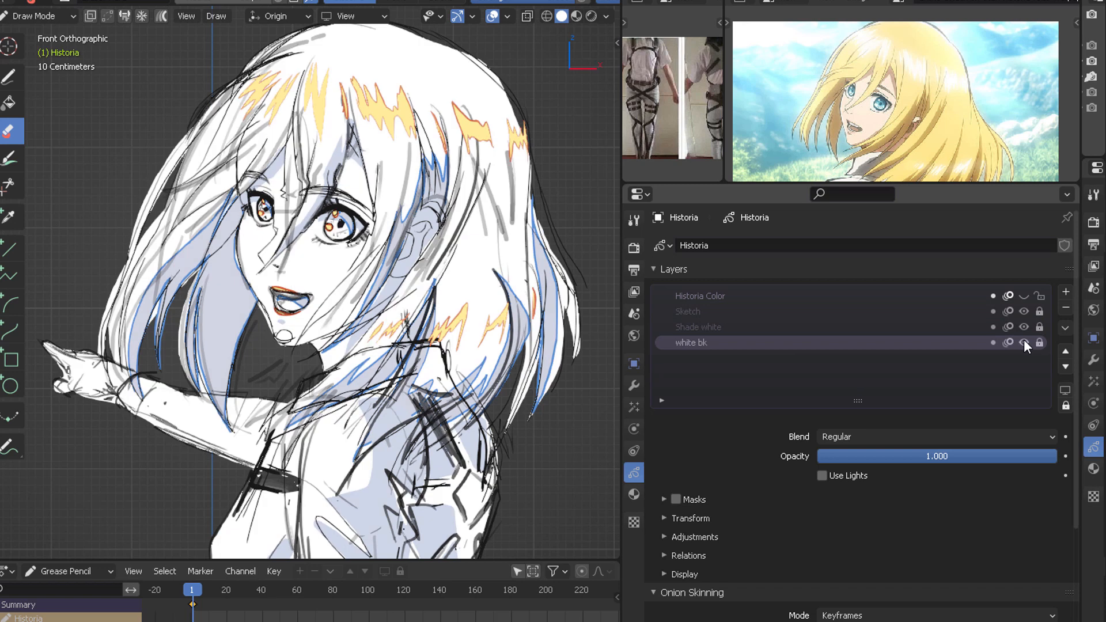
left_click(1024, 341)
left_click(1024, 341)
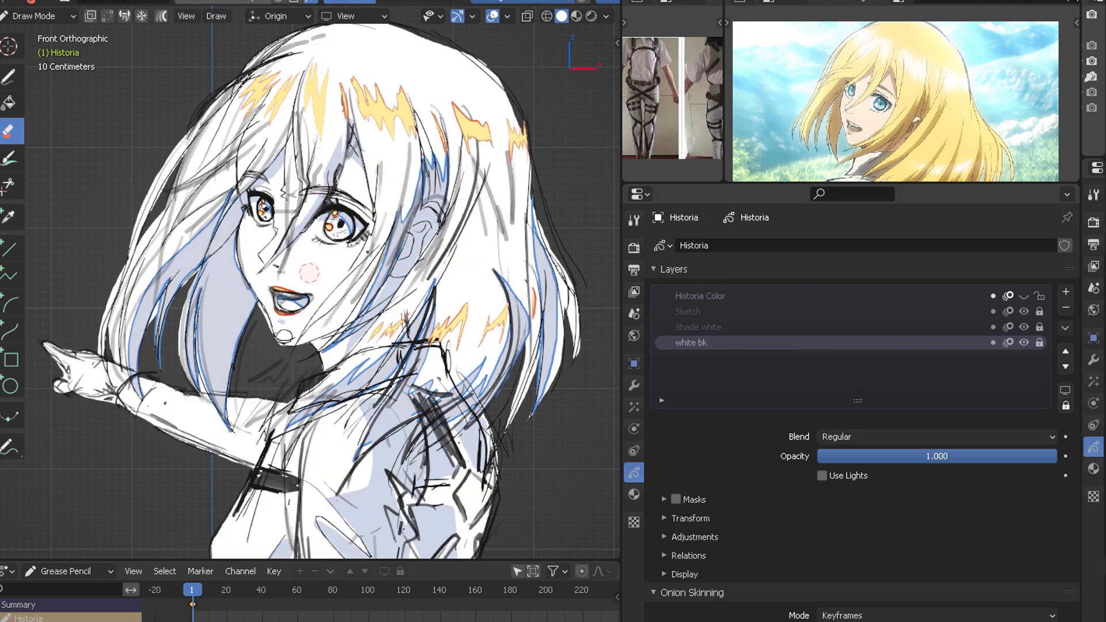
Step: Compare the sketch with the colored artwork by toggling the visibility of the Historia Color layer
left_click(1025, 296)
left_click(1024, 296)
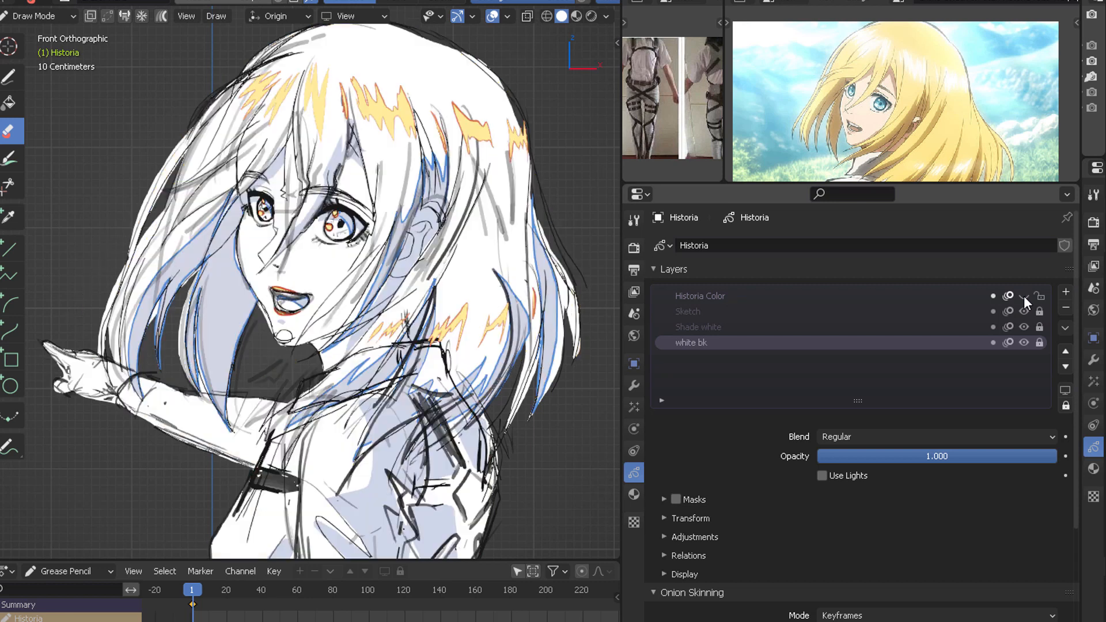
left_click(1024, 296)
left_click(1024, 296)
left_click(1024, 295)
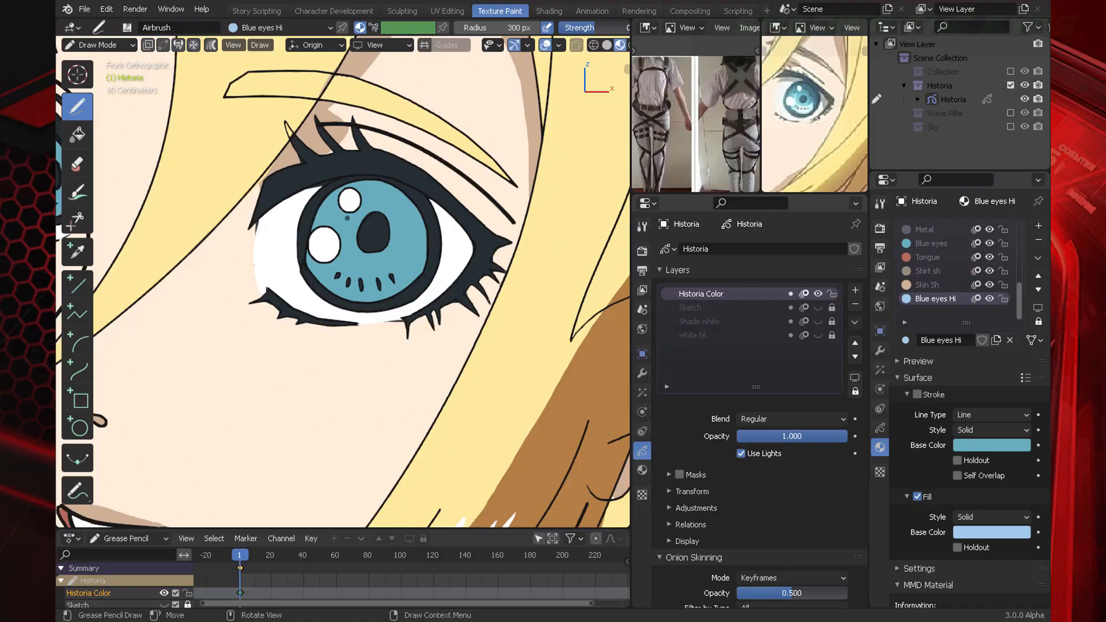
Step: Paint a light-blue highlight across the lower iris of the larger eye with the Blue eyes Hi material
left_click(173, 27)
left_click(282, 27)
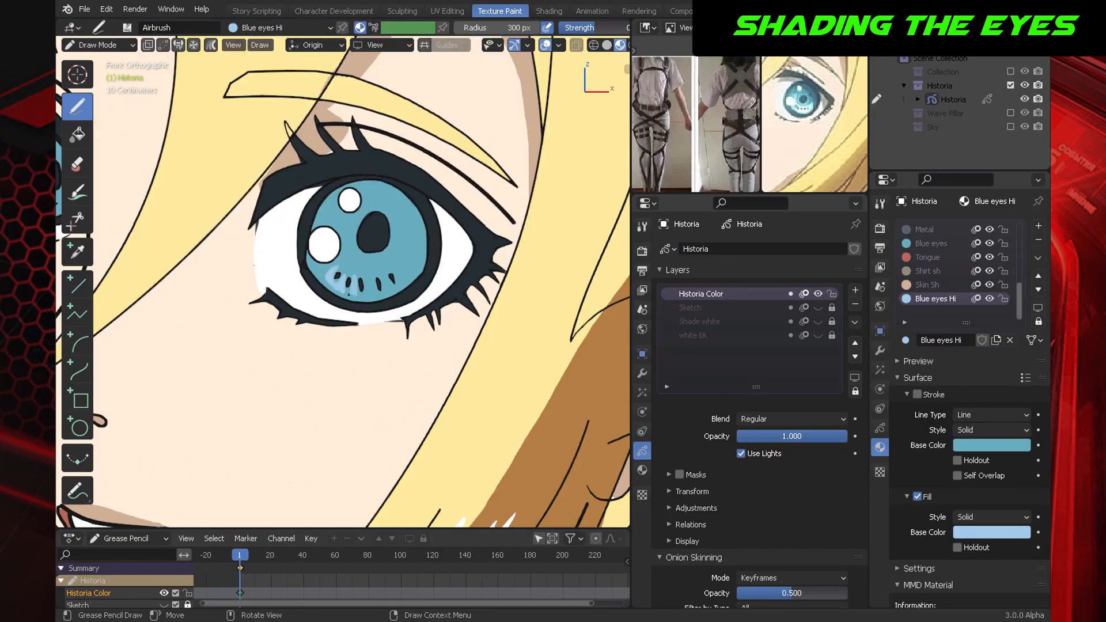
mouse_move(381, 286)
left_mouse_down()
mouse_move(416, 251)
mouse_move(336, 225)
left_mouse_up()
left_click_drag(392, 268, 410, 233)
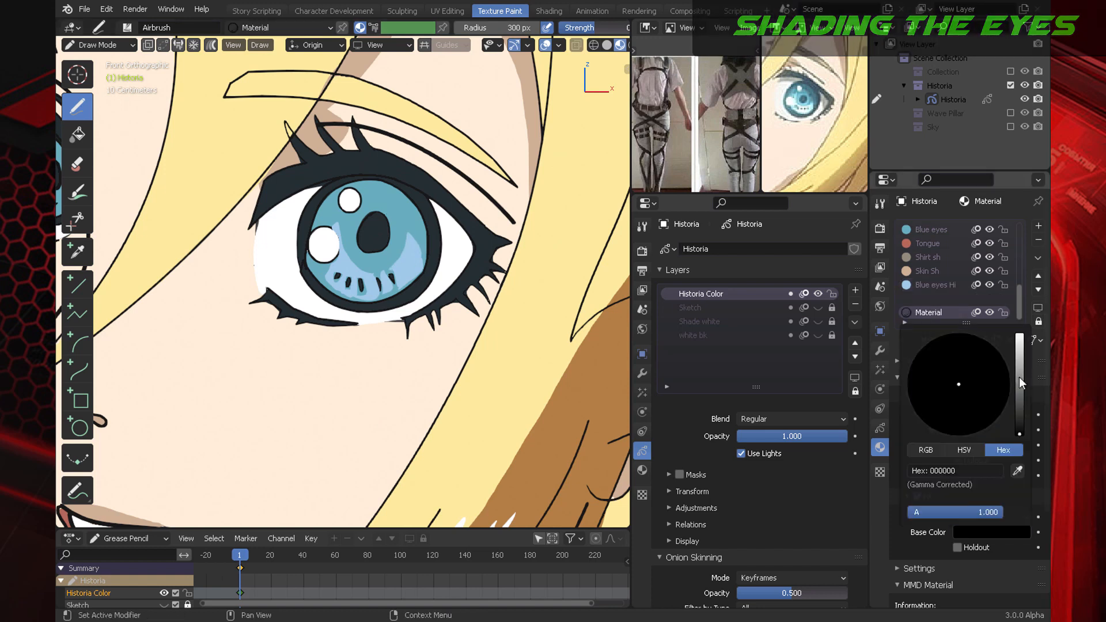
Step: Give the new material a dark blue fill and name it Eye SH
left_click(1019, 383)
key("BackSpace")
key("BackSpace")
key("BackSpace")
key("BackSpace")
type("SH")
key("Return")
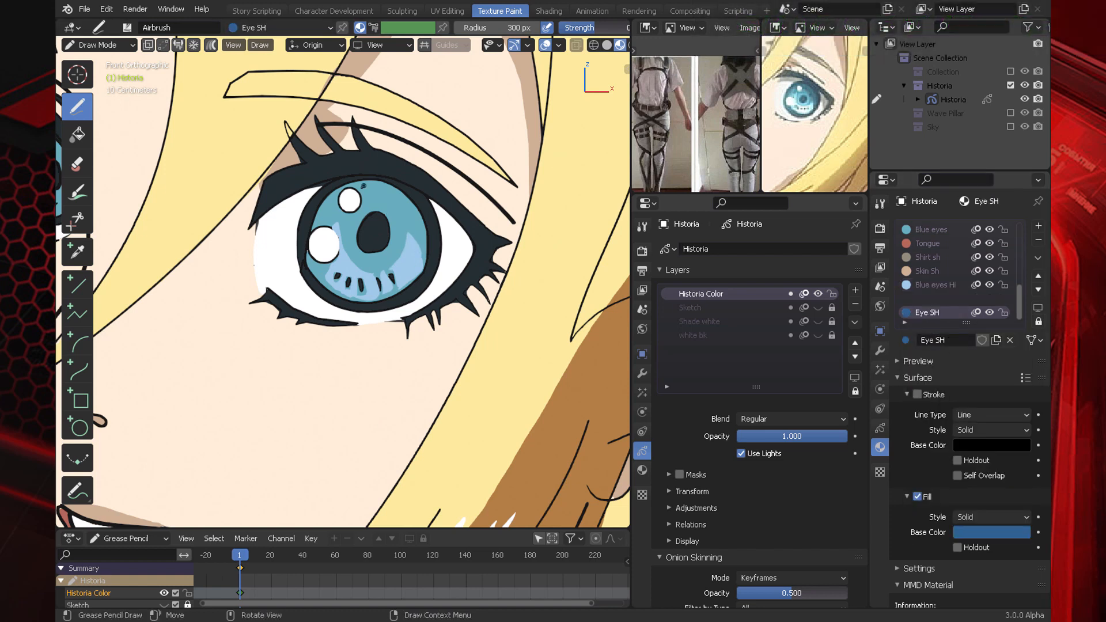
Step: Shade the upper irises of both eyes with Eye SH and highlight the smaller eye's lower iris with Blue eyes Hi
mouse_move(342, 192)
left_mouse_down()
mouse_move(423, 256)
mouse_move(400, 191)
left_mouse_up()
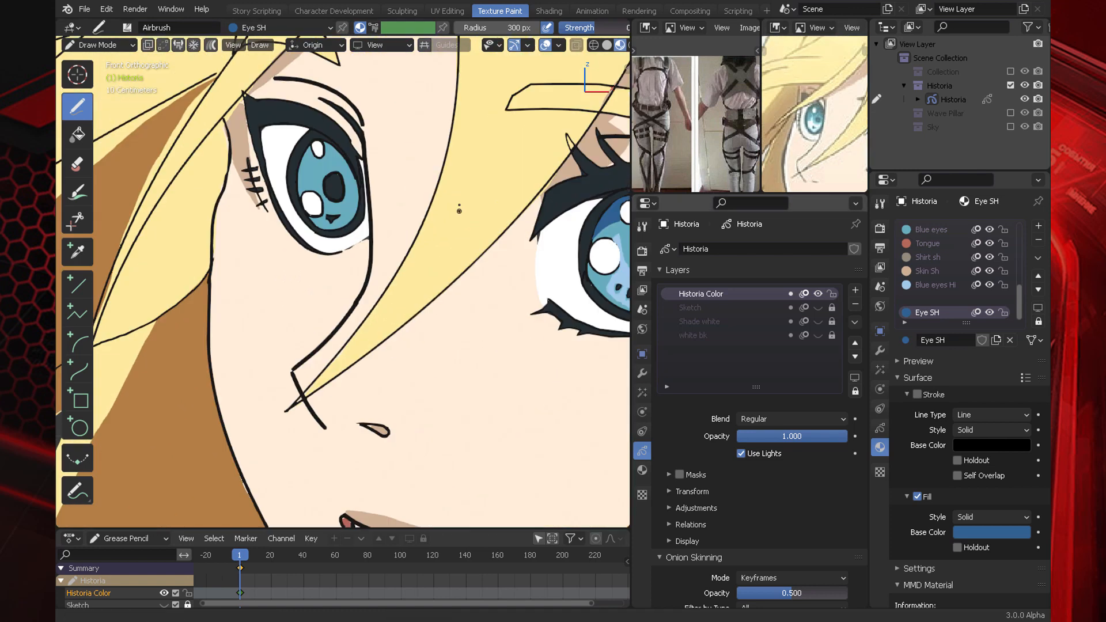
left_click_drag(295, 143, 336, 133)
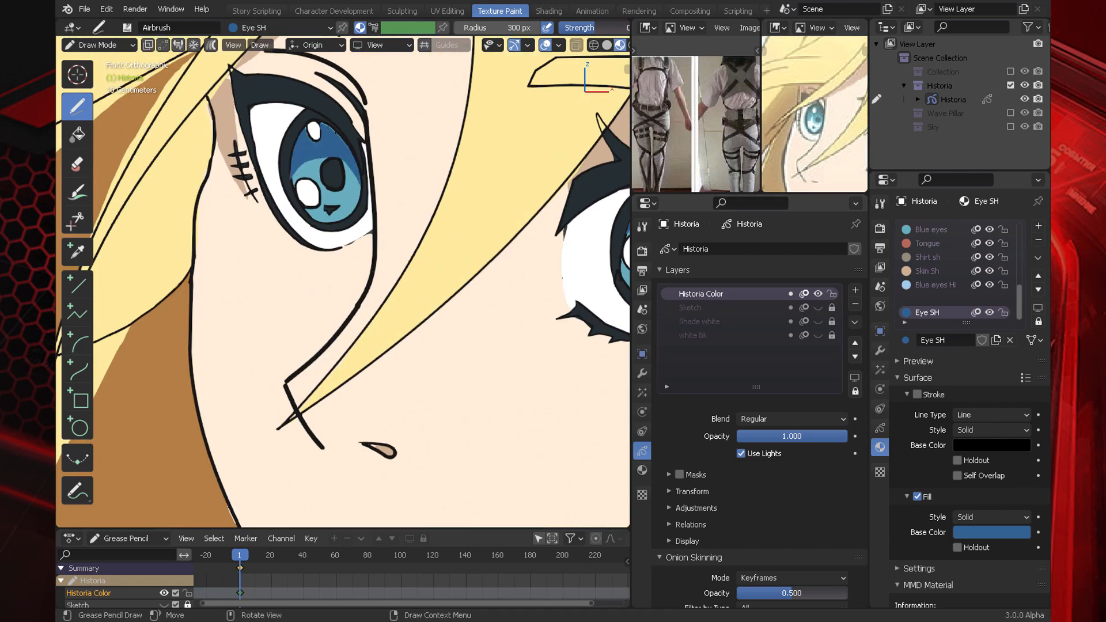
left_click(950, 285)
left_click_drag(297, 173, 340, 203)
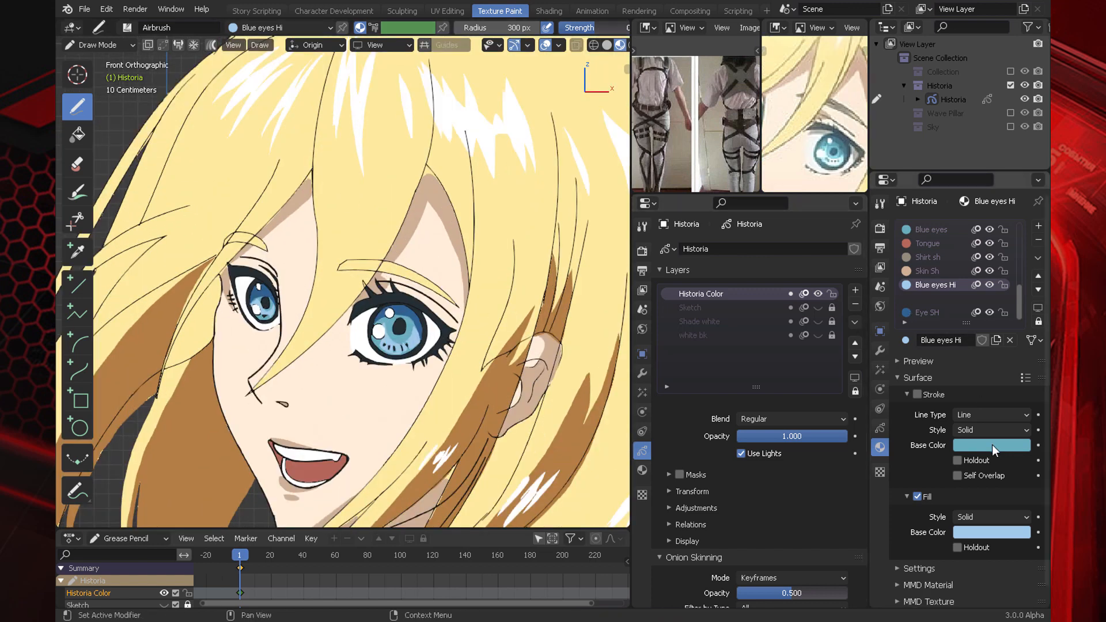
Step: Try green fill colors on the Blue eyes Hi material and restore its fill to hex A1CAE9
left_click(970, 531)
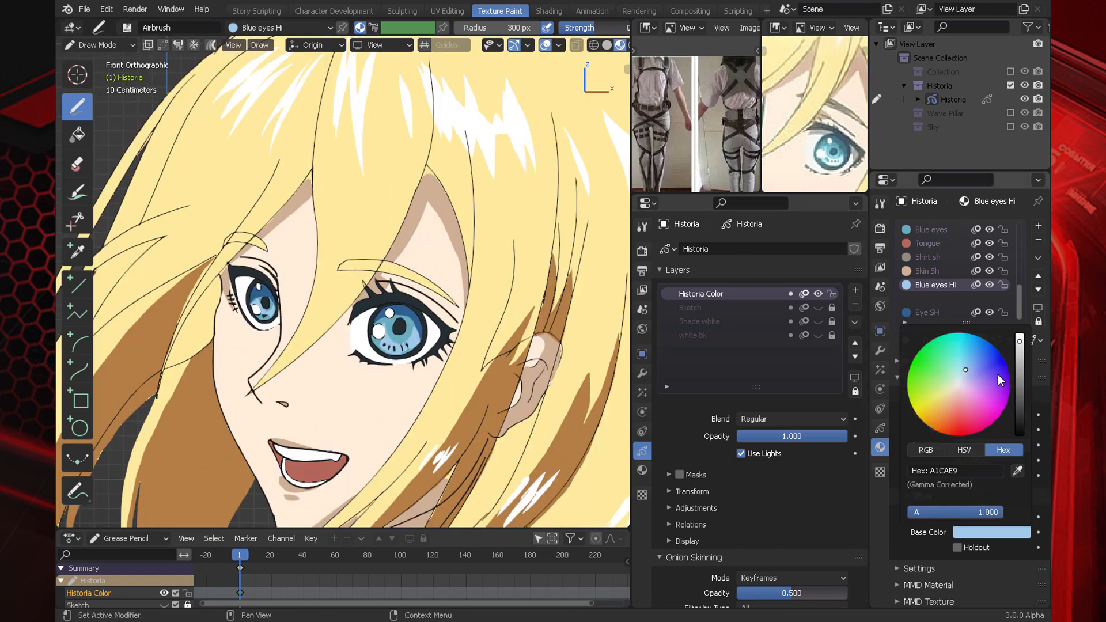
type("00E999")
key("Return")
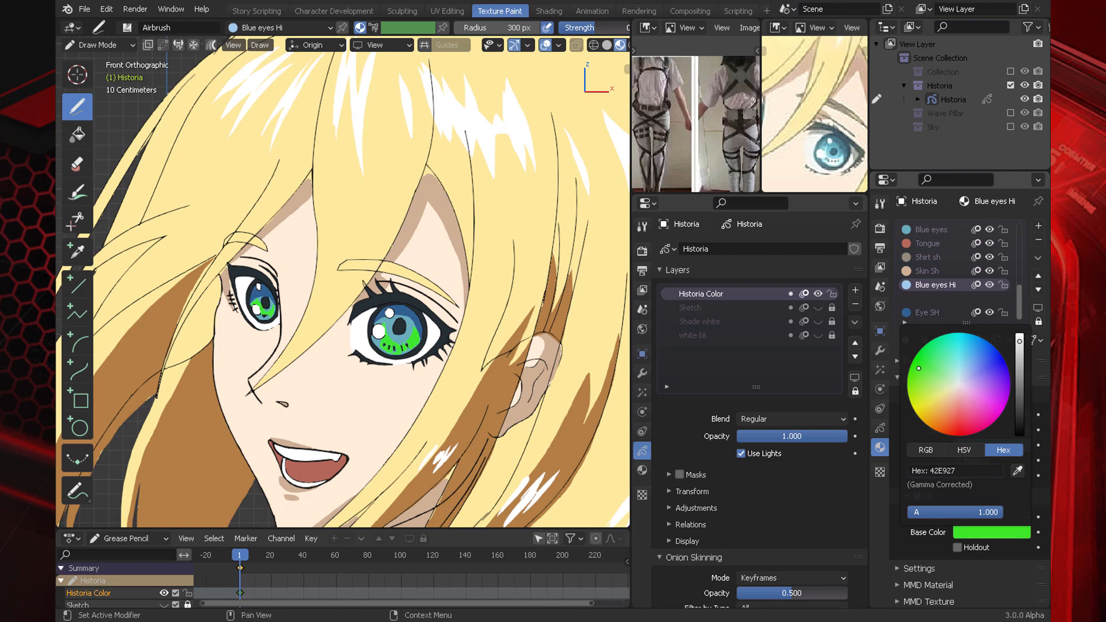
left_click_drag(940, 336, 938, 337)
left_click(962, 472)
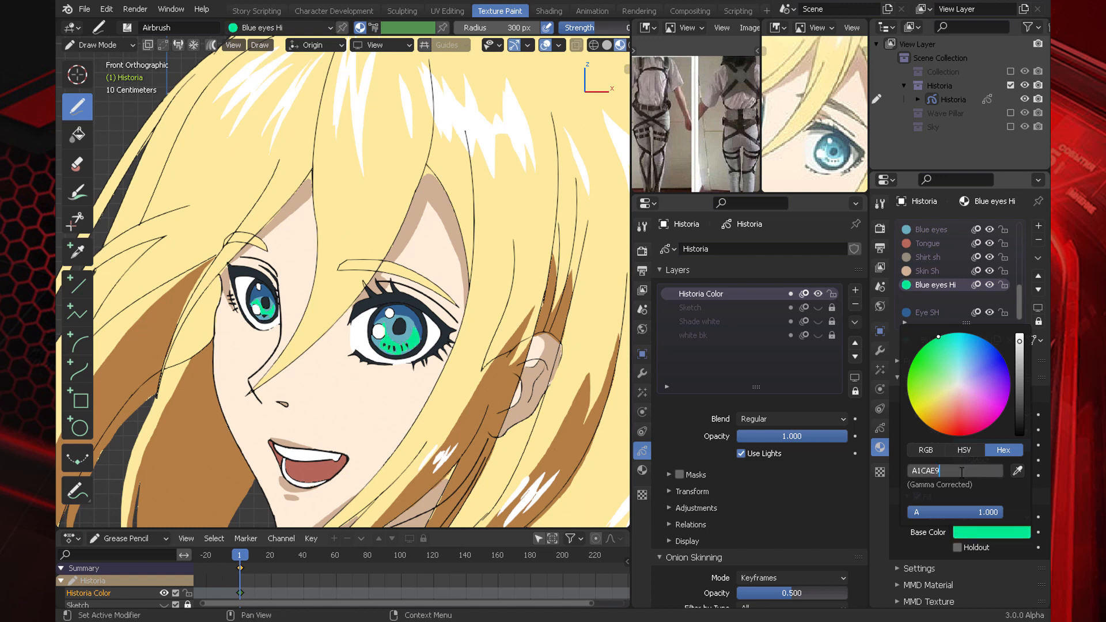
type("A1CAE9")
key("Return")
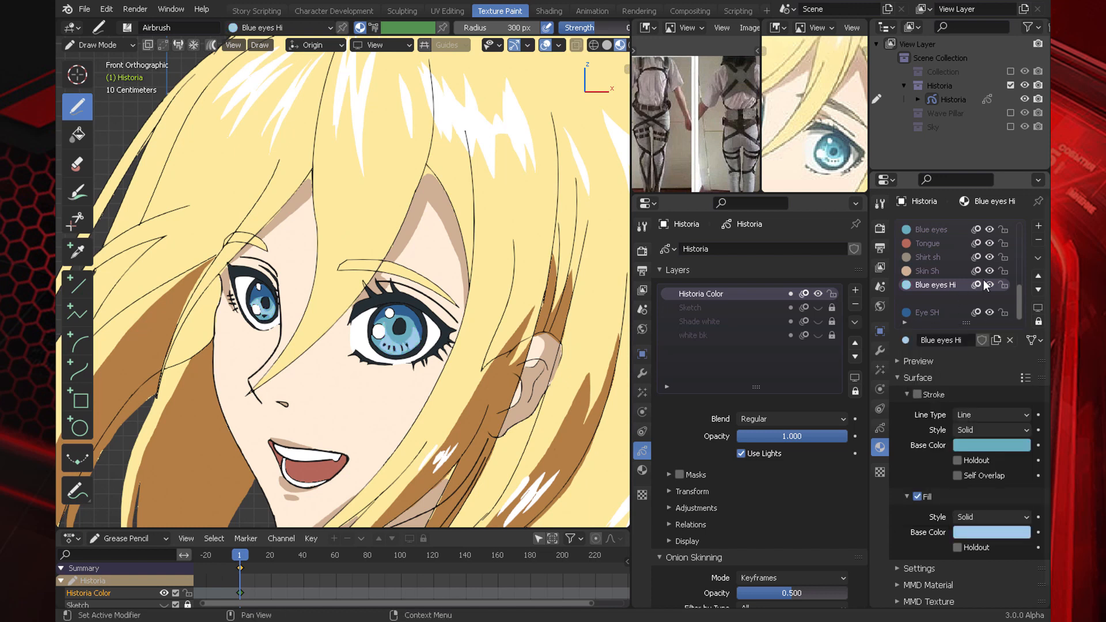
Step: Add a new material named Blue eyes Glare Airbrush
left_click(1038, 226)
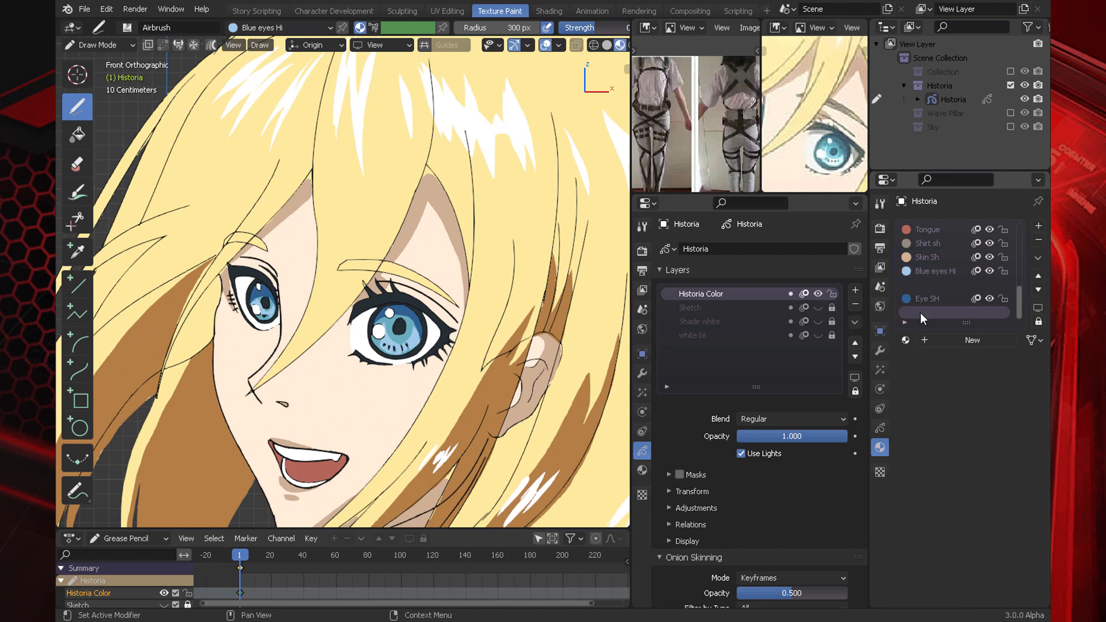
left_click(953, 339)
double_click(939, 341)
type("Blue")
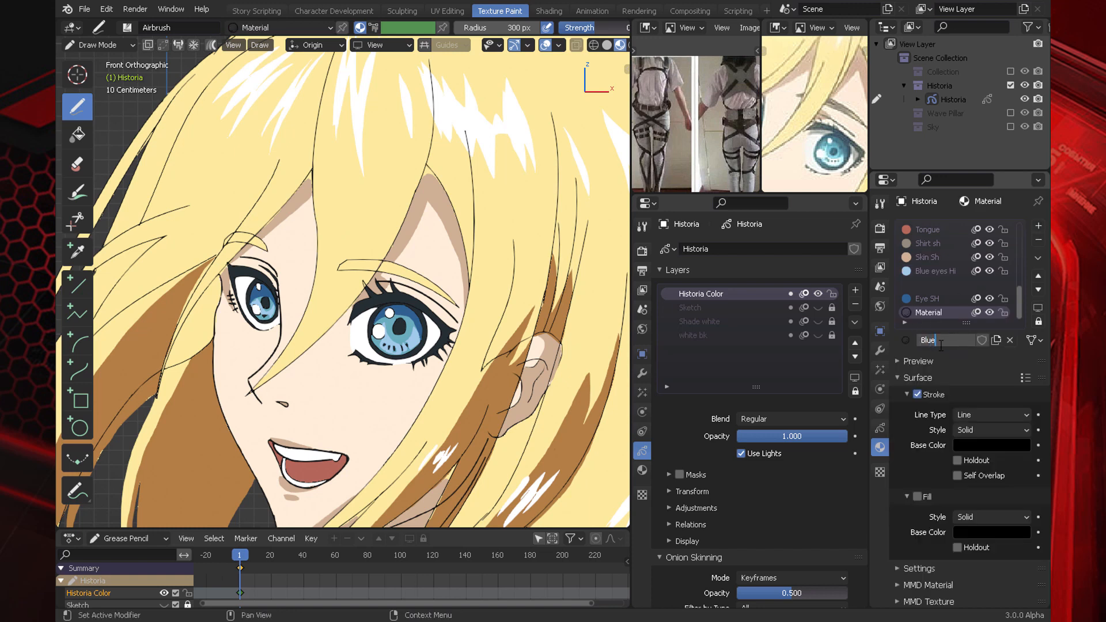
type(" eyes Gla")
key("Return")
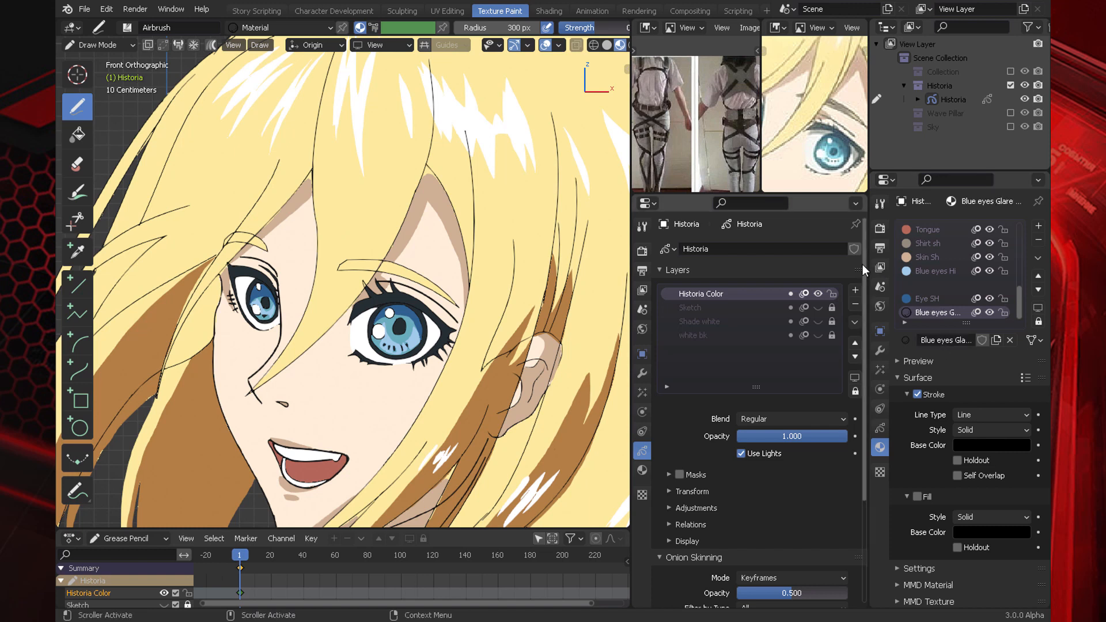
Step: Widen the material properties and the drawing view, and set the Blue eyes Glare Airbrush stroke color to cyan
left_click_drag(867, 265, 791, 266)
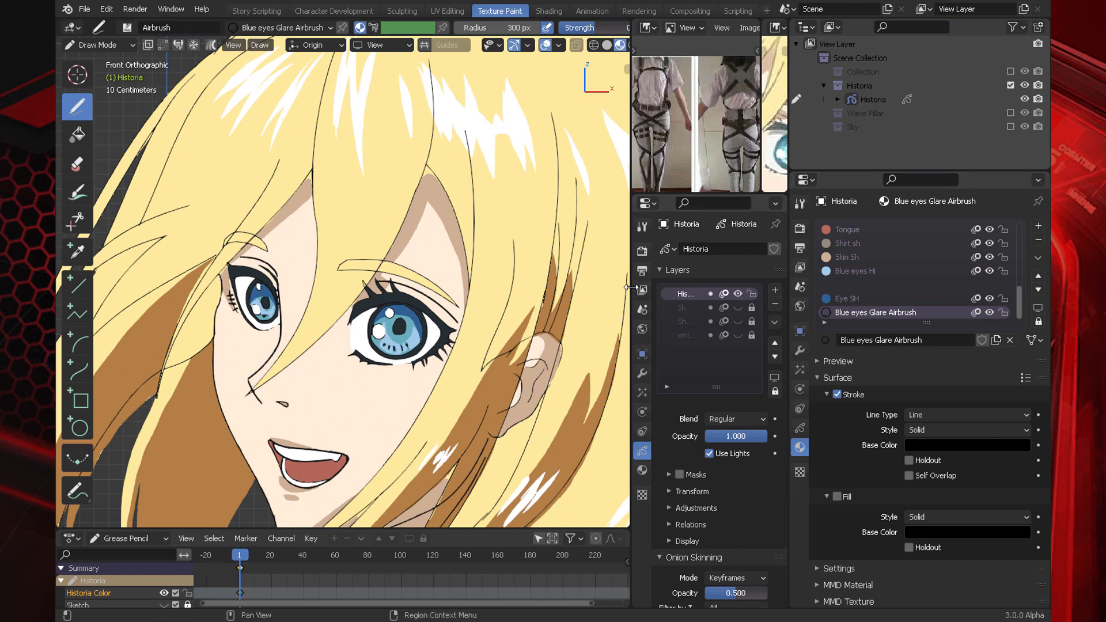
left_click_drag(631, 287, 738, 273)
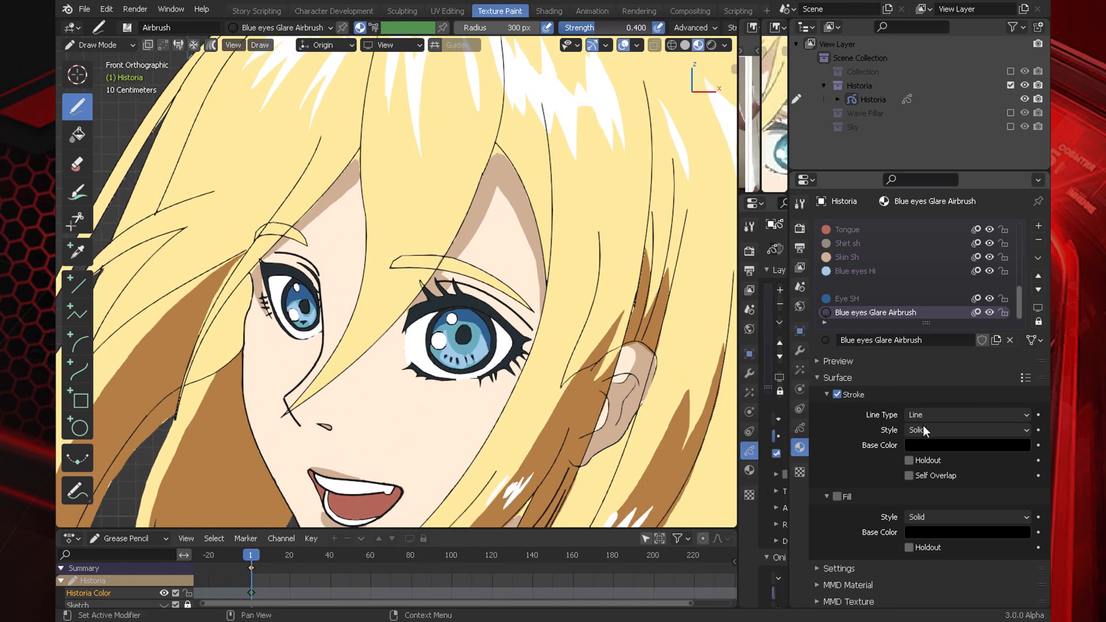
left_click(950, 445)
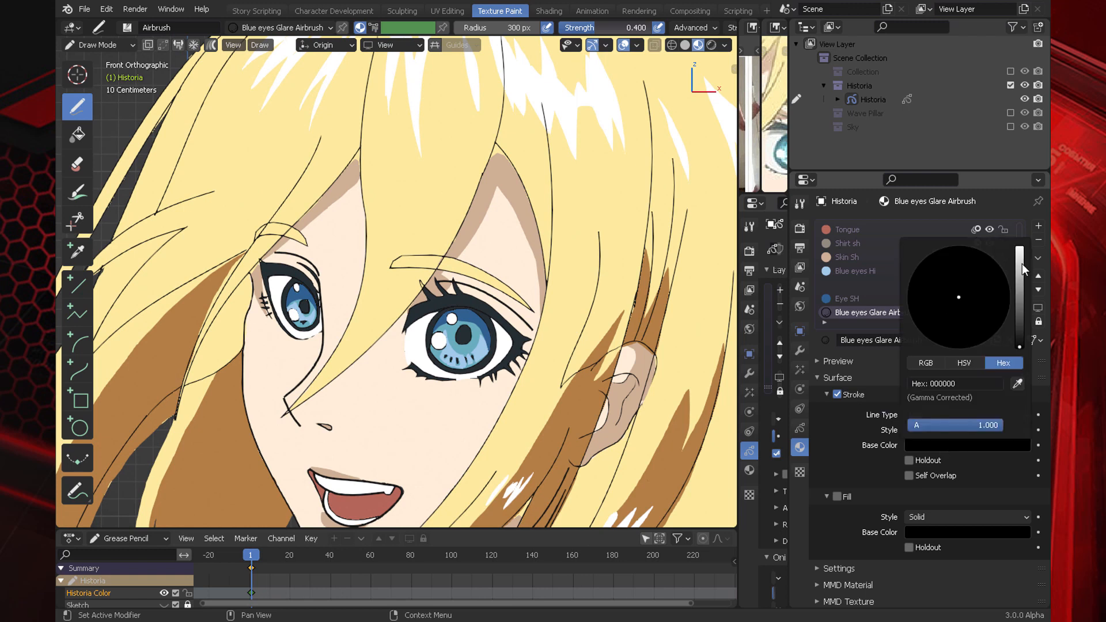
left_click(1022, 264)
left_click(962, 266)
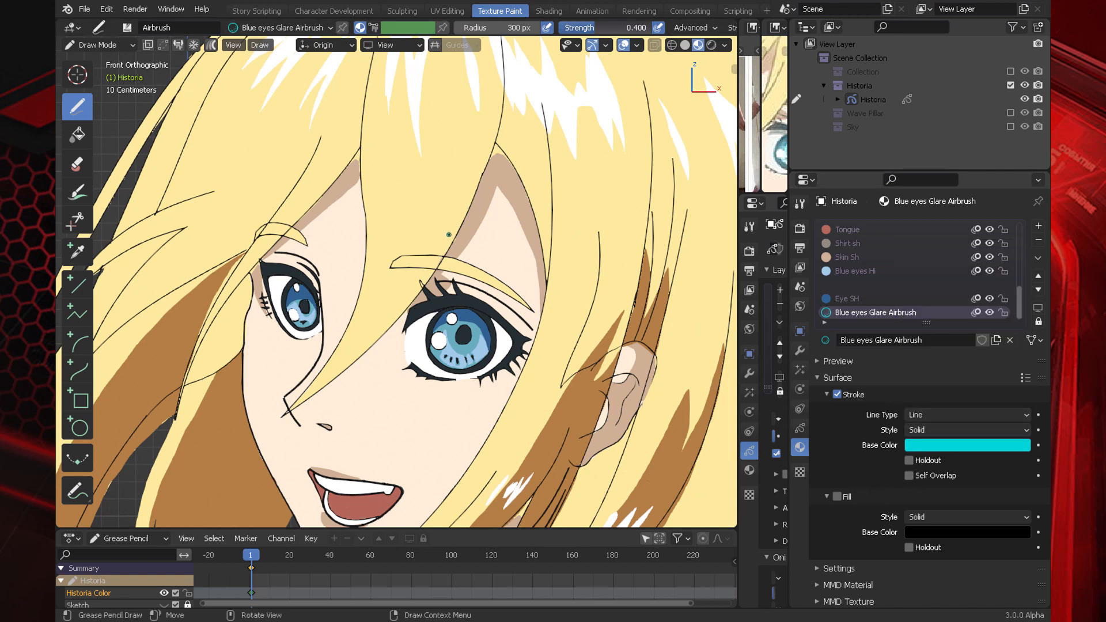
Step: Try an Airbrush stroke with Blue eyes Glare Airbrush over the larger eye and undo it
left_click(126, 27)
left_click(147, 72)
left_click(248, 29)
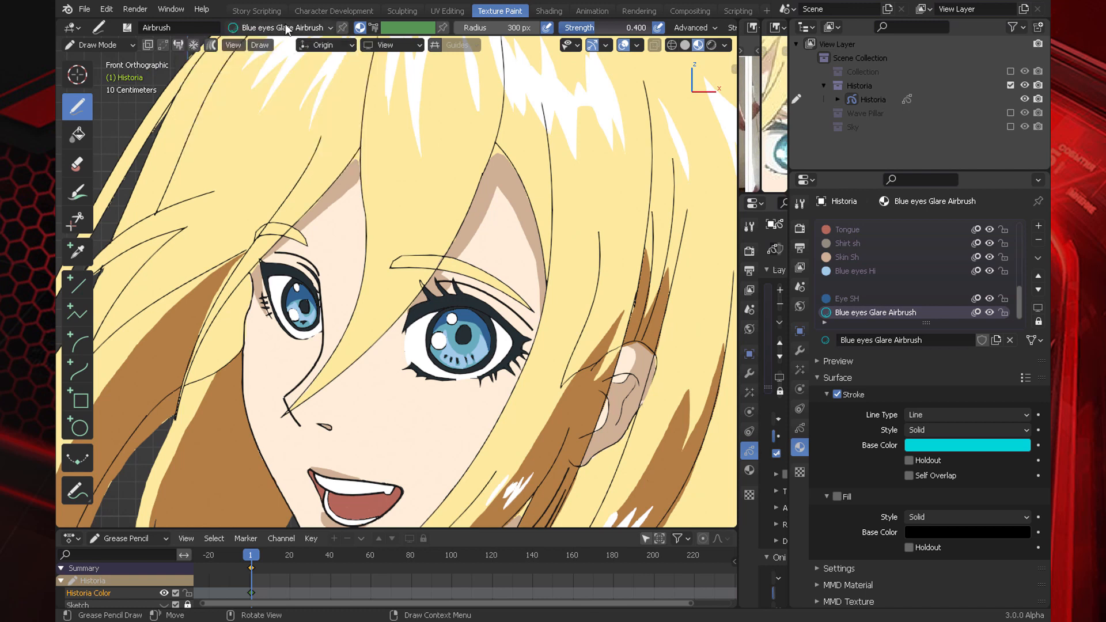
left_click_drag(454, 345, 519, 276)
key("ctrl+z")
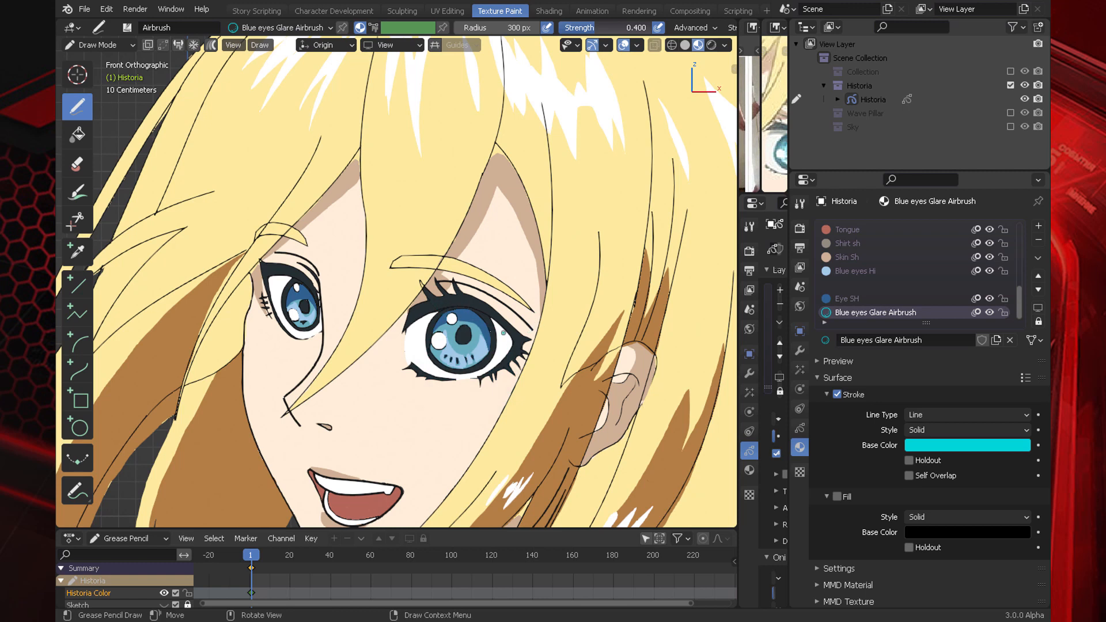
Step: Reduce the Airbrush to a 37 px radius and 0.358 strength, and dab cyan glare on the larger eye's iris
key("f")
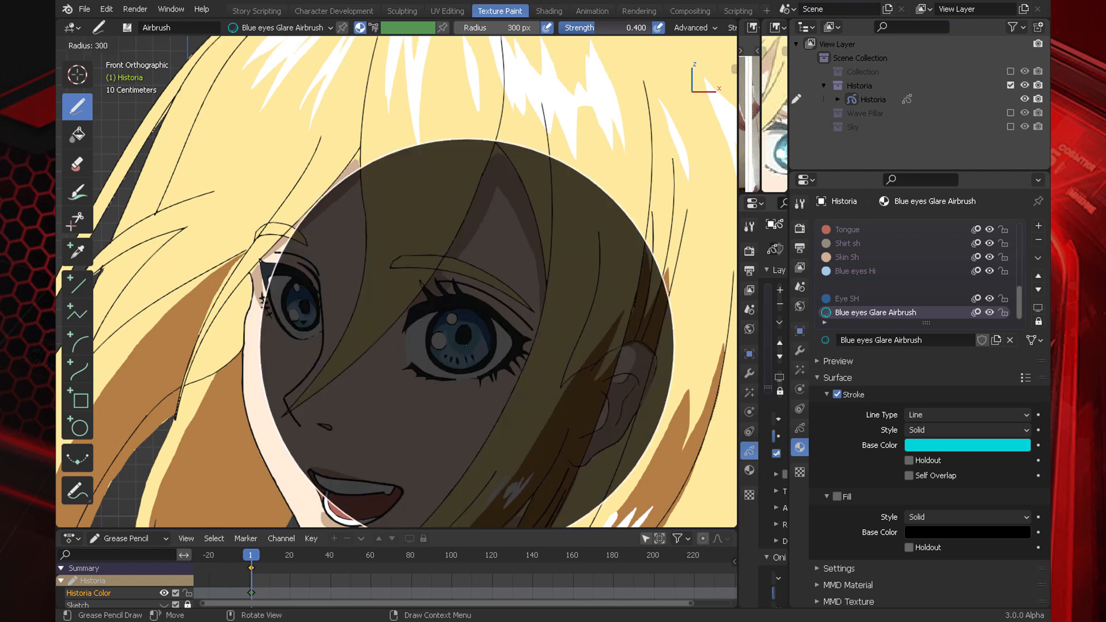
left_click(341, 312)
key("f")
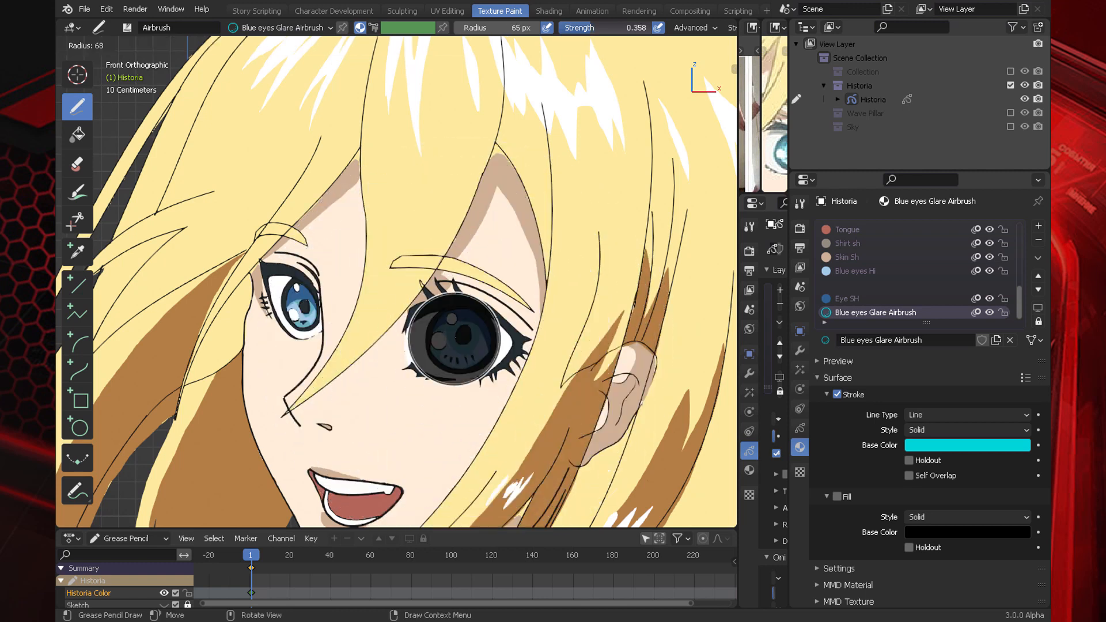
left_click(452, 319)
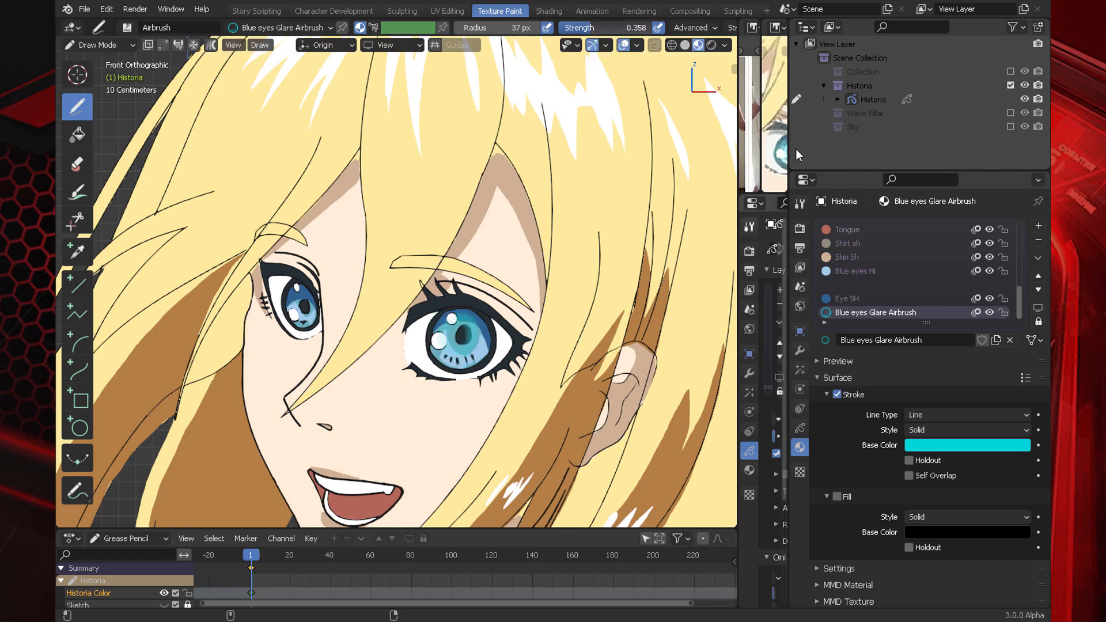
Step: Enlarge the reference image view and airbrush more cyan glare over the irises of both eyes
left_click_drag(790, 144, 897, 104)
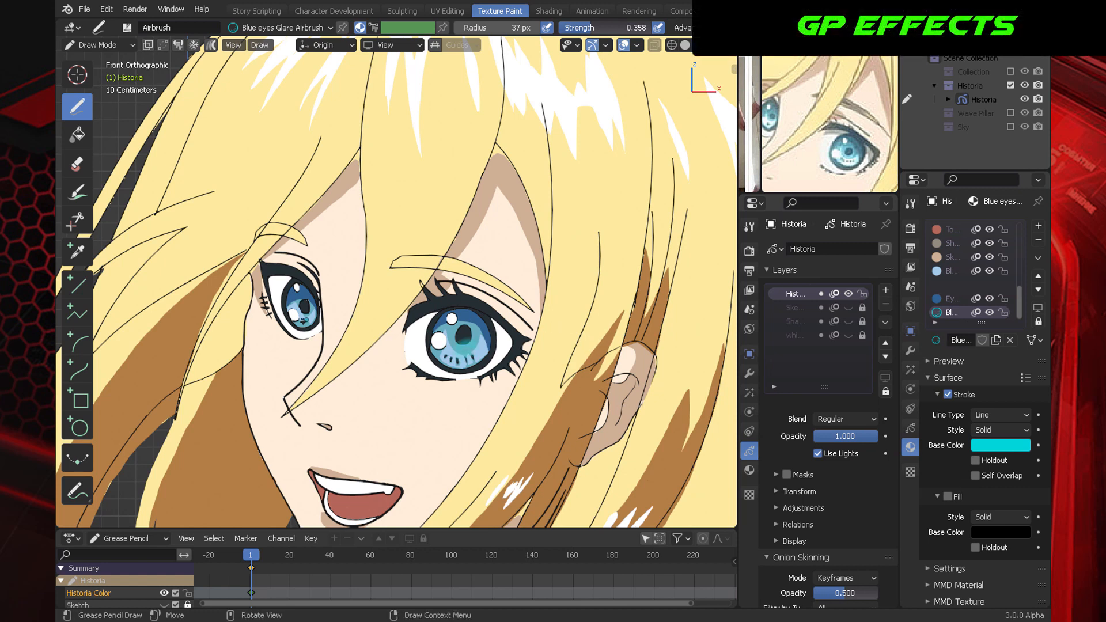
scroll(511, 260, "down", 8)
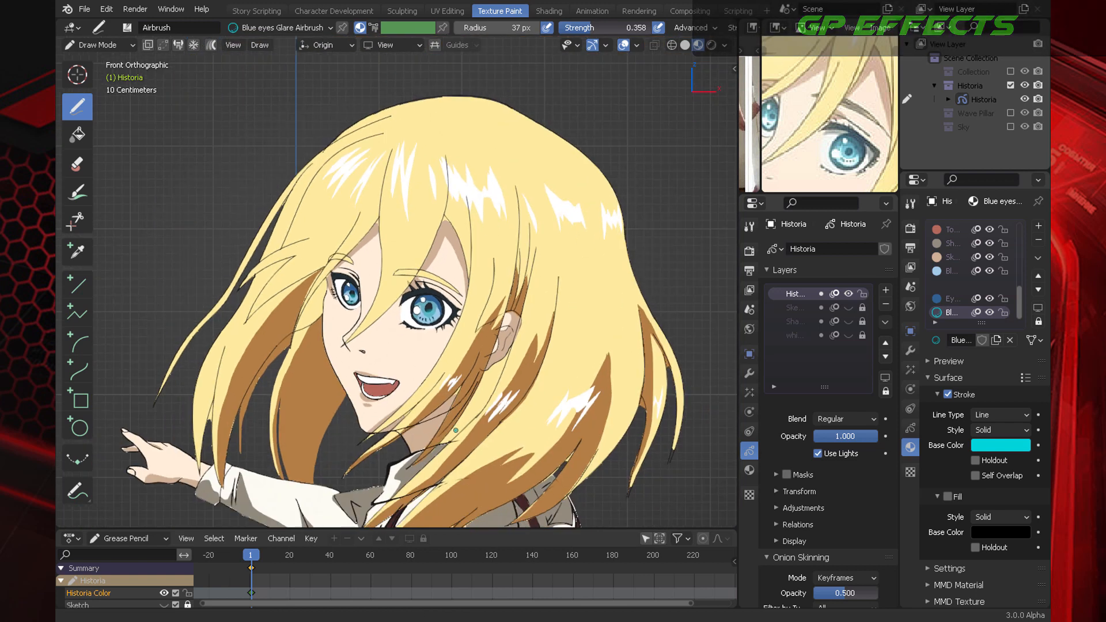
scroll(476, 412, "up", 8)
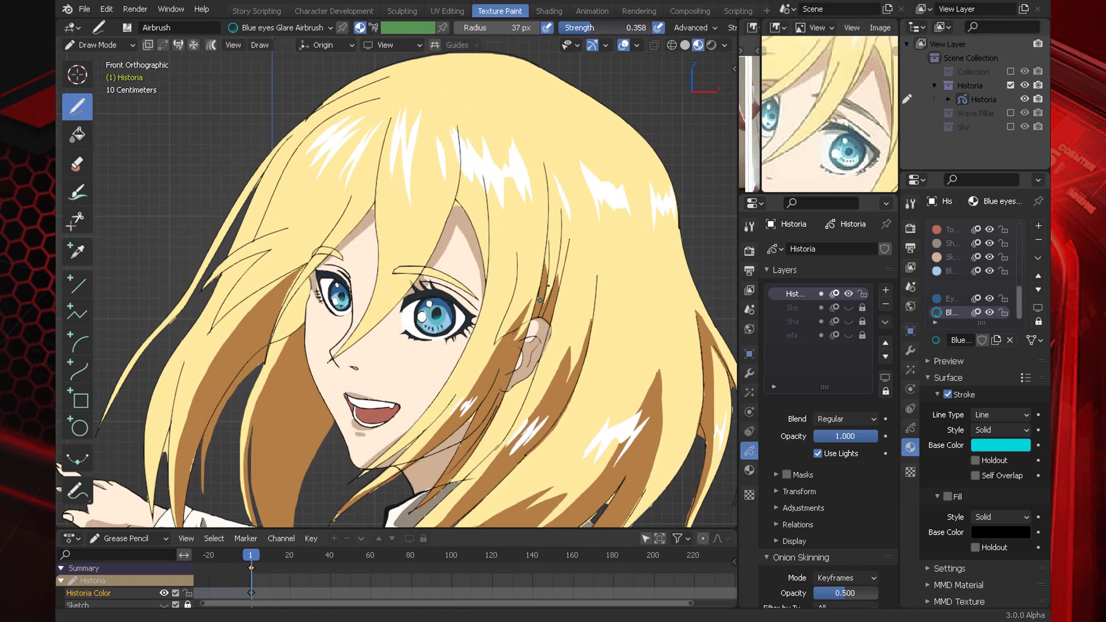
left_click_drag(456, 351, 495, 317)
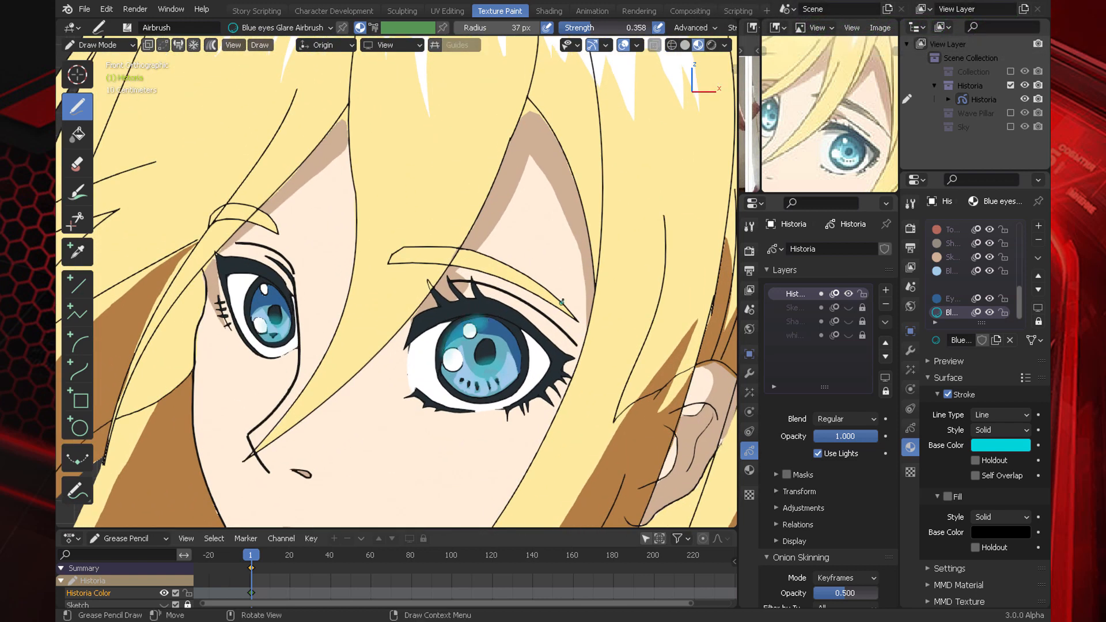
Step: Compare the eyes with and without the airbrushed glare by repeatedly undoing and redoing the strokes
key("ctrl+shift+z")
key("ctrl+shift+z")
key("ctrl+z")
key("ctrl+z")
key("ctrl+shift+z")
key("ctrl+shift+z")
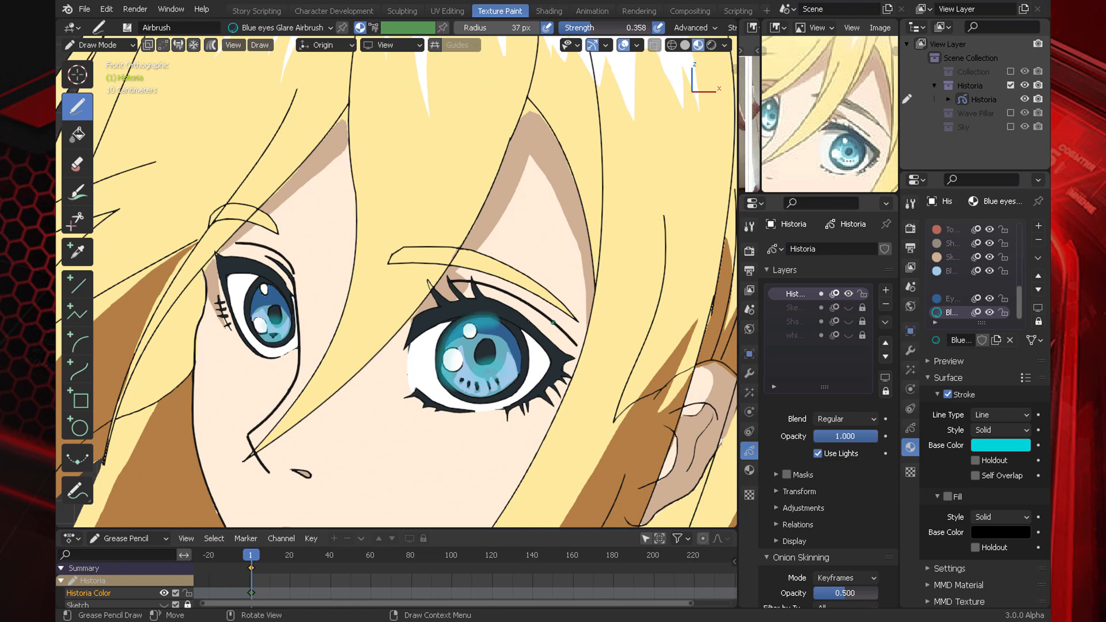
key("ctrl+z")
key("ctrl+z")
left_click(657, 27)
key("ctrl+shift+z")
key("ctrl+z")
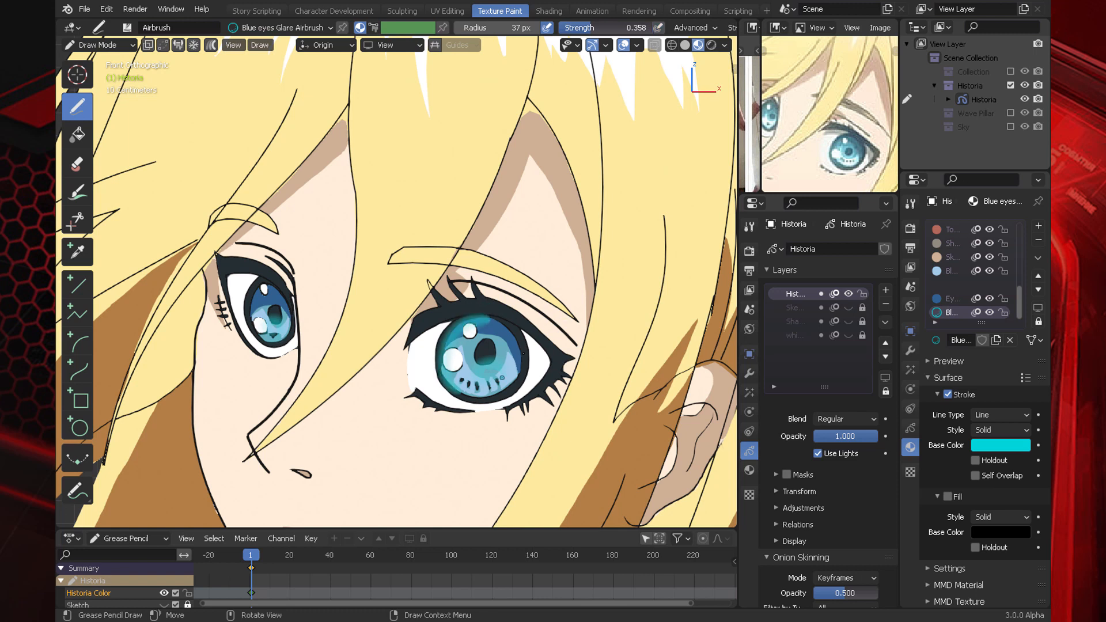
key("ctrl+z")
key("ctrl+z")
key("ctrl+shift+z")
key("ctrl+shift+z")
key("ctrl+shift+z")
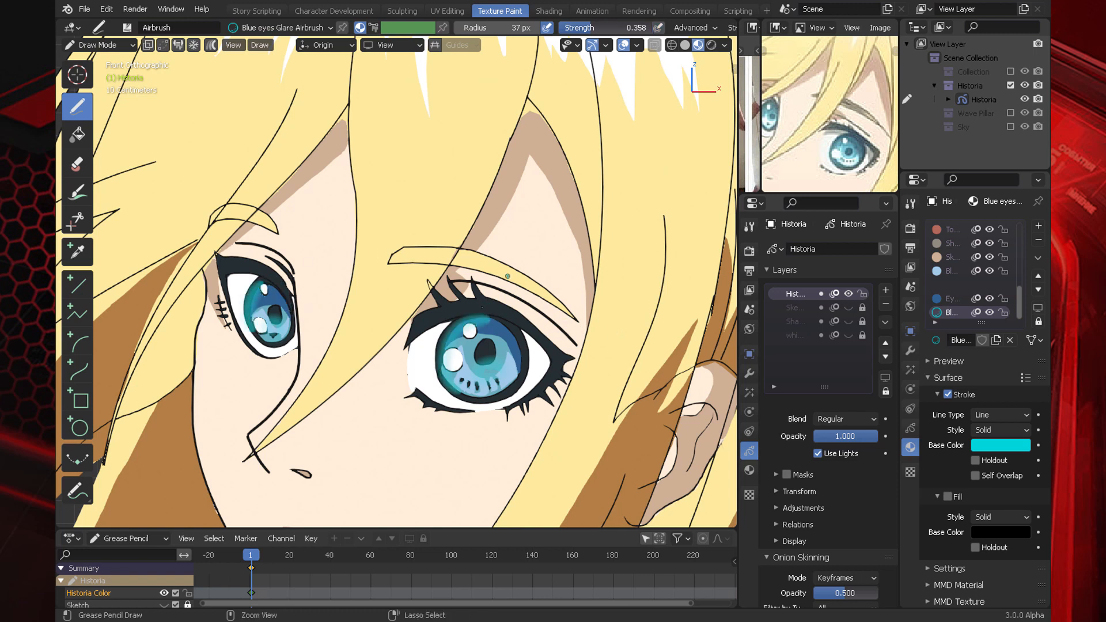
Step: Add a Grease Pencil material named White hair Highlight Airbrush and give its stroke a pale cream base color
middle_click_drag(403, 181, 483, 272, "ctrl")
scroll(472, 302, "down", 2)
scroll(800, 99, "down", 3)
middle_click_drag(783, 97, 792, 136)
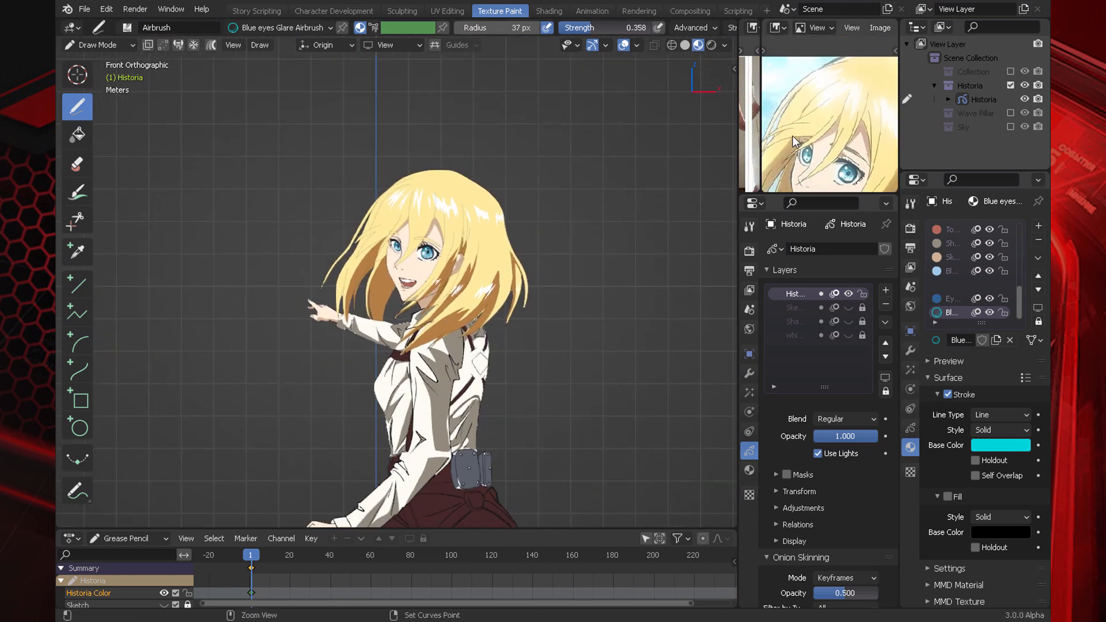
scroll(475, 217, "up", 8)
middle_click_drag(474, 216, 445, 283, "shift")
left_click_drag(900, 276, 792, 276)
left_click(1038, 226)
left_click(911, 338)
left_click(906, 338)
type("Whi")
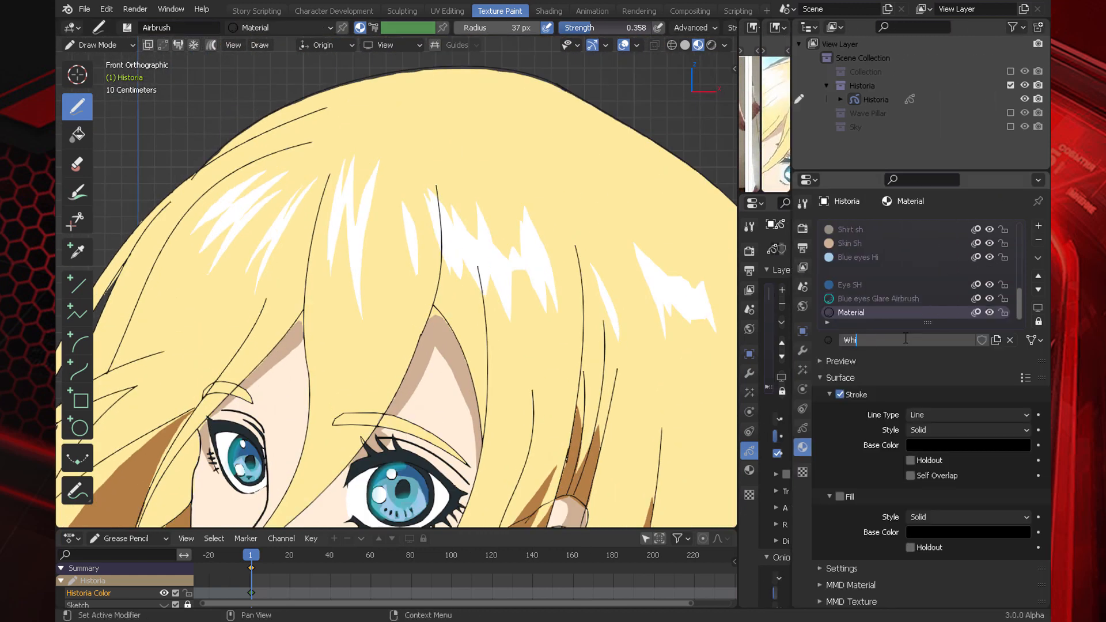
type("te hair Highlight Airbrush")
key("Return")
left_click(968, 444)
left_click(1025, 237)
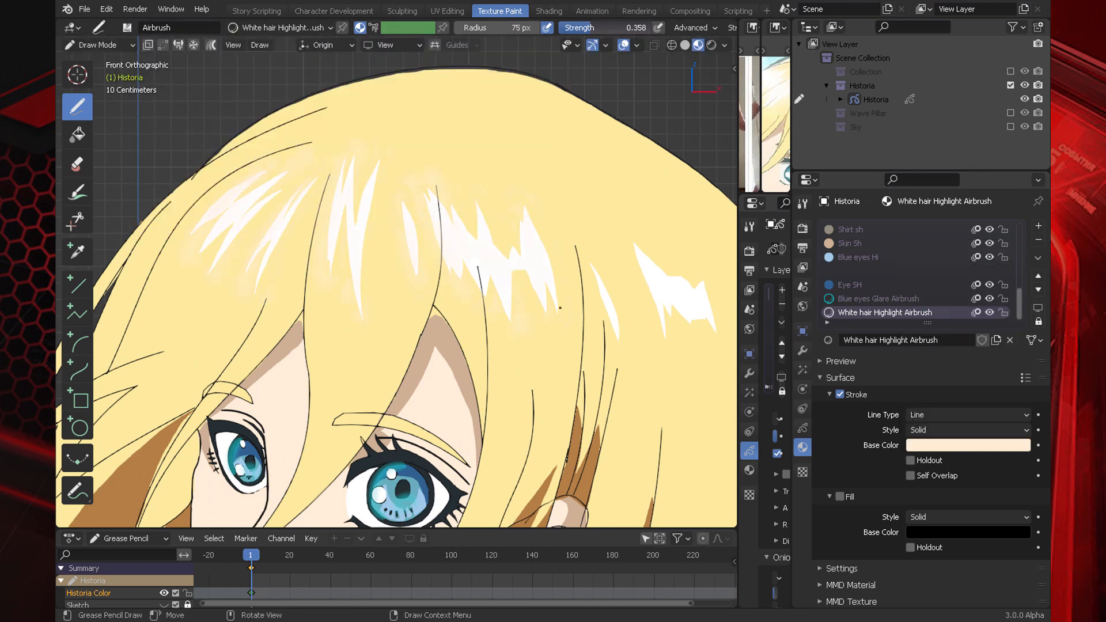
Step: Airbrush soft cream glow around the white hair highlights from the crown down to the lower strands, with a 75 px radius
middle_click_drag(560, 308, 445, 273, "shift")
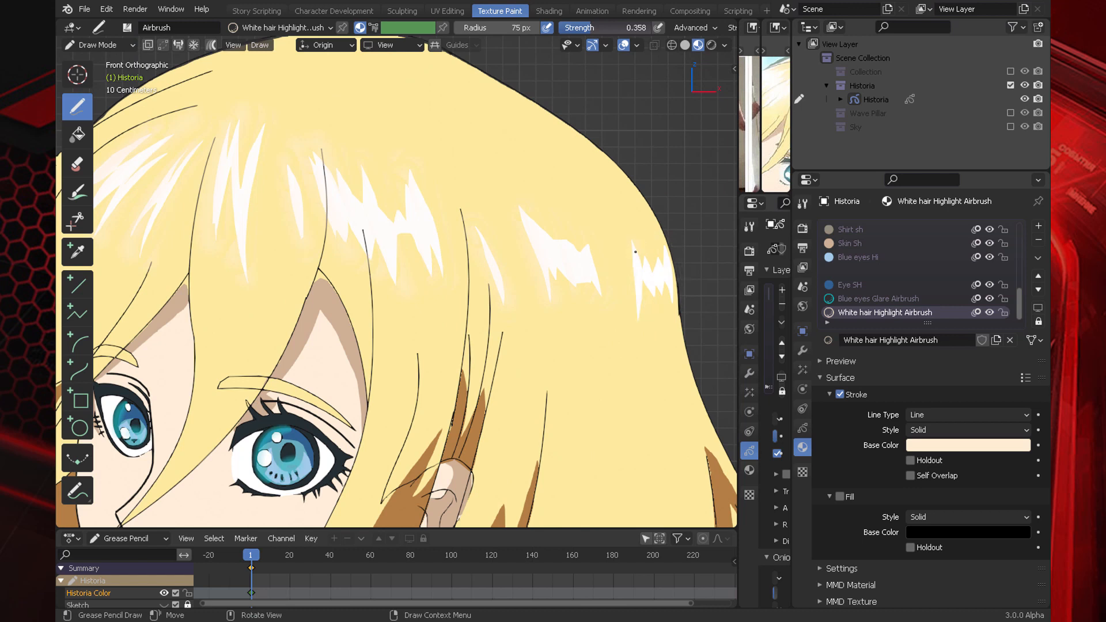
middle_click_drag(543, 385, 496, 73, "shift")
middle_click_drag(708, 283, 620, 264, "shift")
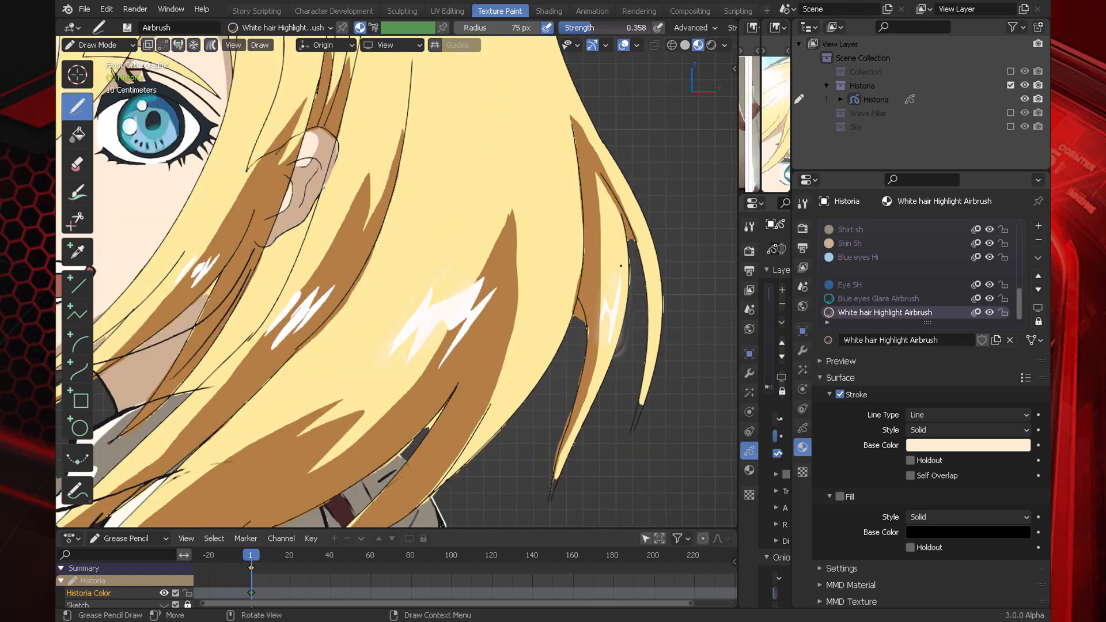
middle_click_drag(492, 237, 661, 232, "shift")
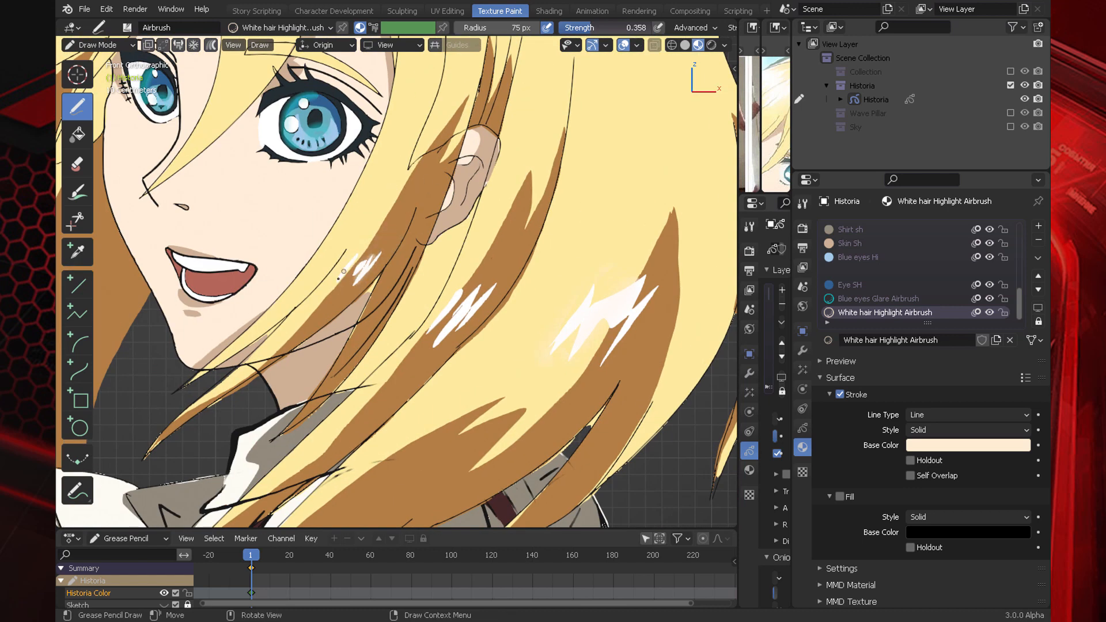
middle_click_drag(343, 271, 424, 329, "shift")
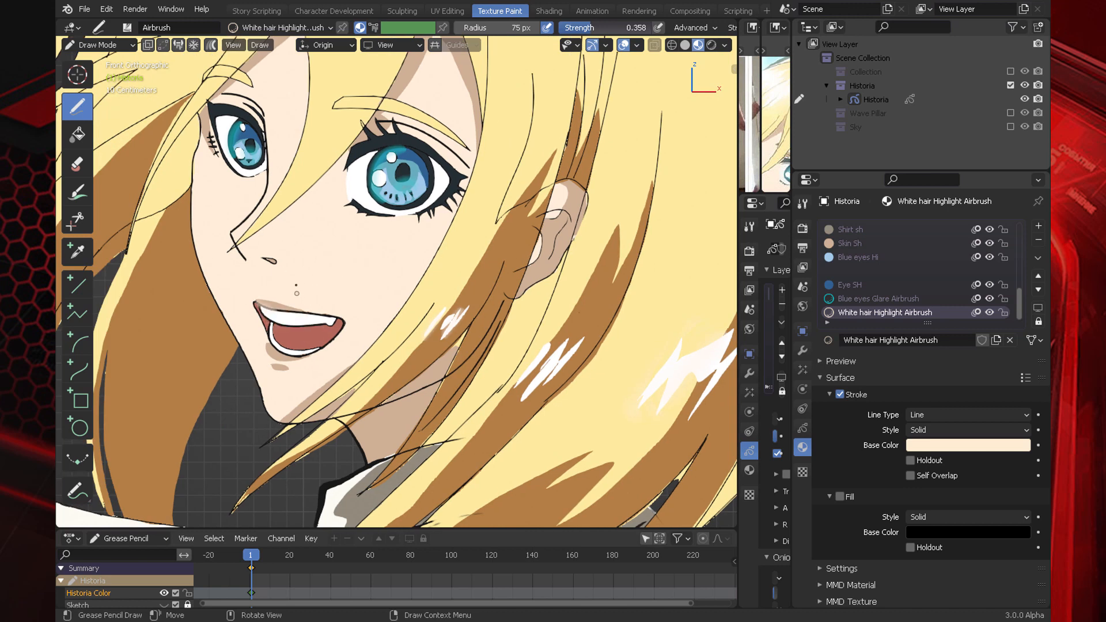
Step: Enlarge the reference image view, undo the last two strokes, and airbrush cream glow over the ear and the hair beside the cheek
left_click_drag(791, 121, 910, 119)
scroll(843, 114, "up", 3)
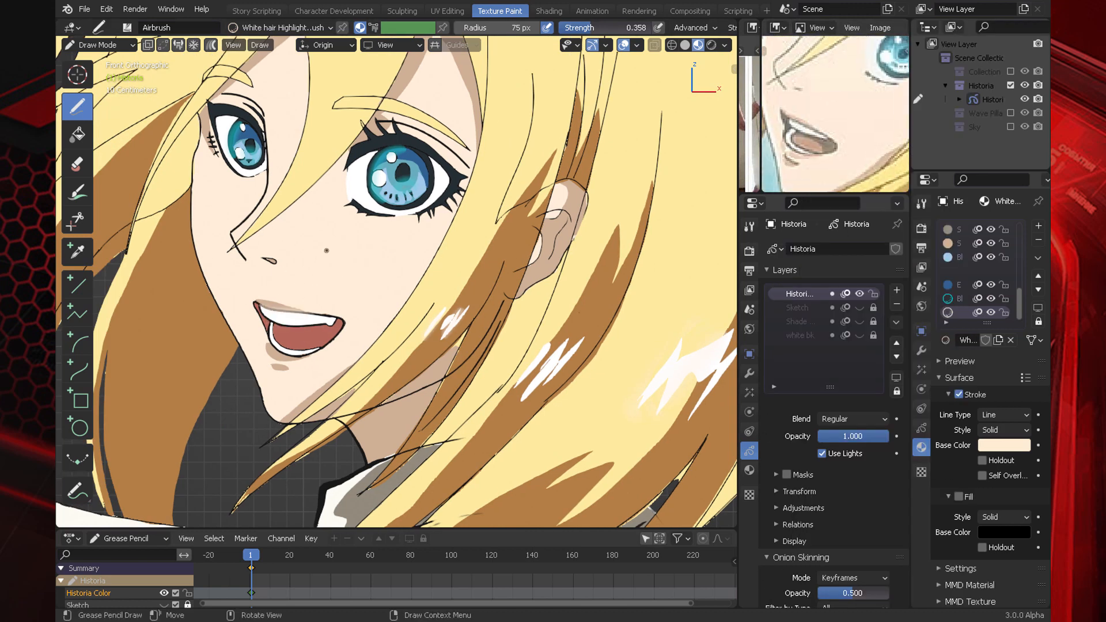
key("ctrl+z")
key("ctrl+z")
middle_click_drag(844, 75, 809, 138)
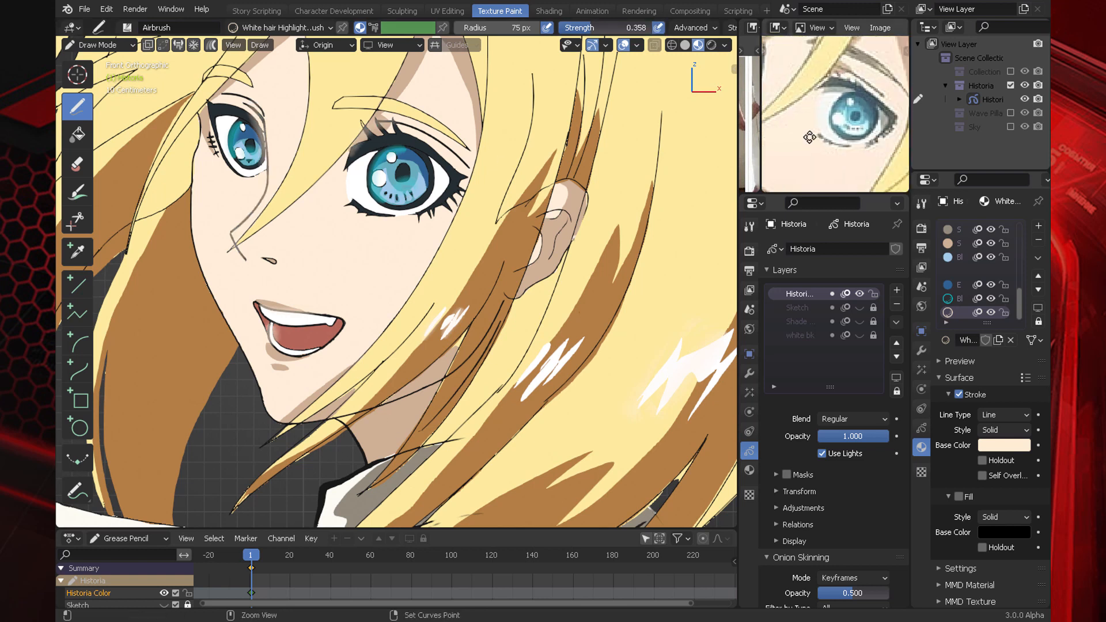
mouse_move(885, 141)
middle_mouse_down()
mouse_move(813, 92)
mouse_move(819, 75)
middle_mouse_up()
left_click_drag(570, 185, 555, 216)
middle_click_drag(561, 199, 587, 267, "shift")
left_click_drag(475, 288, 413, 395)
Step: Set the Airbrush radius to 62 px, airbrush light along the cheek, and undo the trial strokes near the forehead
scroll(835, 128, "down", 1)
key("f")
left_click(453, 322)
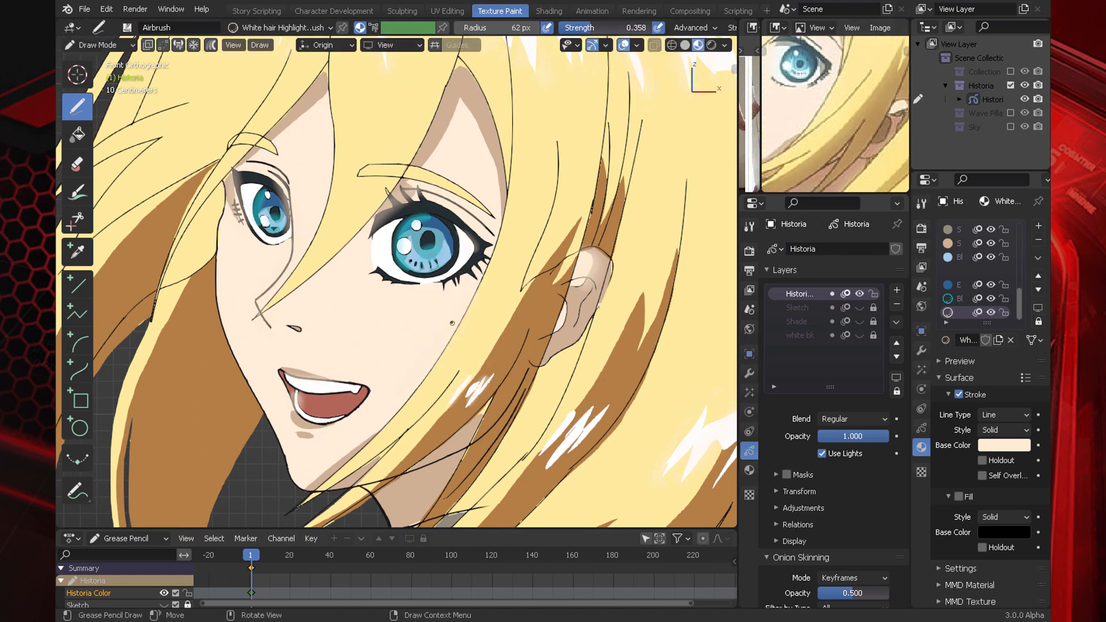
left_click_drag(452, 322, 480, 268)
middle_click_drag(480, 267, 515, 338, "shift")
left_click_drag(536, 242, 507, 141)
key("ctrl+z")
left_click_drag(352, 343, 478, 156)
key("ctrl+z")
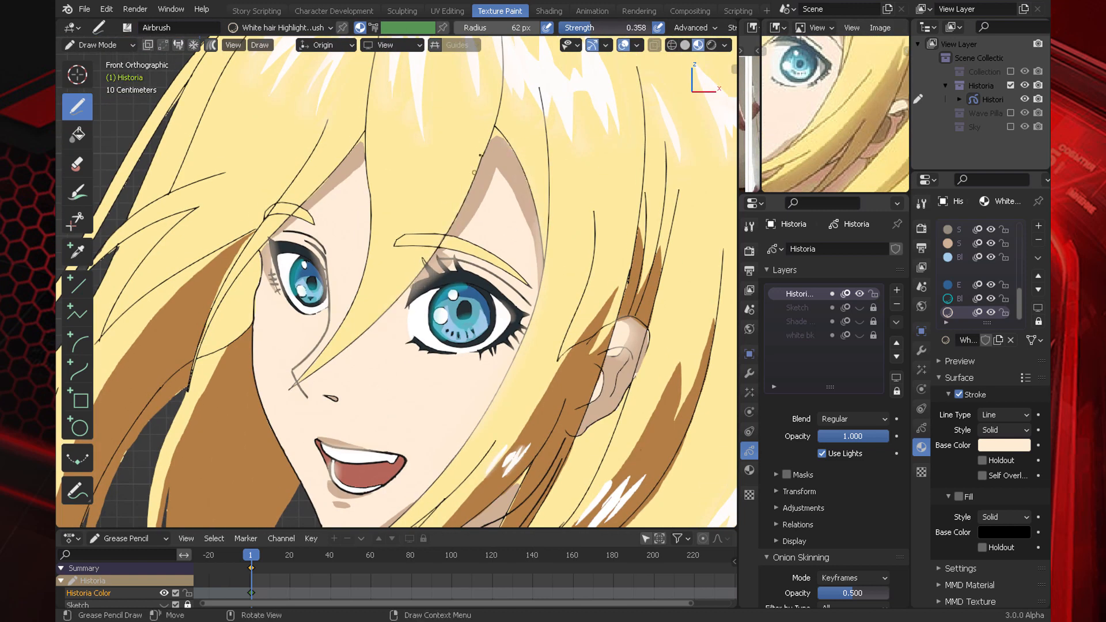
Step: Add another Grease Pencil material and name it Eyebrows Airbrush
middle_click_drag(857, 41, 898, 115)
left_click_drag(910, 116, 784, 115)
left_click(1038, 226)
left_click(901, 340)
left_click(901, 335)
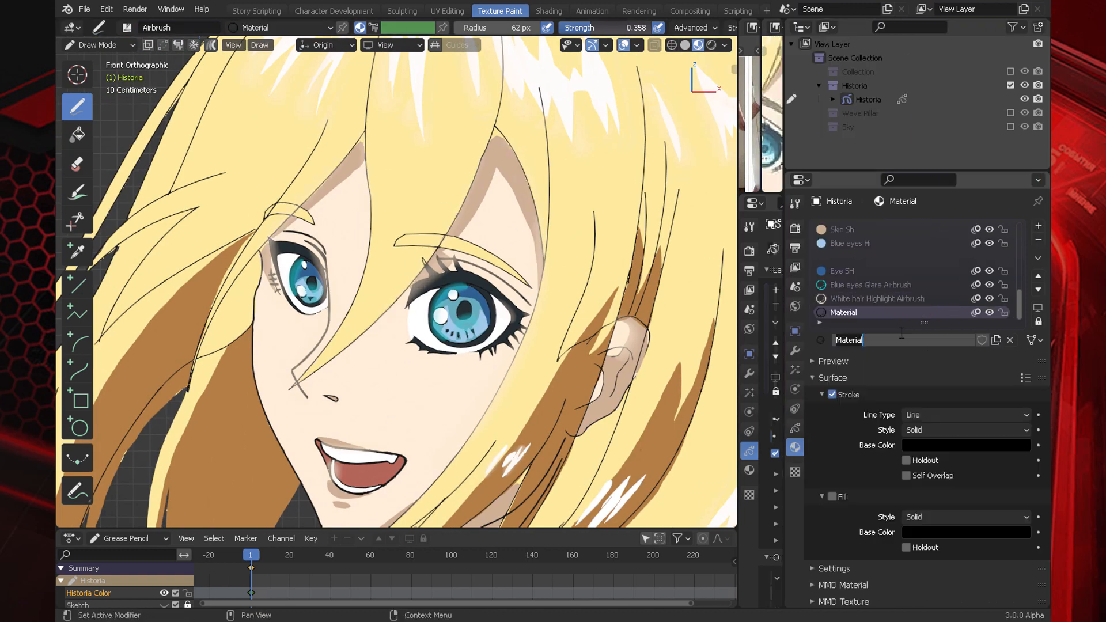
type("Eyebrows Airbrush")
key("Return")
Step: Sample the Eyebrows Airbrush stroke color from the reference image's eyebrow and darken it to a grey-brown
left_click(974, 445)
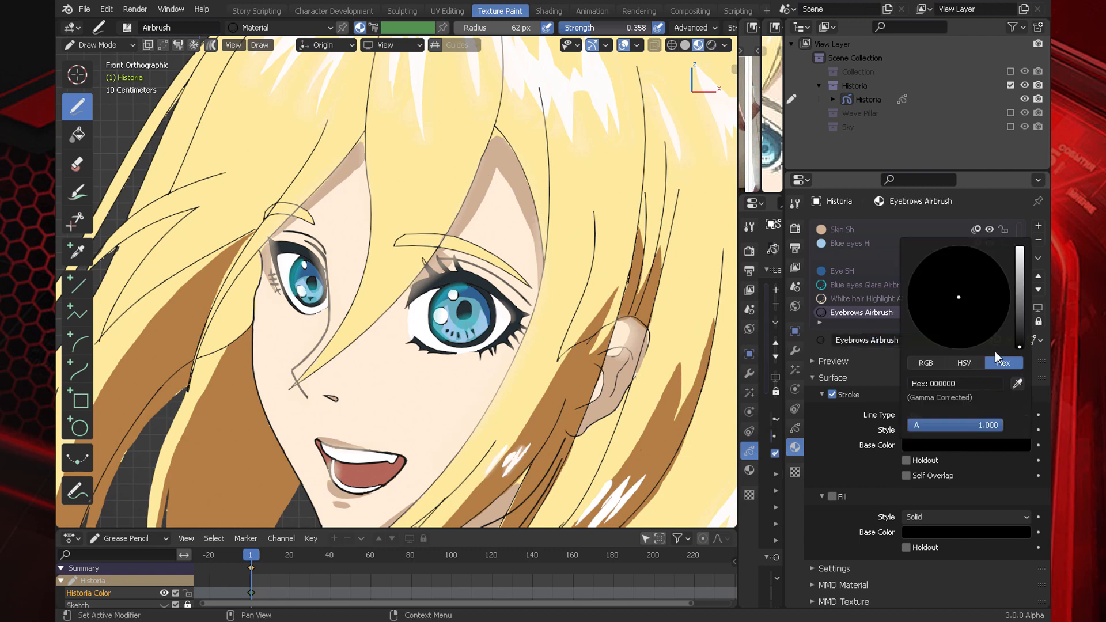
key("ctrl+v")
left_click_drag(783, 119, 856, 118)
left_click(987, 445)
left_click(1017, 384)
left_click(805, 105)
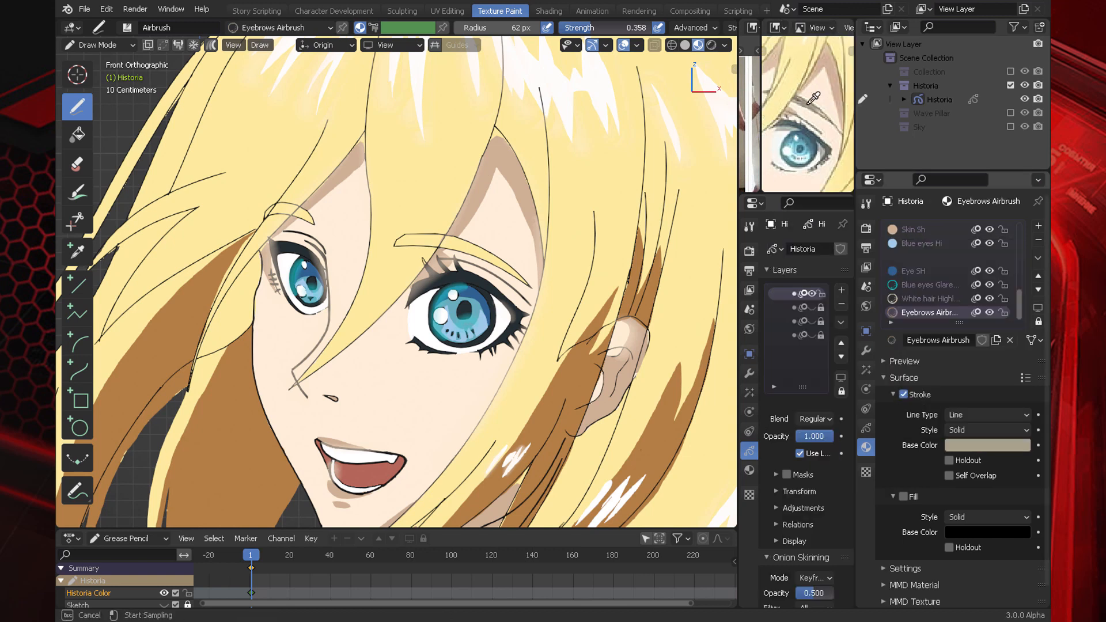
left_click(987, 445)
left_click(1017, 322)
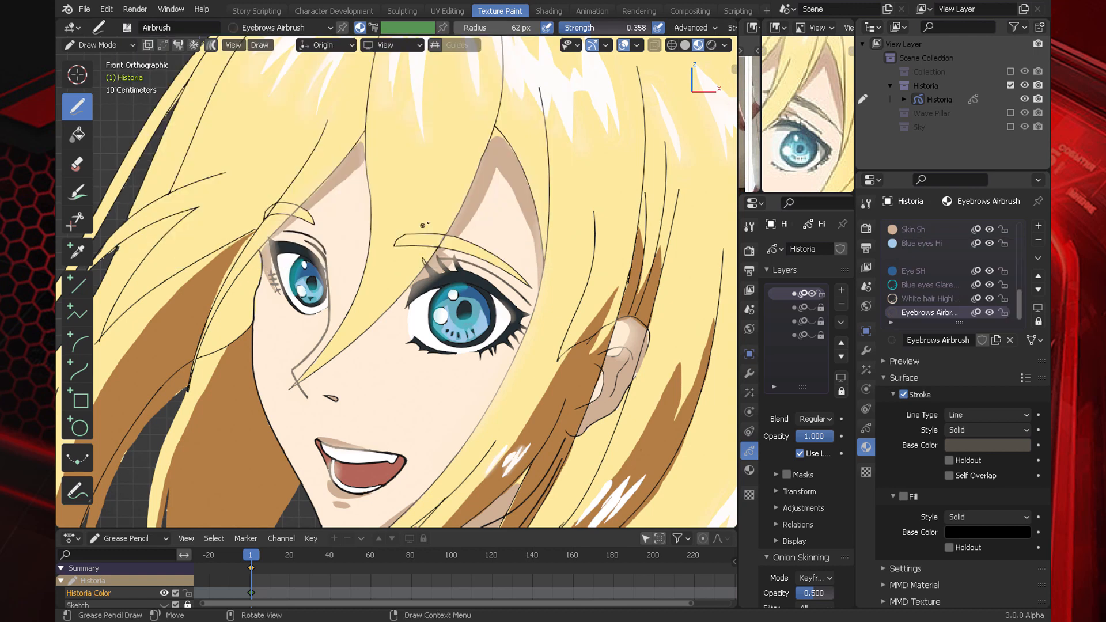
Step: Undo the trial stroke, reduce the Airbrush radius to 44 px, and examine the eyebrow in the maximized reference image
key("ctrl+z")
key("f")
left_click(488, 248)
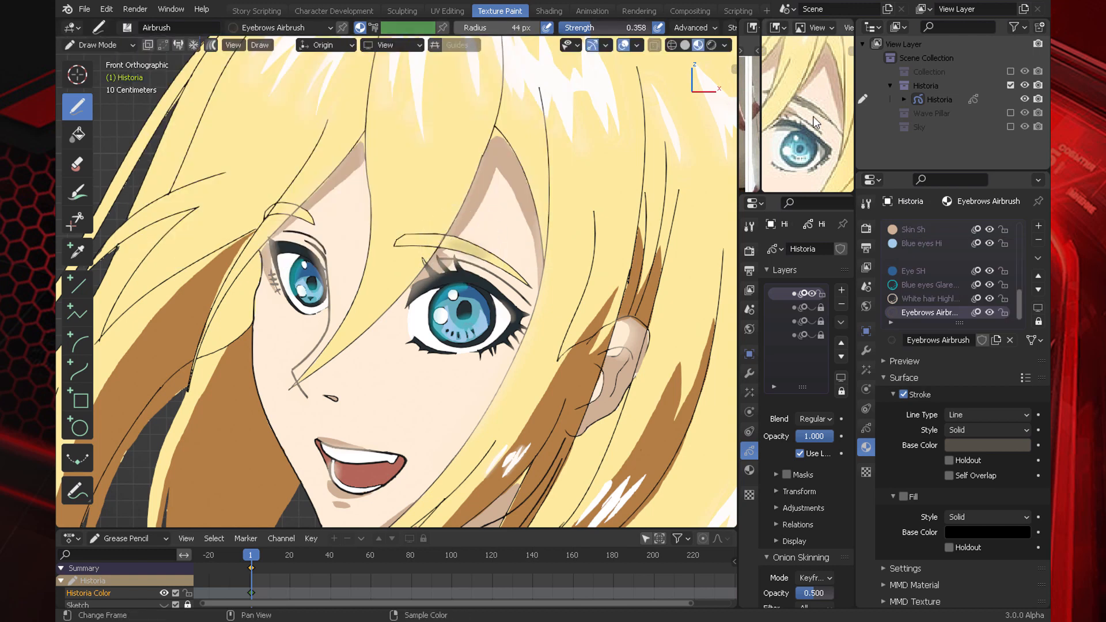
key("ctrl+space")
middle_click_drag(600, 333, 647, 242, "ctrl")
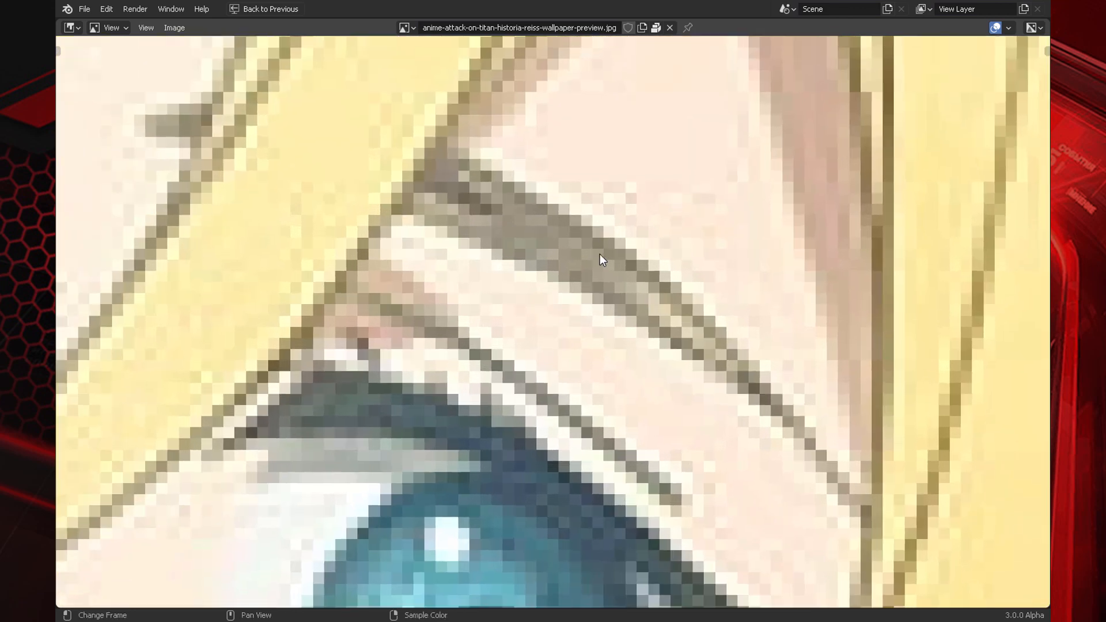
middle_click_drag(652, 310, 686, 261, "ctrl")
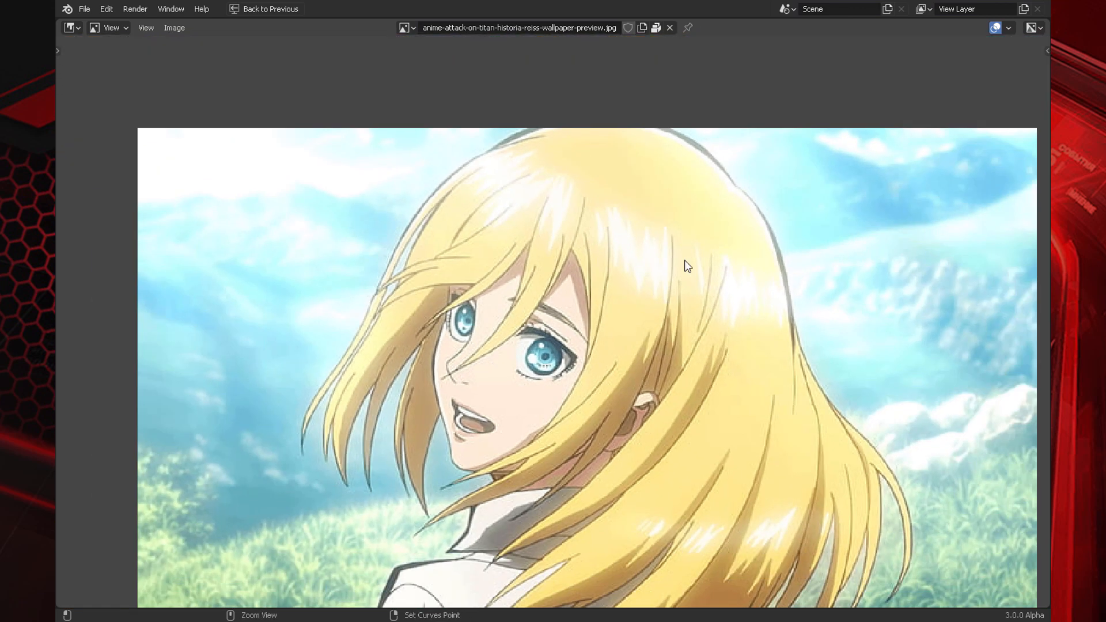
key("ctrl+space")
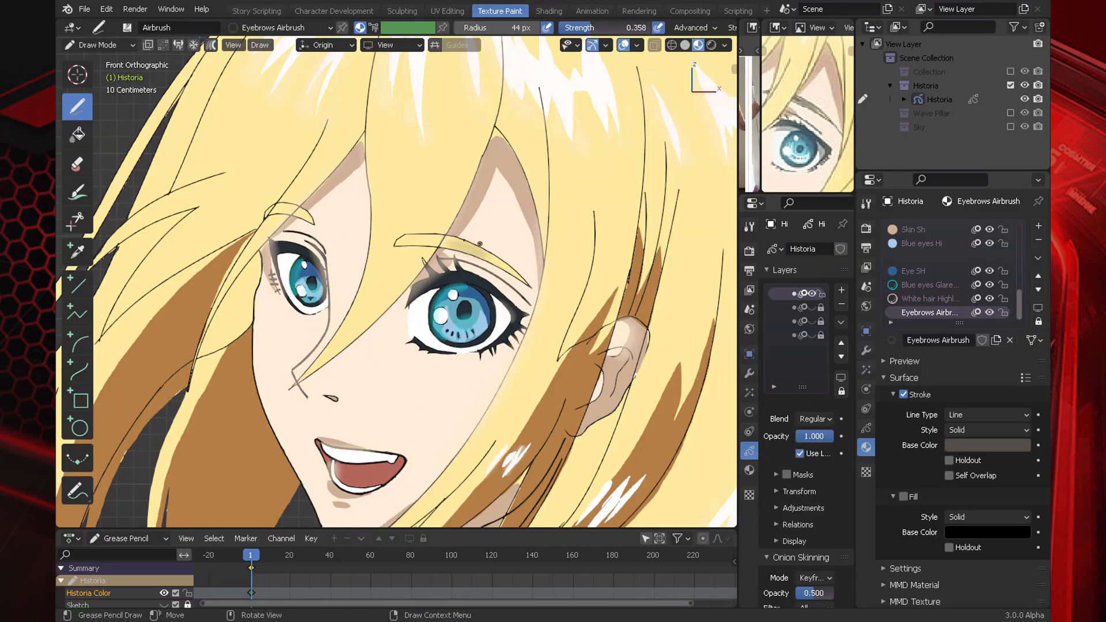
Step: Airbrush grey-brown shading over the eyebrow above the larger eye, undoing the first stroke attempts
scroll(472, 254, "up", 4)
left_click_drag(484, 209, 590, 230)
key("ctrl+z")
key("ctrl+z")
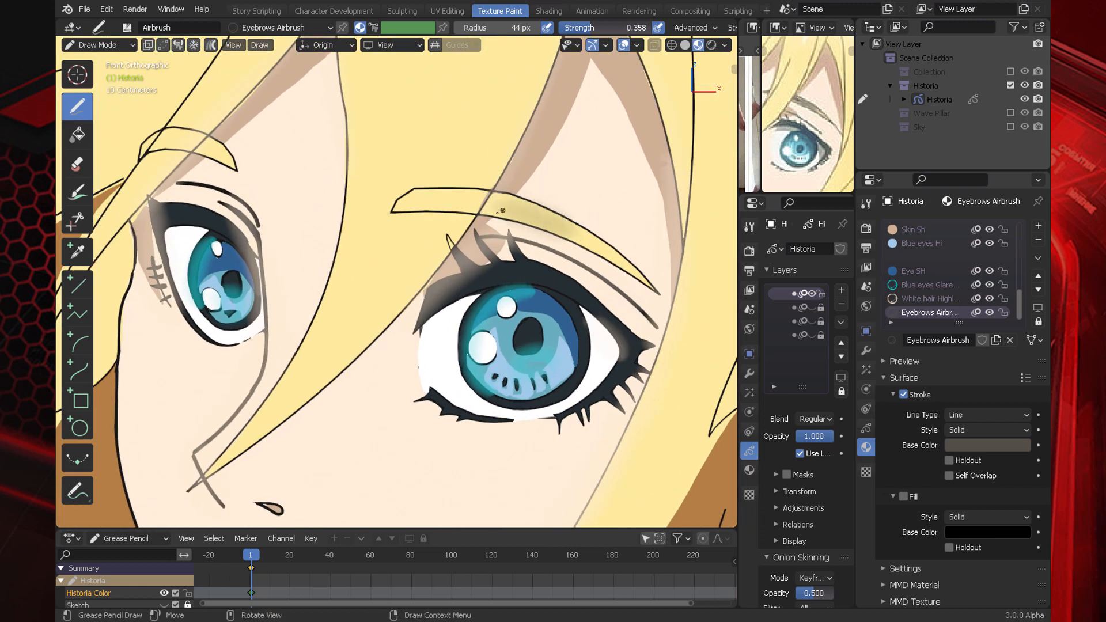
mouse_move(486, 210)
left_mouse_down()
mouse_move(550, 222)
mouse_move(490, 206)
left_mouse_up()
left_click_drag(412, 203, 448, 187)
Step: Change the Eyebrows Airbrush stroke base color to a lighter golden tan
scroll(560, 185, "down", 2)
left_click(988, 445)
left_click_drag(1015, 311, 1015, 270)
left_click(948, 321)
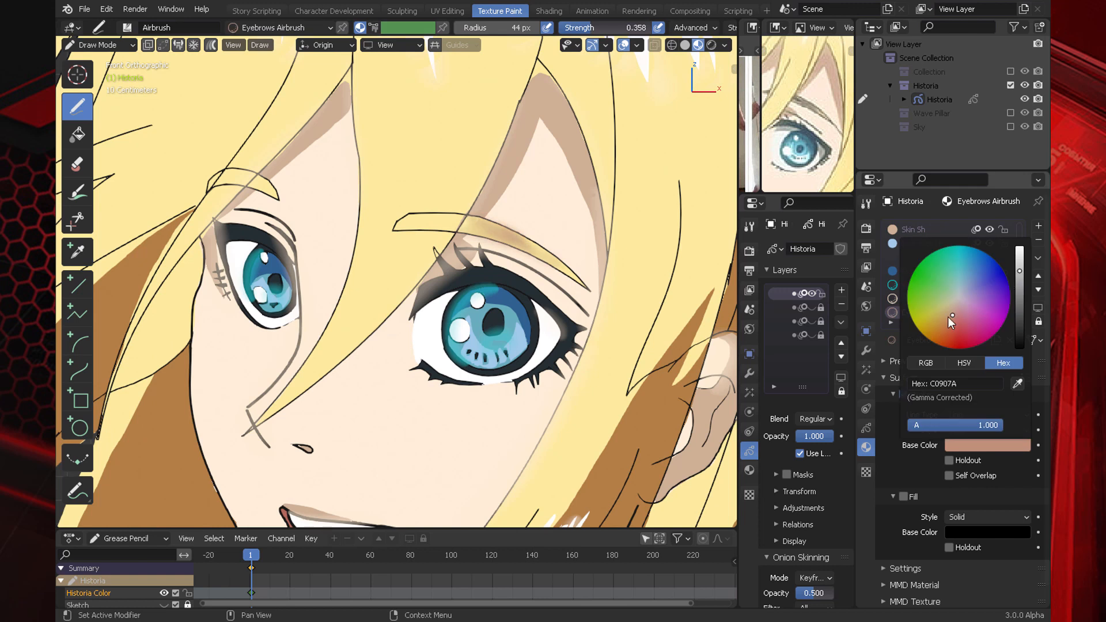
left_click(940, 327)
Step: Enlarge the reference image view, switch the Airbrush to color attribute painting, and adjust its vertex color to a dark brown tone
middle_click_drag(800, 148, 811, 146)
middle_click_drag(527, 218, 527, 322, "ctrl")
scroll(528, 321, "up", 1)
scroll(807, 115, "down", 4)
scroll(528, 321, "up", 2)
left_click_drag(855, 223, 938, 223)
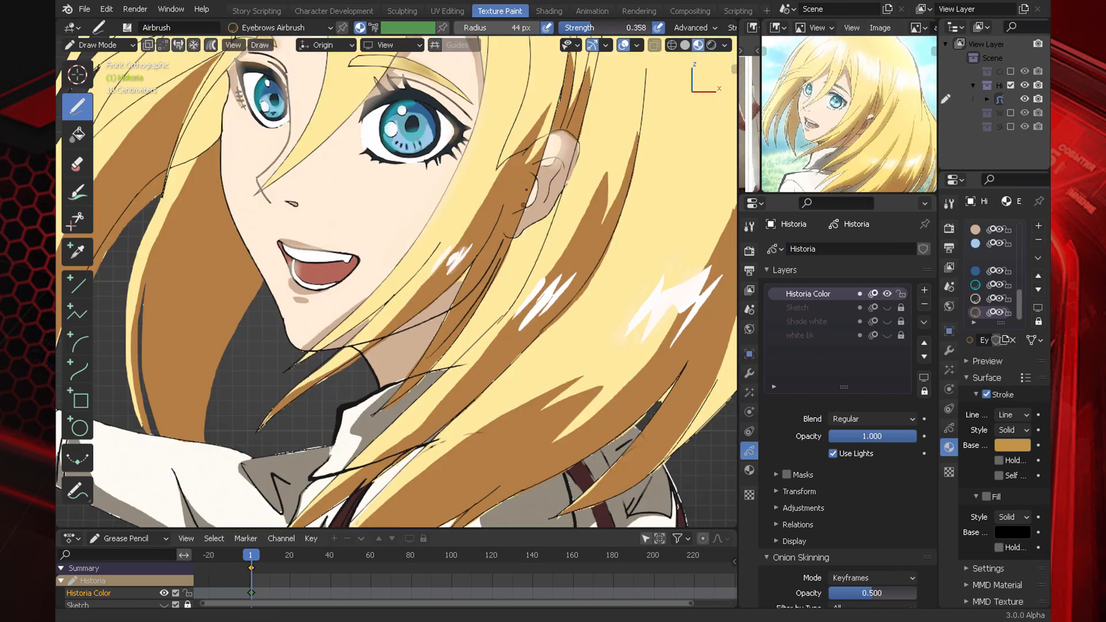
scroll(528, 321, "down", 4)
scroll(528, 321, "up", 5)
right_click(389, 281)
left_click(374, 28)
left_click(407, 28)
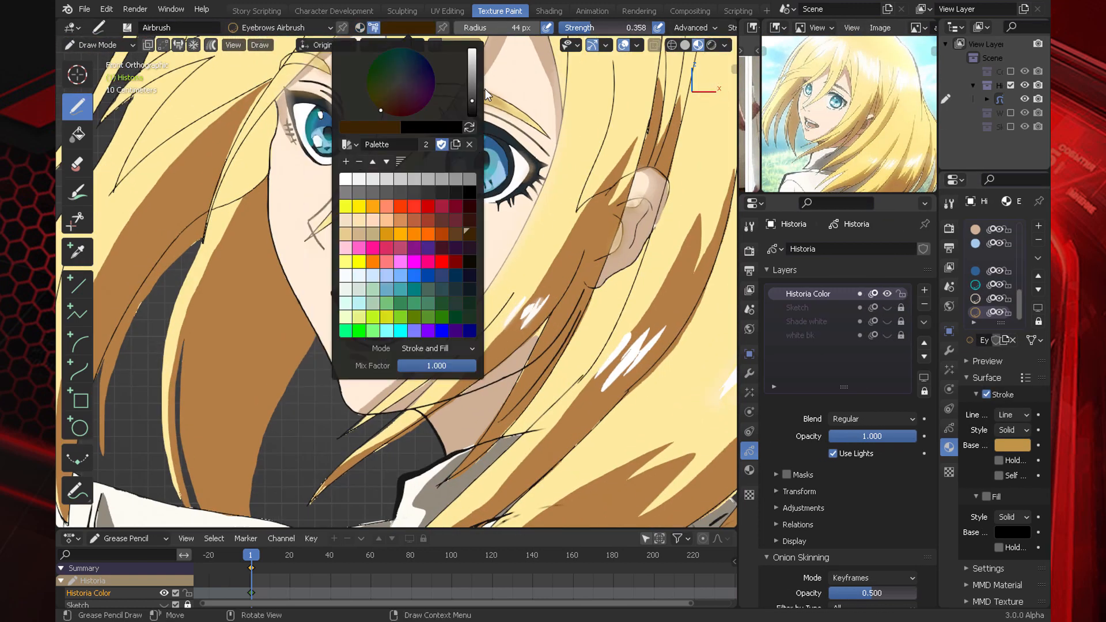
left_click(388, 92)
scroll(459, 375, "down", 2)
middle_click_drag(459, 375, 438, 314, "ctrl")
left_click(279, 28)
Step: Add a fill-only material named Mouth shadow with a grey-brown fill based on the reference mouth, and save the file
scroll(817, 131, "up", 5)
left_click_drag(938, 223, 855, 223)
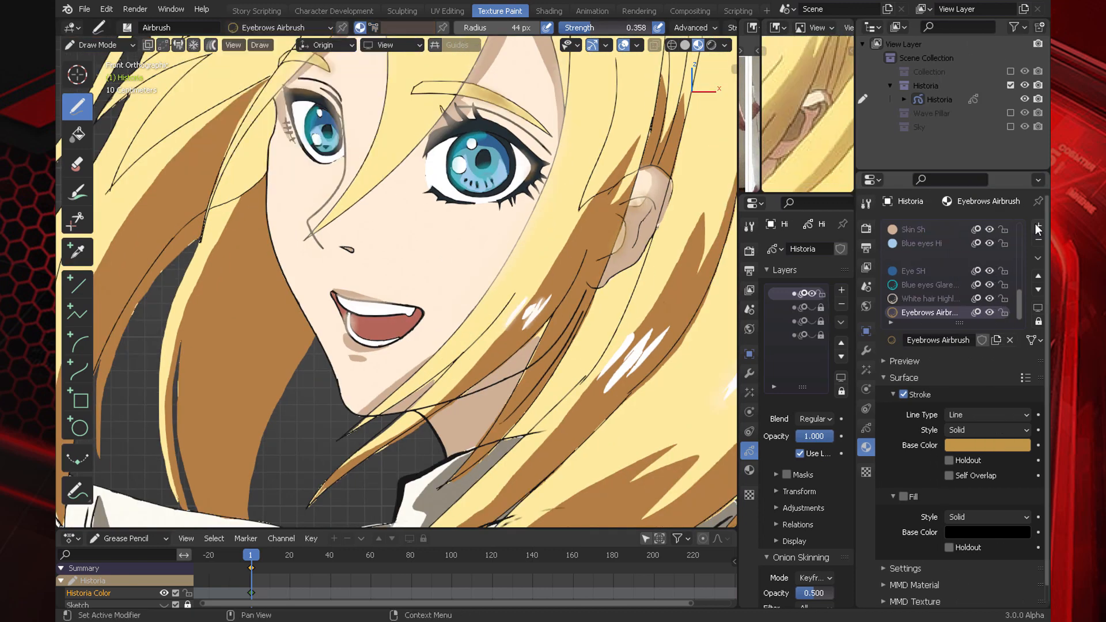
left_click(1038, 226)
left_click(945, 340)
type("Mouth shadow")
left_click(800, 108)
scroll(692, 231, "up", 4)
scroll(432, 199, "down", 10)
key("ctrl+s")
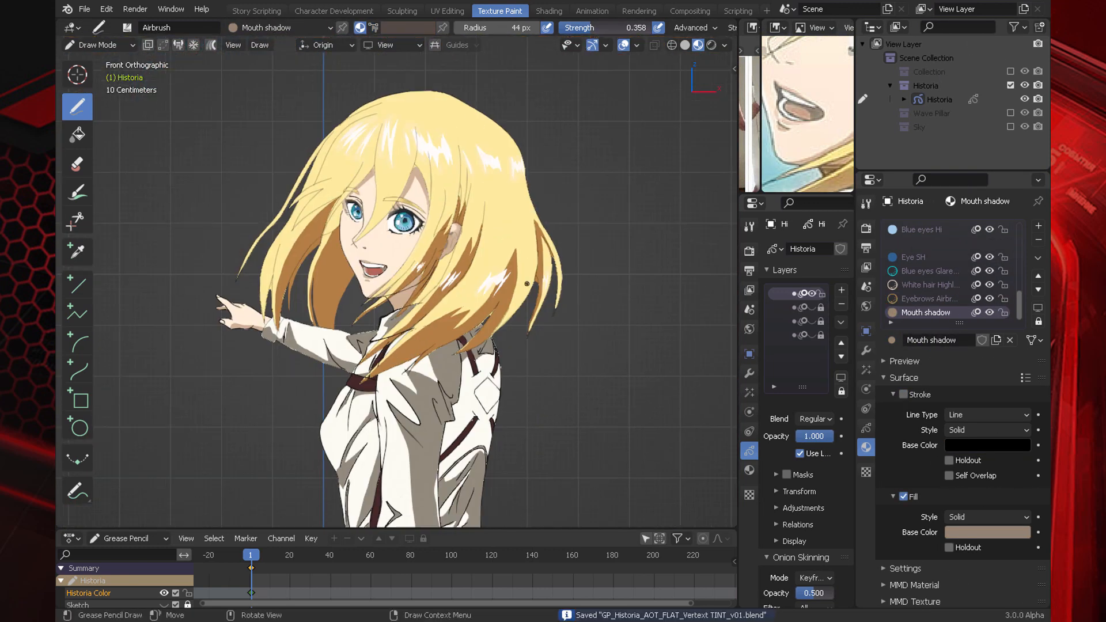
Step: Make White hair Highlight Airbrush the active material and switch the brush to Ink Pen
scroll(346, 190, "up", 3)
left_click(279, 27)
left_click(270, 115)
scroll(494, 340, "up", 3)
left_click(127, 28)
left_click(200, 76)
Step: Enlarge the reference image editor beside the full drawing to compare them, and save the file
scroll(404, 230, "down", 7)
left_click_drag(855, 144, 962, 144)
scroll(847, 115, "down", 3)
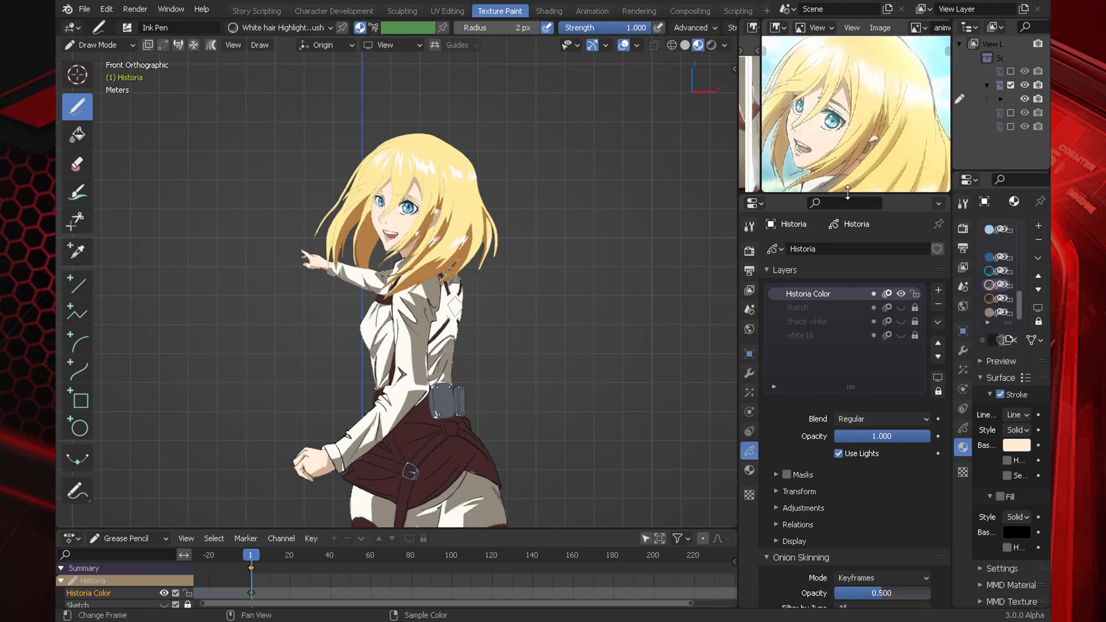
left_click_drag(738, 345, 628, 345)
left_click_drag(806, 193, 807, 370)
scroll(772, 179, "up", 2)
scroll(334, 127, "up", 4)
scroll(327, 124, "down", 9)
key("ctrl+s")
Step: Widen the Properties editor and join the tall reference image area into the 3D viewport
left_click_drag(951, 323, 806, 323)
left_click_drag(801, 366, 798, 403)
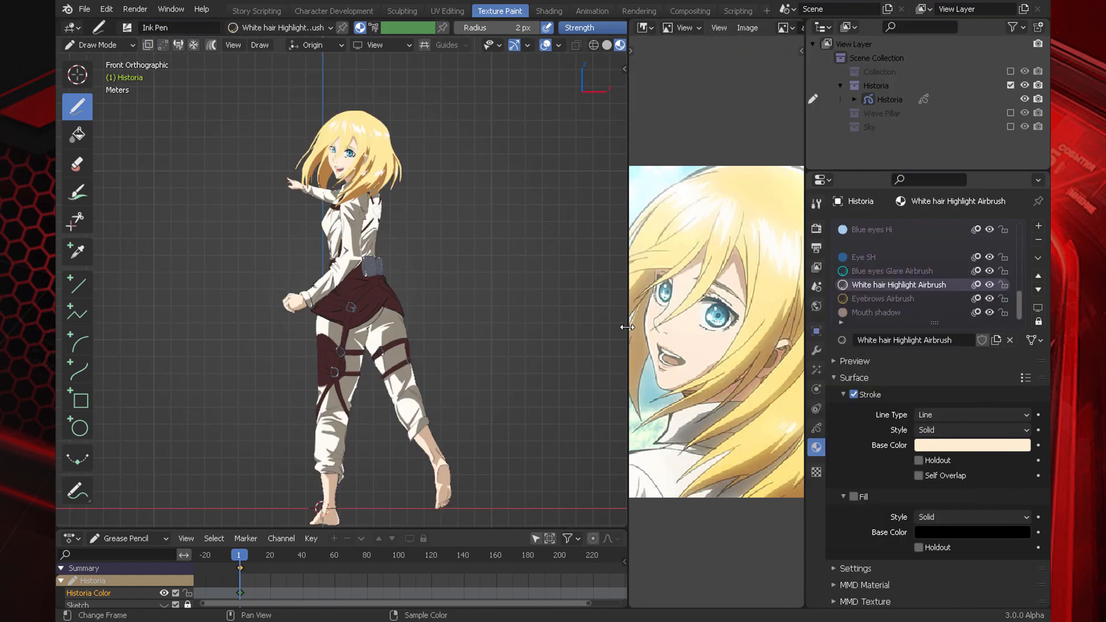
right_click(627, 323)
left_click(628, 327)
left_click(695, 324)
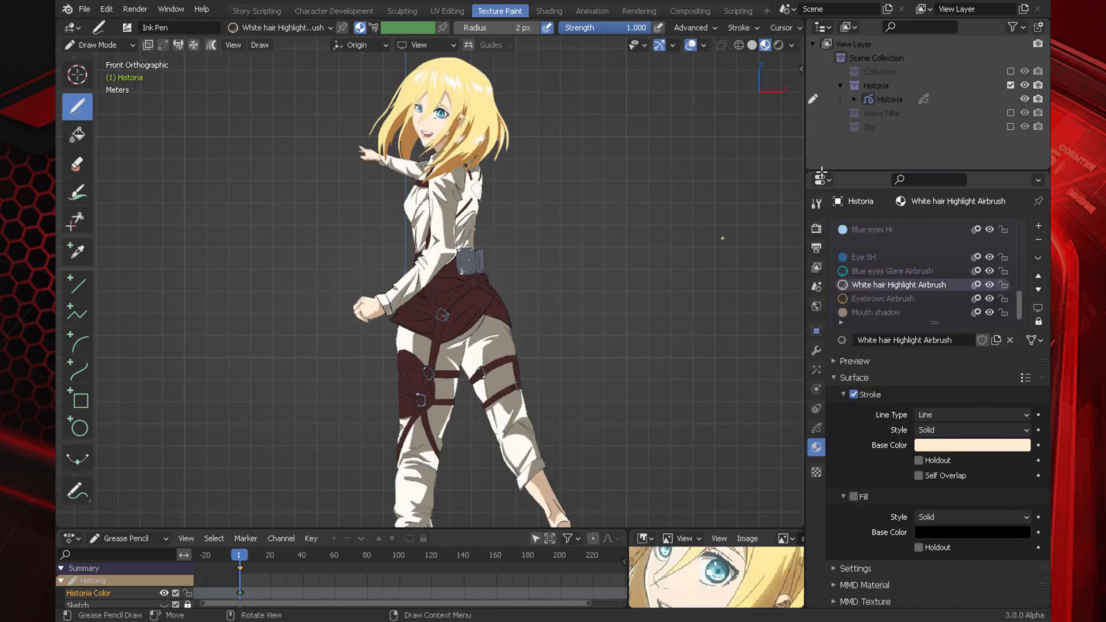
Step: Include the excluded Collection, Wave Pillar and Sky collections in the view layer, and rename Collection to Ocean
middle_click_drag(637, 230, 570, 269)
scroll(616, 257, "down", 2)
scroll(510, 256, "up", 3)
scroll(573, 259, "up", 3)
middle_click_drag(586, 184, 641, 248, "shift")
scroll(636, 301, "down", 5)
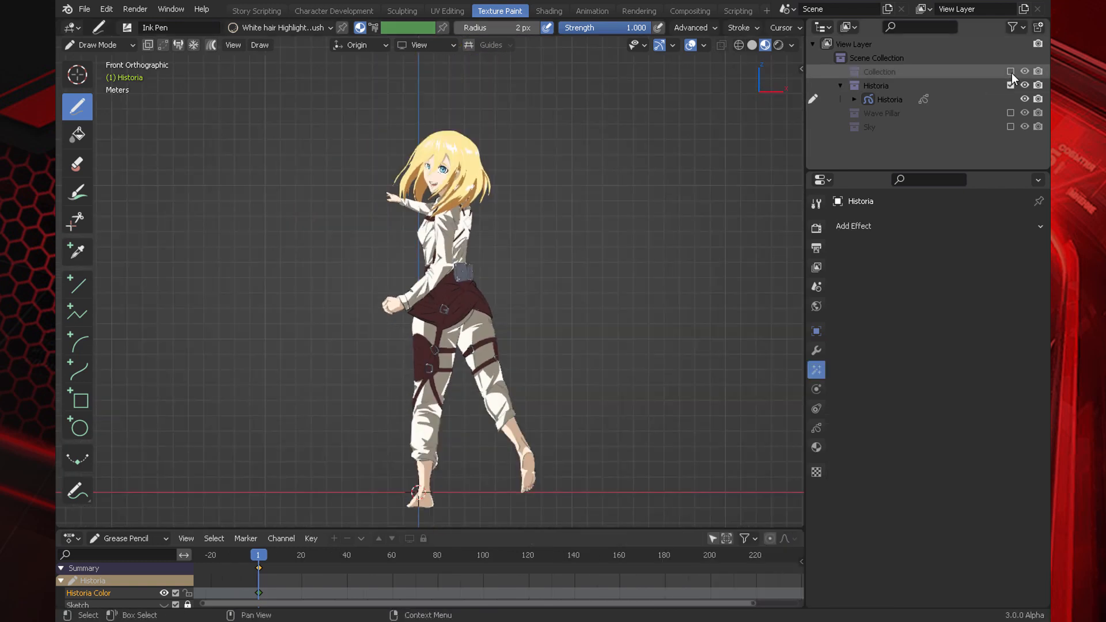
left_click(1010, 72)
left_click(898, 71)
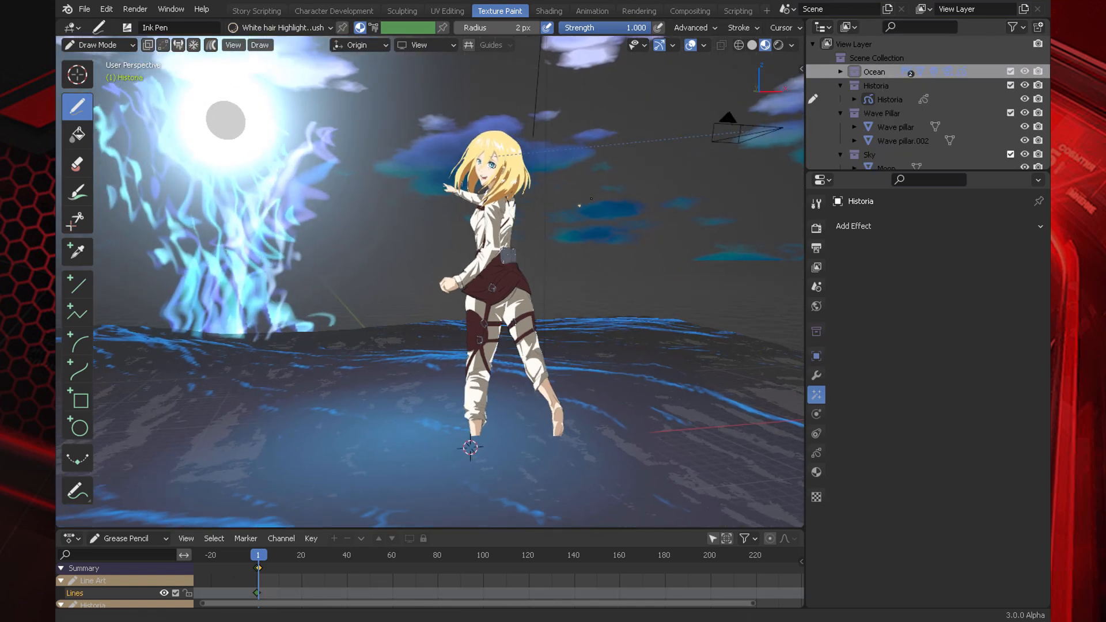
Step: Set the viewport to Rendered shading and switch the character from Draw Mode to Object Mode
middle_click_drag(438, 288, 421, 288)
middle_click_drag(551, 223, 551, 220)
middle_click_drag(549, 218, 571, 164)
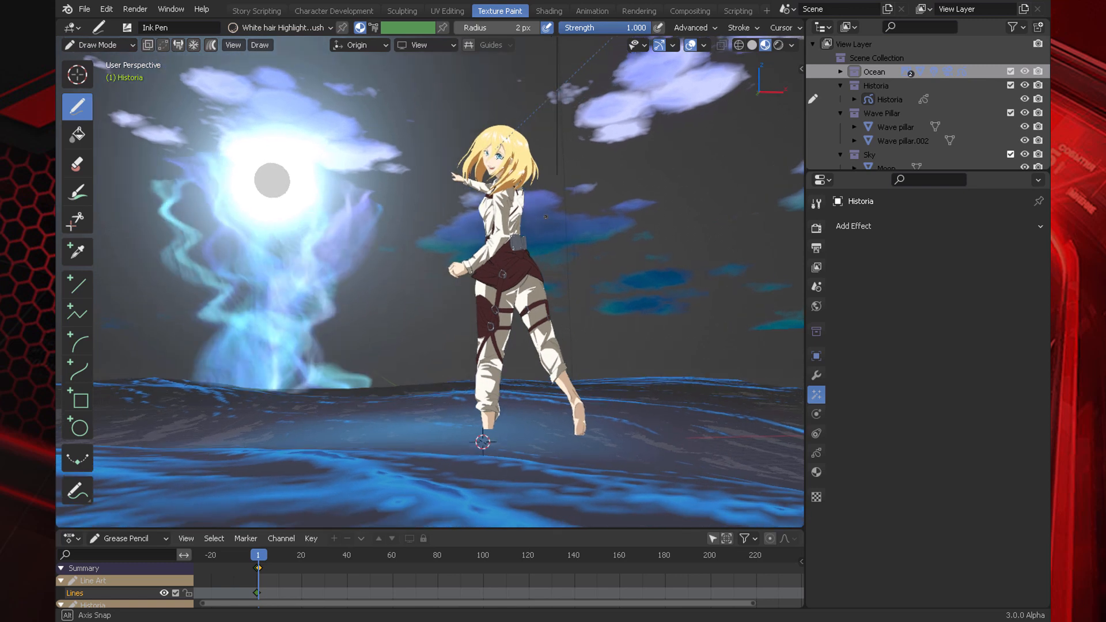
left_click(778, 45)
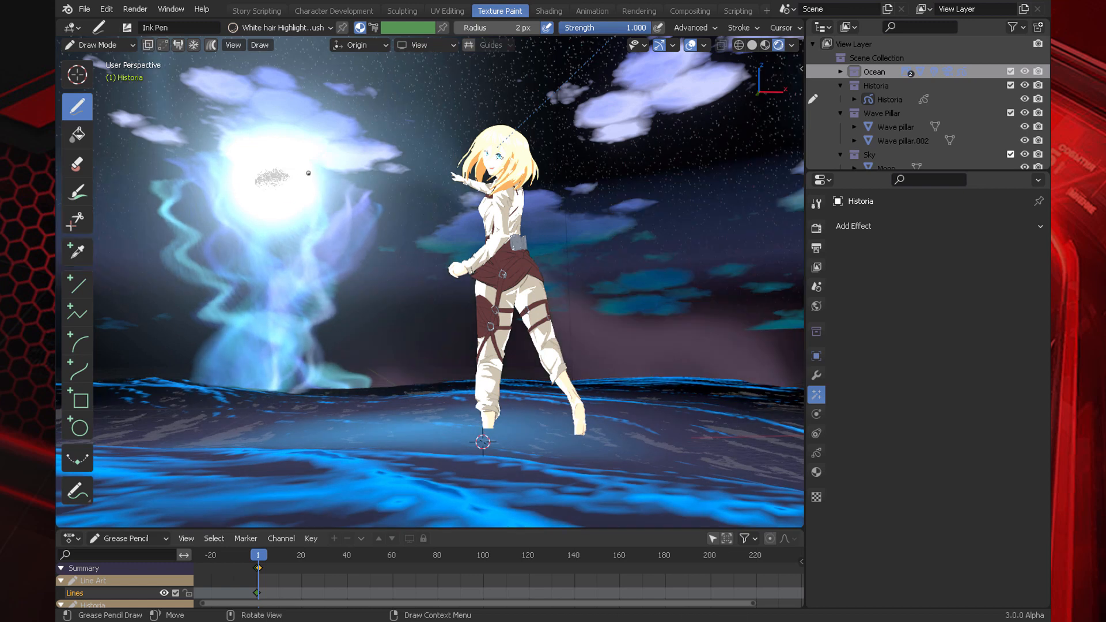
middle_click_drag(332, 174, 407, 173)
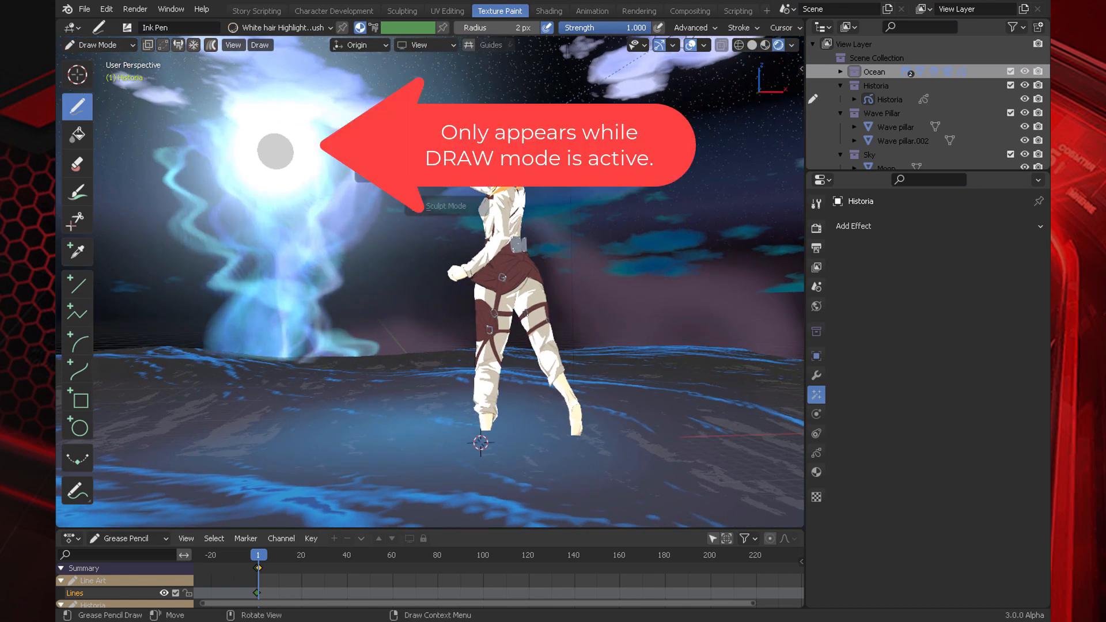
key("ctrl+Tab")
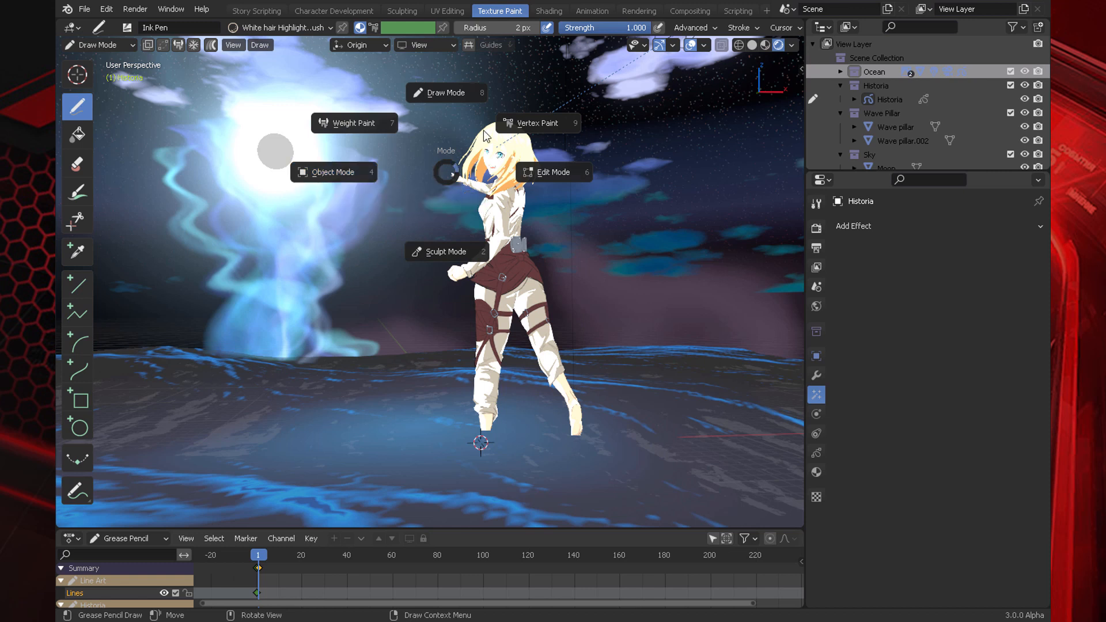
left_click(338, 180)
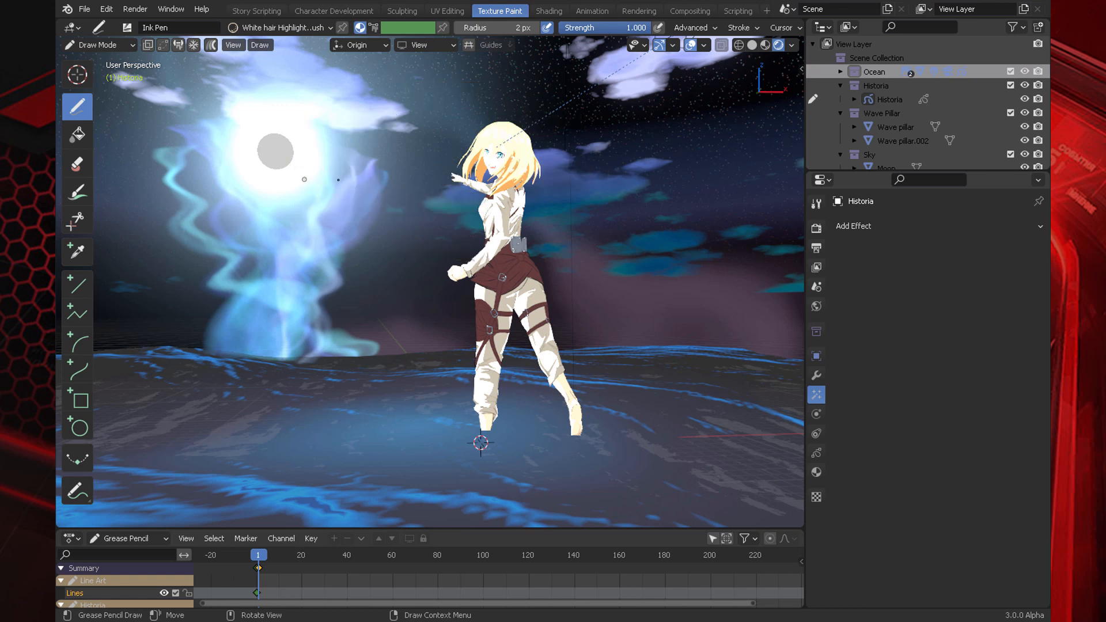
Step: Switch the character from Draw Mode to Object Mode and change the selection tool to Tweak
left_click(113, 43)
left_click(104, 59)
key("ctrl+Tab")
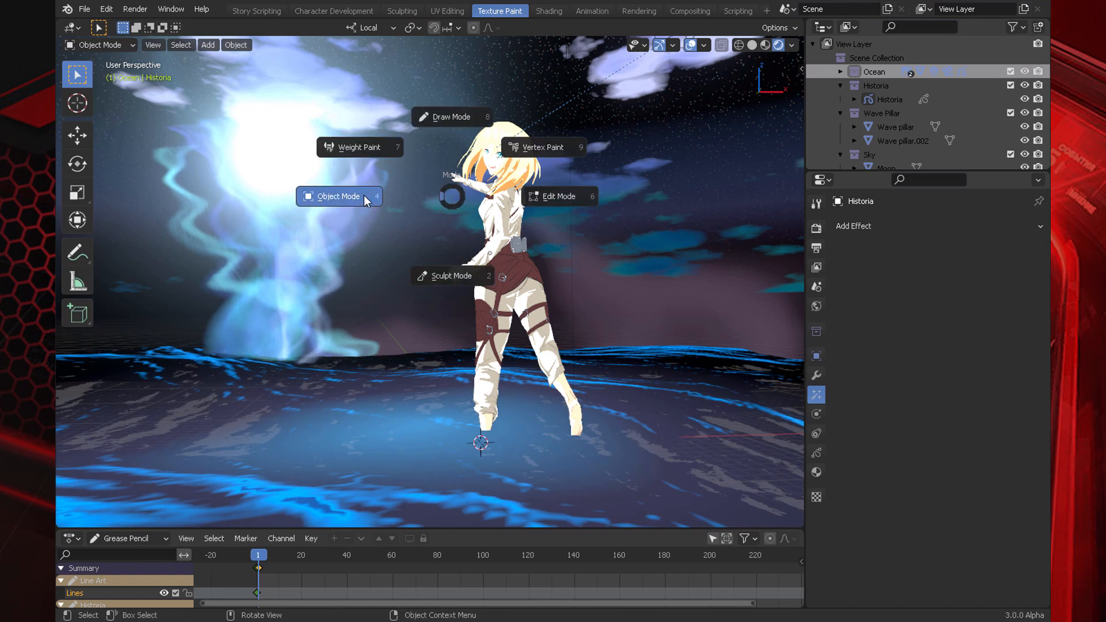
left_click(364, 196)
left_click_drag(79, 76, 122, 72)
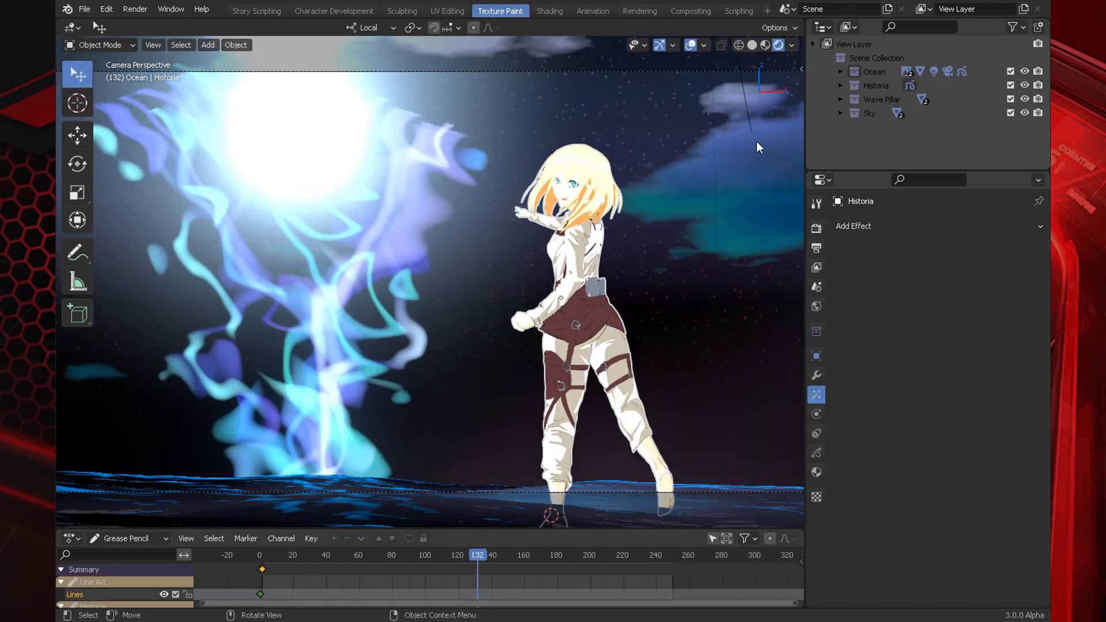
Step: Select the Historia Grease Pencil object inside its collection and switch it to Draw Mode
left_click(843, 87)
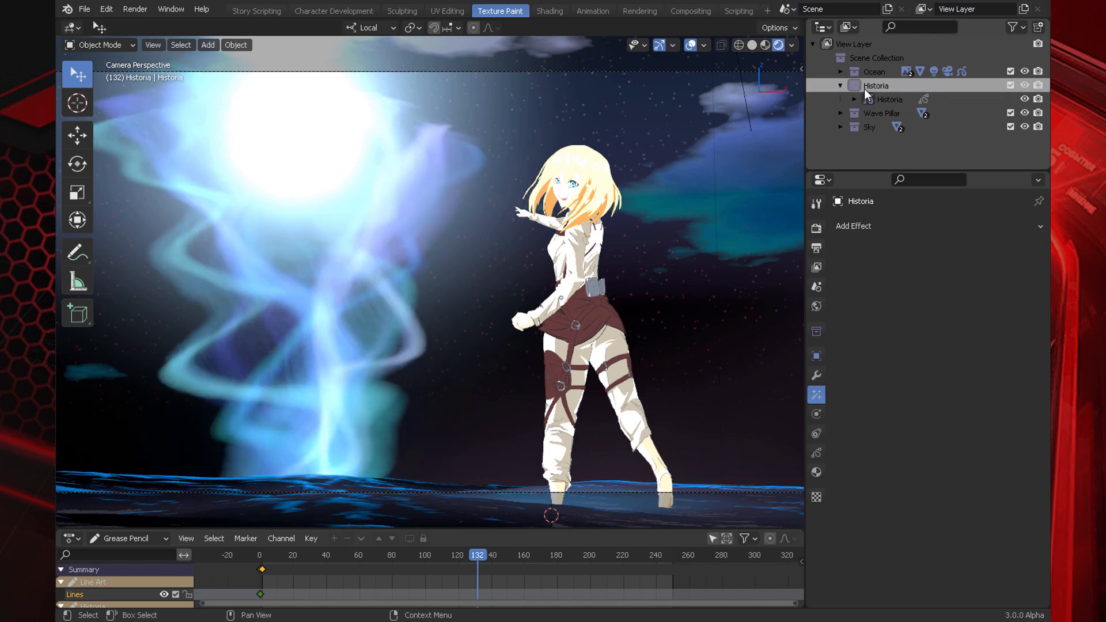
left_click(841, 86)
key("ctrl+Tab")
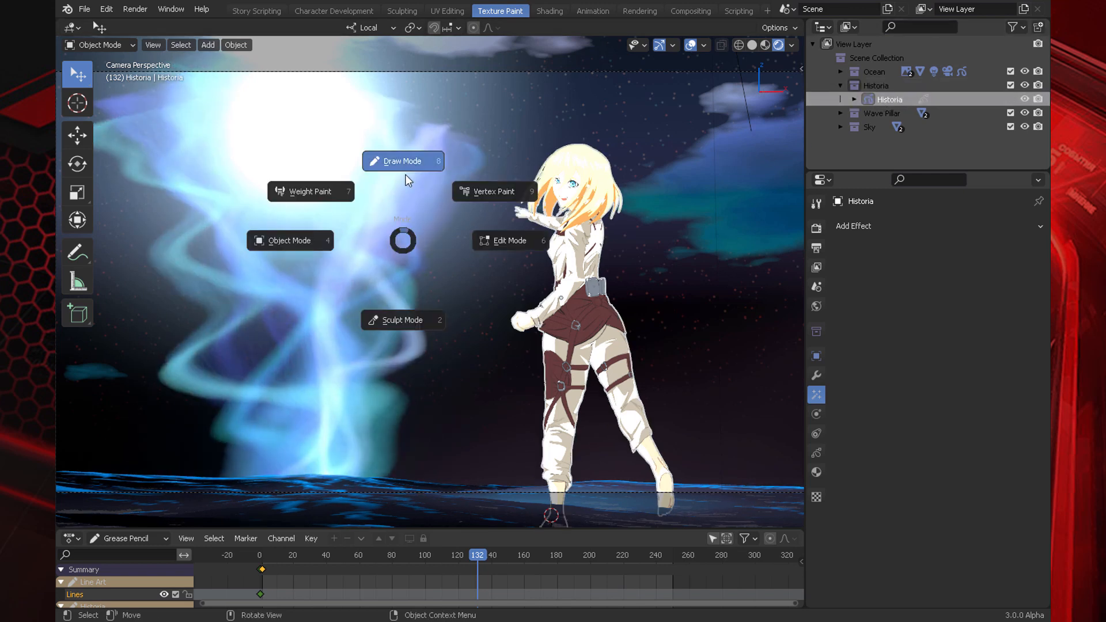
left_click(402, 162)
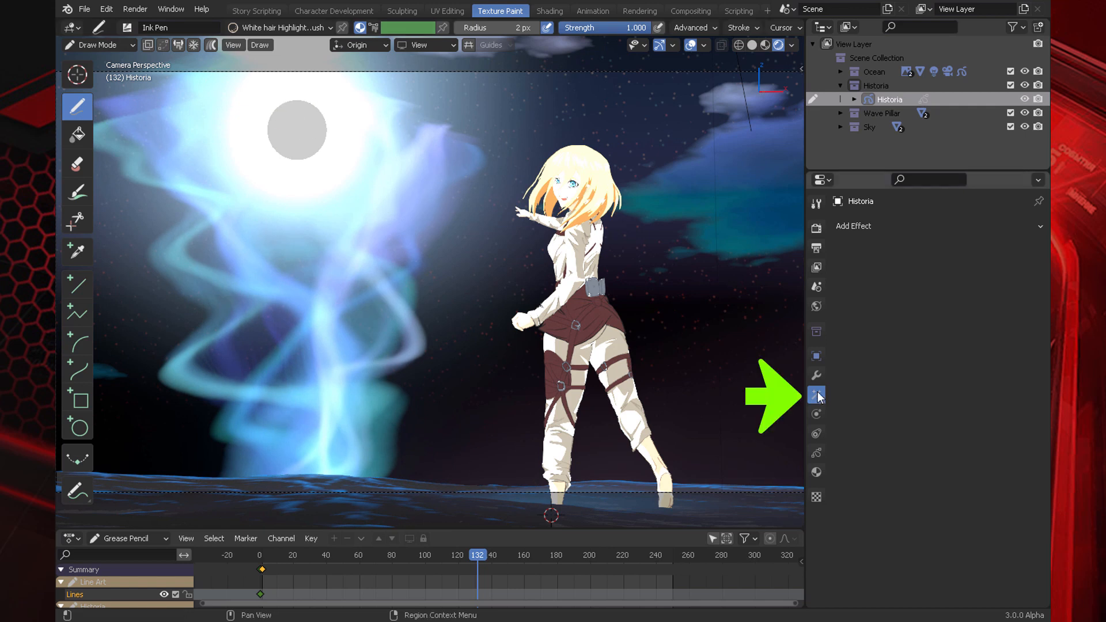
Step: Add a Rim visual effect to the Historia object and save the file
left_click(903, 225)
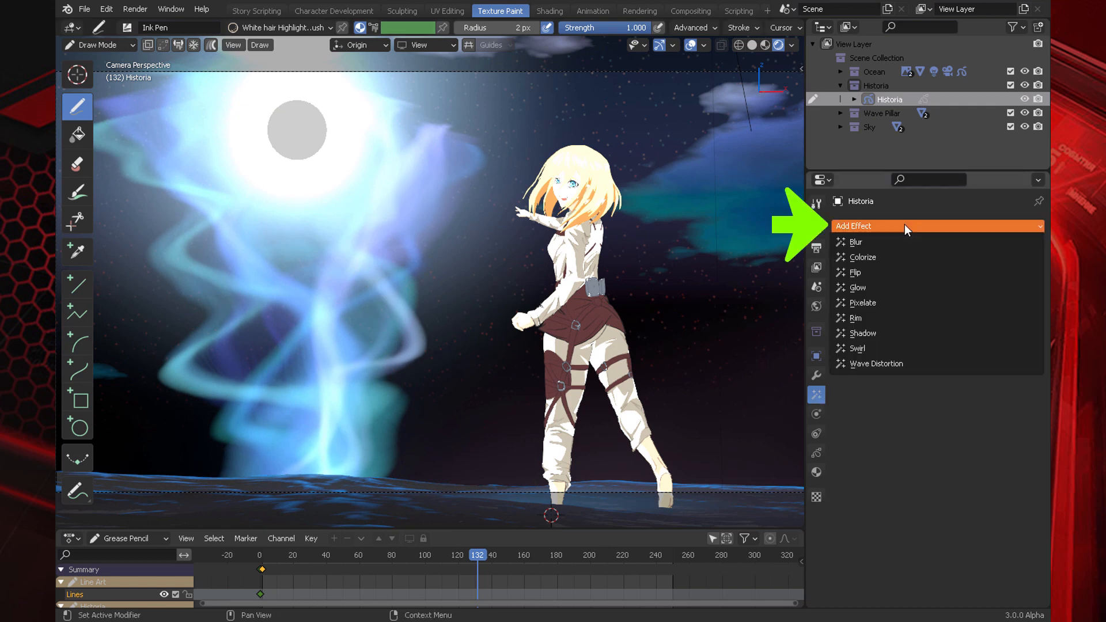
left_click(891, 324)
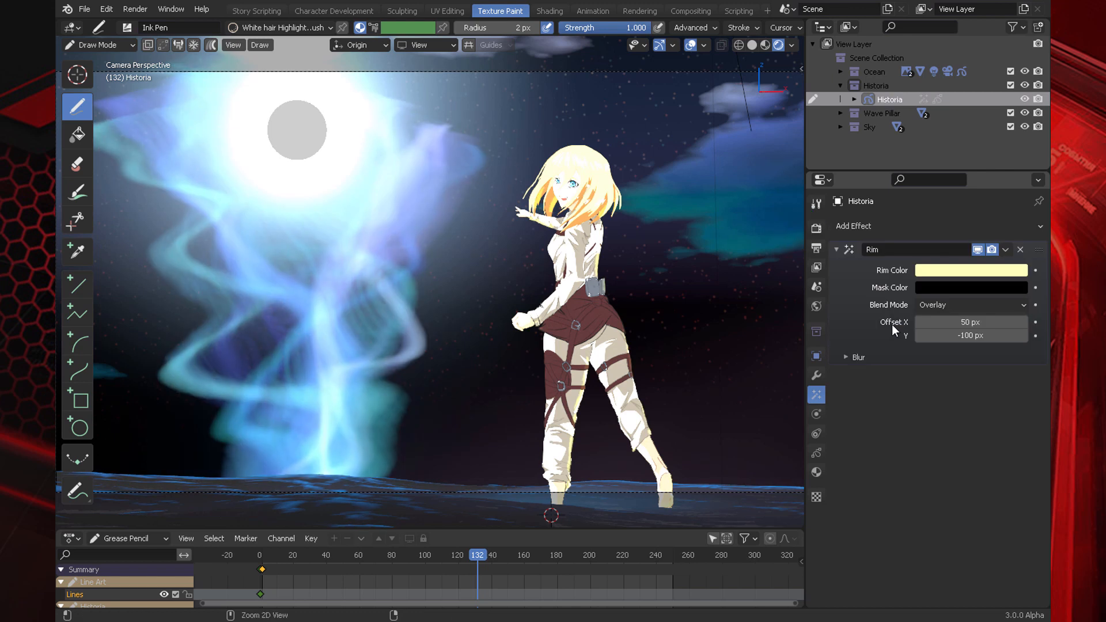
key("ctrl+s")
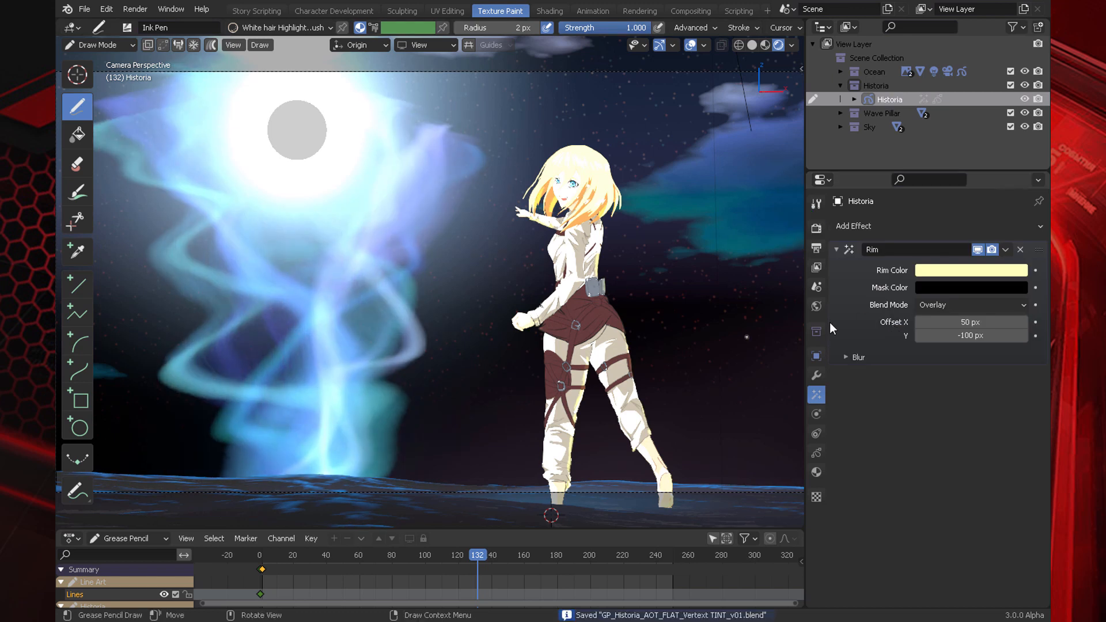
Step: Expand the Rim effect's Blur settings and examine the character through the camera at other frames, checking the view lock options
left_click(847, 357)
scroll(581, 266, "up", 5)
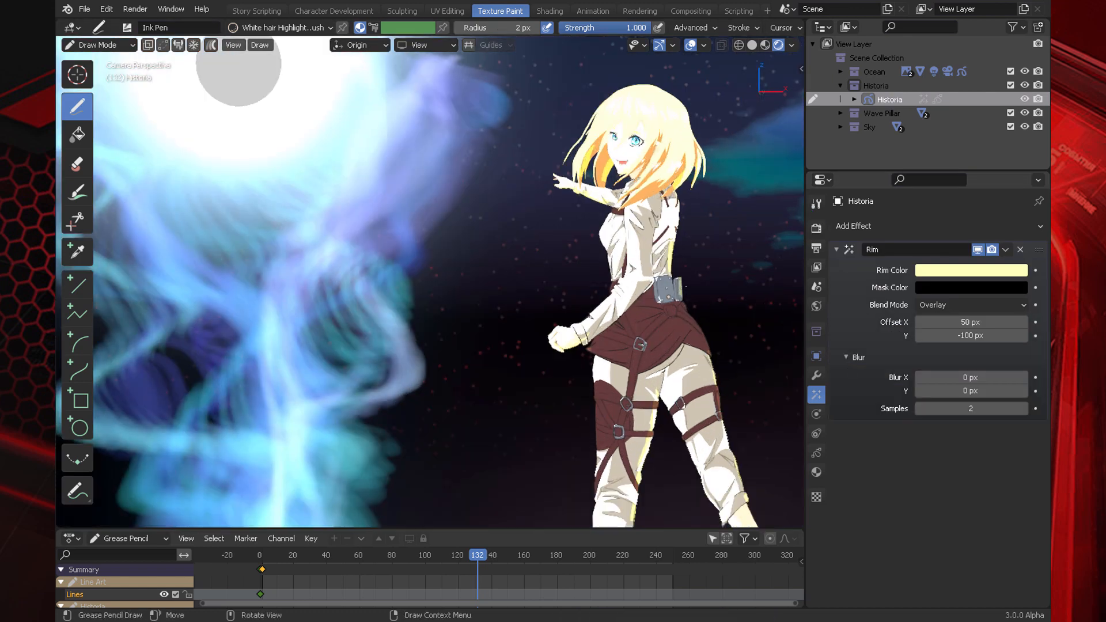
scroll(580, 267, "down", 5)
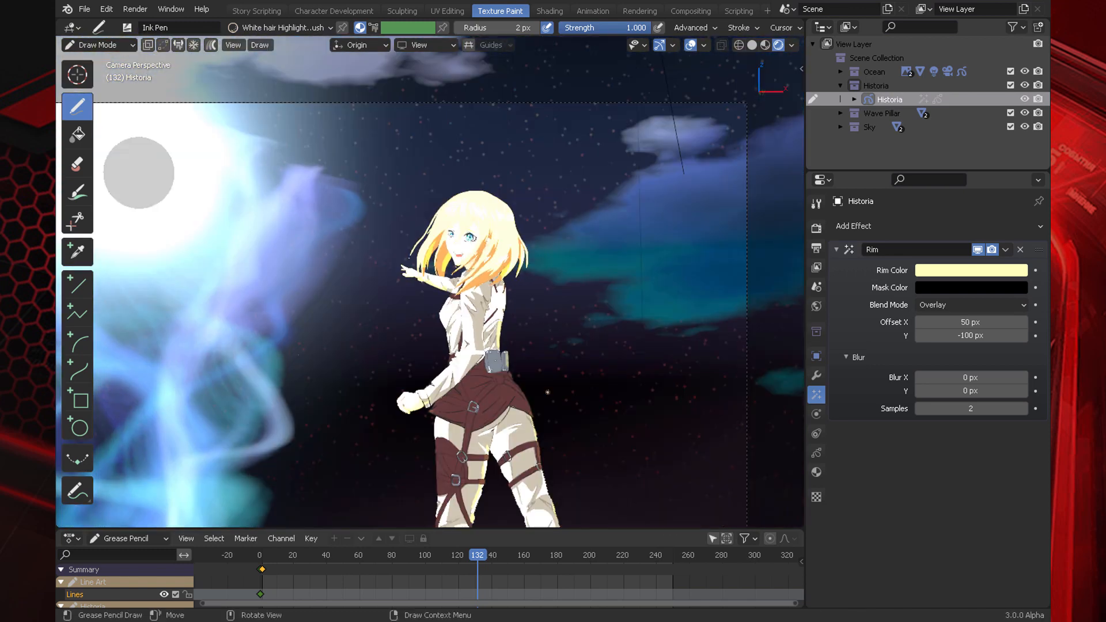
left_click_drag(477, 554, 555, 554)
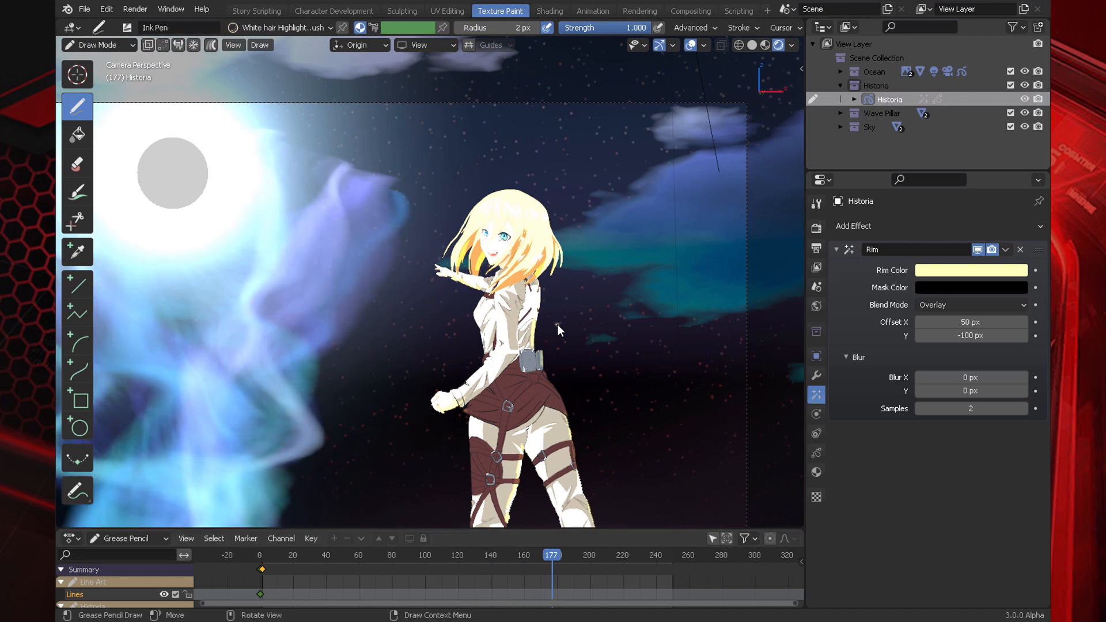
key("n")
left_click(794, 130)
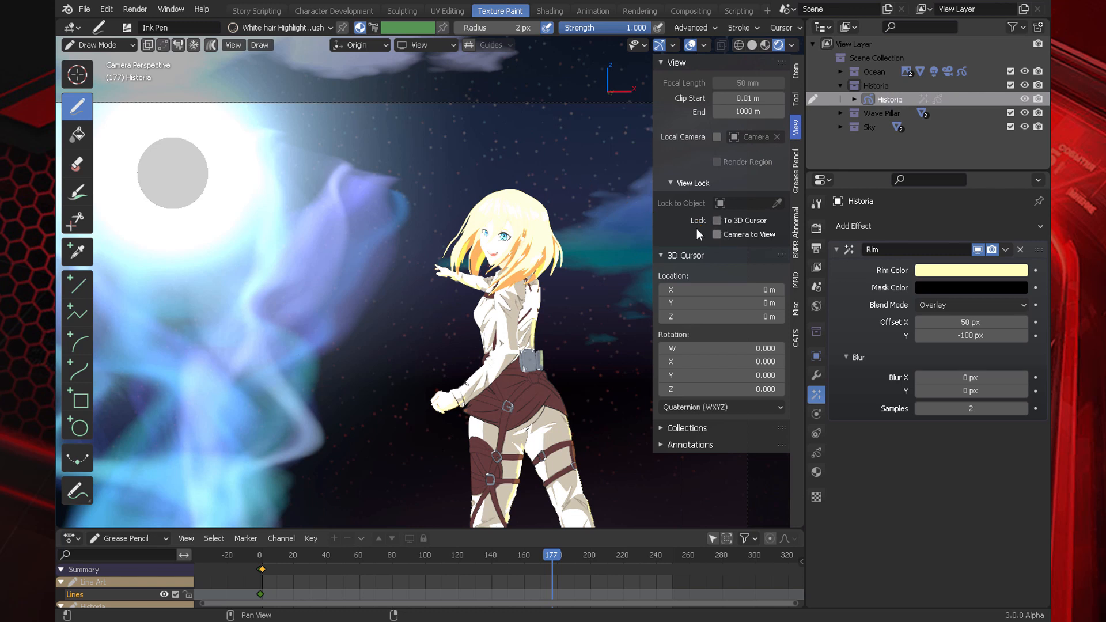
key("n")
middle_click_drag(443, 247, 472, 286, "ctrl")
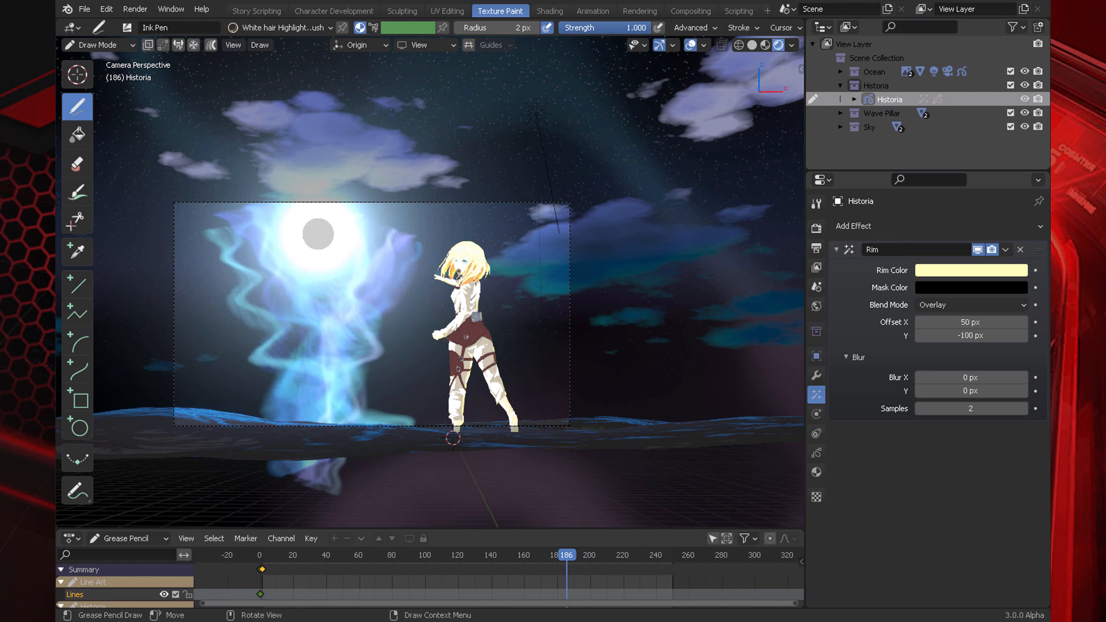
key("Home")
Step: Set the Rim effect's rim color to light blue 40DBFF and its blend mode to Add
left_click(959, 272)
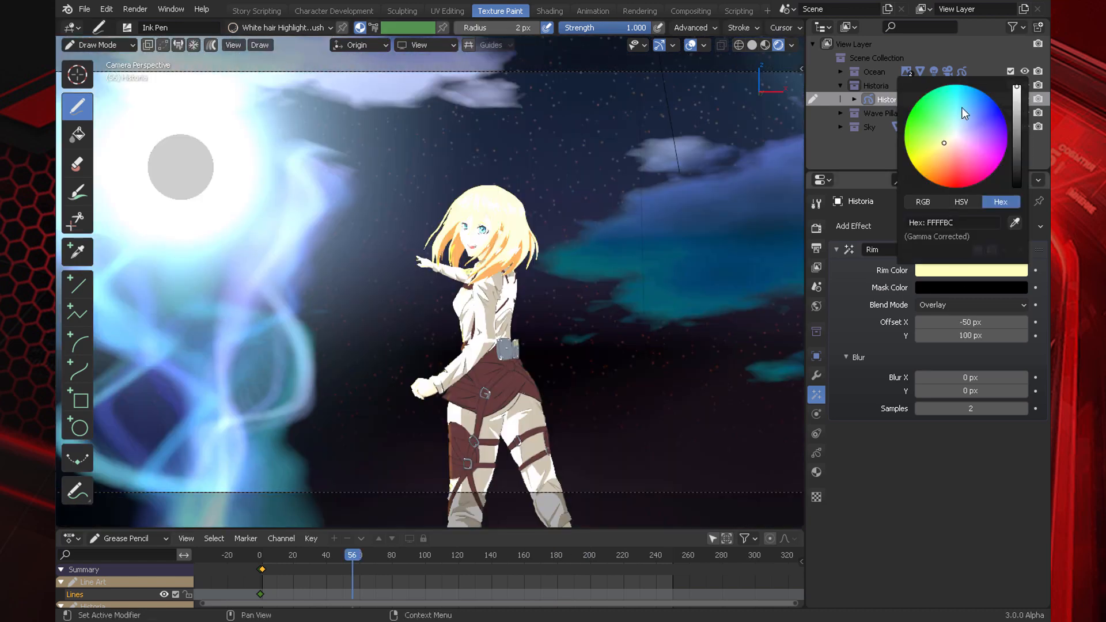
left_click(962, 107)
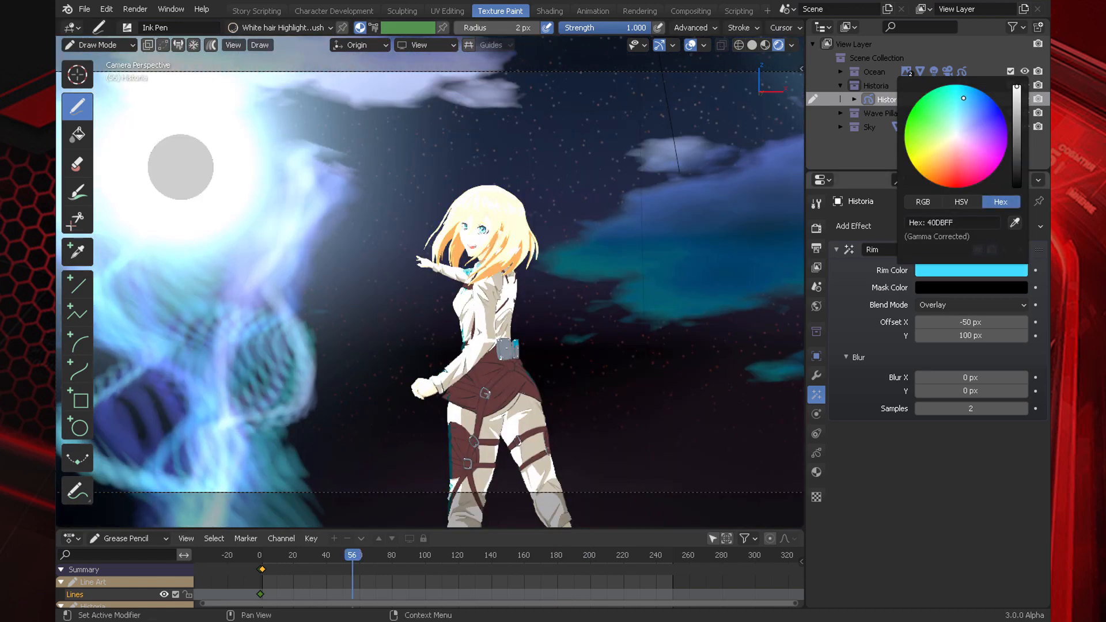
left_click(954, 305)
left_click(940, 351)
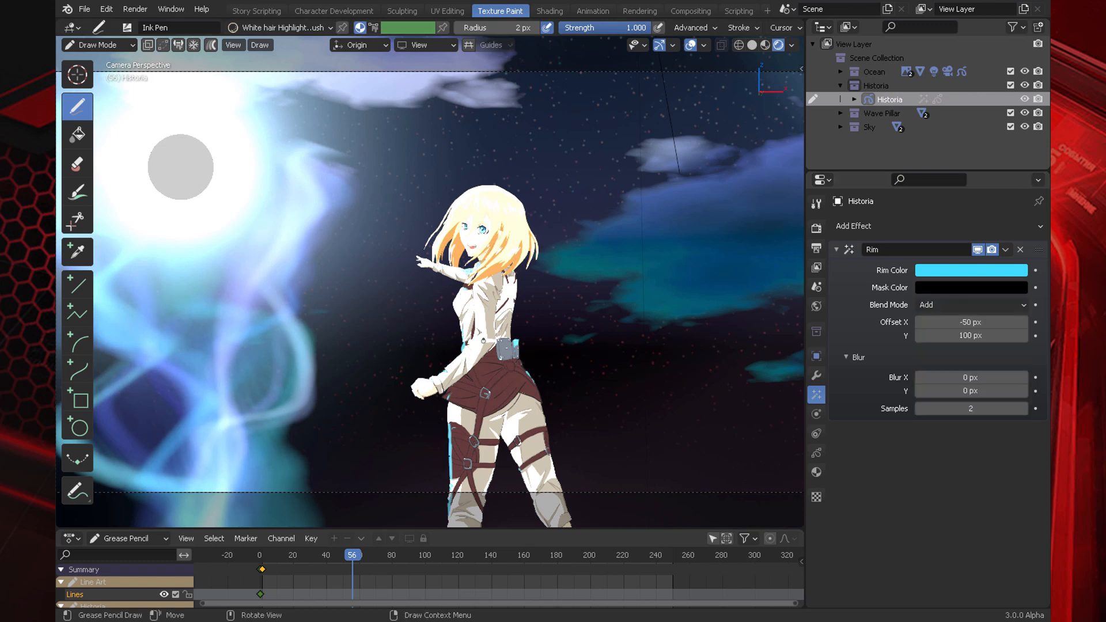
Step: Turn off Use Lights for the Historia Color layer and compare the character in Material Preview and Rendered shading
key("KP_0")
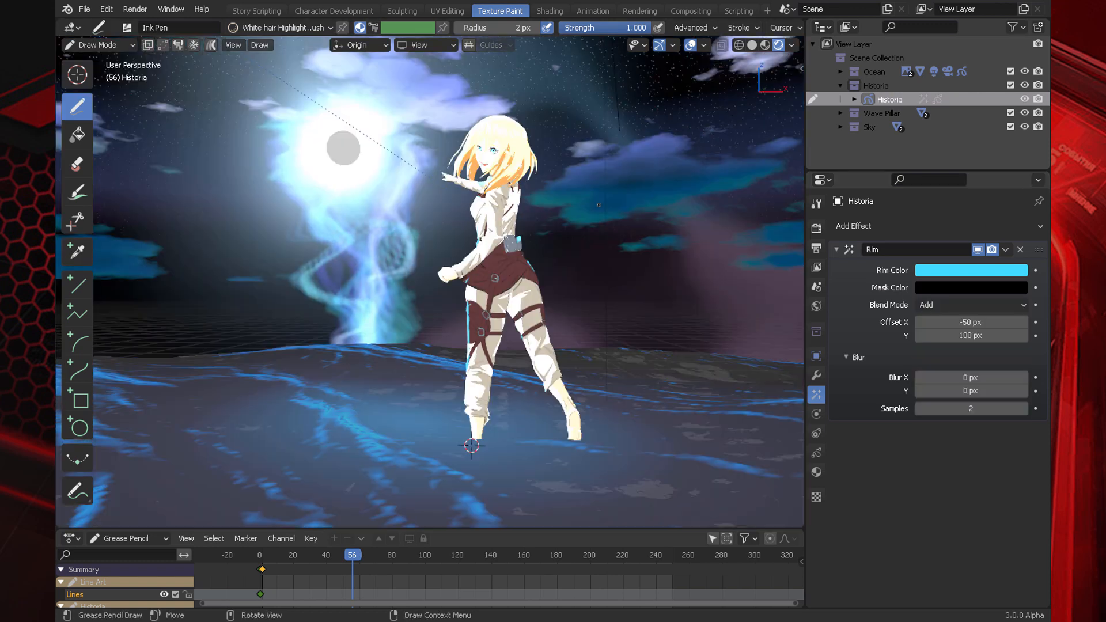
scroll(598, 204, "up", 4)
middle_click_drag(598, 205, 527, 350, "shift")
scroll(430, 281, "up", 1)
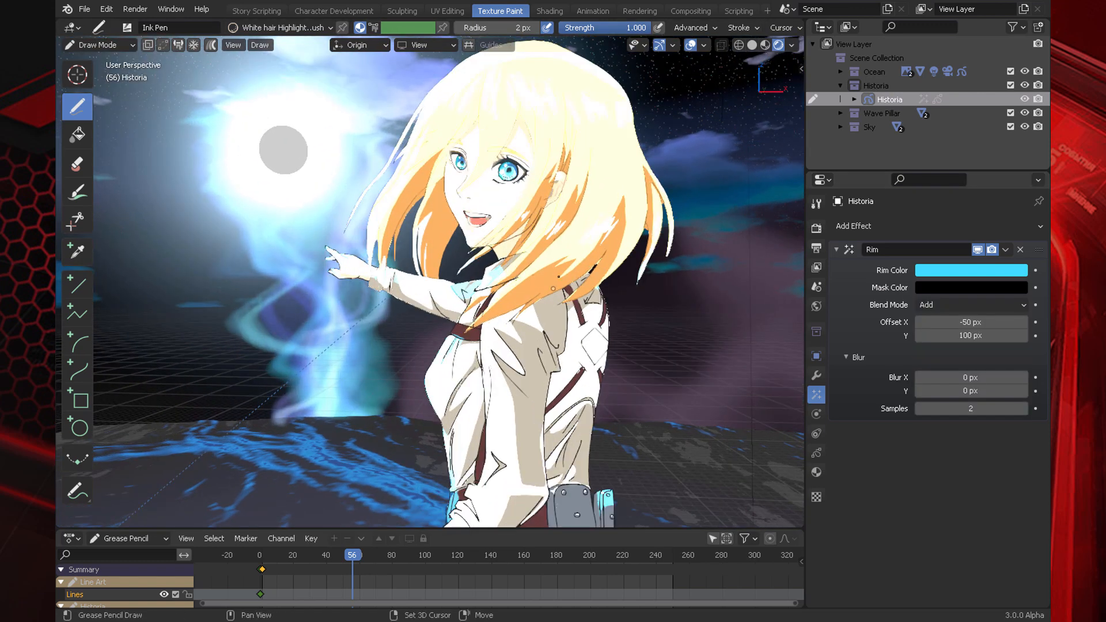
middle_click_drag(538, 139, 545, 156, "shift")
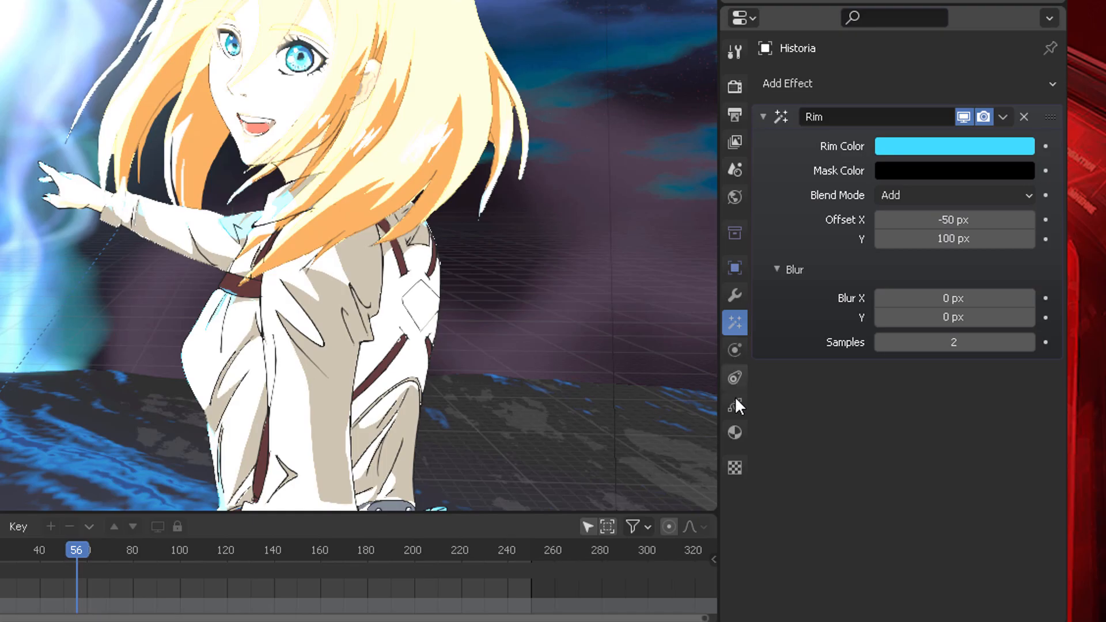
left_click(817, 453)
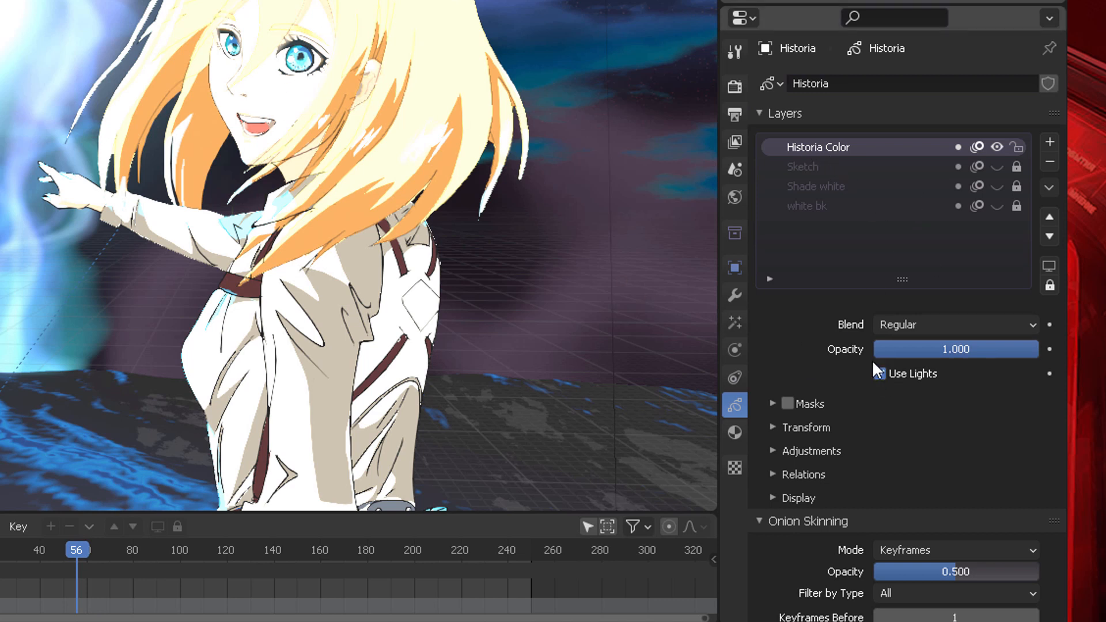
left_click(880, 373)
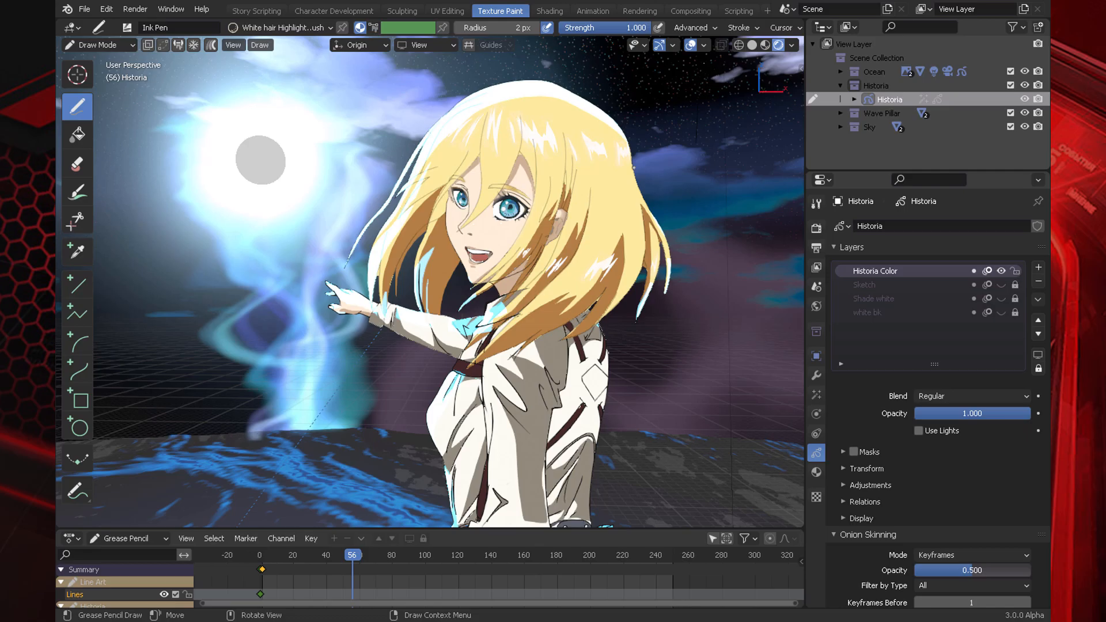
left_click(766, 44)
left_click(778, 45)
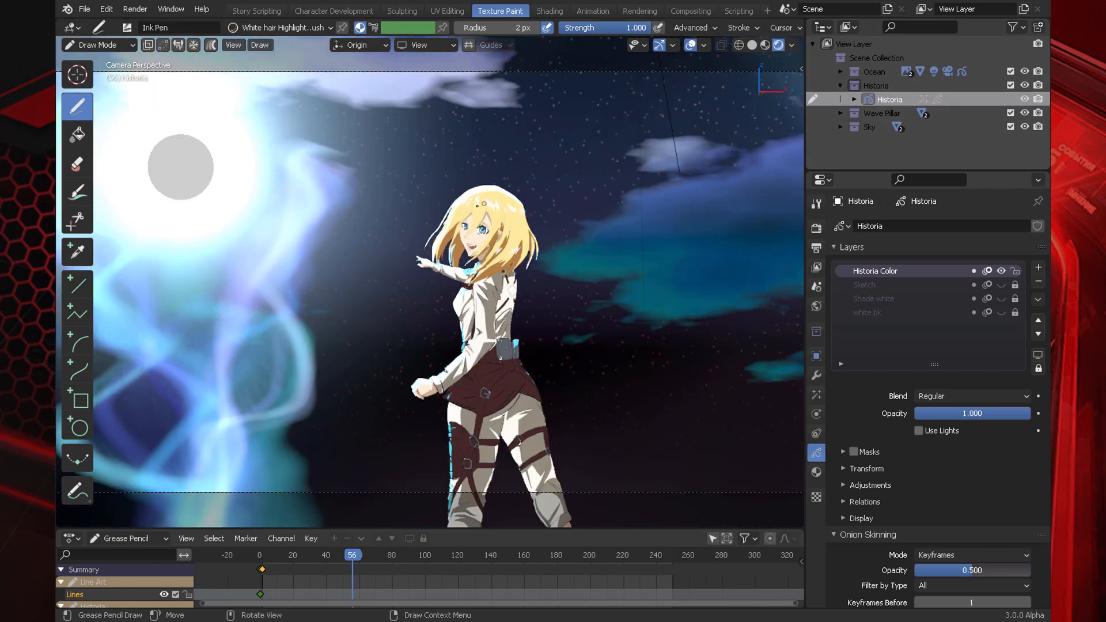
Step: Select the Moon object, reselect the Historia object and return it to Draw Mode
left_click(887, 141)
left_click(887, 97)
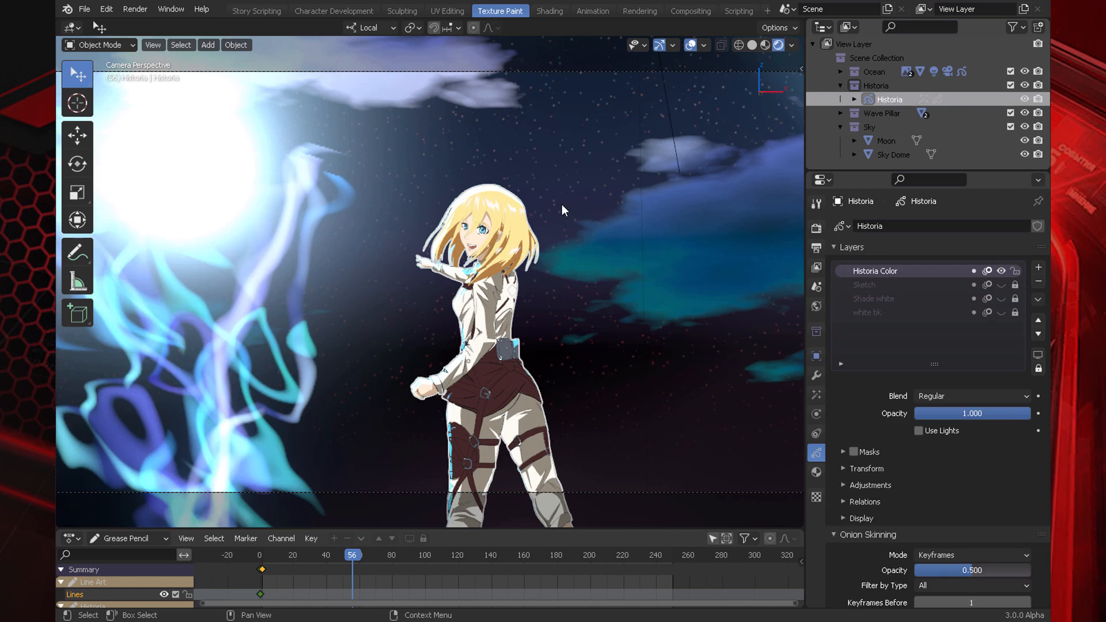
key("ctrl+Tab")
left_click(546, 176)
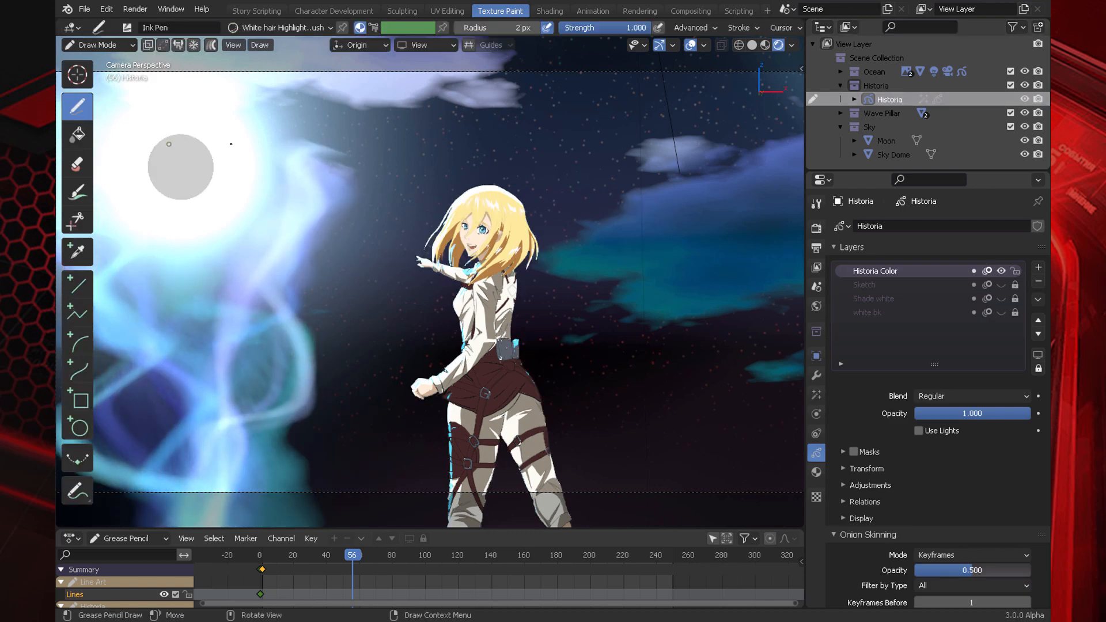
Step: Set the Rim effect's Blur X and Blur Y to 8 px each
key("KP_0")
middle_click_drag(798, 239, 761, 343, "shift")
left_click(817, 395)
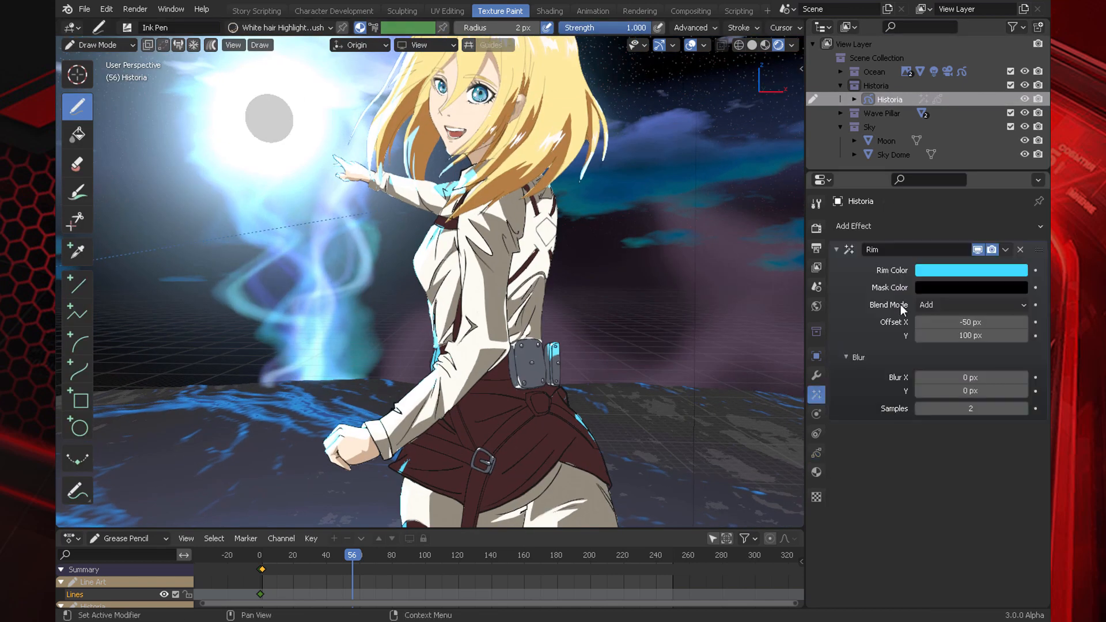
middle_click_drag(631, 300, 626, 320)
scroll(423, 87, "up", 5)
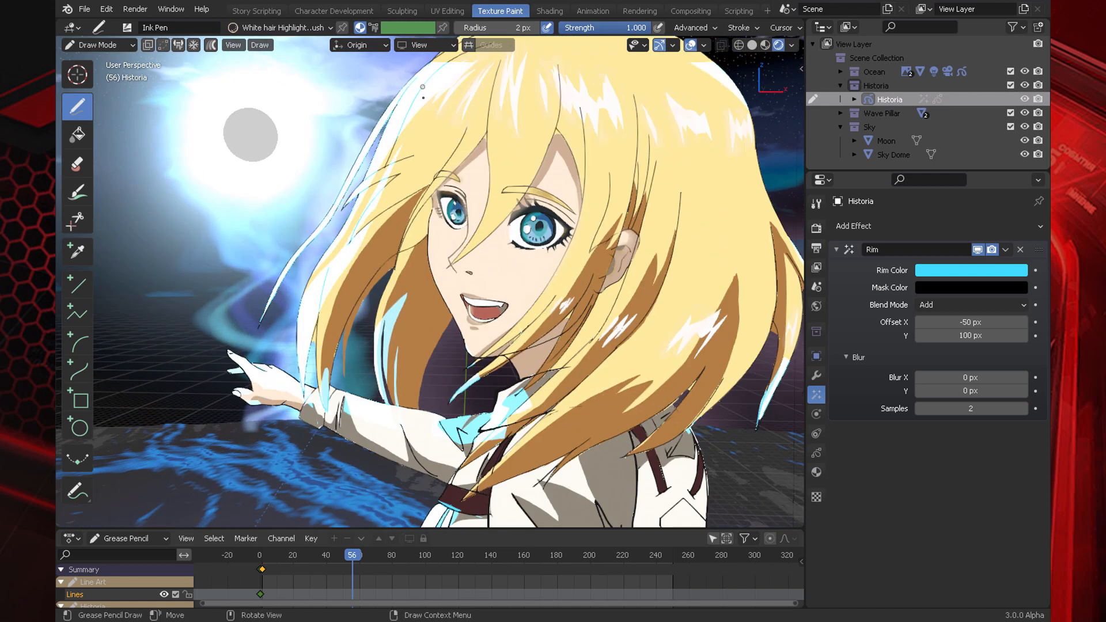
middle_click_drag(423, 97, 425, 207, "shift")
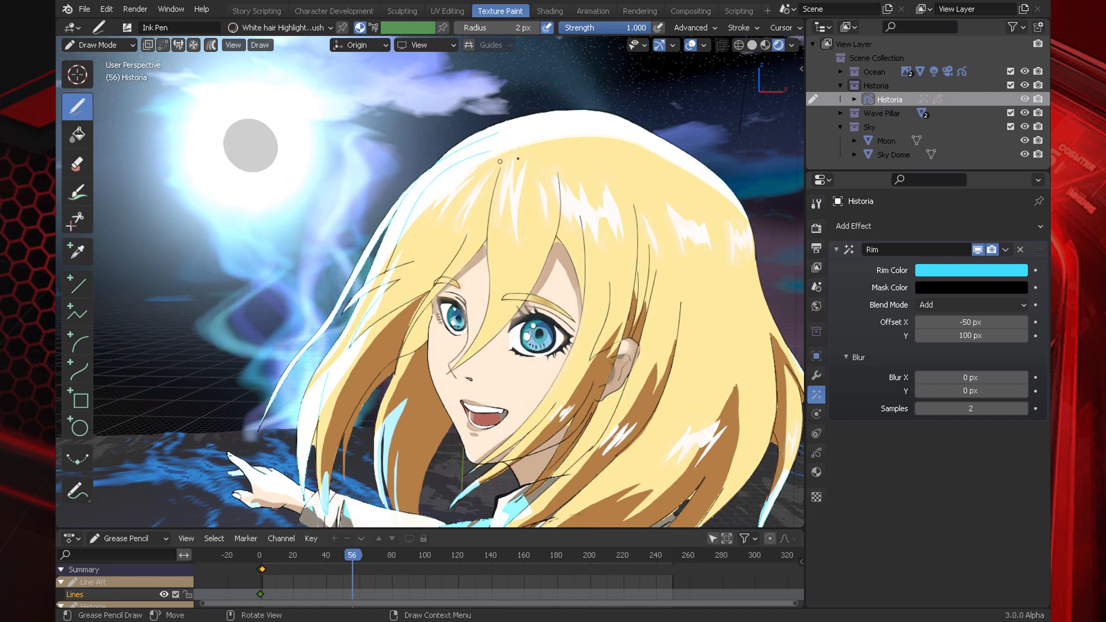
left_click(954, 377)
type("8")
key("Return")
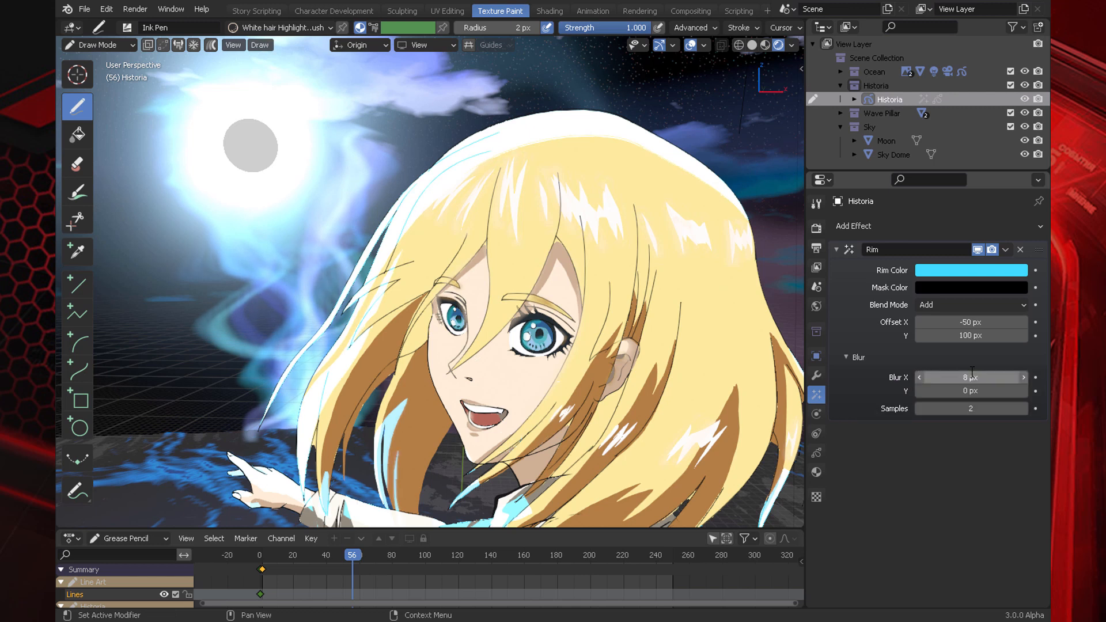
left_click(971, 391)
type("8")
key("Return")
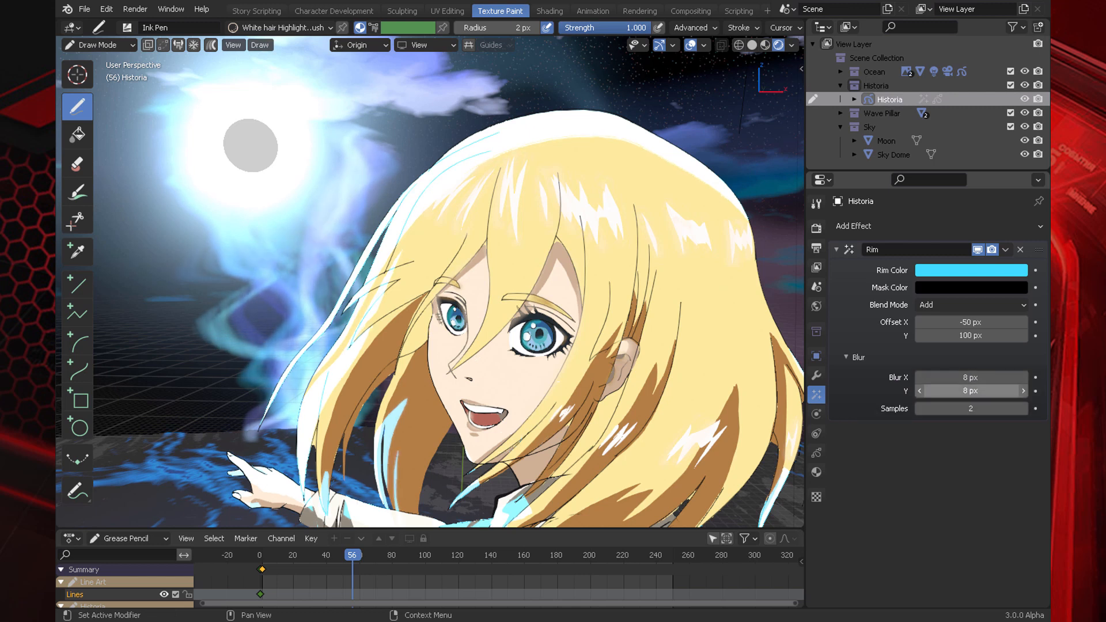
Step: Set the Rim effect's blur samples to 16 and check the hair edge up close
left_click(973, 409)
type("16")
key("Return")
scroll(484, 192, "up", 2)
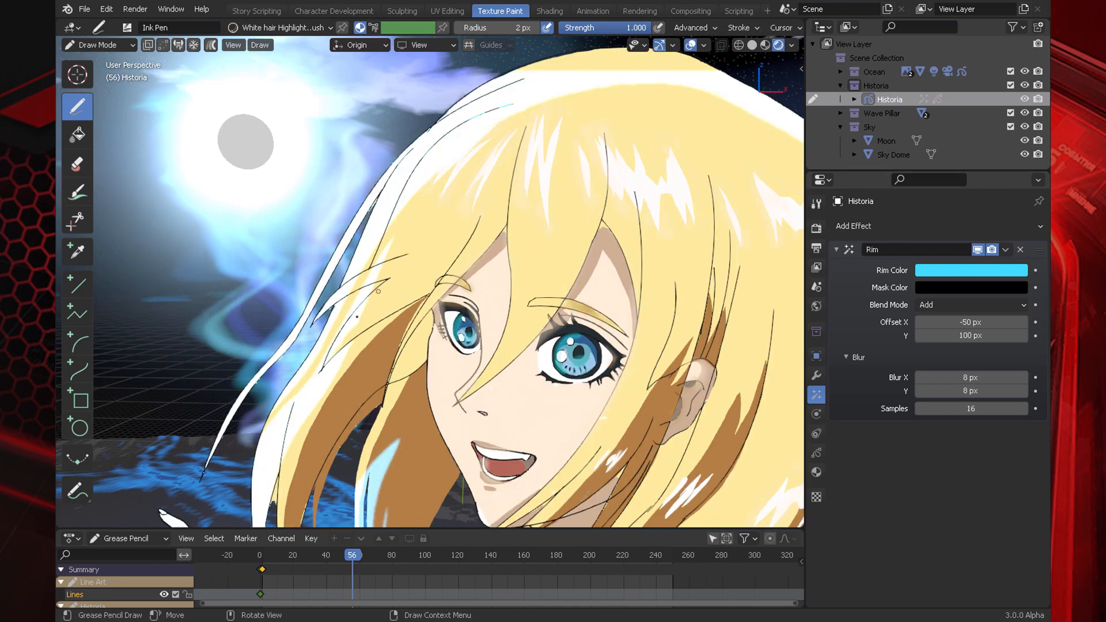
Step: Set the Rim effect's offset to -4 px in X and 50 px in Y, and its blur to 32 px on both axes
scroll(440, 389, "down", 2)
middle_click_drag(336, 278, 386, 161, "shift")
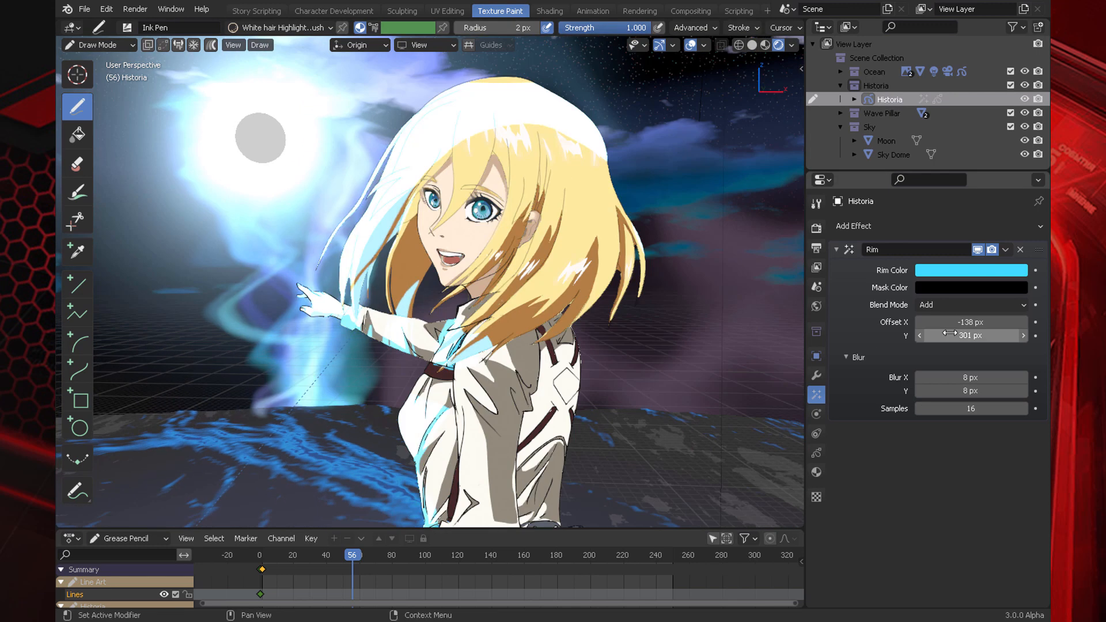
left_click_drag(978, 320, 1030, 320)
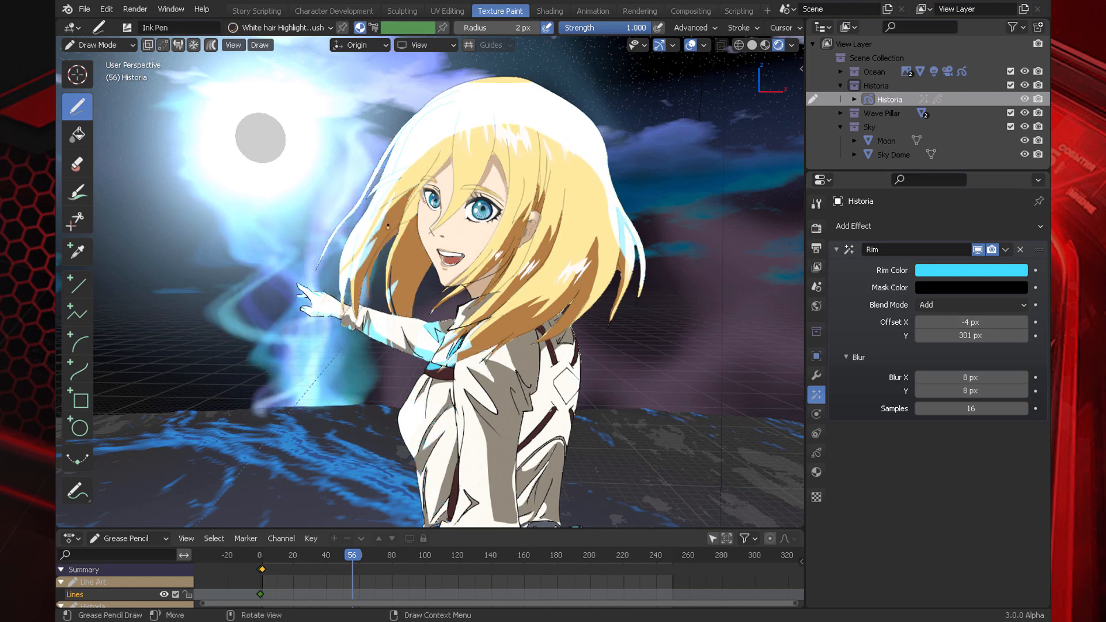
left_click_drag(974, 335, 897, 336)
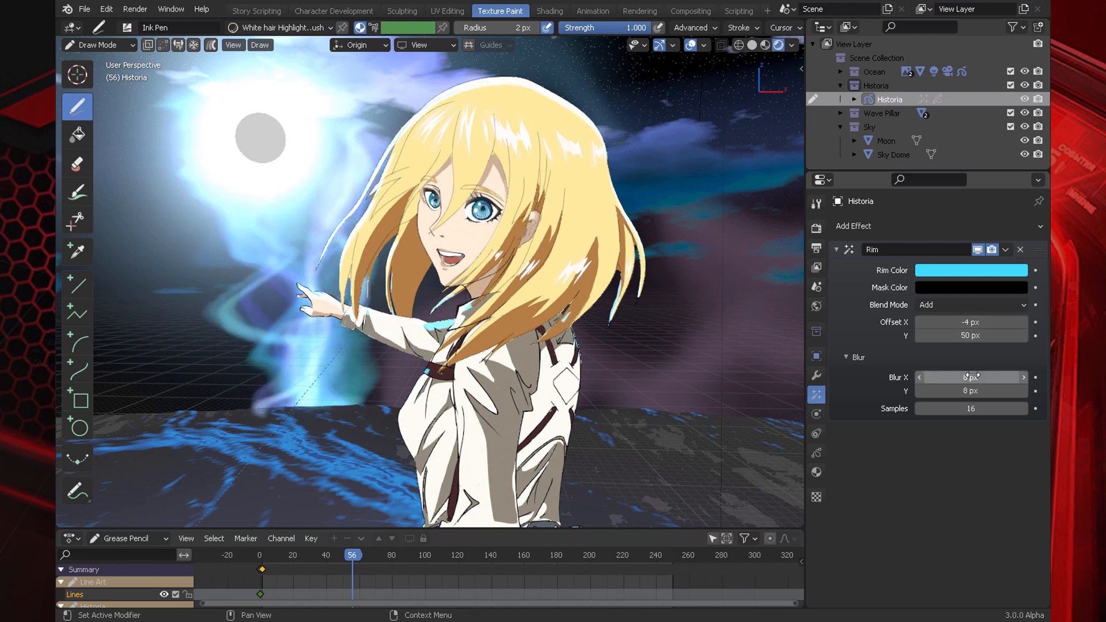
left_click_drag(972, 377, 1020, 390)
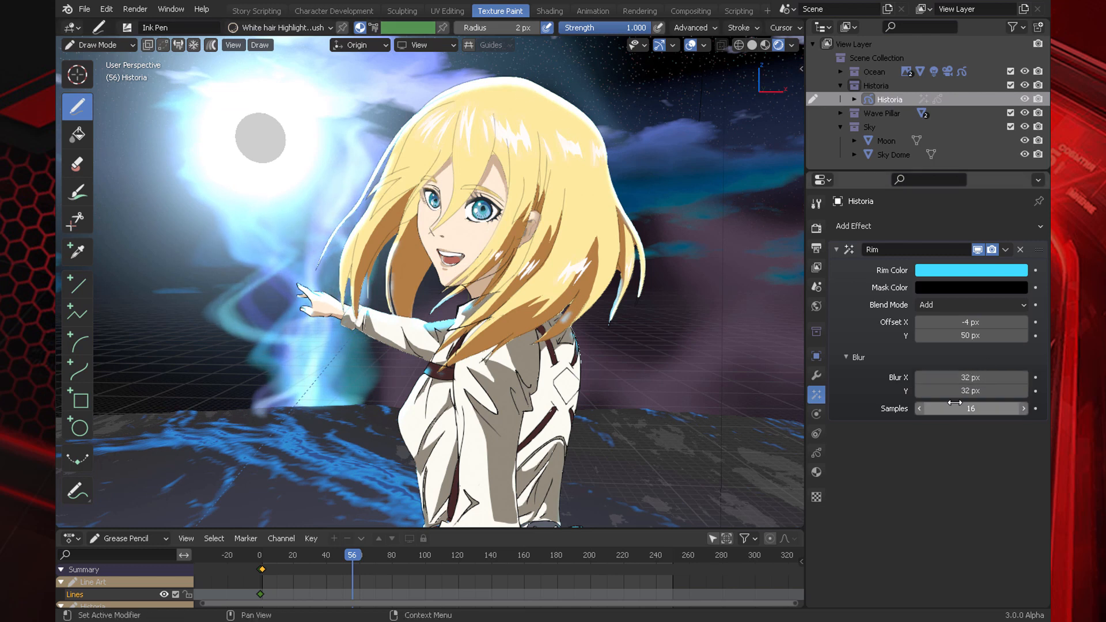
Step: Darken the rim color to a medium blue and set the Rim effect's Offset X to -67 px
left_click(959, 274)
mouse_move(1016, 99)
left_mouse_down()
mouse_move(1017, 137)
mouse_move(1016, 104)
mouse_move(973, 114)
left_mouse_up()
scroll(523, 449, "down", 1)
middle_click_drag(524, 449, 561, 243, "shift")
left_click(945, 323)
key("Return")
left_click_drag(950, 322, 913, 322)
middle_click_drag(536, 267, 547, 347, "shift")
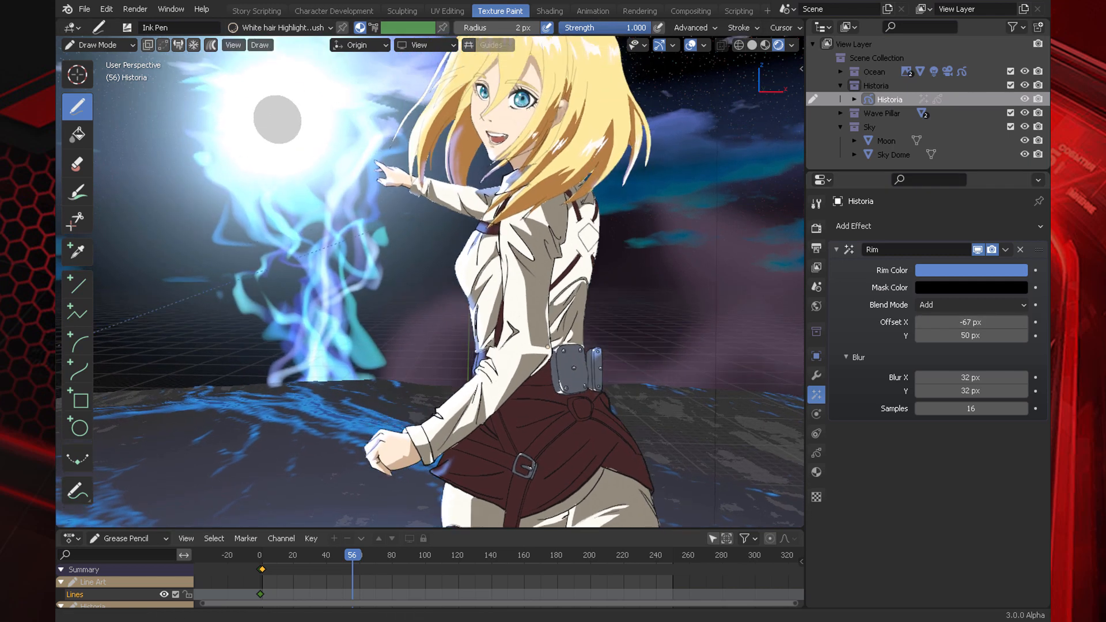
Step: Set the Rim effect's Offset X to -42 px and check the rim light on the whole figure
mouse_move(956, 322)
left_mouse_down()
mouse_move(993, 322)
mouse_move(971, 322)
left_mouse_up()
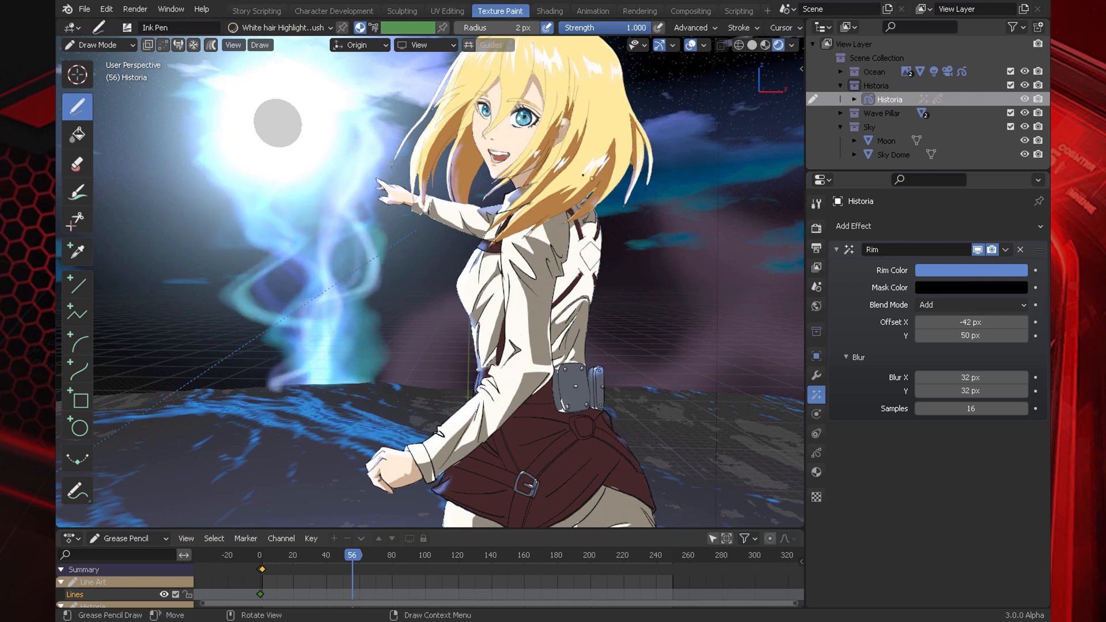
middle_click_drag(583, 174, 574, 271)
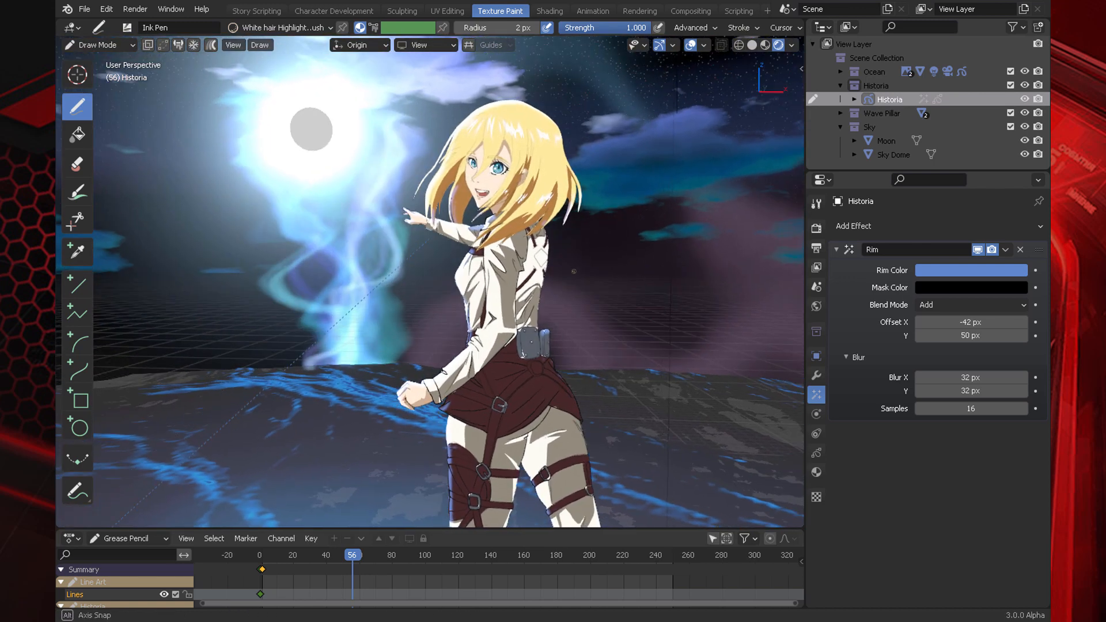
scroll(573, 271, "up", 3)
Step: Rename the Rim effect "Rim - blue moon" and save the file
left_click(903, 251)
type("Rim - blue moon")
key("Return")
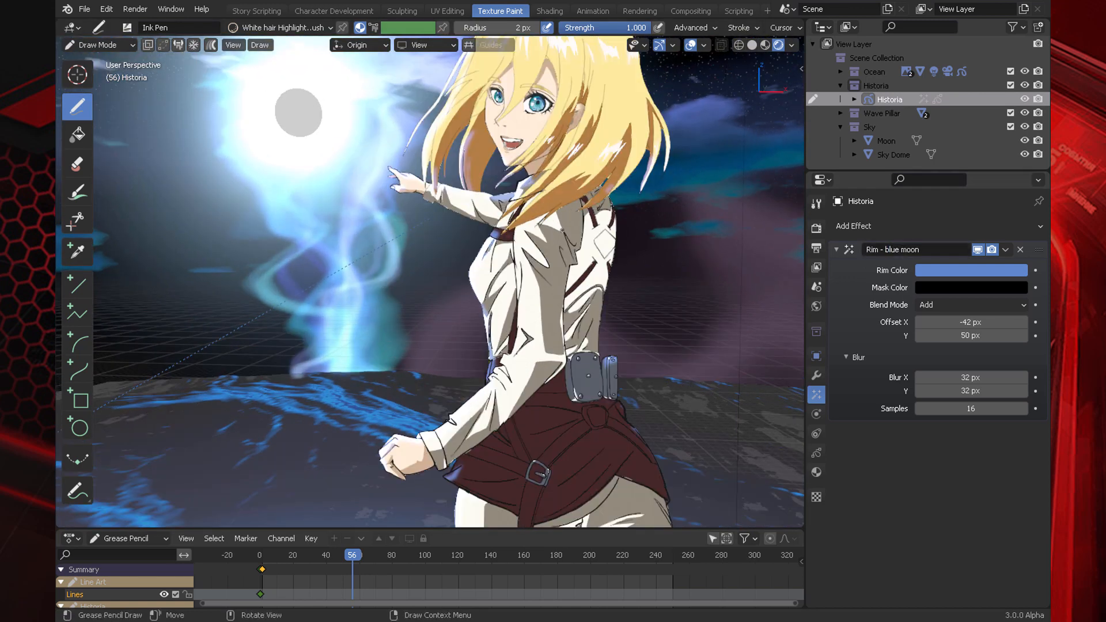
key("ctrl+s")
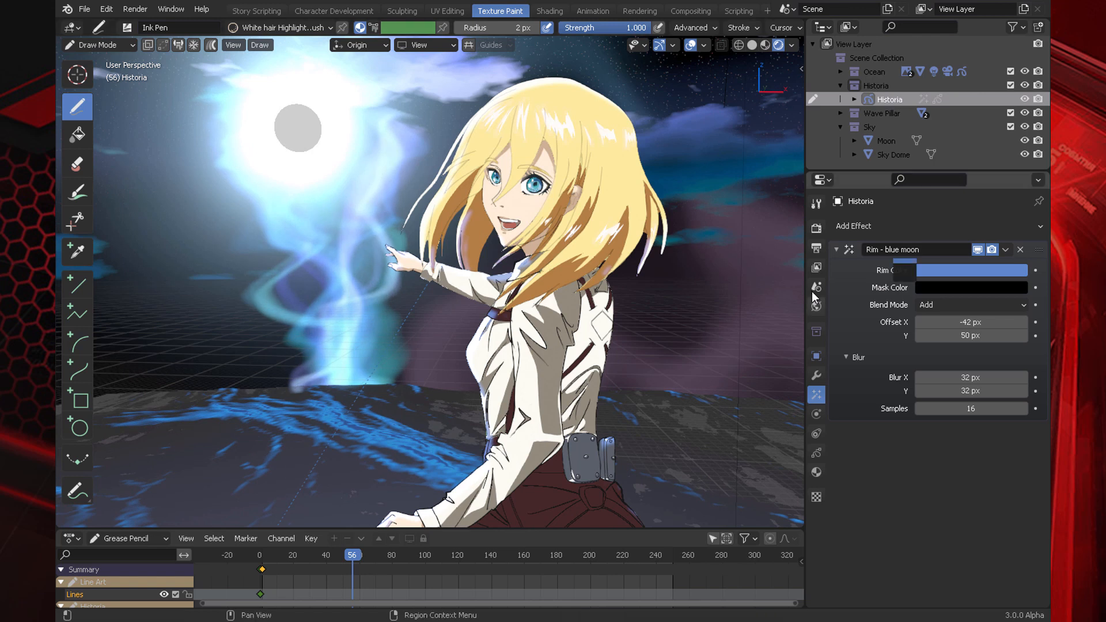
Step: Add a Colorize effect to the character and name it "Colorize - Blue tint"
left_click(862, 225)
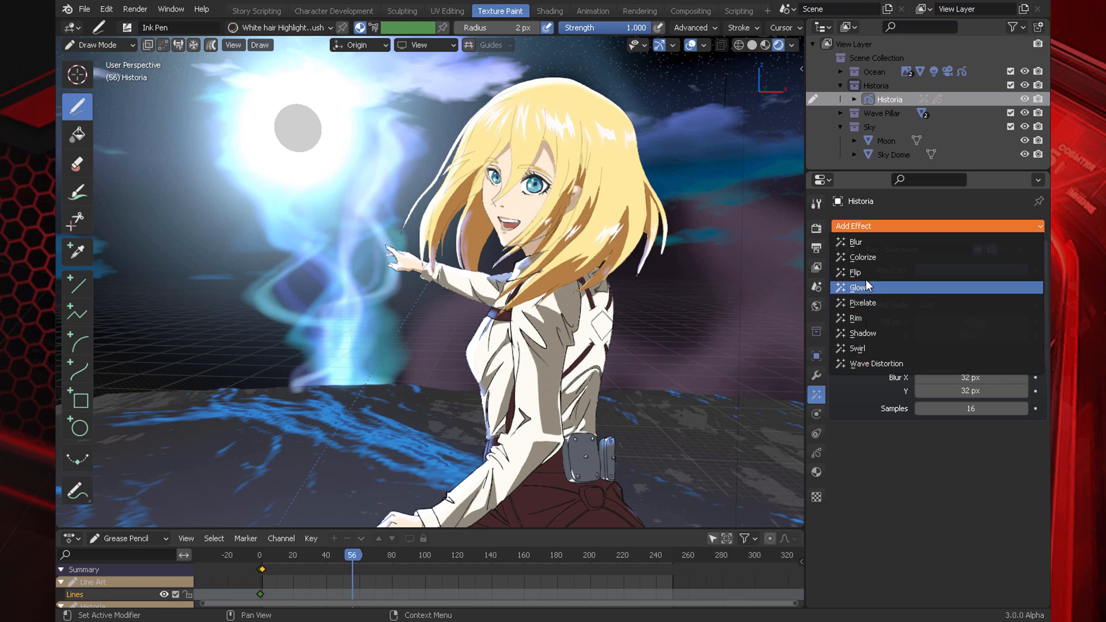
left_click(853, 260)
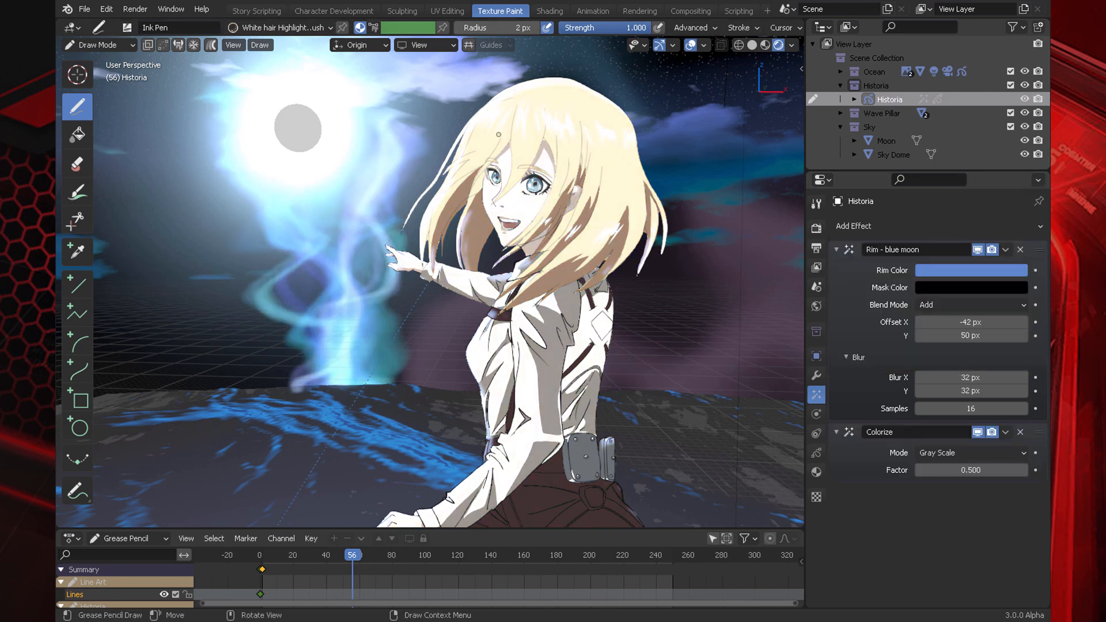
left_click(836, 249)
left_click(924, 269)
left_click(924, 269)
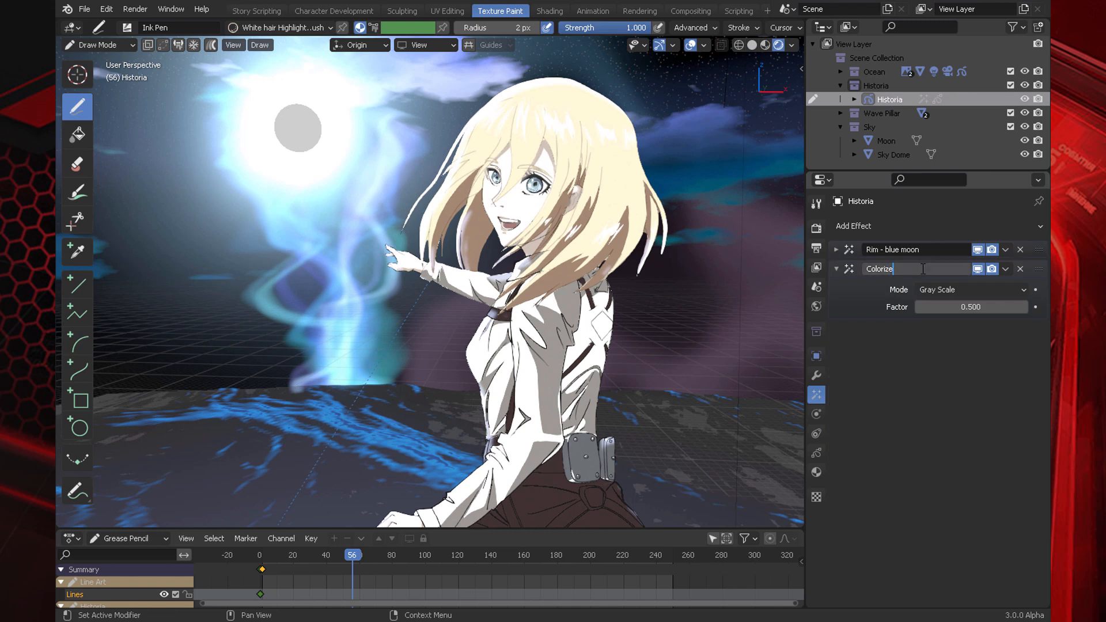
type("- Blue tint")
key("Return")
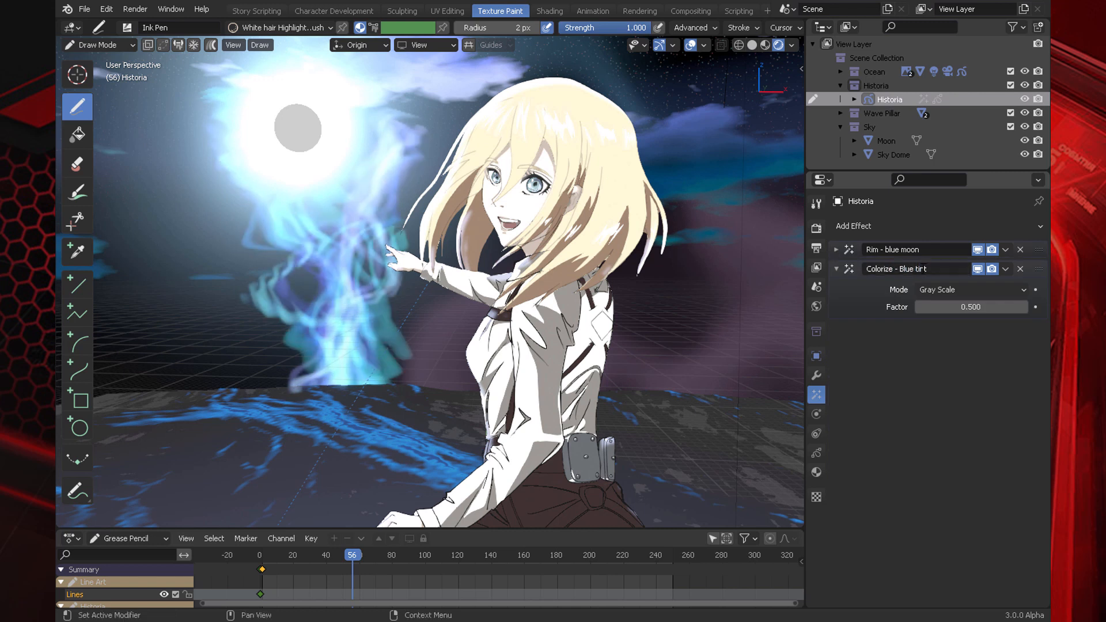
Step: Set the Colorize effect's mode to Custom and its color to a medium blue
left_click(957, 288)
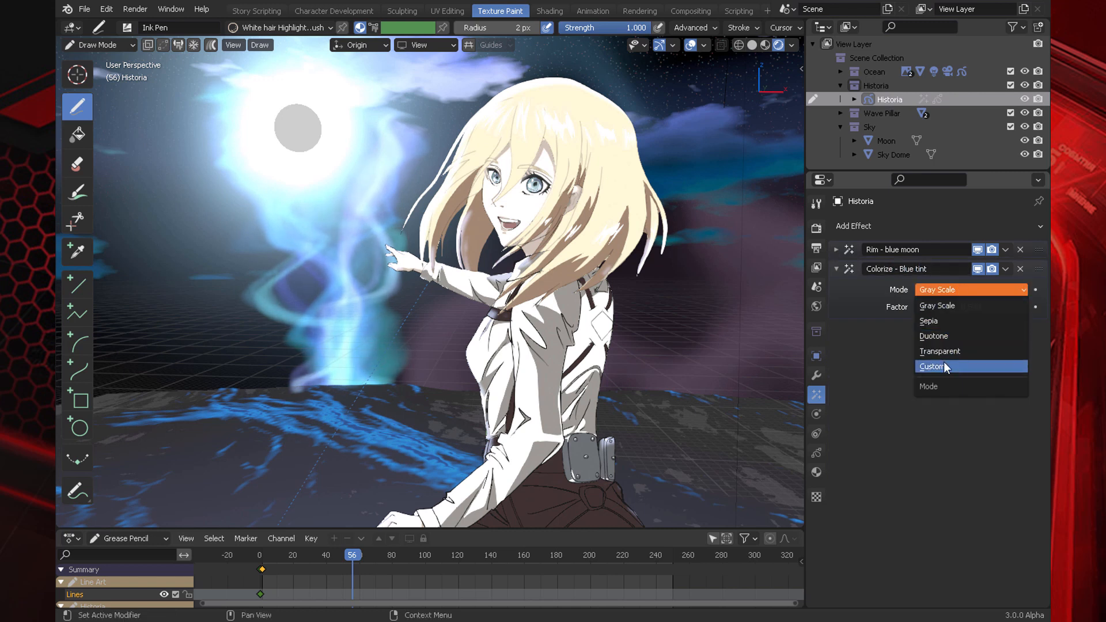
left_click(940, 365)
left_click(961, 310)
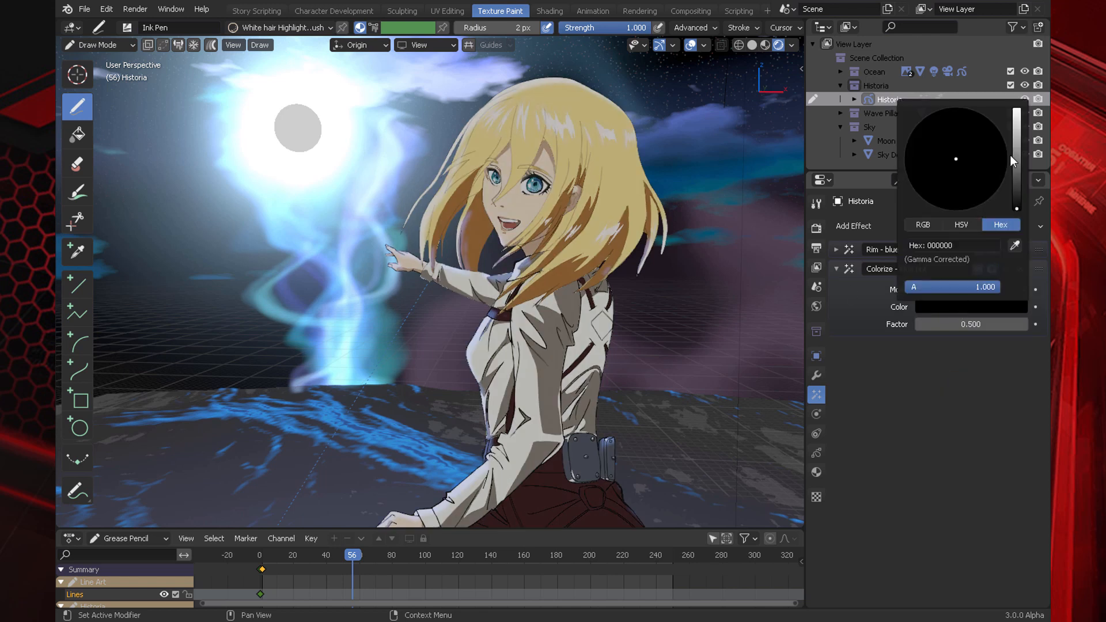
left_click_drag(1010, 154, 1011, 132)
left_click(970, 140)
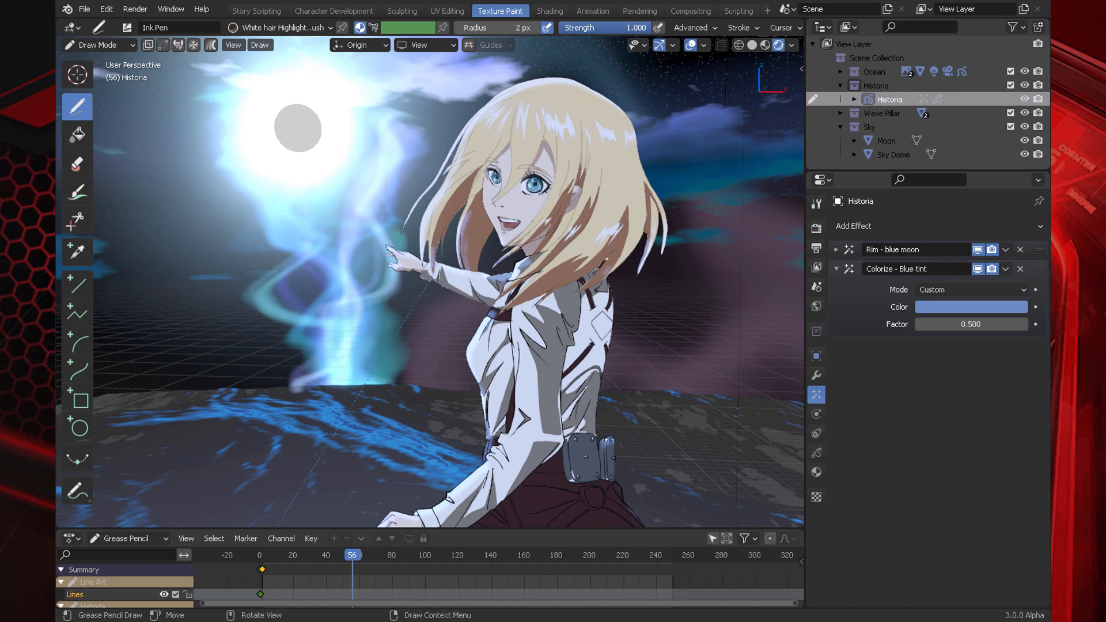
Step: Switch to Object Mode and examine the tinted character through the camera and up close at frame 124
key("ctrl+Tab")
left_click(548, 182)
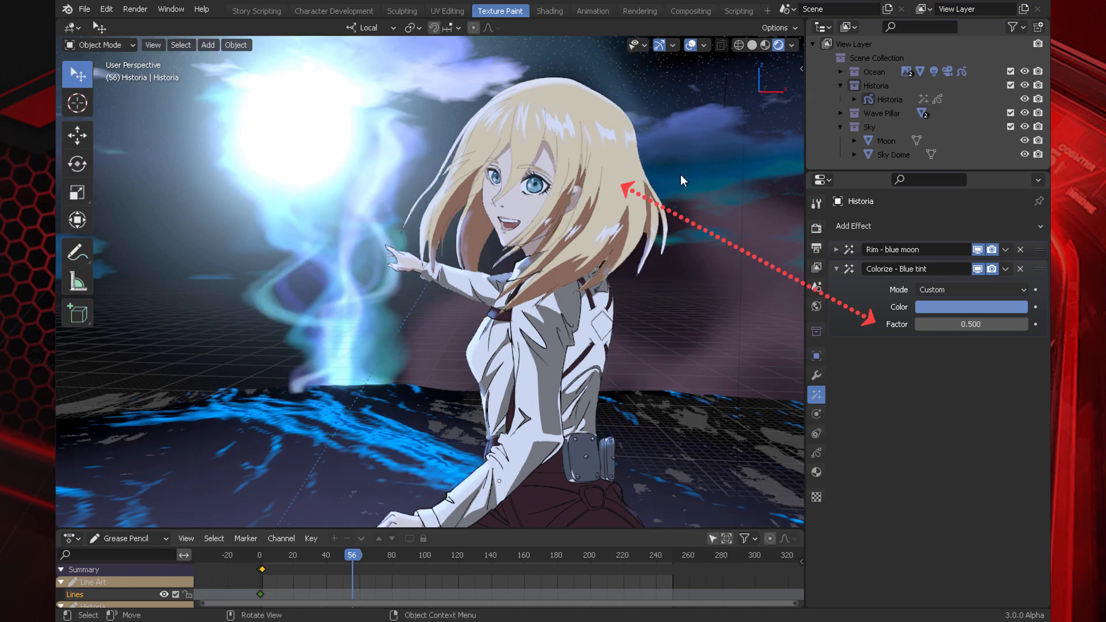
key("KP_0")
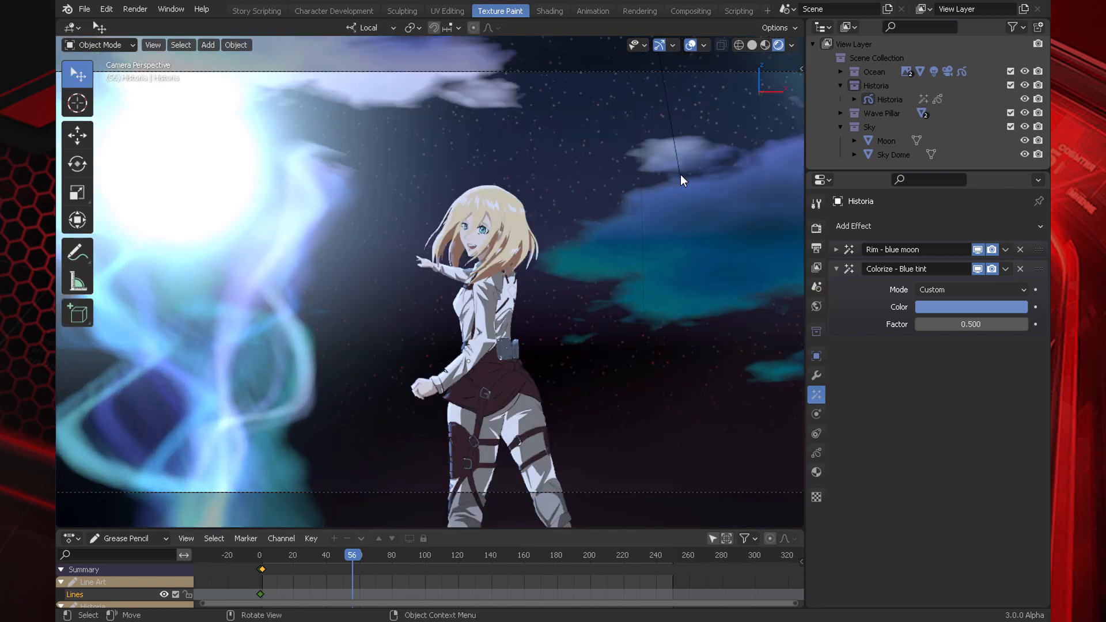
left_click(281, 561)
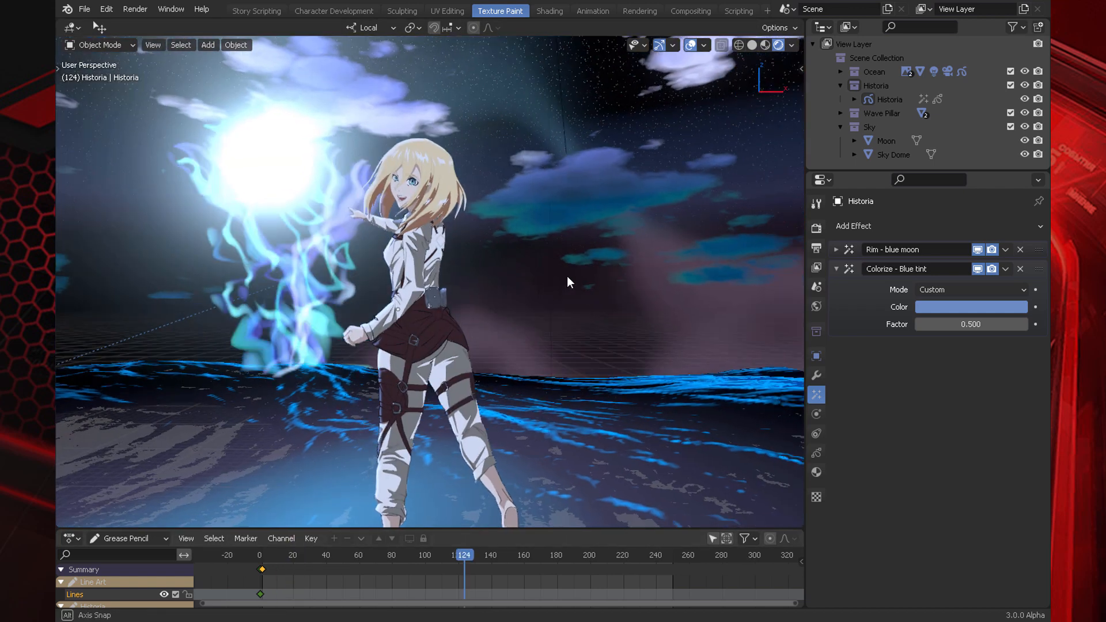
scroll(566, 271, "up", 2)
middle_click_drag(568, 283, 600, 250)
scroll(599, 249, "up", 2)
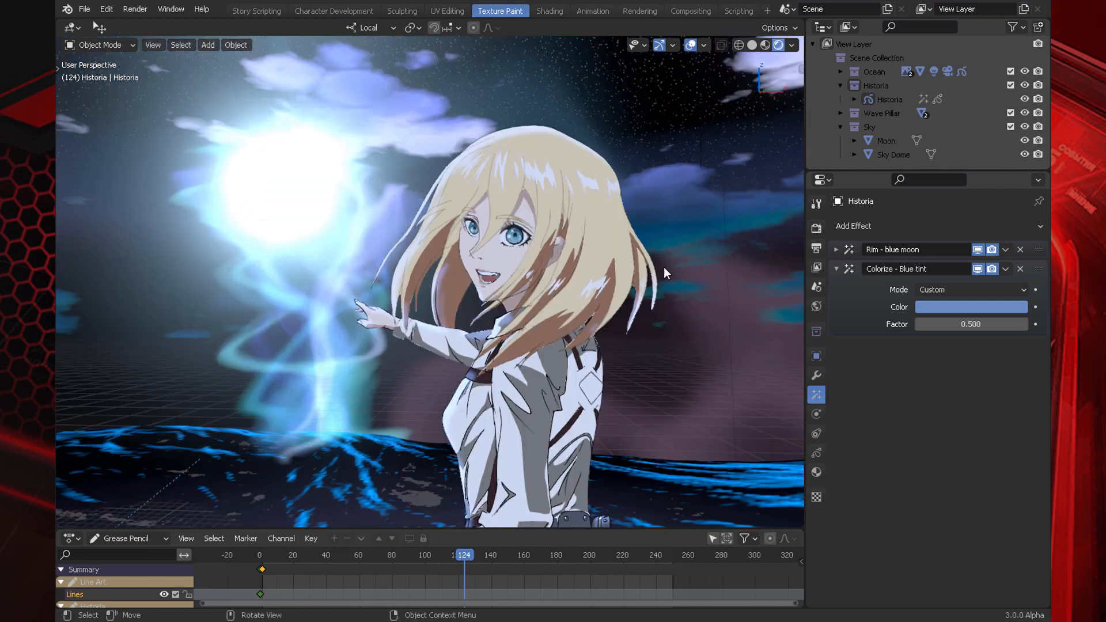
Step: Add a Glow effect to the character and set its samples to 32
left_click(869, 225)
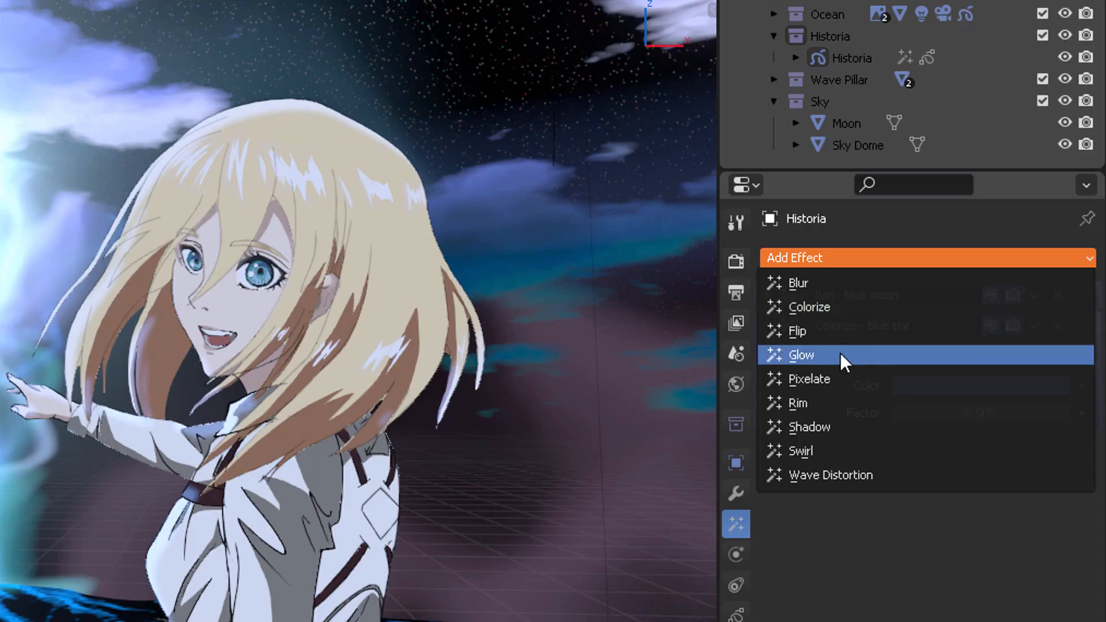
left_click(858, 353)
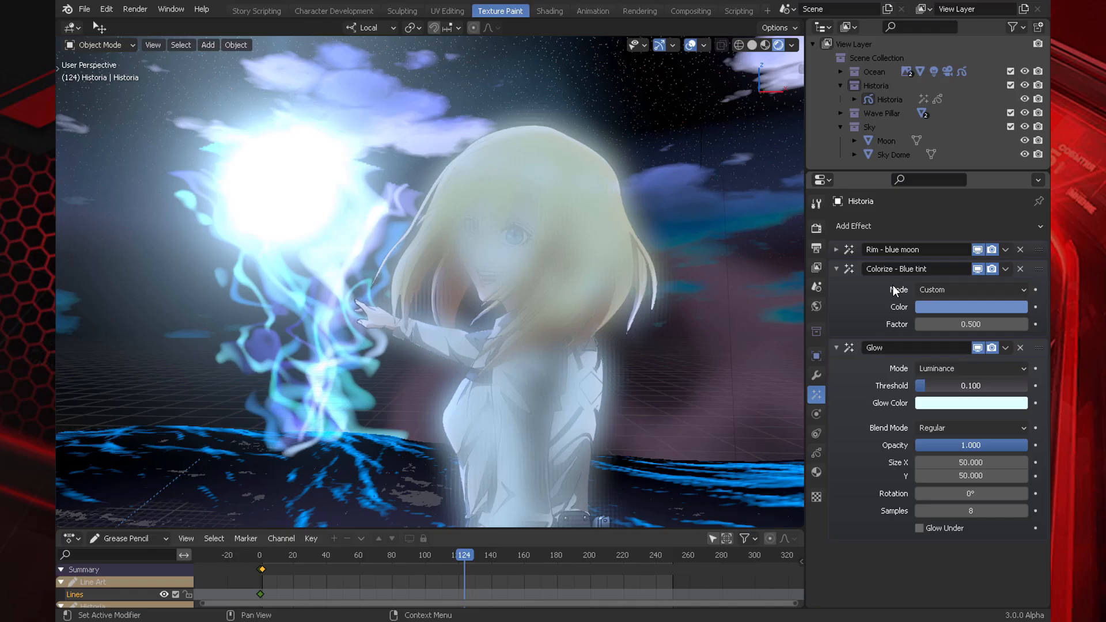
scroll(560, 140, "up", 2)
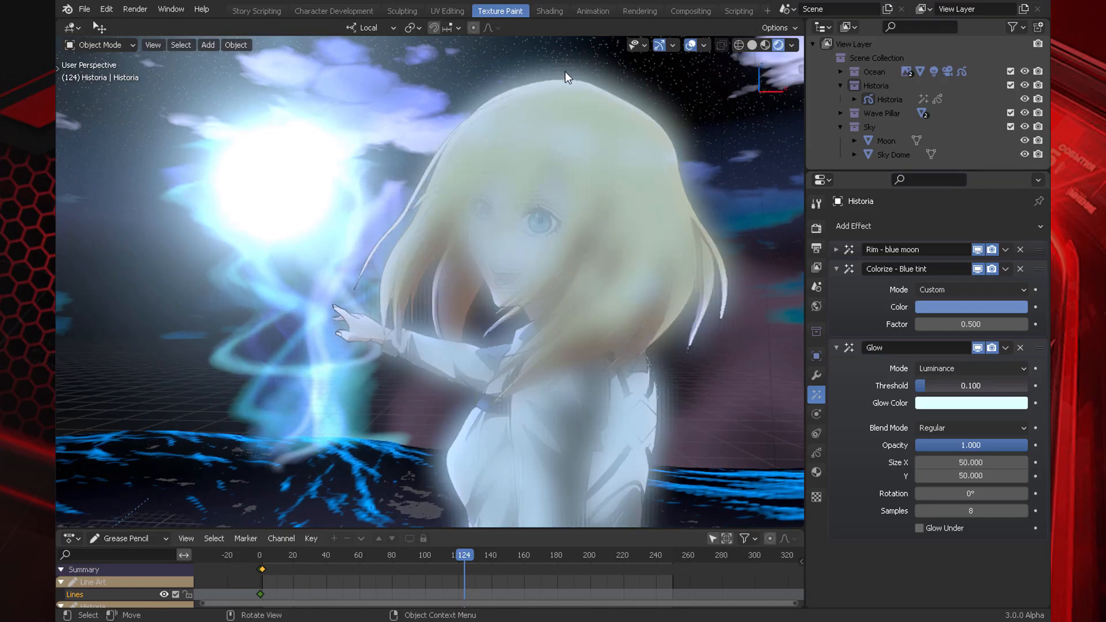
left_click(969, 511)
type("3")
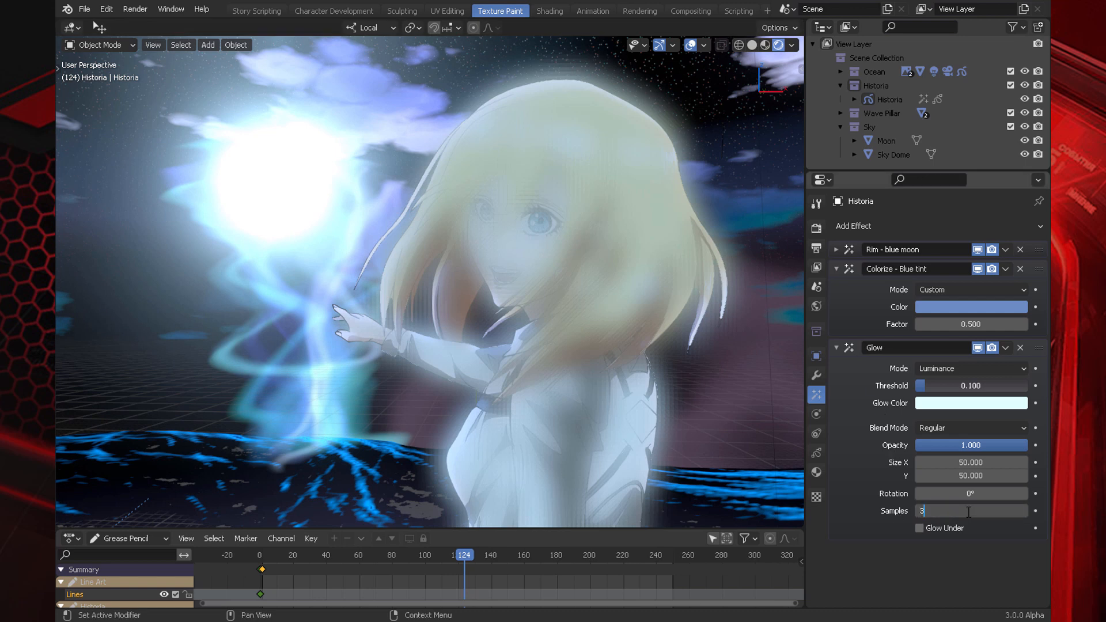
type("2")
key("Return")
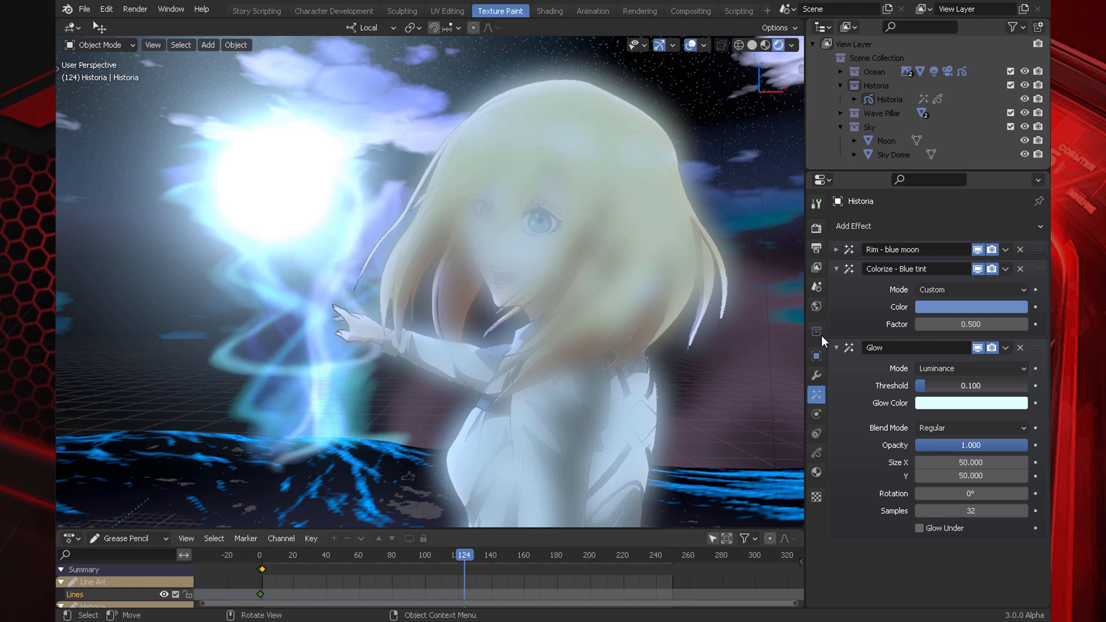
Step: Set the Glow effect's blend mode to Add and its luminance threshold to 0.600
left_click(973, 428)
left_click(934, 458)
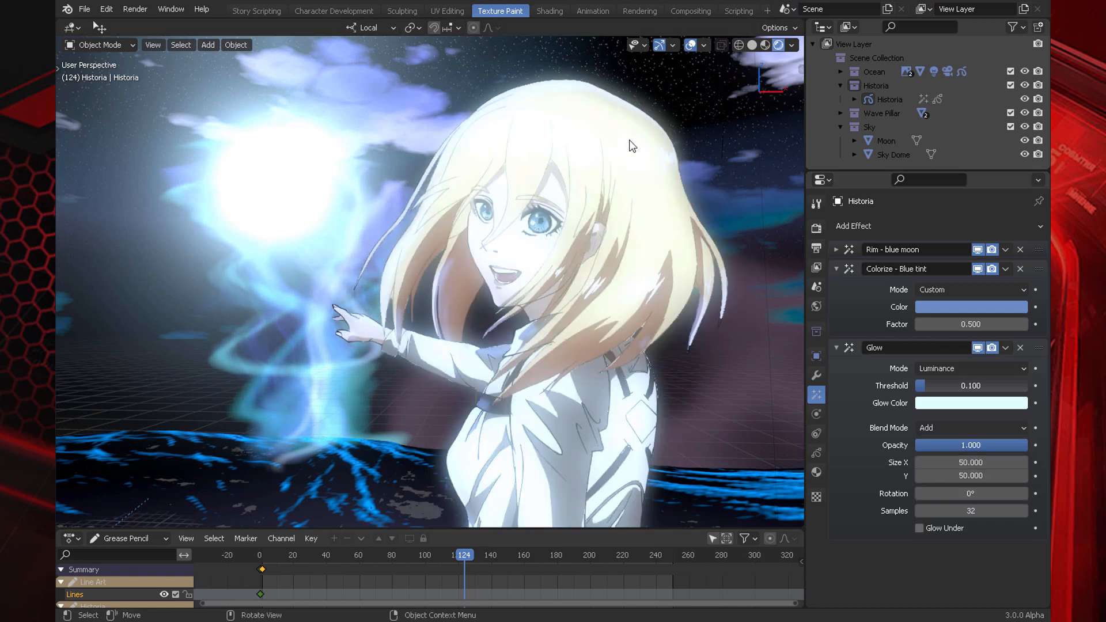
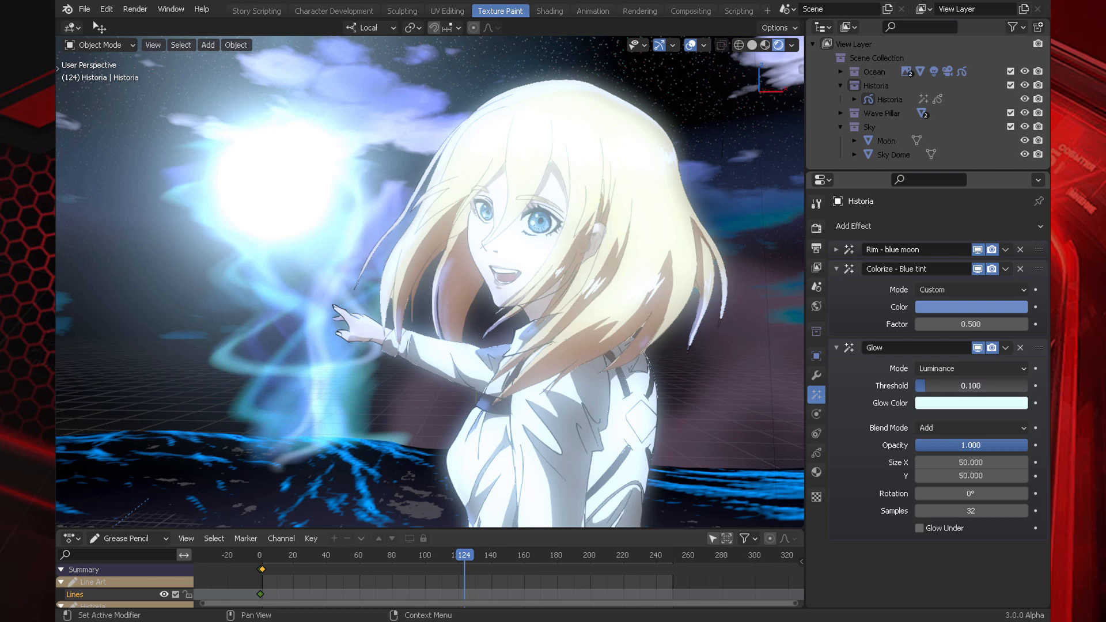
left_click_drag(926, 385, 983, 385)
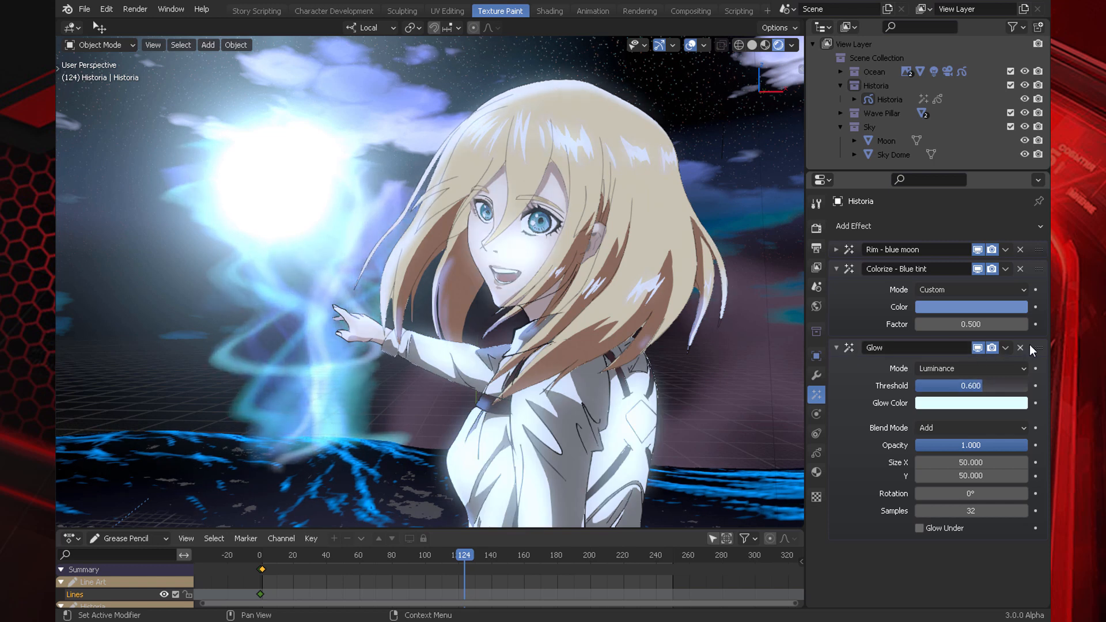
Step: Place the Glow effect before the Colorize effect and set its threshold to 0.721
left_click_drag(1036, 348, 1036, 264)
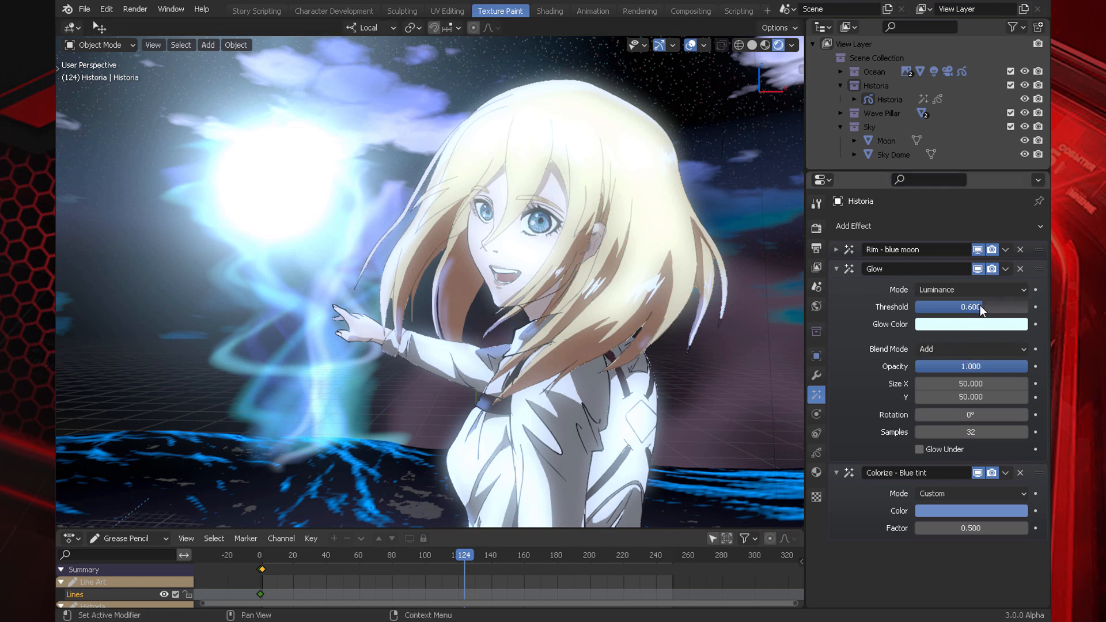
left_click_drag(980, 306, 996, 306)
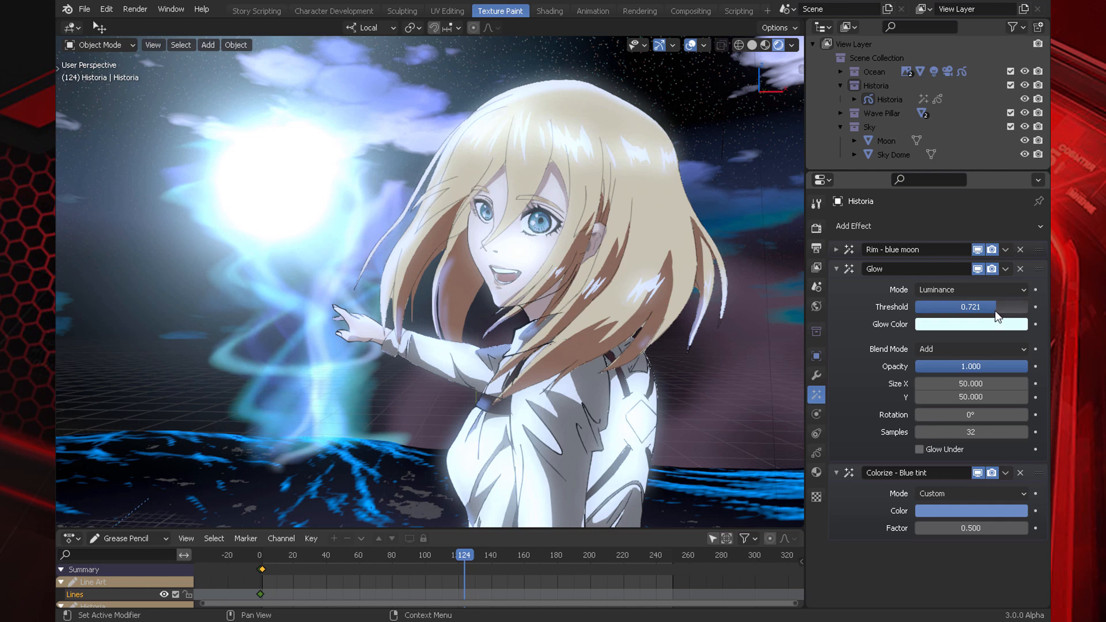
middle_click_drag(608, 165, 572, 92)
middle_click_drag(576, 137, 596, 237, "ctrl")
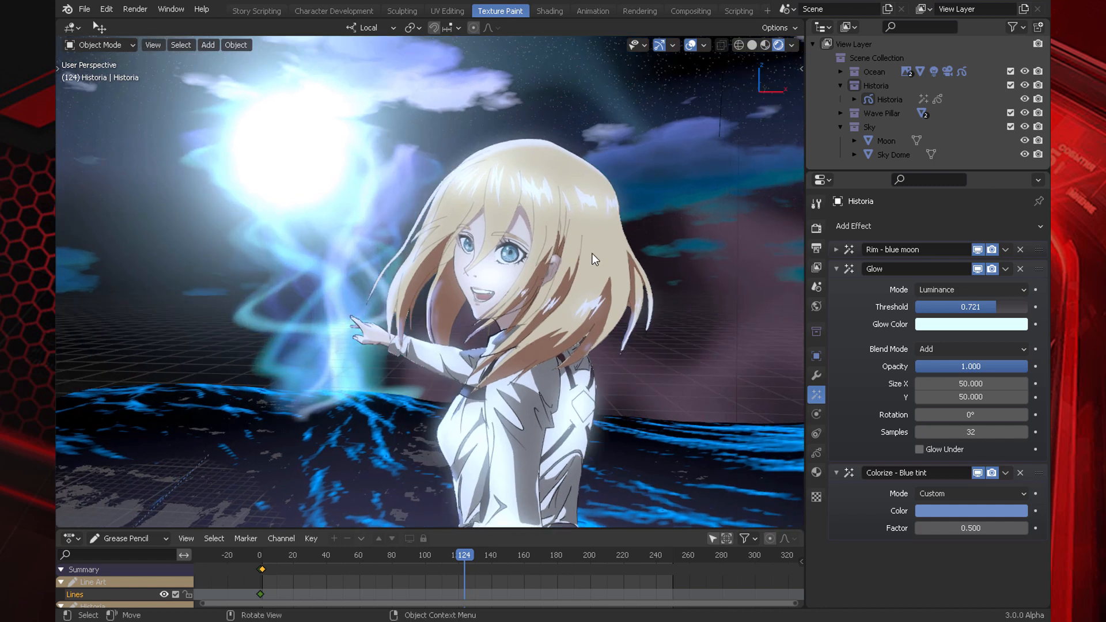
middle_click_drag(624, 289, 646, 214)
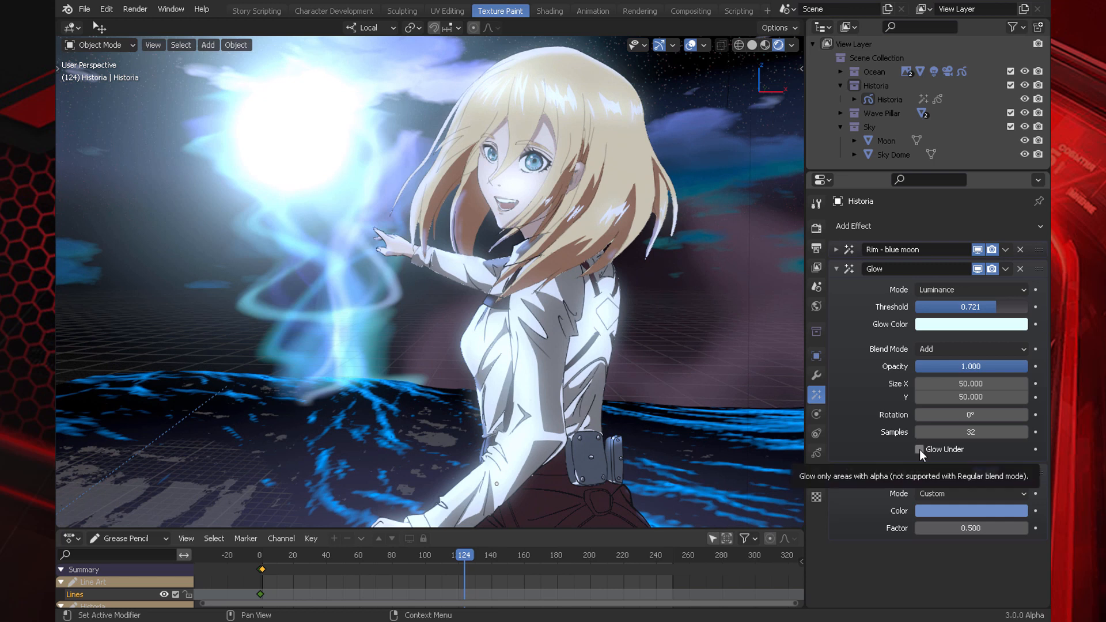
Step: Try the Glow effect's Glow Under option on the character and turn it back off
left_click(919, 450)
middle_click_drag(562, 207, 631, 106)
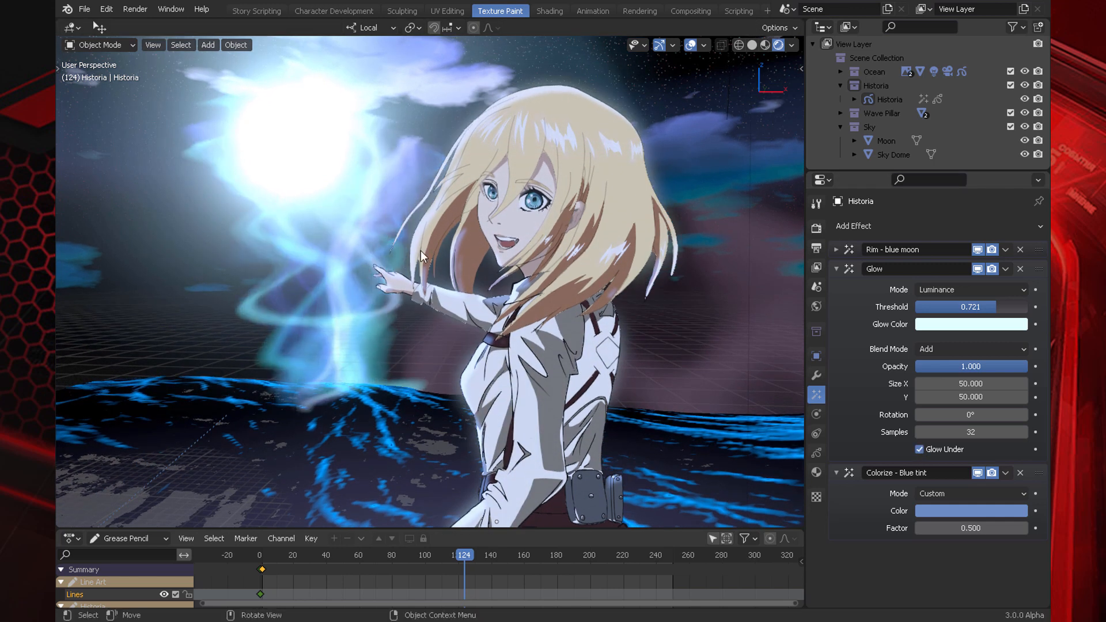
left_click(921, 450)
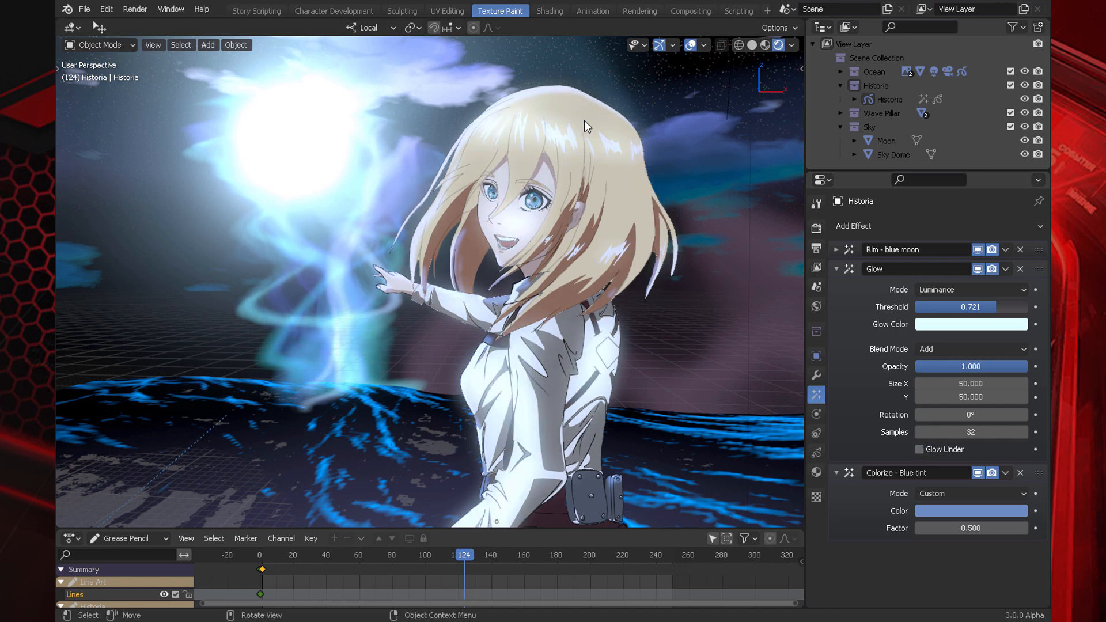
Step: Compare the camera view with the scene's Bloom switched off, and turn Bloom back on
key("KP_0")
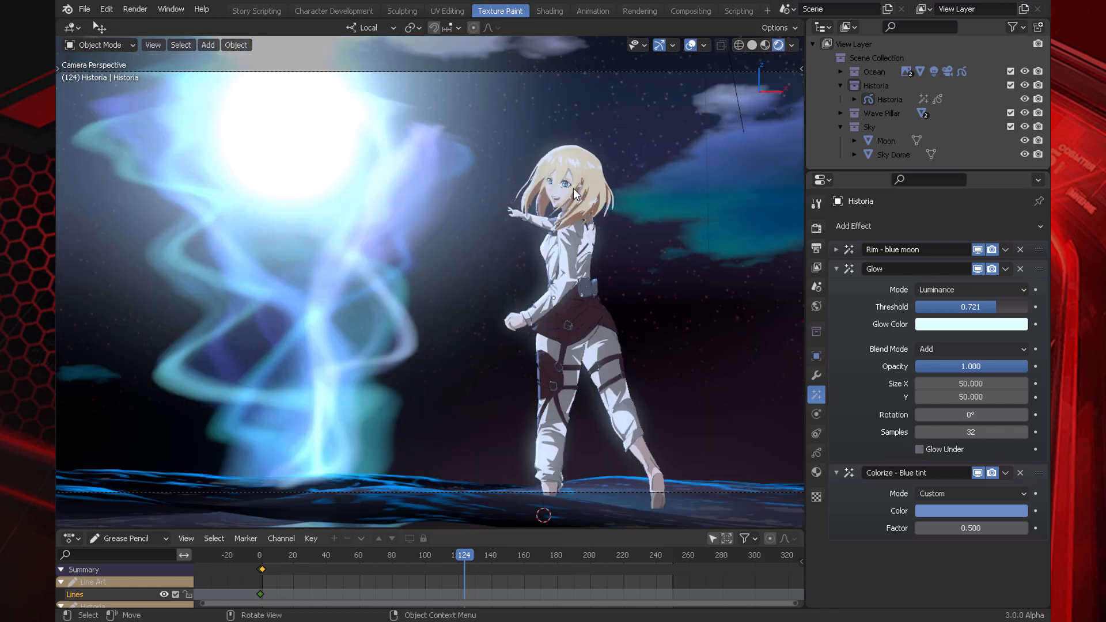
left_click(816, 228)
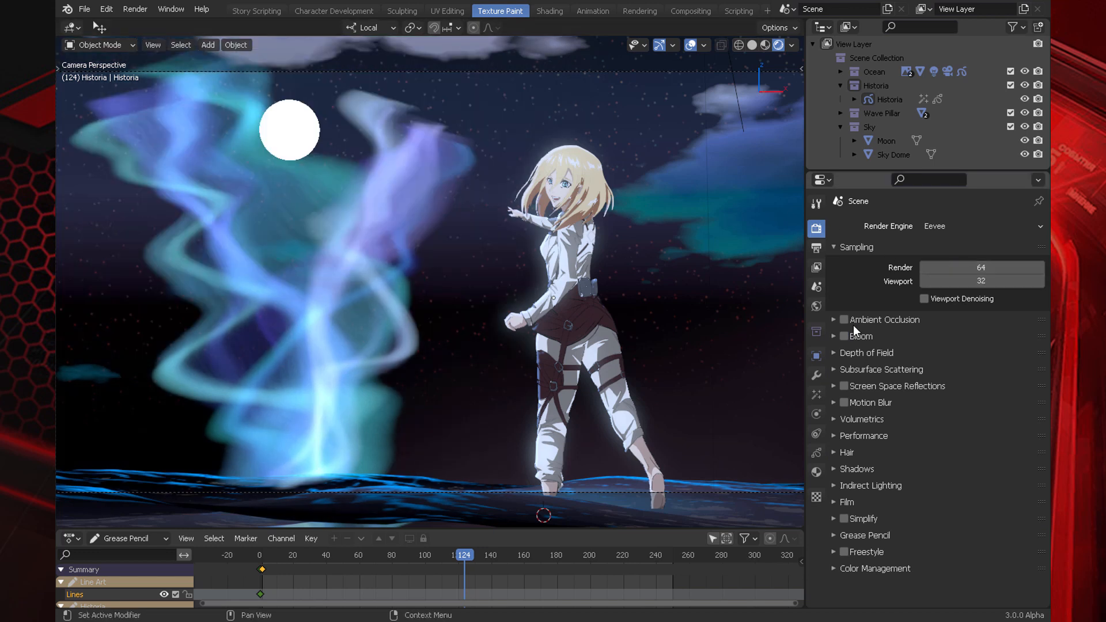
left_click(845, 335)
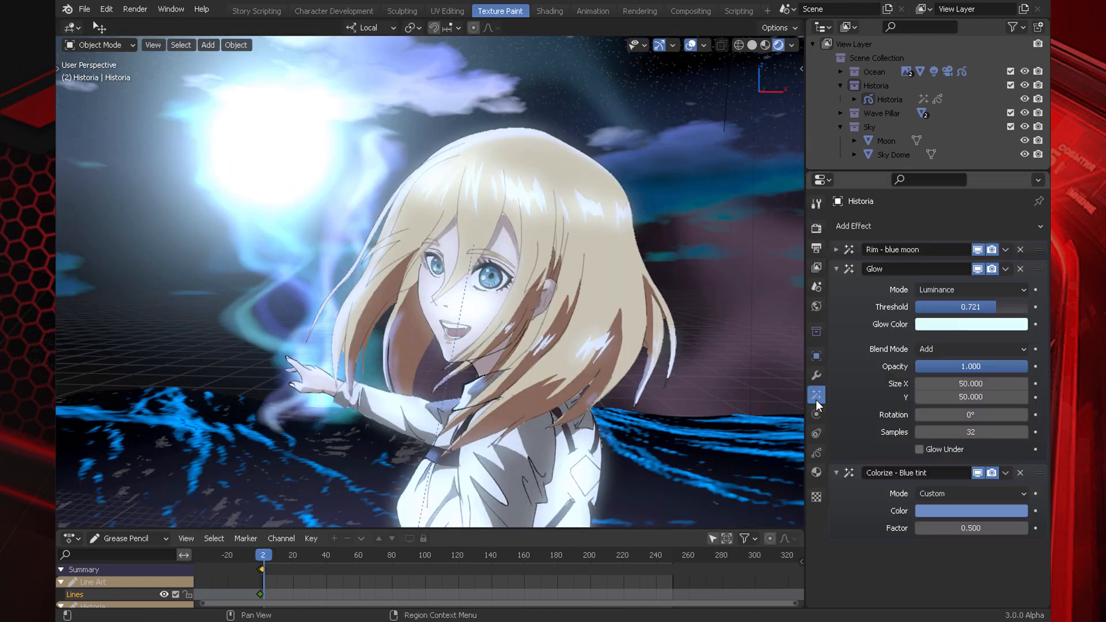
Step: Collapse the character's effects and rename the Glow effect "Glow - Over hair and face"
left_click_drag(836, 250, 832, 288)
left_click(836, 288)
double_click(906, 269)
type("Iron fan and face")
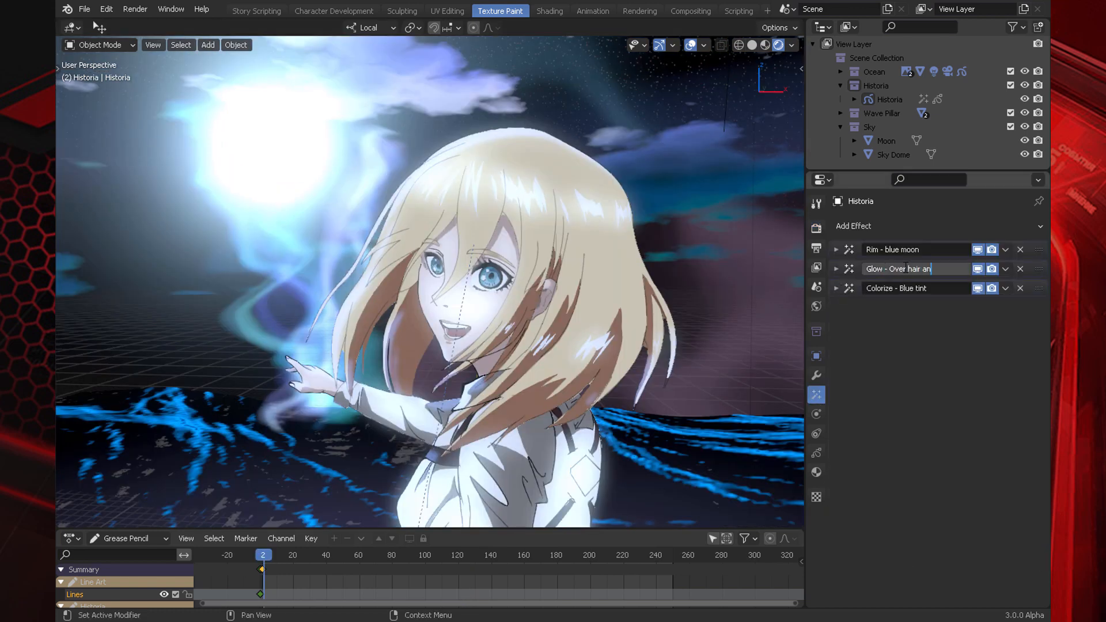
key("Return")
Step: Add a Blur effect to the character
left_click(869, 225)
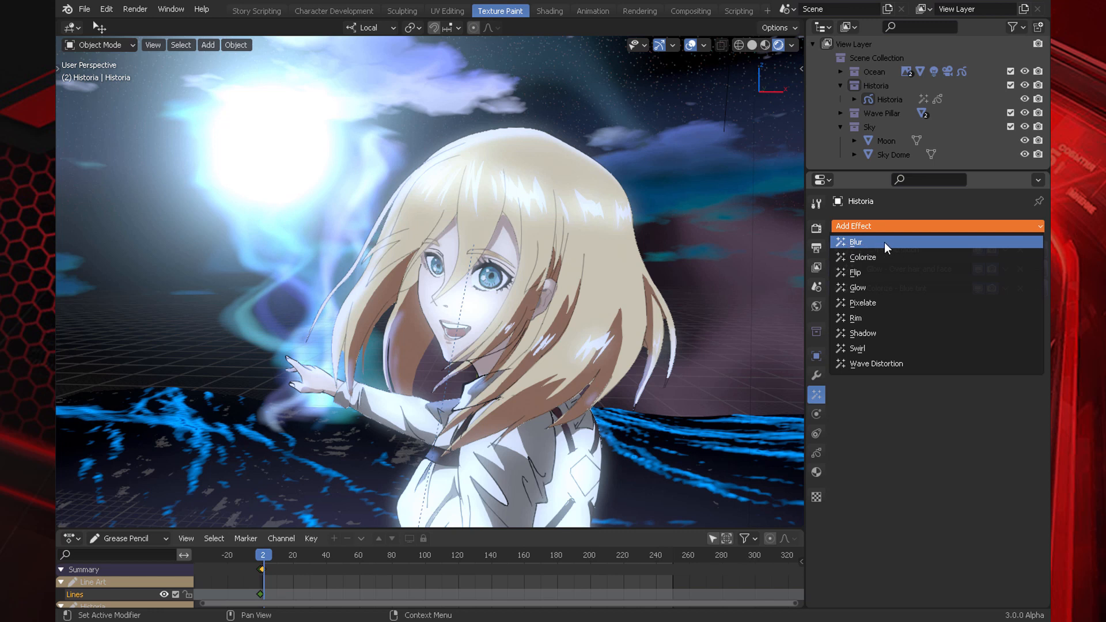
left_click(884, 242)
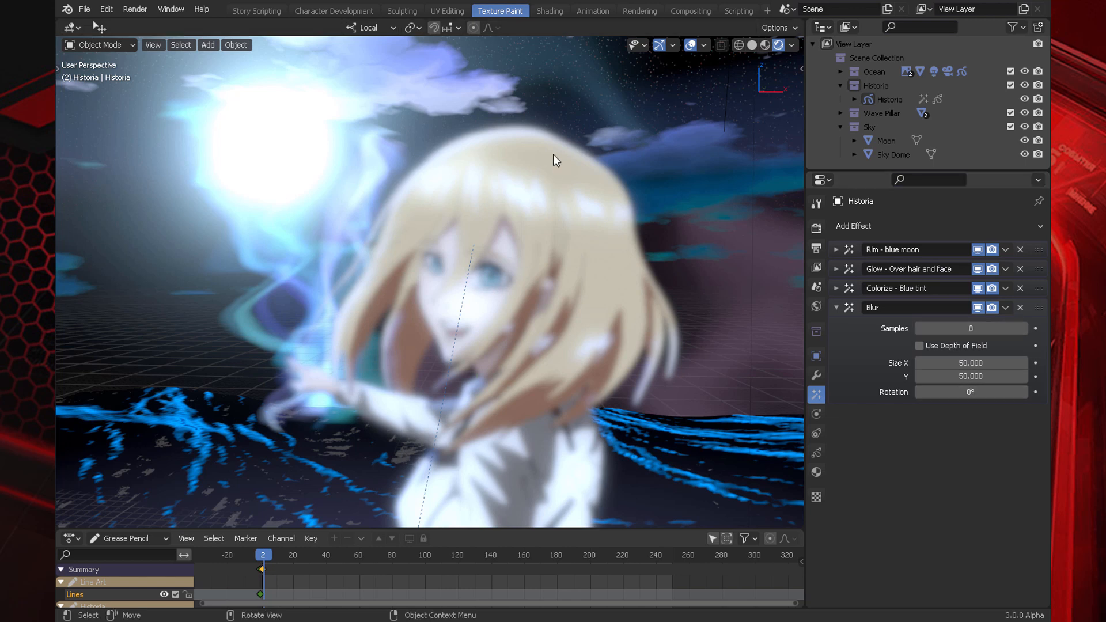
Step: Set the Blur effect's size X and Y to 0 and its samples to 16
left_click(956, 362)
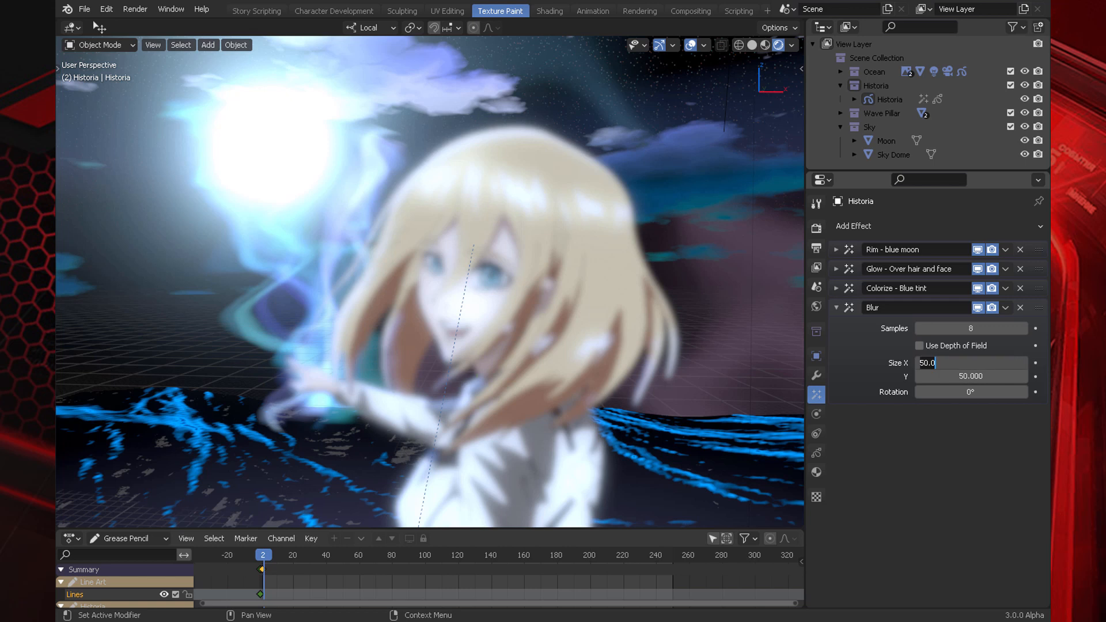
key("Return")
left_click(955, 362)
type("0")
key("Return")
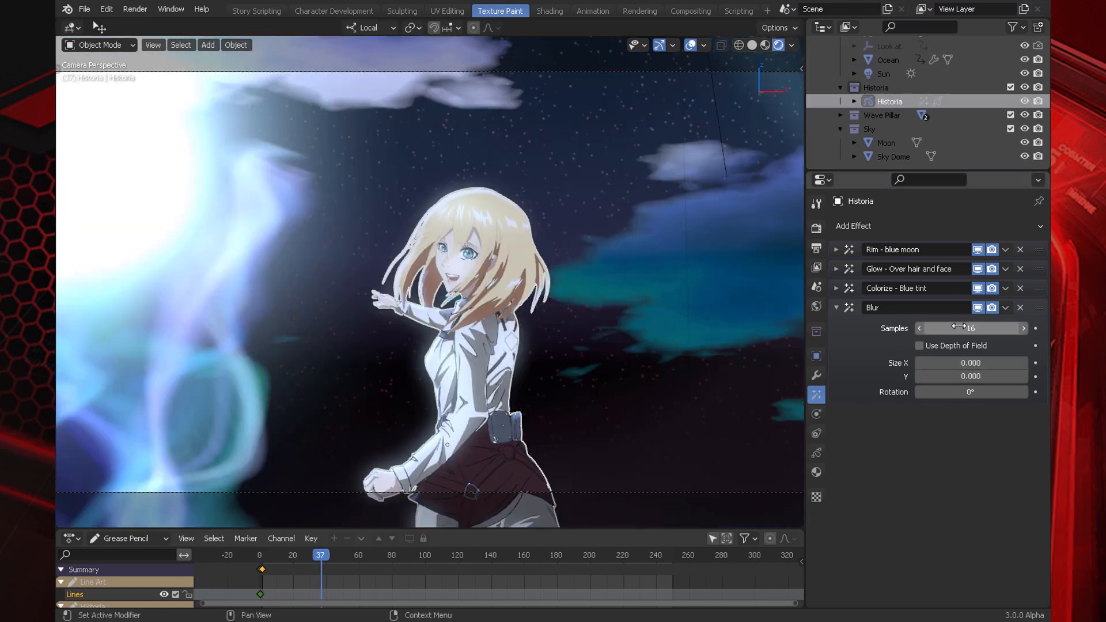
scroll(957, 329, "up", 8, "ctrl")
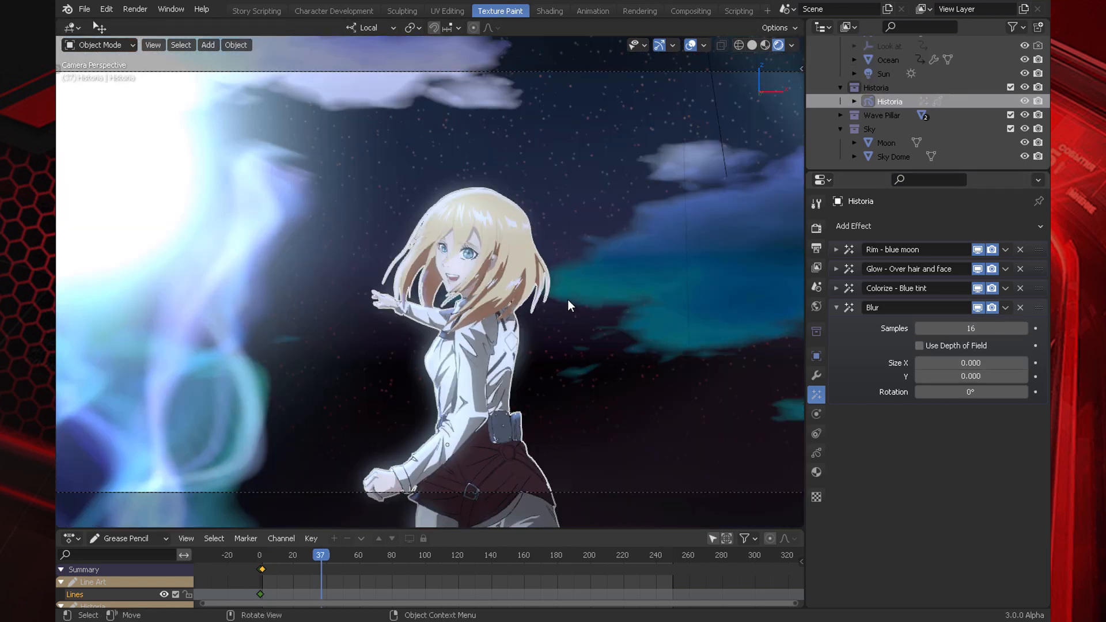
key("KP_0")
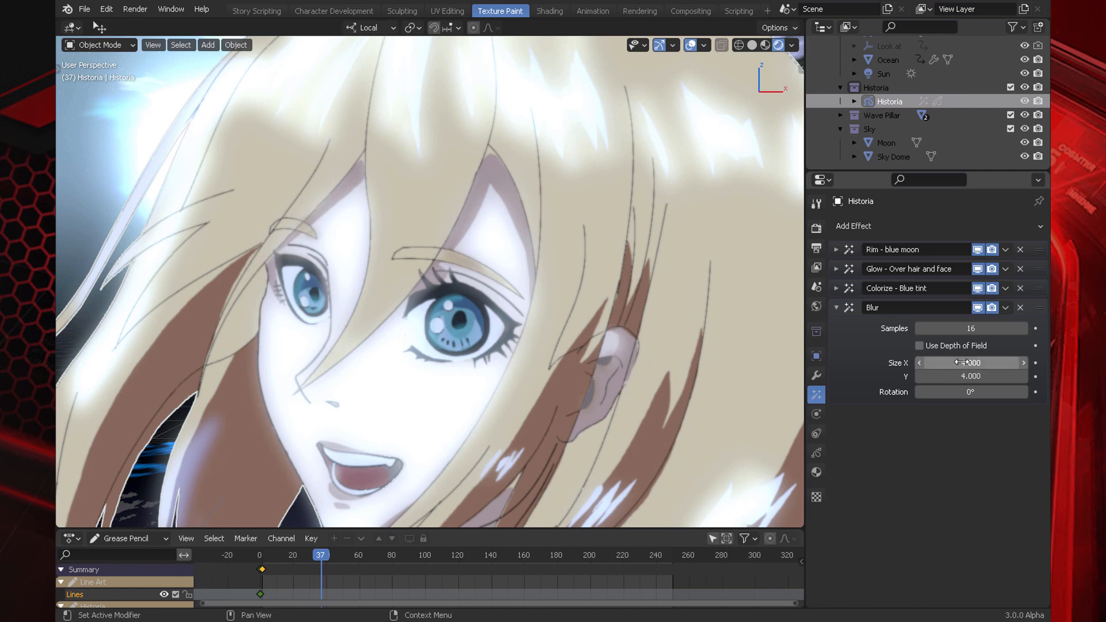
Step: Set the Blur effect's size X and Y to 2
left_click(961, 363)
type("2")
key("Tab")
type("2")
key("Return")
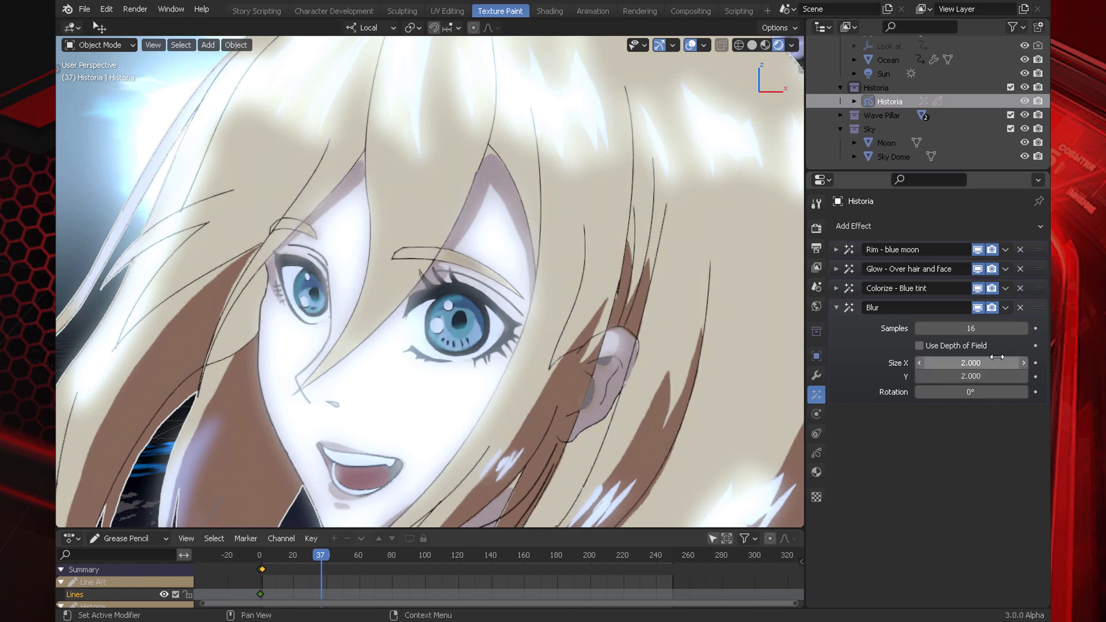
Step: Widen the 3D viewport and examine the blurred linework around the character's eyes up close
scroll(388, 187, "up", 3)
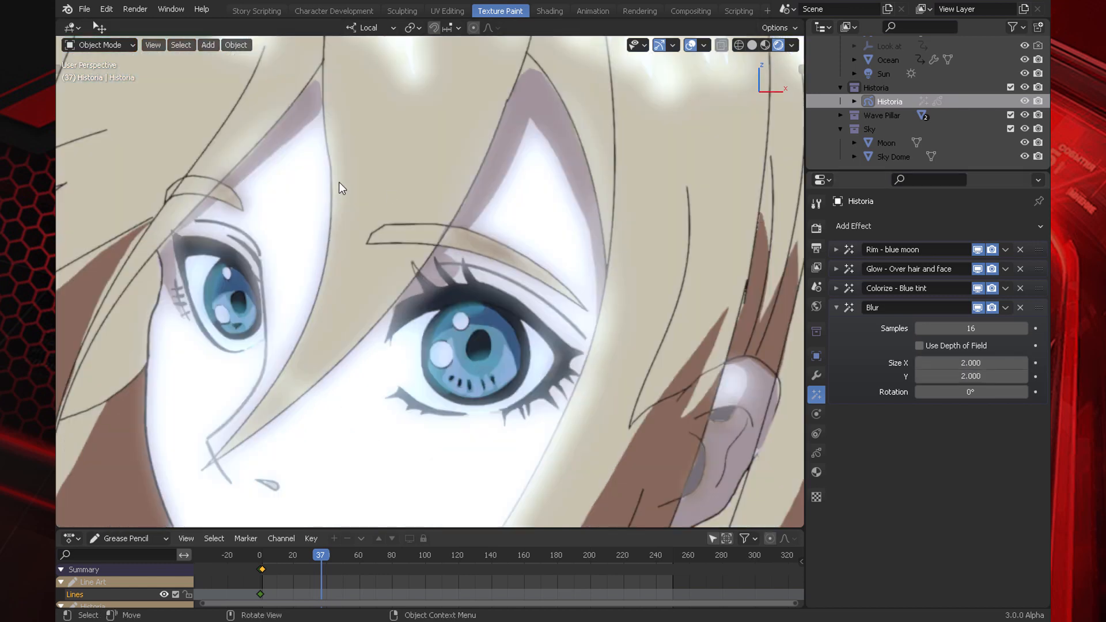
scroll(334, 209, "up", 4)
middle_click_drag(149, 265, 310, 211, "shift")
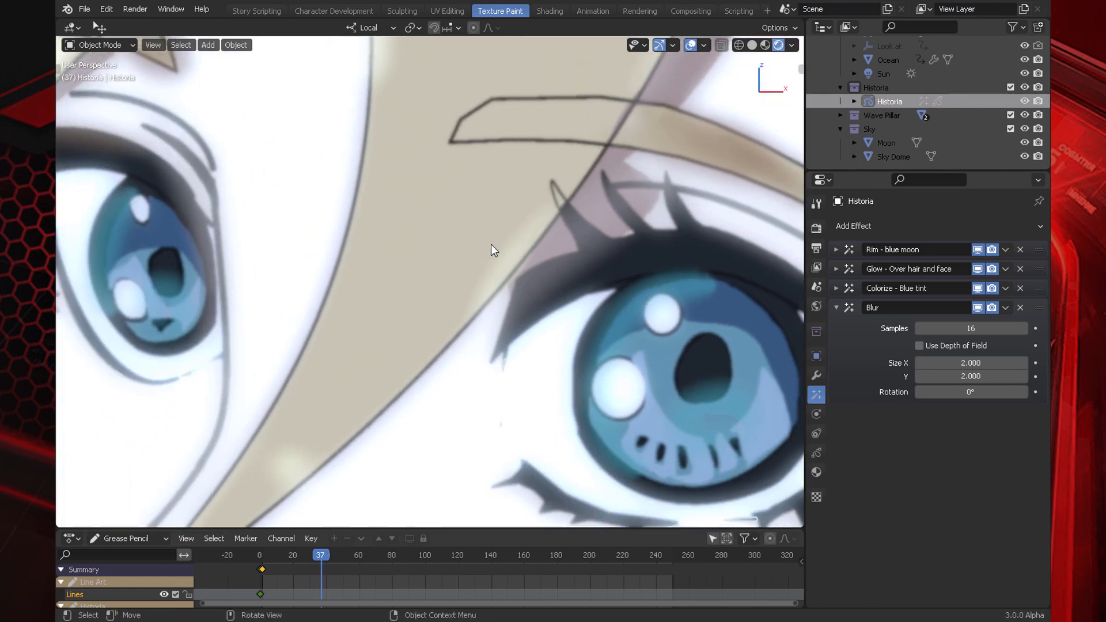
scroll(520, 244, "down", 4)
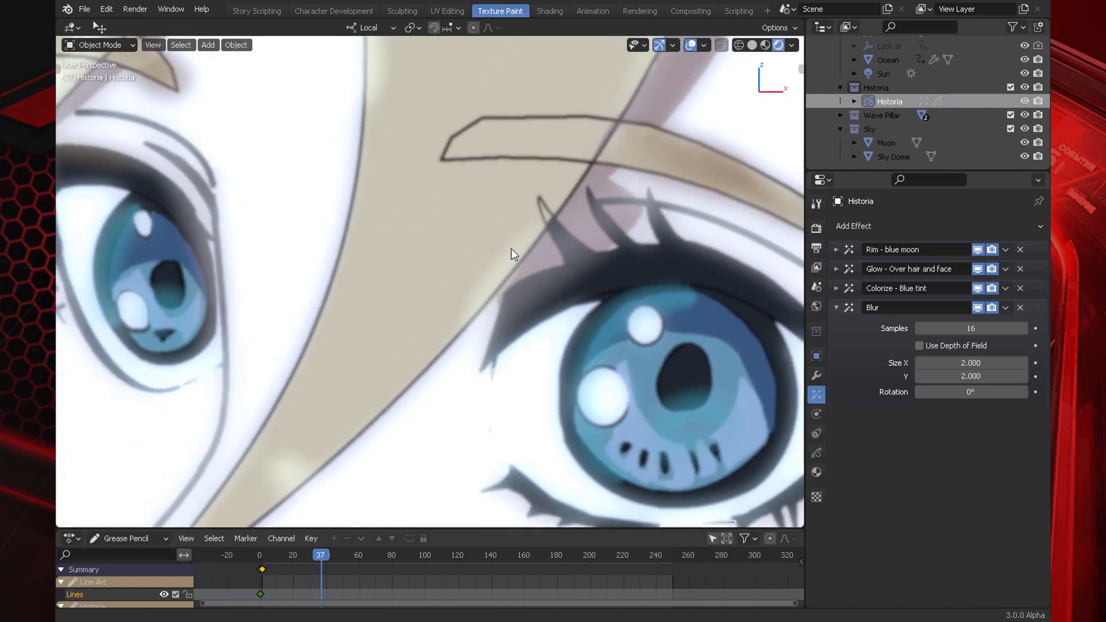
scroll(504, 256, "up", 3)
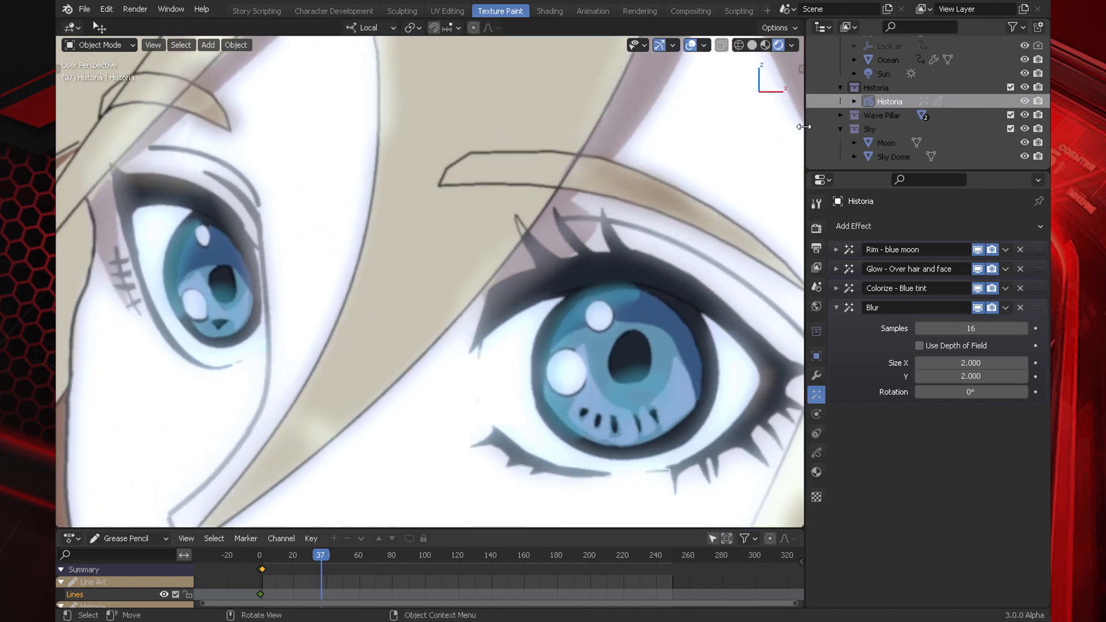
left_click_drag(804, 128, 798, 152)
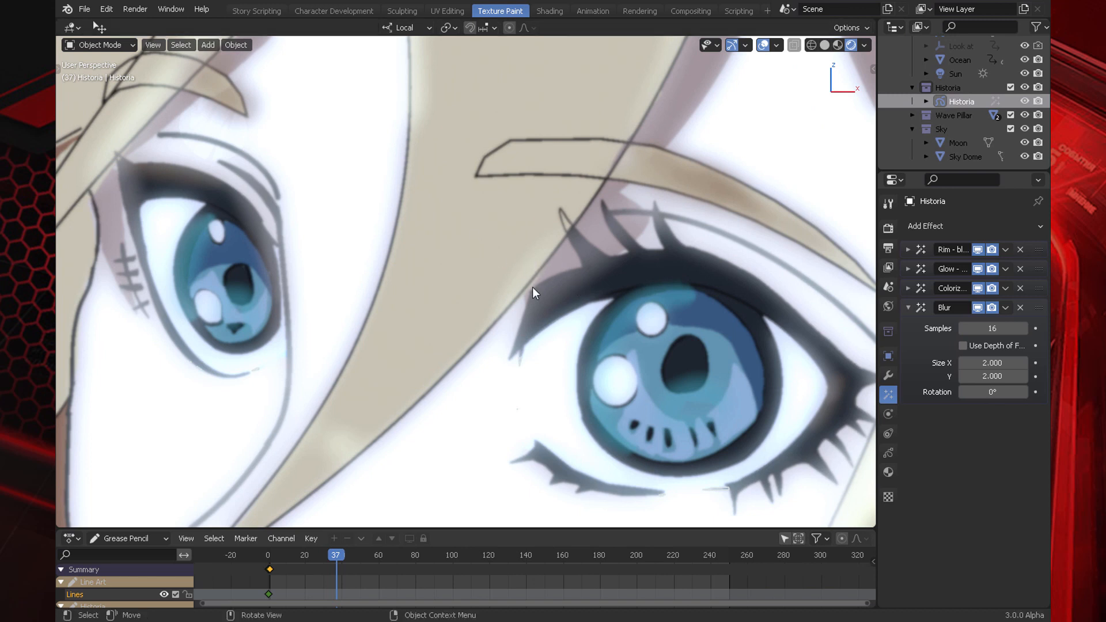
Step: Compare the eyes with the Blur, Colorize, Glow and Rim effects switched off in the viewport, and turn all four back on
left_click(978, 307)
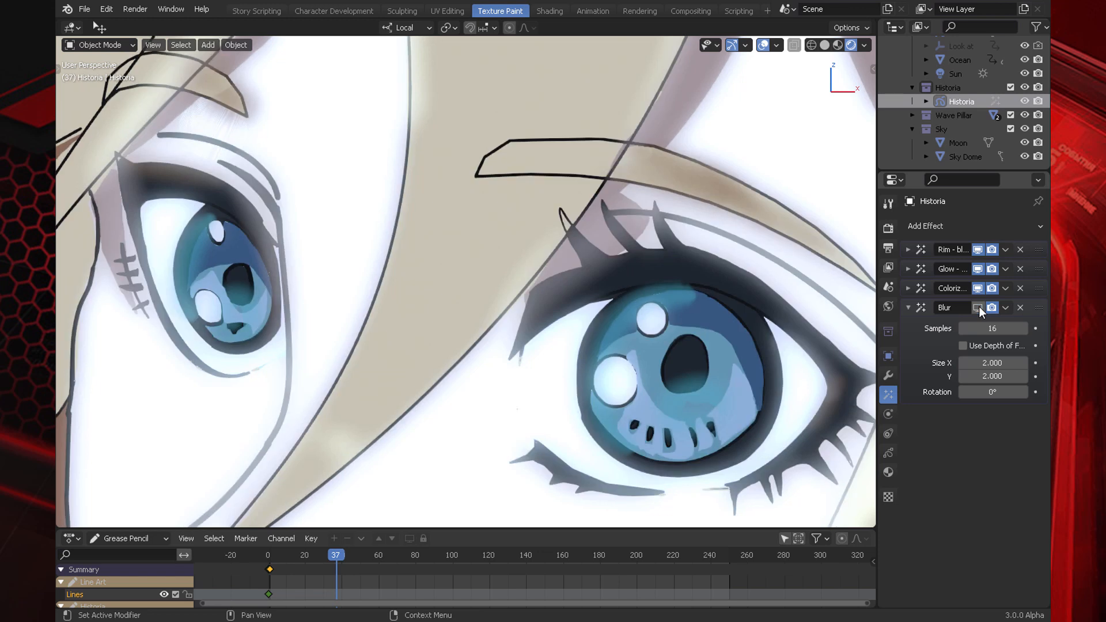
left_click(977, 287)
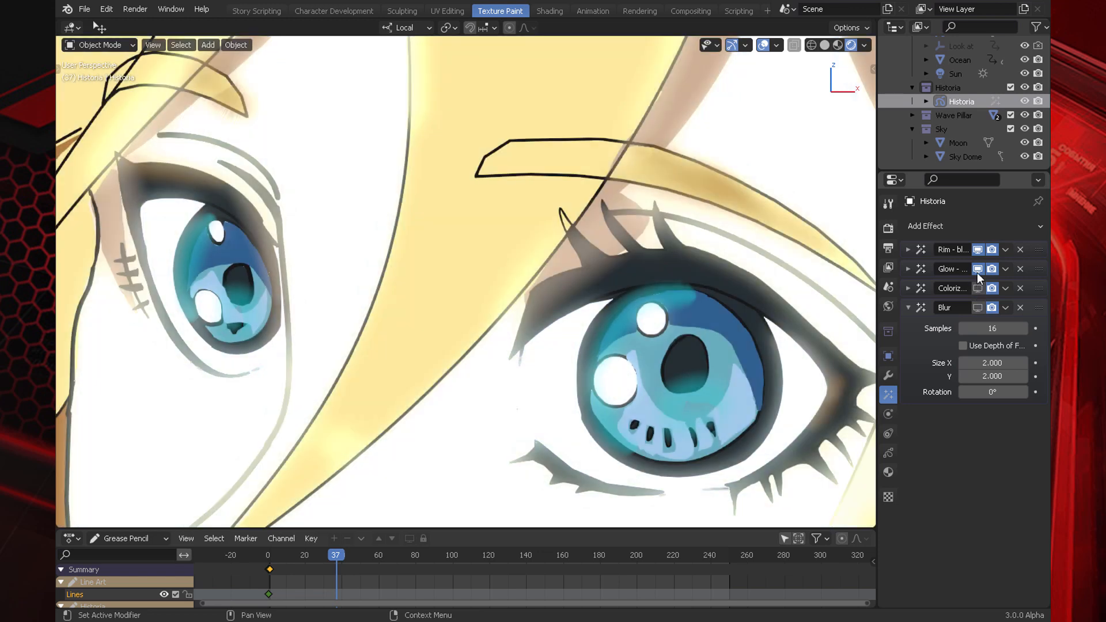
left_click(977, 269)
left_click(977, 249)
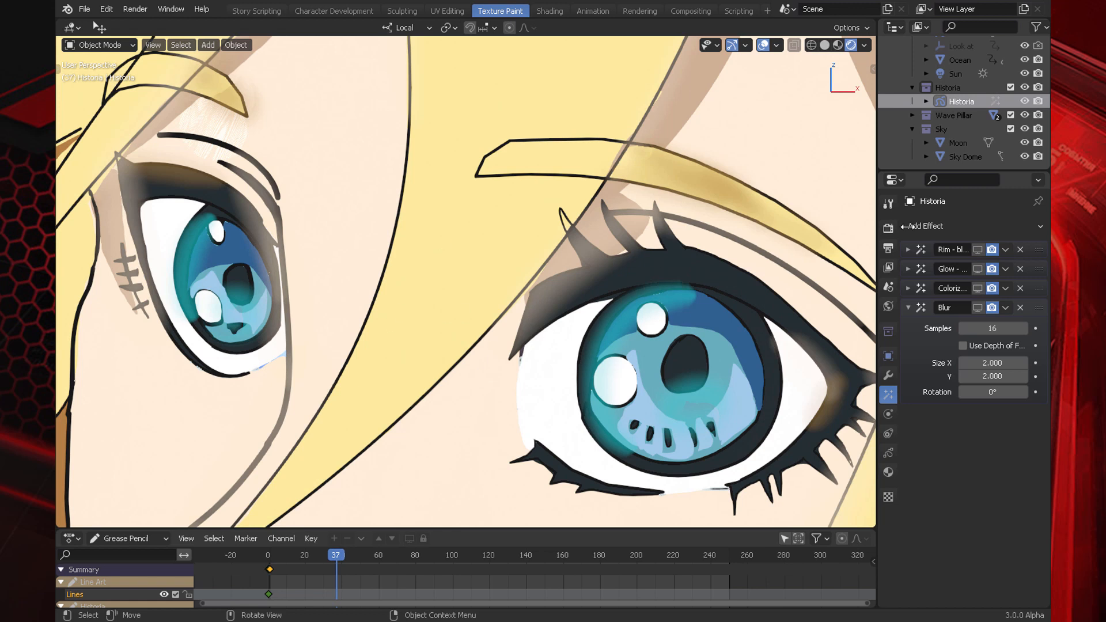
left_click(977, 268)
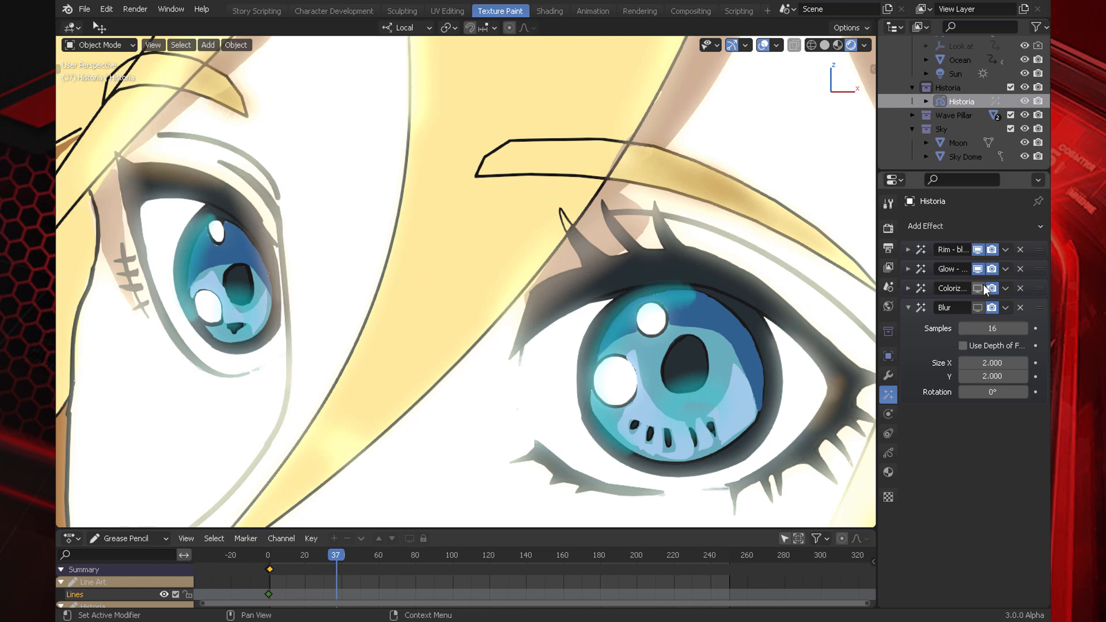
left_click(979, 288)
left_click(977, 308)
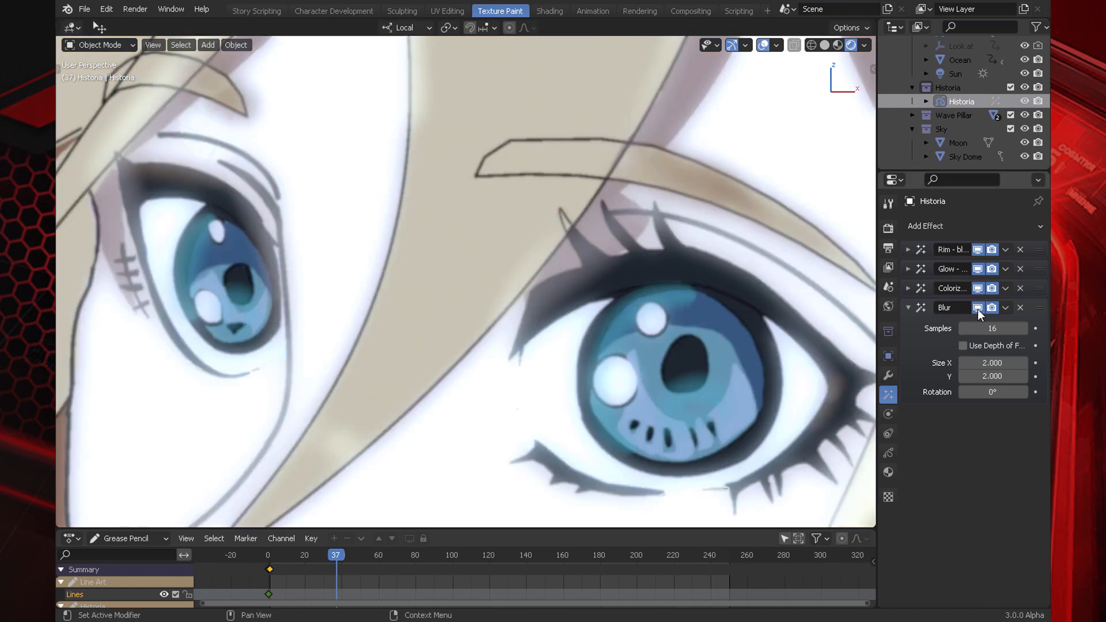
Step: Set the Blur effect's size X and Y to 1.4
left_click(999, 362)
type("1.4")
key("Tab")
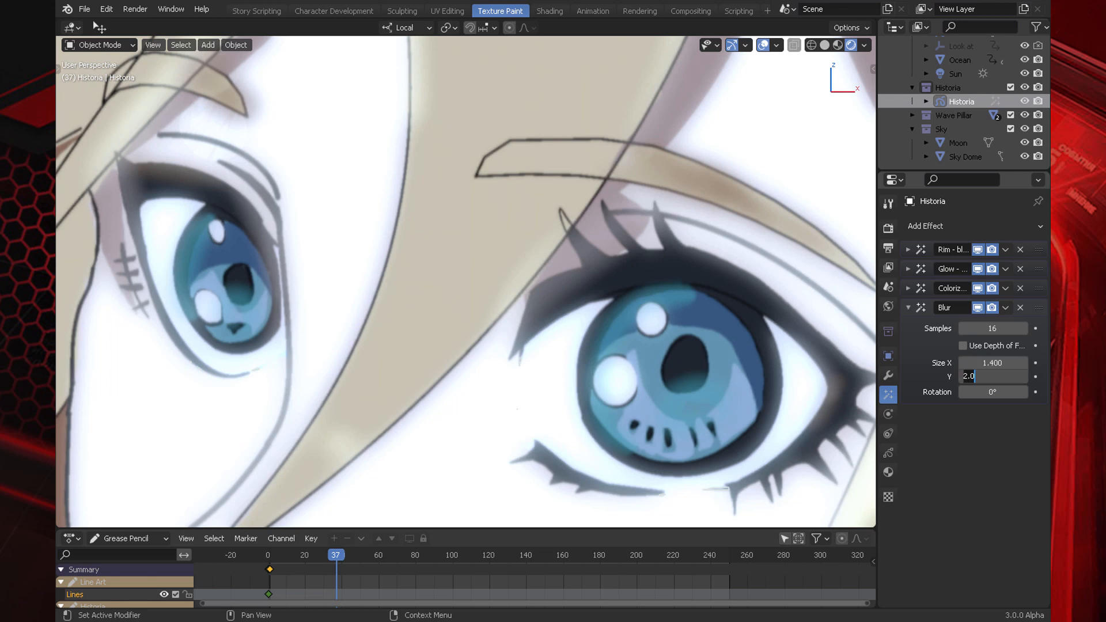
type("1.4")
key("Return")
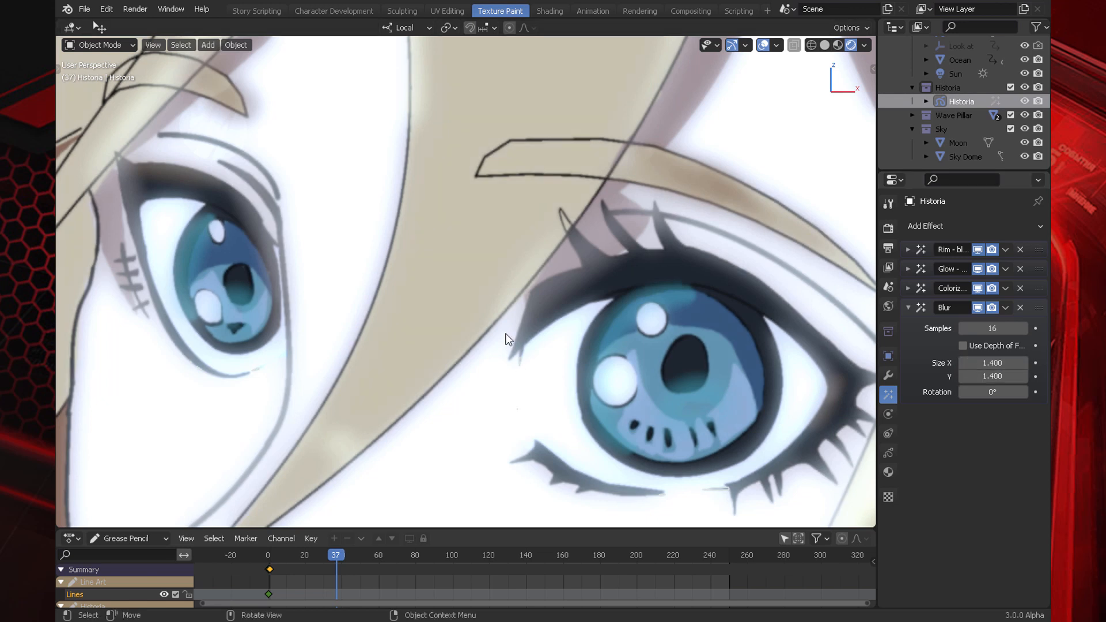
scroll(515, 329, "down", 10)
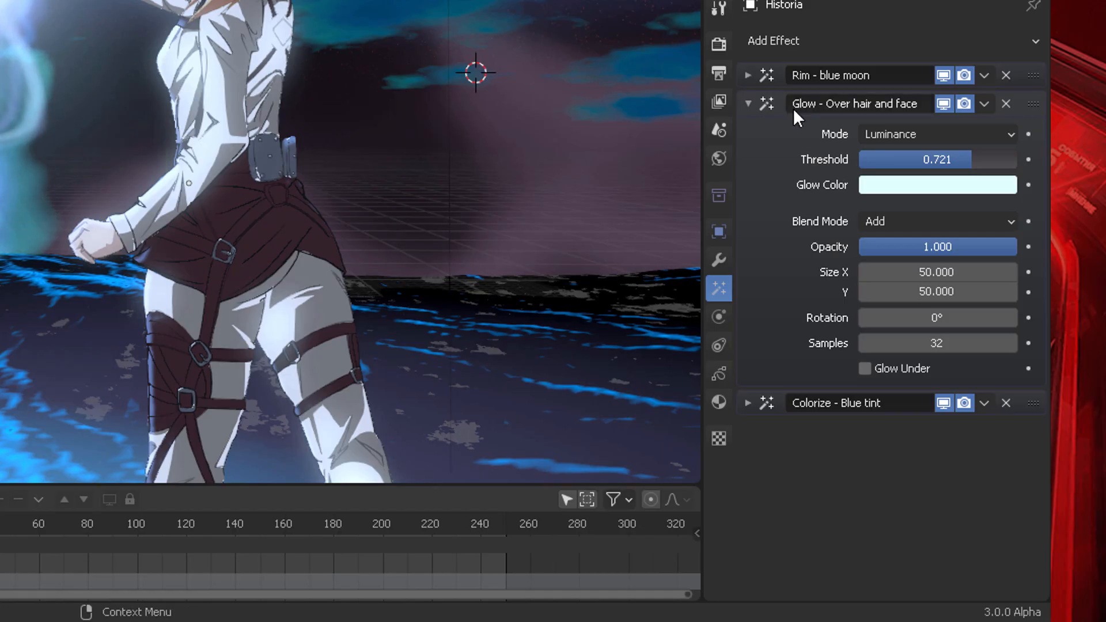
Step: Try the Glow effect's Glow Under option, turn it back off and collapse the effect's settings
left_click(865, 368)
left_click(864, 368)
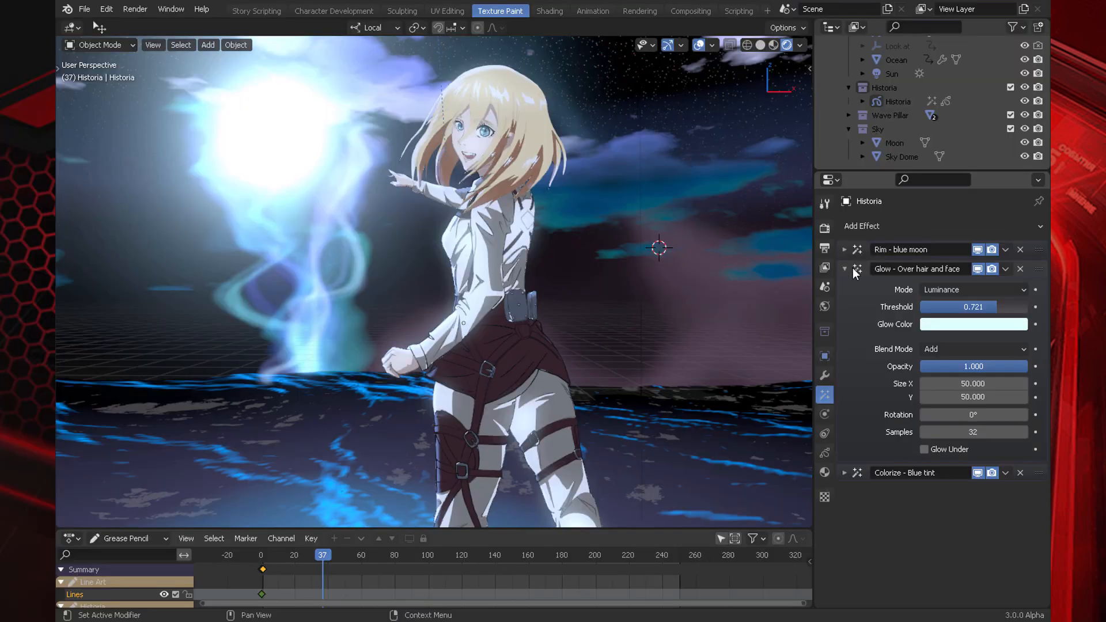
left_click(853, 269)
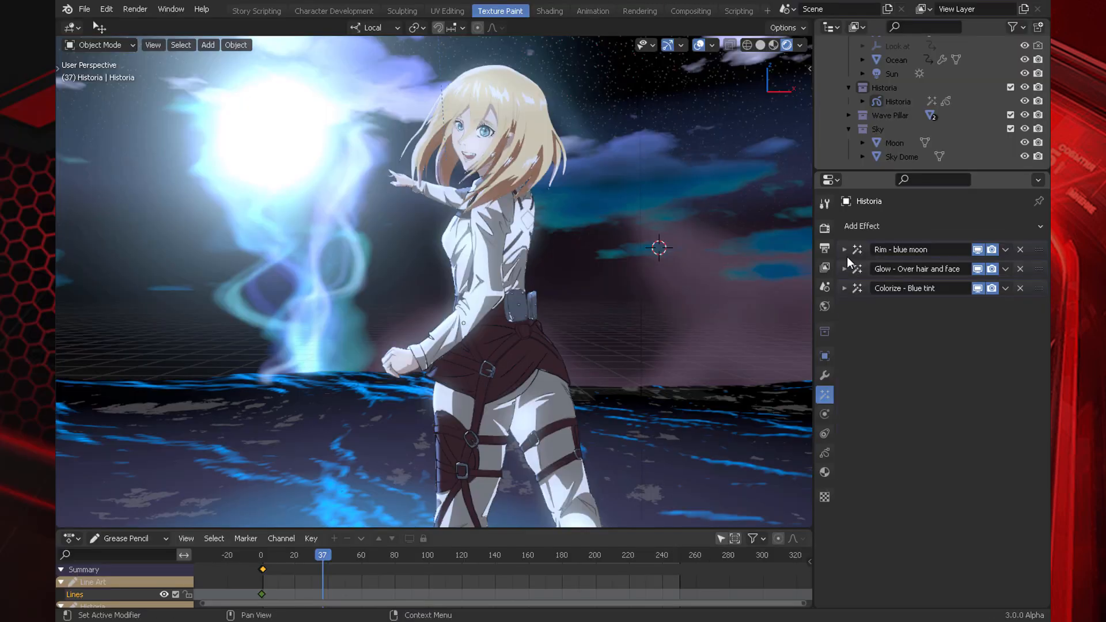
Step: Add a Blur effect to the character and set its size X and Y to 2.4
left_click(855, 226)
left_click(876, 243)
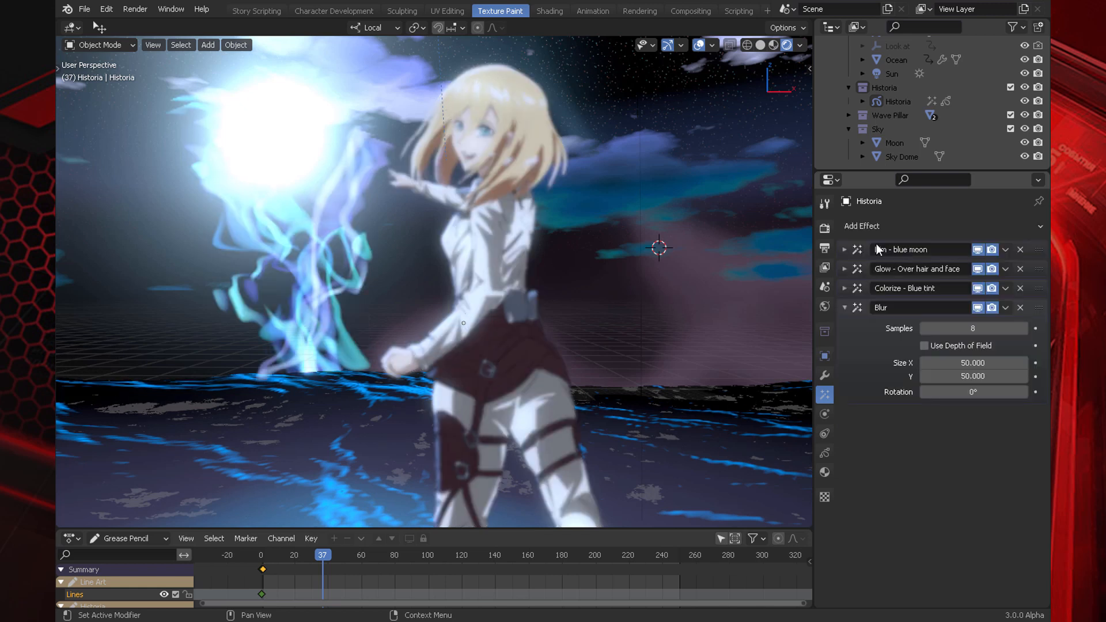
double_click(973, 363)
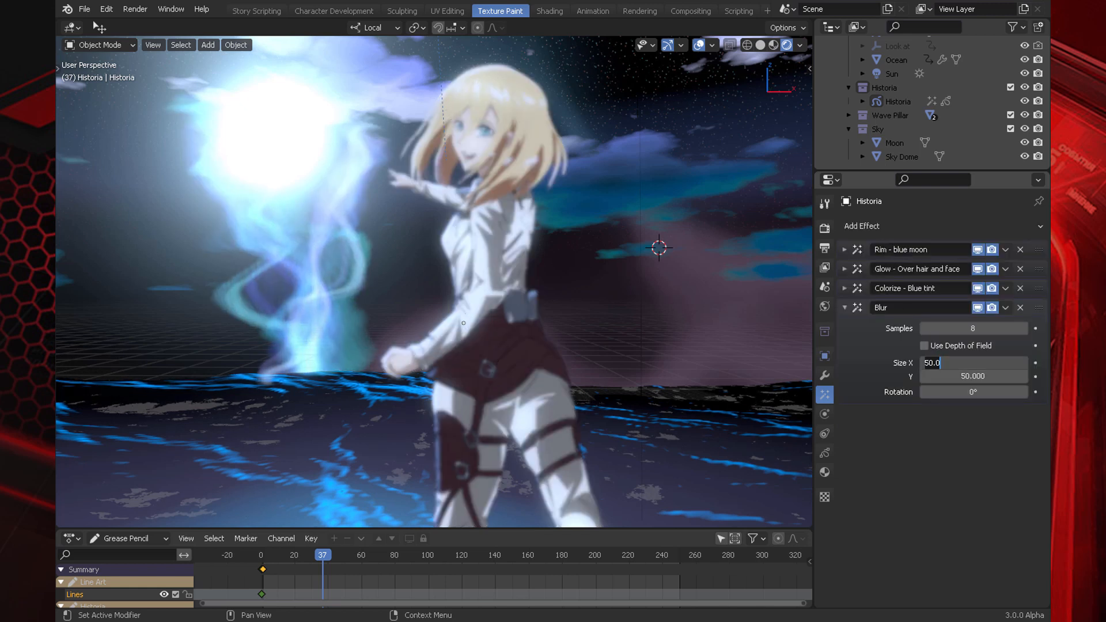
type("1")
type(".4")
key("Return")
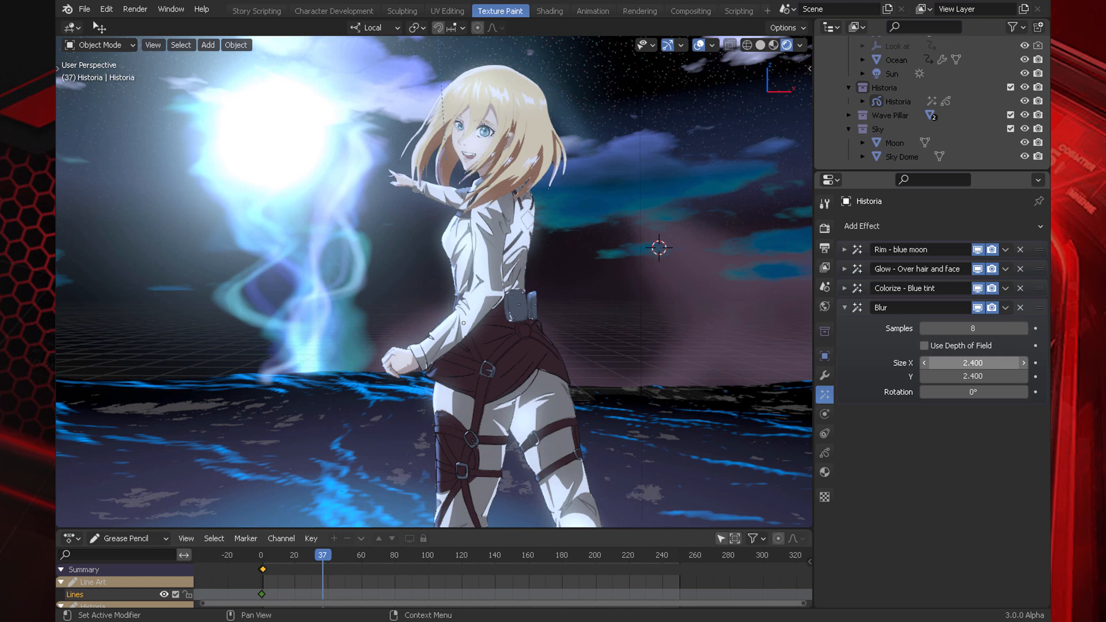
Step: Inspect the blurred character up close around the arm, belt, face and hair
middle_click_drag(611, 357, 599, 178)
middle_click_drag(602, 300, 606, 386, "shift")
scroll(607, 320, "up", 2)
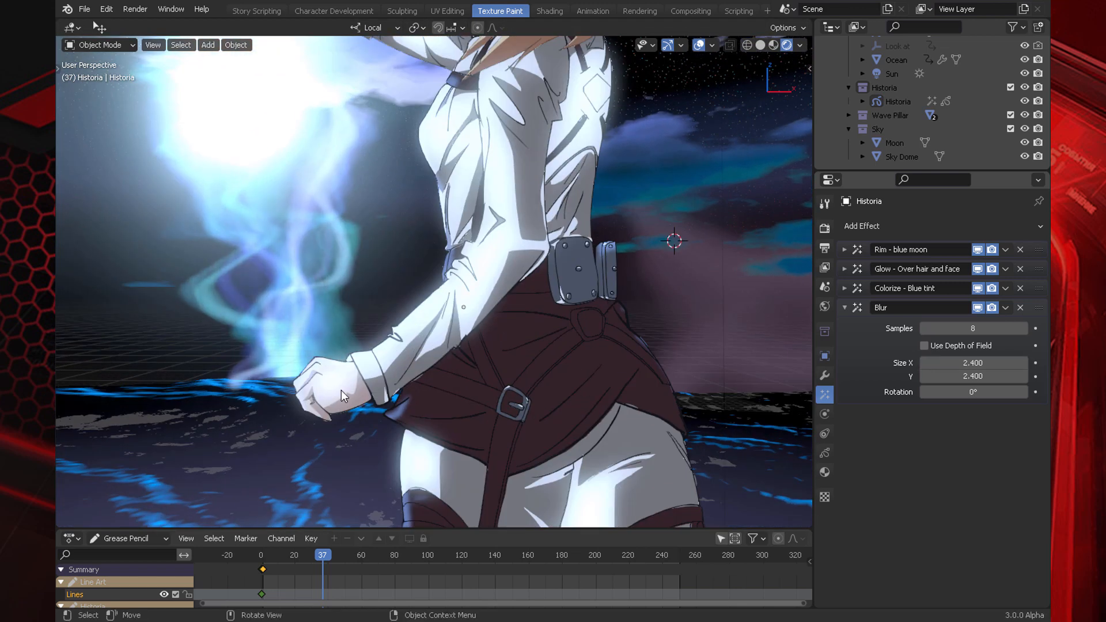
scroll(389, 351, "up", 3)
scroll(441, 361, "down", 2)
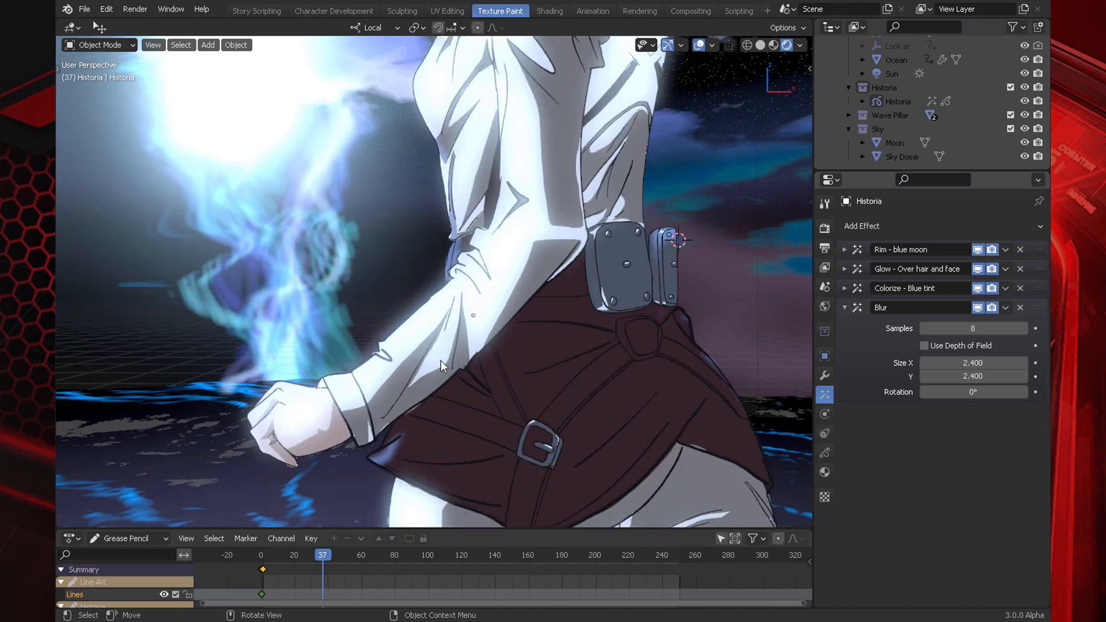
middle_click_drag(525, 251, 541, 310, "shift")
scroll(547, 304, "down", 2)
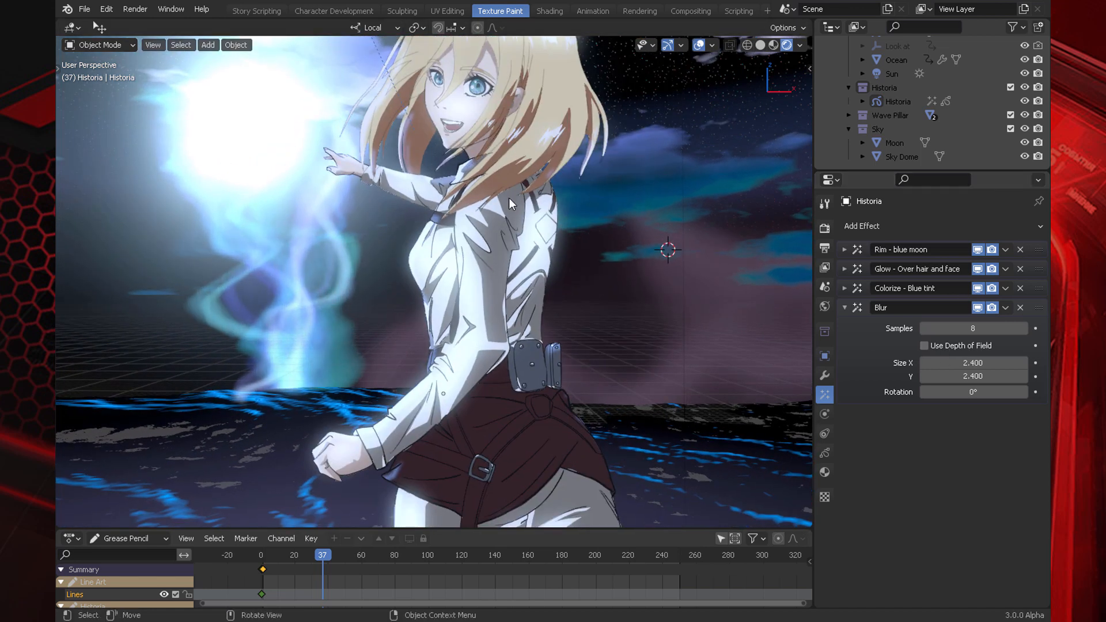
middle_click_drag(494, 242, 534, 203)
scroll(669, 255, "up", 5)
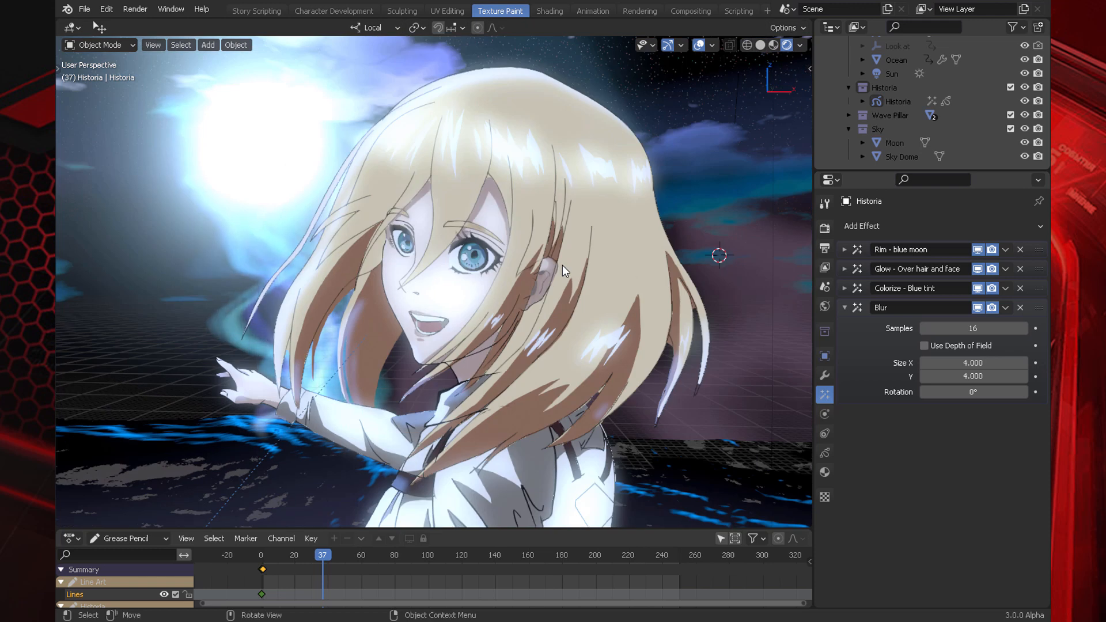
Step: Save the file from the camera view and move the playhead to frame 225
key("KP_0")
key("ctrl+s")
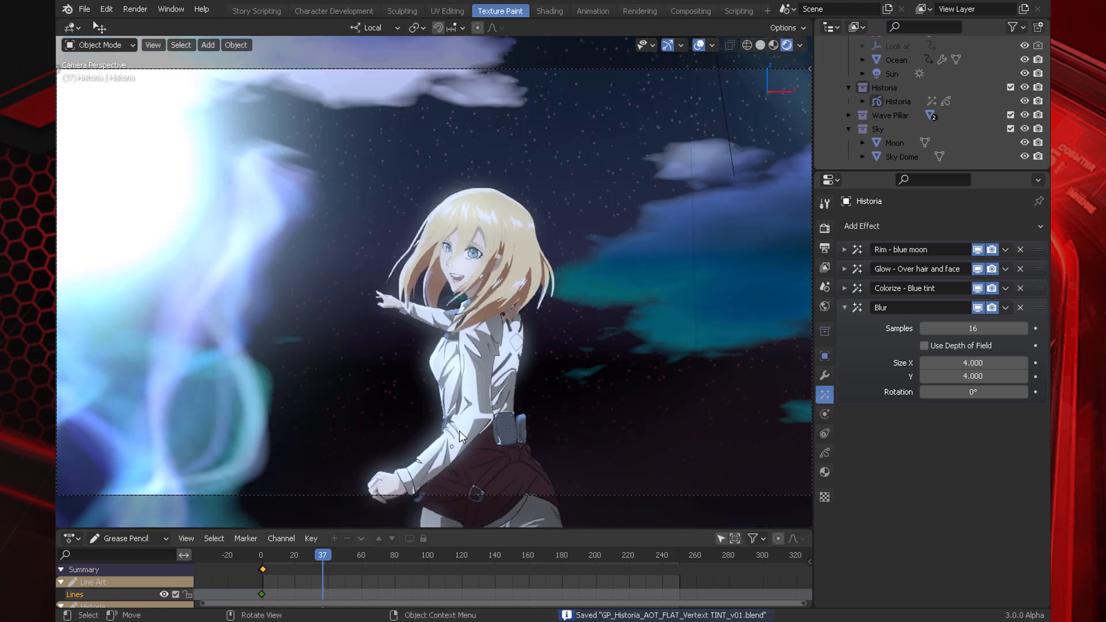
left_click_drag(286, 554, 634, 562)
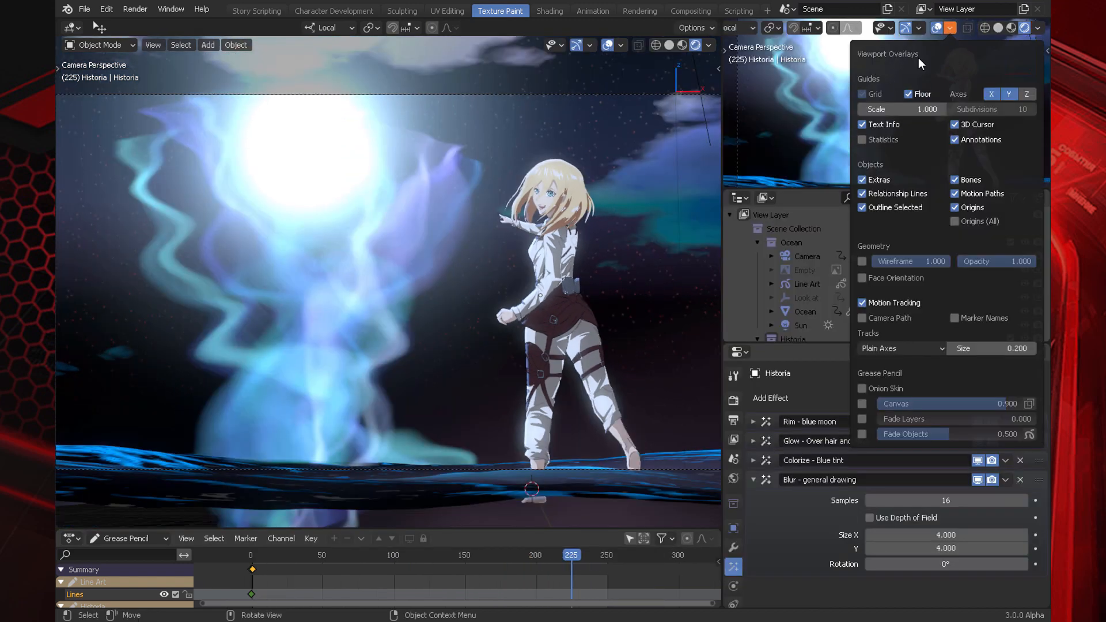
Step: Turn off the 3D Cursor, Annotations and Text Info overlays in the small camera viewport
left_click(955, 125)
left_click(955, 140)
left_click(863, 124)
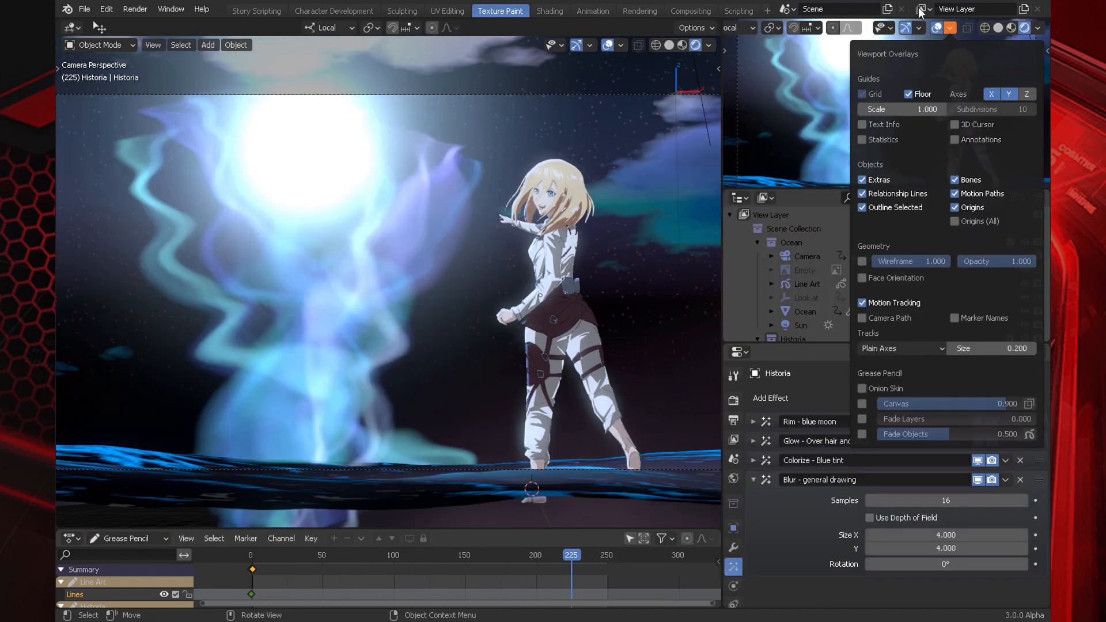
Step: Hide the small camera viewport's header and make that viewport slightly taller
right_click(948, 27)
mouse_move(922, 37)
left_click(835, 37)
left_click_drag(920, 188, 932, 209)
Step: Save the file and change the main 3D viewport into a Compositor with its sidebar hidden
left_click(65, 32)
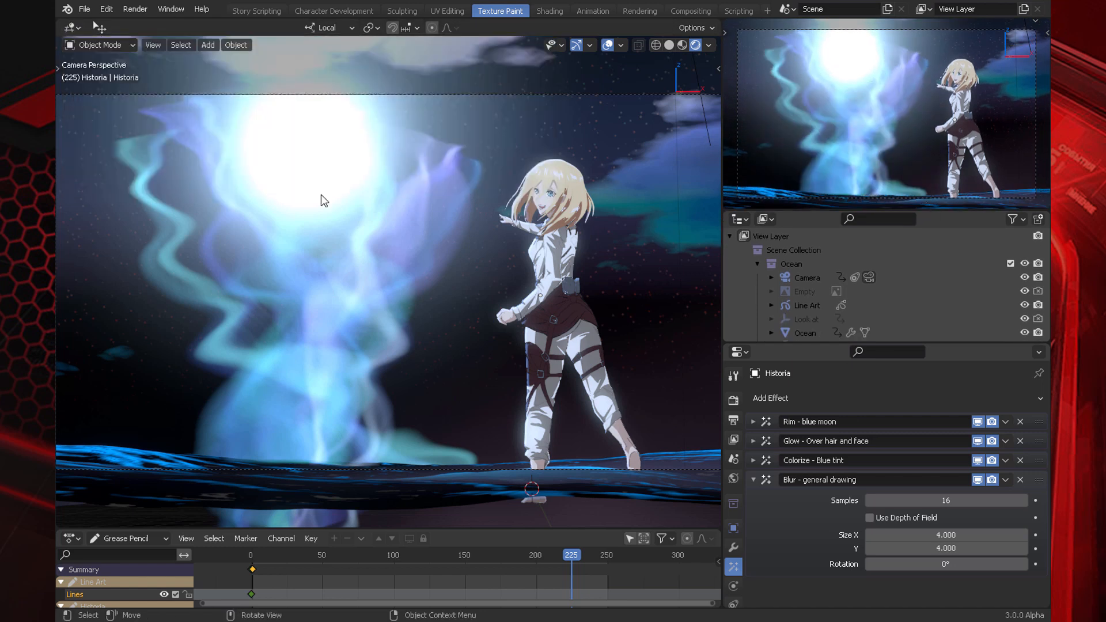
key("ctrl+s")
left_click(73, 26)
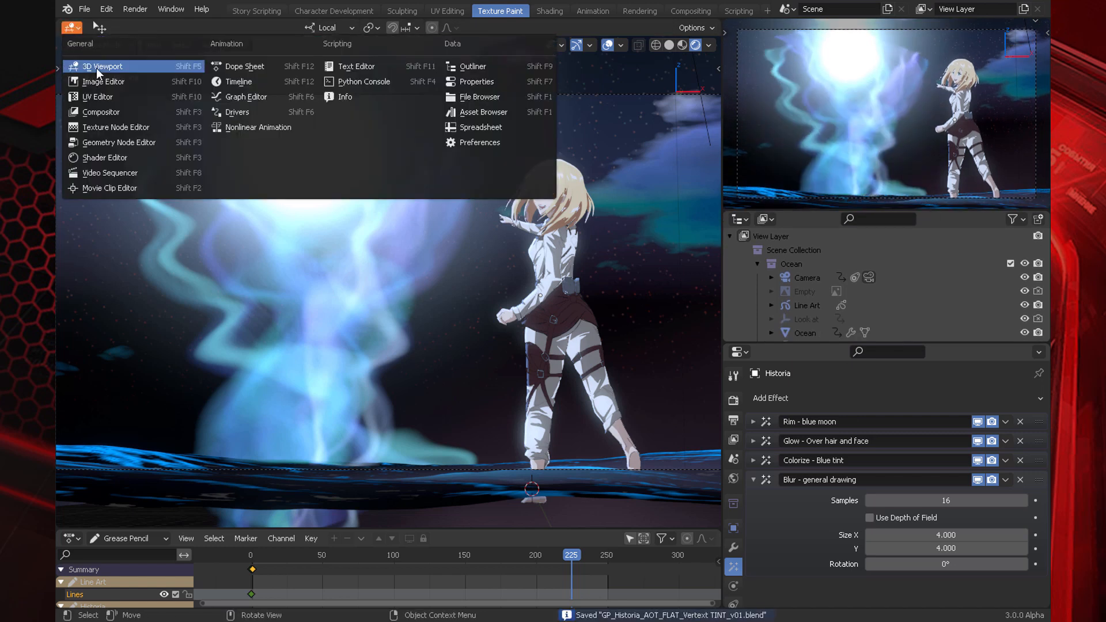
left_click(127, 111)
key("n")
middle_click_drag(415, 239, 547, 147)
scroll(487, 229, "up", 4)
middle_click_drag(482, 240, 531, 101)
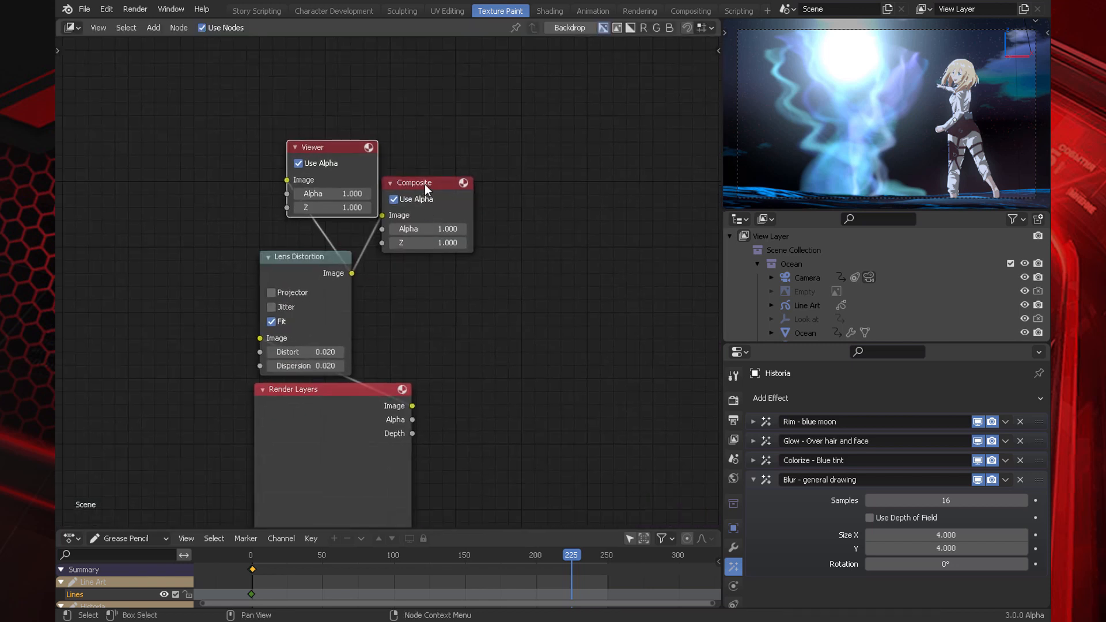
Step: Arrange the compositor nodes in a row: Render Layers, Lens Distortion, and the Viewer stacked above the Composite output
left_click_drag(424, 185, 586, 278)
left_click_drag(331, 148, 568, 173)
left_click_drag(309, 263, 487, 348)
left_click_drag(366, 419, 223, 244)
left_click_drag(446, 342, 330, 228)
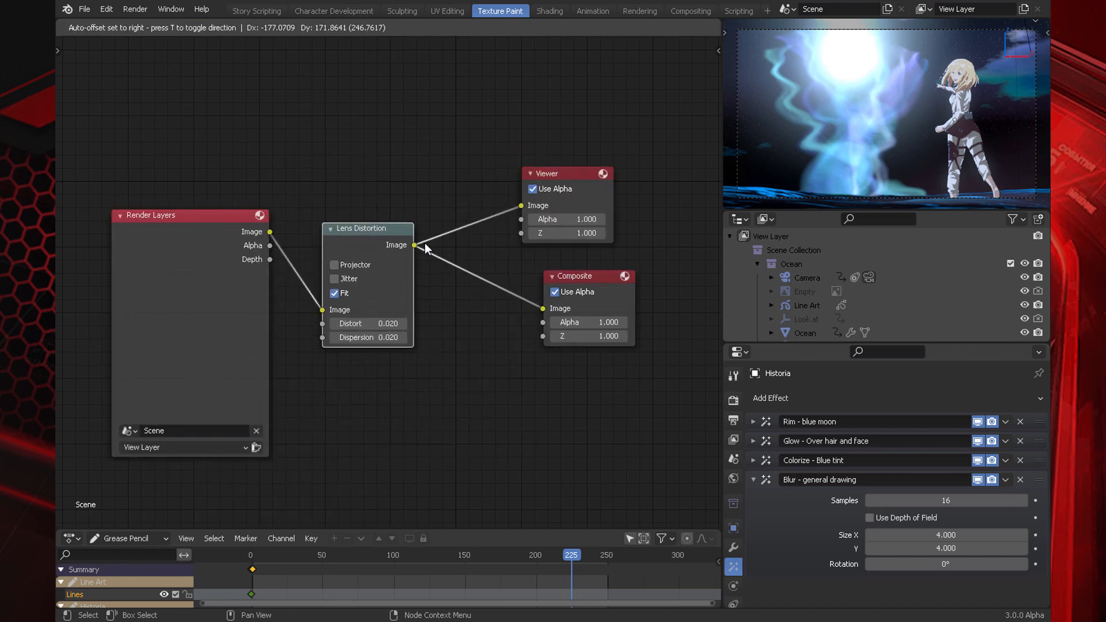
left_click_drag(574, 170, 586, 177)
left_click_drag(209, 231, 190, 284)
left_click_drag(370, 235, 320, 269)
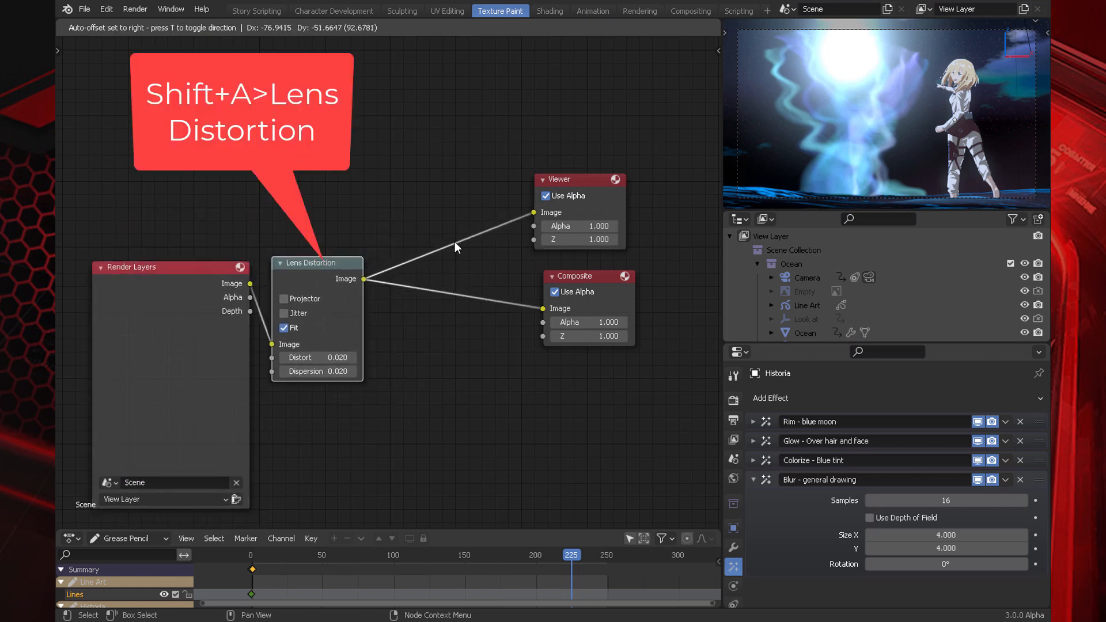
Step: Move the Viewer and Composite nodes closer to the Lens Distortion node and render the current frame
left_click_drag(584, 180, 467, 214)
left_click_drag(592, 274, 468, 302)
key("F12")
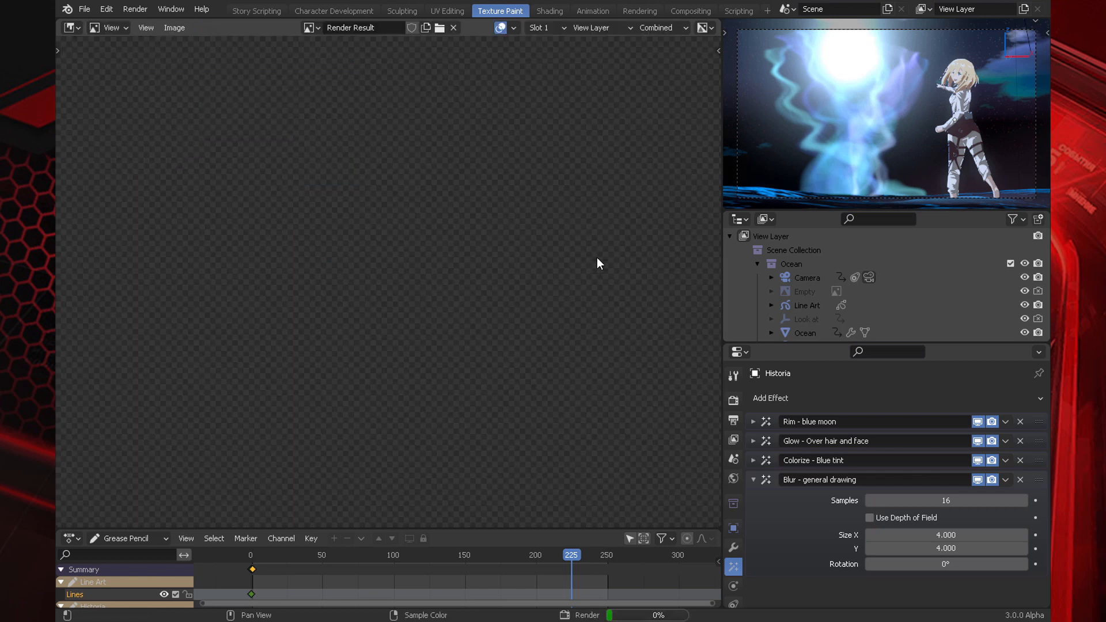
Step: Examine the rendered character and glowing background up close and as a whole composition
scroll(521, 213, "down", 3)
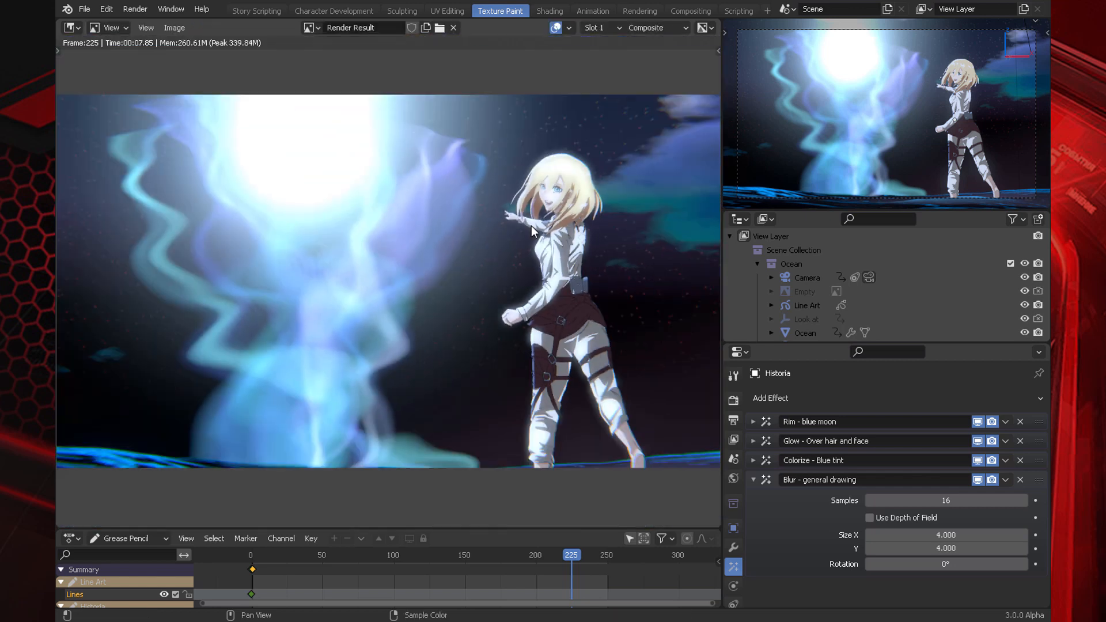
middle_click_drag(531, 226, 523, 220)
scroll(586, 185, "up", 4)
middle_click_drag(585, 185, 413, 294)
scroll(465, 248, "up", 1)
scroll(479, 228, "down", 4)
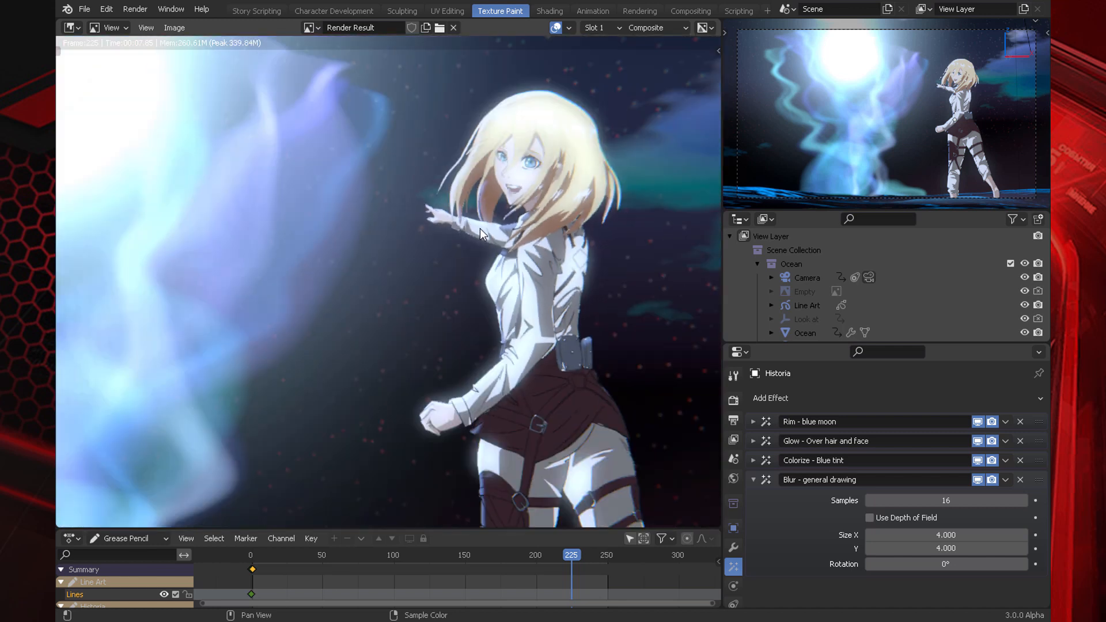
scroll(571, 264, "up", 1)
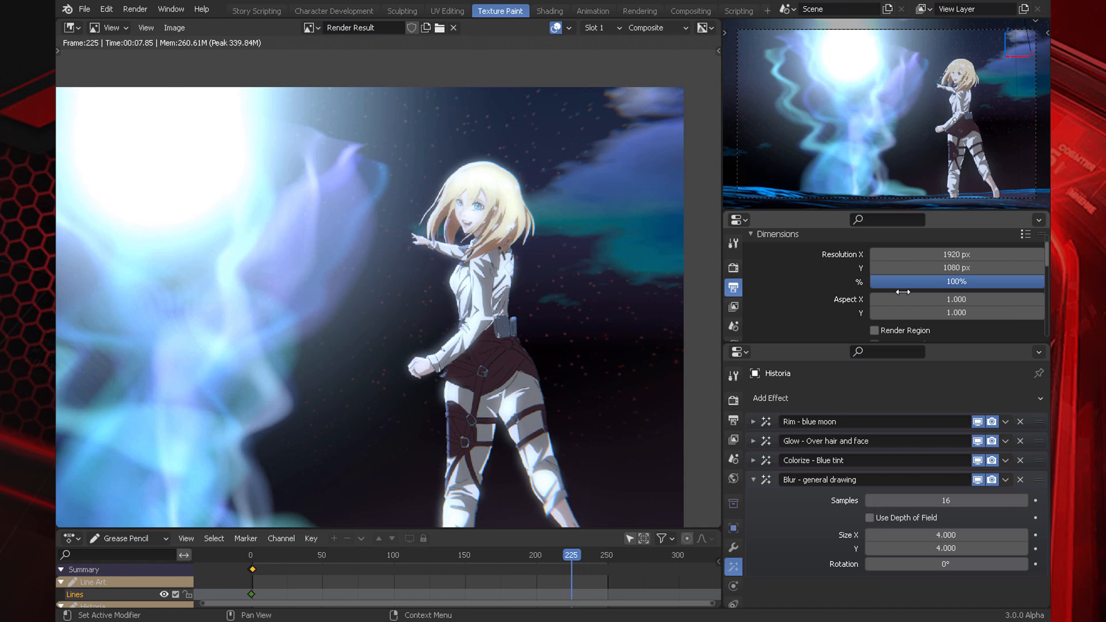
Step: Set the output resolution percentage to 300% and render the frame
left_click_drag(902, 285, 903, 286)
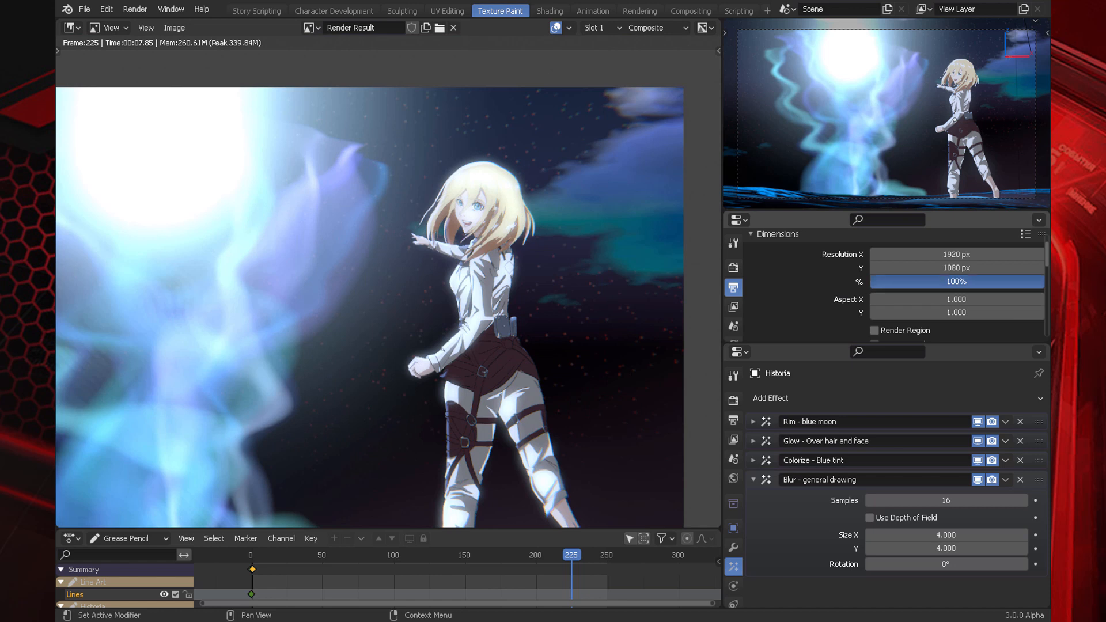
type("300")
key("Return")
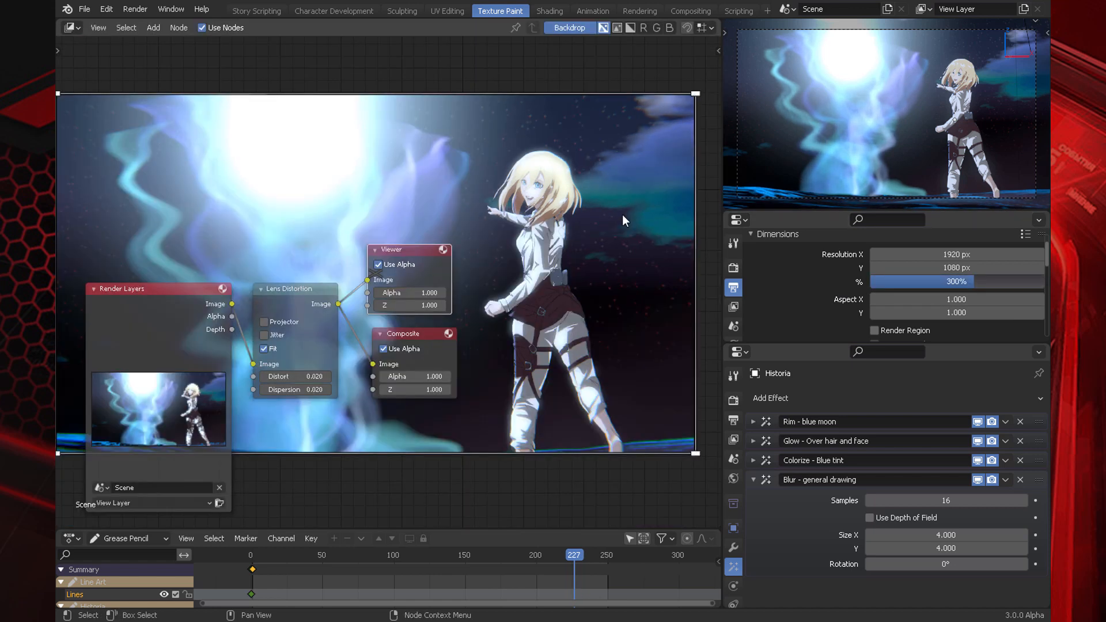
key("F12")
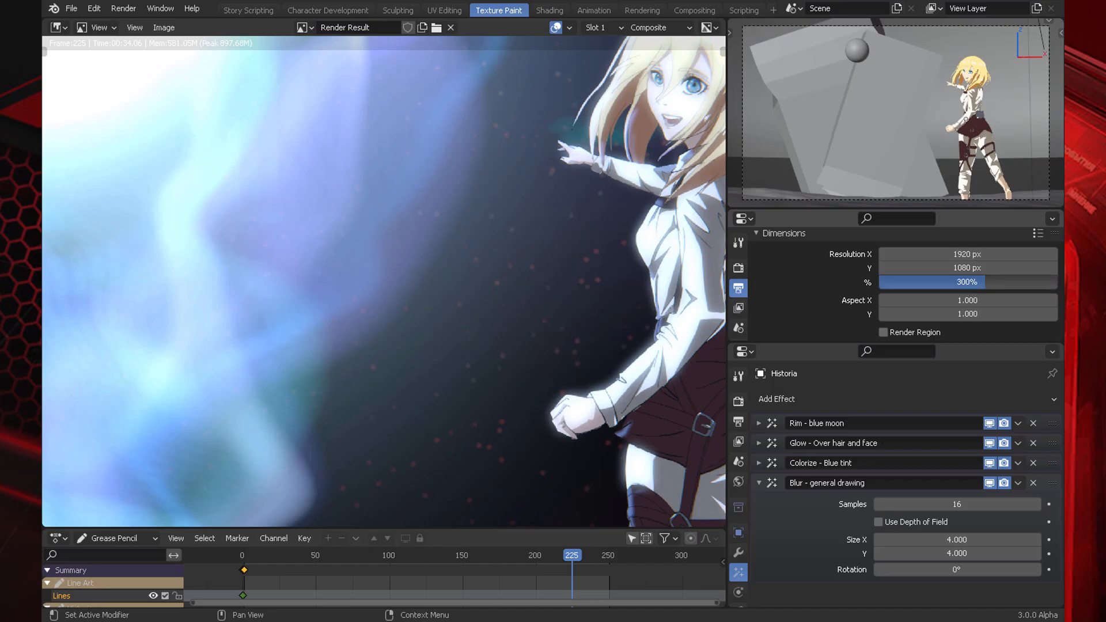
Step: Set the output resolution percentage to 200%
type("20")
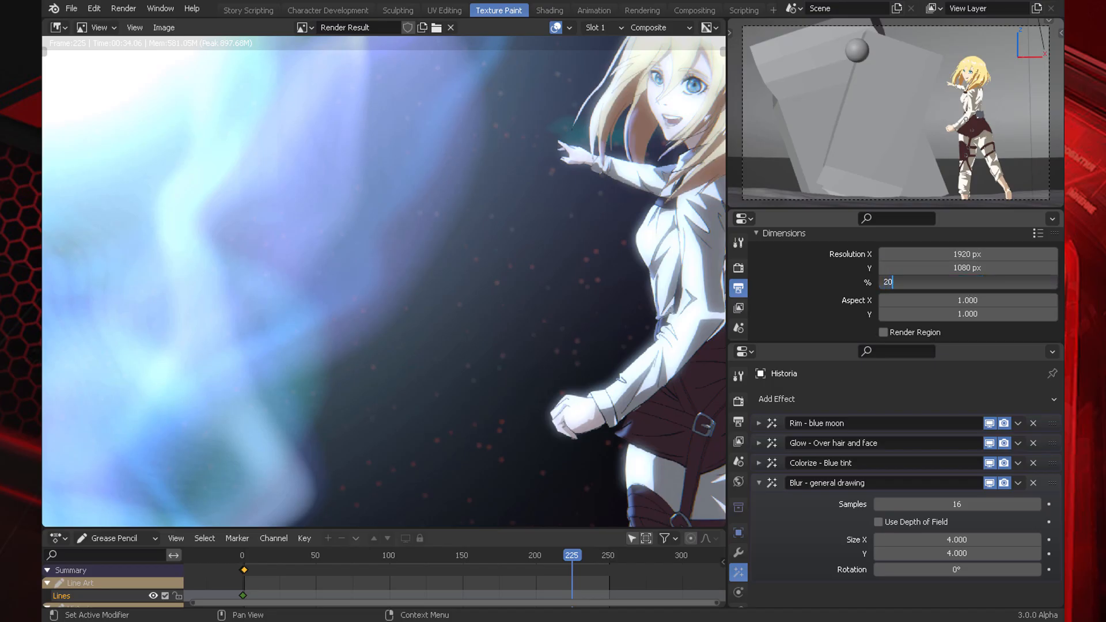
type("0")
key("Return")
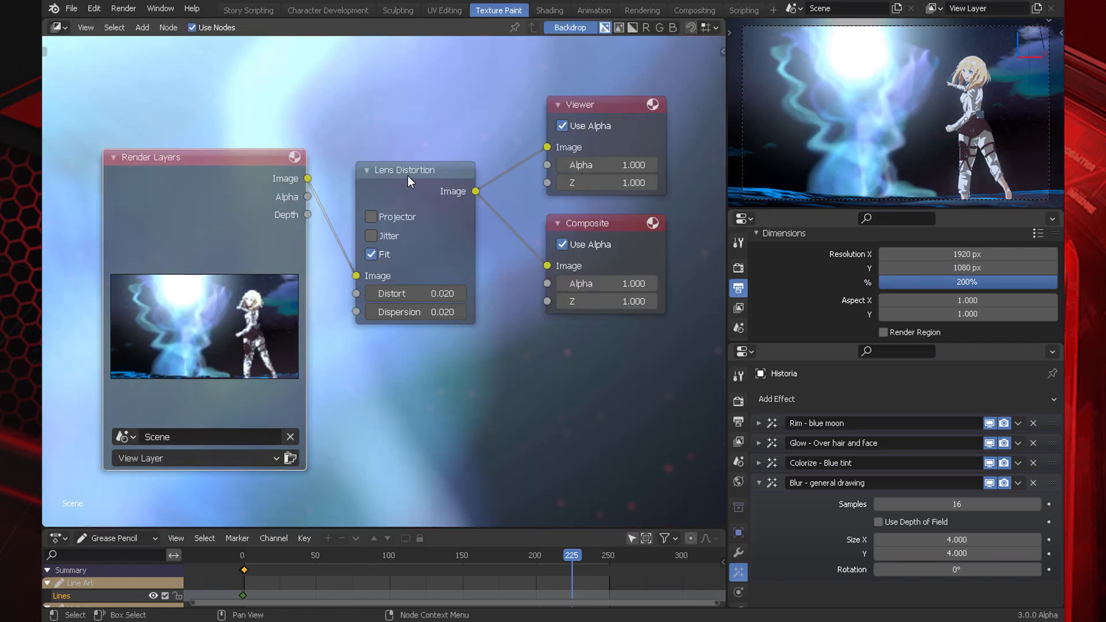
Step: Move the Lens Distortion node slightly up, then zoom out and pan the backdrop so the character appears beside the nodes
mouse_move(408, 175)
left_mouse_down()
mouse_move(409, 152)
mouse_move(401, 161)
left_mouse_up()
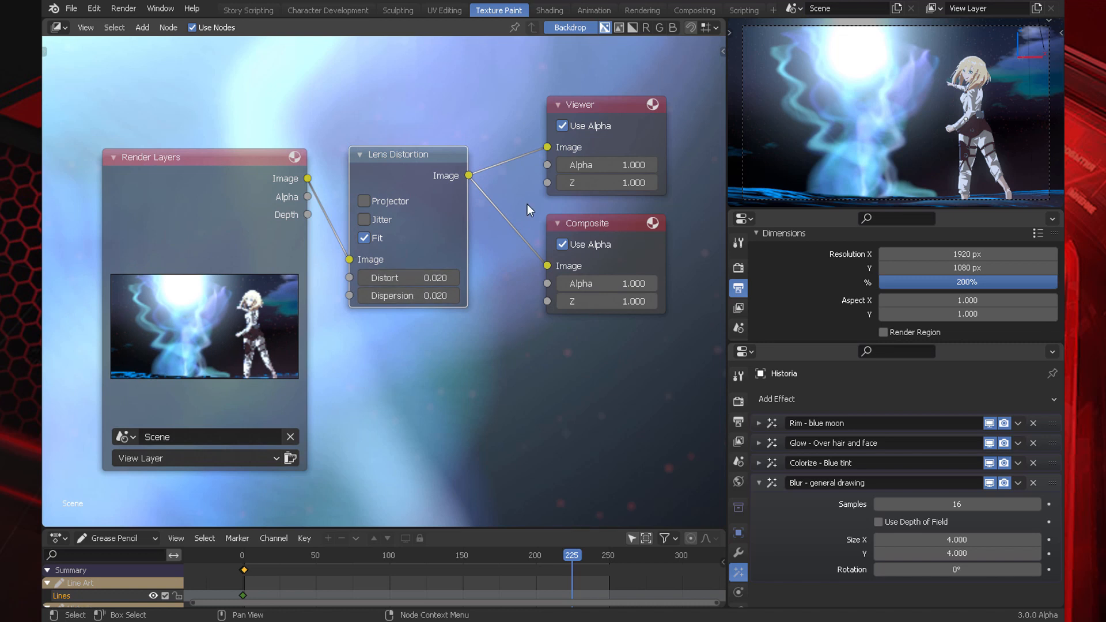
left_click(610, 110)
middle_click_drag(459, 229, 533, 256, "ctrl")
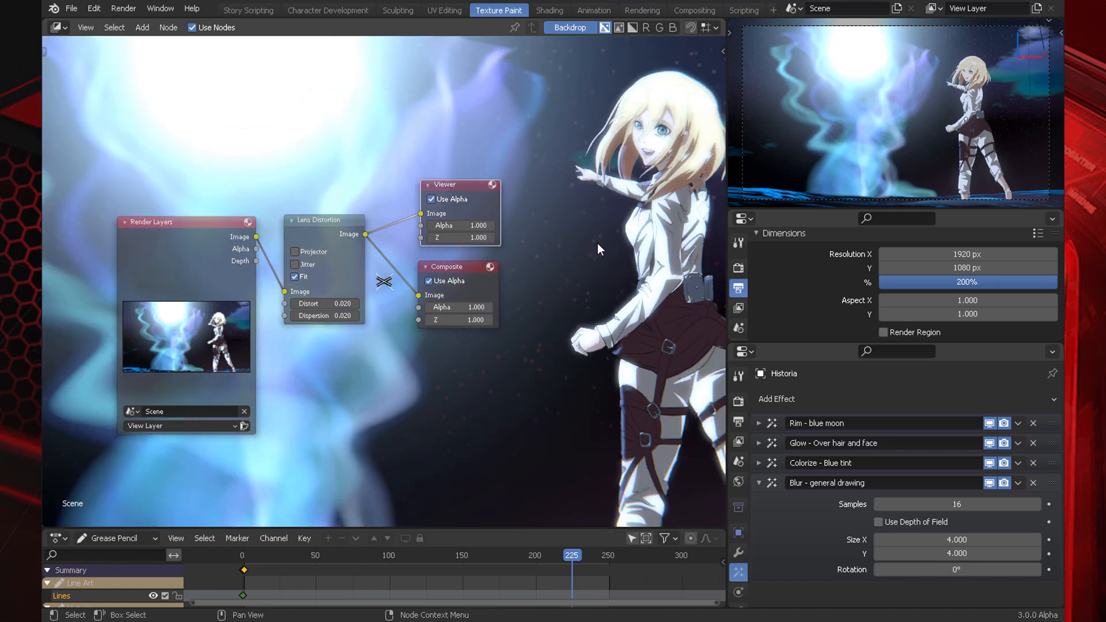
middle_click_drag(613, 239, 597, 223, "alt")
key("v")
Step: Move the Render Layers, Lens Distortion, Composite and Viewer nodes down and to the left, clear of the backdrop character
left_click_drag(172, 264, 130, 335)
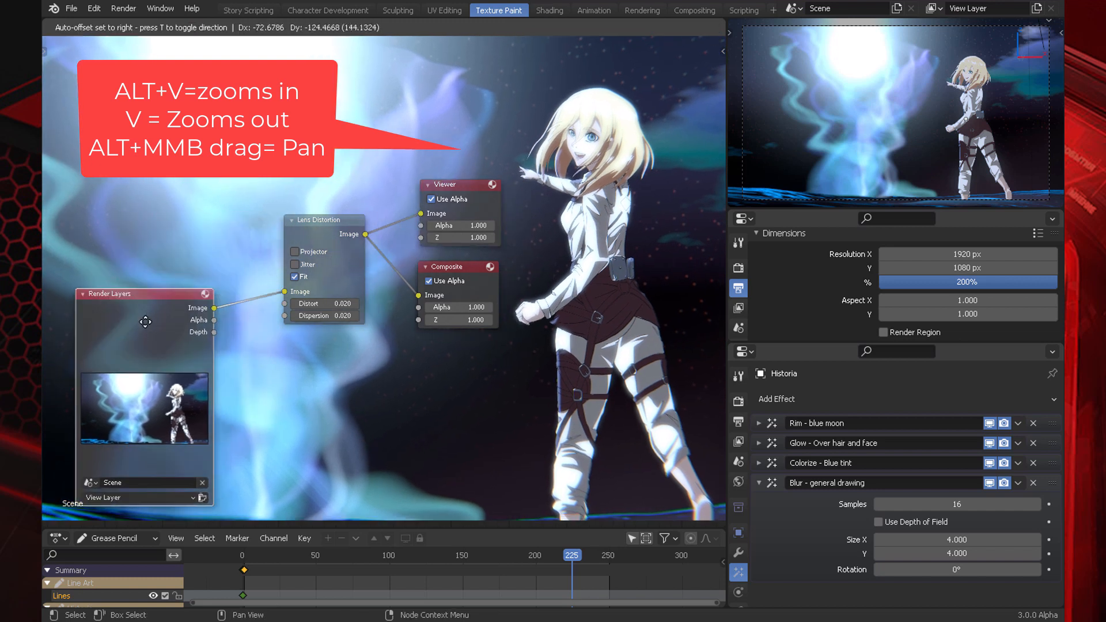
left_click_drag(333, 223, 292, 310)
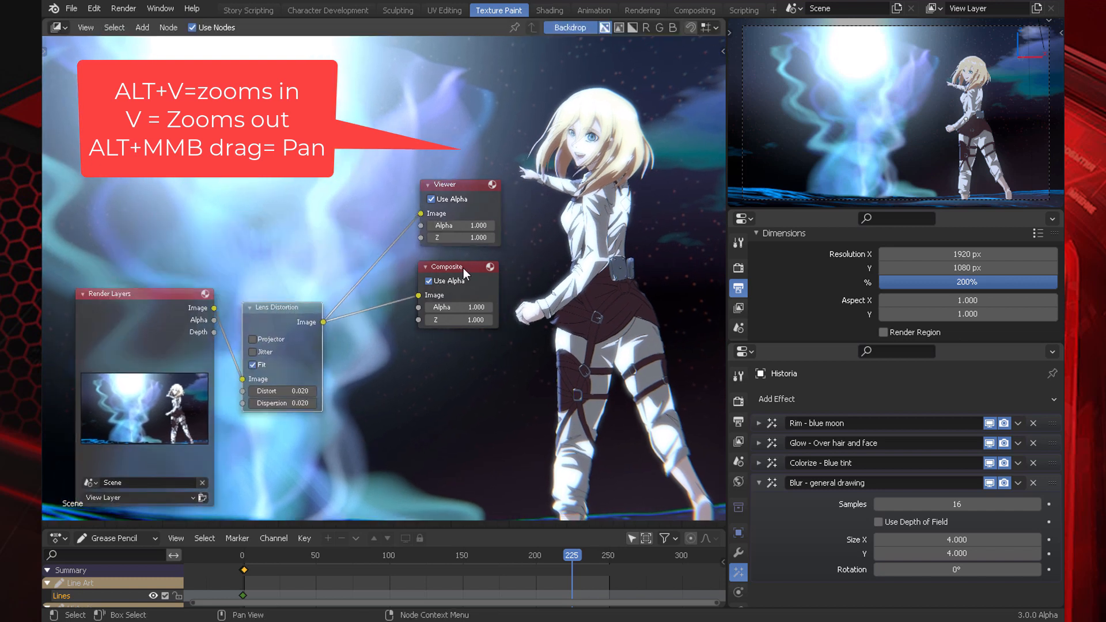
left_click_drag(461, 268, 385, 344)
left_click_drag(466, 193, 391, 273)
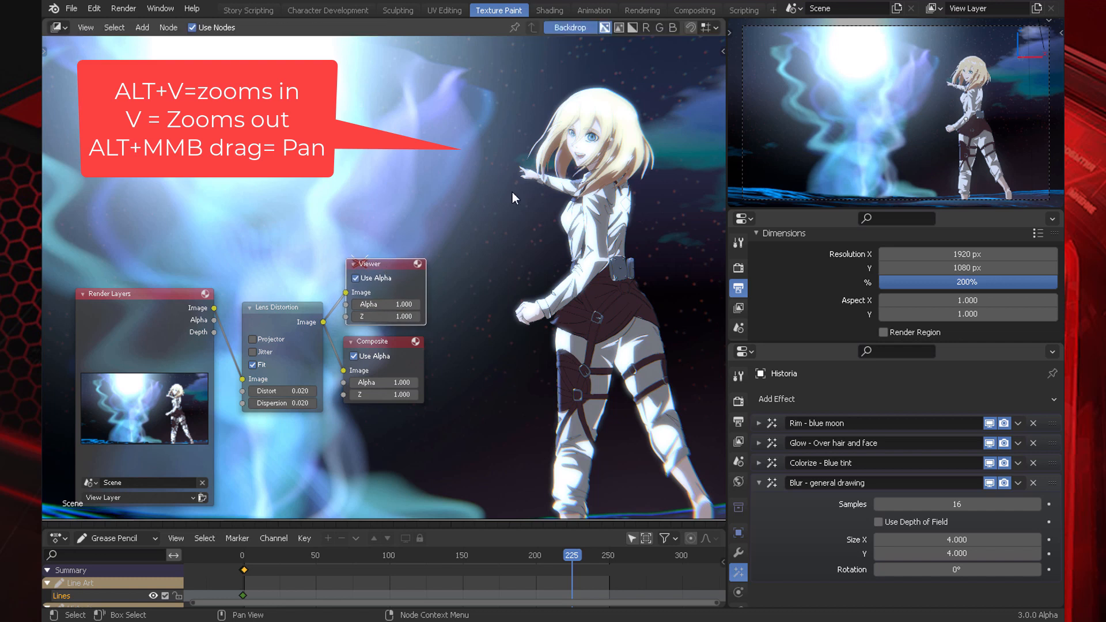
middle_click_drag(579, 222, 593, 231, "alt")
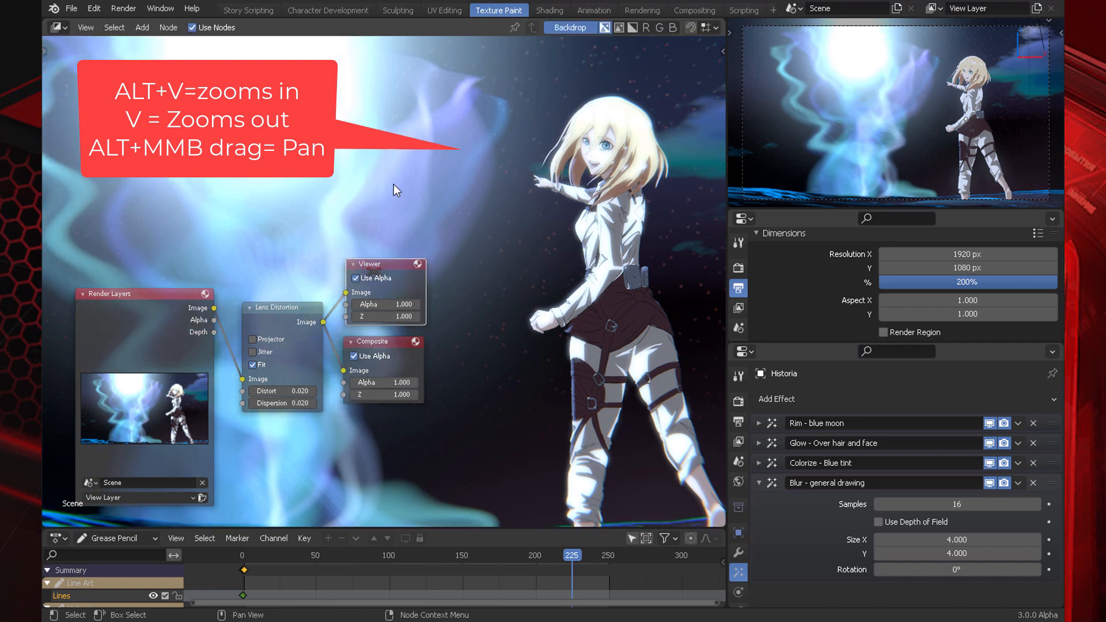
Step: Change the Compositor area into an Image Editor and frame the full character in the Render Result
left_click(60, 28)
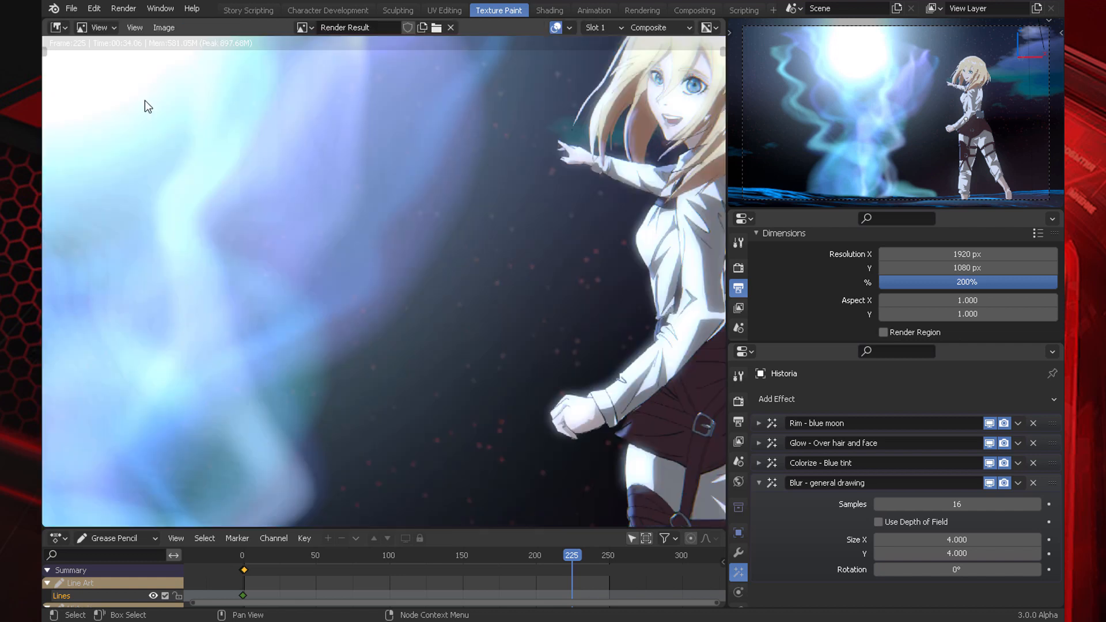
left_click(116, 84)
scroll(601, 188, "down", 2)
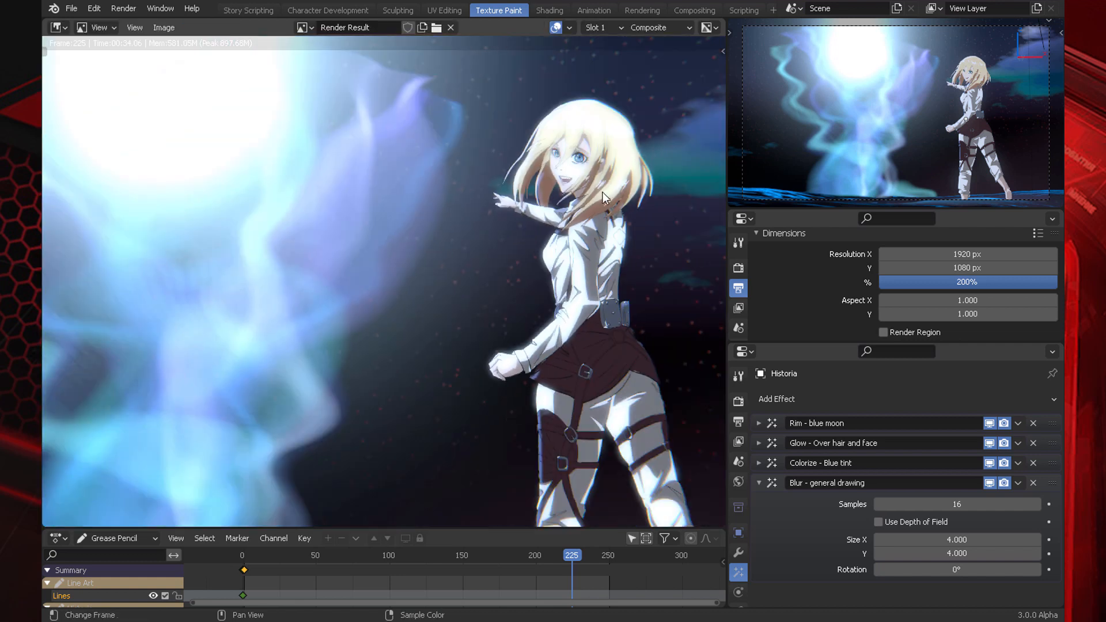
scroll(603, 195, "down", 3)
scroll(648, 185, "up", 2)
middle_click_drag(632, 188, 559, 158)
Step: Show the Enrich add-on's sidebar panel, enlarge and widen it, and frame the character beside it
key("n")
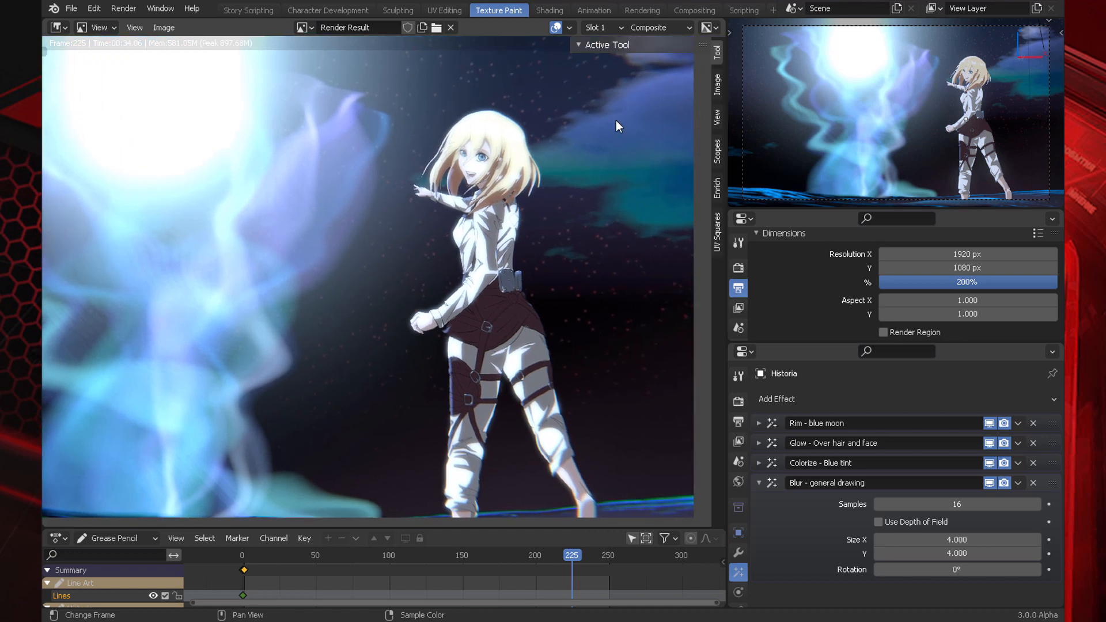
left_click(717, 189)
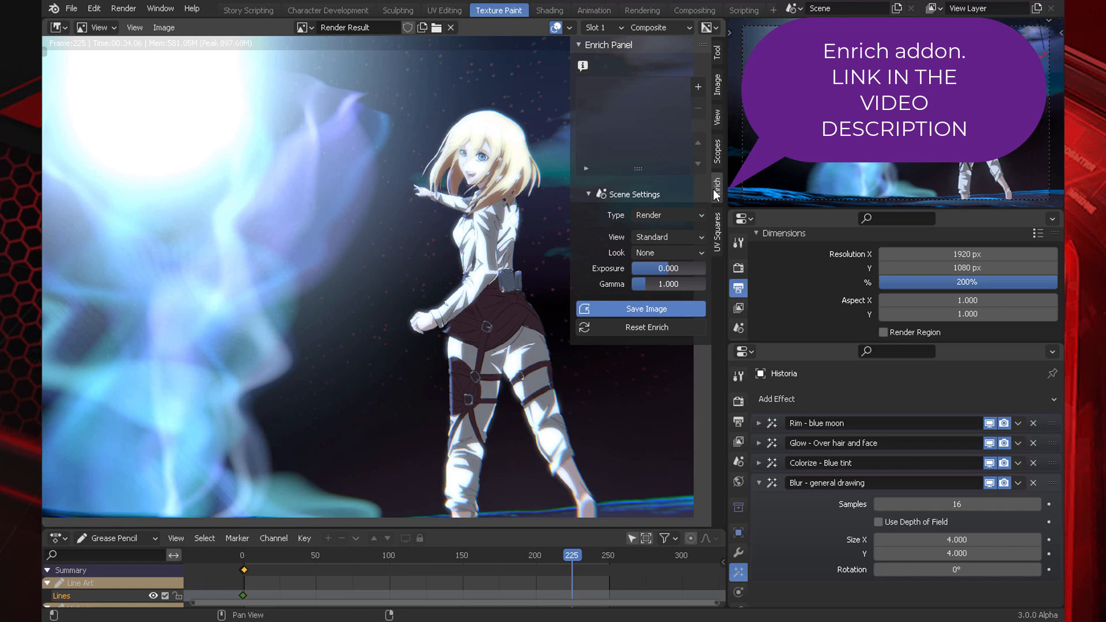
middle_click_drag(720, 168, 724, 146, "ctrl")
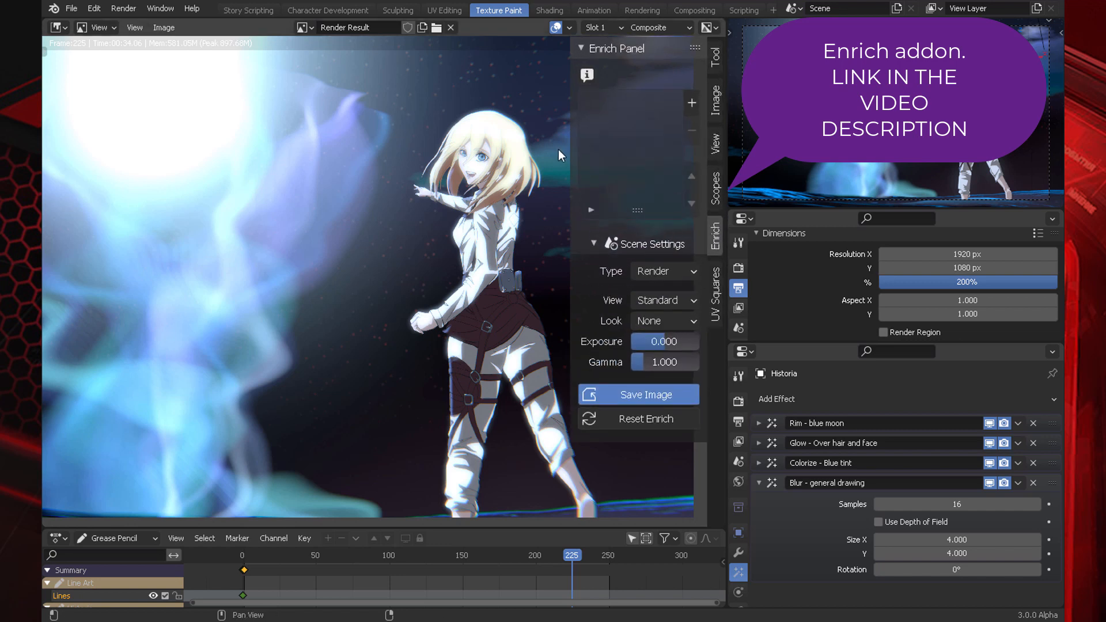
left_click_drag(569, 145, 515, 149)
middle_click_drag(471, 201, 279, 215, "shift")
scroll(410, 206, "down", 1)
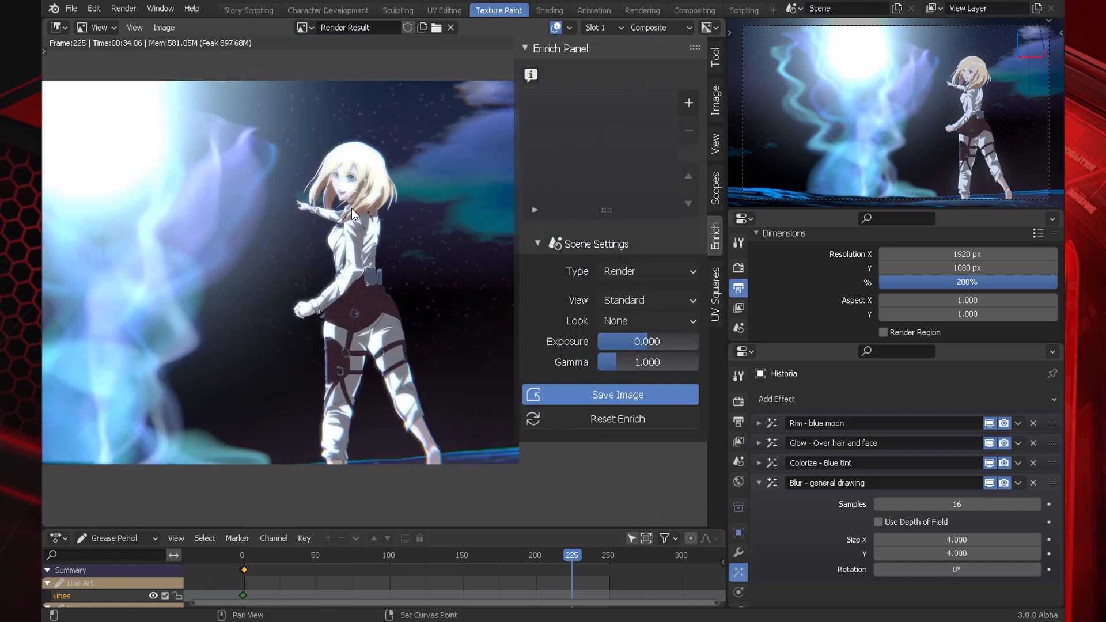
scroll(357, 192, "up", 2)
middle_click_drag(357, 191, 379, 151, "shift")
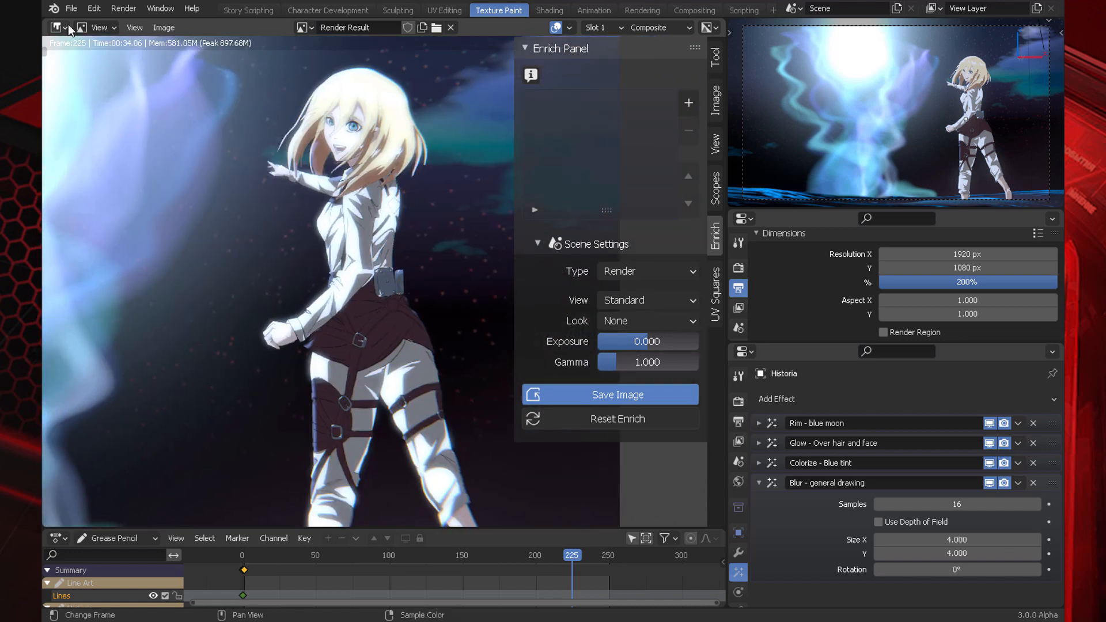
Step: Keep the area as an Image Editor and add a Vignette effect with the Enrich add-on
left_click(68, 25)
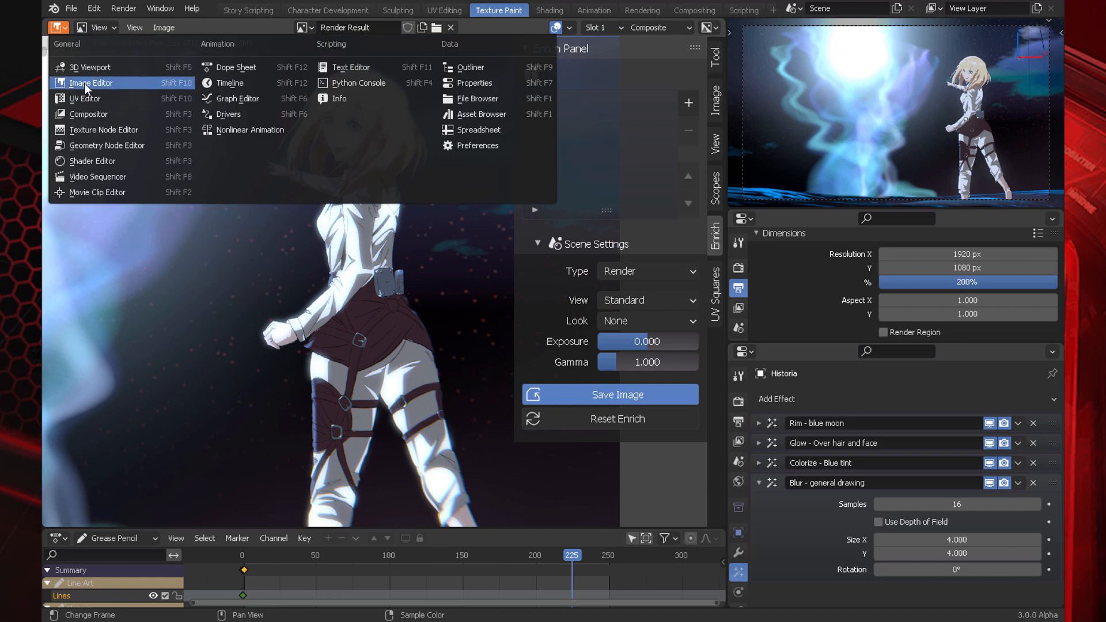
left_click(94, 84)
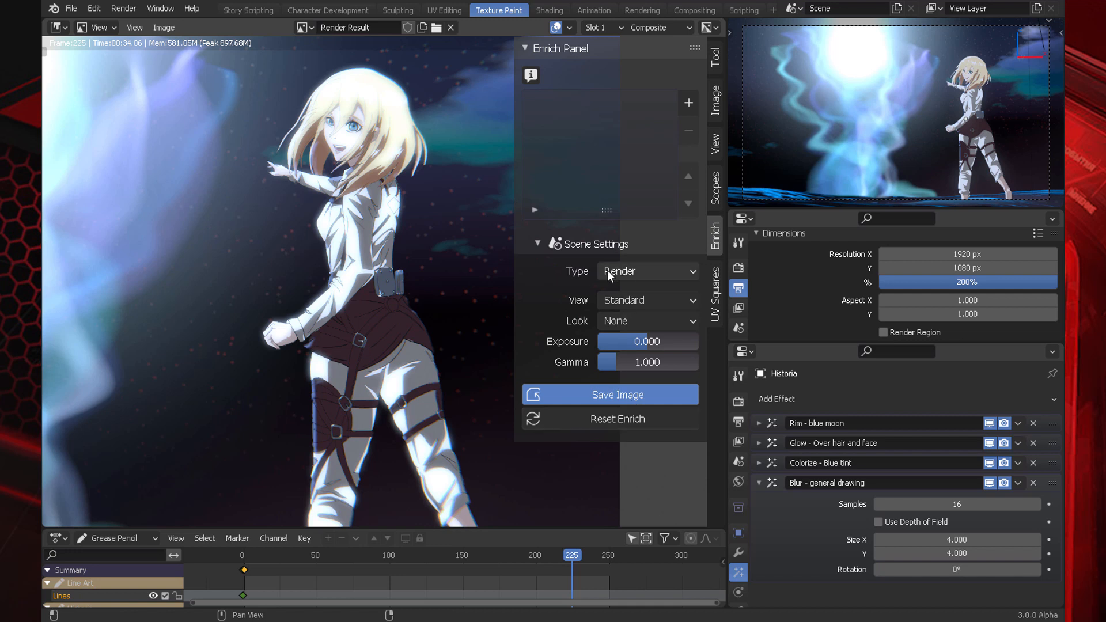
left_click(689, 103)
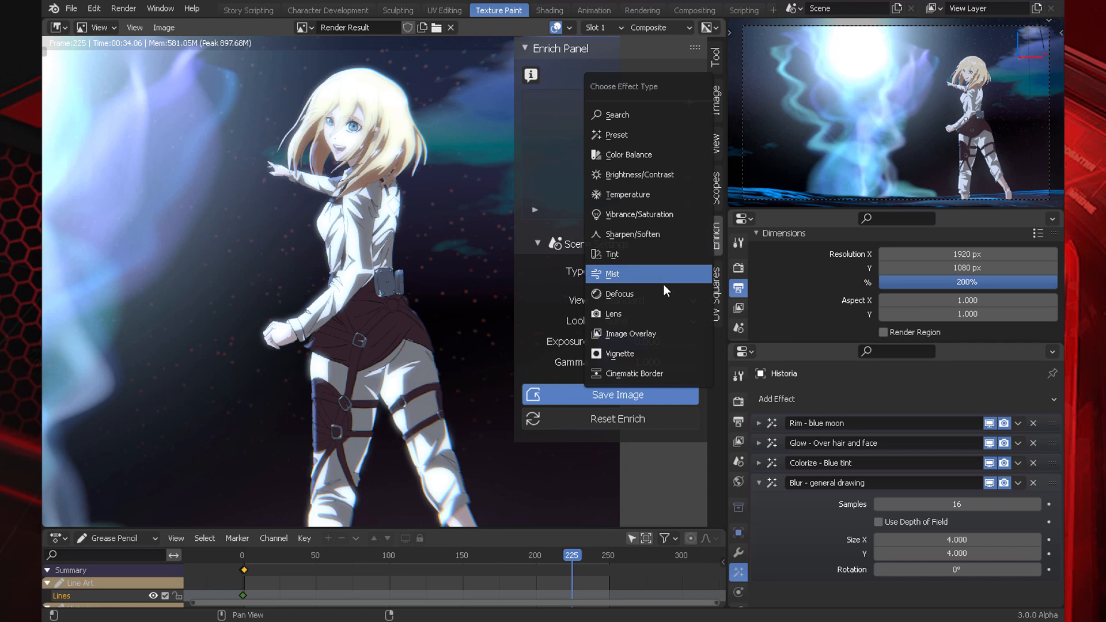
left_click(628, 354)
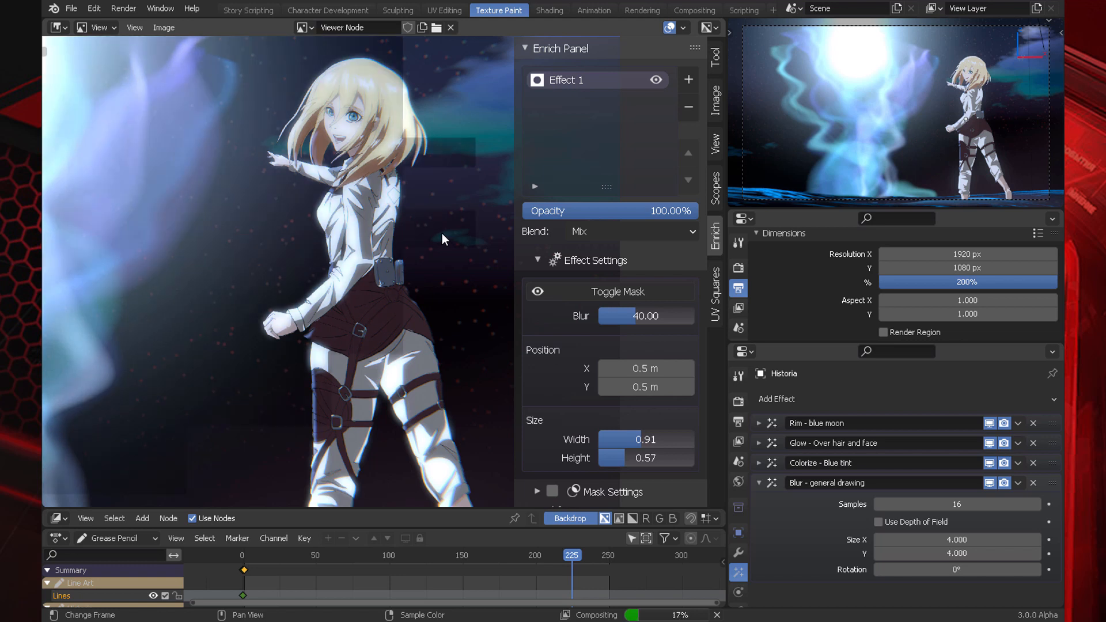
Step: Compare the whole image with the vignette effect hidden and shown
scroll(362, 235, "down", 3)
scroll(361, 237, "down", 1)
middle_click_drag(361, 238, 439, 243)
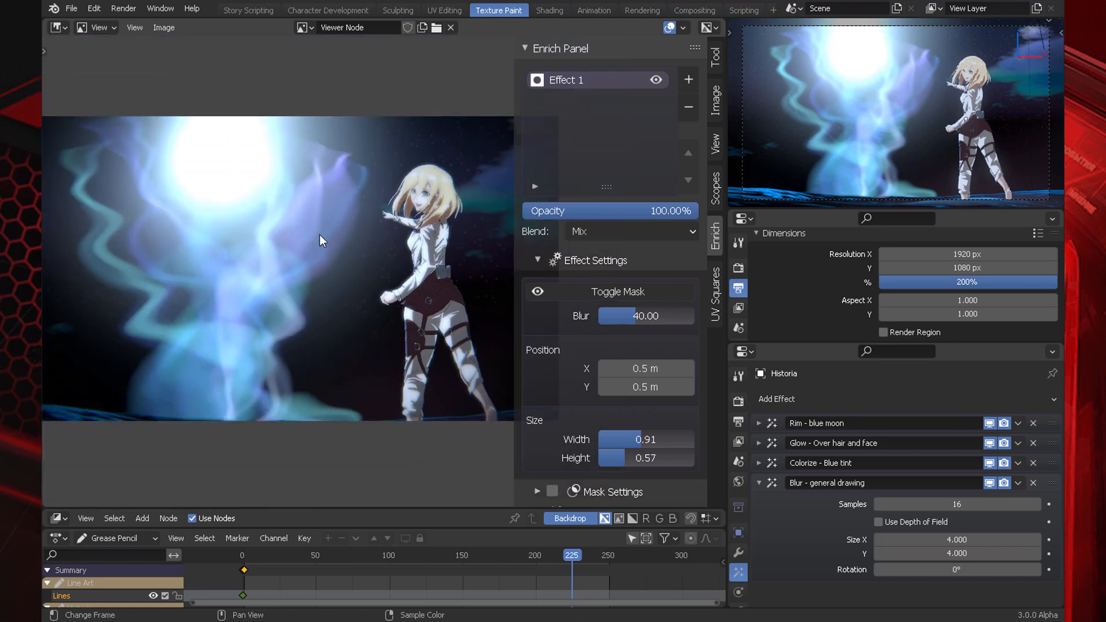
middle_click_drag(249, 233, 361, 227)
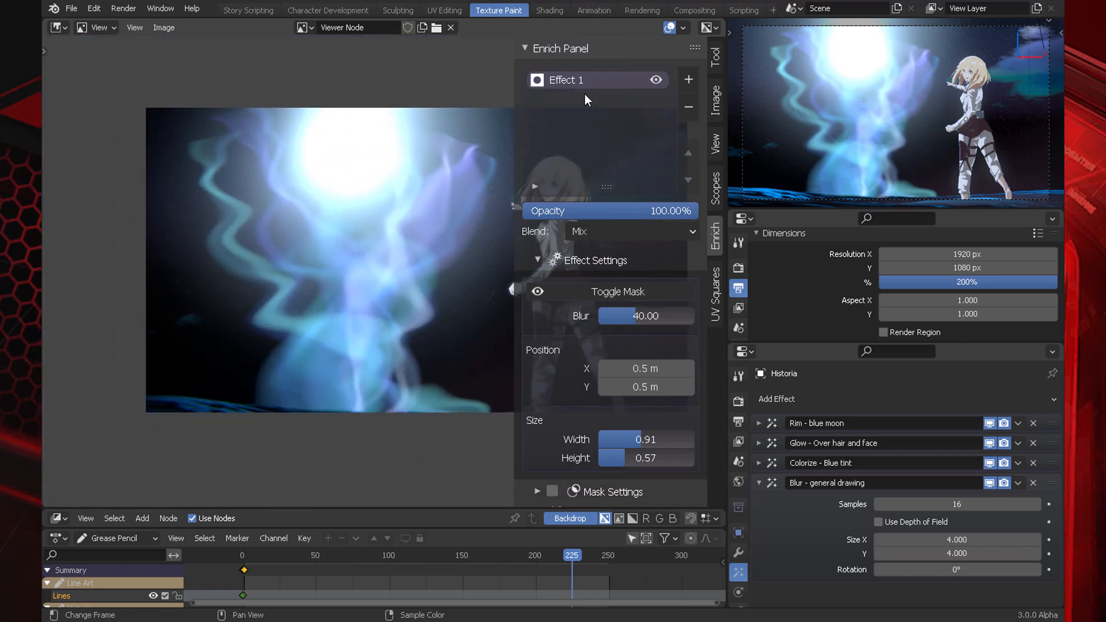
left_click(655, 81)
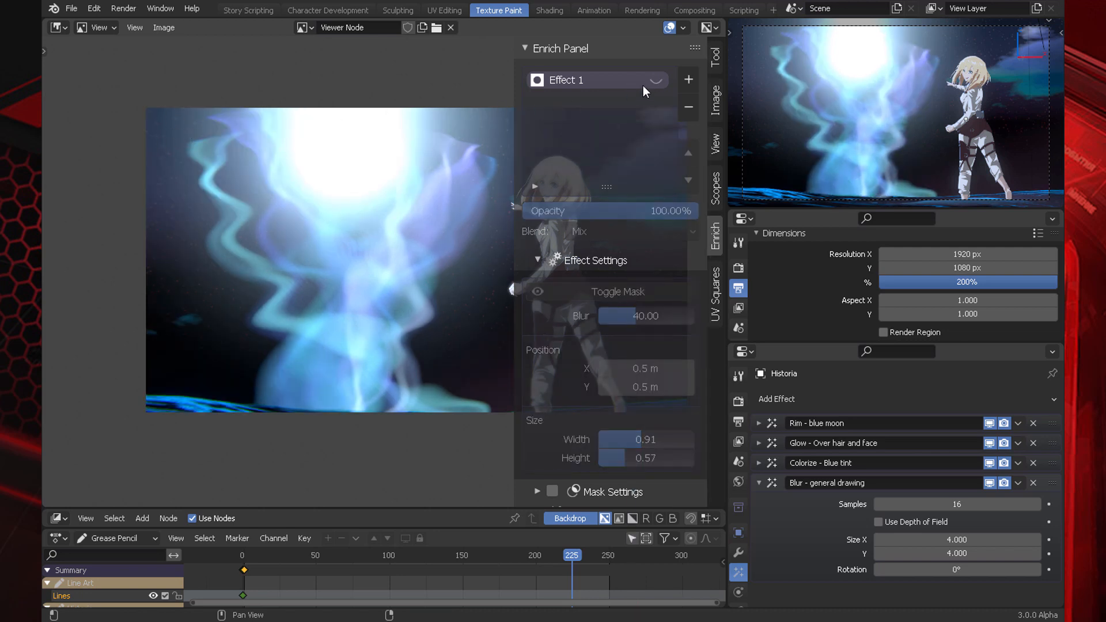
left_click(657, 81)
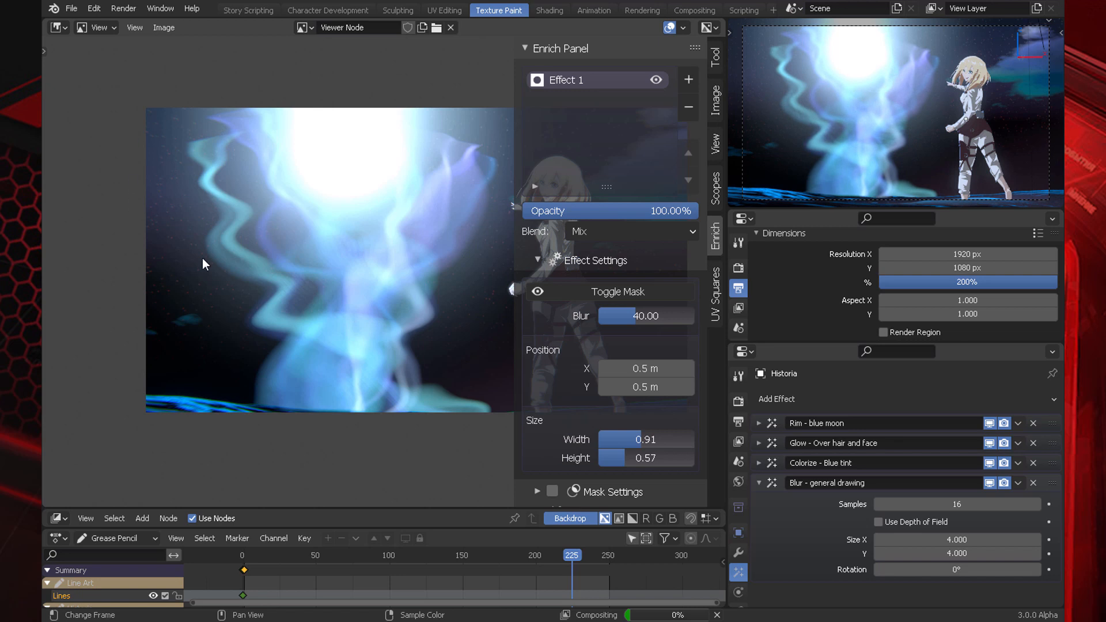
Step: Rename the Enrich effect as Vignette
double_click(577, 79)
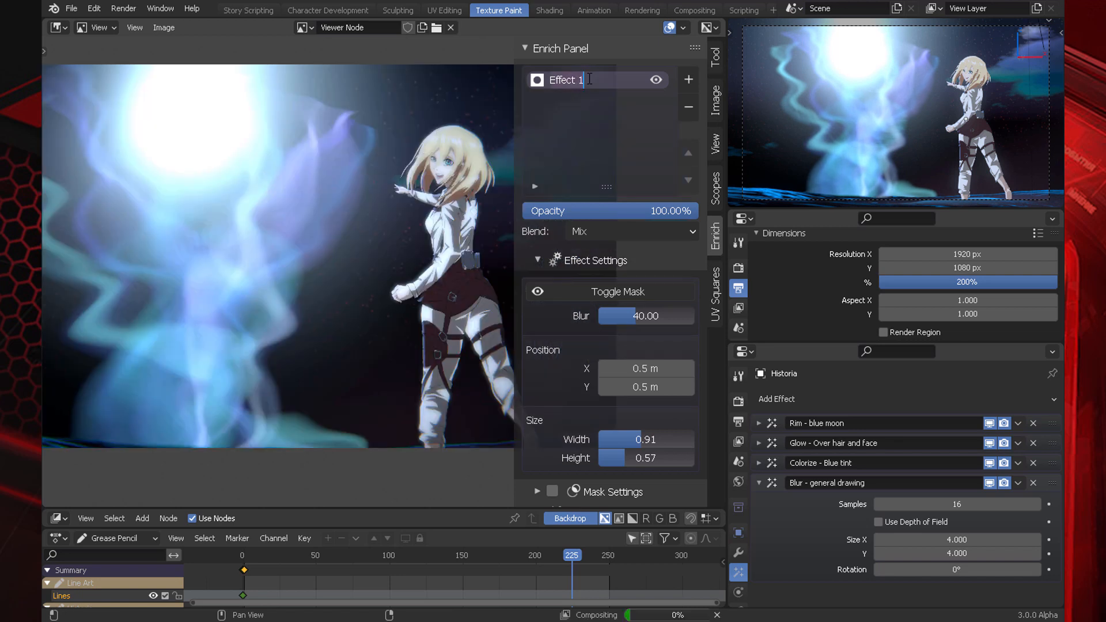
type("vignett")
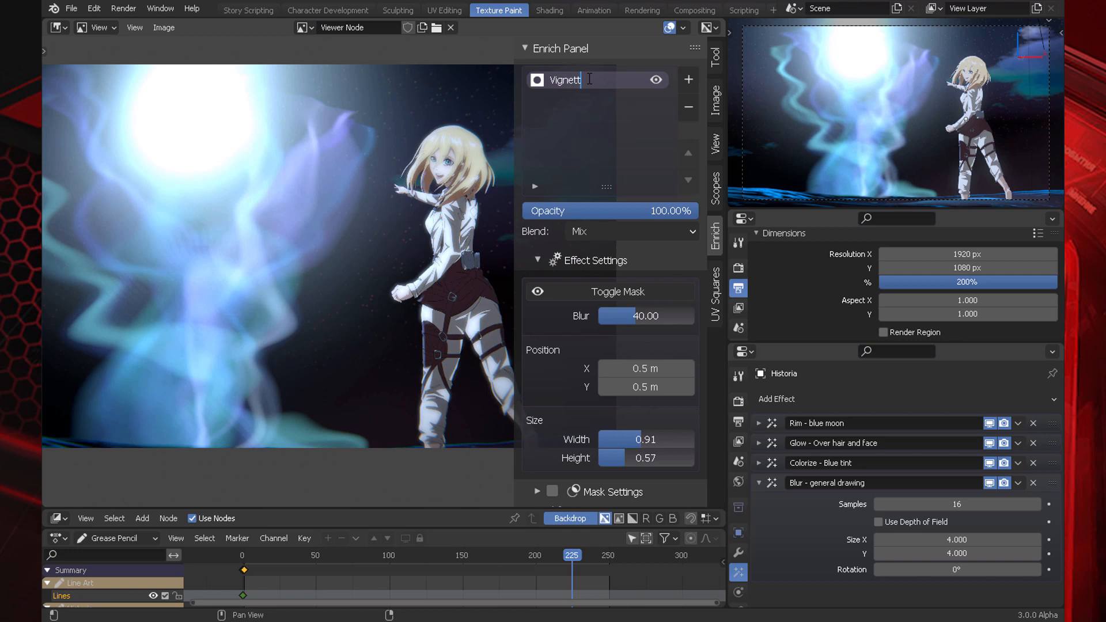
type("e")
key("Return")
Step: Set the Vignette effect's opacity to 74%
left_click_drag(648, 211, 566, 211)
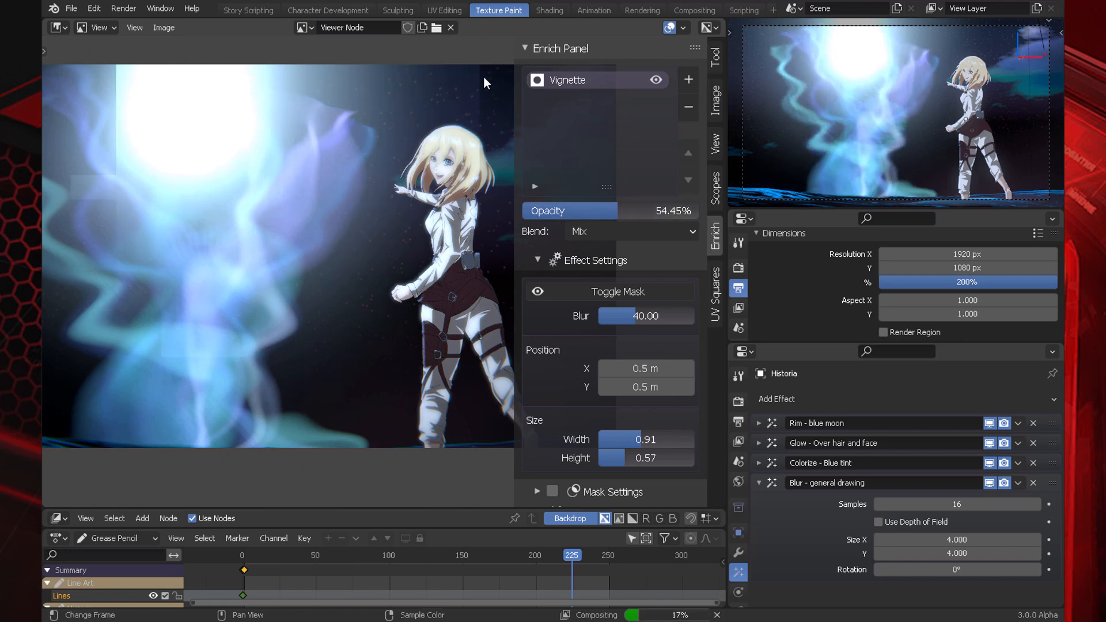
left_click(637, 209)
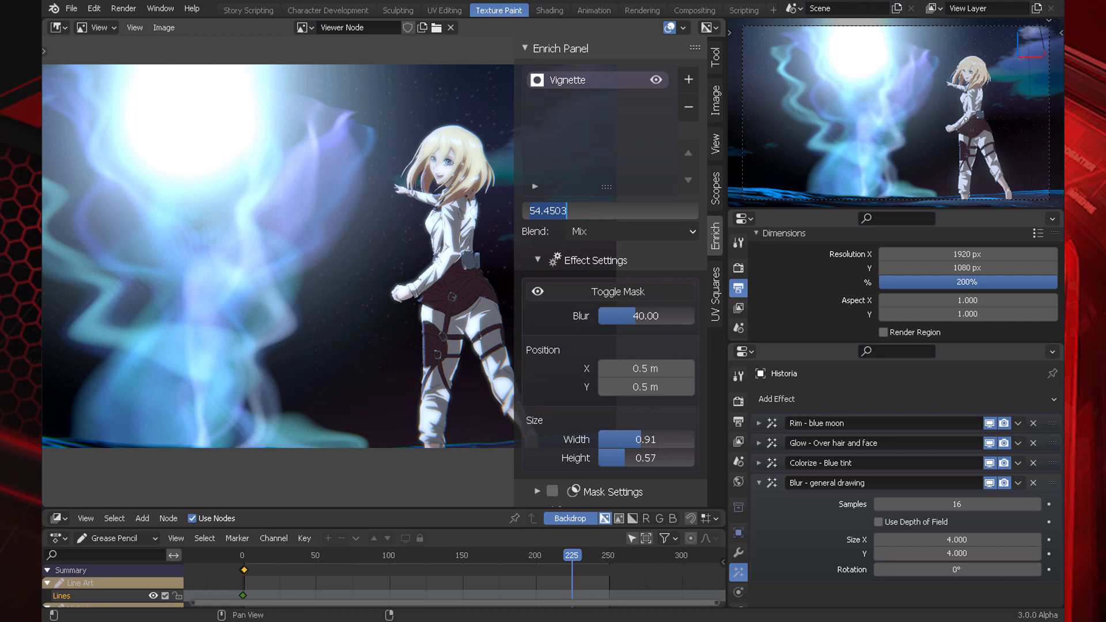
type("74")
key("Return")
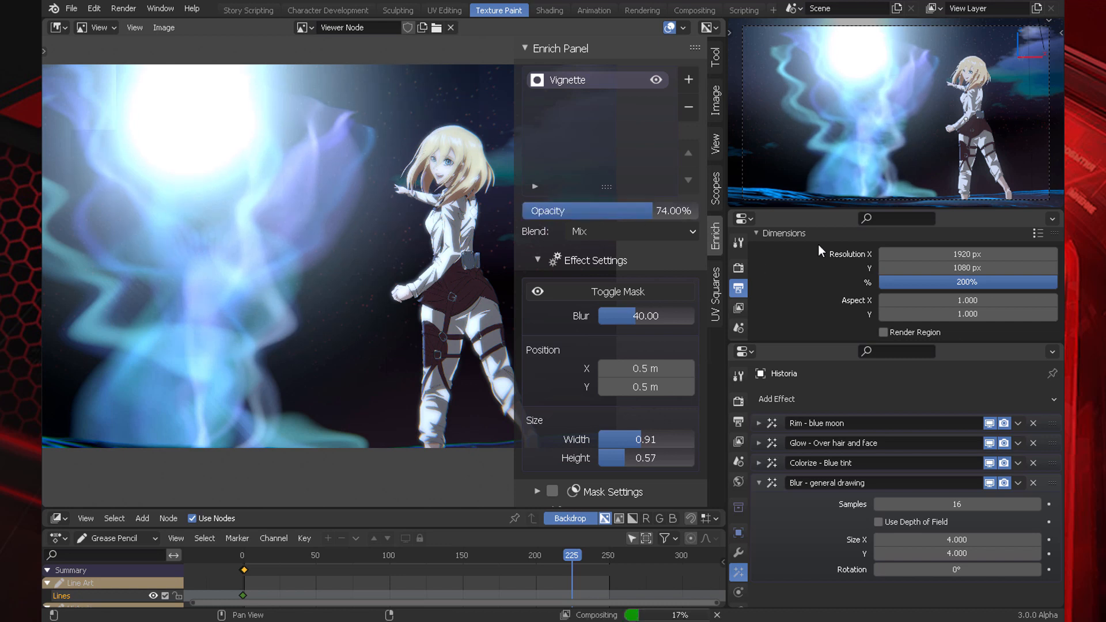
Step: Add a Preset effect above the vignette with the Enrich add-on and choose the Filmy preset
left_click(688, 80)
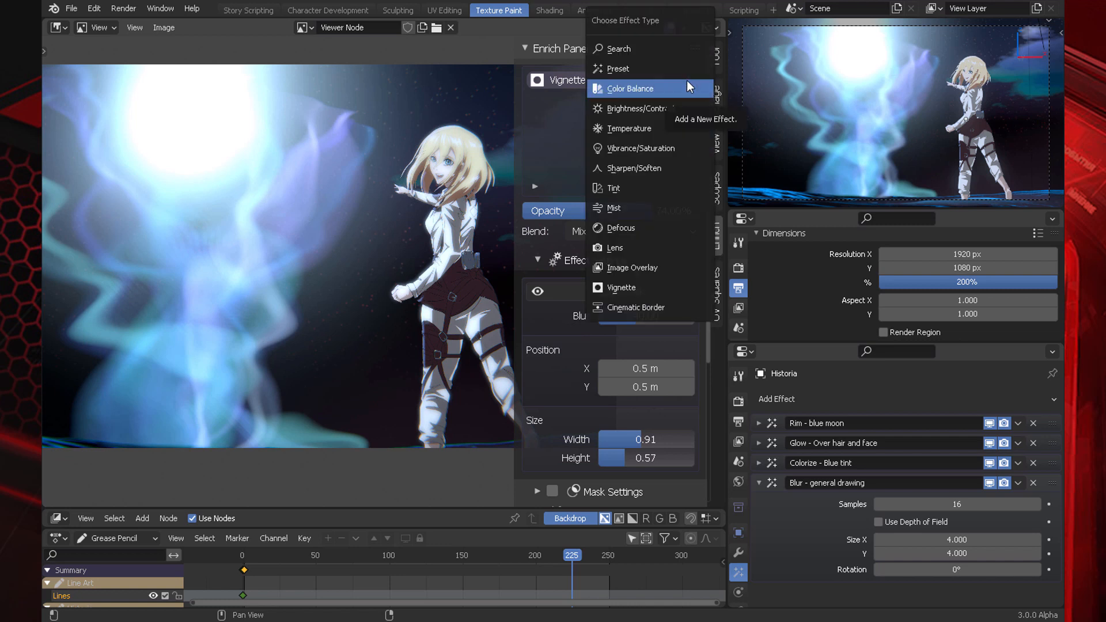
left_click(625, 70)
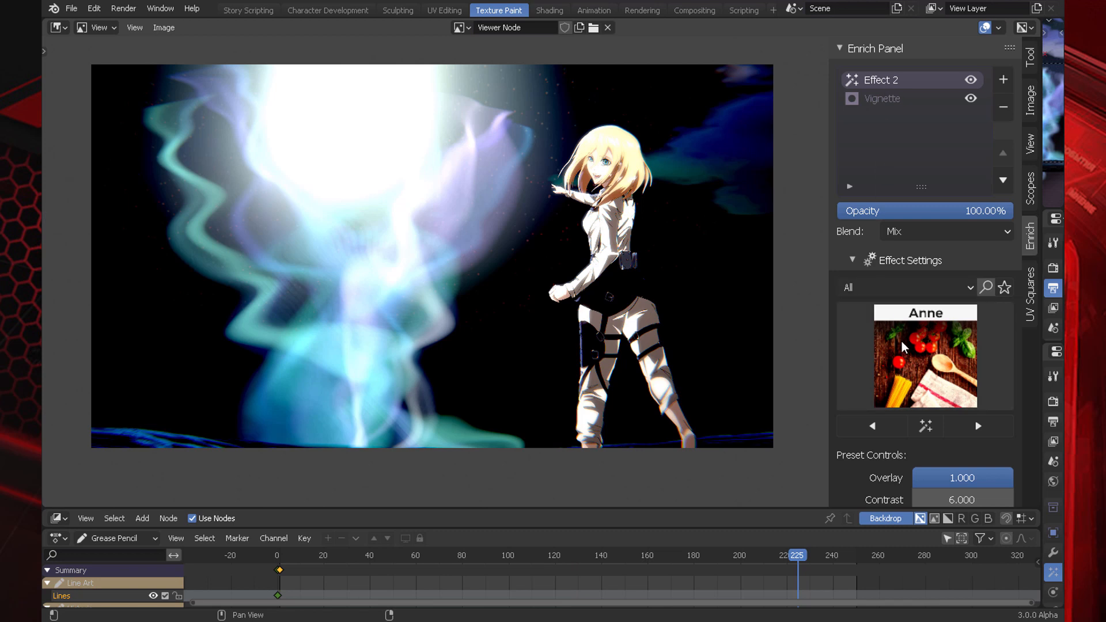
left_click(904, 345)
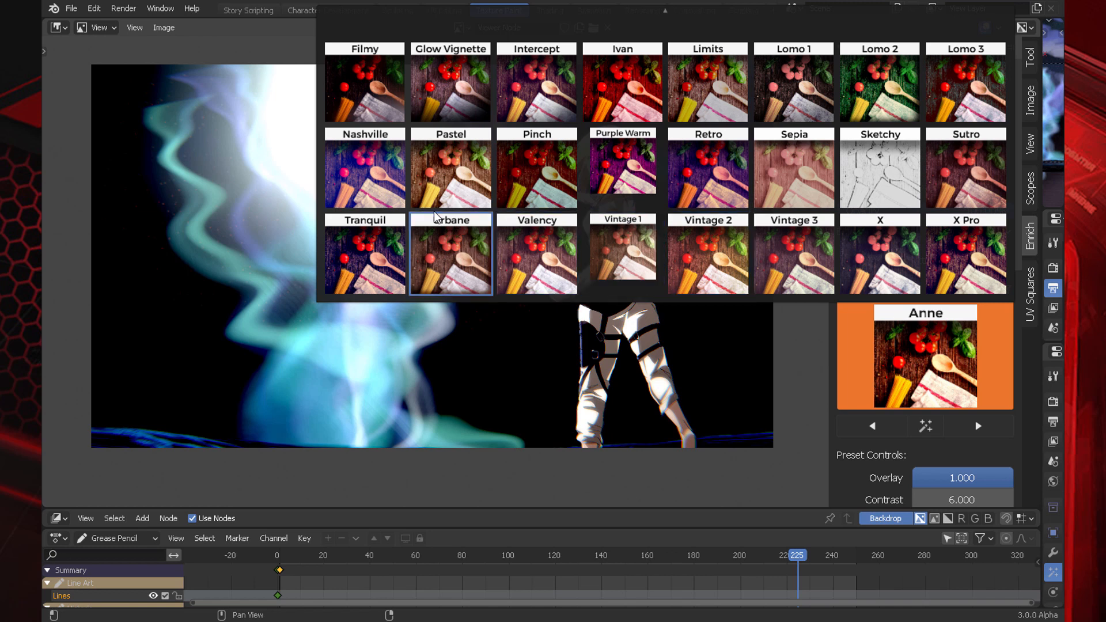
left_click(389, 98)
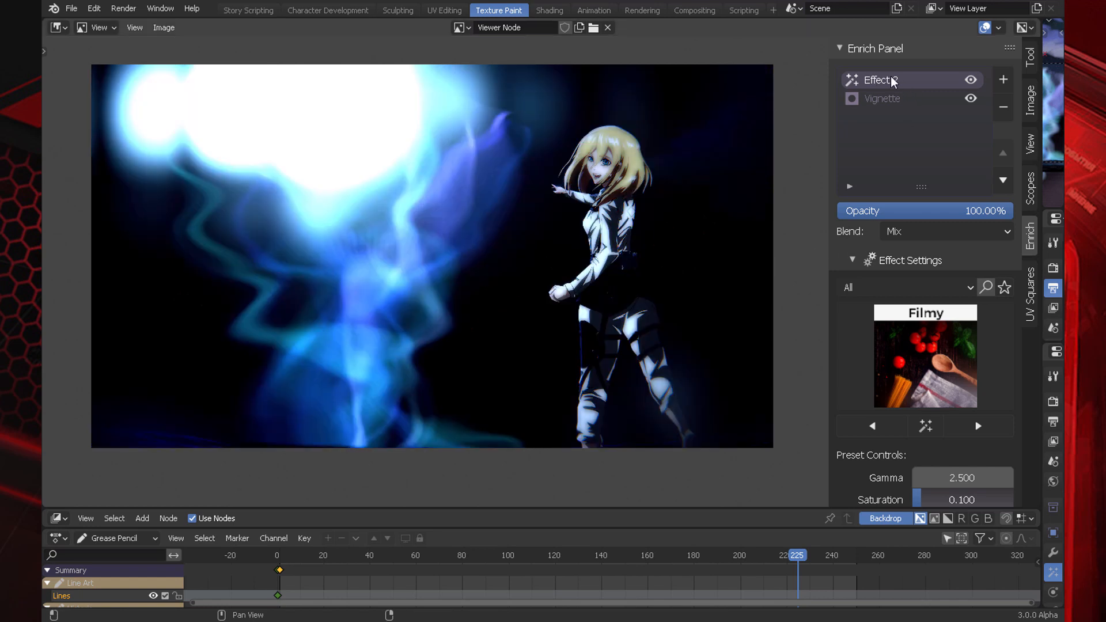
Step: Try the Filmy preset effect at 12% opacity and settle on 24%
left_click(937, 218)
type("12")
key("Return")
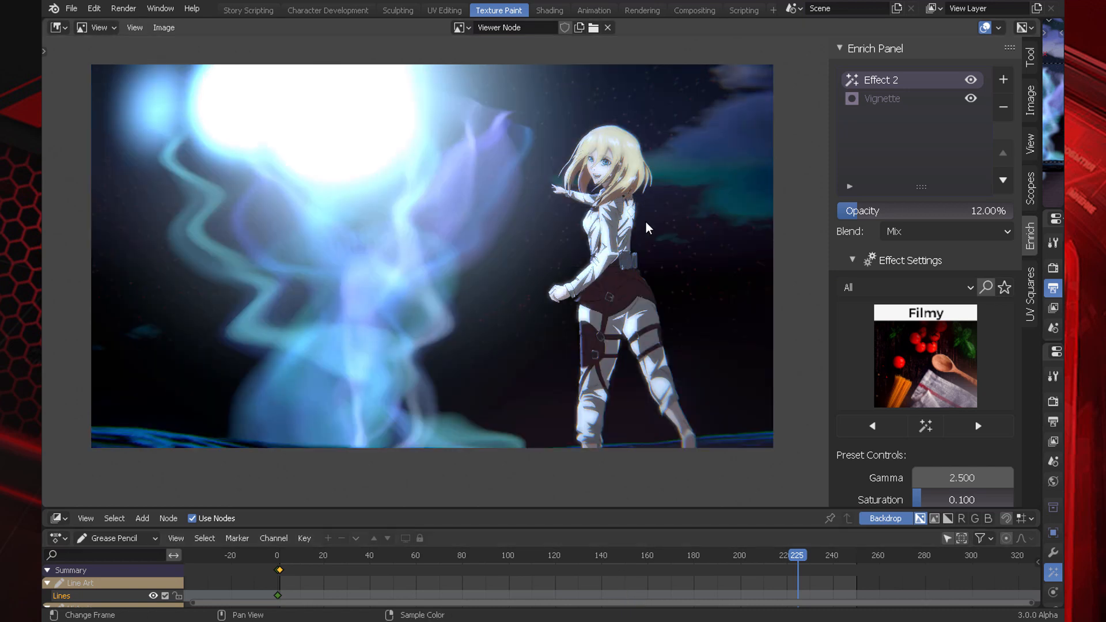
left_click_drag(928, 212, 950, 212)
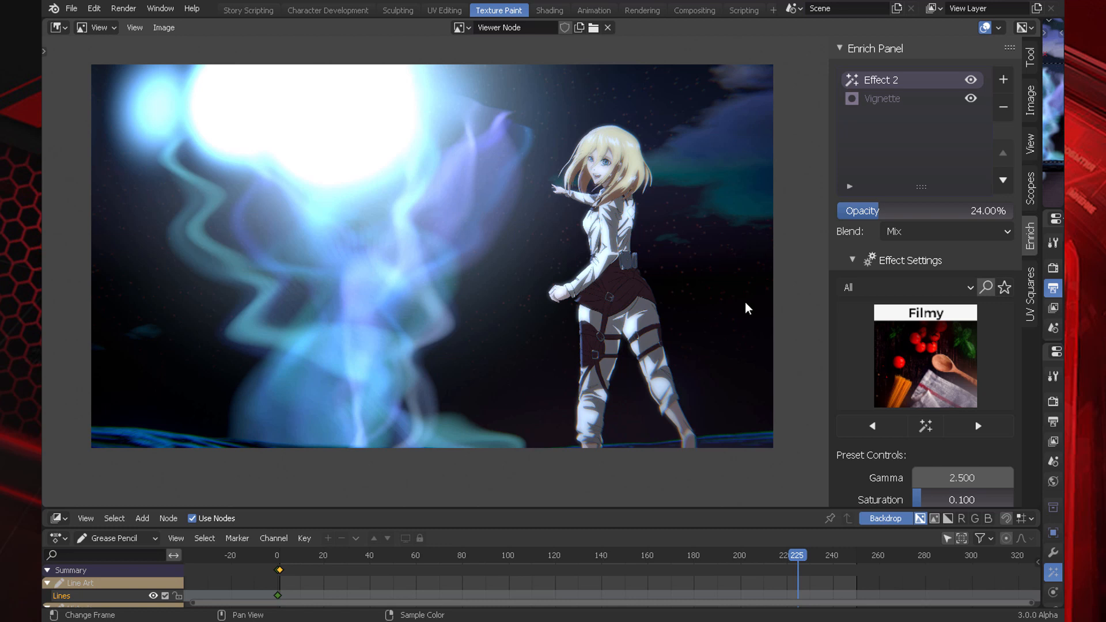
scroll(684, 251, "up", 2)
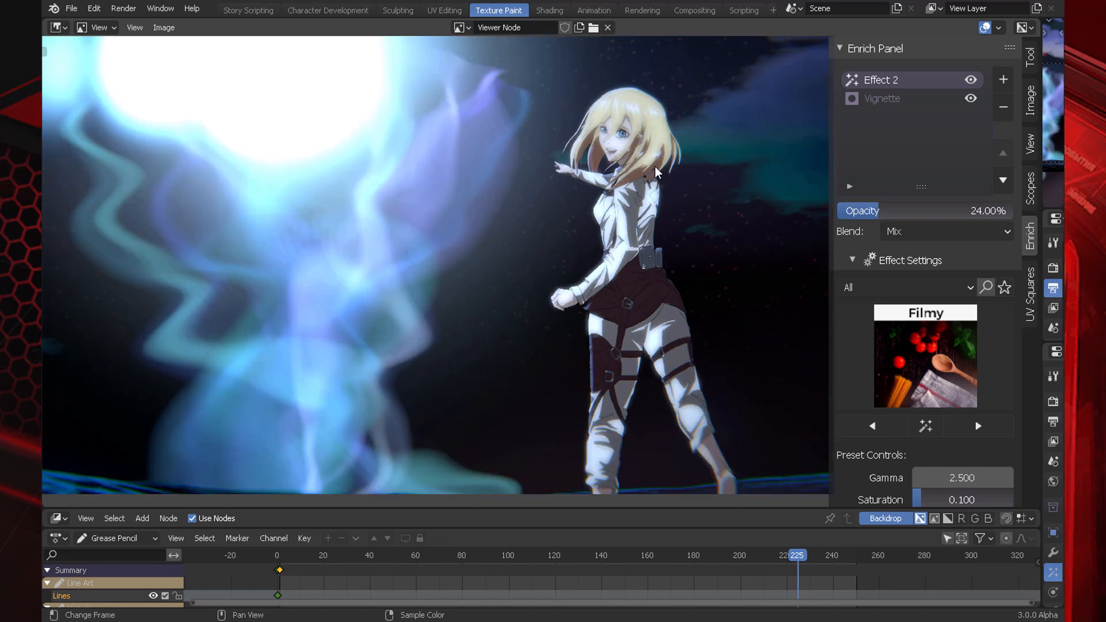
scroll(576, 168, "up", 1)
Step: Change the image area to the Compositor and spread the overlapping Viewer, Composite, Effect 2 Mix, Filmy, Vignette Mix and Vignette nodes apart
left_click(58, 28)
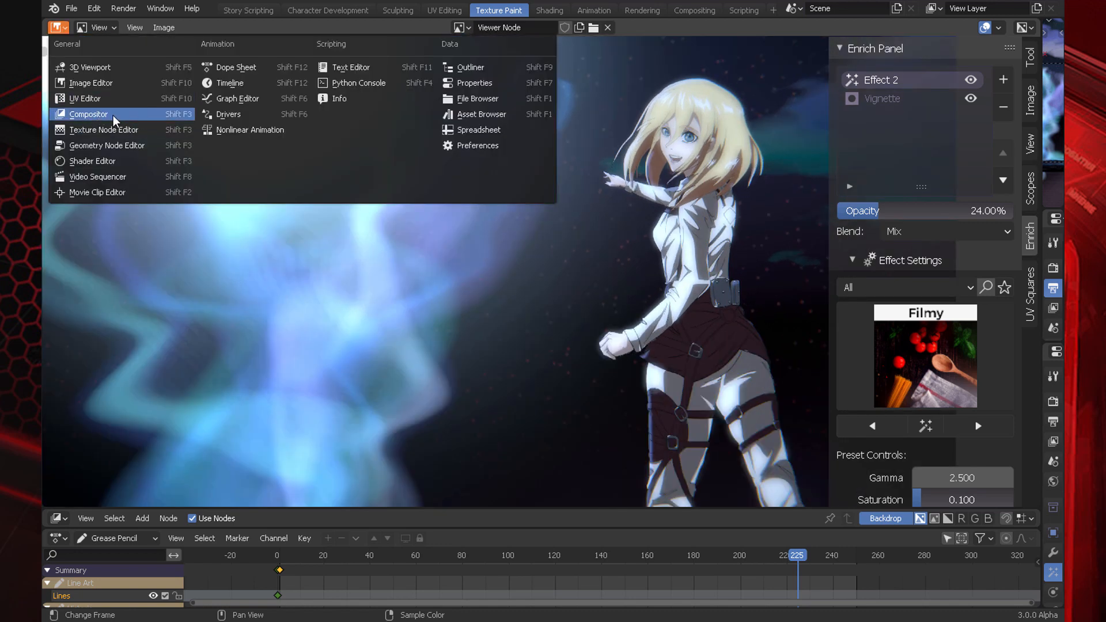
left_click(128, 116)
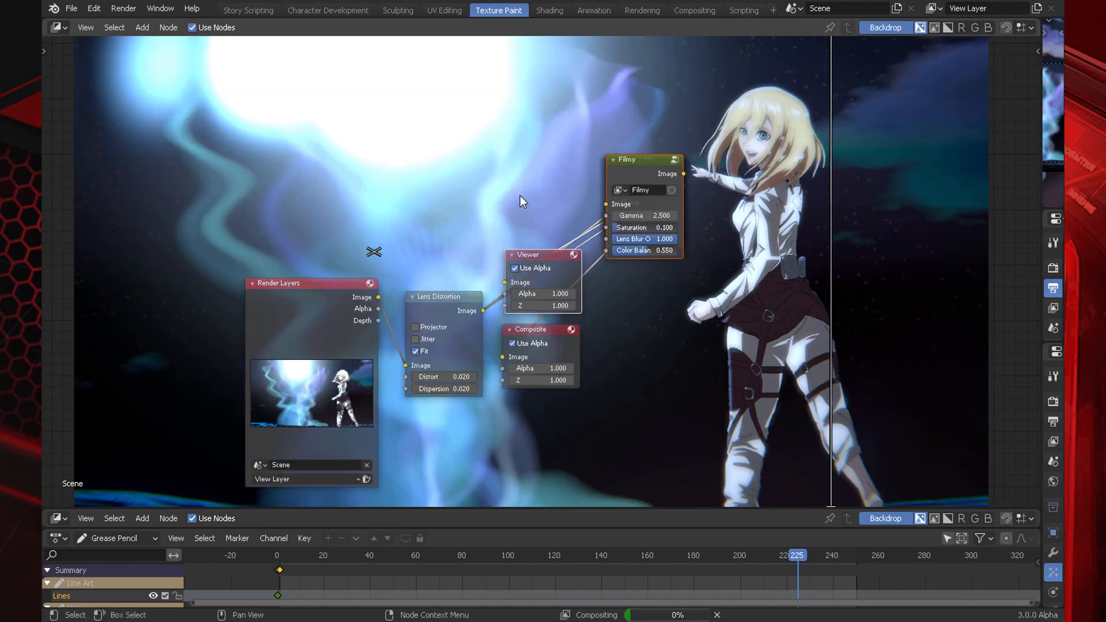
middle_click_drag(523, 198, 469, 170)
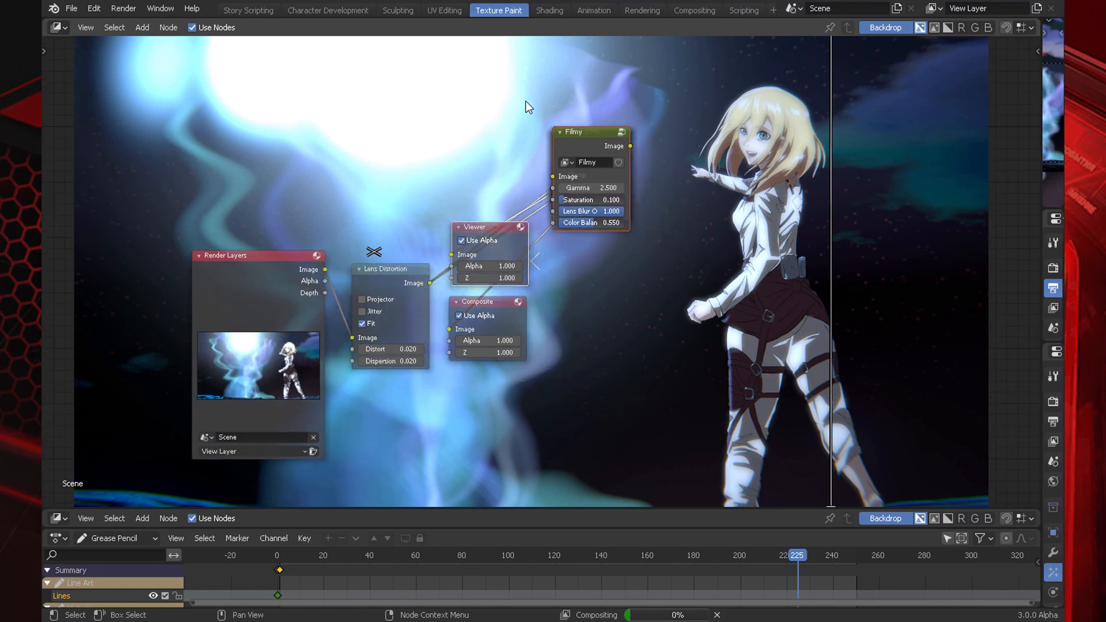
left_click_drag(524, 262, 838, 184)
left_click_drag(676, 131, 402, 74)
left_click_drag(507, 129, 596, 314)
left_click_drag(484, 302, 790, 247)
left_click_drag(427, 104, 770, 98)
left_click_drag(697, 182, 473, 165)
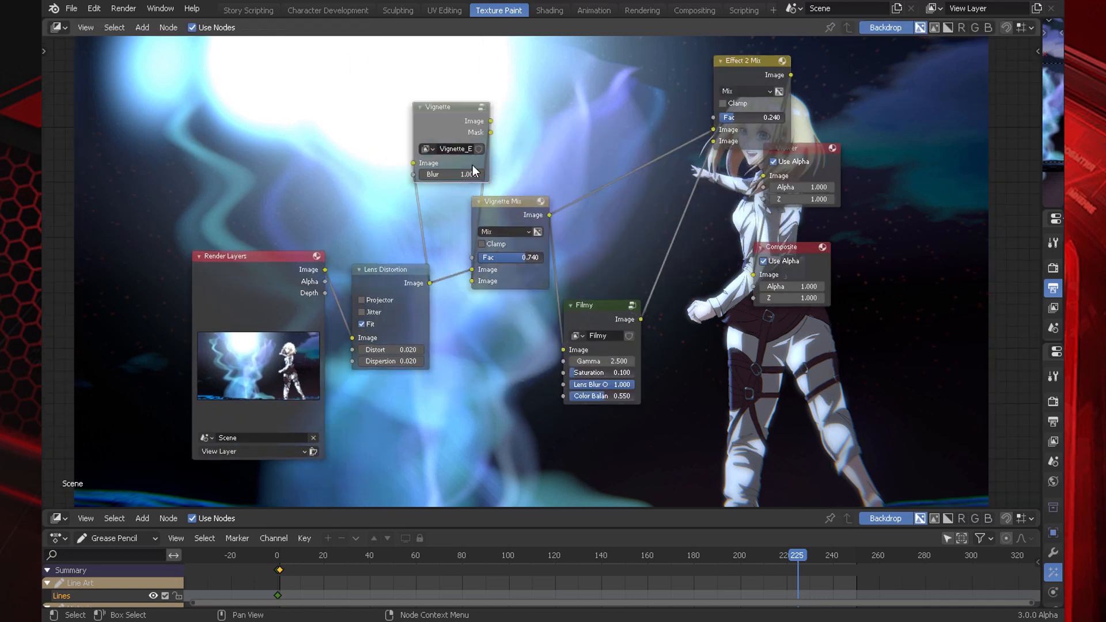
Step: Place the Effect 2 Mix node after Vignette Mix and Filmy, and stack the Viewer and Composite nodes at the end of the chain
left_click_drag(762, 69, 700, 200)
scroll(700, 199, "up", 1)
middle_click_drag(798, 105, 741, 116)
left_click(640, 104)
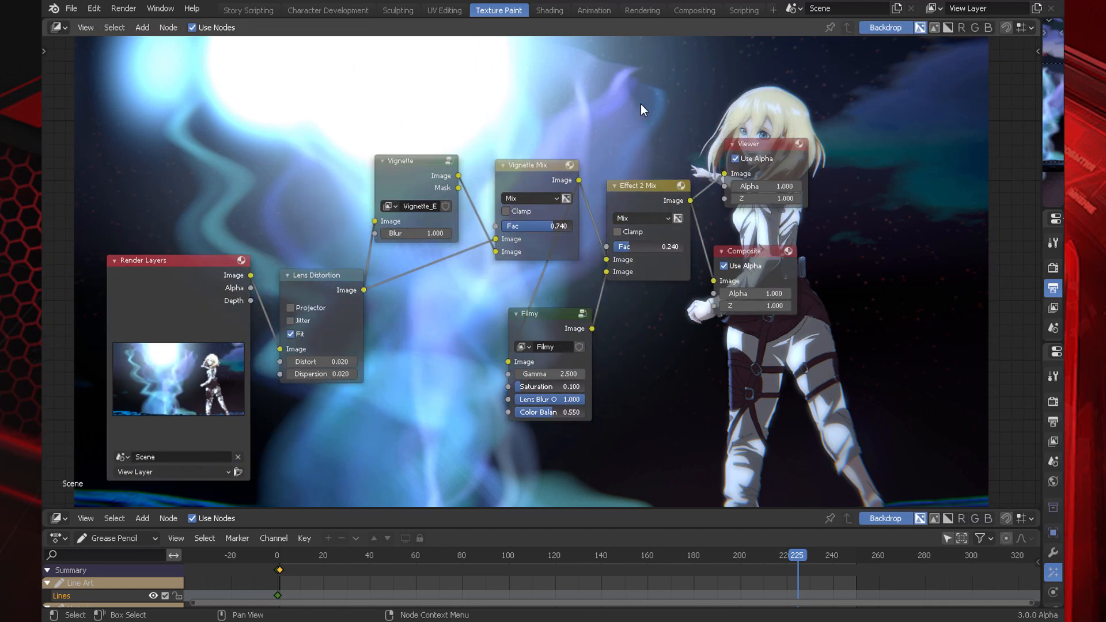
left_click_drag(788, 140, 831, 132)
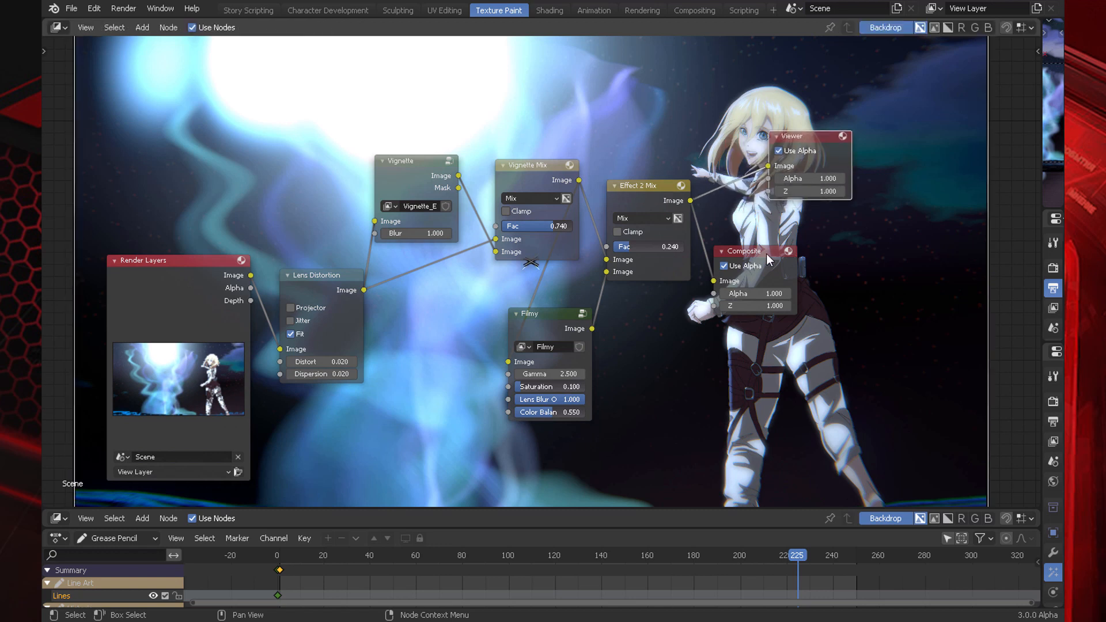
left_click_drag(765, 252, 820, 230)
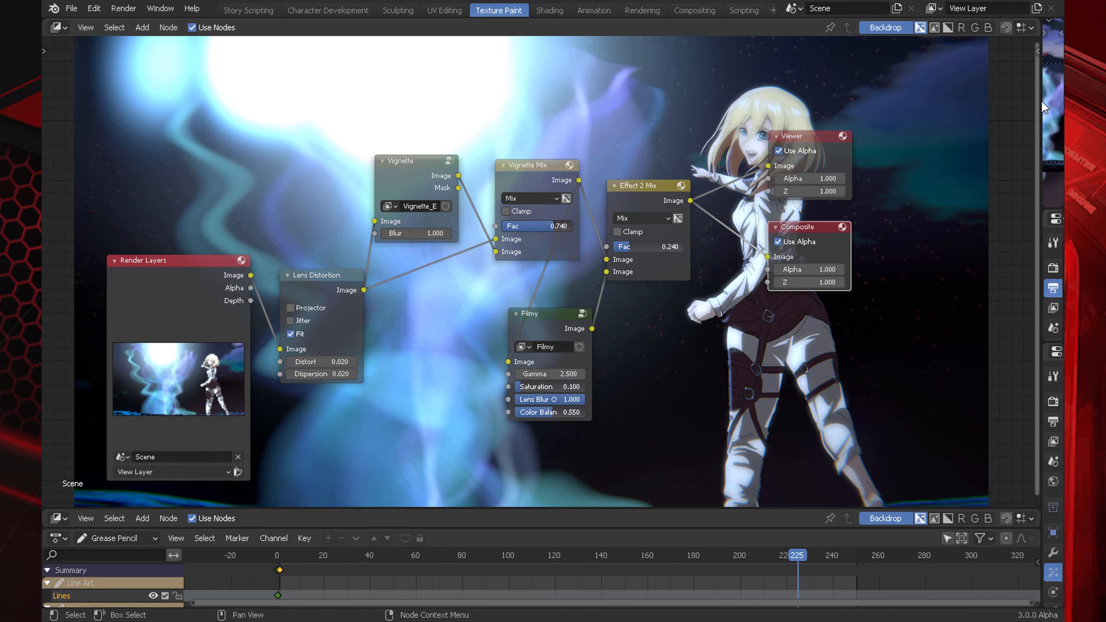
Step: Resize the compositor area to make room for the 3D viewport and properties, and switch the viewport from wireframe to Material Preview shading
left_click_drag(1042, 101, 747, 106)
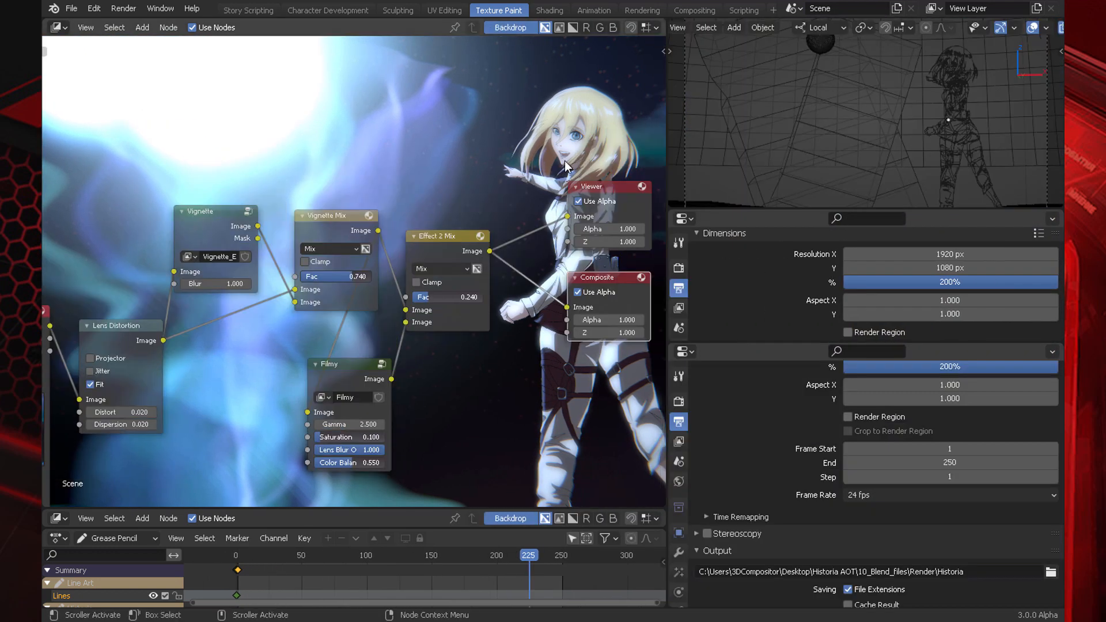
middle_click_drag(565, 161, 554, 166)
scroll(1004, 27, "down", 5)
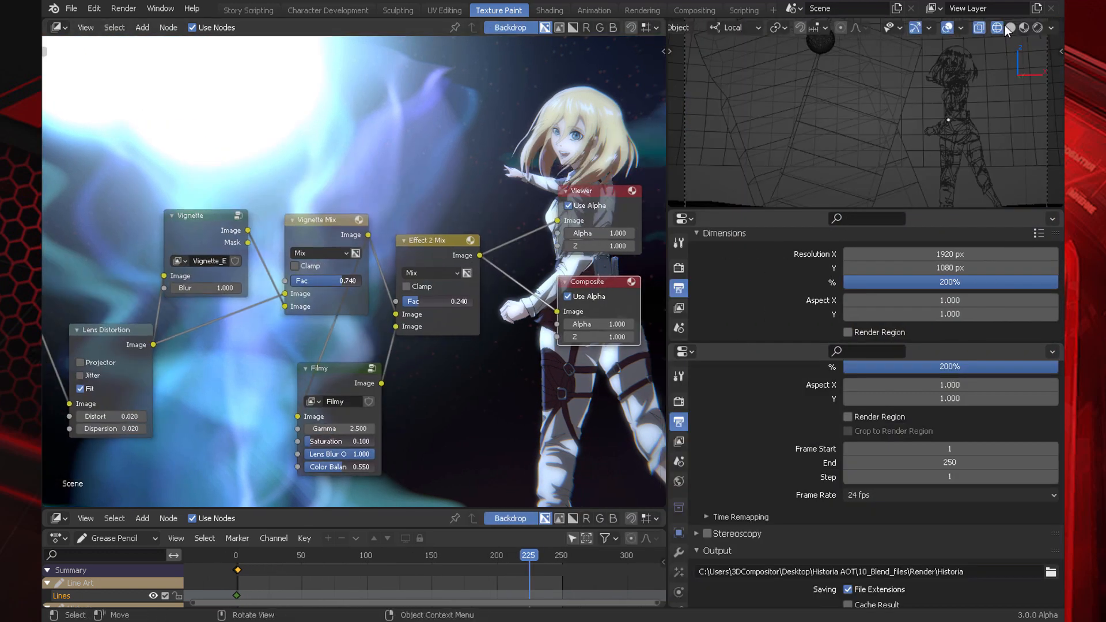
left_click(1011, 27)
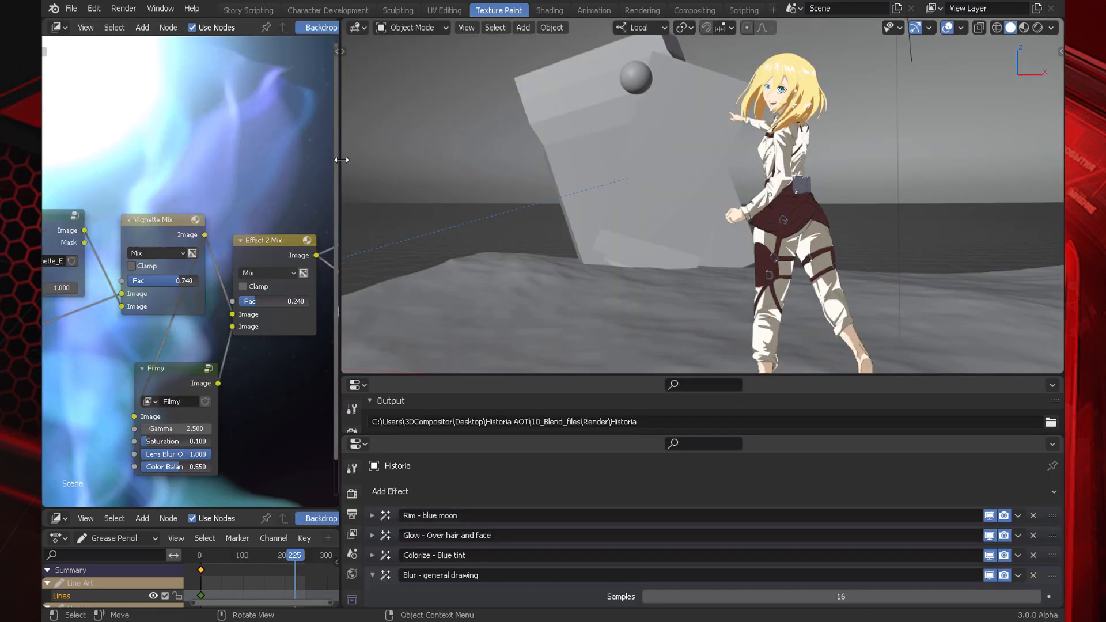
left_click_drag(339, 172, 510, 172)
scroll(324, 264, "down", 1)
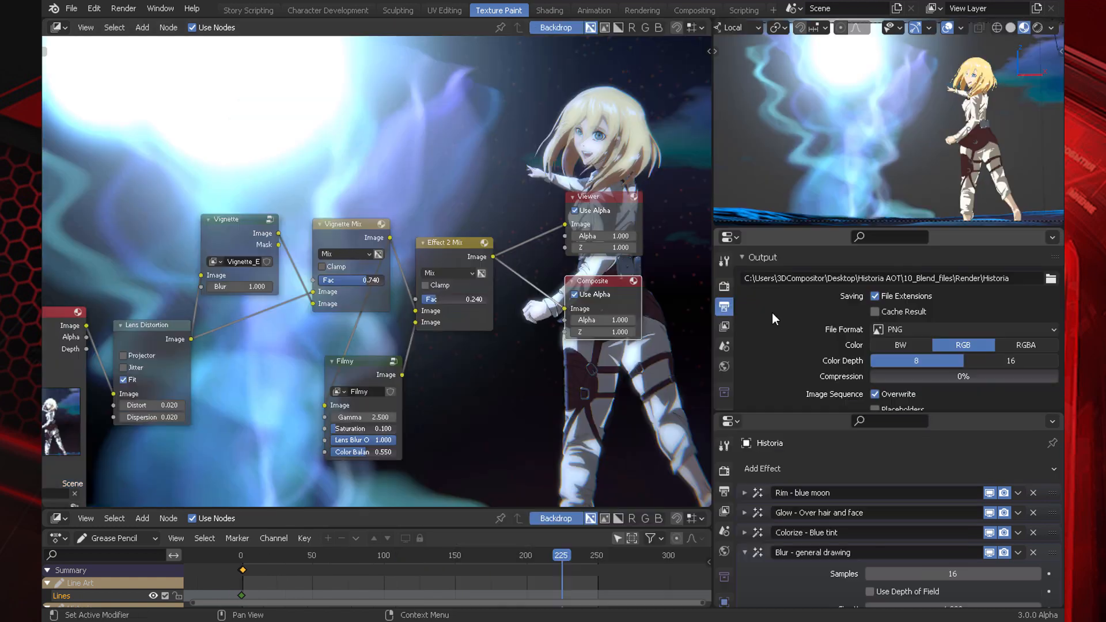
Step: Start a render of the composited scene
left_click(124, 9)
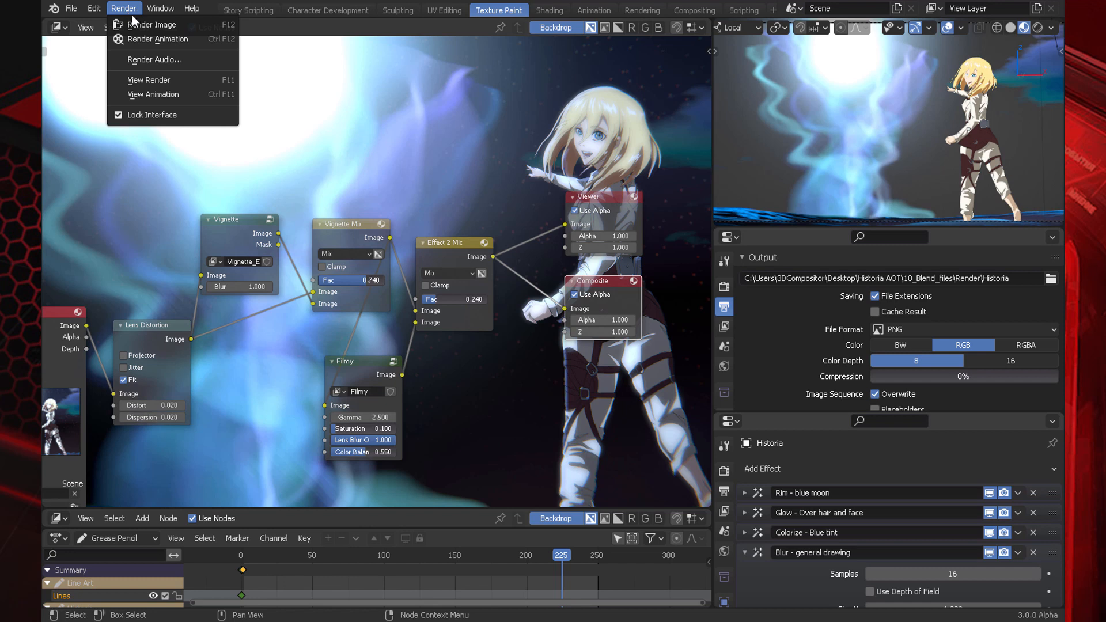